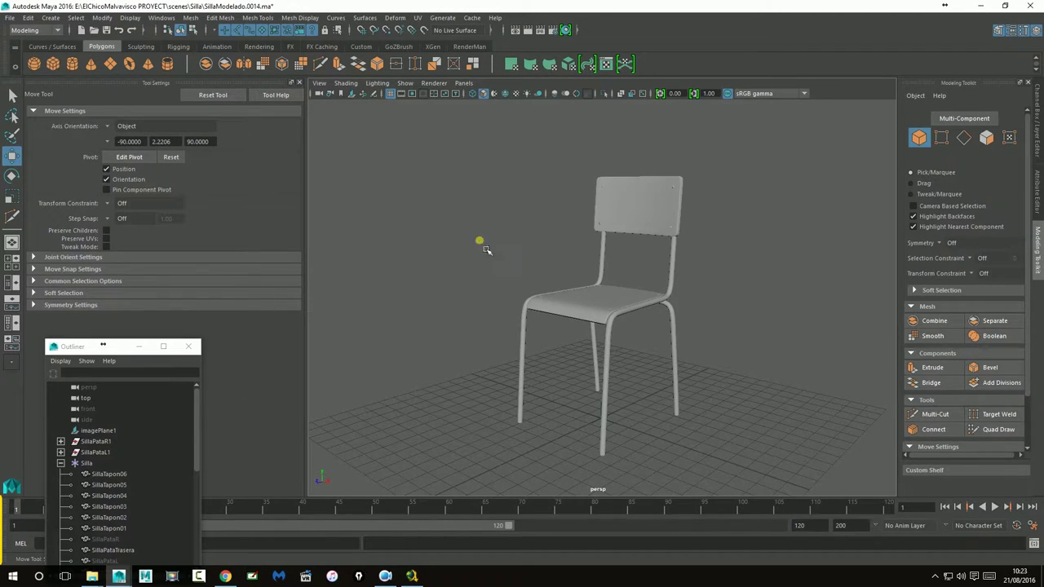
- Close the Tool Settings panel and move the floating Outliner window higher up
click(299, 82)
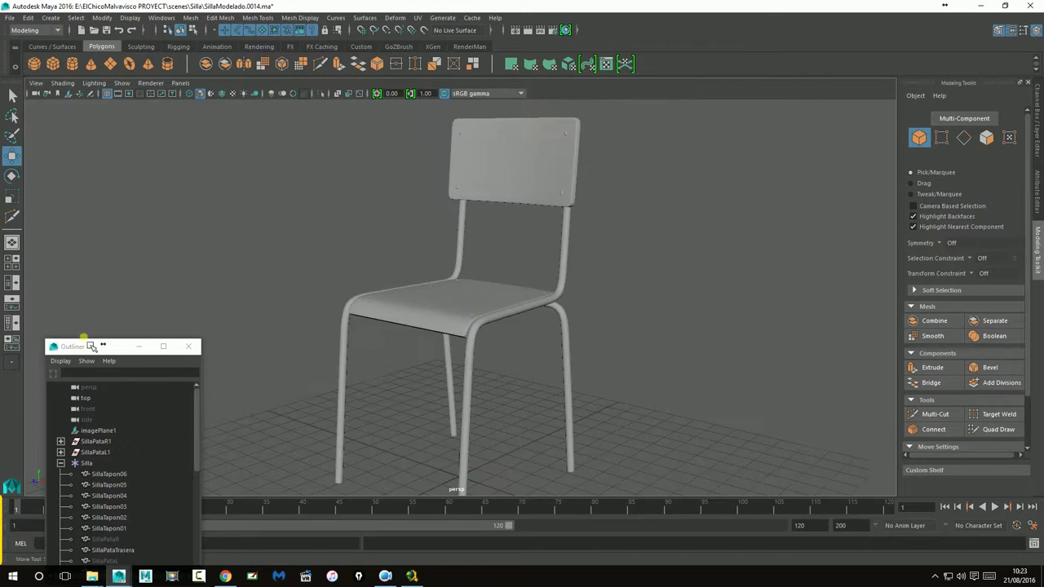
drag(75, 351, 67, 240)
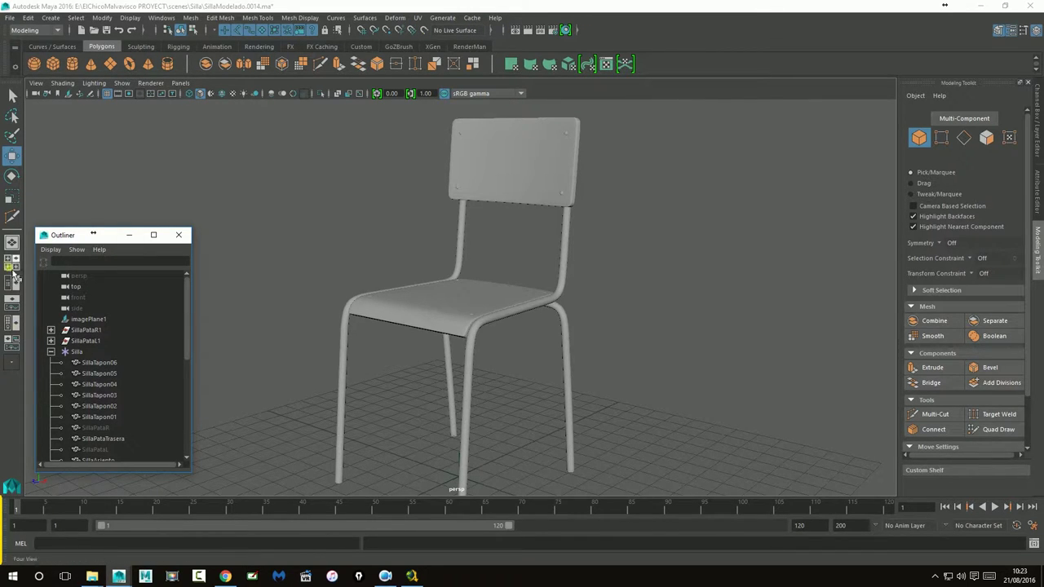
- Switch to a two-pane layout with the Silla Hypergraph beside the perspective chair view
click(15, 347)
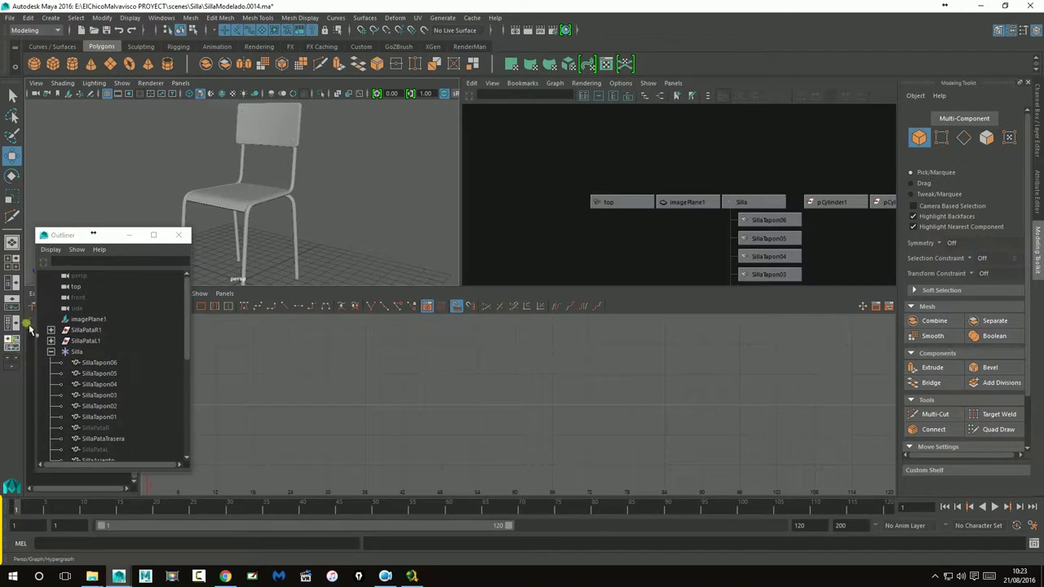
alt+drag(319, 215, 291, 212)
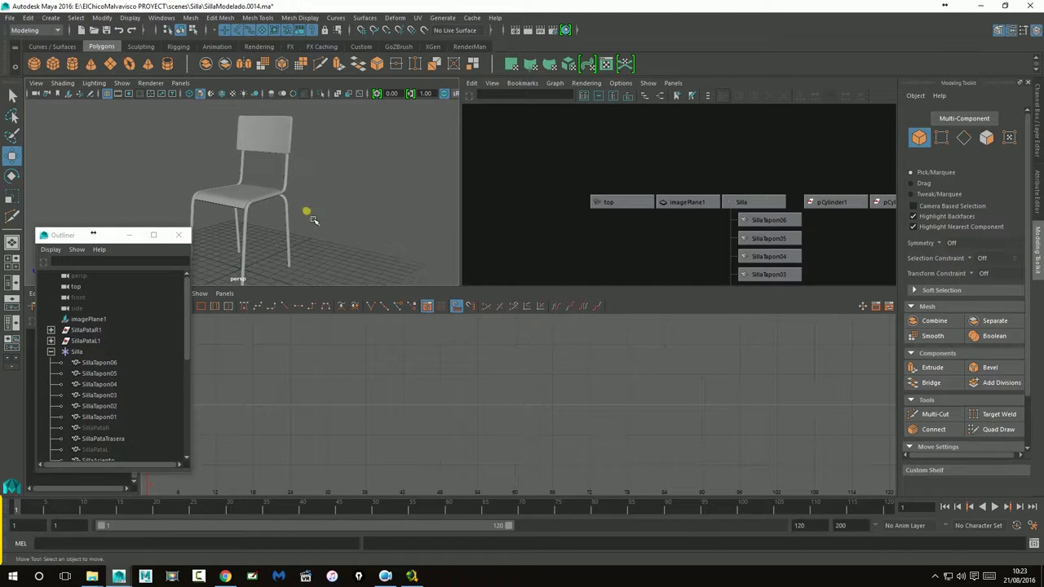
click(672, 83)
mouse_move(693, 116)
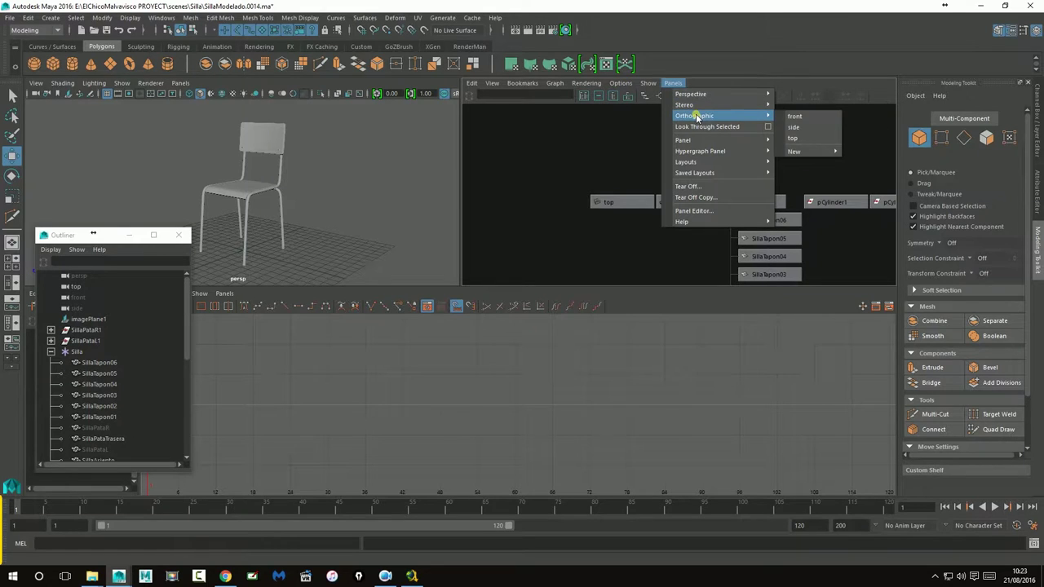
click(670, 84)
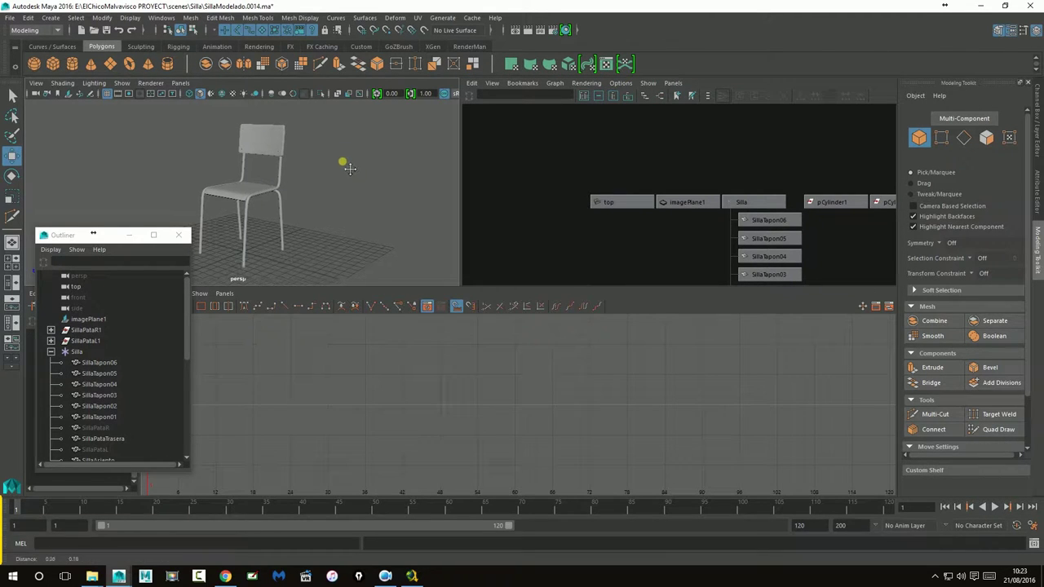
alt+drag(342, 163, 340, 158)
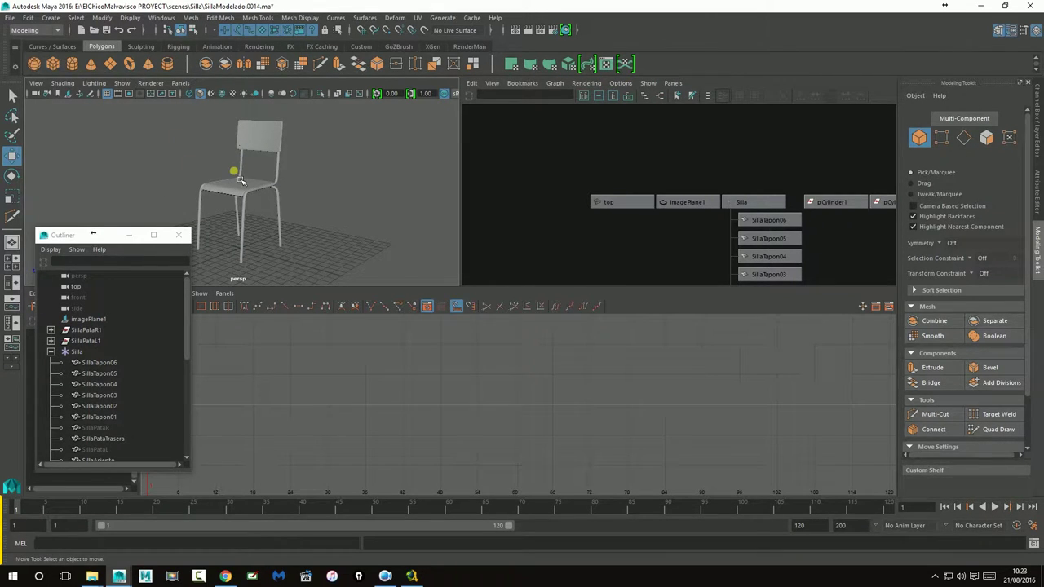
click(673, 84)
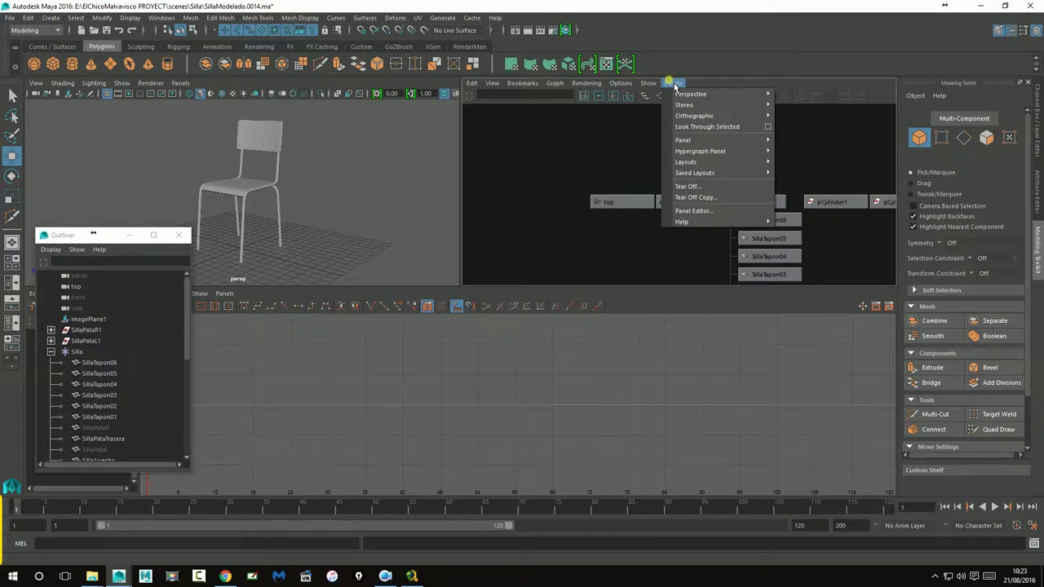
click(673, 84)
click(673, 83)
click(182, 83)
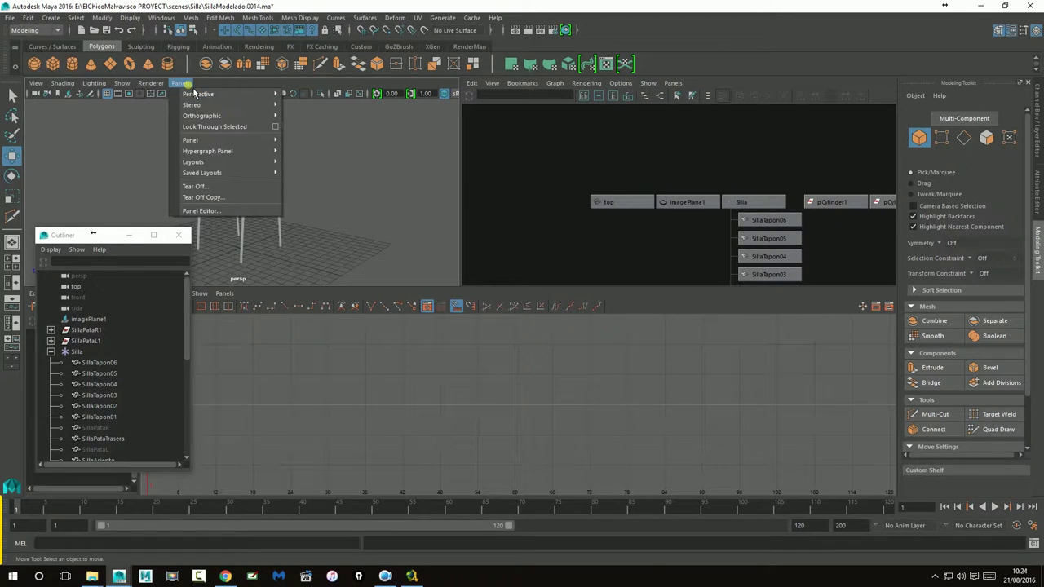
click(181, 83)
click(672, 85)
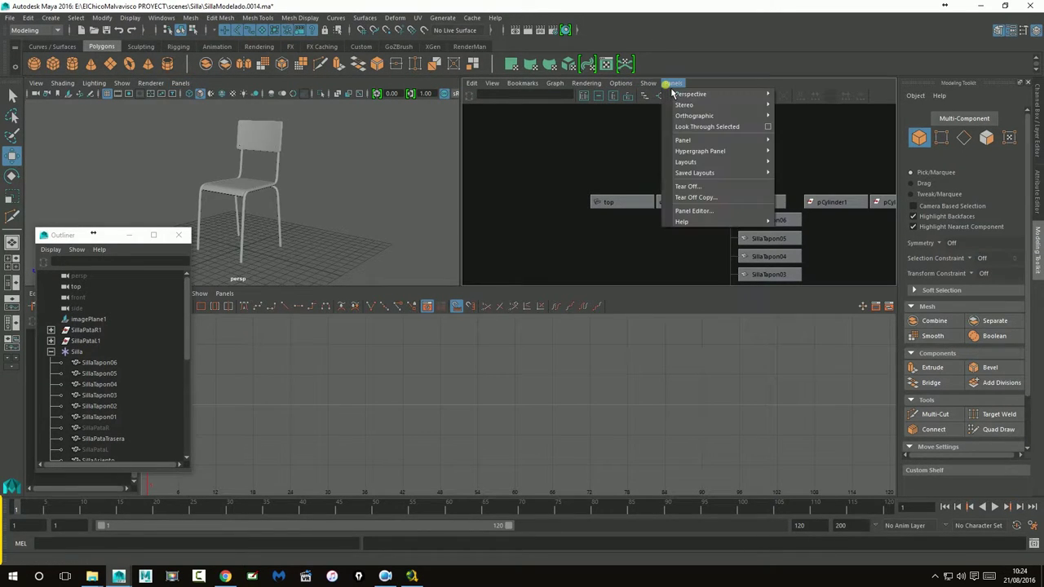
mouse_move(686, 161)
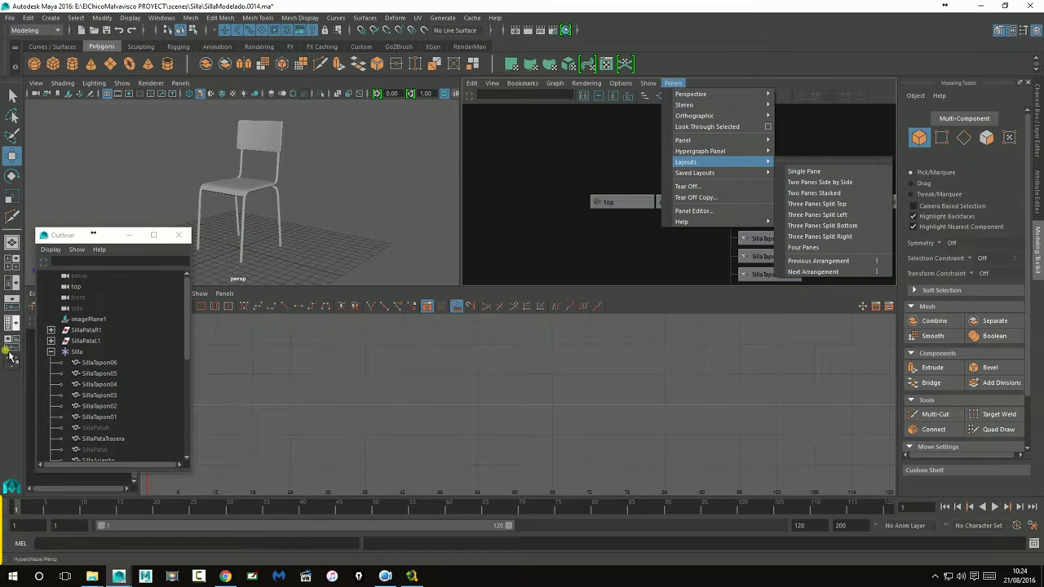
- Make the two side-by-side panes equal width and set the left pane to the persp camera
click(18, 292)
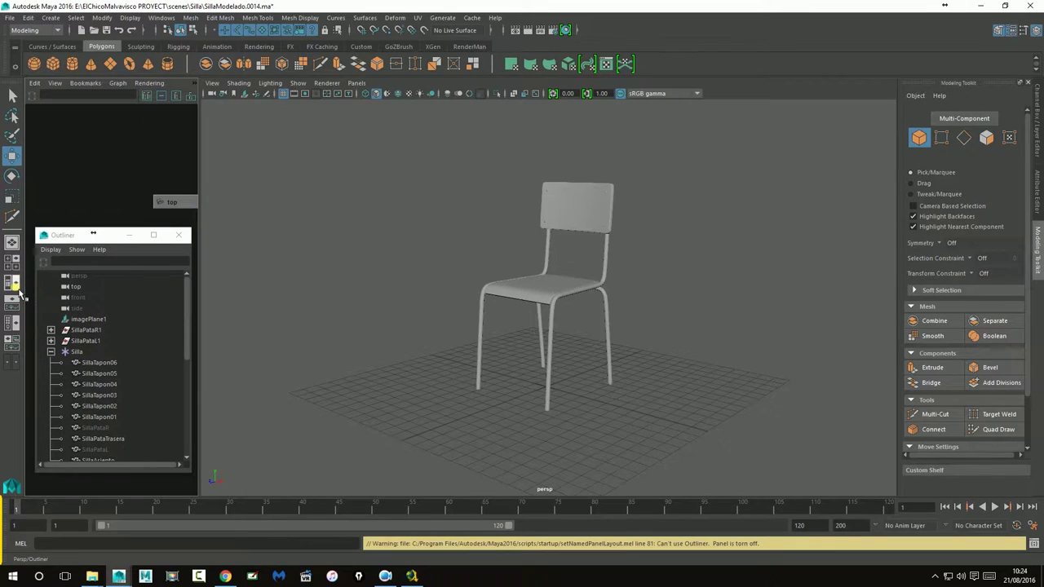
drag(196, 191, 260, 193)
drag(359, 193, 473, 196)
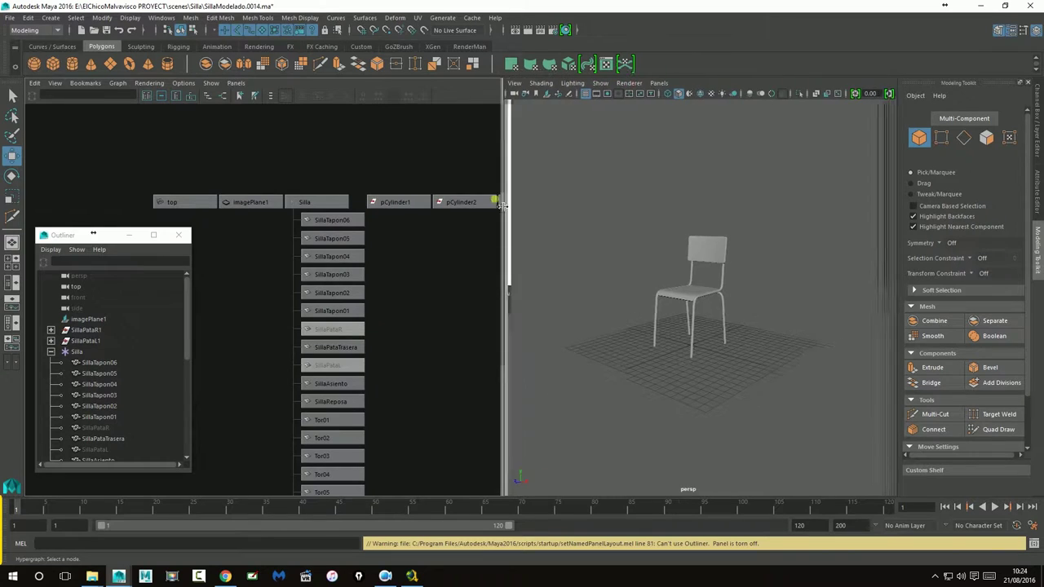
click(236, 82)
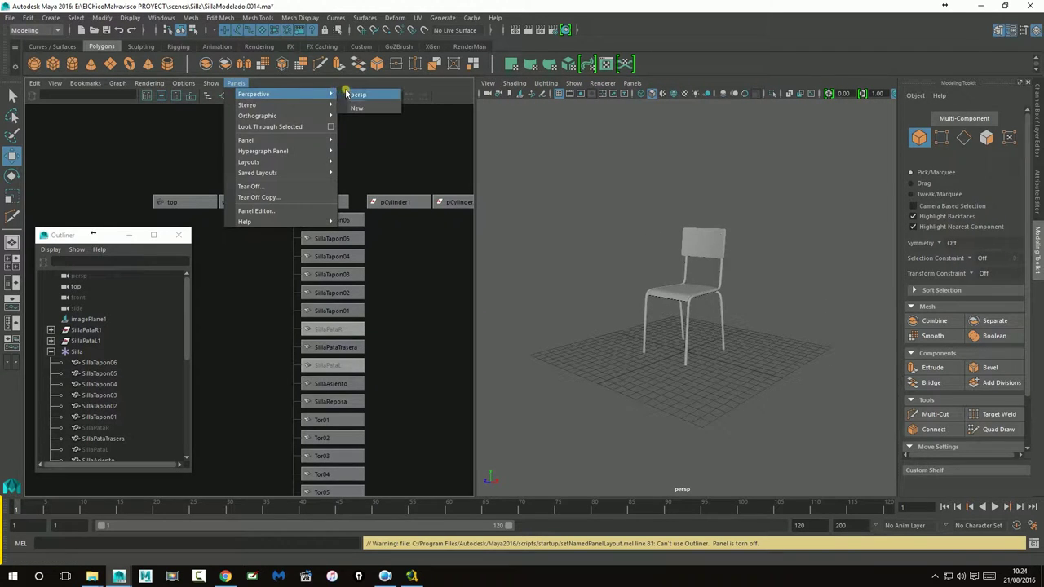
click(351, 94)
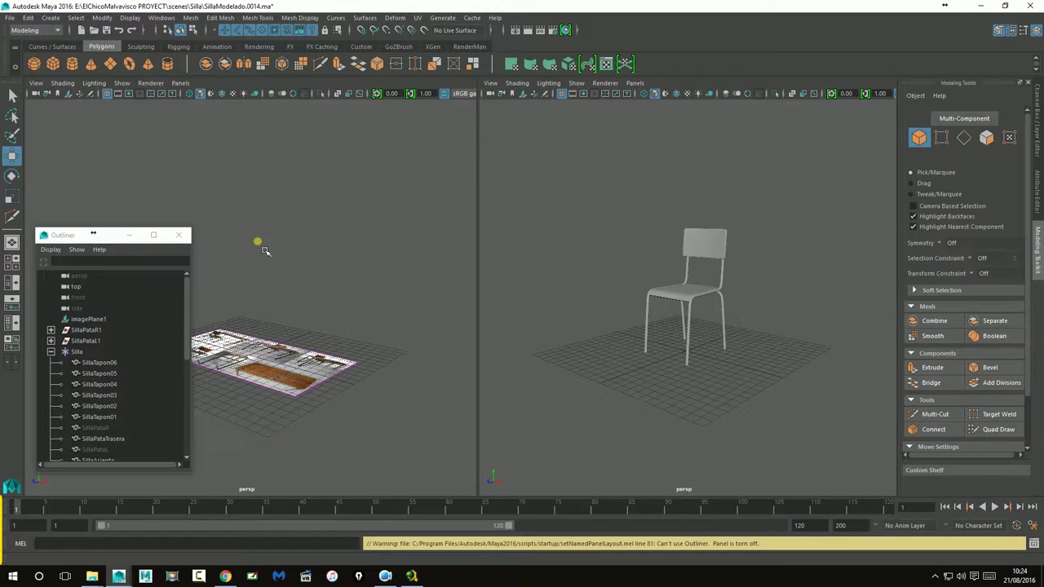
alt+drag(256, 240, 279, 268)
- Show all object types in the left view but hide the floor-plan image plane
click(121, 83)
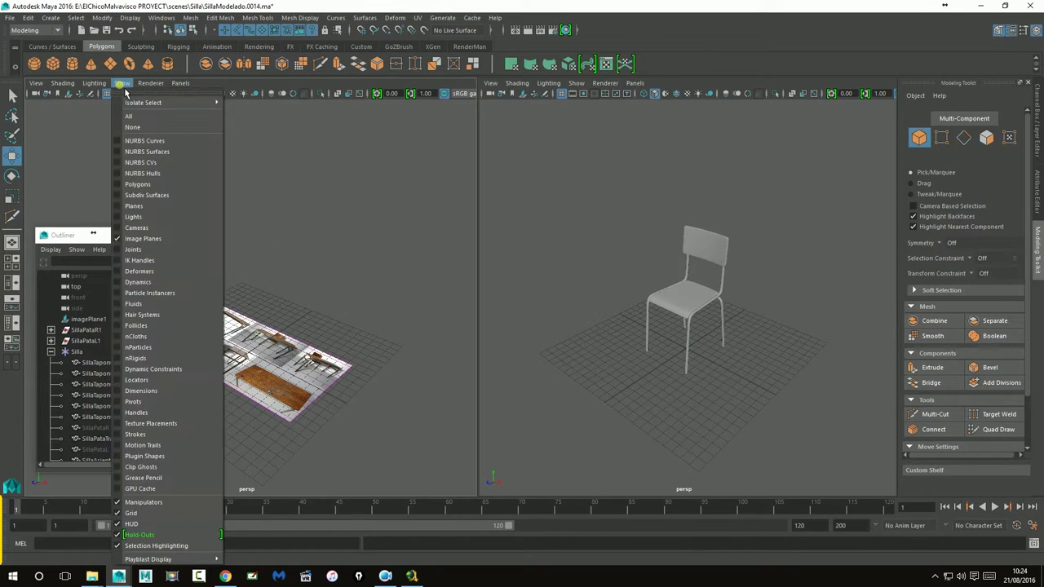
click(143, 119)
click(122, 84)
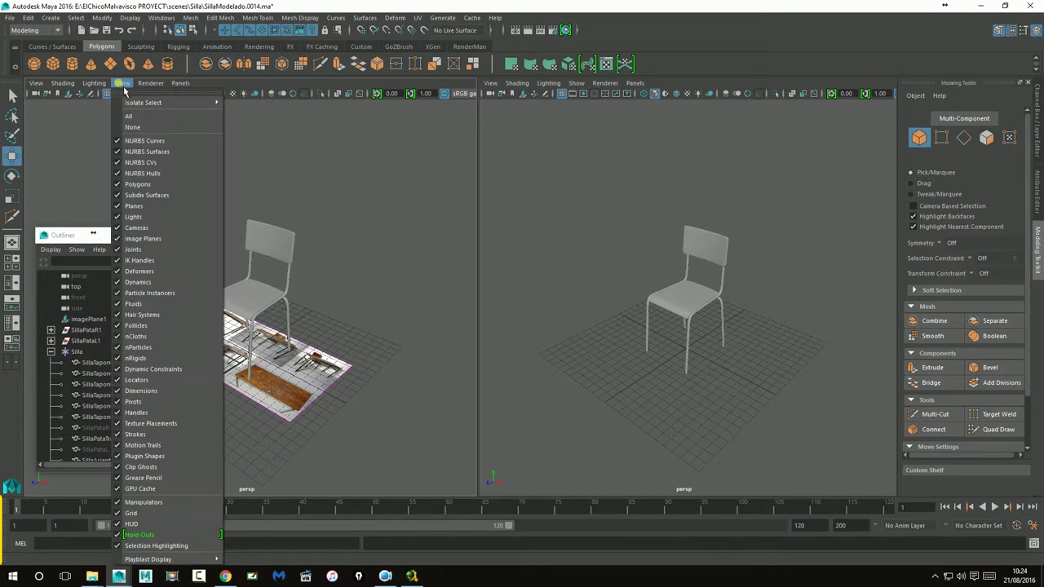
click(143, 238)
alt+drag(346, 297, 292, 291)
alt+middle_drag(292, 291, 333, 287)
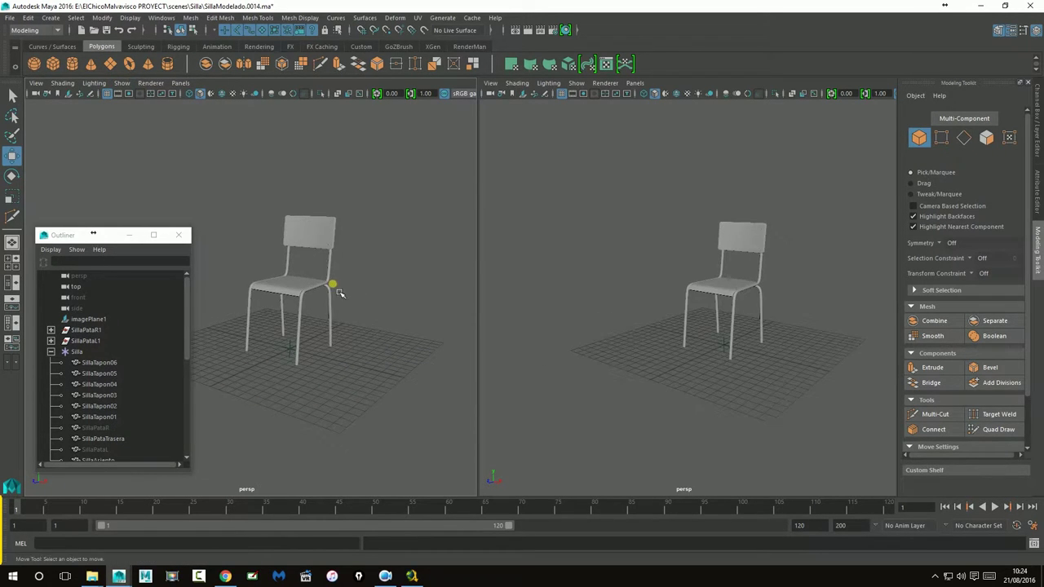
click(636, 83)
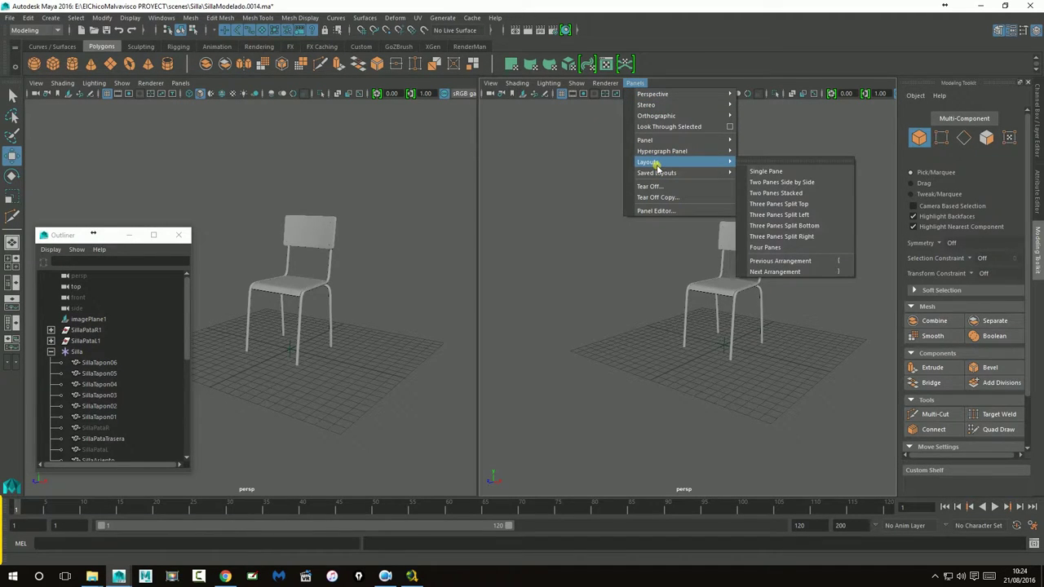
mouse_move(646, 140)
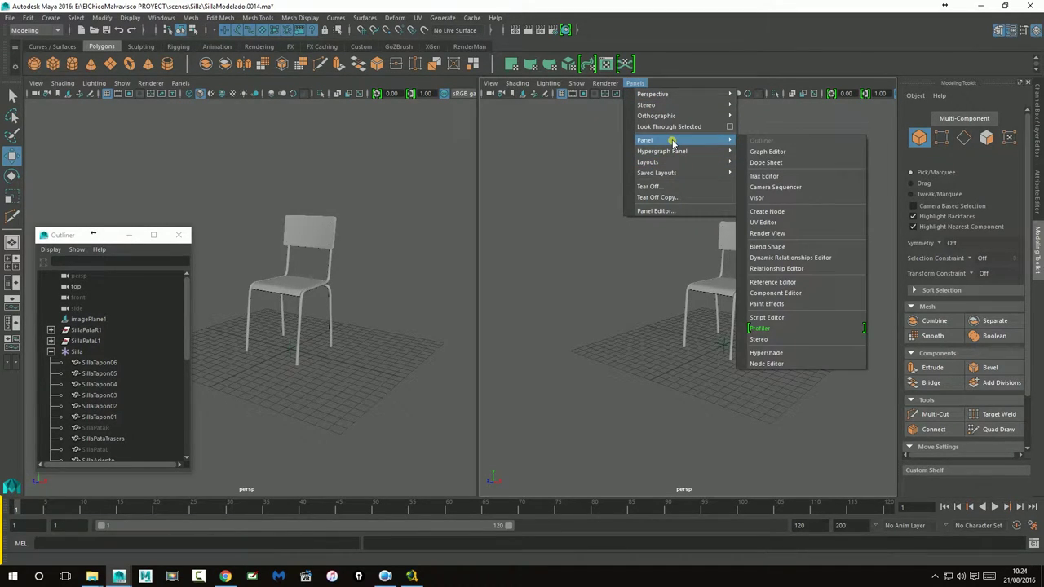
- Turn the right pane into the UV Editor and zoom in on its 0–1 grid
click(762, 222)
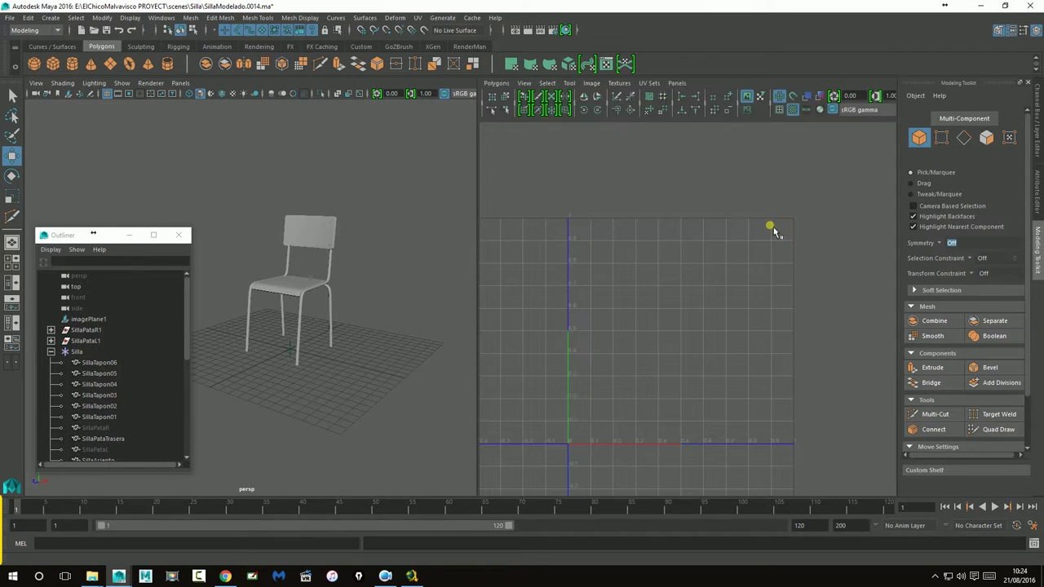
scroll(659, 299, up, 1)
scroll(692, 261, up, 1)
scroll(694, 272, up, 1)
alt+middle_drag(803, 273, 773, 275)
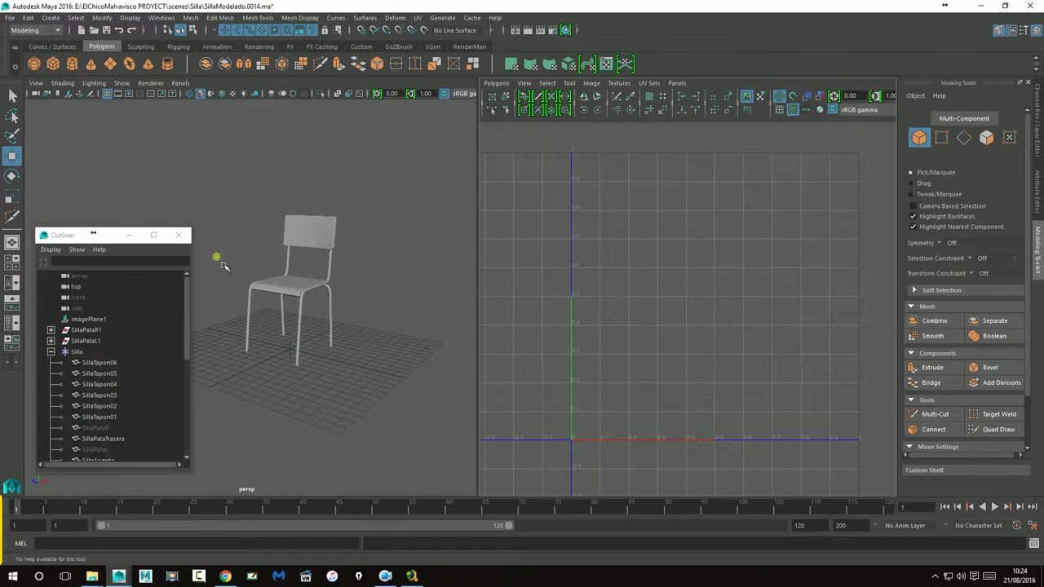
- Move the Outliner to the upper left and collapse the Silla group
drag(59, 238, 51, 114)
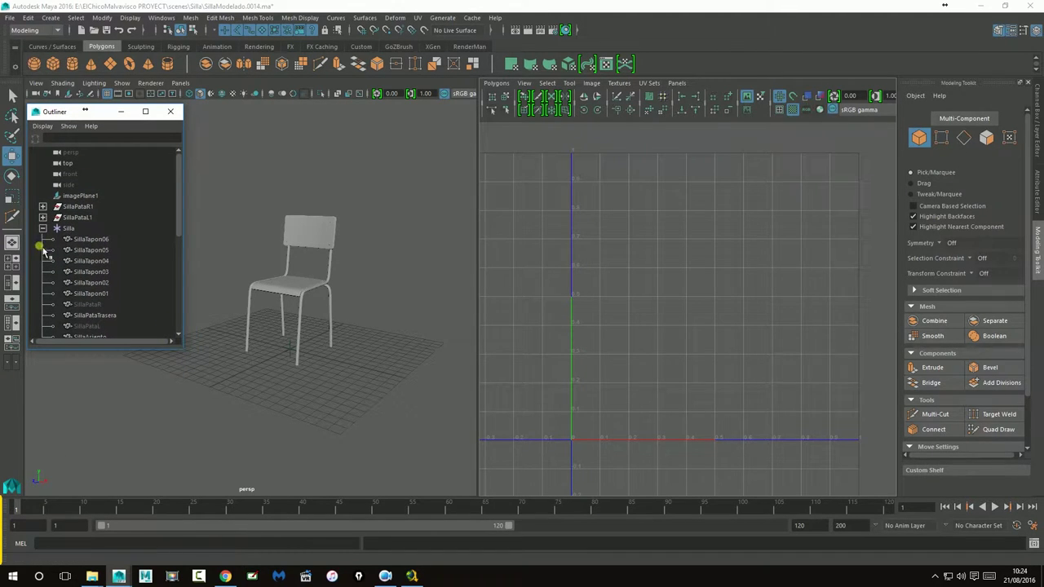
click(44, 229)
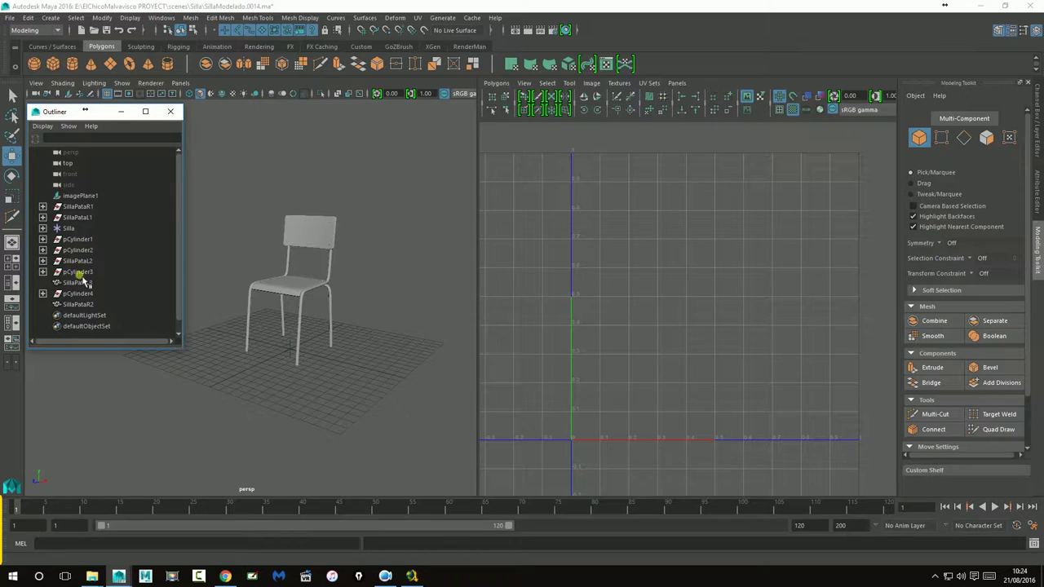
click(42, 294)
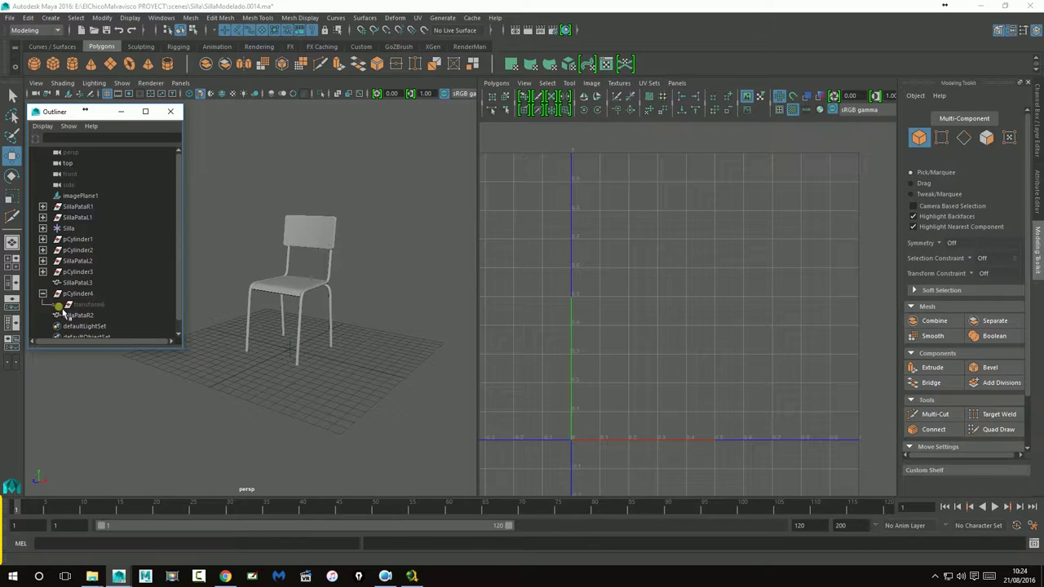
click(42, 293)
mouse_move(255, 283)
alt+mouse_down()
mouse_move(345, 302)
mouse_move(292, 334)
alt+mouse_up()
mouse_move(291, 334)
alt+right_down()
mouse_move(501, 347)
mouse_move(426, 334)
alt+right_up()
alt+drag(426, 333, 391, 274)
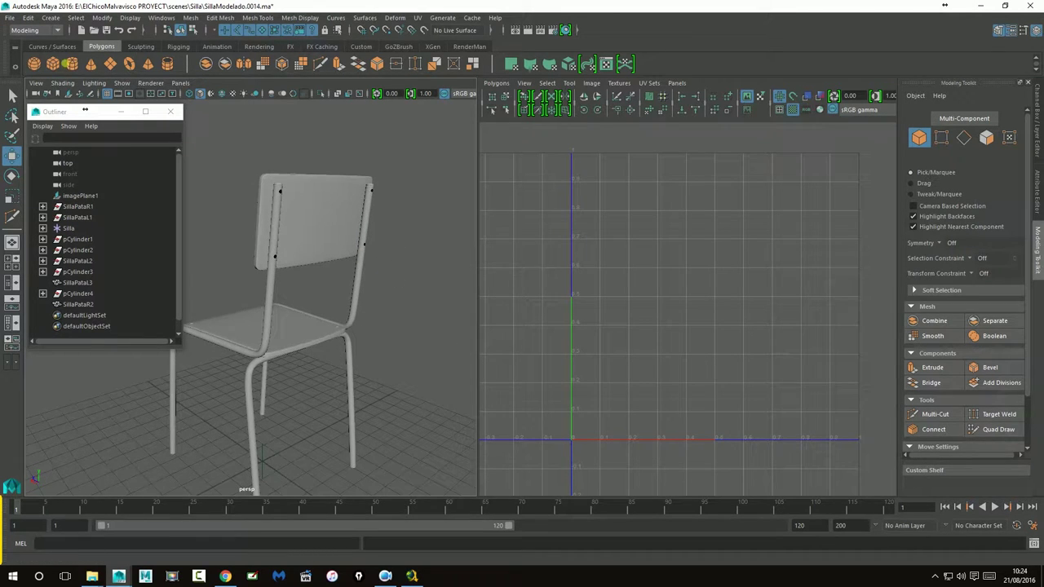
click(10, 17)
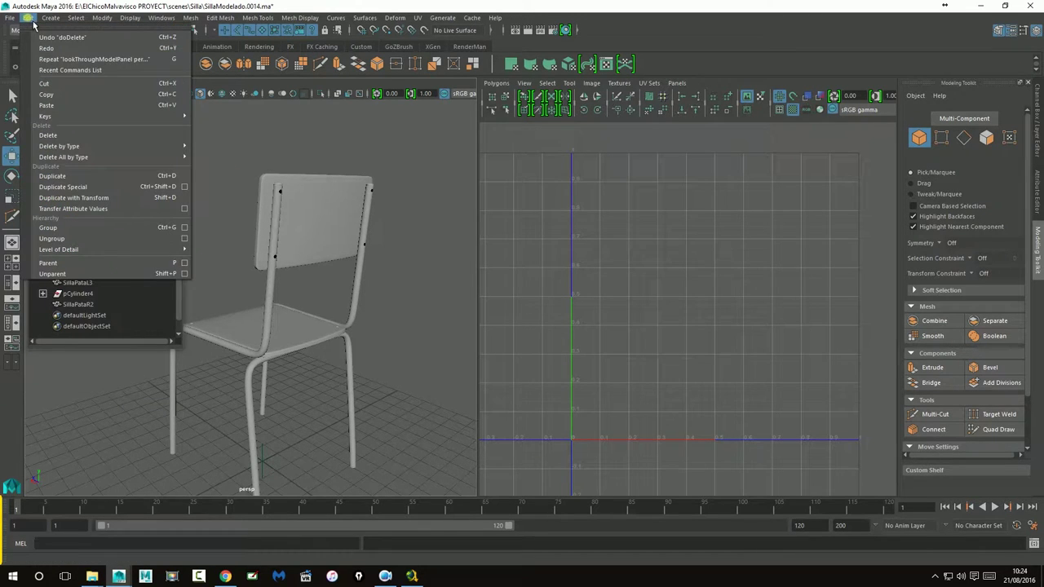
mouse_move(64, 157)
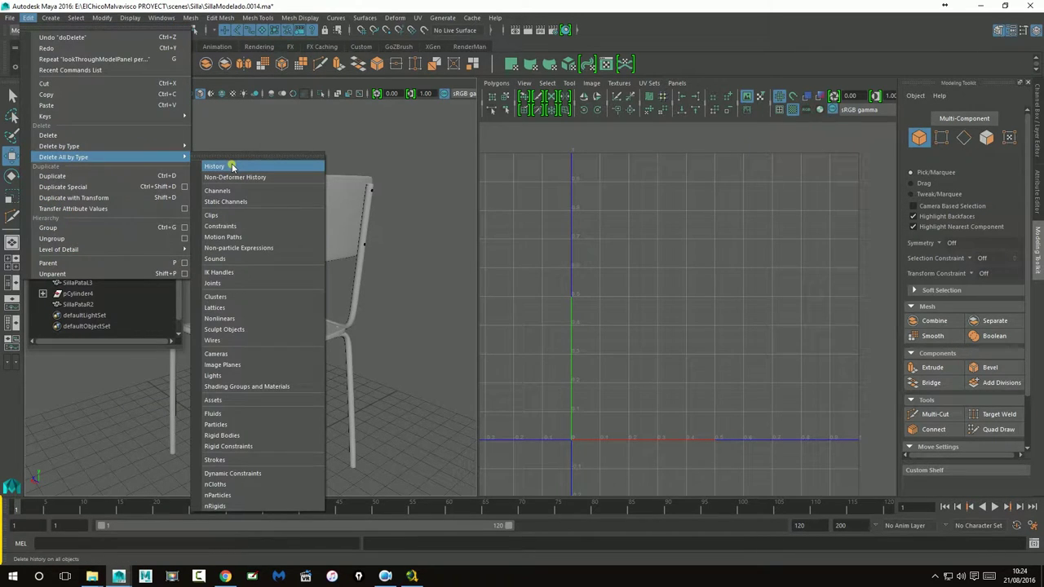
- Delete history on all objects and increment-save the scene as SillaModelado.0015.ma
click(232, 167)
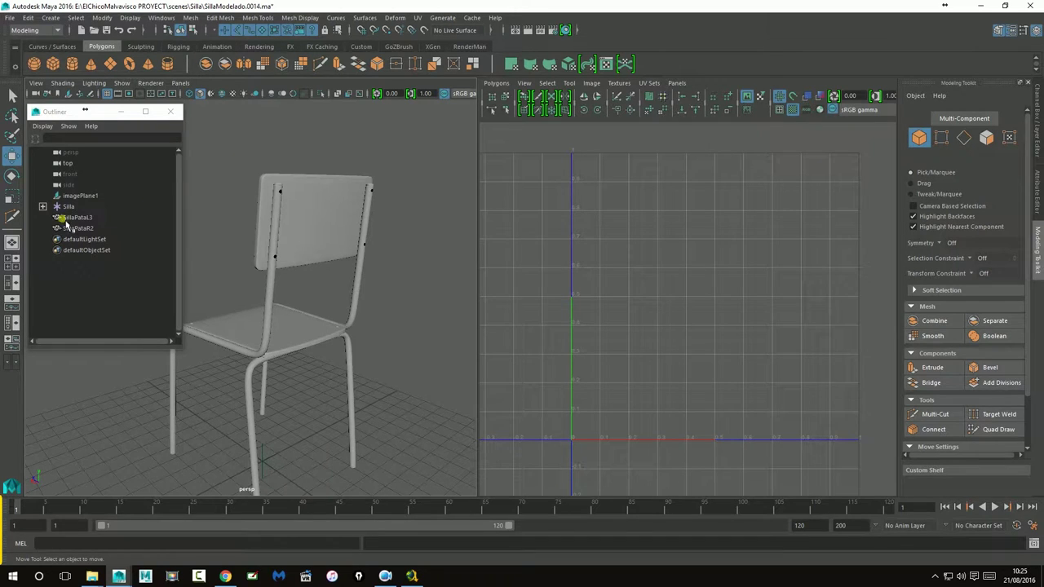
mouse_move(298, 312)
alt+mouse_down()
mouse_move(359, 309)
mouse_move(242, 321)
mouse_move(236, 303)
mouse_move(303, 233)
mouse_move(323, 338)
mouse_move(299, 315)
mouse_move(375, 297)
mouse_move(464, 298)
mouse_move(373, 288)
alt+mouse_up()
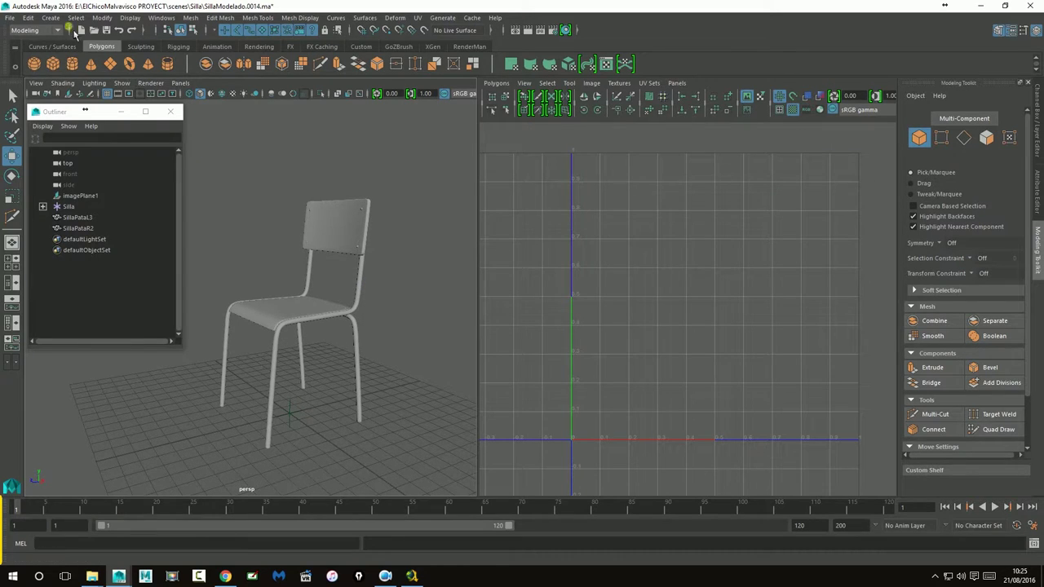
click(10, 17)
click(47, 85)
mouse_move(299, 273)
alt+mouse_down()
mouse_move(326, 291)
mouse_move(310, 326)
mouse_move(320, 325)
alt+mouse_up()
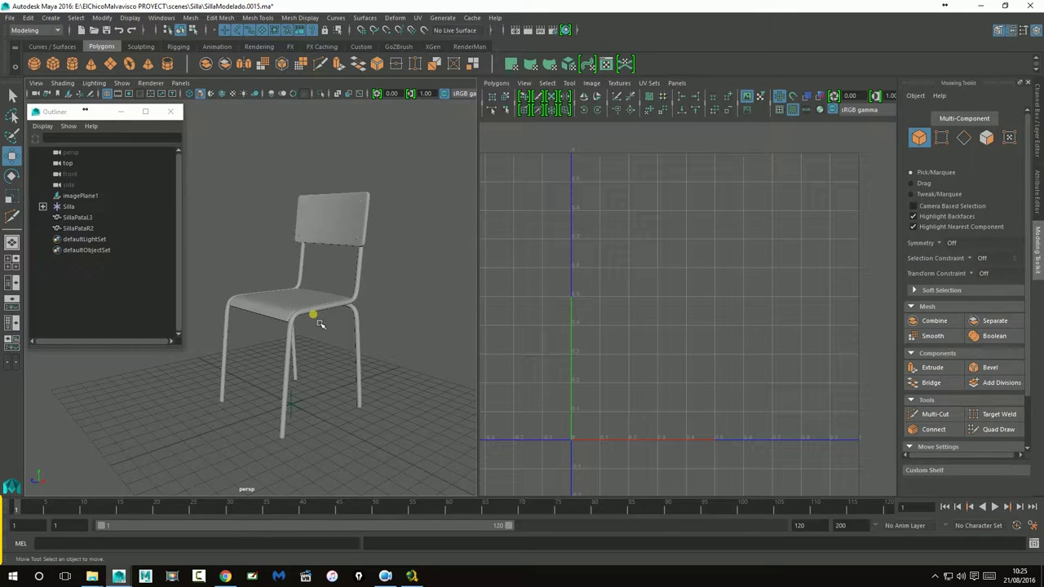
- Select the SillaPata3 and SillaPataR2 legs and expand Silla to compare its parts
click(82, 217)
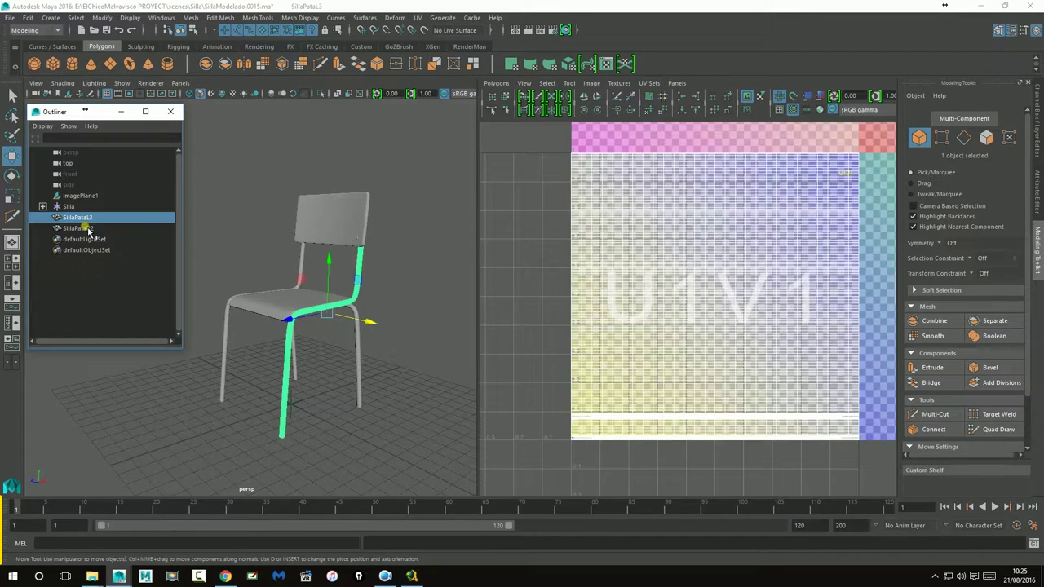
click(82, 228)
click(78, 218)
click(79, 228)
click(78, 218)
click(78, 228)
click(42, 206)
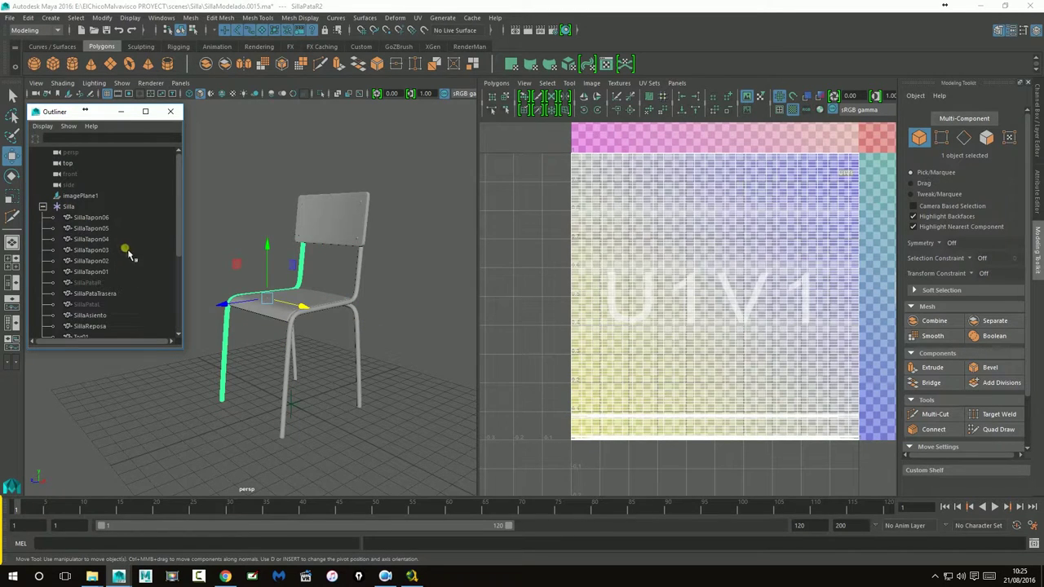
click(107, 284)
ctrl+click(108, 283)
click(98, 294)
ctrl+click(98, 295)
scroll(76, 275, down, 4)
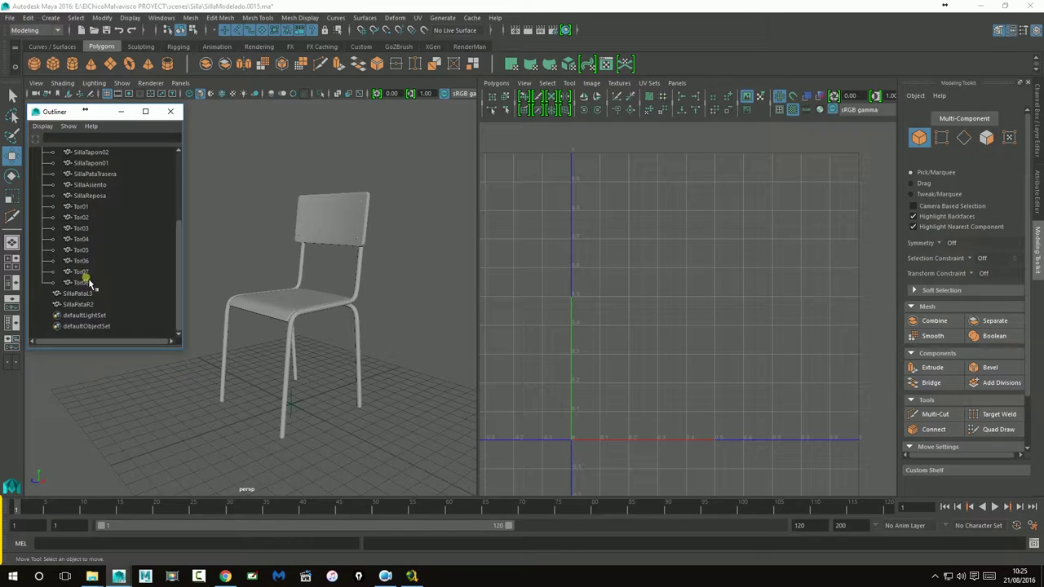
- Parent SillaPata3 and SillaPataR2 into the Silla group, then collapse it and deselect
click(89, 295)
ctrl+click(90, 304)
scroll(86, 275, up, 3)
scroll(86, 302, down, 3)
middle_drag(82, 297, 86, 207)
scroll(140, 249, up, 3)
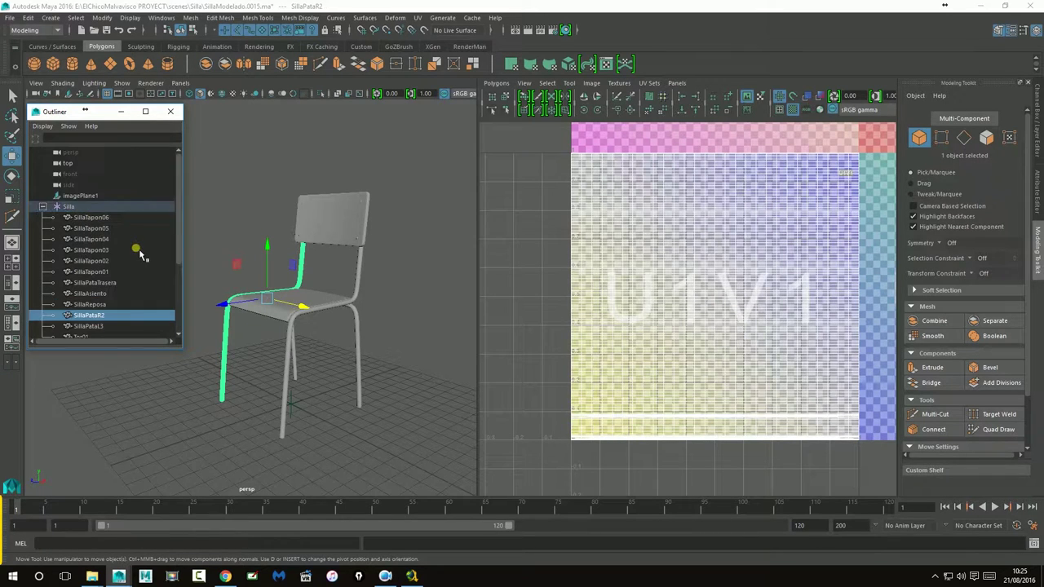
click(43, 206)
click(286, 171)
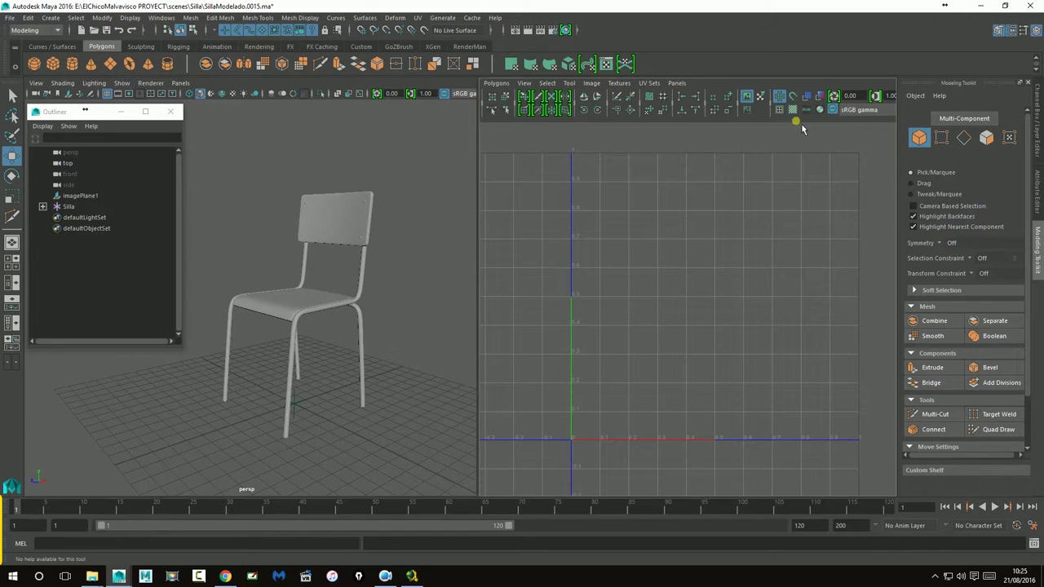
- Select the backrest and turn off its smooth preview with the 1 key
click(338, 240)
alt+drag(275, 273, 295, 279)
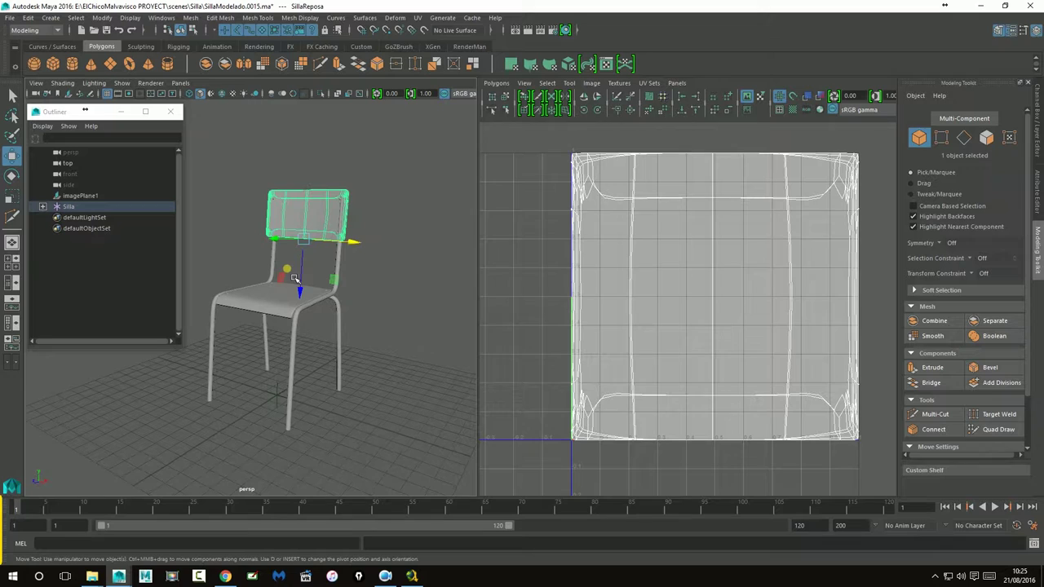
key(1)
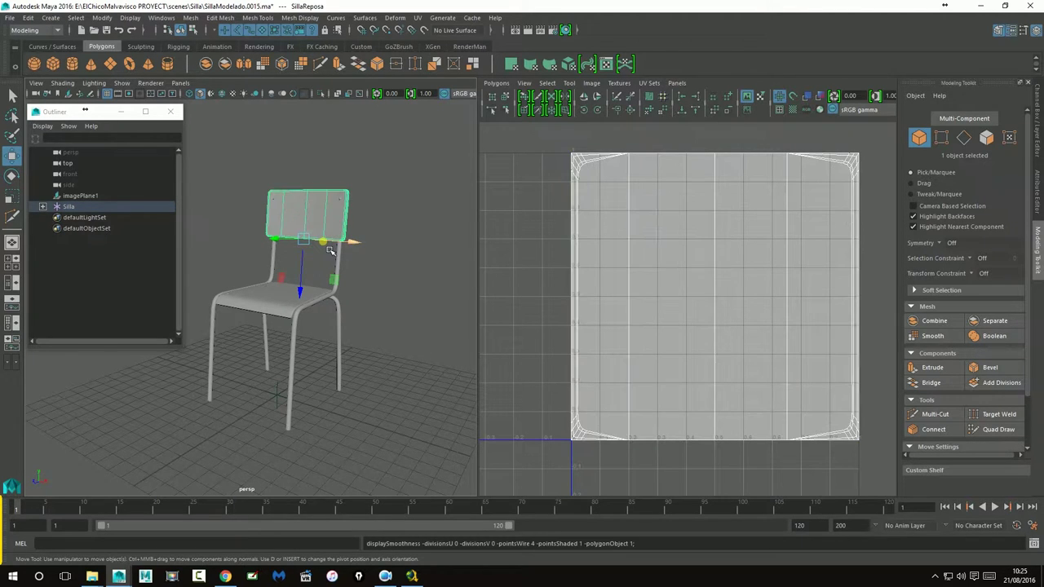
- Check the seat and leg pieces, then reselect the backrest and zoom in on it
click(271, 310)
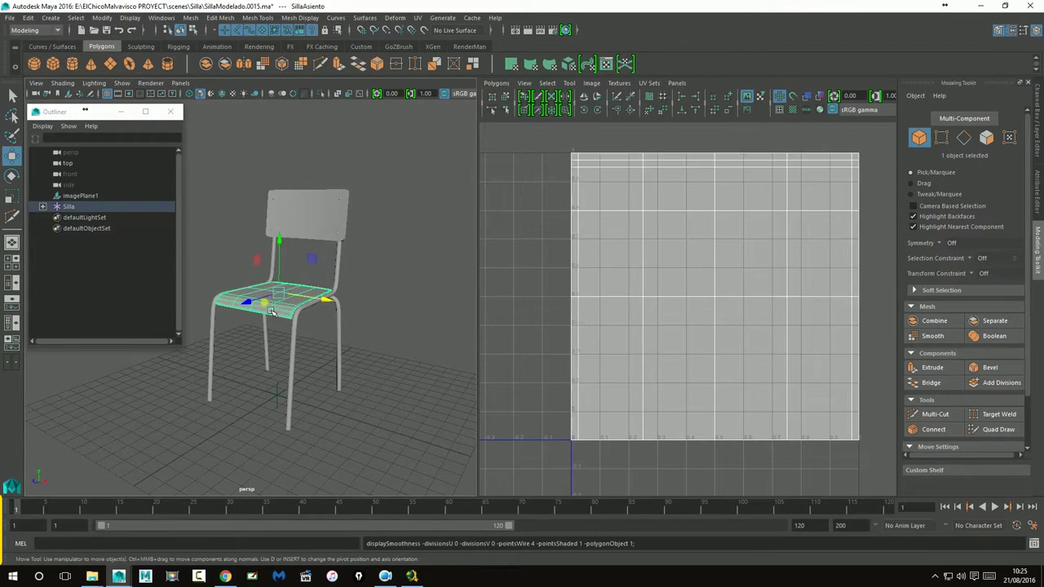
click(344, 277)
click(280, 272)
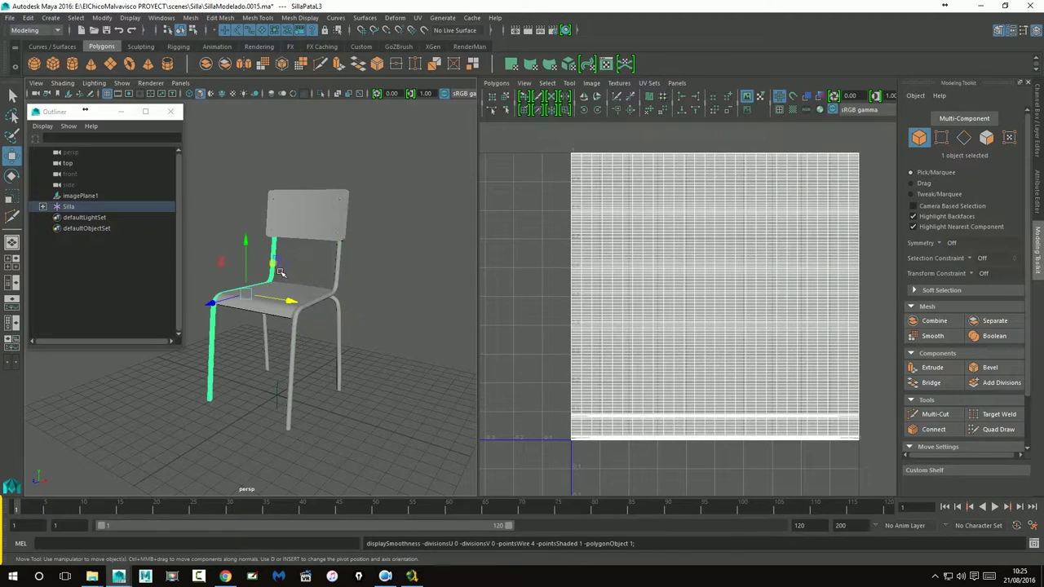
click(345, 346)
click(372, 317)
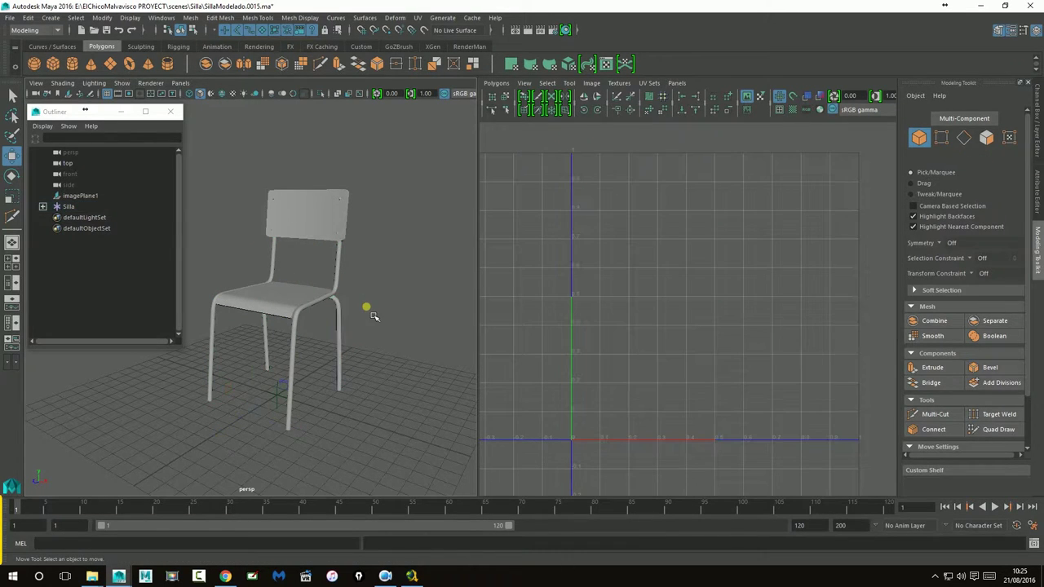
click(310, 223)
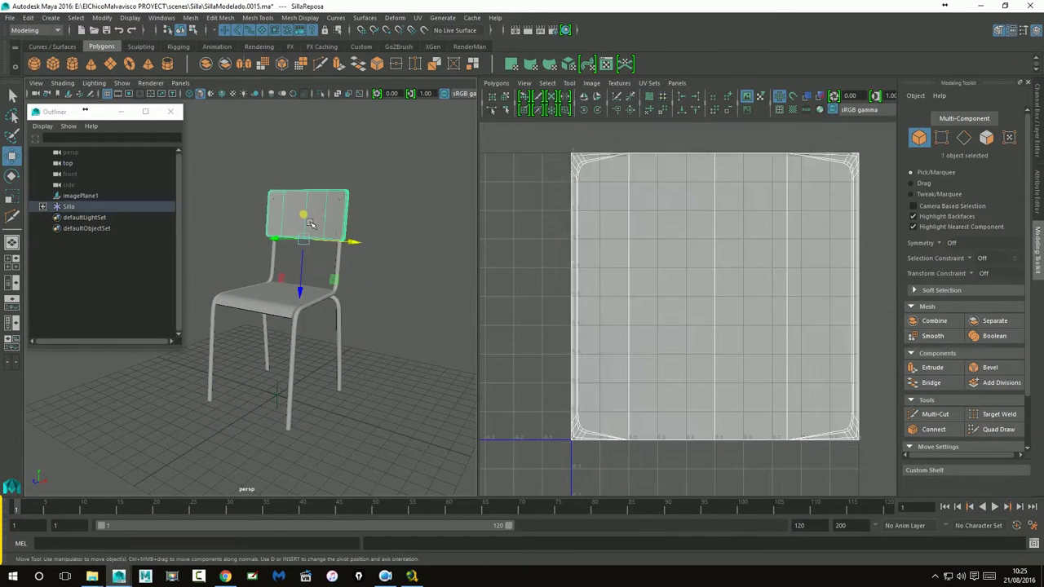
mouse_move(310, 219)
alt+right_down()
mouse_move(380, 283)
mouse_move(368, 139)
alt+right_up()
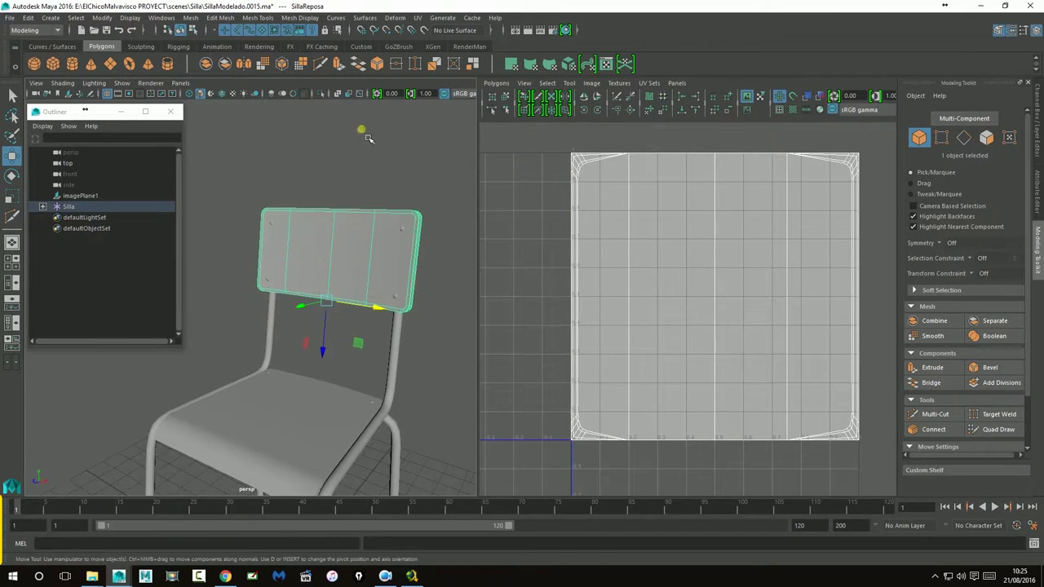
- Isolate the SillaReposa backrest in the viewport and display its texture borders as thick outlines
click(321, 94)
alt+drag(342, 236, 373, 256)
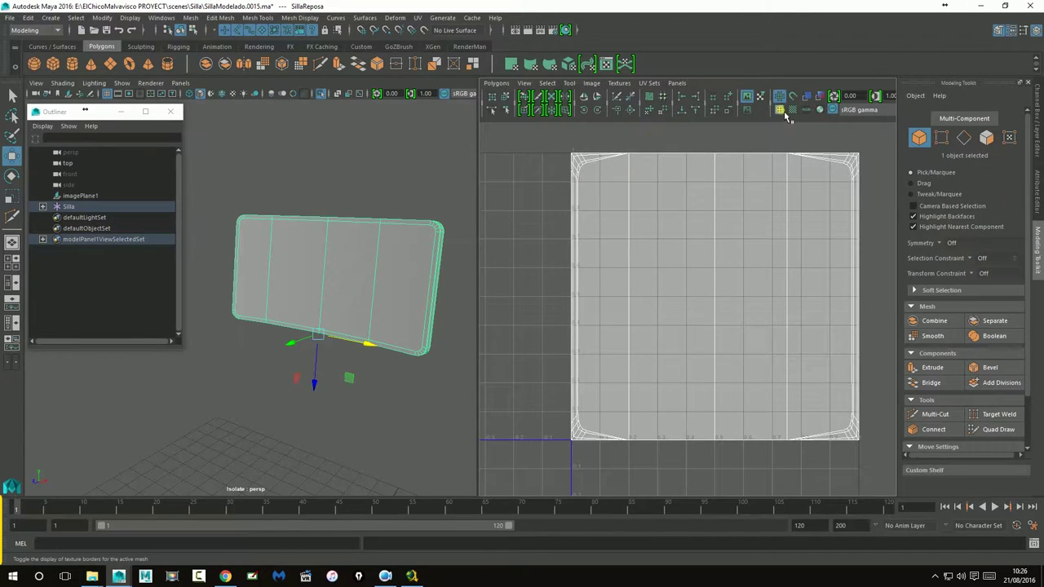
click(781, 111)
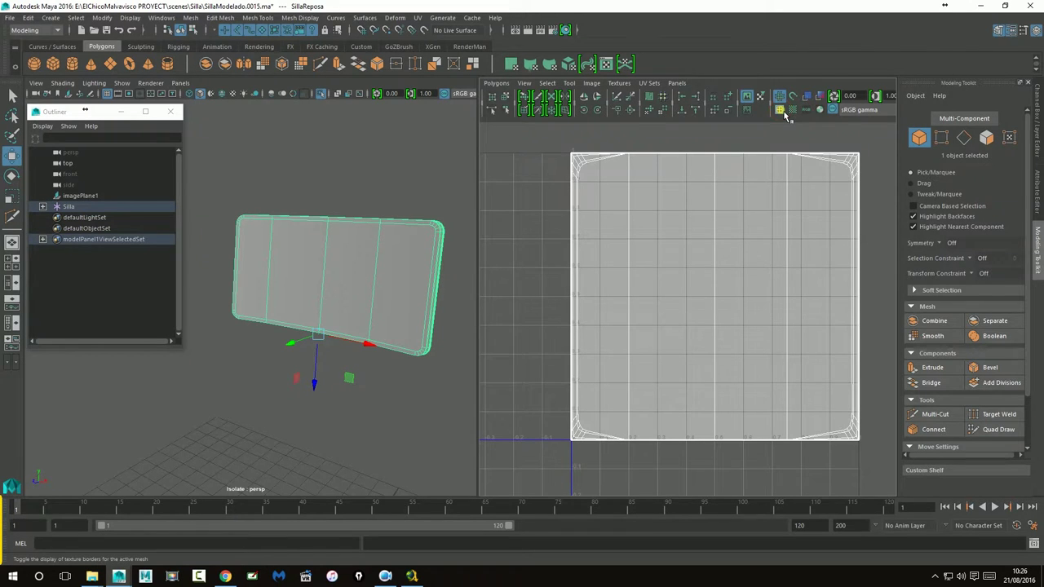
mouse_move(368, 252)
alt+mouse_down()
mouse_move(206, 287)
mouse_move(346, 307)
mouse_move(344, 250)
alt+mouse_up()
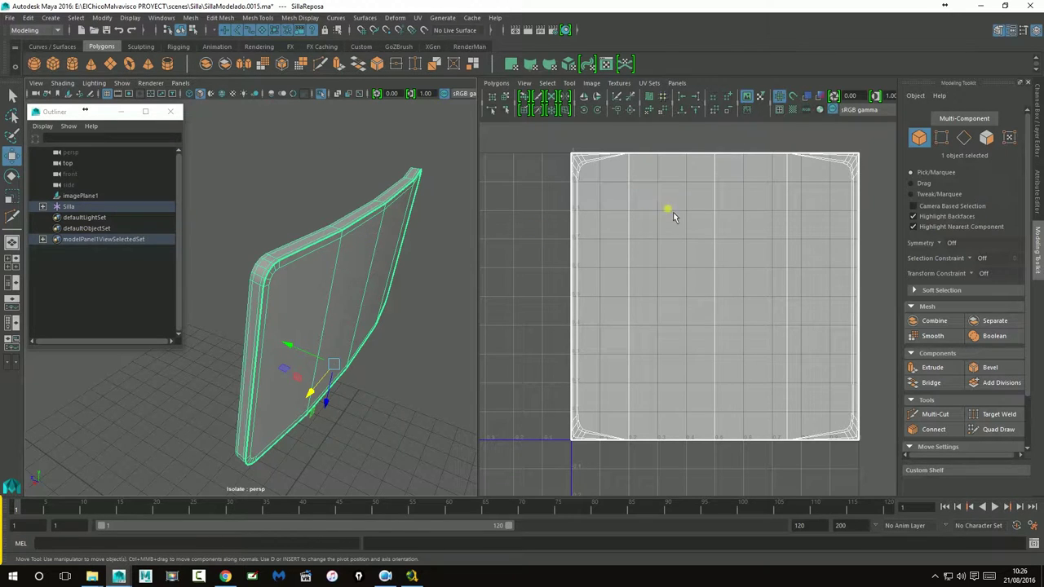
scroll(791, 198, up, 3)
scroll(736, 238, down, 2)
alt+drag(367, 299, 330, 429)
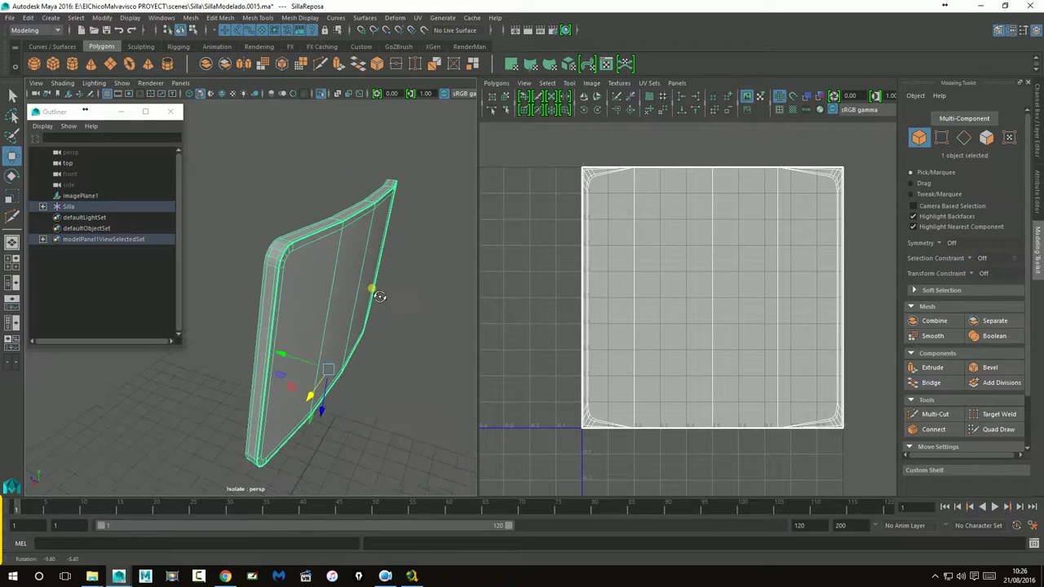
alt+drag(358, 284, 363, 295)
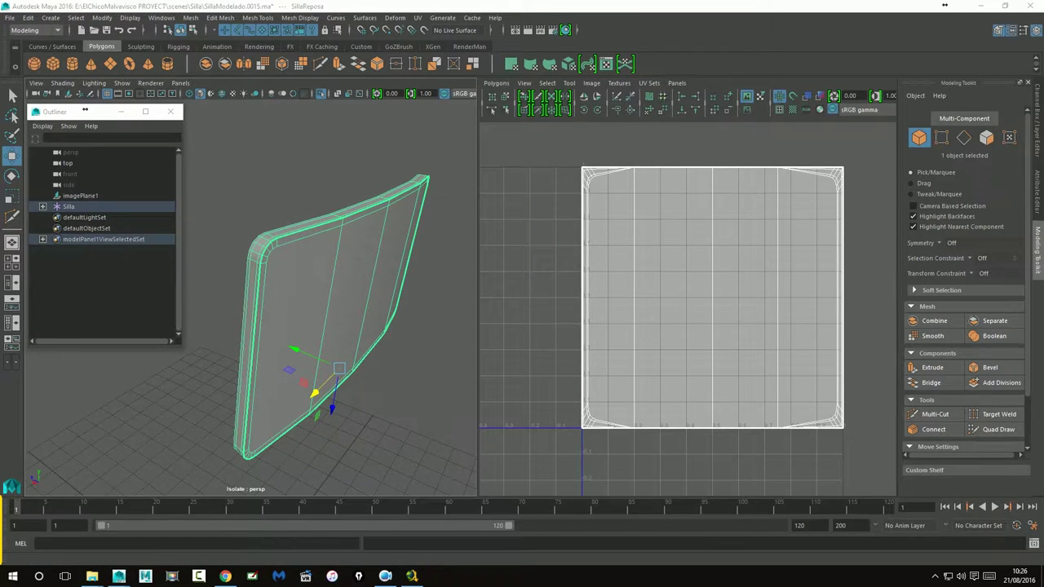
- Select all of the backrest's UV edges, sew them into one shell, then deselect
right_click(661, 221)
right_drag(659, 215, 654, 182)
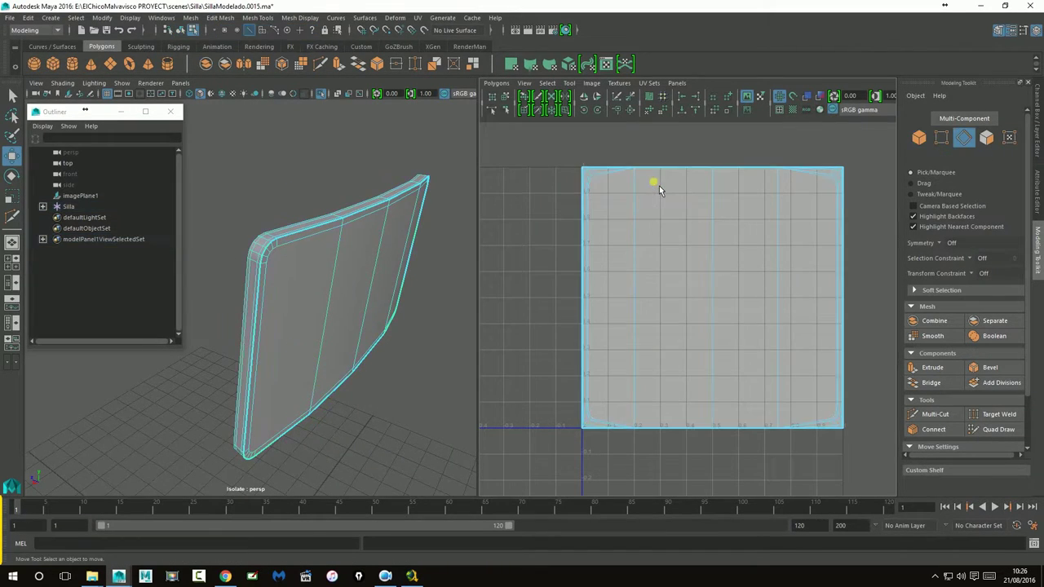
mouse_move(562, 147)
mouse_down()
mouse_move(668, 227)
mouse_move(867, 467)
mouse_up()
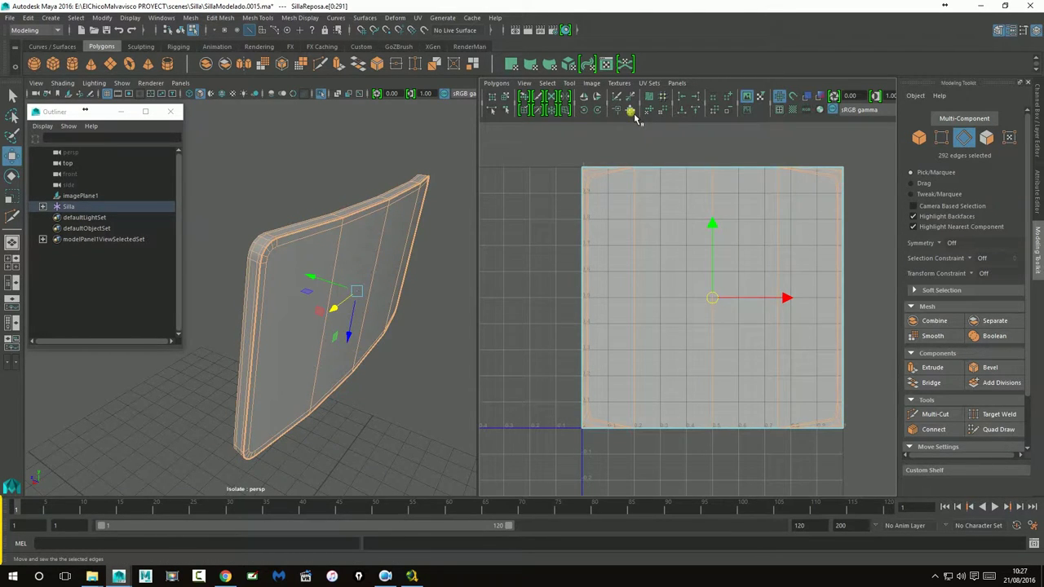
click(634, 113)
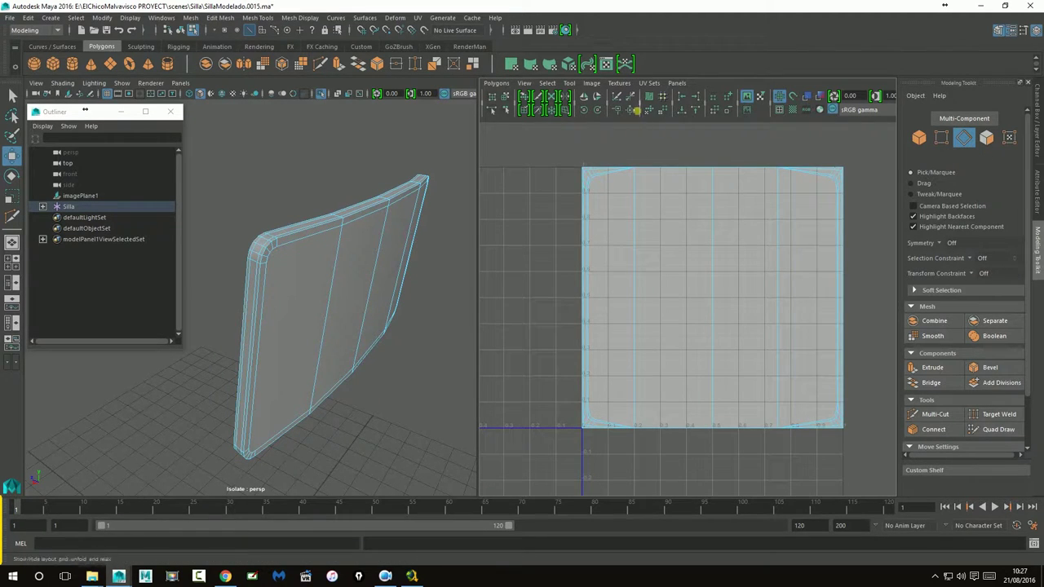
alt+middle_drag(662, 256, 665, 259)
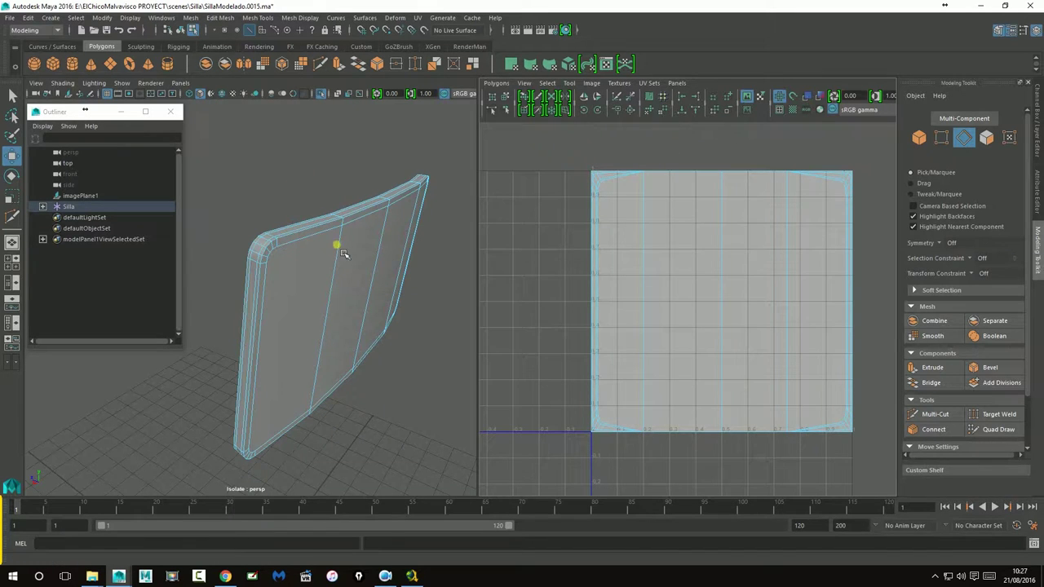
alt+drag(312, 281, 329, 280)
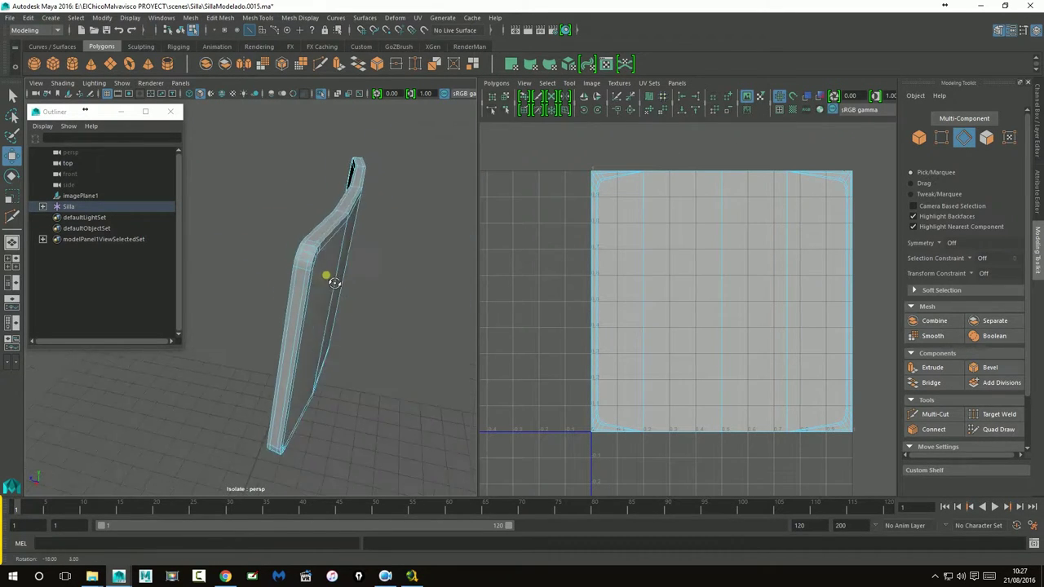
click(412, 233)
alt+drag(377, 292, 326, 277)
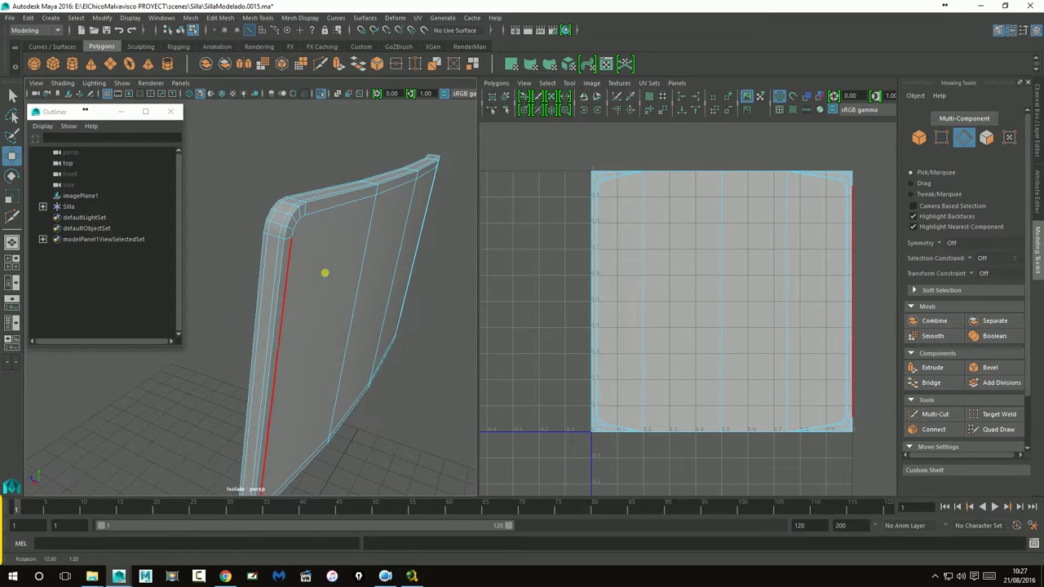
- Cut the backrest UVs along the vertical edge loop down its back, then select all UV edges
double_click(372, 196)
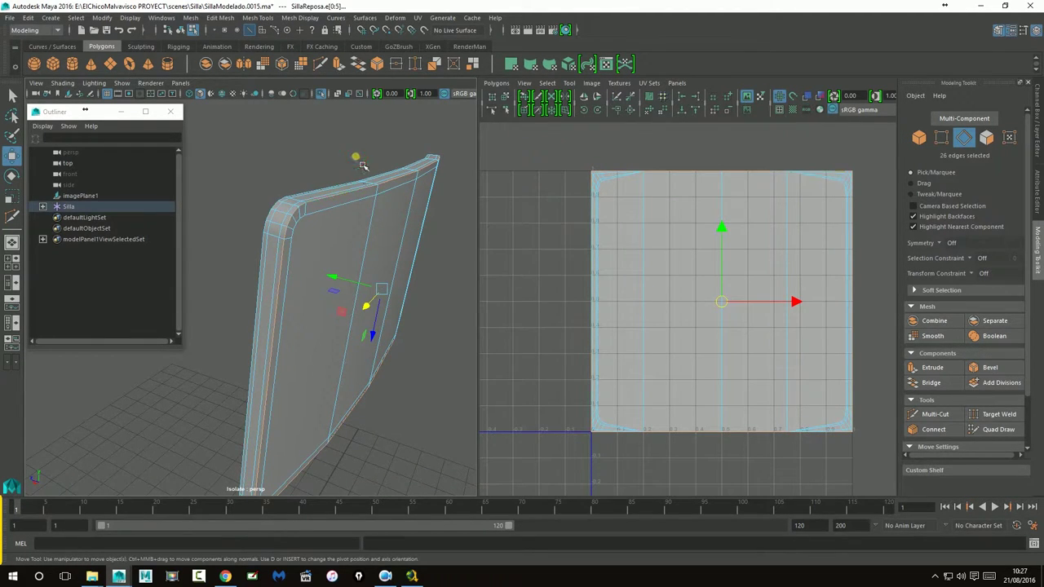
alt+drag(323, 369, 331, 306)
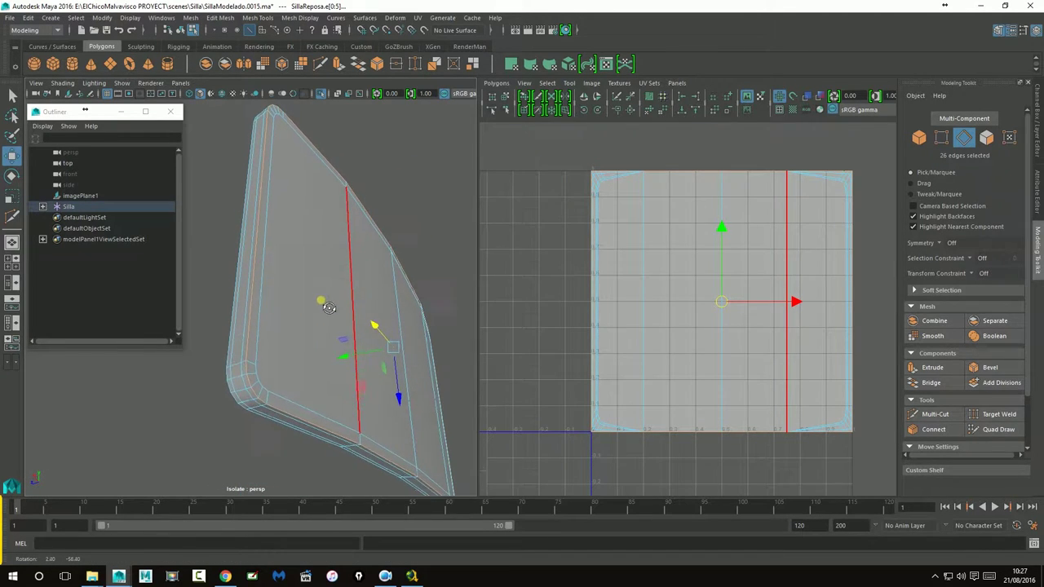
mouse_move(330, 306)
alt+mouse_down()
mouse_move(194, 357)
mouse_move(367, 359)
alt+mouse_up()
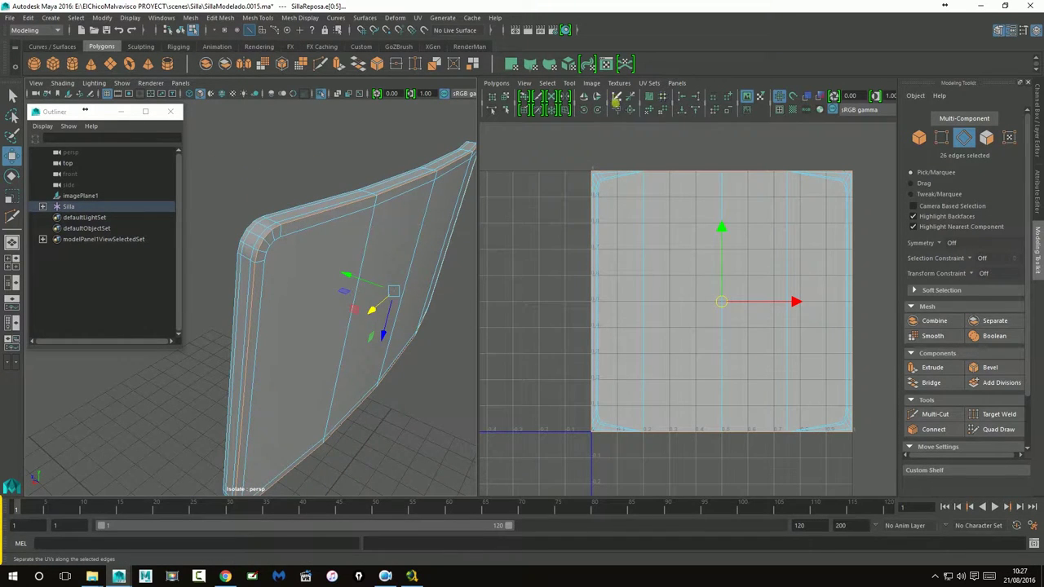
click(624, 99)
mouse_move(307, 224)
alt+mouse_down()
mouse_move(264, 261)
mouse_move(303, 247)
mouse_move(292, 253)
alt+mouse_up()
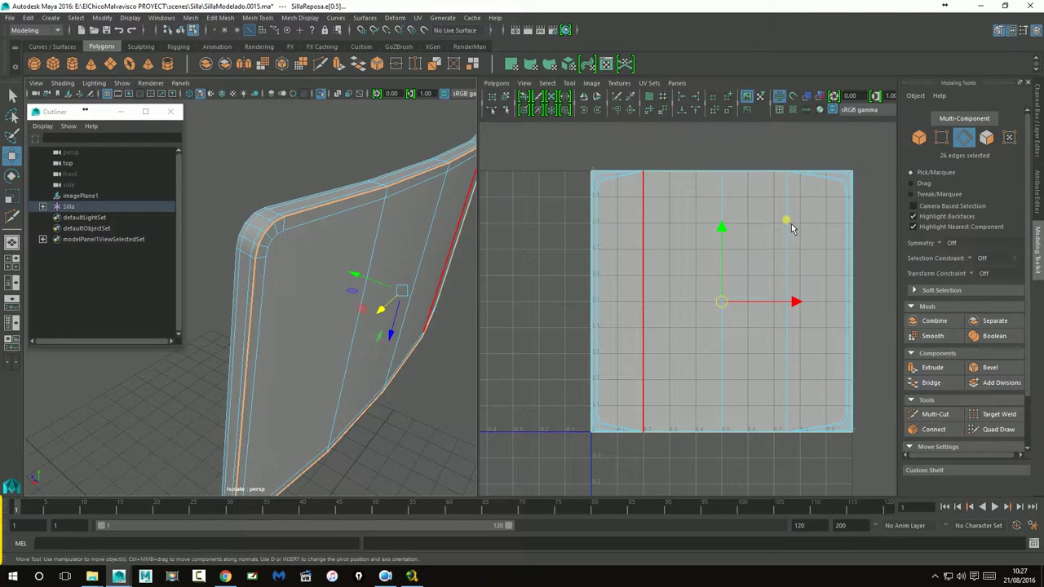
right_drag(785, 220, 803, 192)
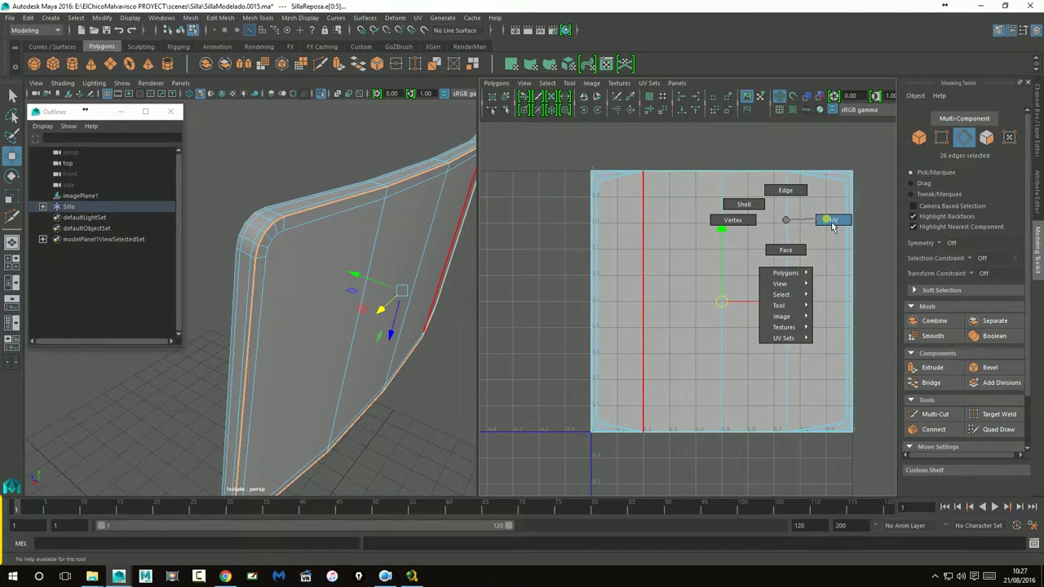
drag(545, 129, 879, 476)
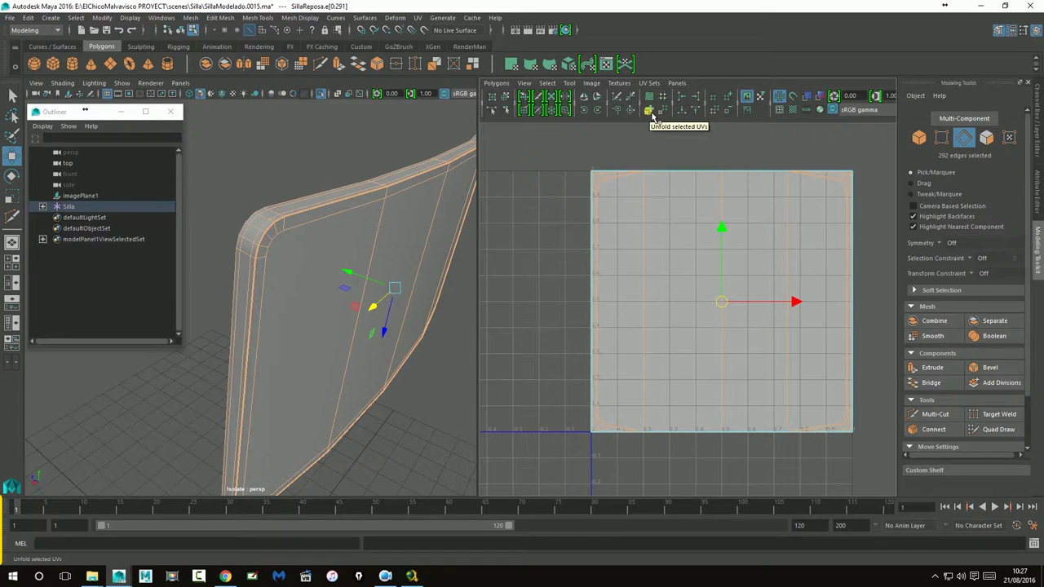
shift+click(649, 111)
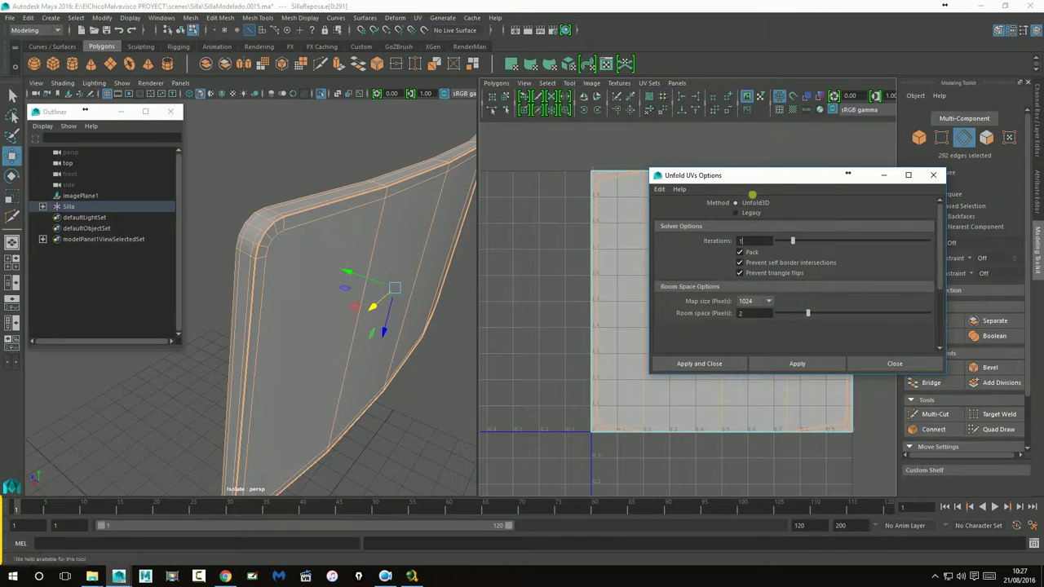
drag(778, 174, 775, 159)
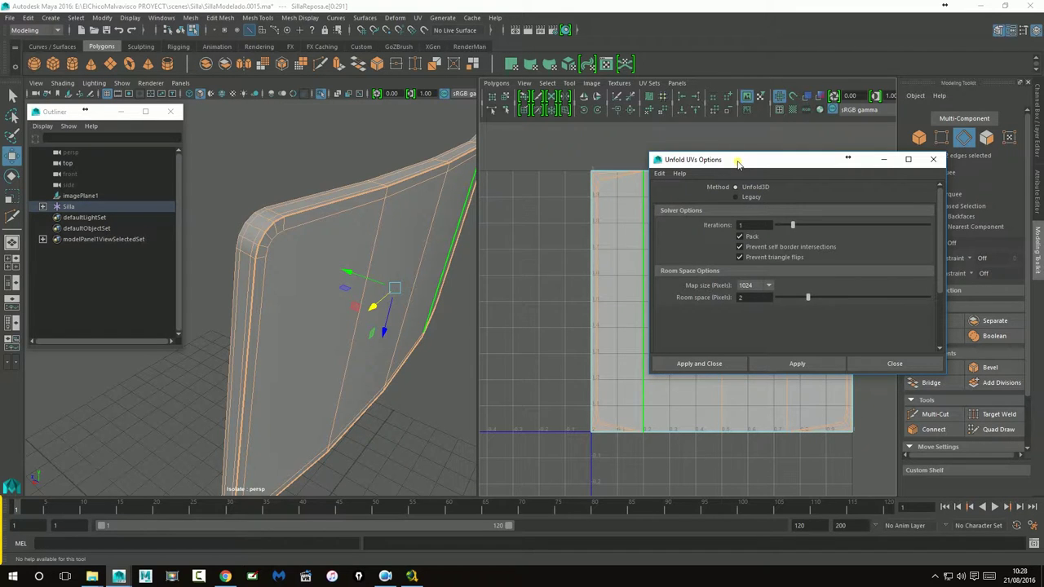
drag(738, 160, 666, 202)
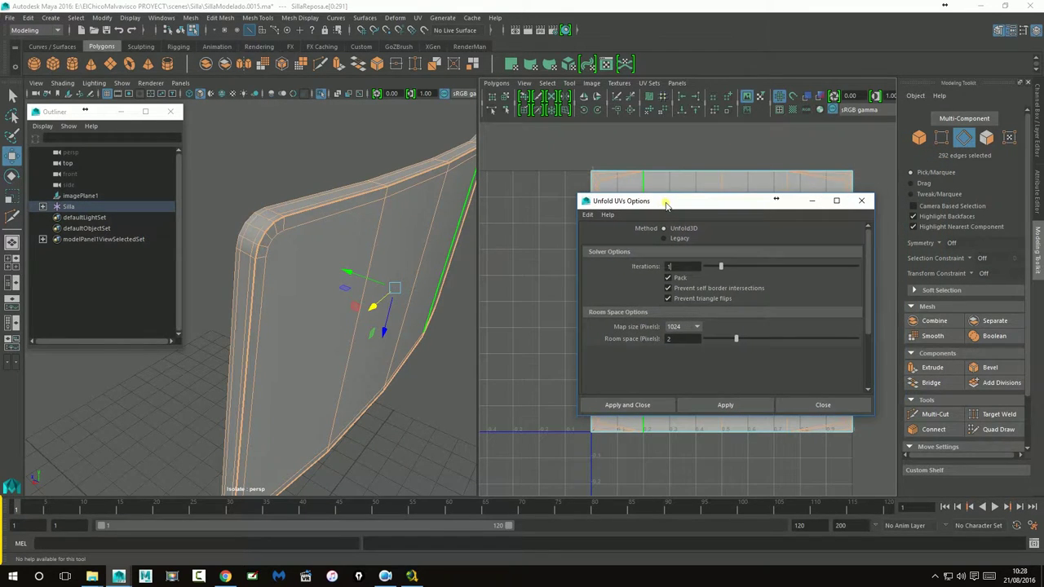
click(176, 18)
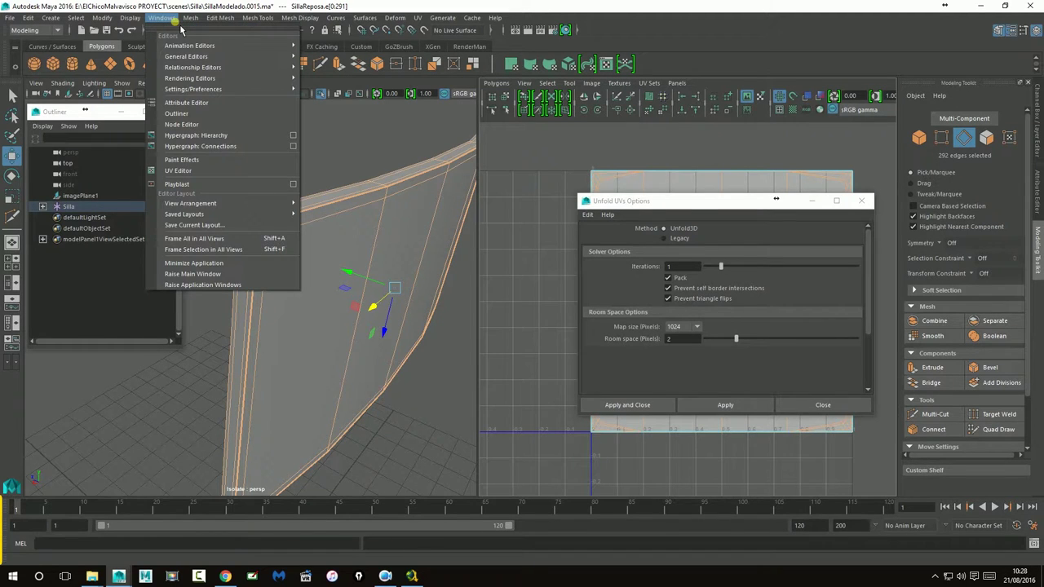
mouse_move(192, 67)
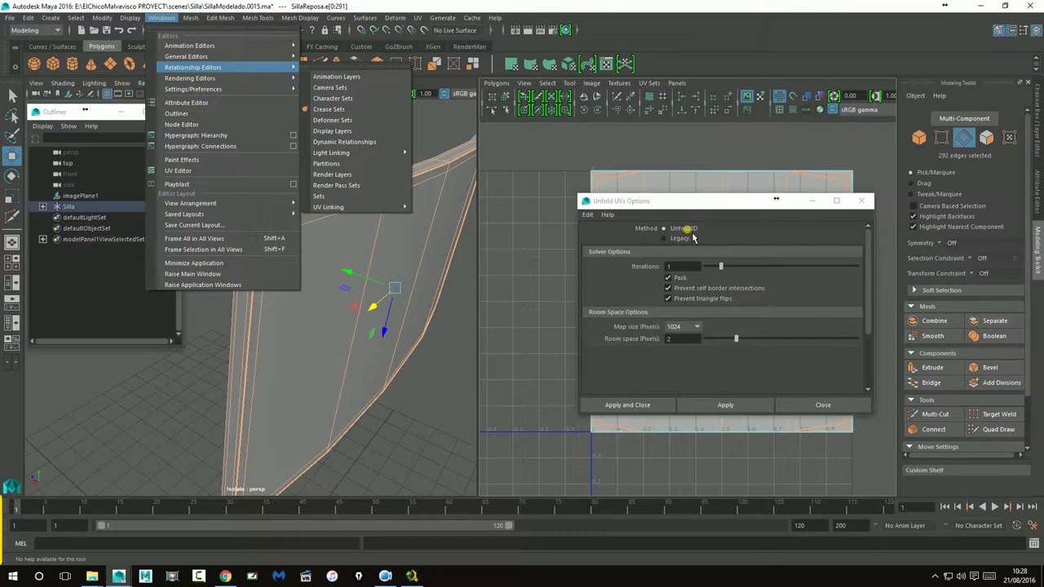
- Confirm in the Plug-in Manager that Unfold3D.mll is loaded, then close the Unfold UVs Options window
click(670, 210)
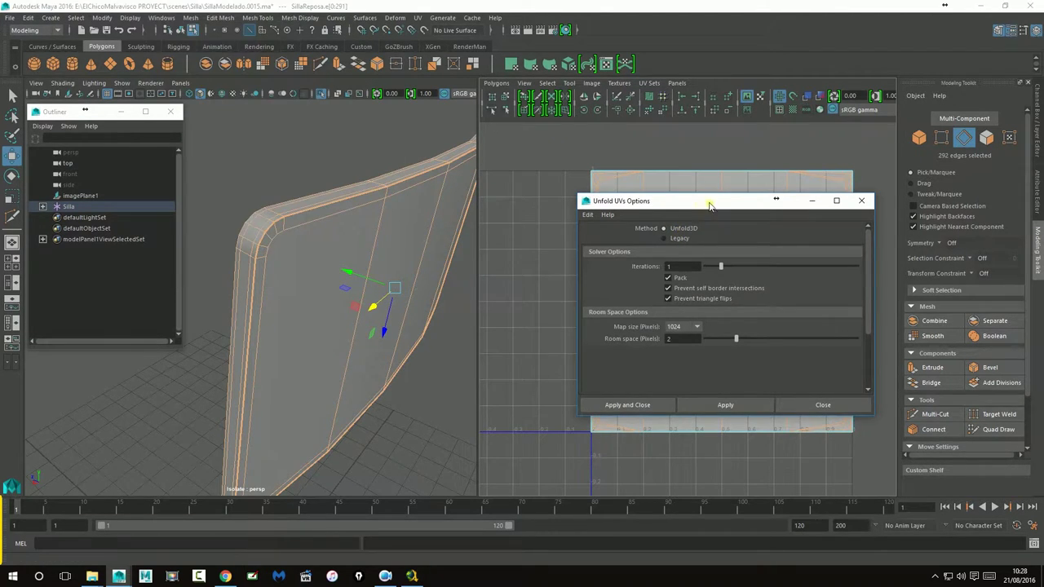
drag(710, 206, 703, 204)
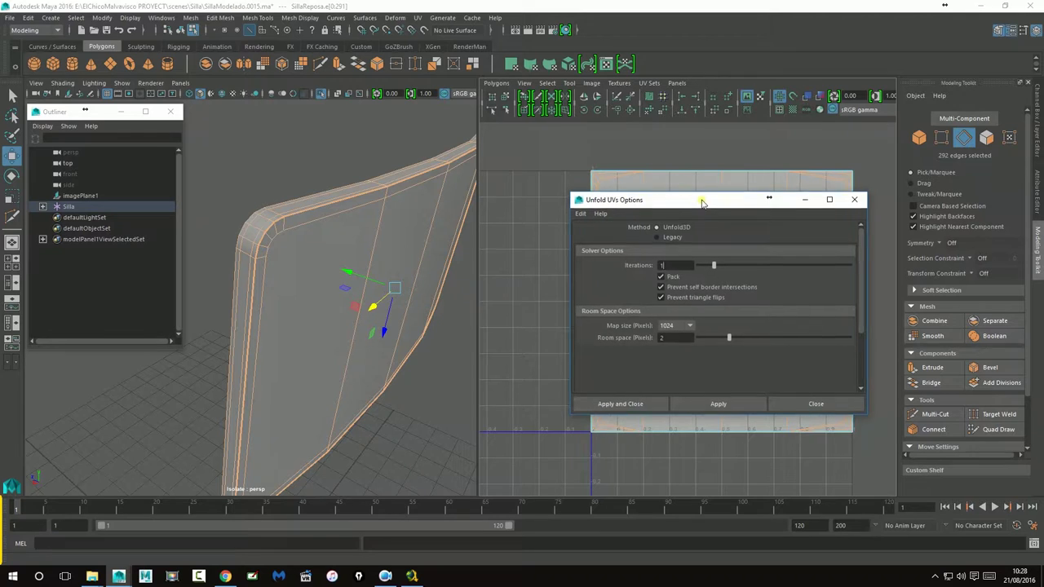
click(161, 18)
mouse_move(192, 89)
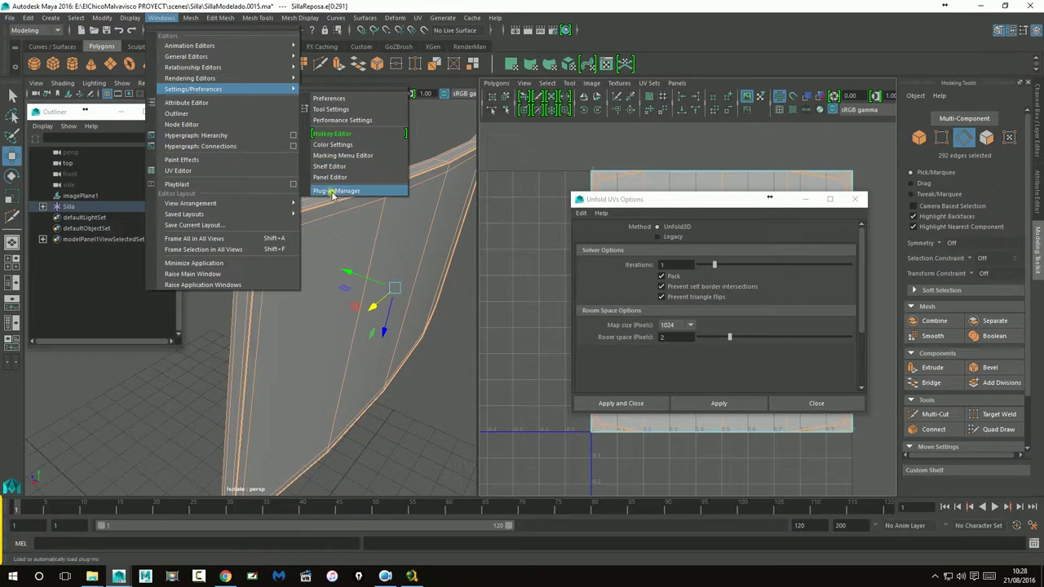
click(333, 192)
scroll(461, 306, down, 3)
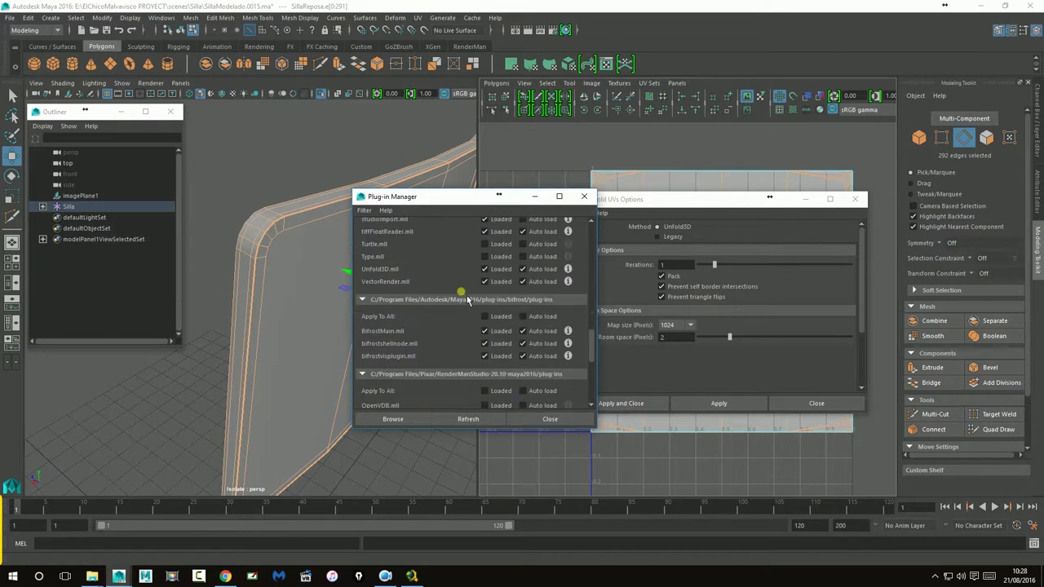
scroll(464, 309, down, 3)
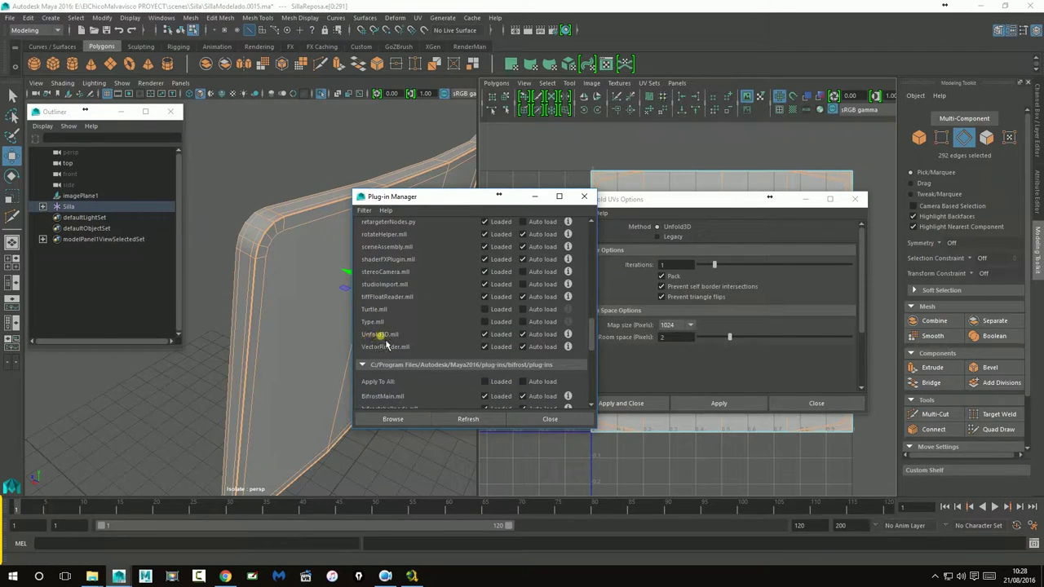
click(586, 198)
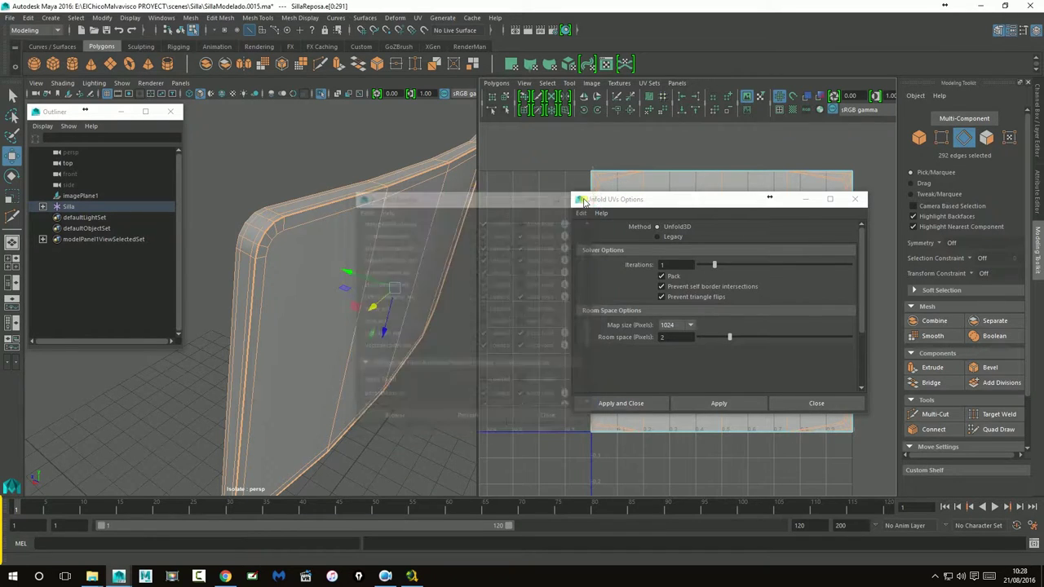
click(806, 403)
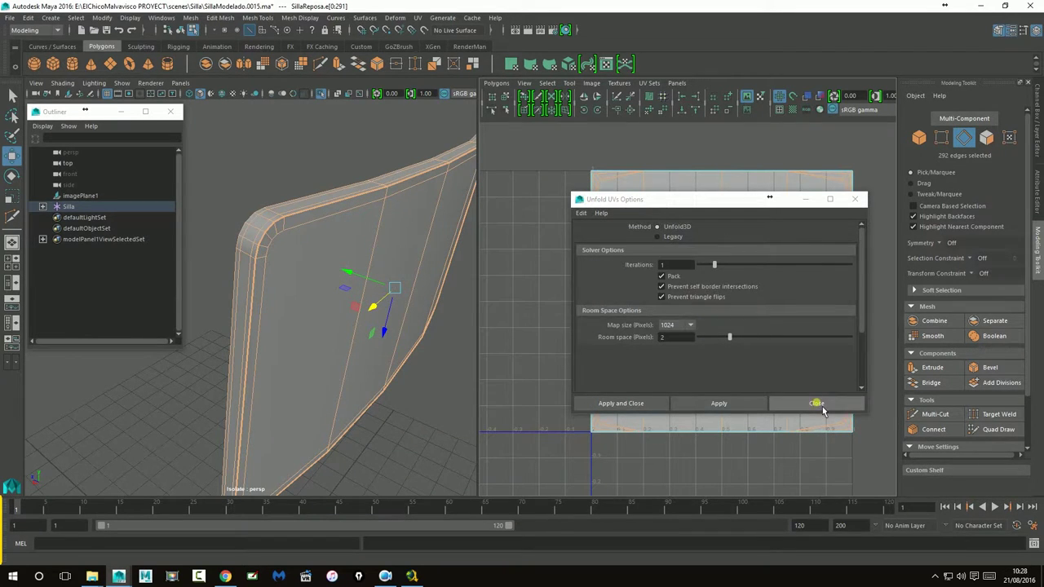
- Marquee-select the whole backrest UV shell, unfold it, and zoom in to inspect the rounded result
drag(565, 146, 877, 458)
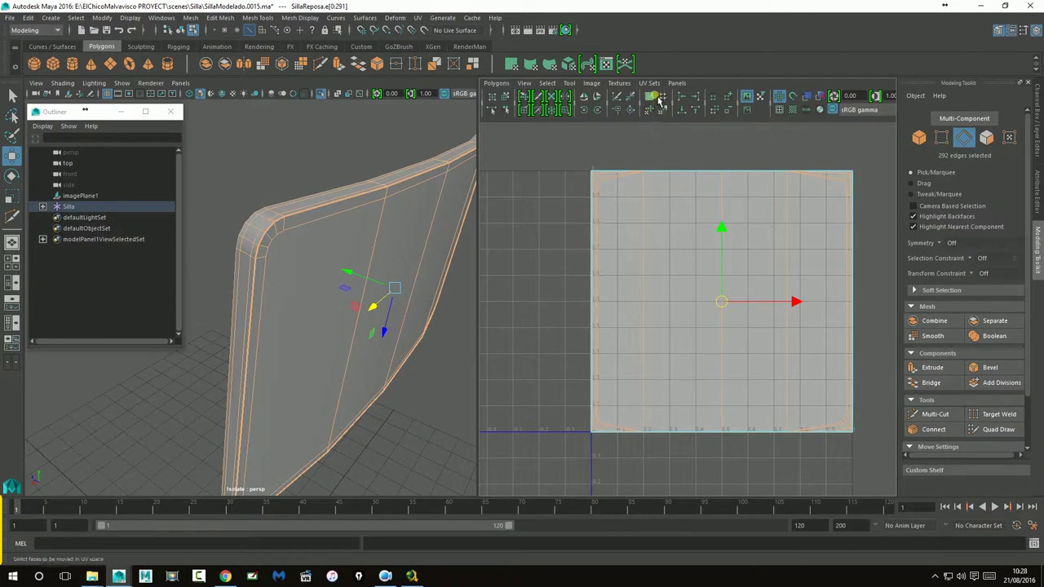
click(652, 117)
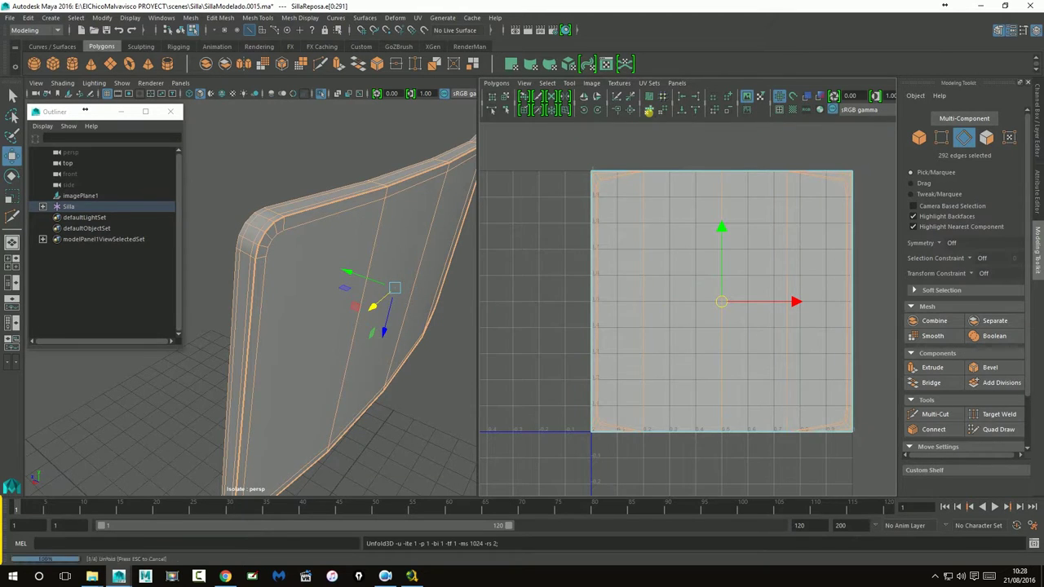
scroll(735, 269, up, 3)
scroll(753, 299, up, 1)
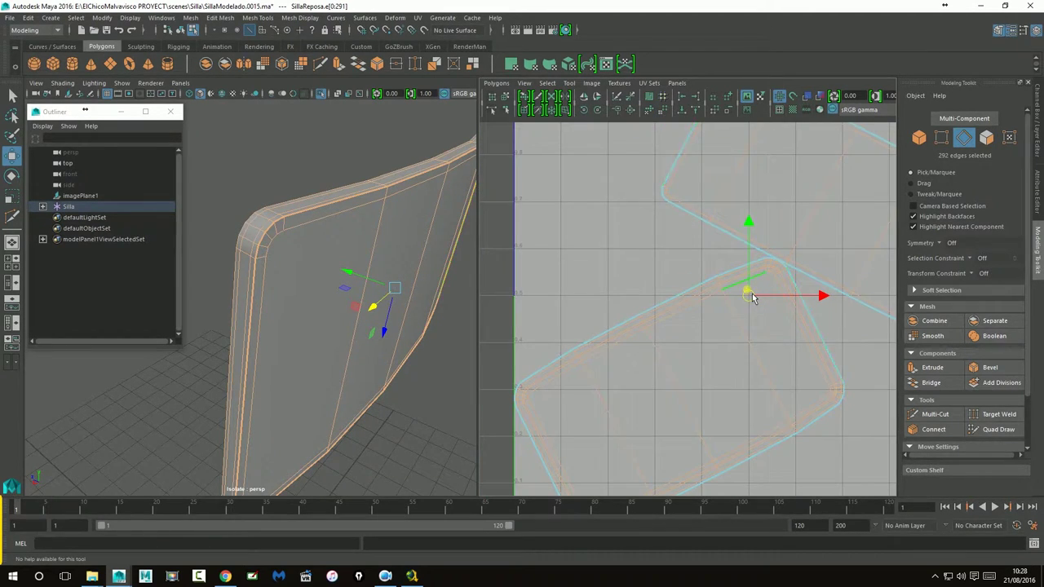
scroll(753, 299, up, 3)
alt+middle_drag(781, 256, 634, 309)
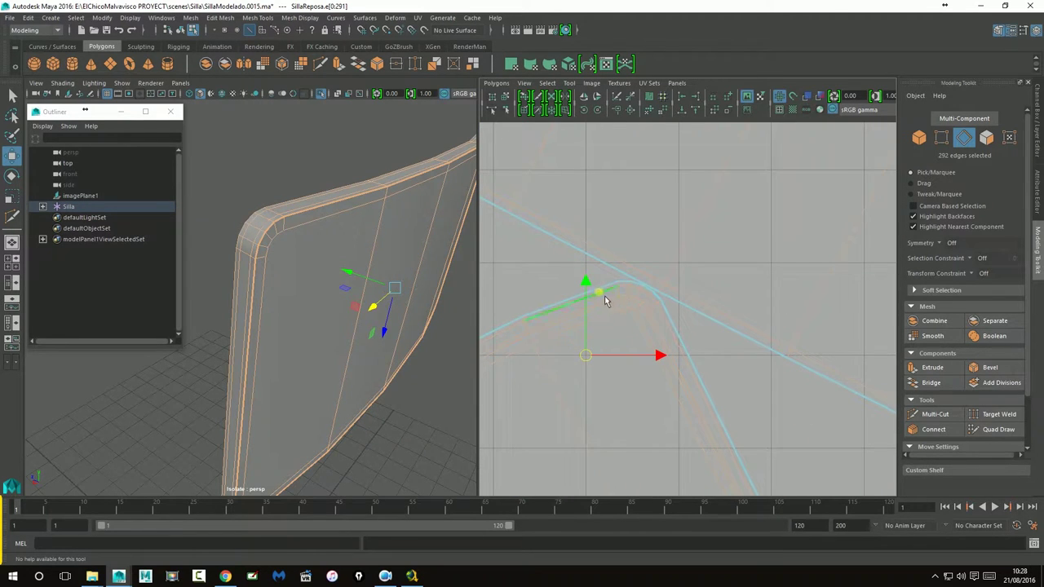
scroll(629, 312, down, 2)
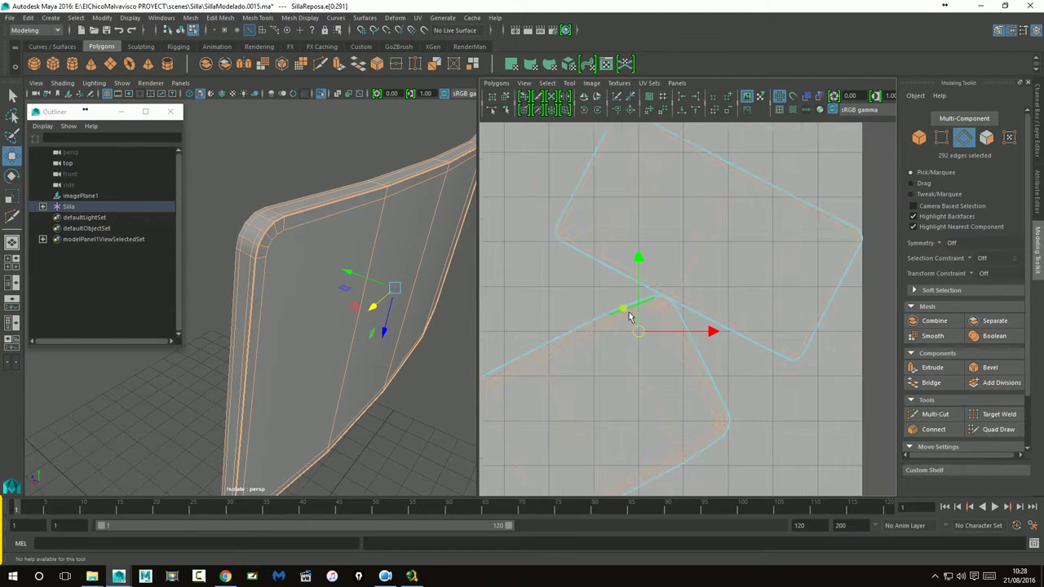
mouse_move(629, 313)
alt+middle_down()
mouse_move(665, 292)
mouse_move(599, 307)
alt+middle_up()
scroll(666, 292, up, 2)
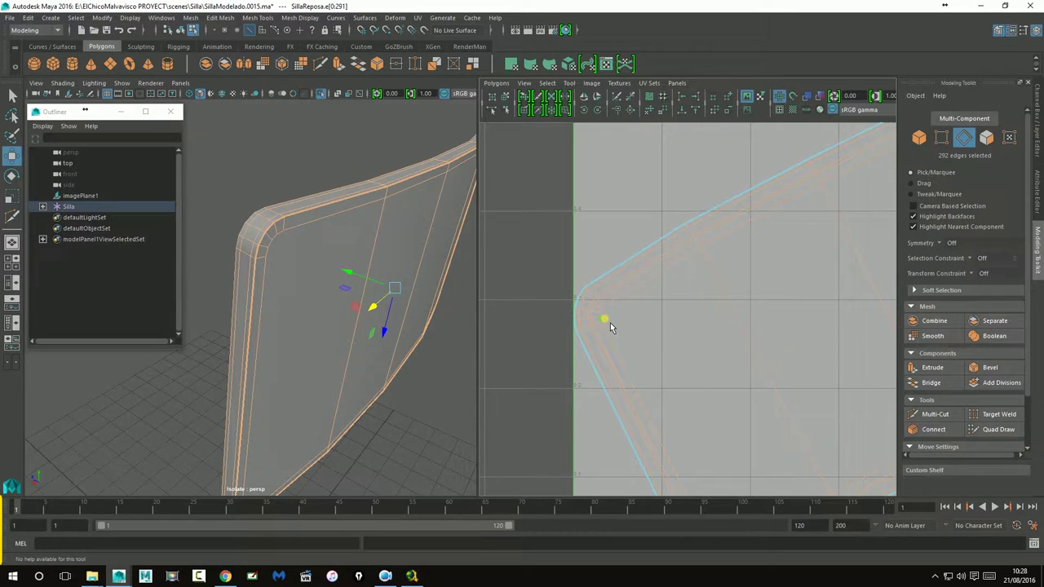
alt+middle_drag(733, 256, 757, 241)
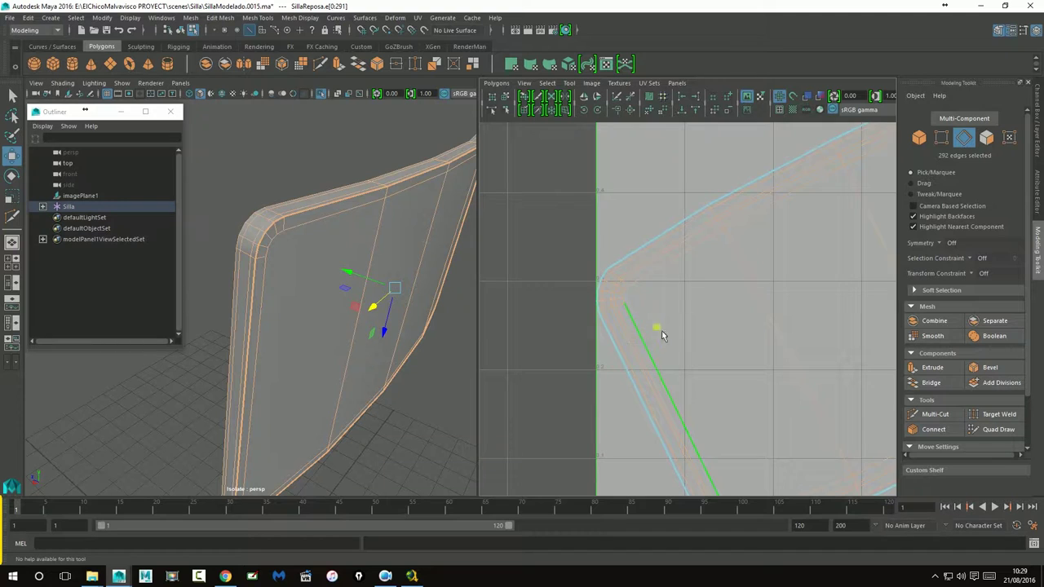
scroll(661, 331, down, 2)
alt+middle_drag(829, 221, 749, 327)
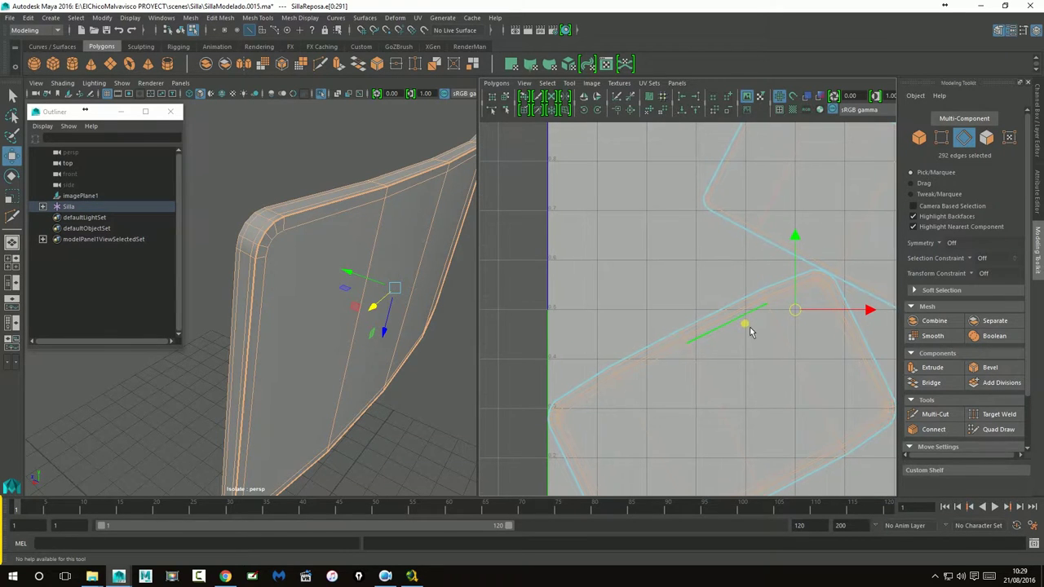
- Display the checkered test texture and orbit the perspective view around the backrest
click(801, 120)
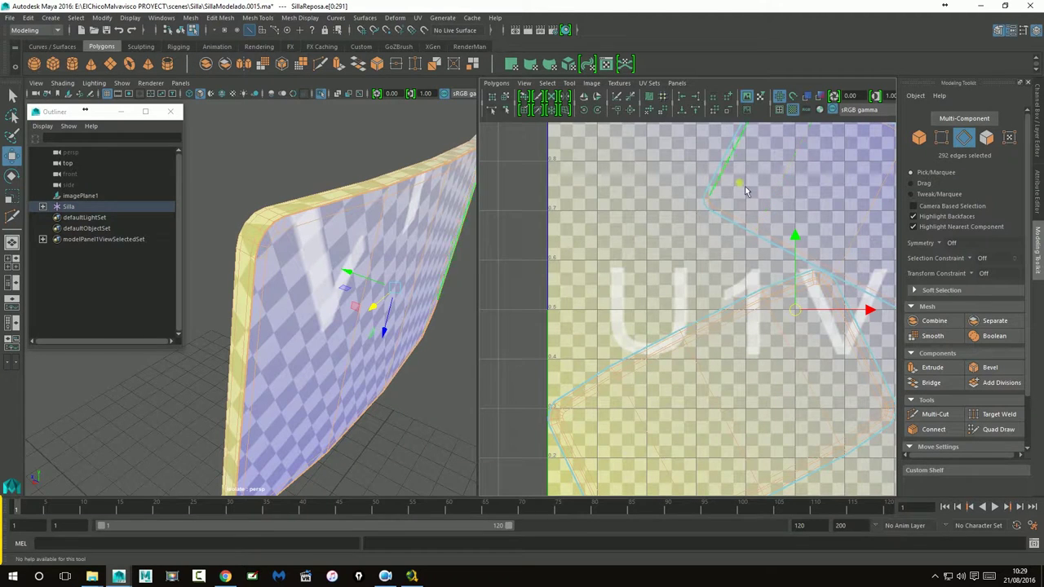
mouse_move(263, 290)
alt+mouse_down()
mouse_move(339, 306)
mouse_move(332, 352)
alt+mouse_up()
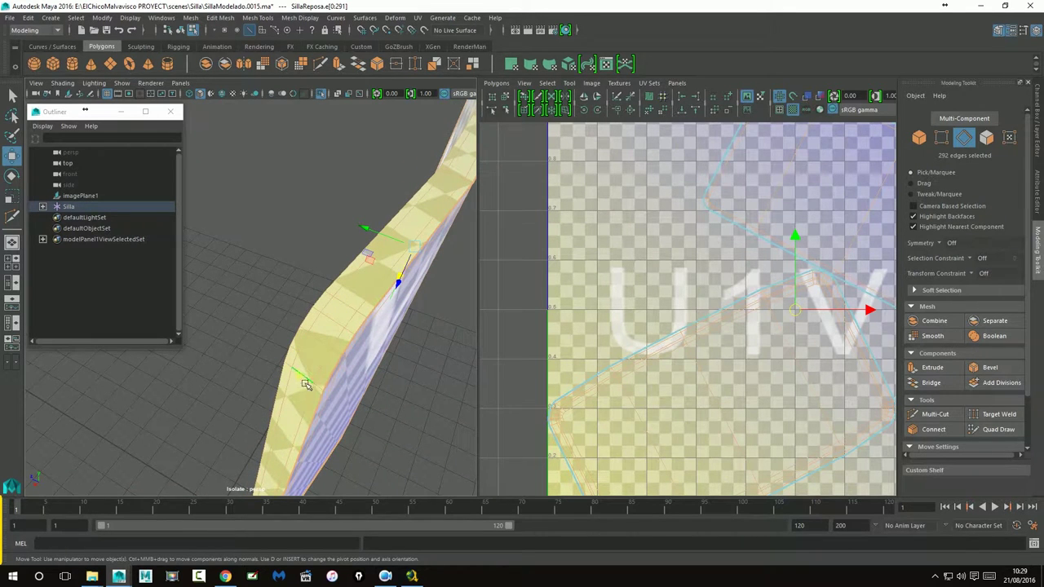
mouse_move(354, 351)
alt+mouse_down()
mouse_move(363, 356)
mouse_move(336, 336)
mouse_move(151, 324)
mouse_move(250, 341)
alt+mouse_up()
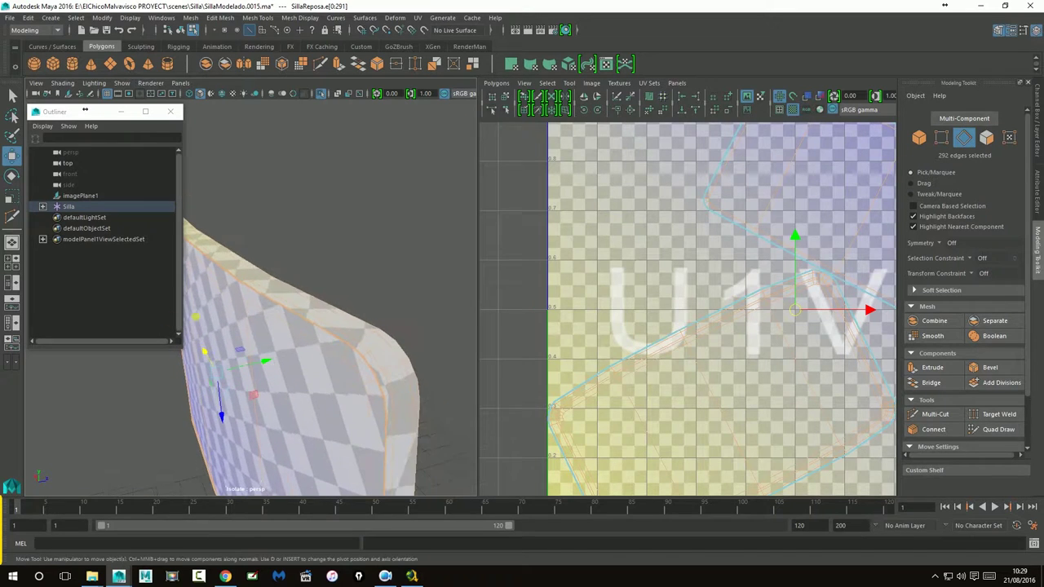
- Zoom the UV Editor in on the shell's rounded corner and switch to edge selection
scroll(253, 341, up, 2)
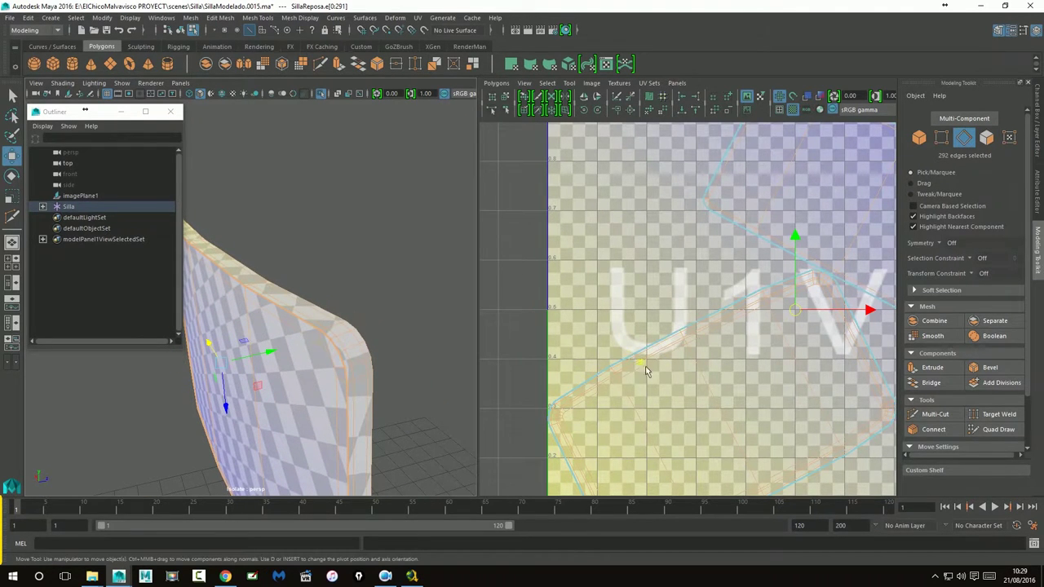
alt+middle_drag(636, 311, 637, 325)
scroll(630, 316, up, 3)
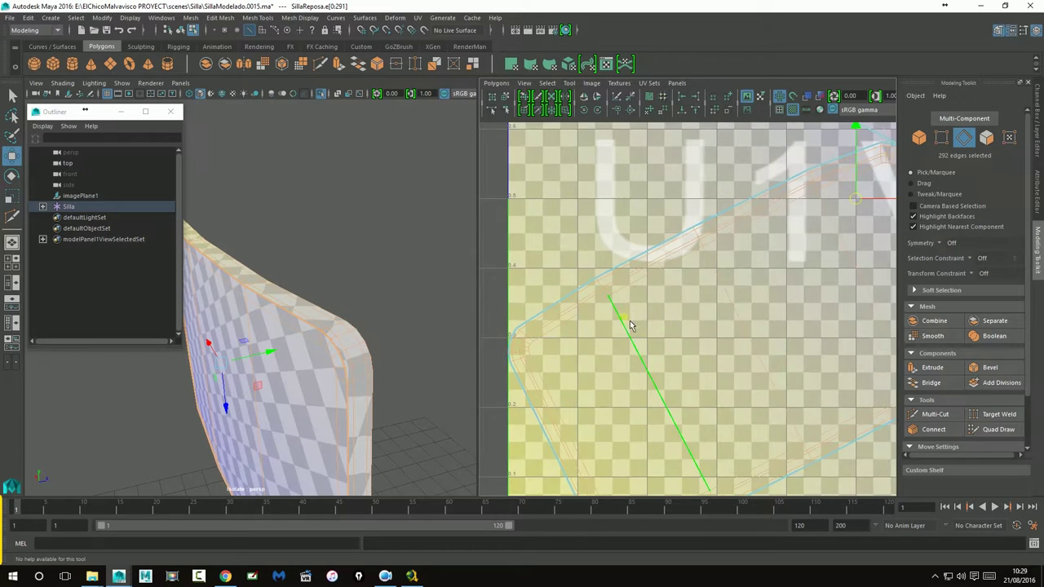
scroll(630, 325, up, 2)
scroll(721, 275, up, 2)
scroll(693, 291, up, 2)
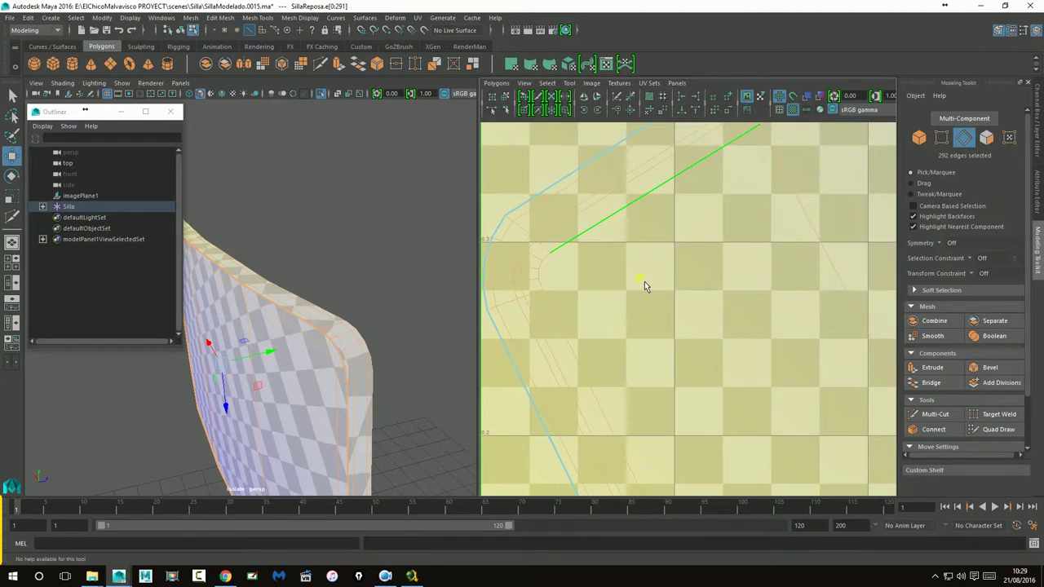
alt+middle_drag(645, 285, 692, 305)
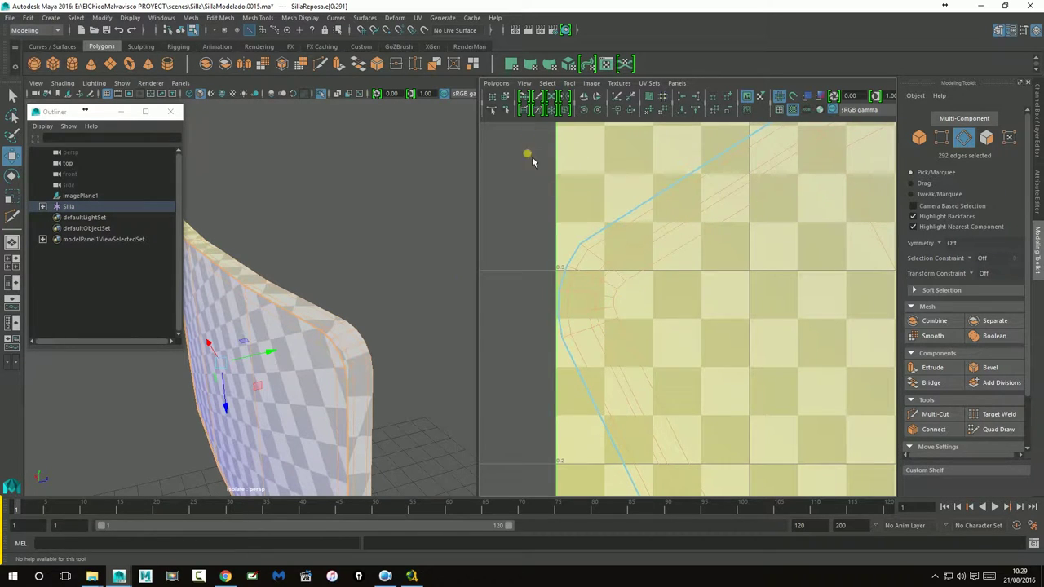
right_drag(364, 362, 357, 241)
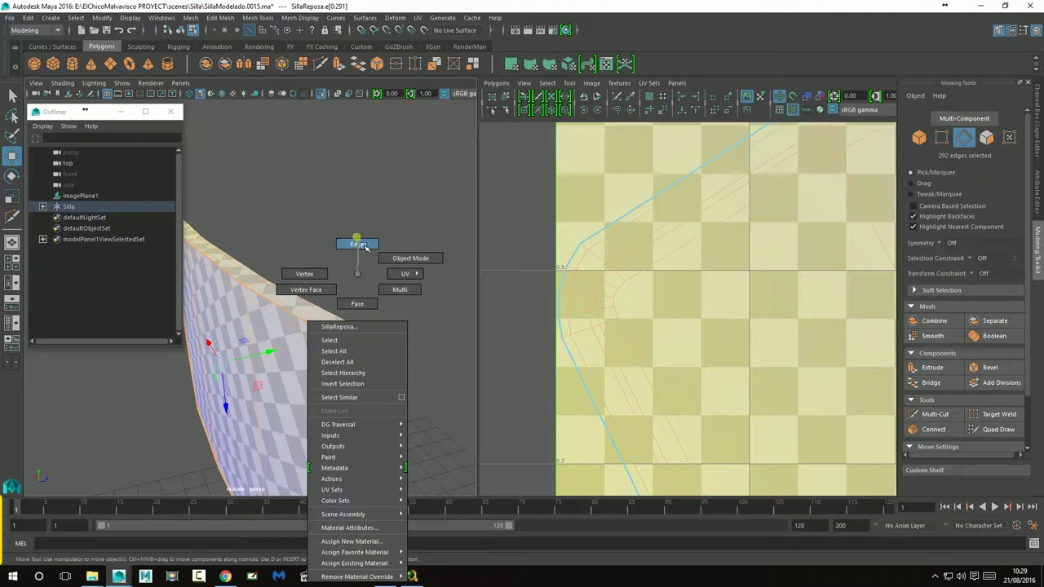
click(346, 353)
alt+drag(352, 360, 359, 371)
alt+right_drag(359, 371, 346, 351)
shift+click(345, 334)
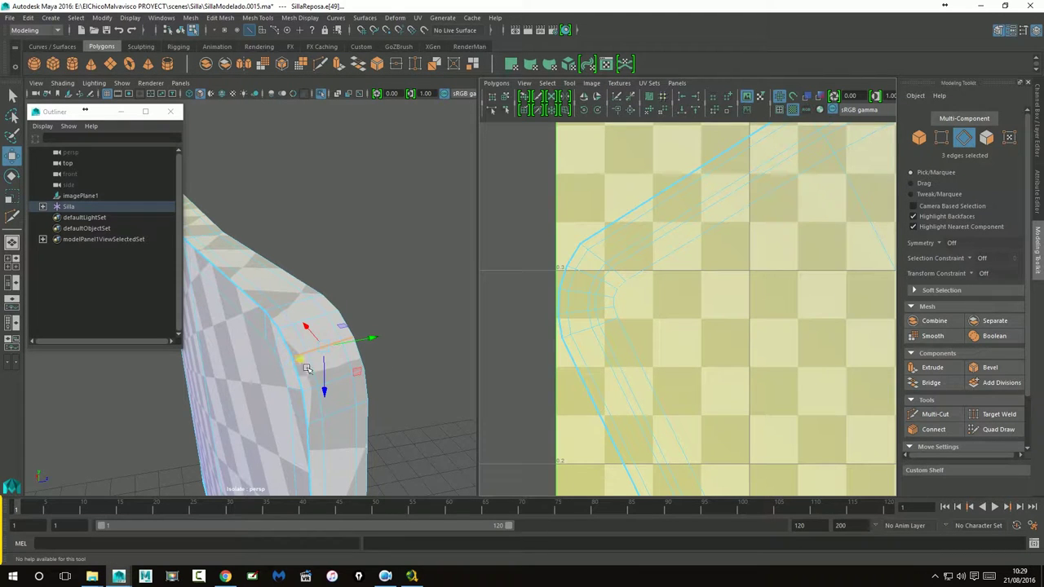
mouse_move(705, 308)
alt+right_down()
mouse_move(641, 317)
mouse_move(514, 264)
alt+right_up()
alt+middle_drag(513, 263, 778, 315)
mouse_move(777, 315)
alt+right_down()
mouse_move(906, 192)
mouse_move(597, 326)
alt+right_up()
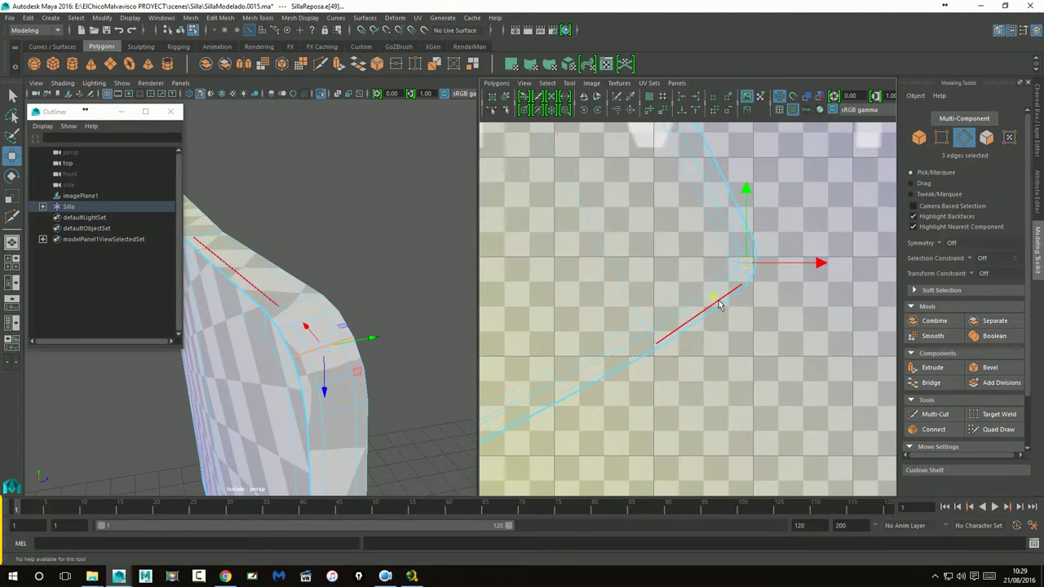
alt+right_drag(657, 350, 766, 269)
alt+middle_drag(767, 269, 723, 275)
mouse_move(711, 343)
alt+right_down()
mouse_move(627, 350)
mouse_move(583, 274)
alt+right_up()
alt+right_drag(781, 400, 631, 298)
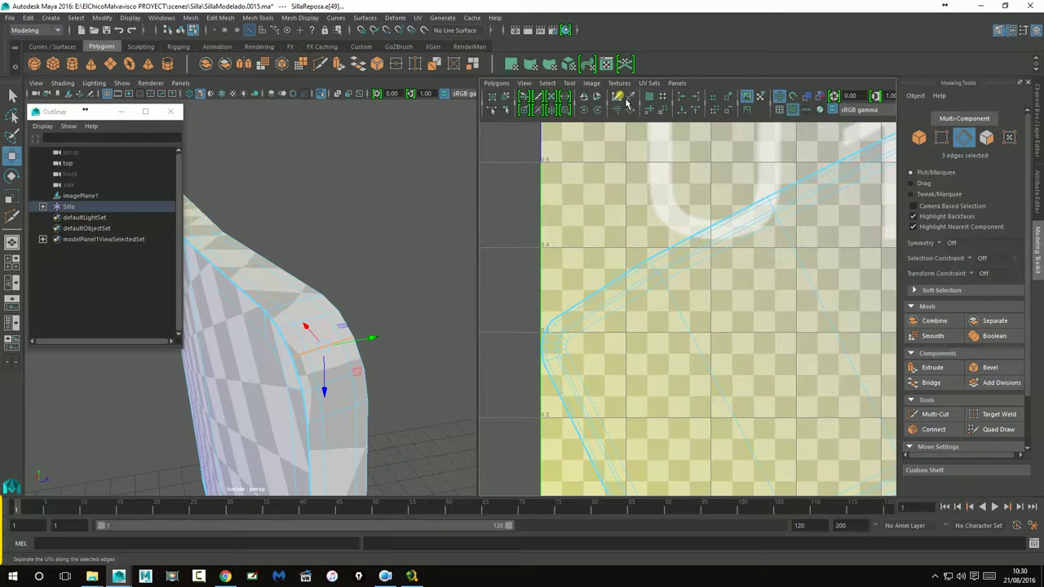
alt+middle_drag(641, 280, 729, 299)
alt+right_drag(730, 299, 696, 167)
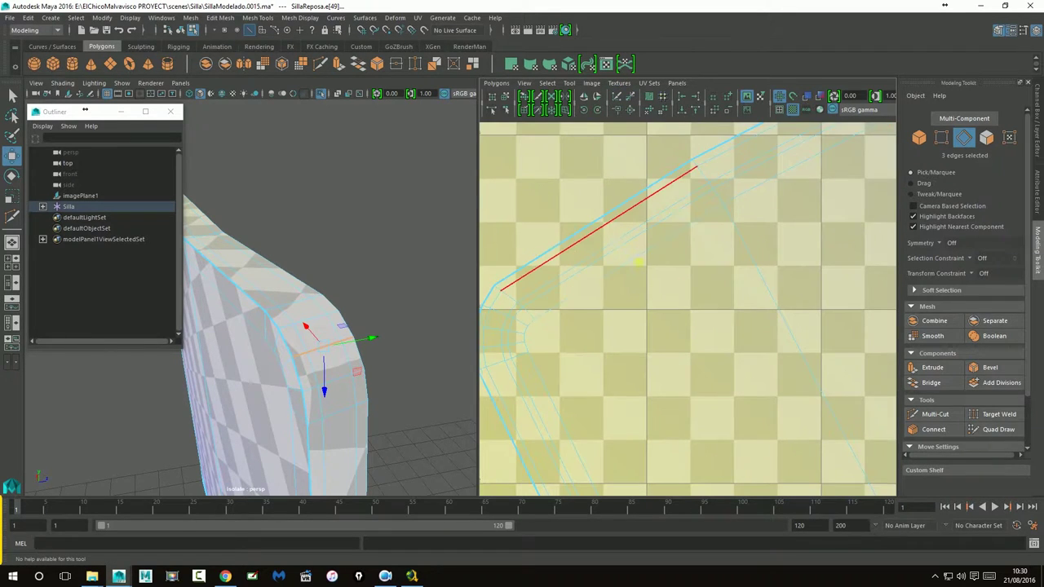
alt+middle_drag(500, 191, 606, 224)
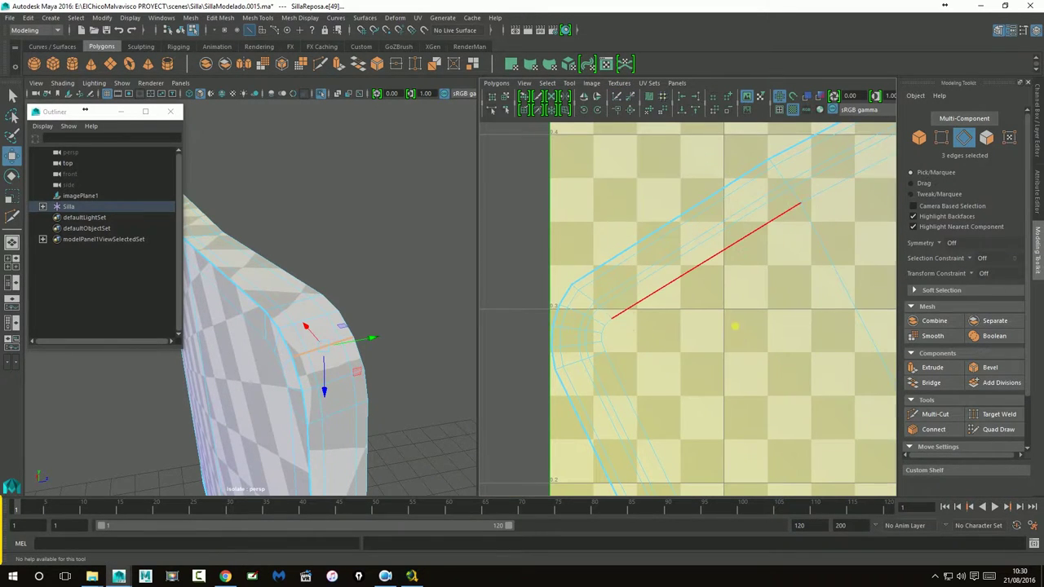
alt+middle_drag(735, 326, 724, 328)
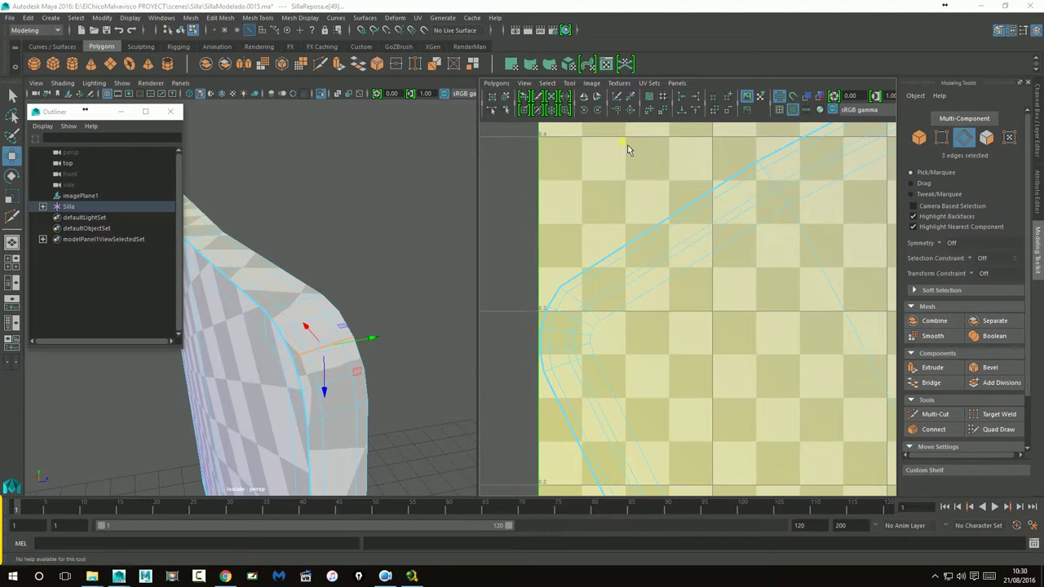
click(521, 111)
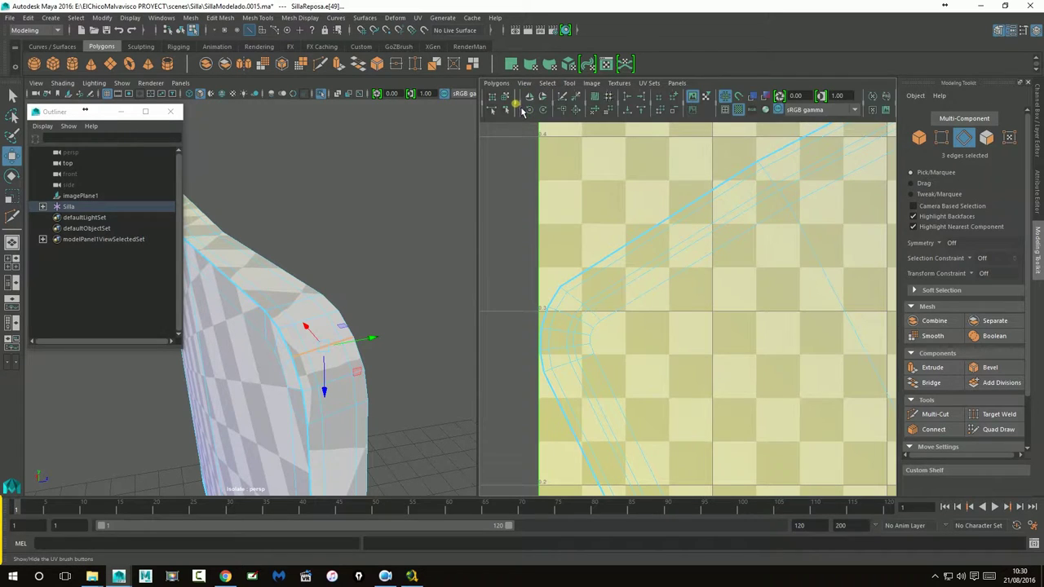
click(521, 111)
click(521, 111)
click(521, 111)
click(583, 112)
click(583, 112)
click(582, 112)
click(582, 111)
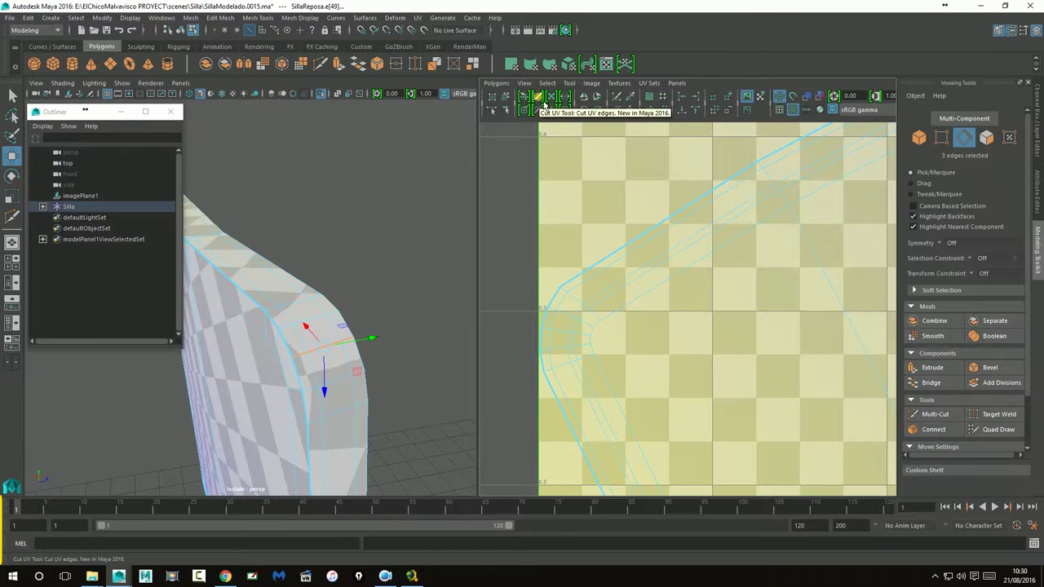
- Set up edge selection with the Cut UV Tool and make a first cut at the shell corner
click(545, 104)
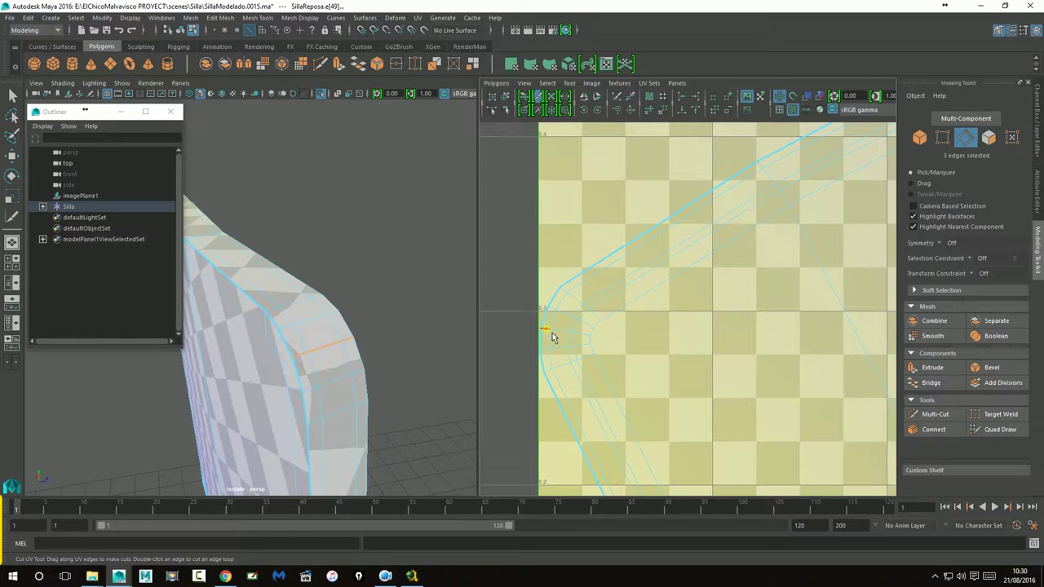
right_click(573, 339)
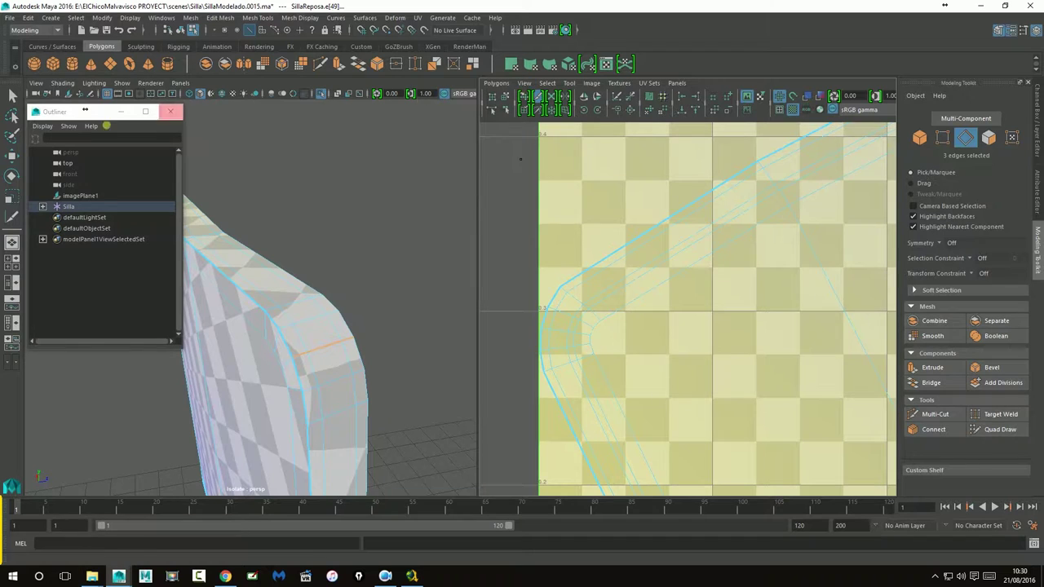
click(12, 156)
right_drag(609, 316, 619, 296)
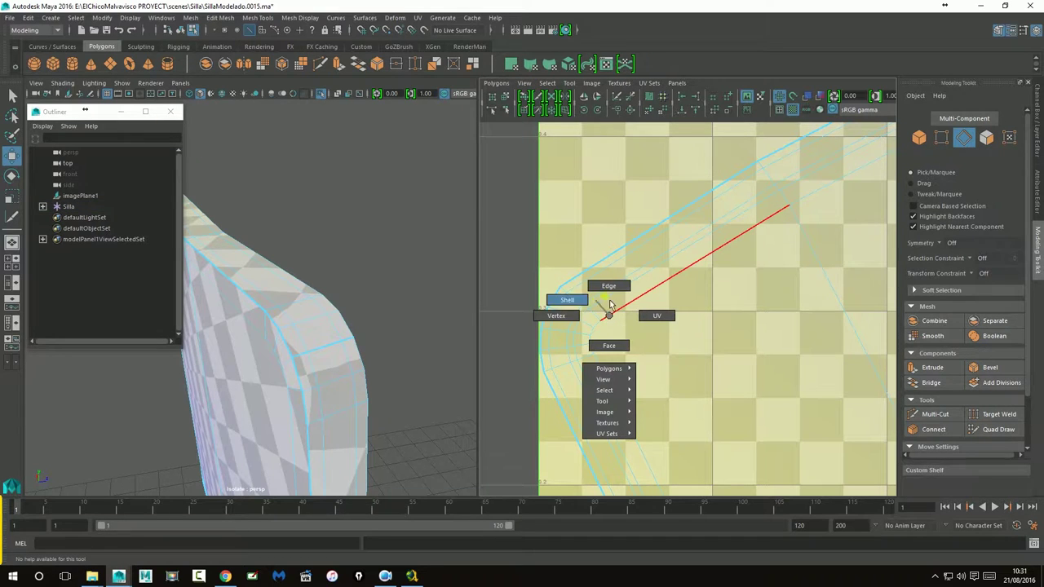
click(541, 104)
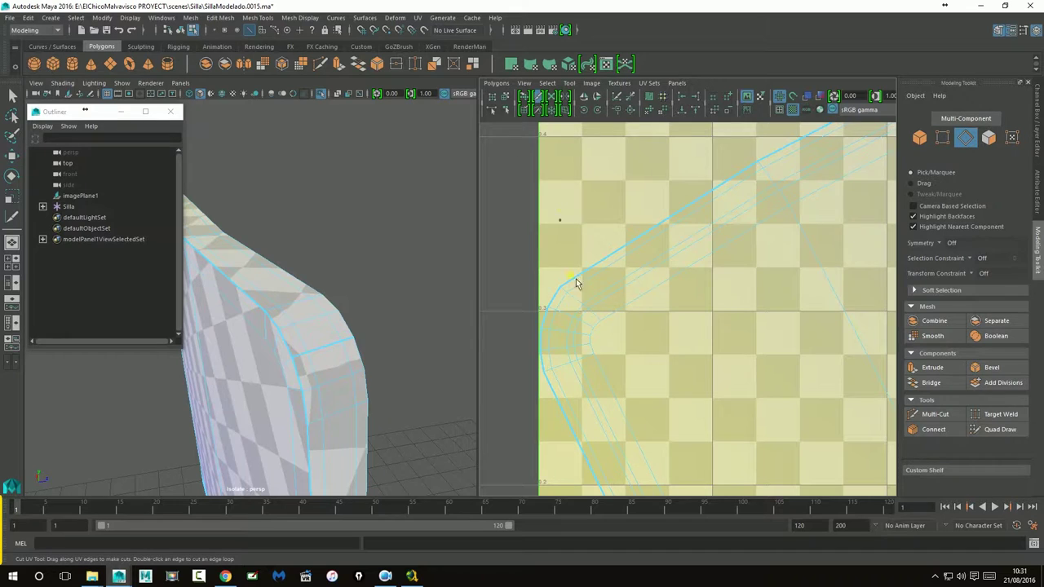
click(550, 333)
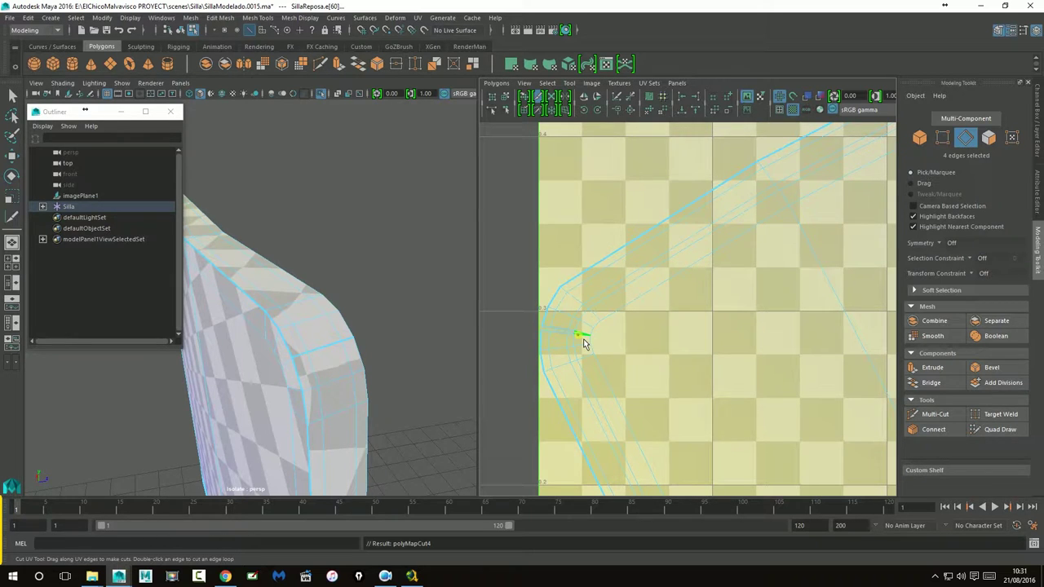
- Undo that cut with Ctrl+Z and recut the seam by dragging along the corner edges
key(ctrl+z)
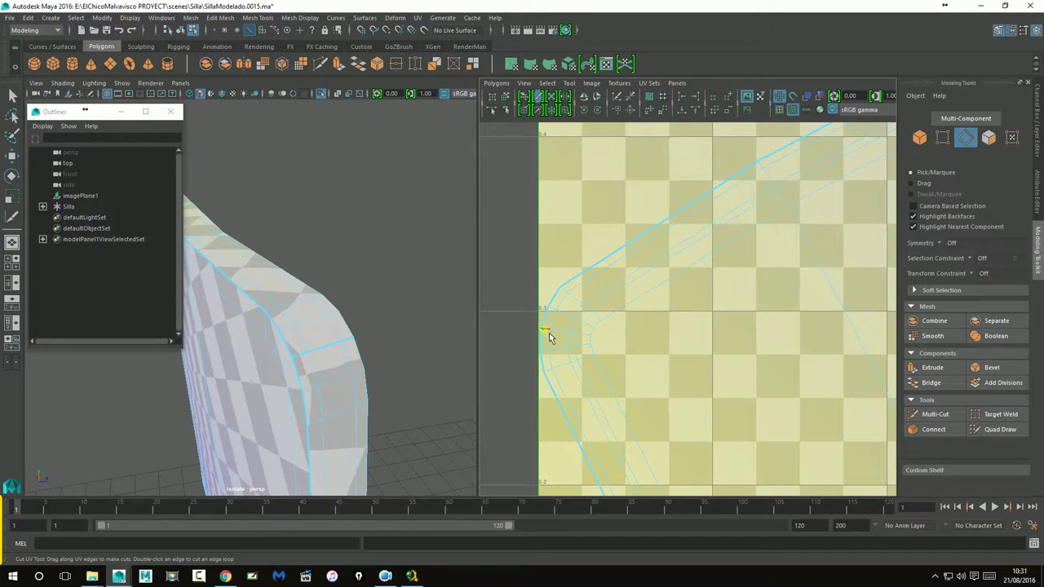
click(554, 332)
drag(568, 335, 593, 339)
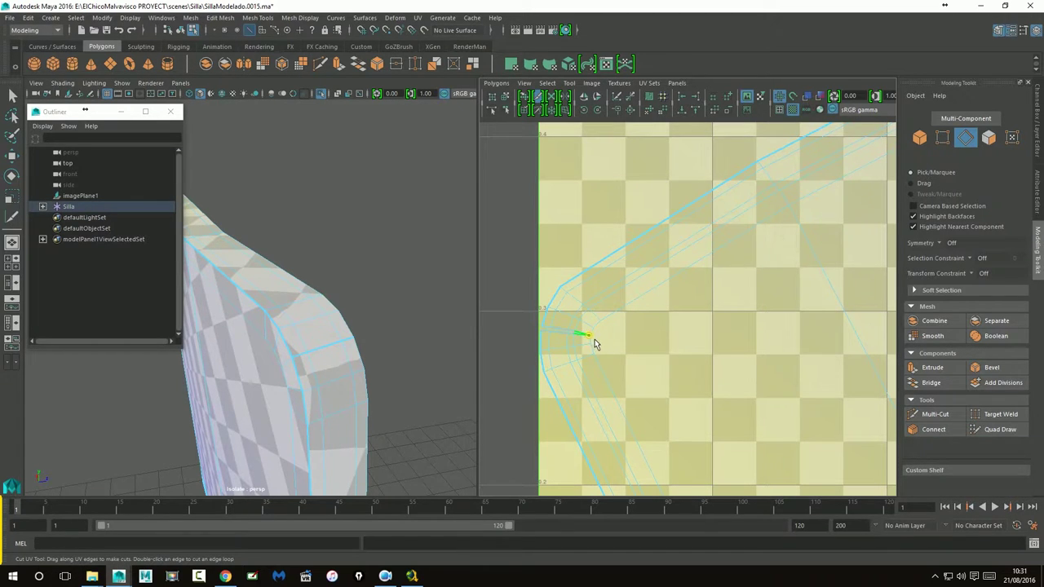
scroll(752, 391, down, 2)
mouse_move(752, 391)
alt+middle_down()
mouse_move(628, 310)
mouse_move(683, 318)
alt+middle_up()
scroll(644, 313, up, 2)
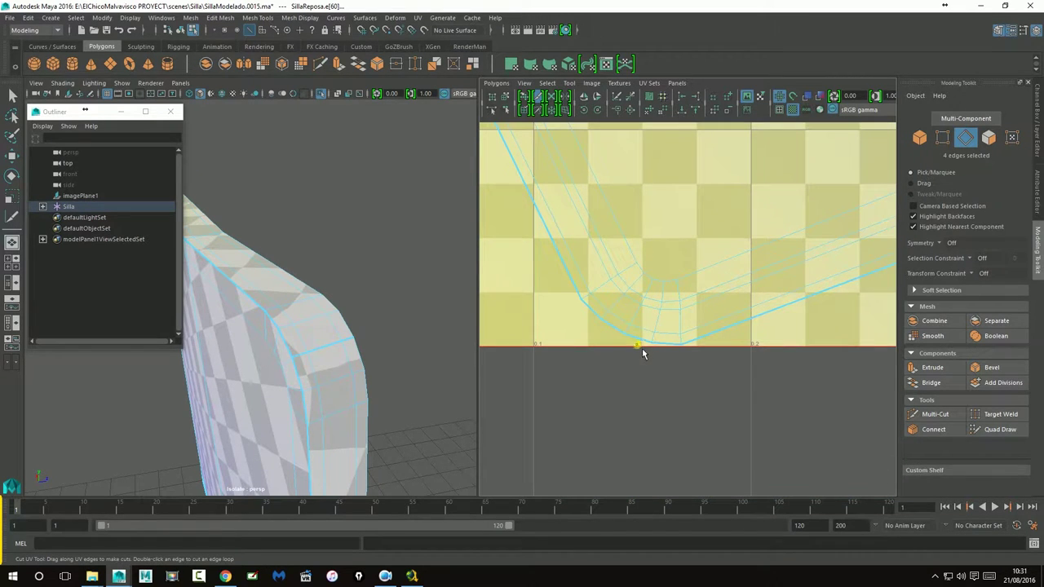
- Cut the UV edges down along the backrest's bottom corner
click(655, 292)
click(653, 298)
alt+middle_drag(696, 346, 466, 361)
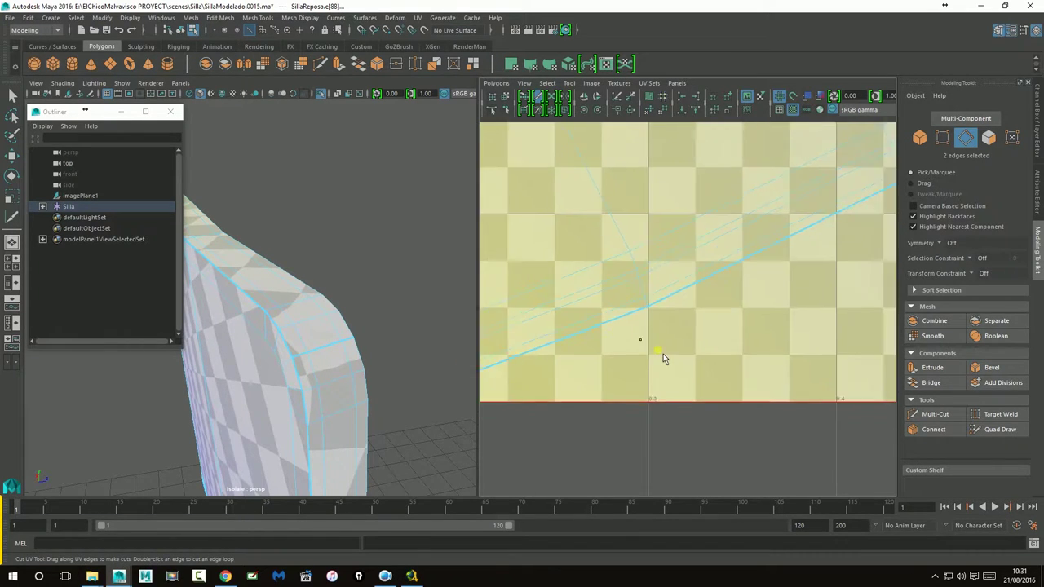
scroll(663, 354, down, 5)
alt+middle_drag(660, 286, 716, 436)
scroll(712, 441, up, 5)
alt+middle_drag(769, 163, 718, 336)
drag(718, 334, 675, 416)
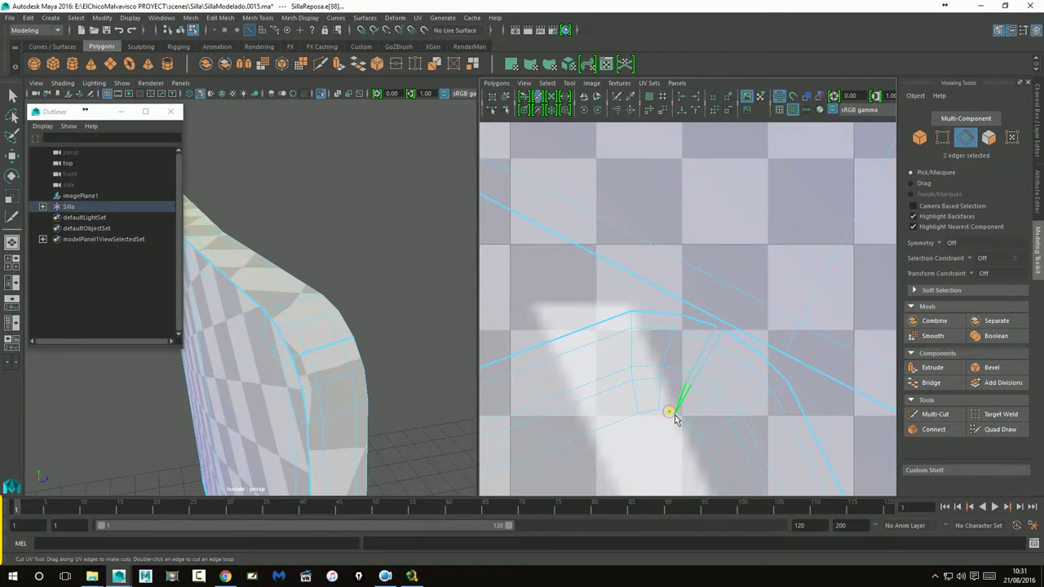
- Cut the remaining UV edge near the shell border, splitting the backrest into two shells
scroll(738, 399, down, 3)
scroll(738, 404, down, 3)
mouse_move(734, 404)
alt+middle_down()
mouse_move(634, 308)
mouse_move(851, 436)
alt+middle_up()
scroll(633, 294, up, 4)
scroll(795, 380, up, 2)
scroll(776, 368, up, 3)
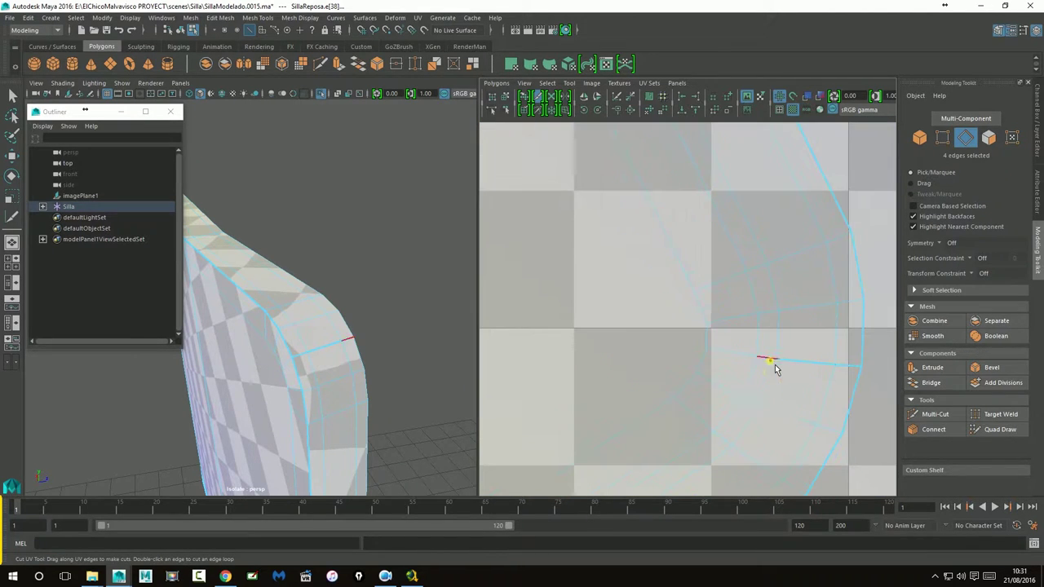
mouse_move(747, 358)
mouse_down()
mouse_move(855, 373)
mouse_move(849, 365)
mouse_up()
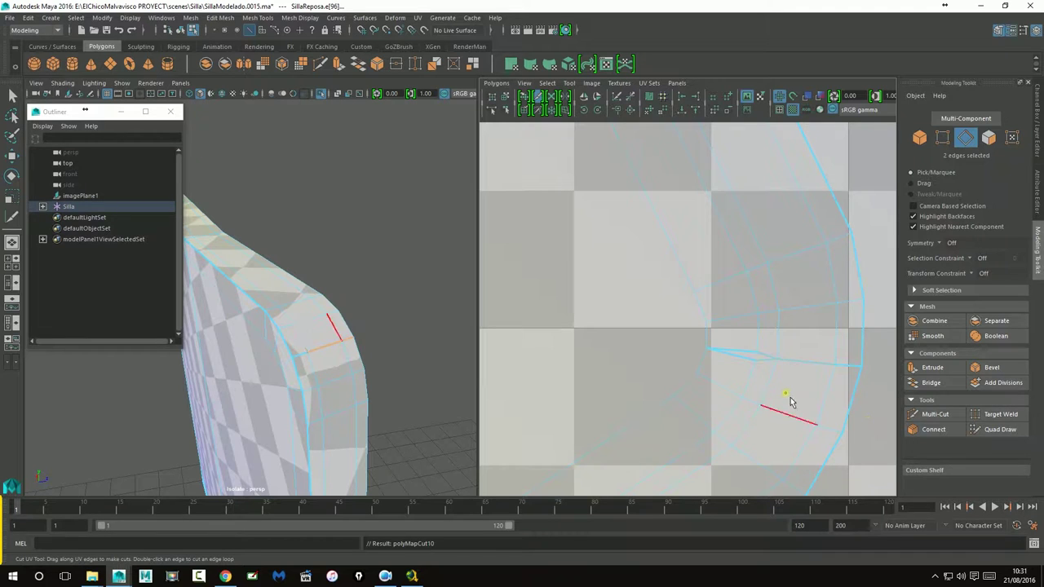
- Return to the Cut UV Tool and zoom out to see both shells in the 0–1 tile
key(q)
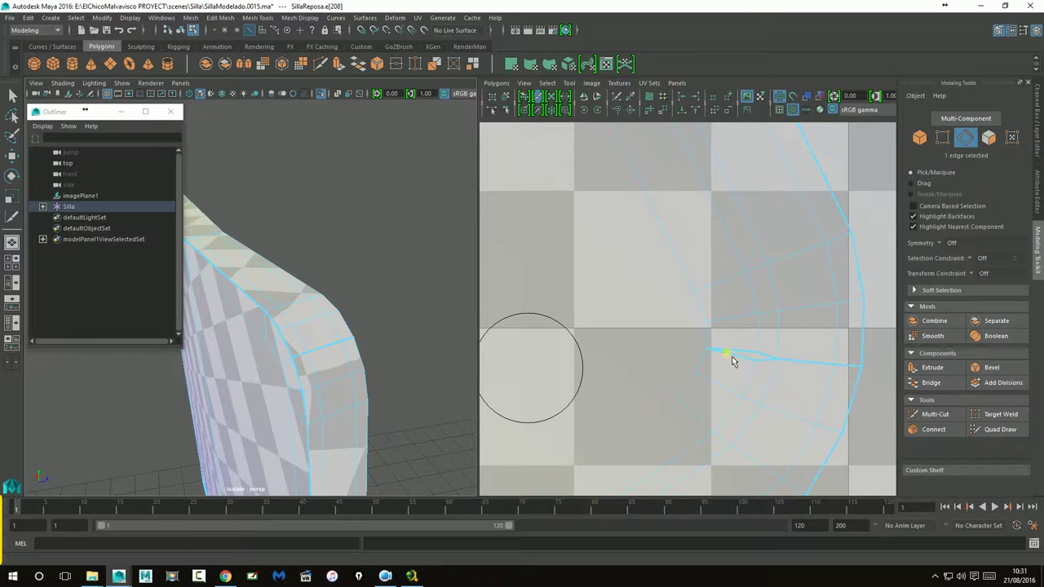
key(y)
scroll(781, 362, down, 2)
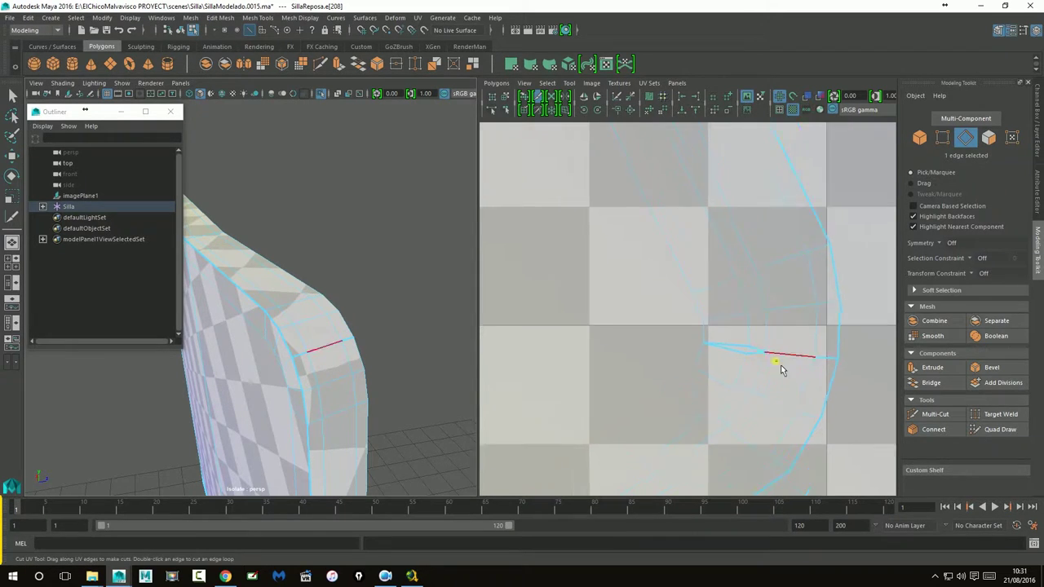
scroll(779, 366, down, 2)
scroll(734, 343, down, 2)
scroll(783, 321, down, 1)
scroll(652, 334, down, 2)
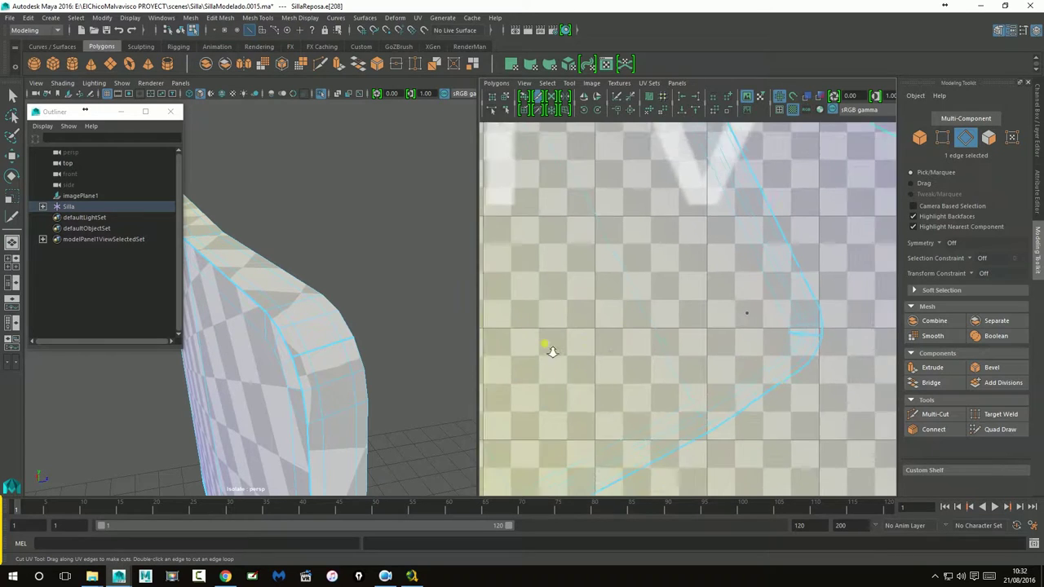
scroll(548, 345, down, 2)
scroll(505, 326, down, 2)
scroll(489, 322, down, 1)
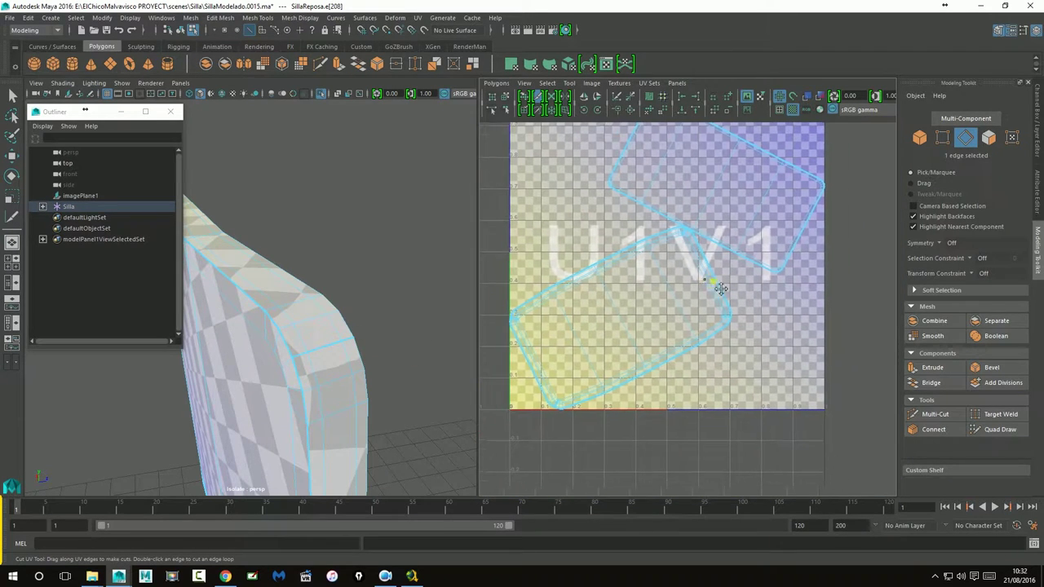
- Select all edges of both shells and run Unfold on them
click(12, 155)
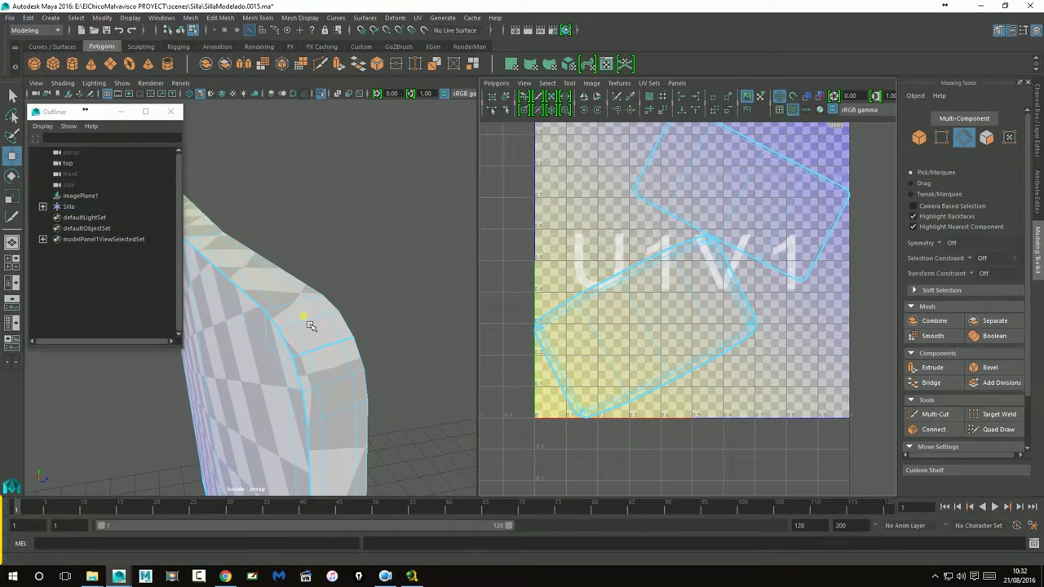
scroll(688, 298, down, 3)
drag(548, 158, 889, 477)
key(f)
click(653, 109)
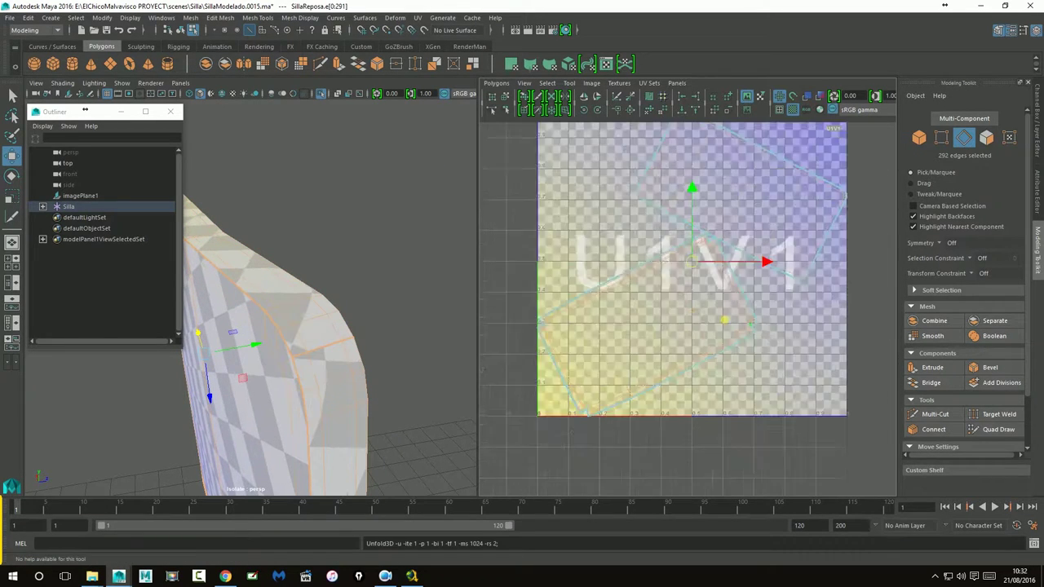
- Inspect the tilted shells in the 0–1 tile and the flat checkered backrest panel in the viewport
scroll(693, 290, up, 5)
alt+middle_drag(741, 155, 706, 294)
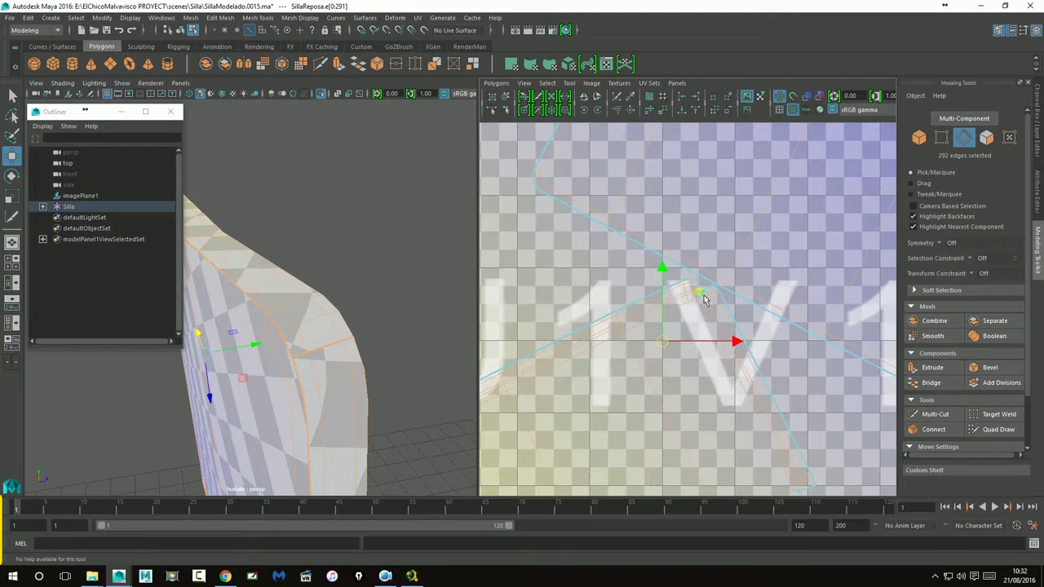
scroll(705, 300, up, 2)
scroll(708, 310, up, 3)
scroll(710, 319, down, 4)
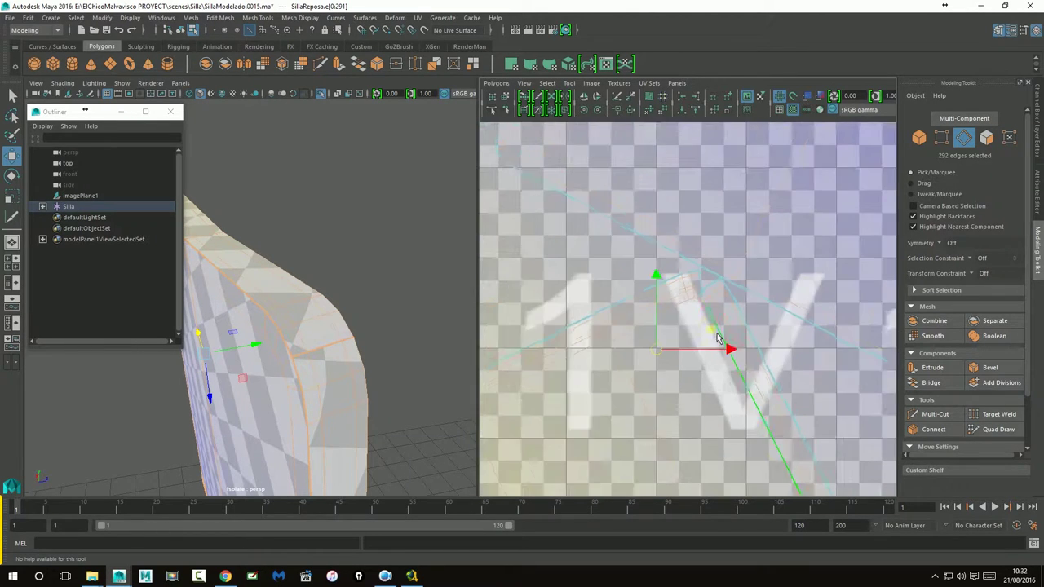
alt+middle_drag(757, 337, 734, 268)
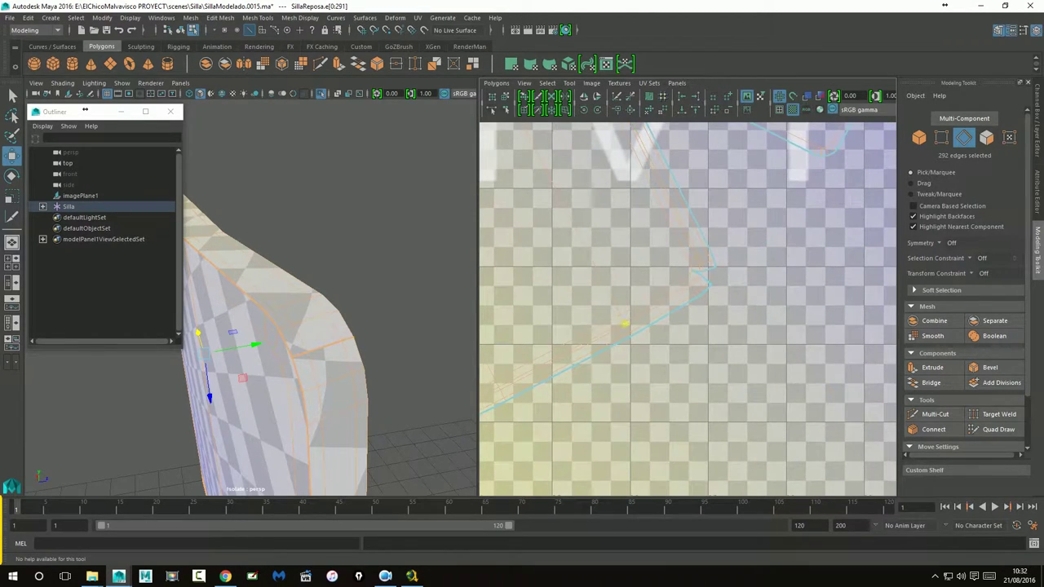
mouse_move(632, 330)
alt+middle_down()
mouse_move(639, 395)
mouse_move(690, 415)
mouse_move(671, 367)
alt+middle_up()
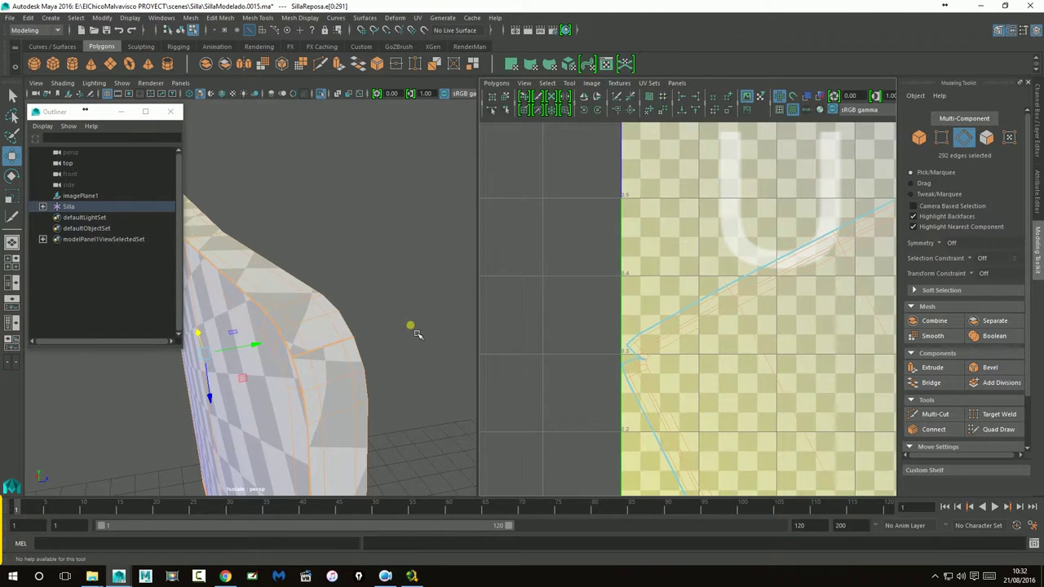
scroll(407, 333, down, 5)
mouse_move(403, 333)
alt+mouse_down()
mouse_move(273, 356)
mouse_move(342, 347)
mouse_move(397, 303)
mouse_move(343, 334)
alt+mouse_up()
scroll(343, 347, up, 3)
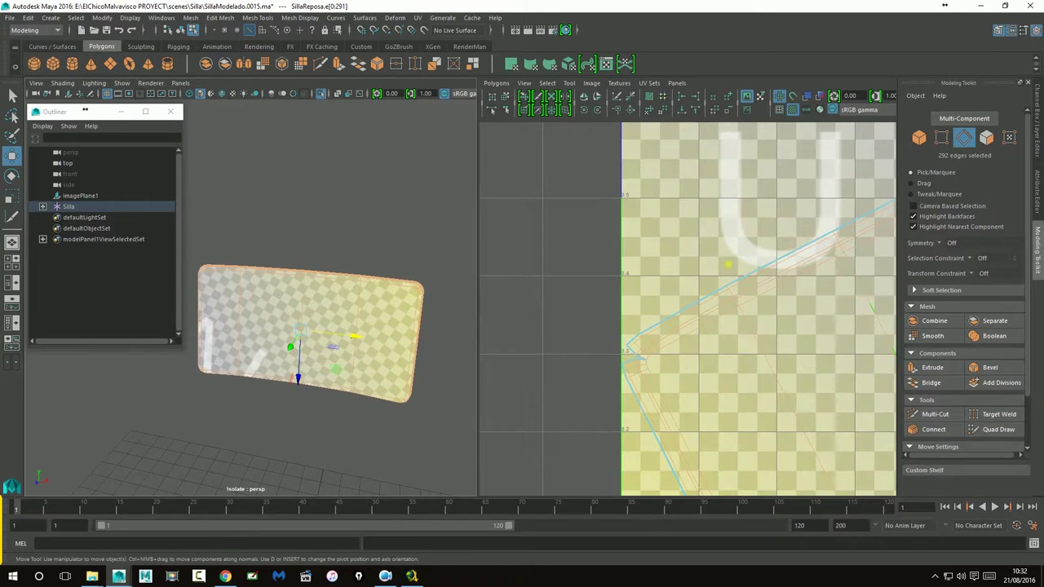
key(f)
scroll(788, 310, down, 2)
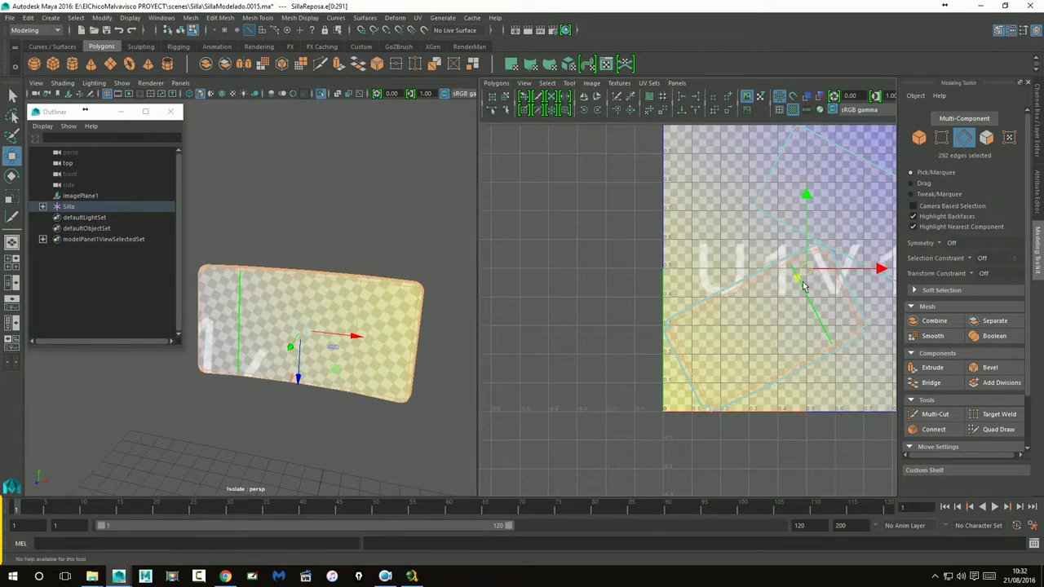
scroll(603, 334, down, 3)
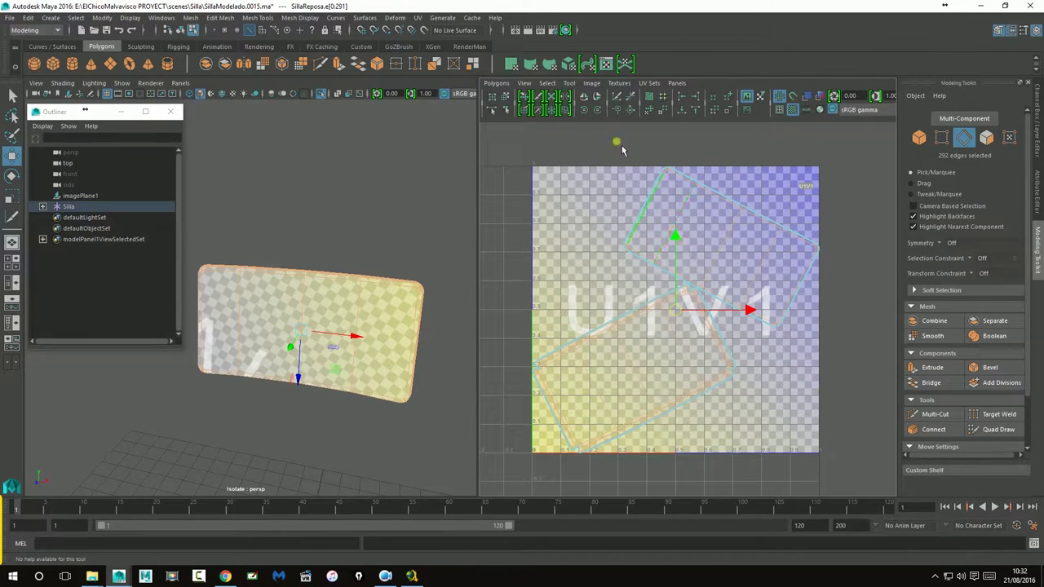
- Undo an edge-to-face conversion and switch to selecting whole UV shells
click(653, 98)
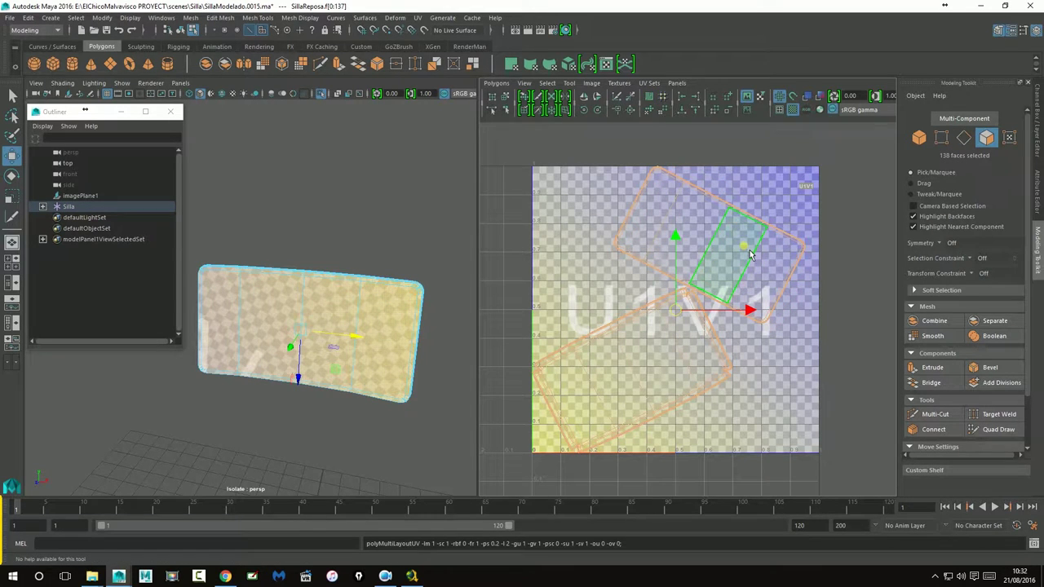
key(ctrl+z)
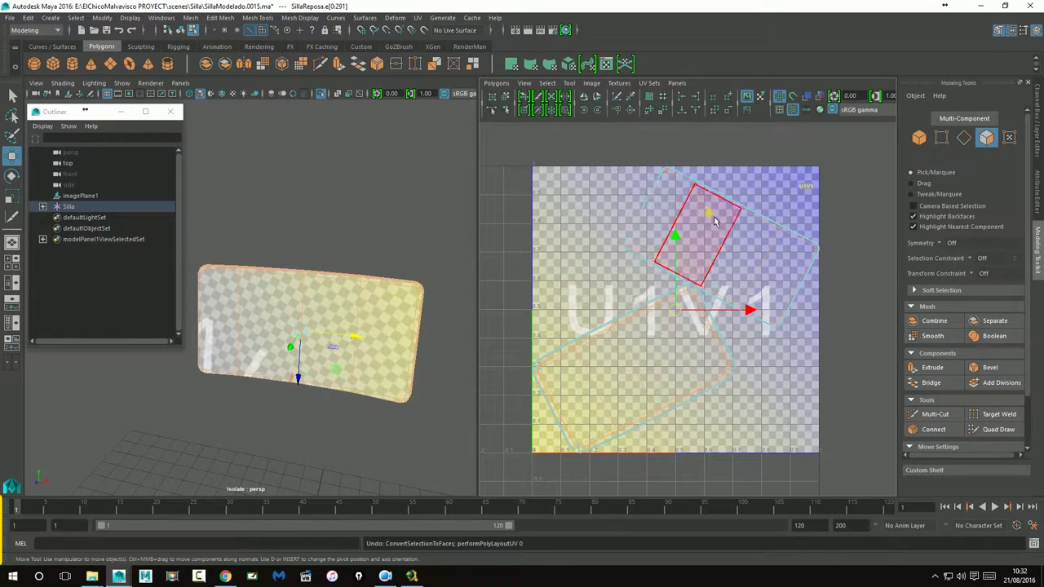
right_drag(711, 225, 668, 217)
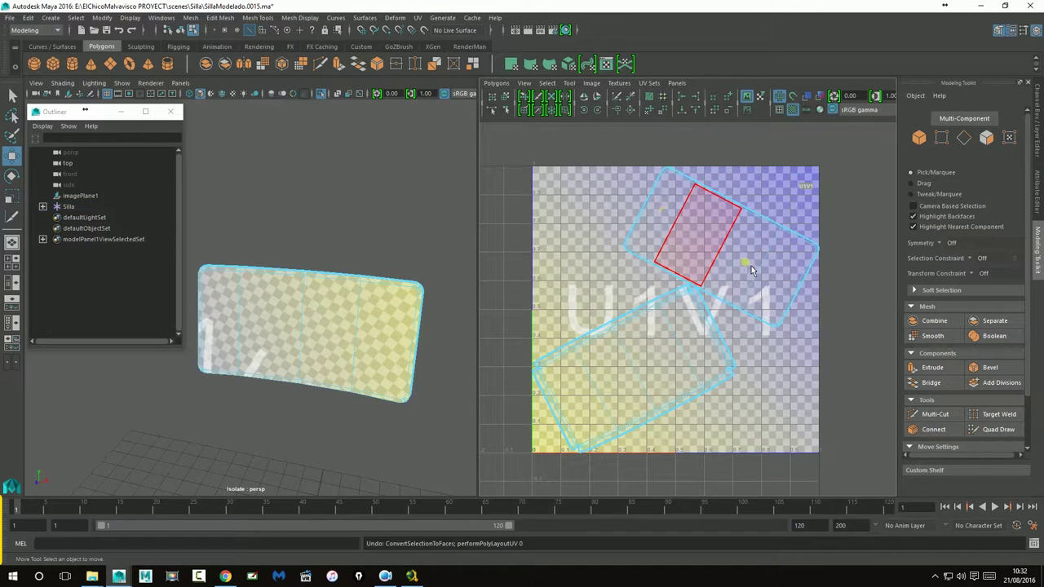
click(751, 271)
click(692, 382)
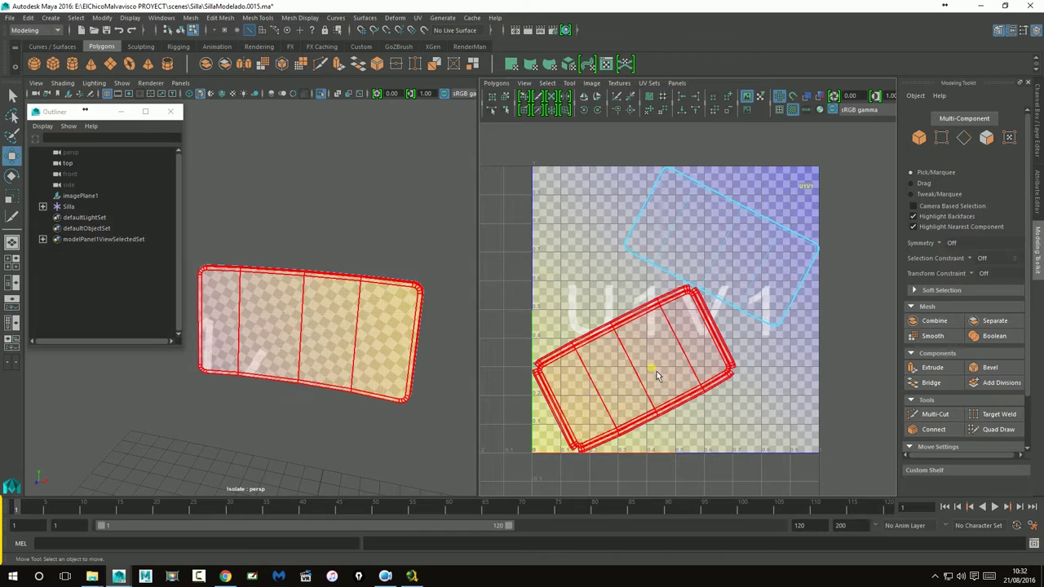
click(753, 242)
click(695, 322)
click(739, 264)
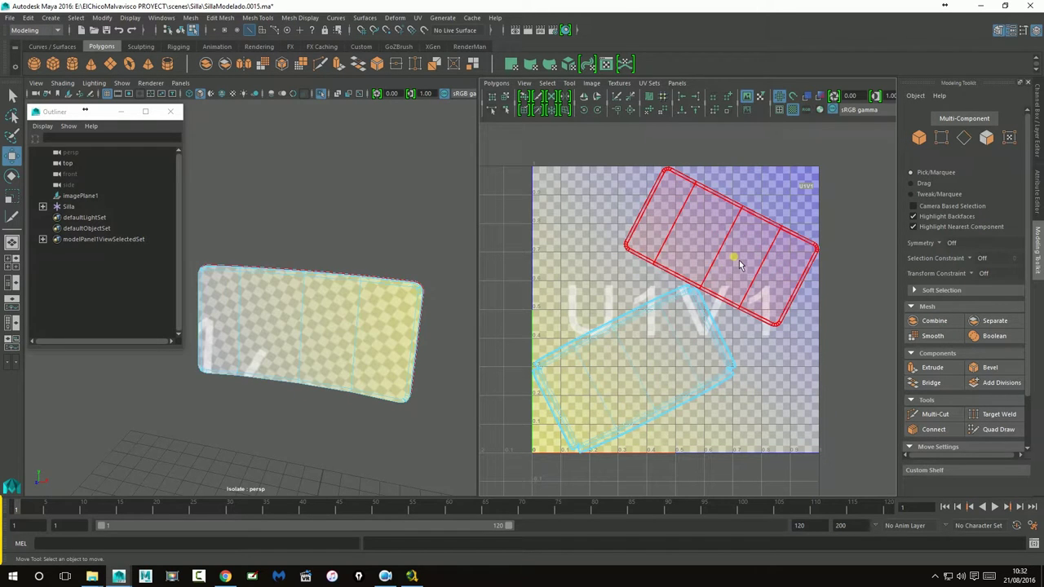
- Select the lower UV shell and rotate it with E until it lies nearly horizontal
click(677, 341)
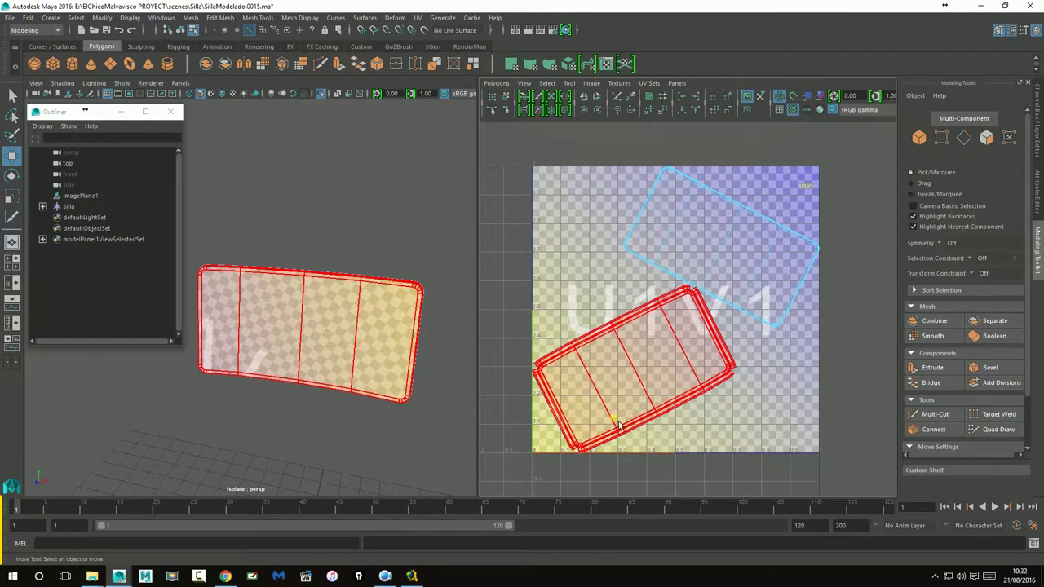
click(606, 229)
click(714, 231)
click(672, 312)
click(730, 204)
click(661, 373)
click(636, 375)
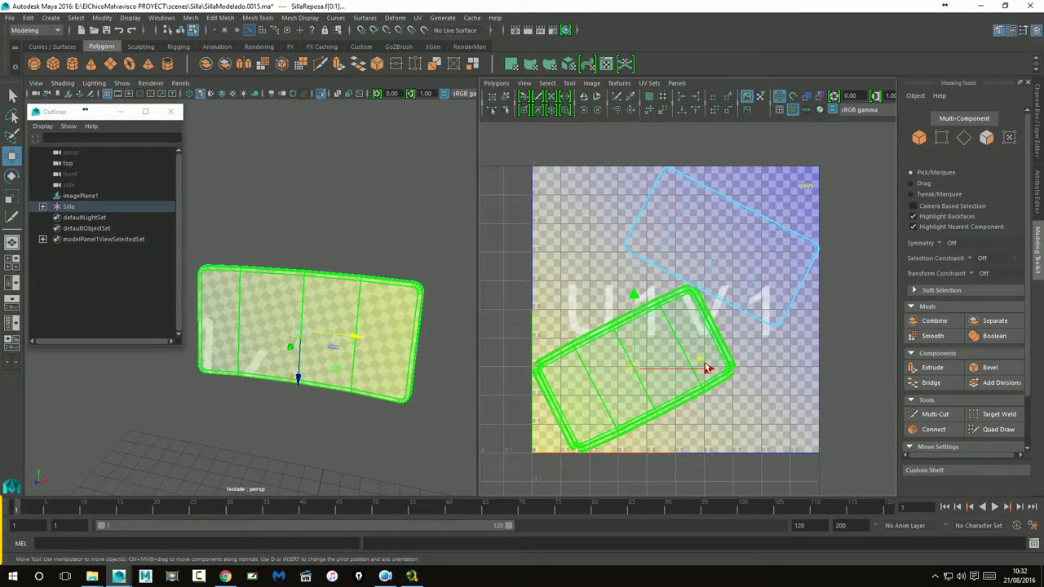
click(709, 369)
key(e)
drag(638, 299, 706, 350)
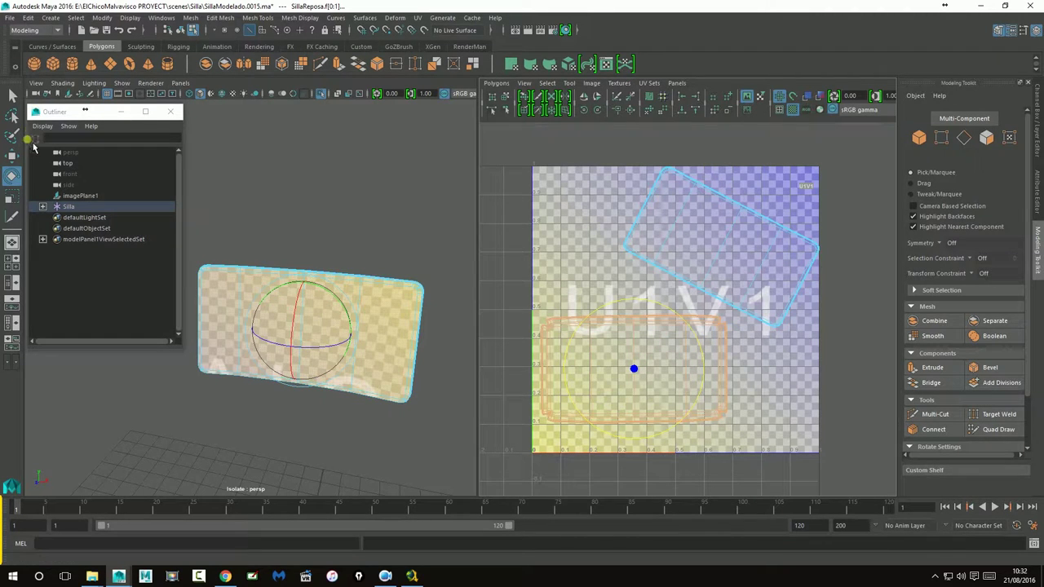
- Move the lower shell up in the tile, with the checker display kept on
key(w)
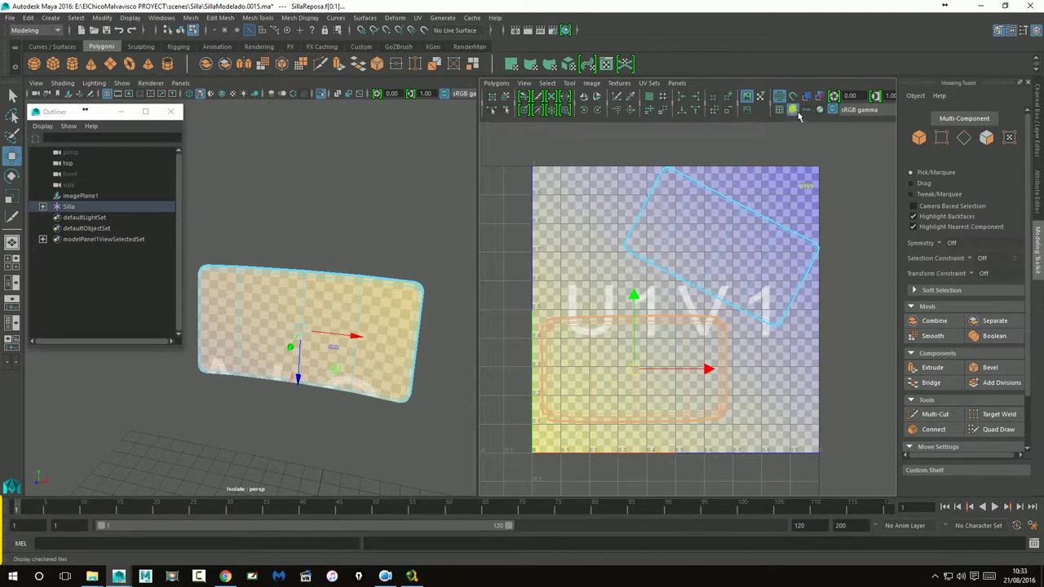
click(802, 119)
click(801, 119)
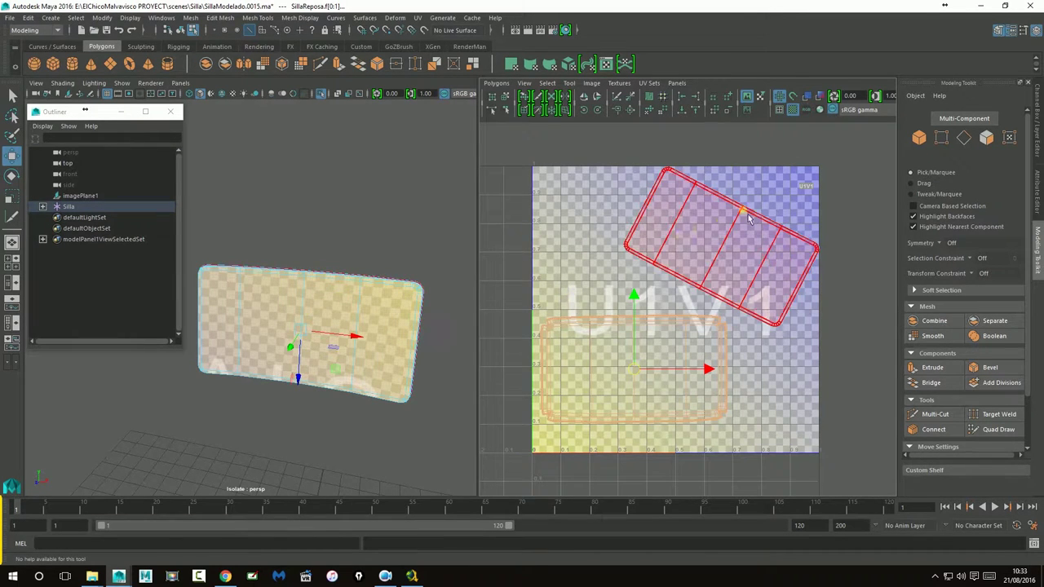
drag(637, 299, 639, 238)
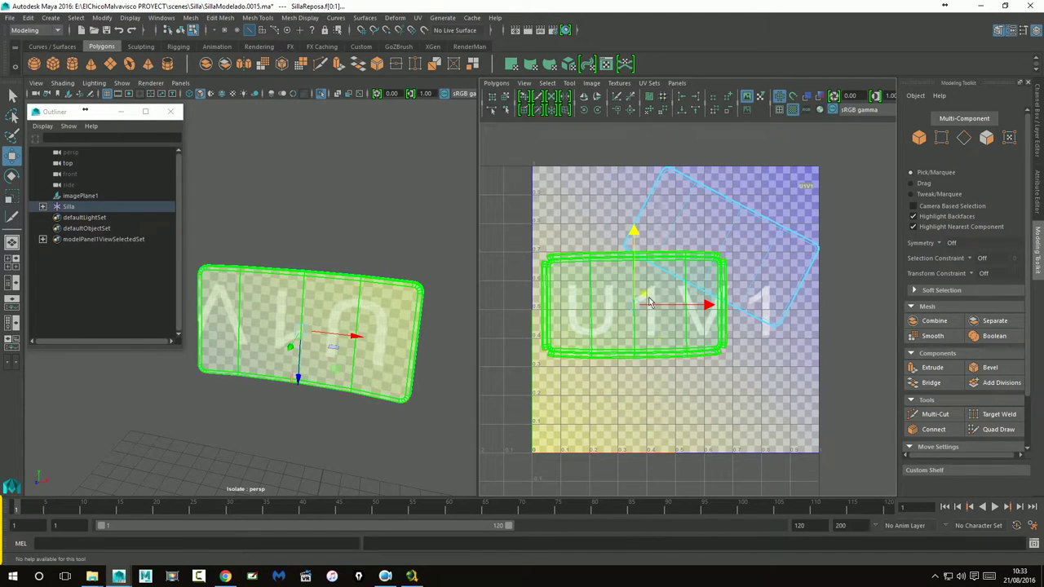
scroll(387, 347, up, 5)
scroll(387, 347, down, 3)
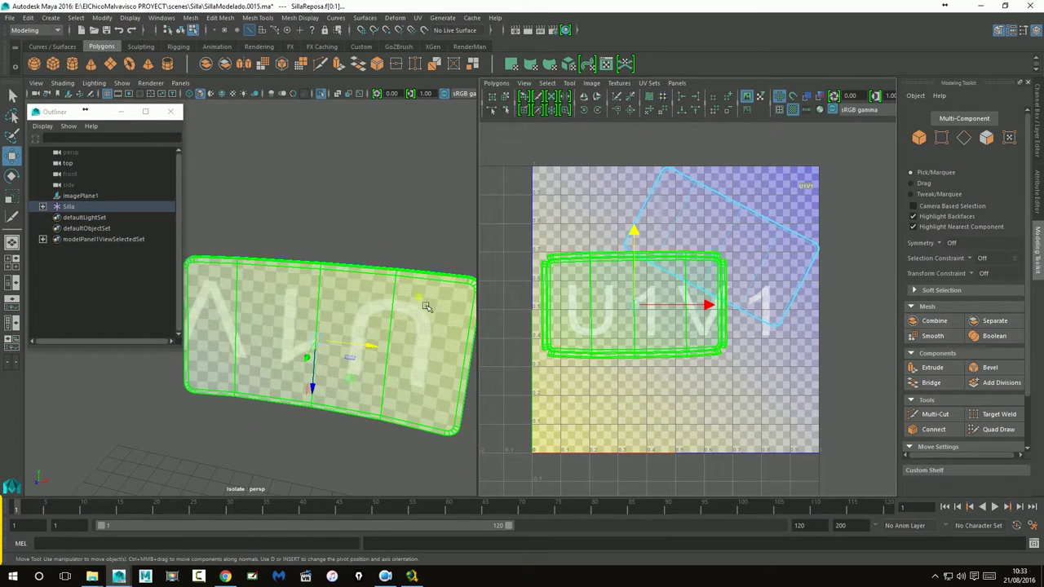
- Rotate the lower shell 180° so the checker's U1V1 reads upright
key(e)
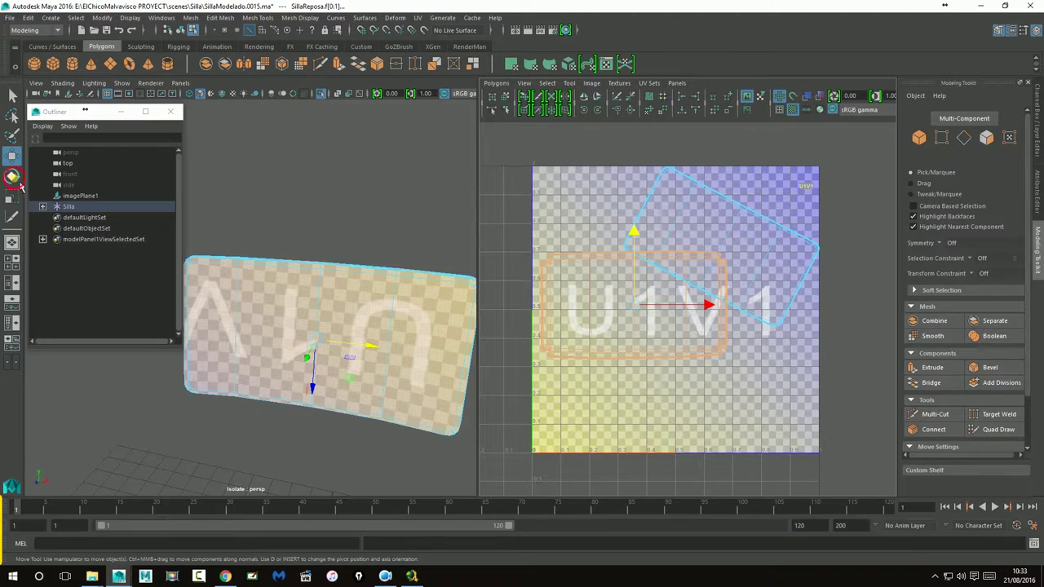
drag(706, 284, 582, 341)
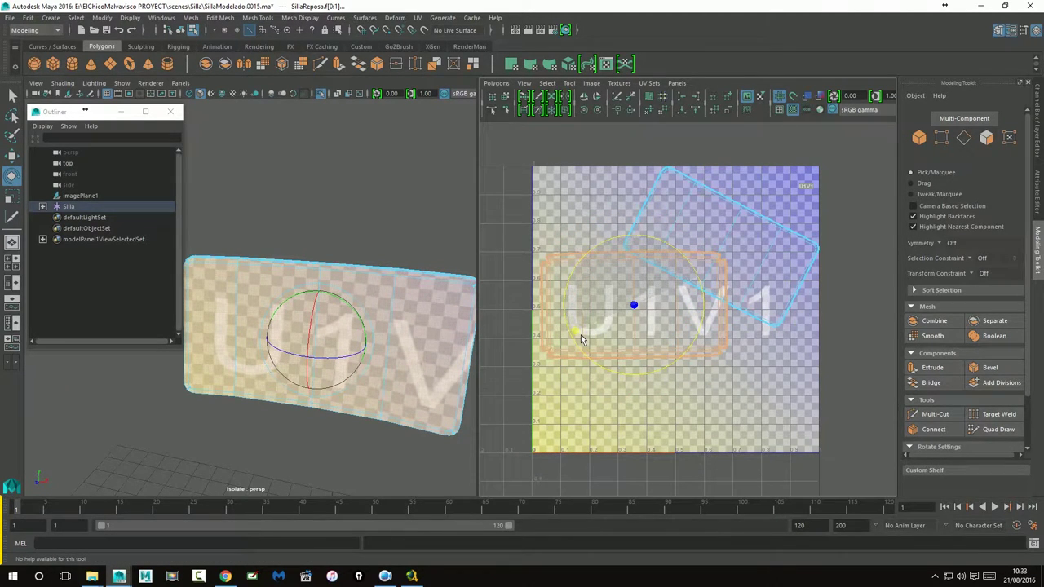
scroll(708, 313, up, 3)
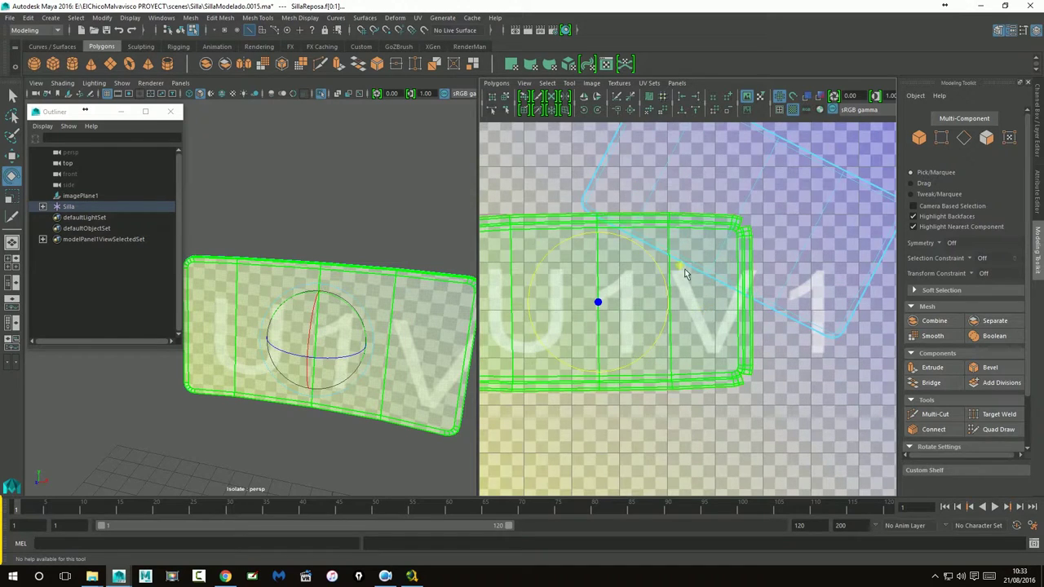
scroll(689, 296, down, 2)
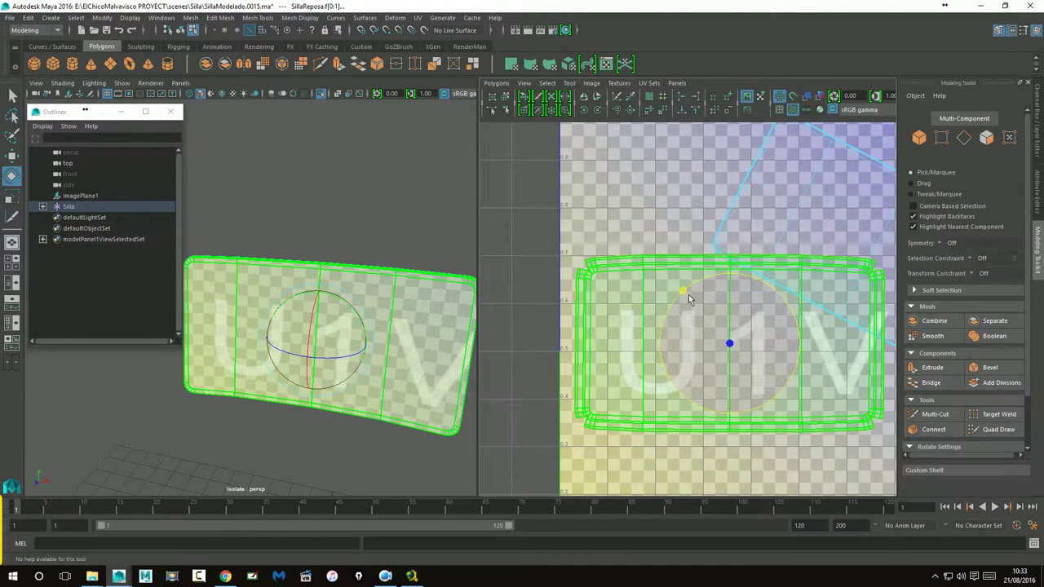
scroll(688, 300, down, 3)
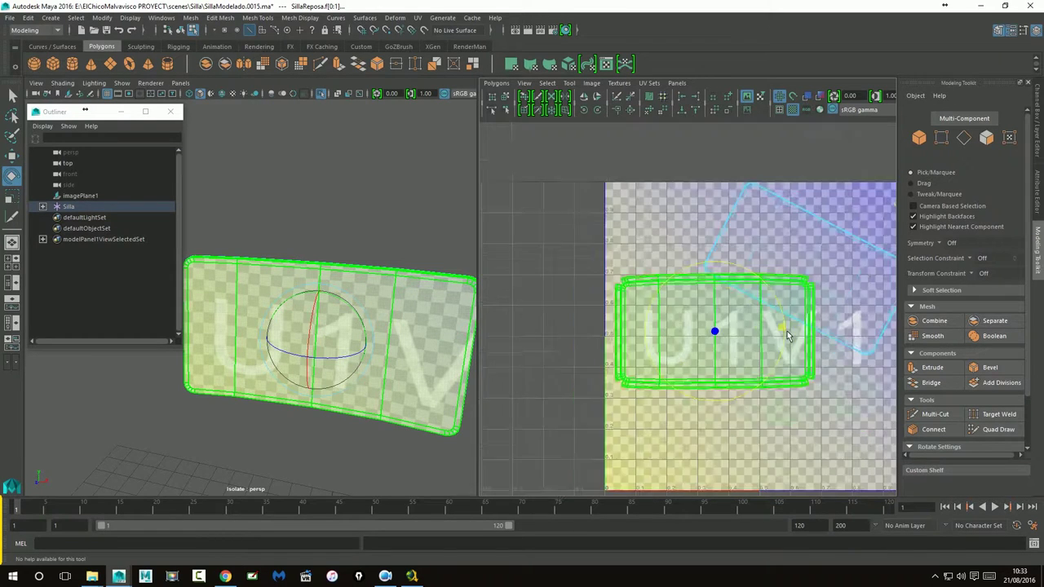
scroll(688, 300, down, 2)
click(688, 300)
- Move the lower shell back down into the tile's lower-left corner
key(w)
click(710, 334)
drag(711, 330, 708, 390)
click(634, 216)
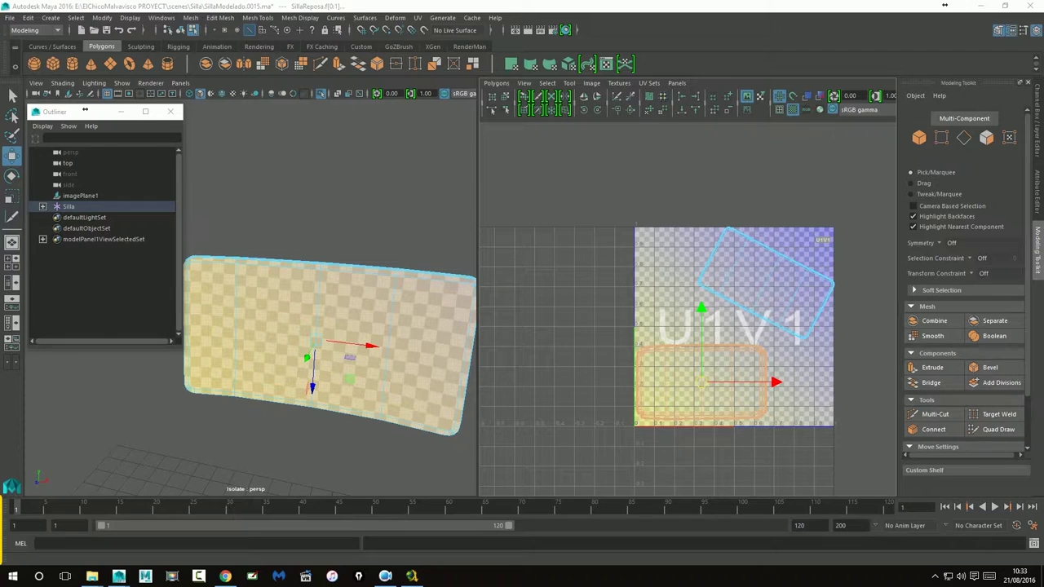
click(633, 217)
mouse_move(640, 231)
mouse_down()
mouse_move(641, 412)
mouse_move(832, 433)
mouse_up()
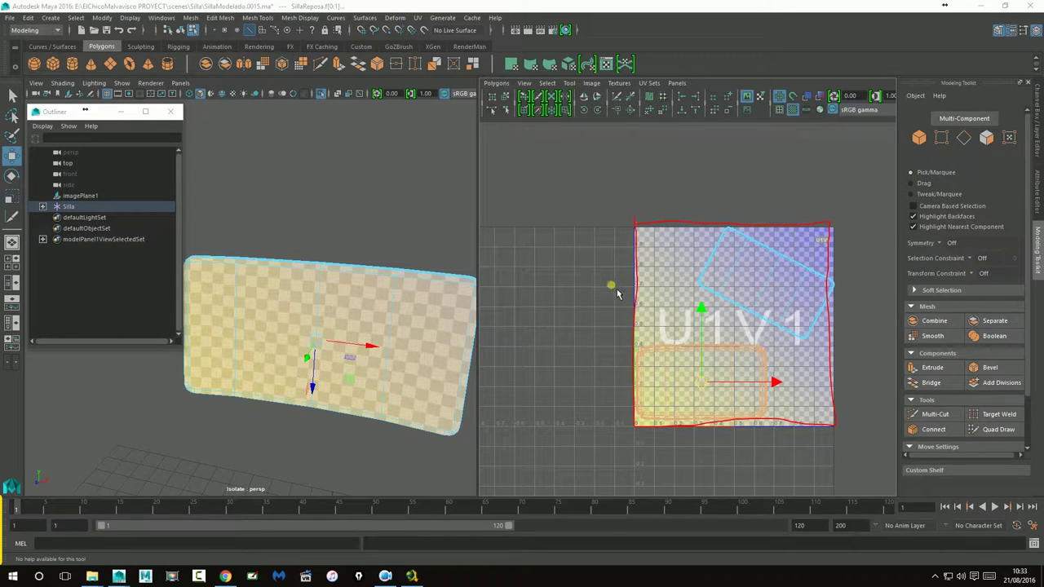
click(702, 380)
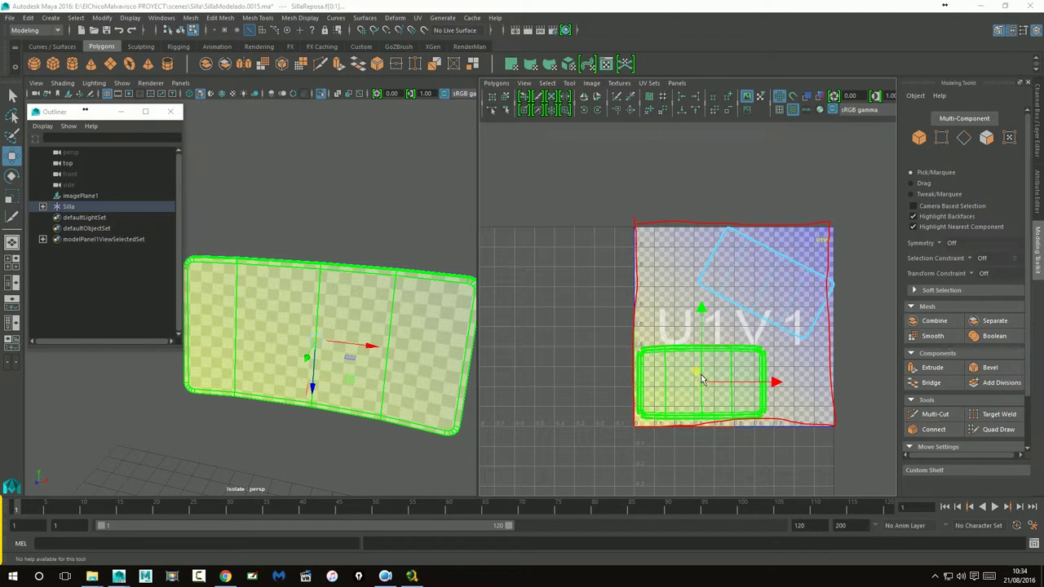
click(793, 315)
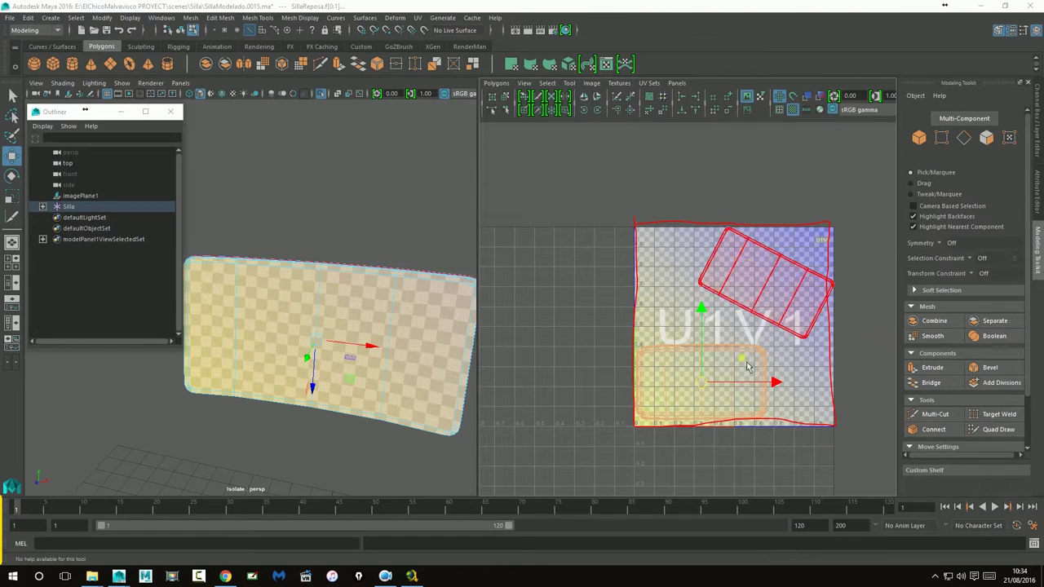
- Select the upper tilted UV shell
mouse_move(846, 296)
alt+middle_down()
mouse_move(783, 284)
mouse_move(860, 297)
alt+middle_up()
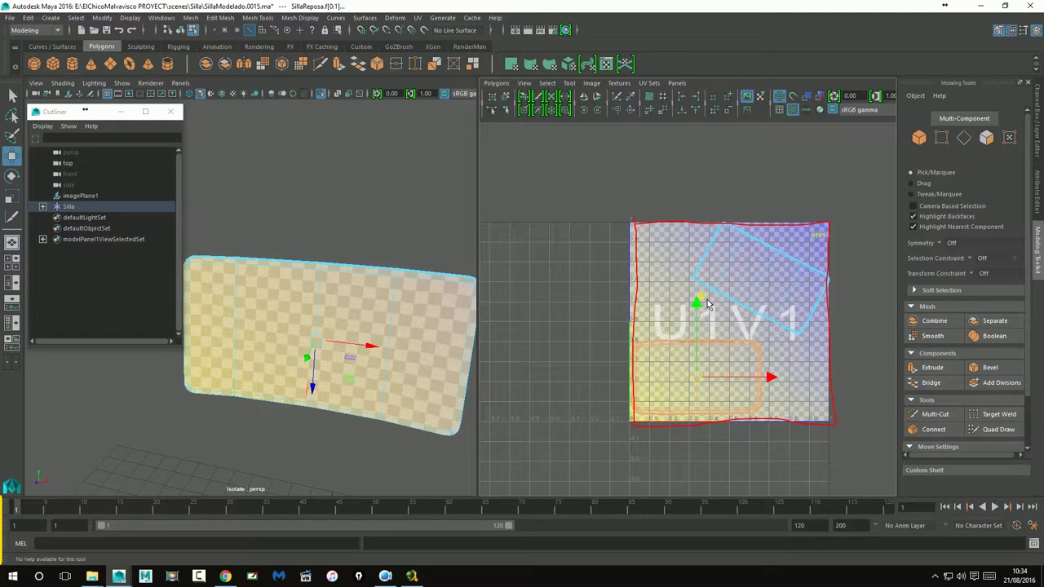
click(784, 298)
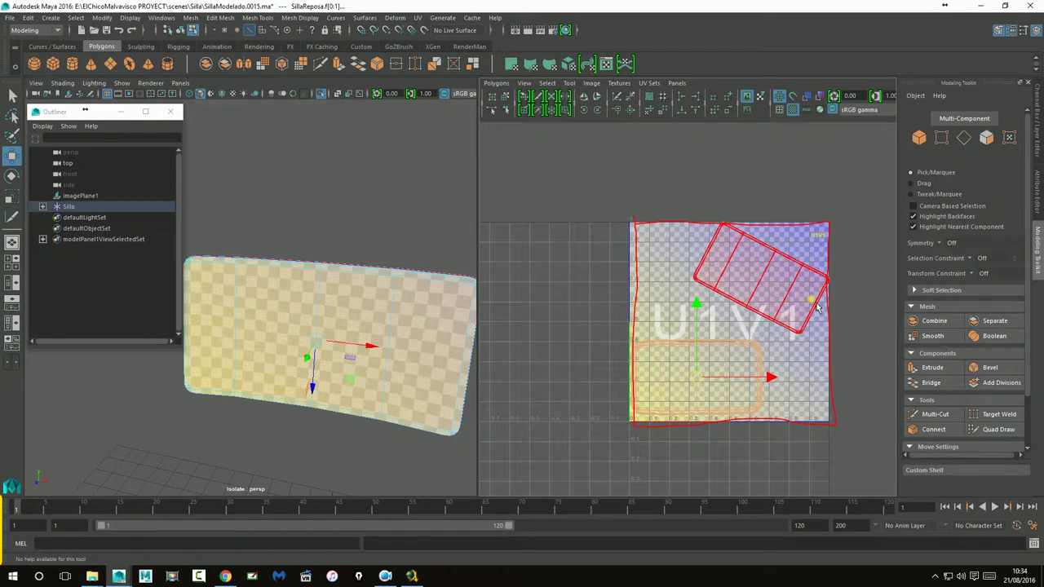
click(853, 311)
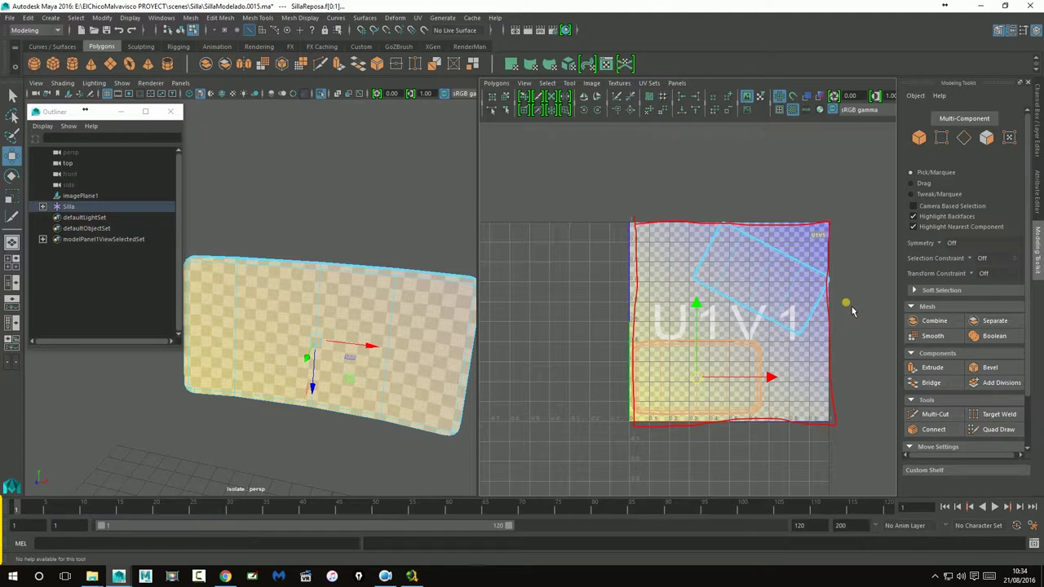
click(773, 281)
click(853, 311)
click(772, 282)
click(852, 310)
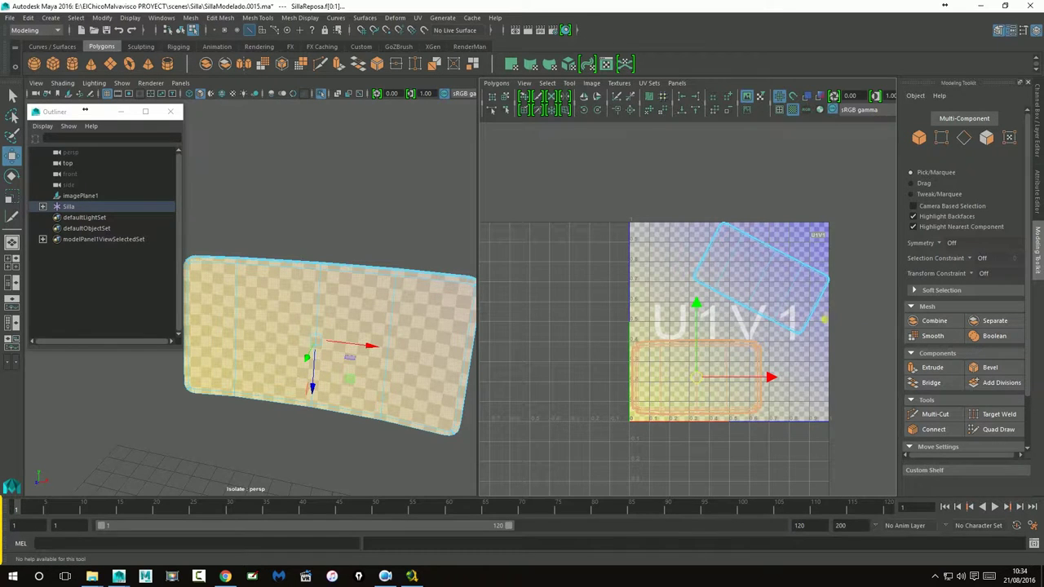
scroll(824, 318, up, 3)
click(853, 306)
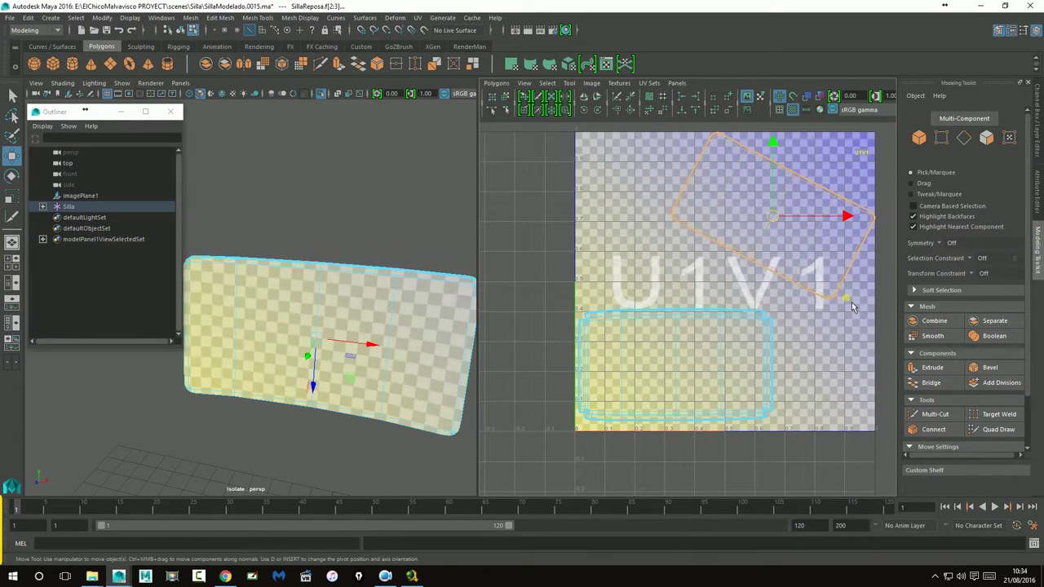
- Rotate the upper backrest shell level and stack it above the first in the tile's left half
drag(772, 216, 699, 228)
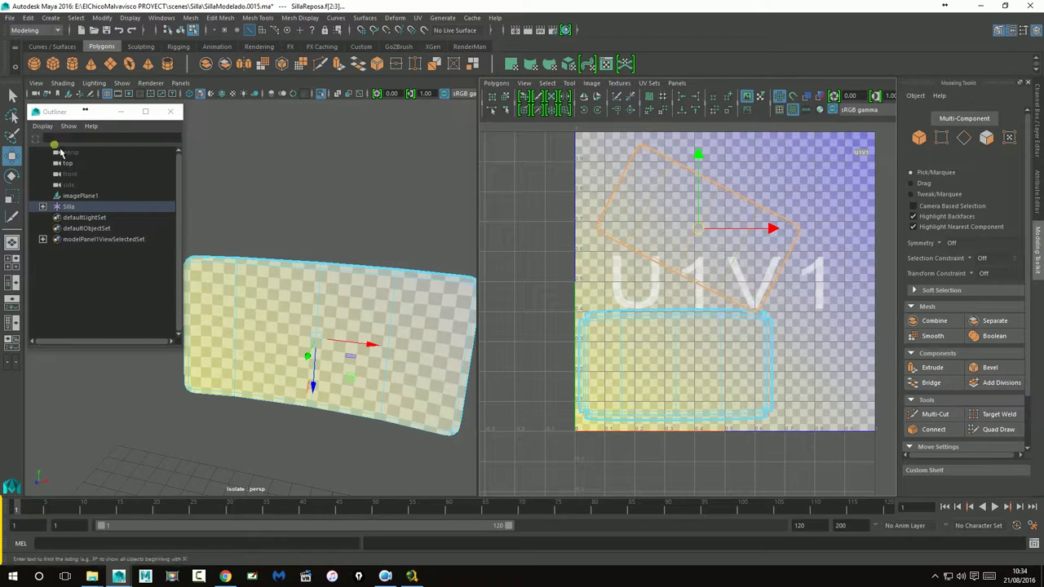
key(e)
drag(731, 194, 738, 173)
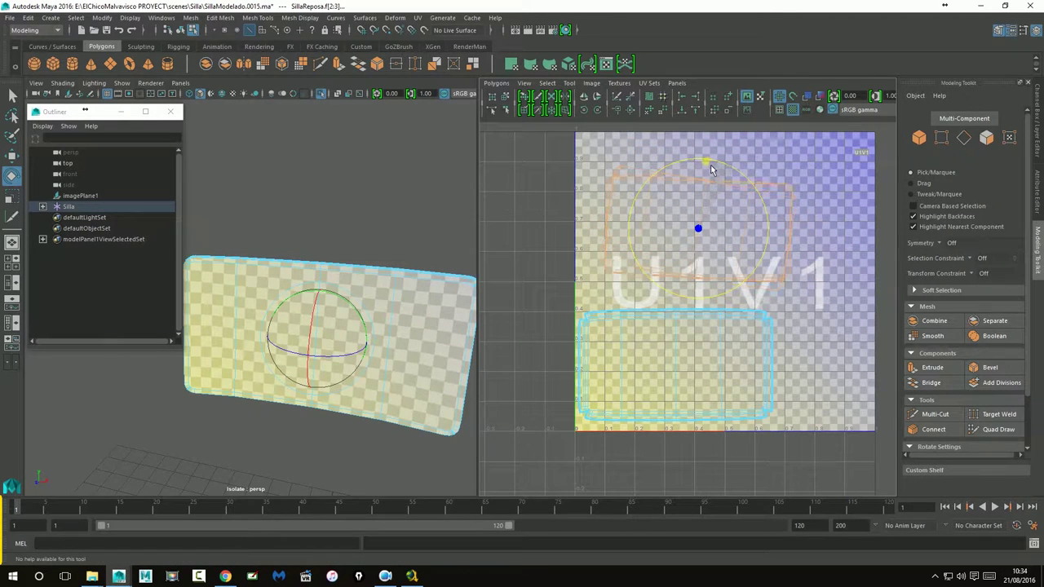
click(12, 155)
drag(712, 257, 742, 313)
mouse_move(415, 373)
alt+mouse_down()
mouse_move(287, 360)
mouse_move(305, 365)
alt+mouse_up()
key(e)
mouse_move(729, 226)
mouse_down()
mouse_move(644, 333)
mouse_move(751, 338)
mouse_move(736, 353)
mouse_up()
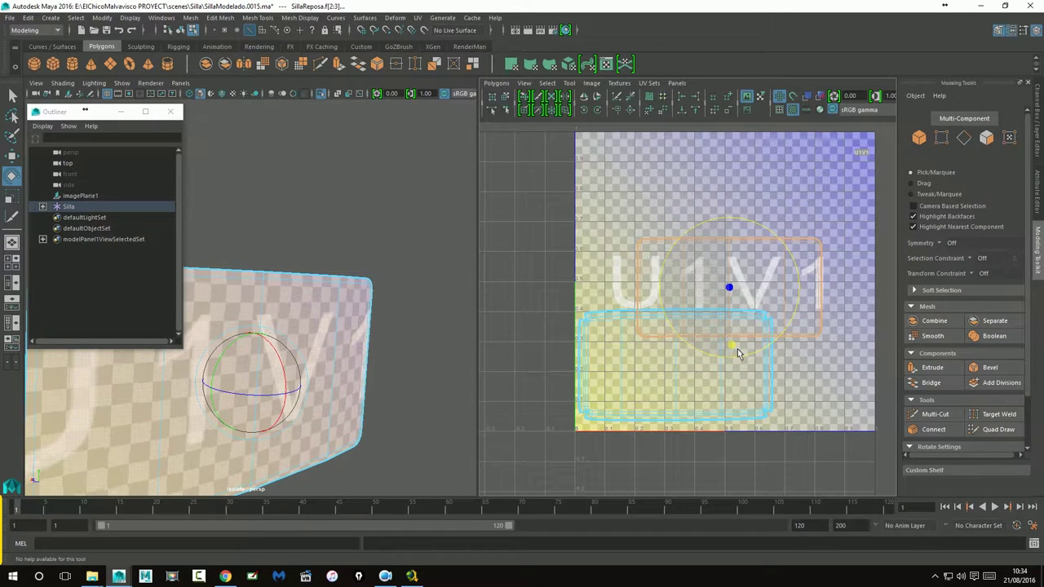
key(w)
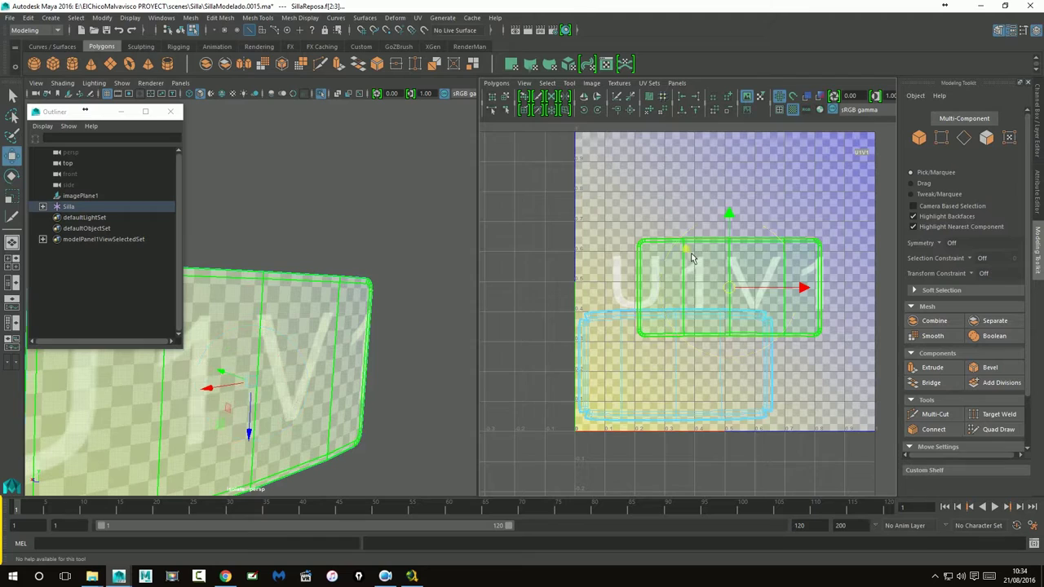
mouse_move(732, 311)
mouse_down()
mouse_move(695, 250)
mouse_move(686, 274)
mouse_up()
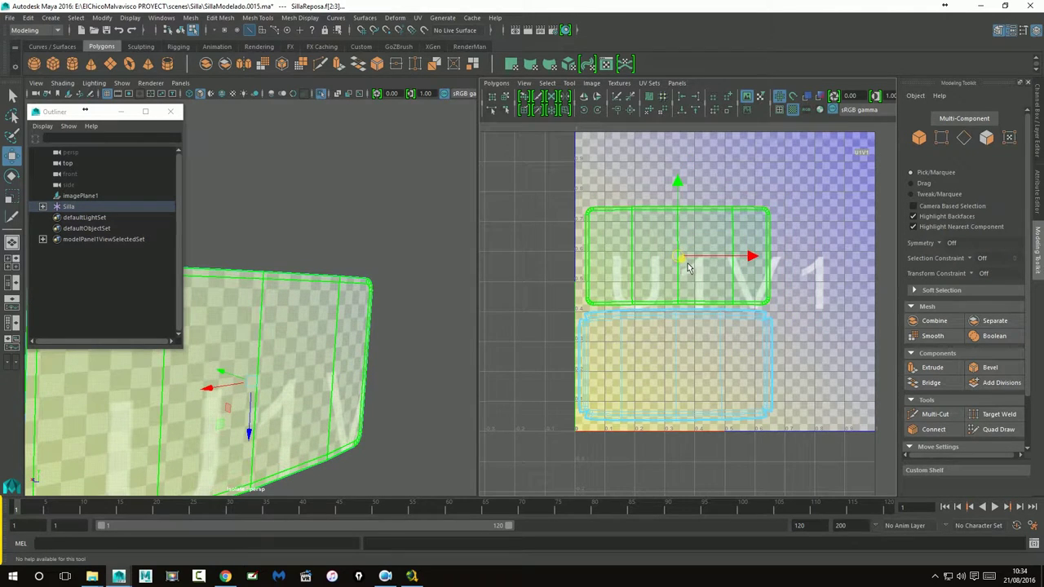
- Deselect the UVs, return to Object Mode and select the backrest
scroll(715, 282, down, 3)
scroll(714, 281, up, 3)
click(865, 314)
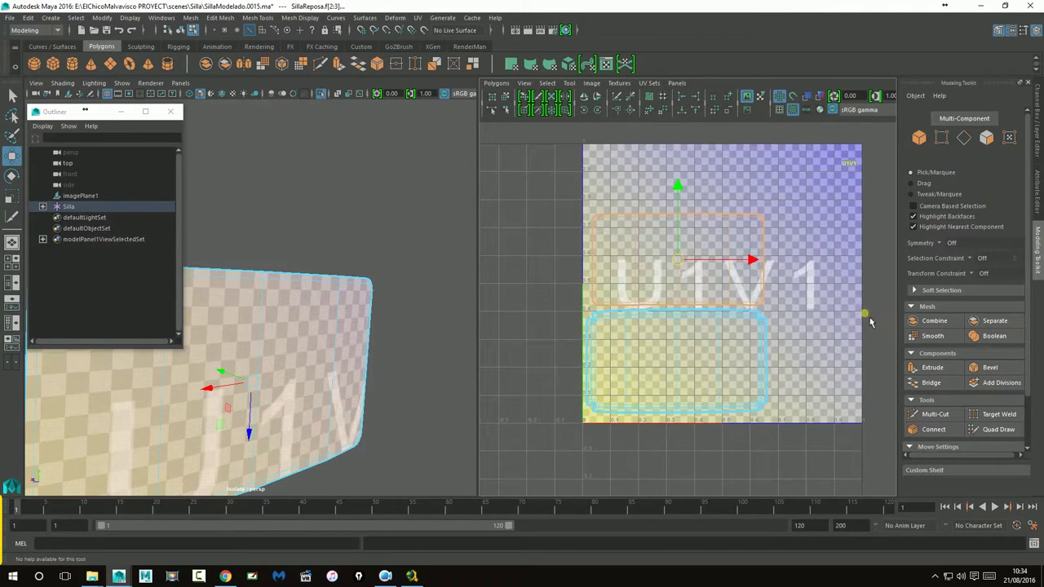
scroll(816, 319, down, 2)
scroll(816, 323, up, 2)
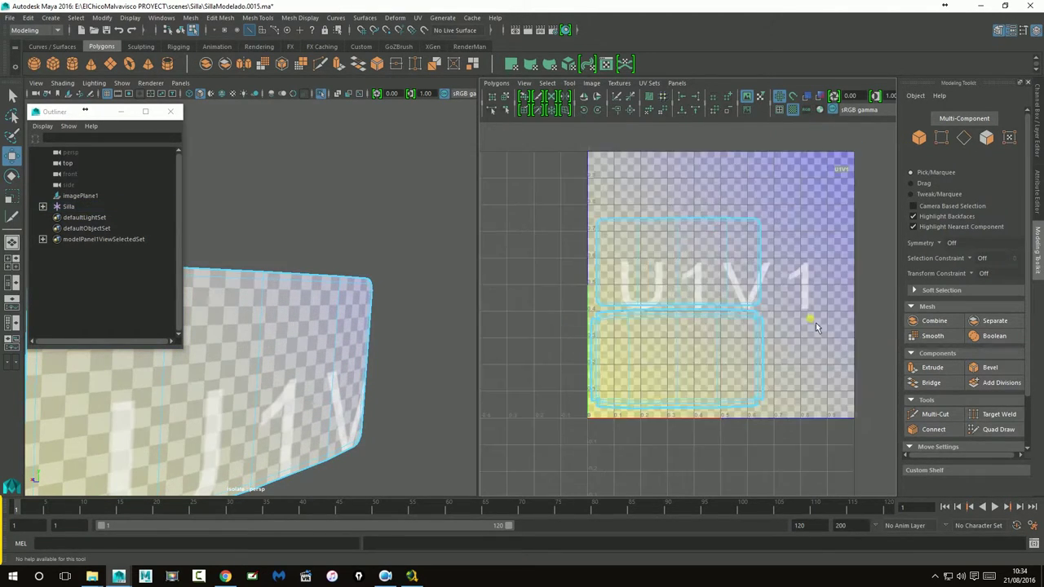
right_drag(299, 351, 291, 237)
click(321, 345)
- Show the whole chair again, then select and frame the seat
key(w)
scroll(333, 328, down, 3)
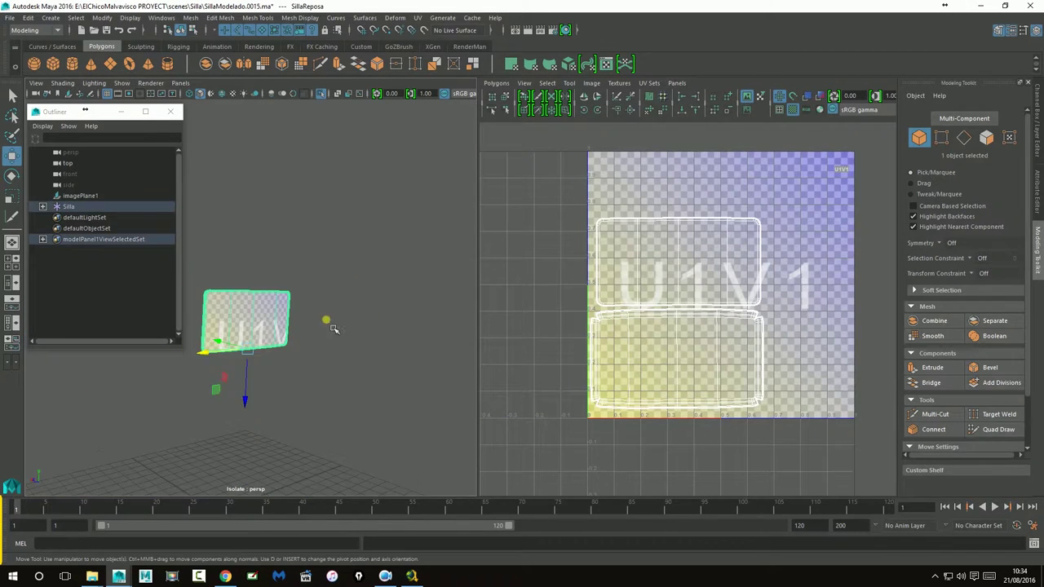
alt+drag(333, 329, 424, 331)
click(321, 93)
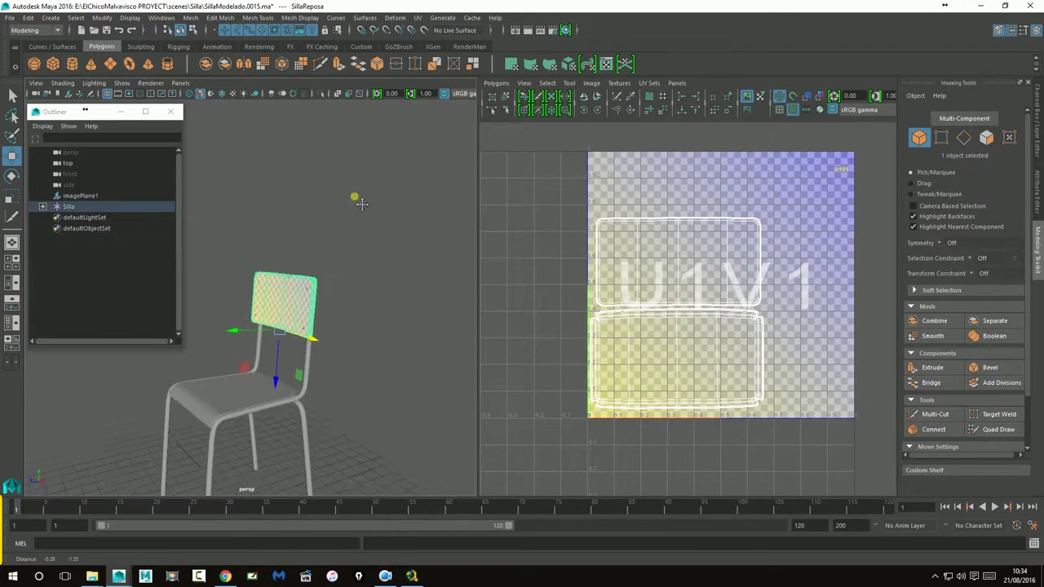
alt+drag(361, 204, 302, 326)
click(296, 345)
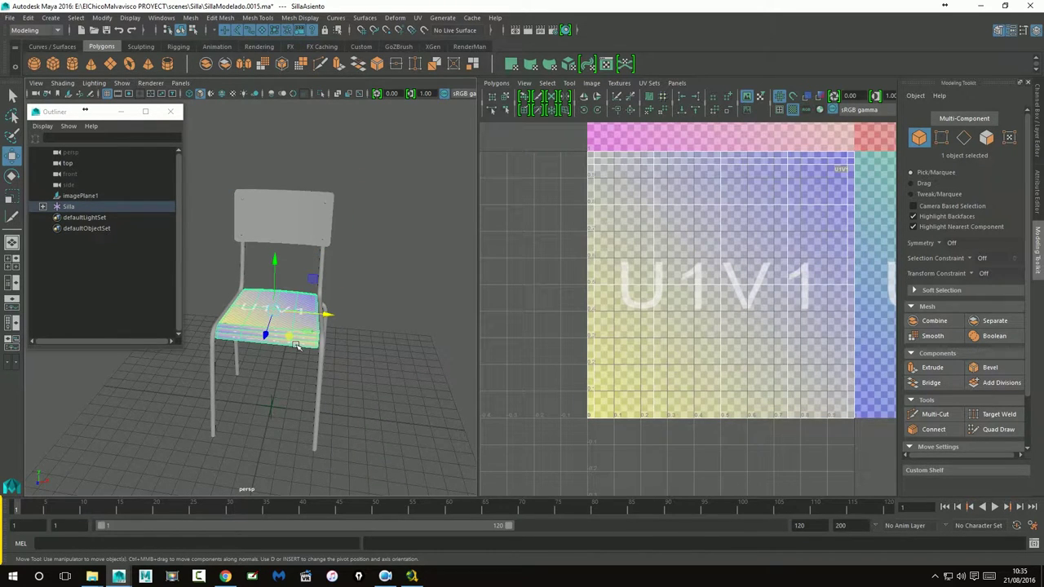
key(f)
scroll(735, 301, down, 2)
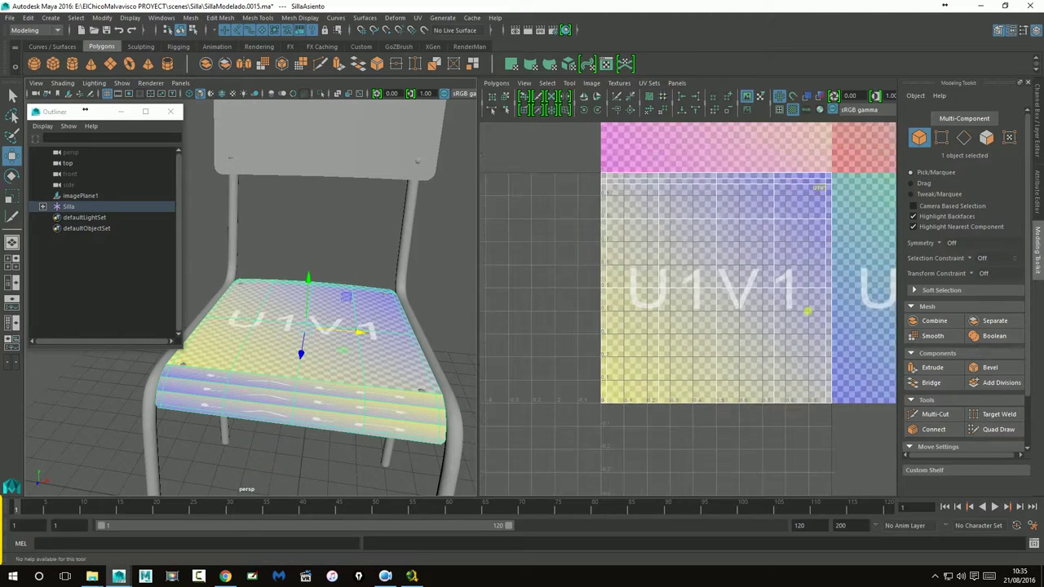
scroll(734, 302, down, 2)
- Select all of the seat's UVs and move-and-sew their edges
right_drag(735, 302, 729, 261)
drag(591, 171, 854, 447)
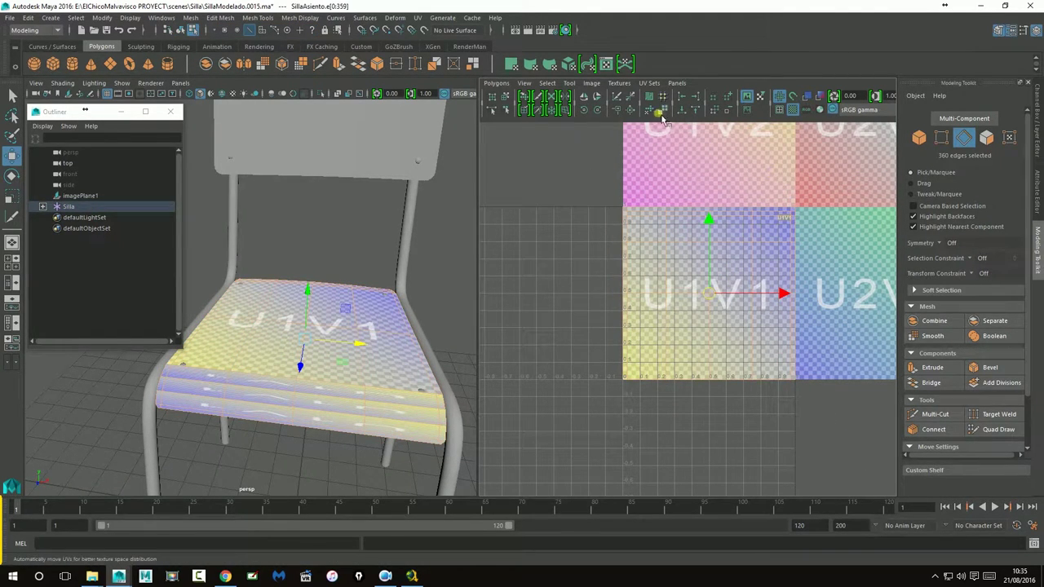
click(632, 114)
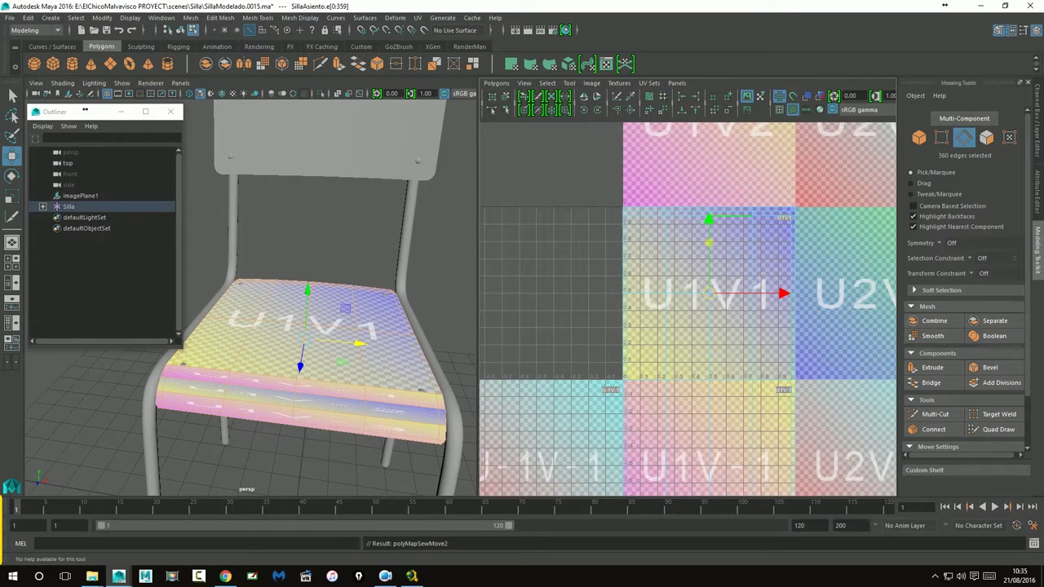
scroll(681, 269, down, 1)
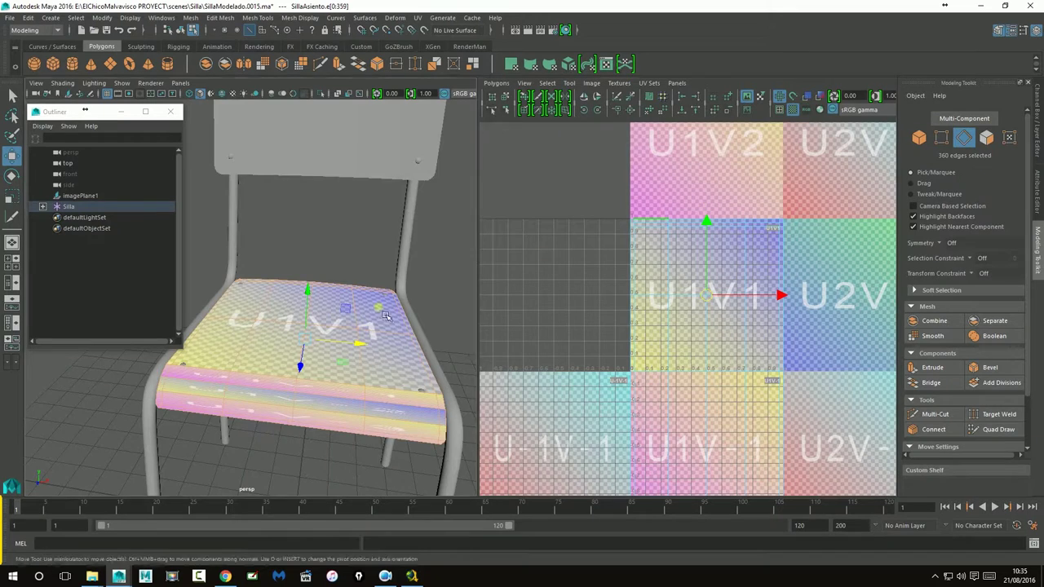
alt+drag(328, 320, 325, 307)
- Isolate the SillaAsiento seat in a single full-width perspective view
right_drag(350, 324, 380, 257)
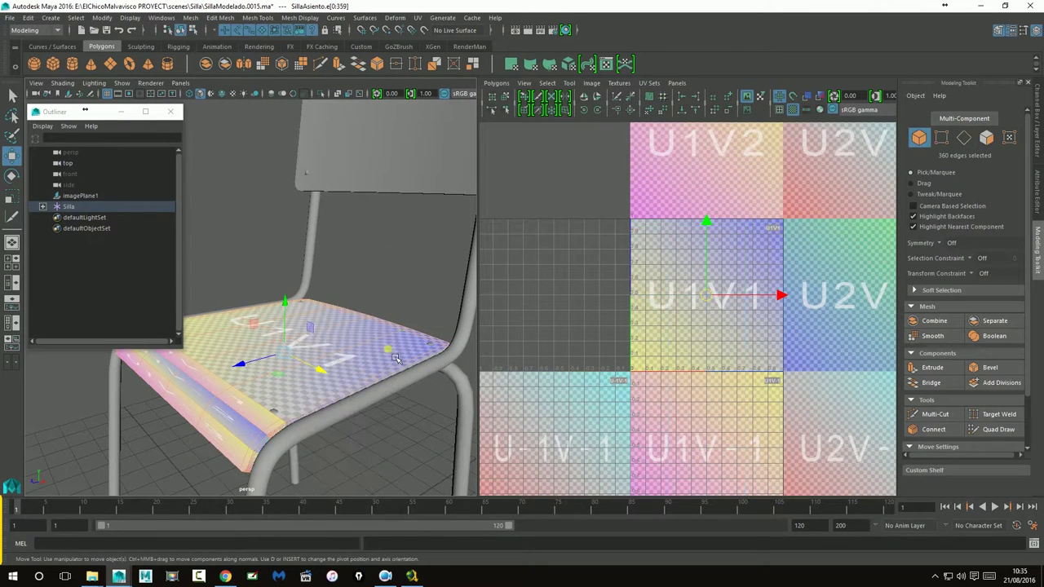
key(ctrl+1)
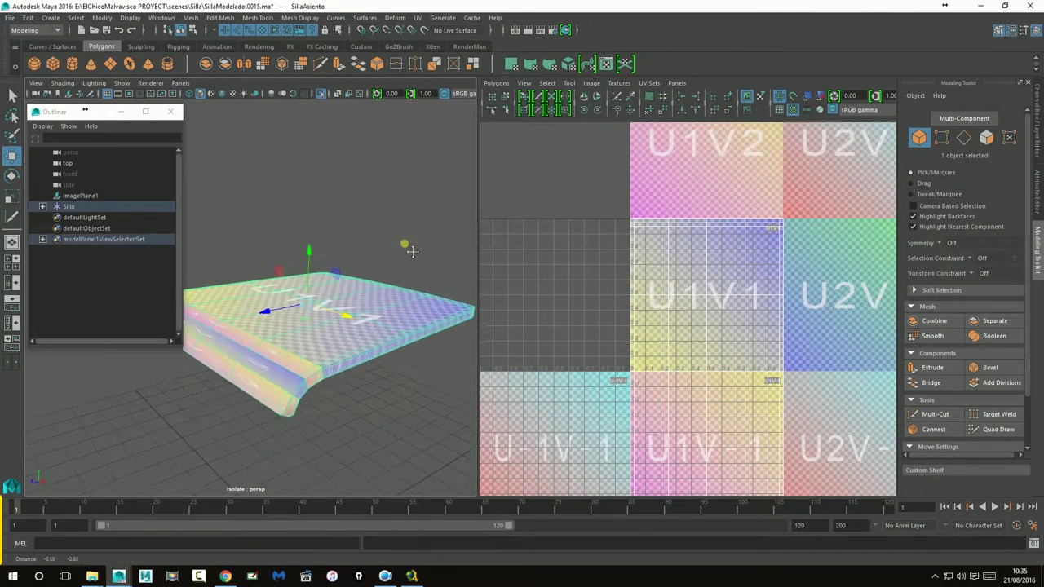
key(space)
alt+drag(742, 345, 660, 270)
- Select the seat's lower front edge loop and several underside edges as seams
right_drag(644, 277, 625, 240)
alt+drag(525, 354, 509, 362)
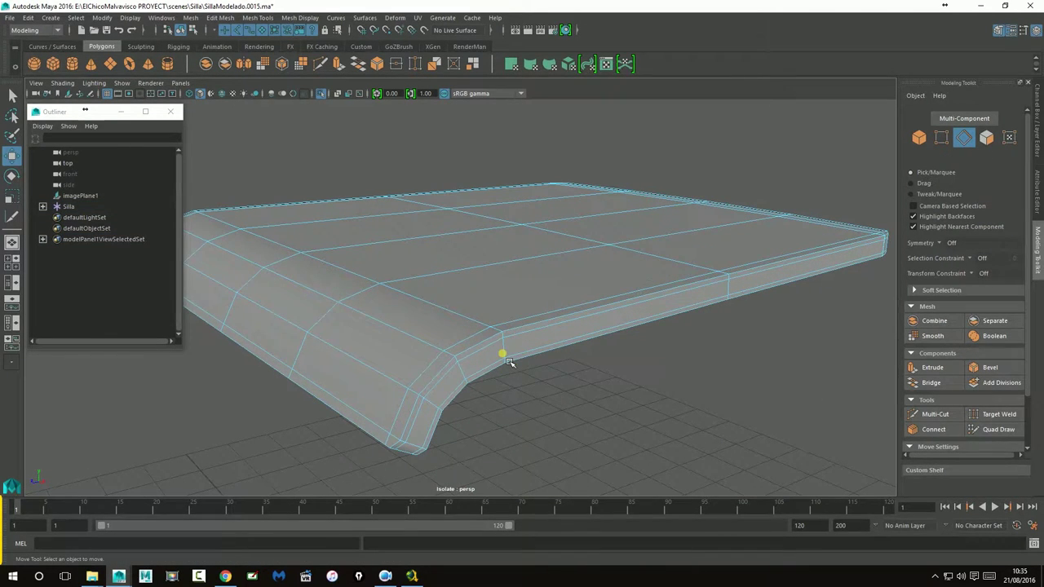
double_click(515, 360)
mouse_move(551, 405)
alt+mouse_down()
mouse_move(504, 291)
mouse_move(547, 378)
mouse_move(361, 282)
alt+mouse_up()
mouse_move(439, 233)
alt+mouse_down()
mouse_move(519, 303)
mouse_move(481, 298)
alt+mouse_up()
shift+click(270, 287)
shift+click(400, 351)
mouse_move(611, 359)
alt+mouse_down()
mouse_move(615, 367)
mouse_move(587, 377)
mouse_move(366, 273)
mouse_move(674, 315)
mouse_move(606, 299)
mouse_move(641, 291)
alt+mouse_up()
shift+click(345, 240)
shift+click(415, 263)
- Add the seat's corner edge loop to the seams and check the long edge
alt+right_drag(641, 291, 660, 345)
shift+double_click(555, 265)
mouse_move(723, 336)
alt+mouse_down()
mouse_move(637, 336)
mouse_move(611, 322)
mouse_move(625, 321)
mouse_move(694, 345)
mouse_move(459, 333)
mouse_move(487, 335)
alt+mouse_up()
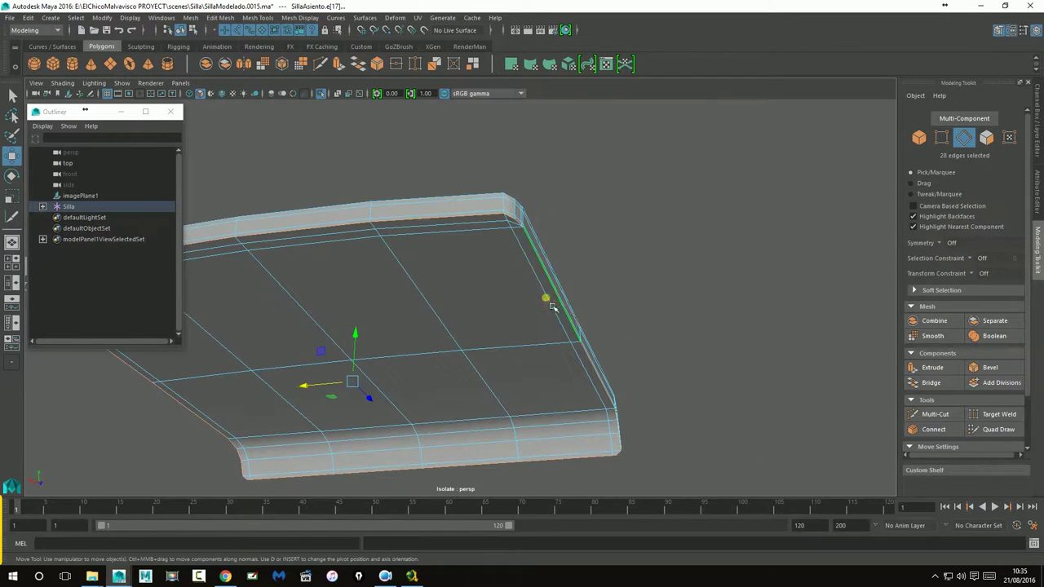
mouse_move(571, 303)
alt+mouse_down()
mouse_move(534, 345)
mouse_move(687, 360)
mouse_move(713, 335)
mouse_move(697, 324)
alt+mouse_up()
mouse_move(548, 260)
alt+mouse_down()
mouse_move(583, 296)
mouse_move(634, 296)
alt+mouse_up()
- Restore the UV Editor split view and select all of the seat's UVs
key(space)
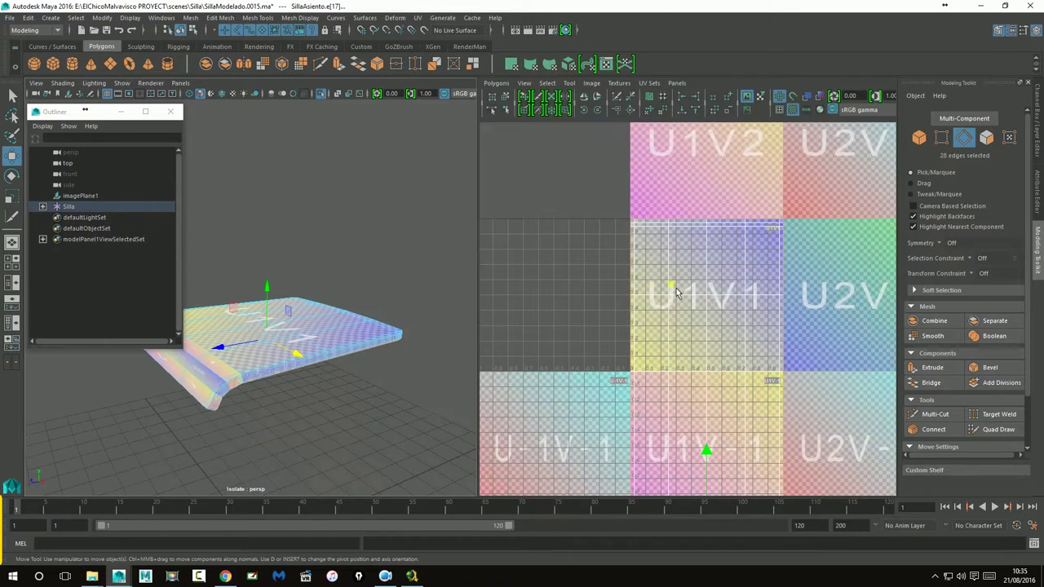
alt+middle_drag(750, 345, 758, 332)
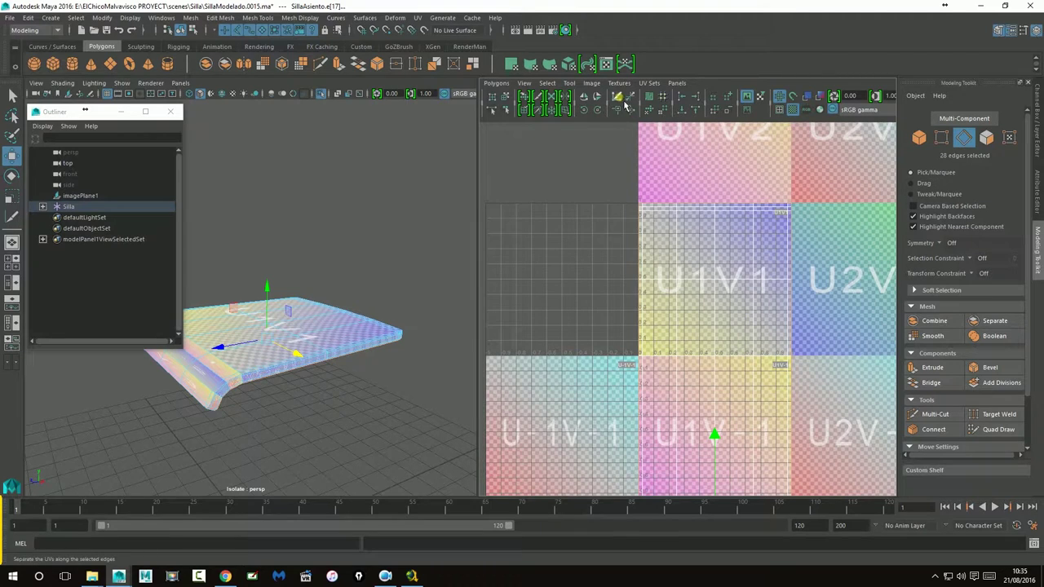
alt+drag(359, 392, 324, 359)
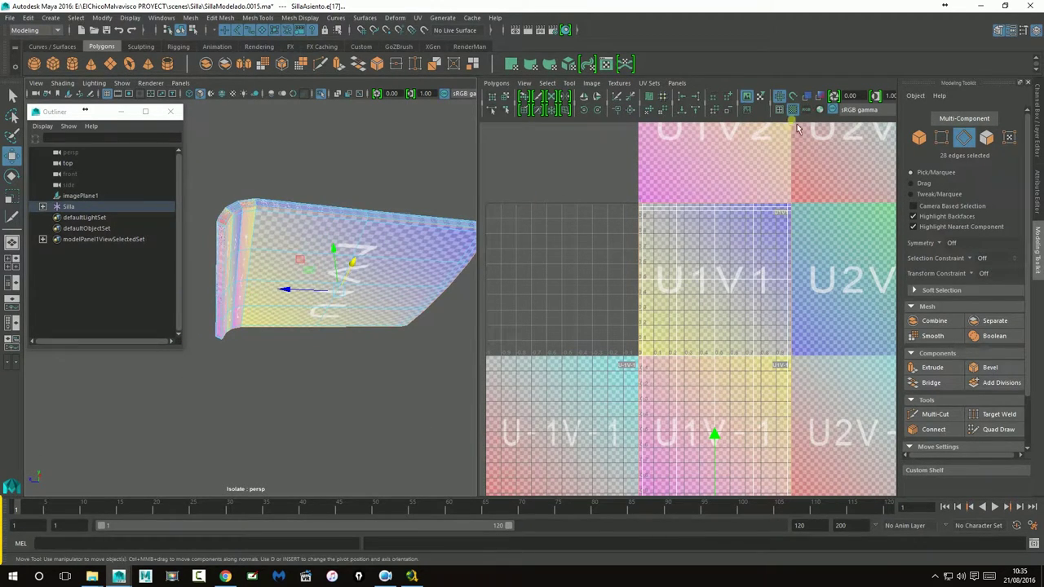
alt+middle_drag(353, 239, 362, 298)
alt+drag(361, 298, 377, 319)
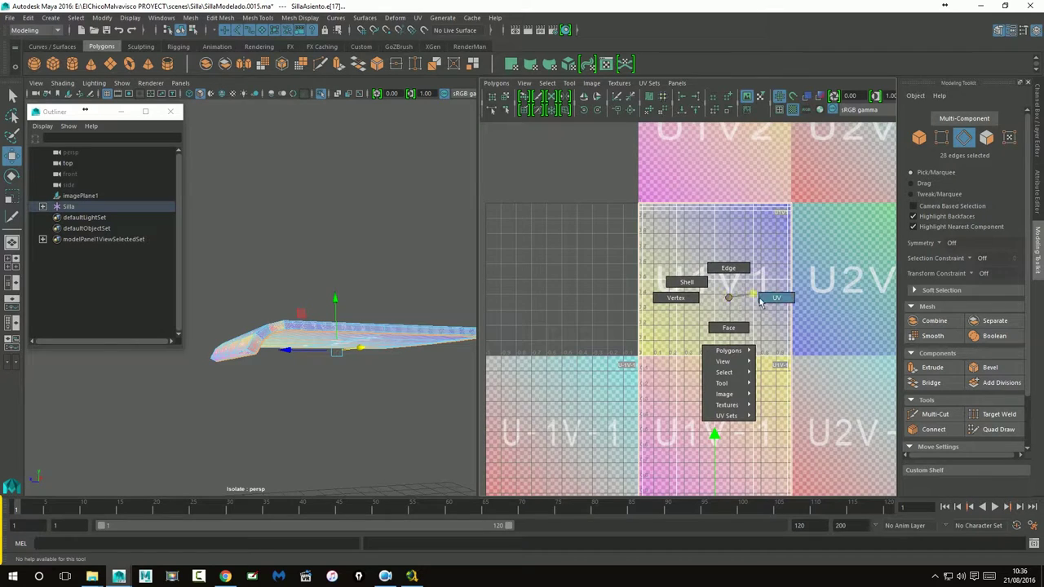
right_drag(727, 299, 772, 296)
scroll(701, 326, down, 3)
scroll(701, 330, down, 2)
drag(619, 230, 823, 501)
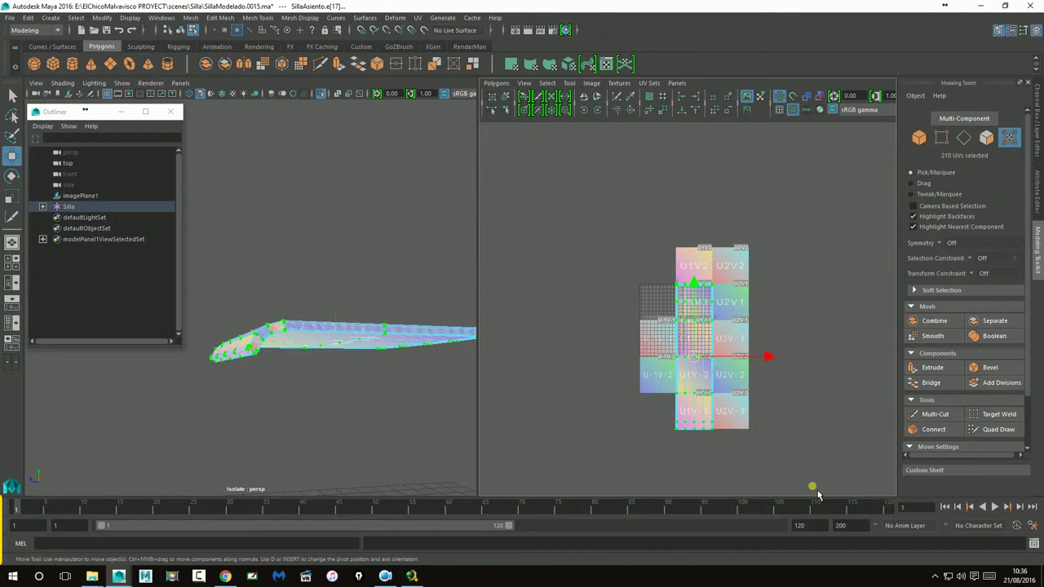
- Unfold the selected seat UVs into two shells and frame them in the UV Editor
scroll(746, 310, up, 3)
click(653, 112)
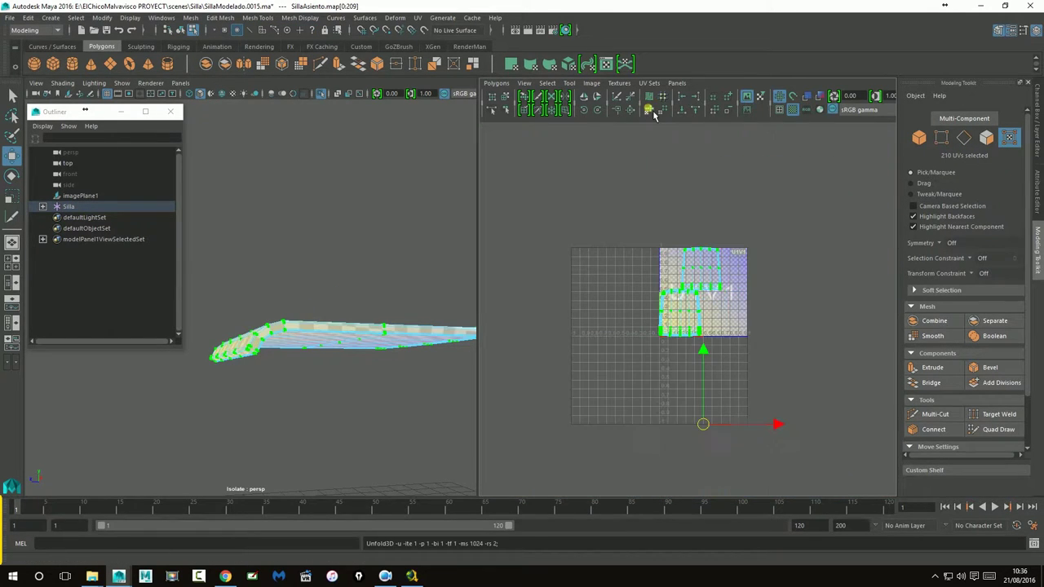
scroll(734, 261, up, 3)
scroll(738, 261, up, 2)
scroll(732, 231, down, 1)
mouse_move(731, 229)
alt+middle_down()
mouse_move(722, 345)
mouse_move(726, 321)
alt+middle_up()
scroll(714, 349, up, 2)
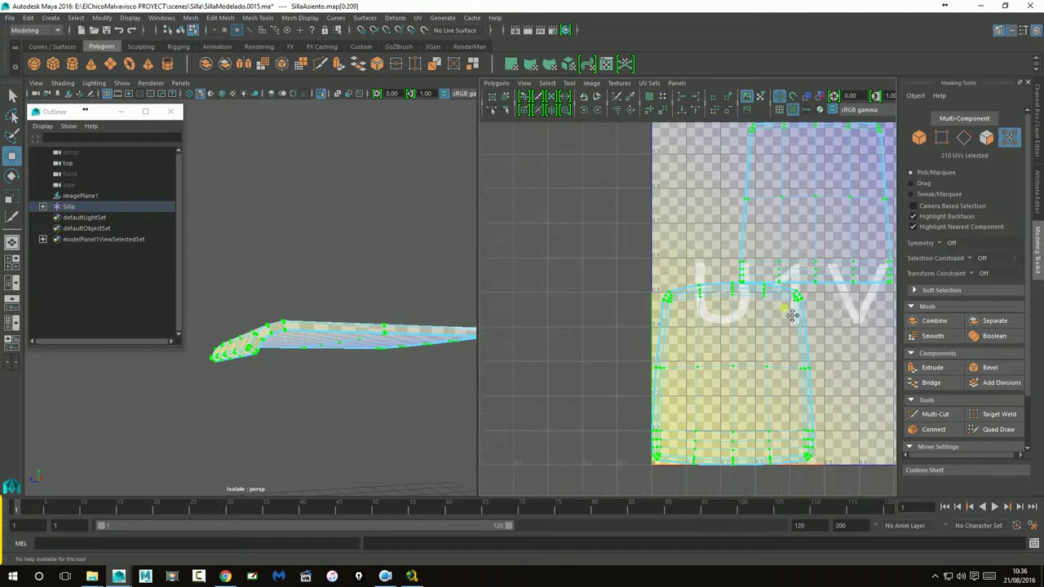
scroll(738, 289, up, 2)
scroll(625, 260, up, 2)
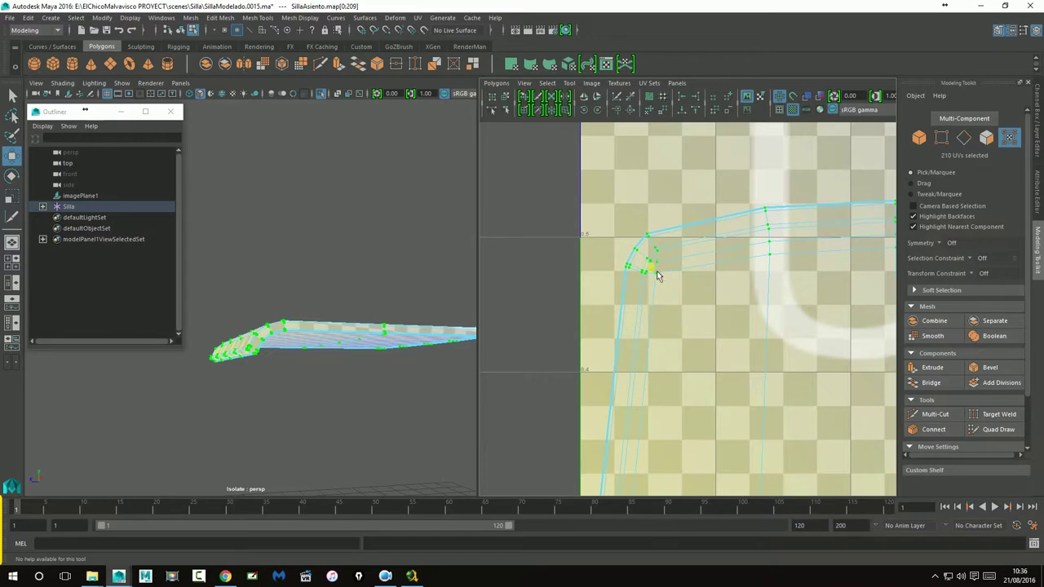
- Maximise the perspective view and move closer to the seat mesh
mouse_move(472, 343)
alt+mouse_down()
mouse_move(302, 350)
mouse_move(380, 354)
mouse_move(400, 369)
alt+mouse_up()
key(space)
alt+drag(552, 362, 585, 375)
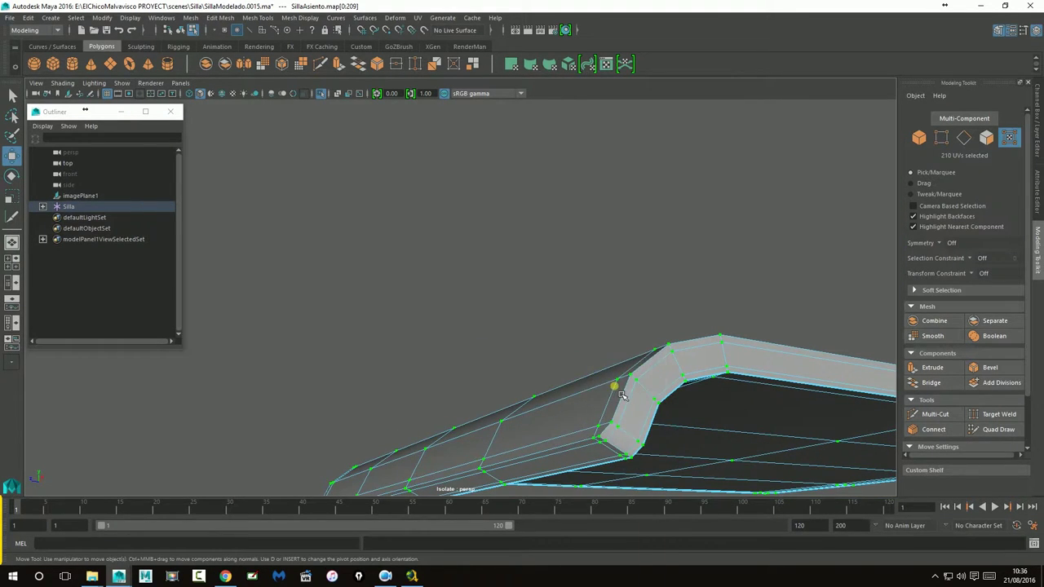
- Select the edge loops along the seat's corner as seams
right_drag(611, 280, 625, 277)
alt+drag(625, 280, 467, 225)
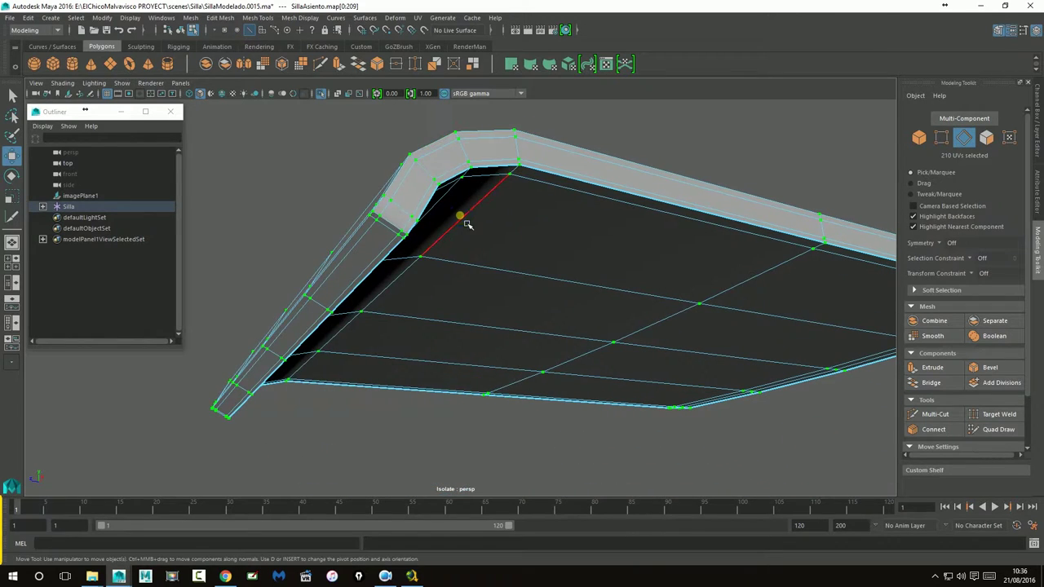
right_drag(468, 225, 567, 420)
mouse_move(587, 463)
alt+mouse_down()
mouse_move(541, 457)
mouse_move(608, 458)
alt+mouse_up()
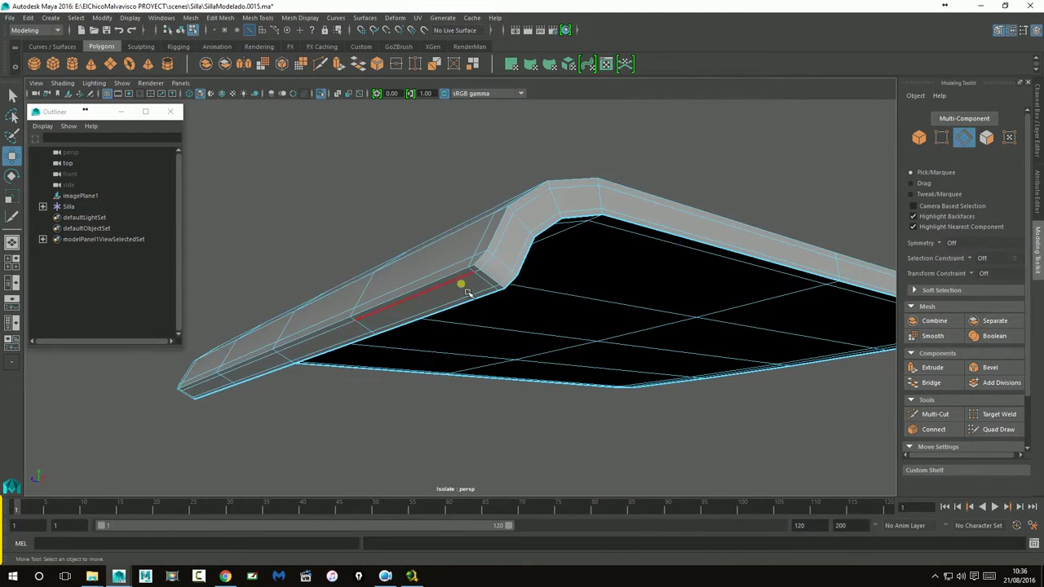
double_click(508, 295)
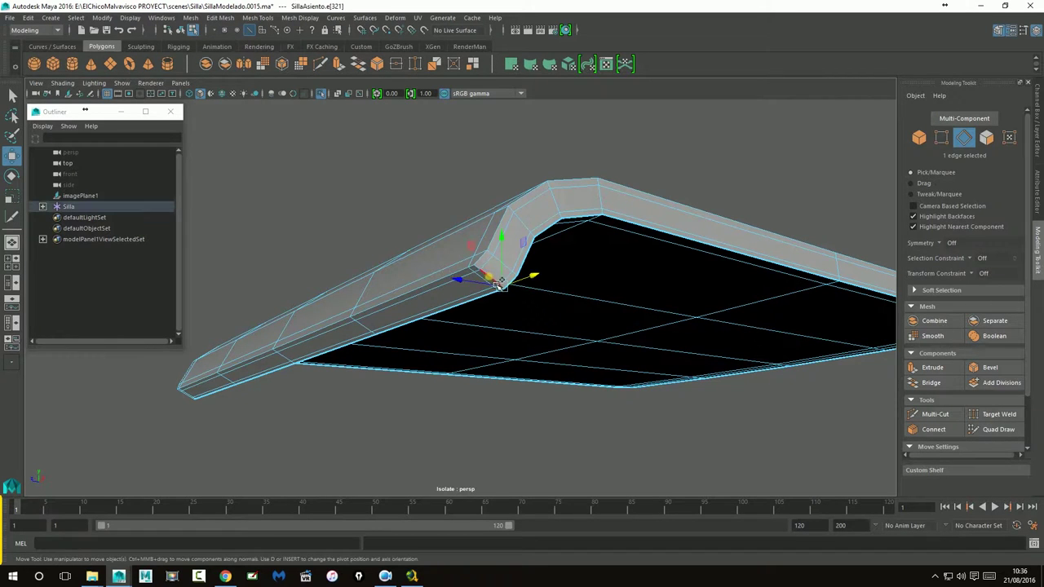
mouse_move(549, 291)
alt+mouse_down()
mouse_move(644, 298)
mouse_move(685, 275)
alt+mouse_up()
shift+double_click(678, 270)
- Add several side and underside seat edges to the seam selection
shift+click(617, 378)
mouse_move(617, 378)
alt+mouse_down()
mouse_move(672, 364)
mouse_move(513, 389)
mouse_move(641, 392)
mouse_move(486, 374)
alt+mouse_up()
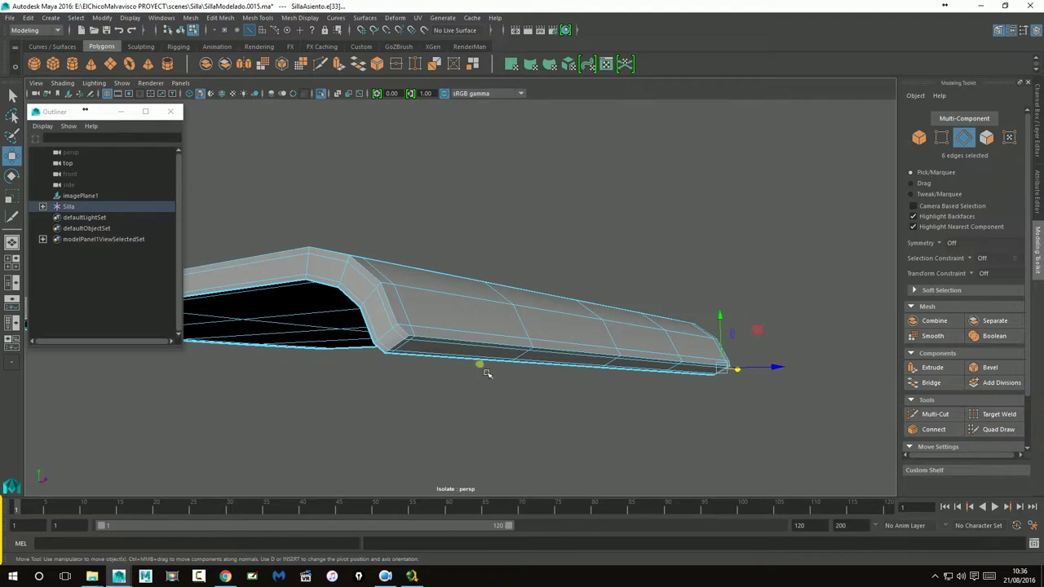
shift+click(409, 351)
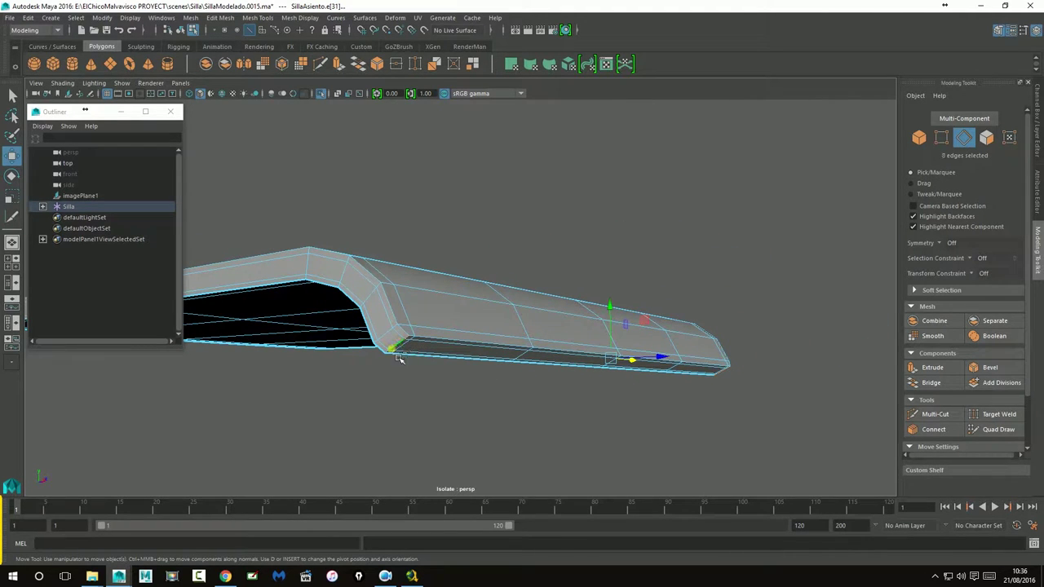
shift+click(384, 350)
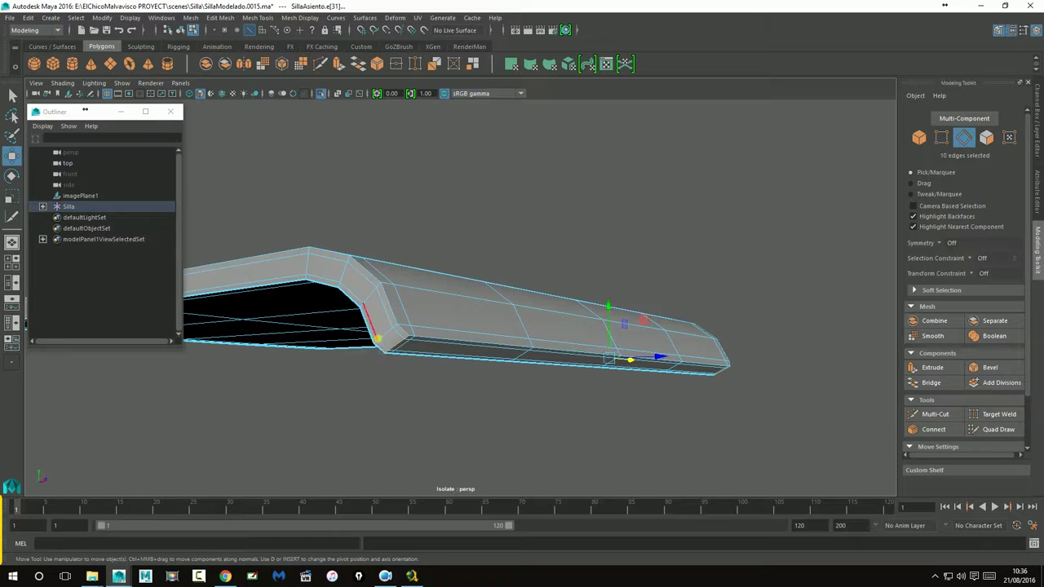
alt+drag(456, 370, 538, 369)
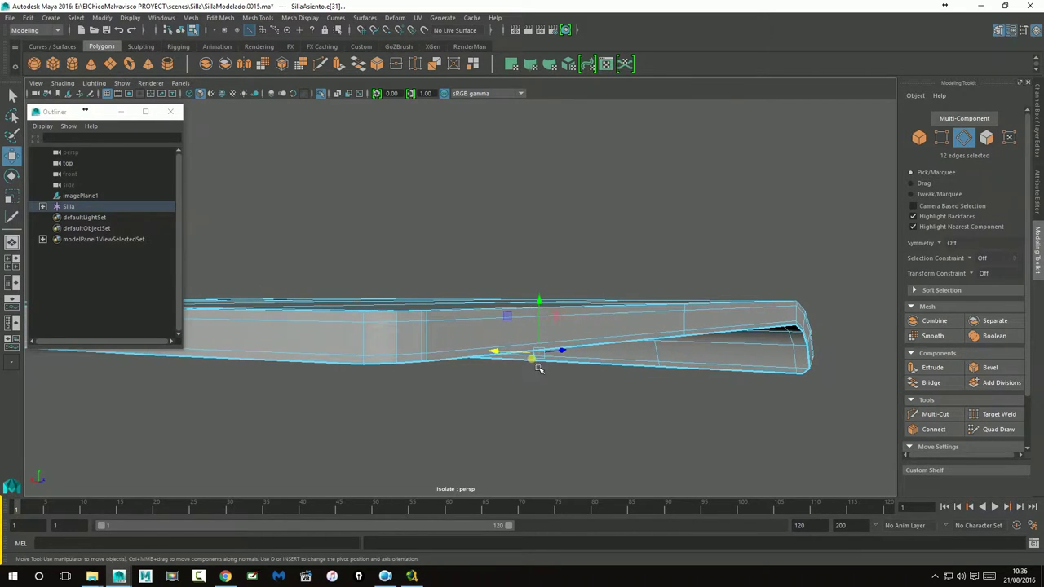
shift+click(403, 323)
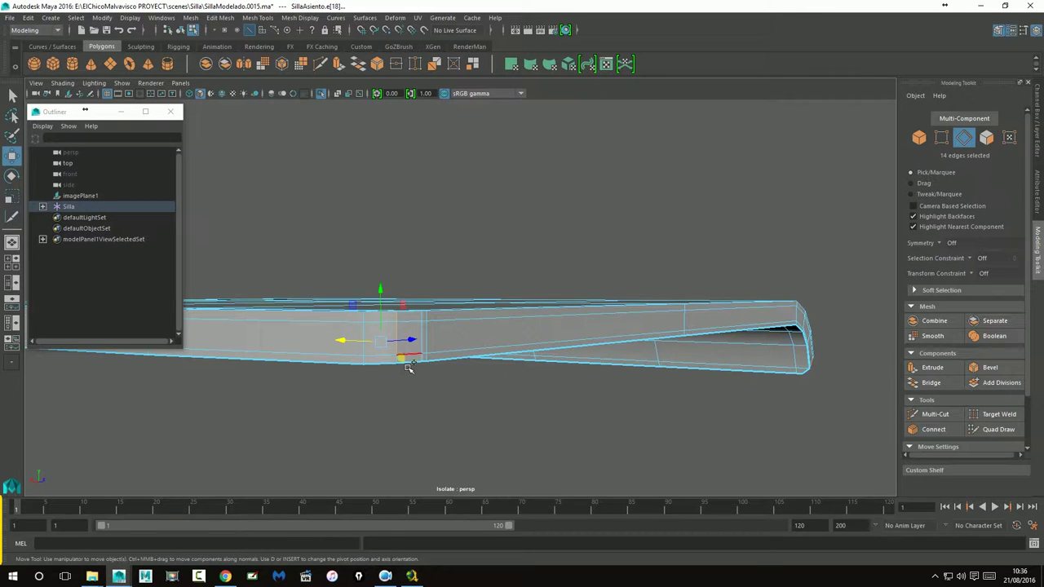
mouse_move(403, 378)
alt+mouse_down()
mouse_move(408, 361)
mouse_move(426, 365)
alt+mouse_up()
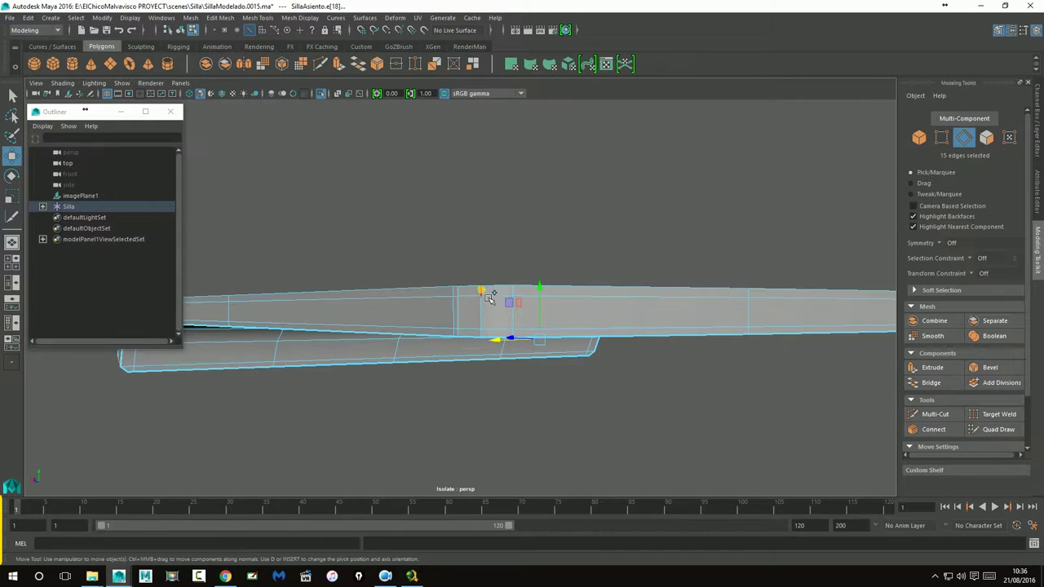
- Switch back to the Perspective/UV Editor layout and frame the 0–1 tile
key(space)
click(727, 275)
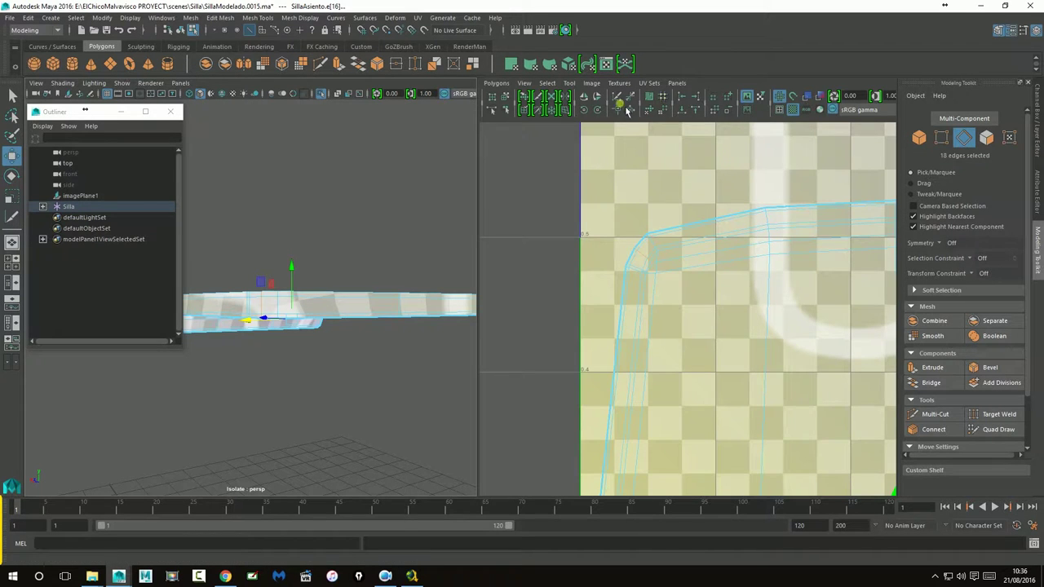
click(622, 102)
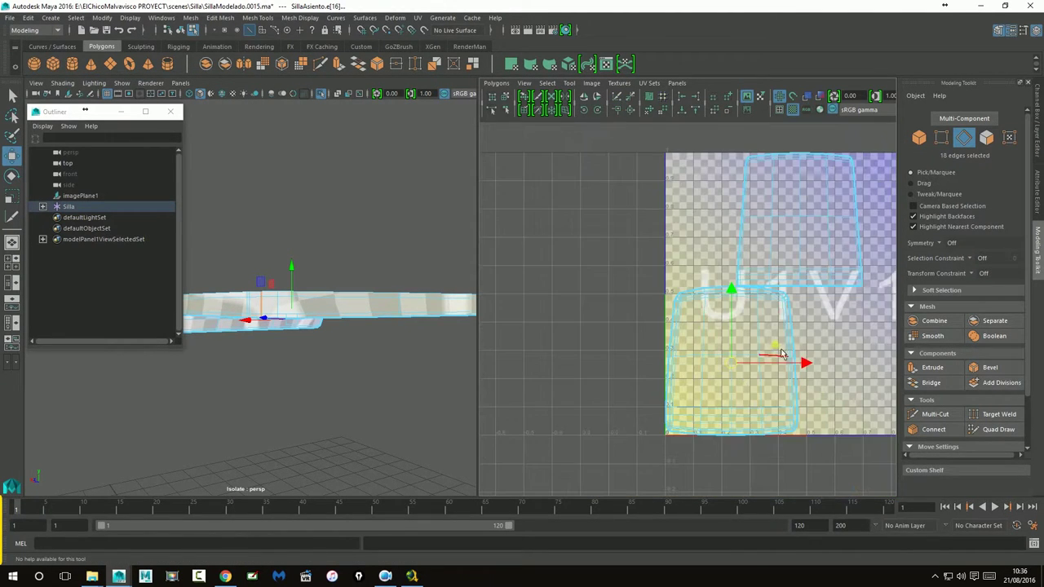
- Clear the selection, select the chair object and unfold its UVs with Unfold3D
drag(530, 145, 816, 471)
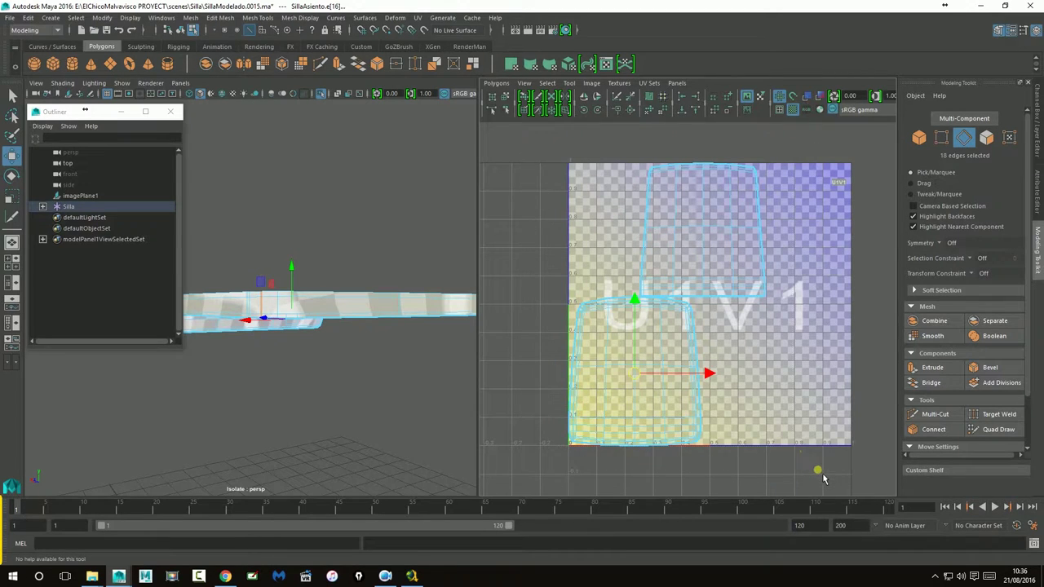
click(820, 360)
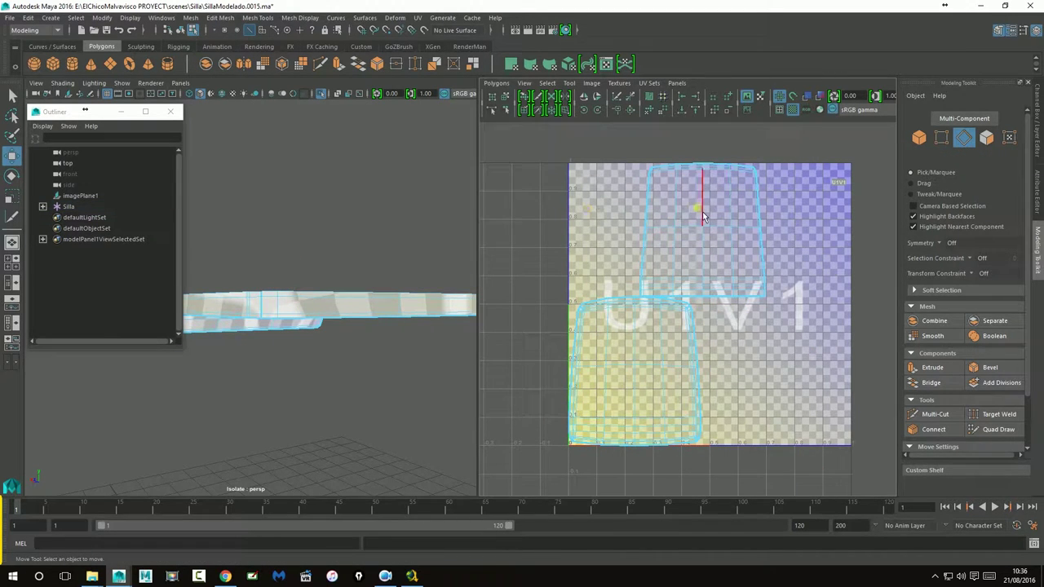
scroll(703, 217, up, 5)
scroll(702, 221, down, 4)
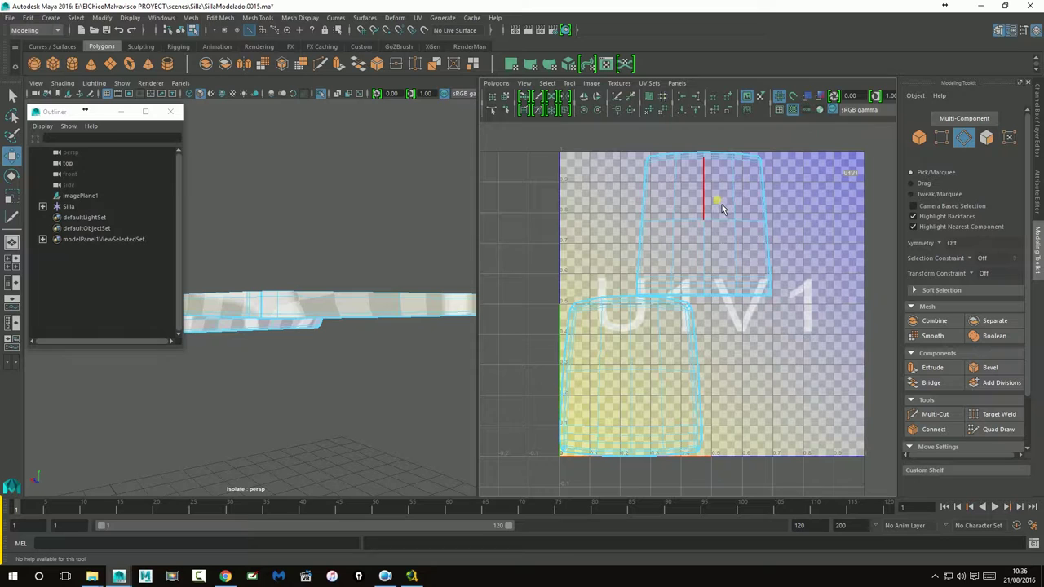
right_drag(629, 390, 601, 366)
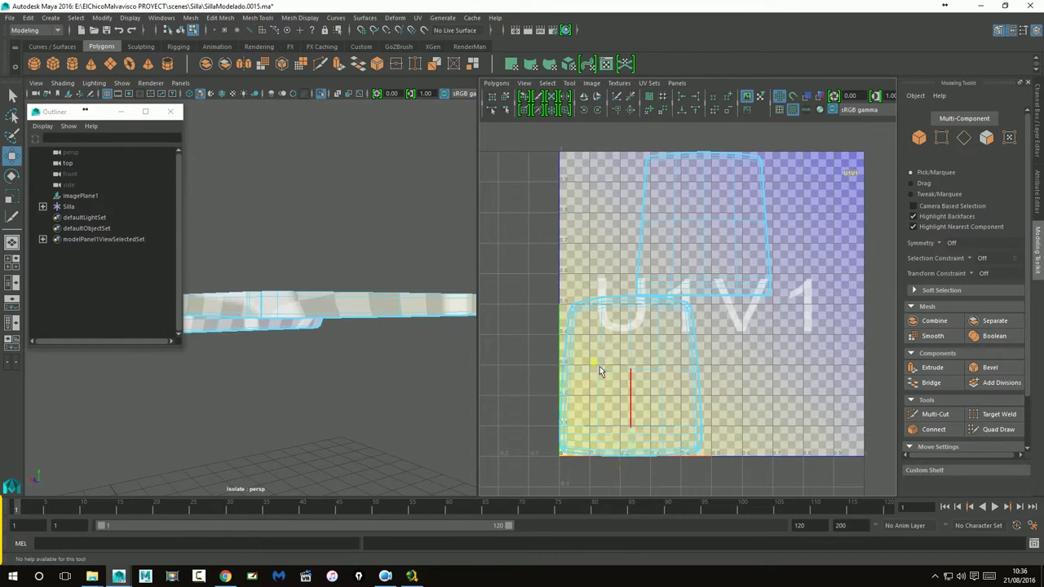
click(619, 383)
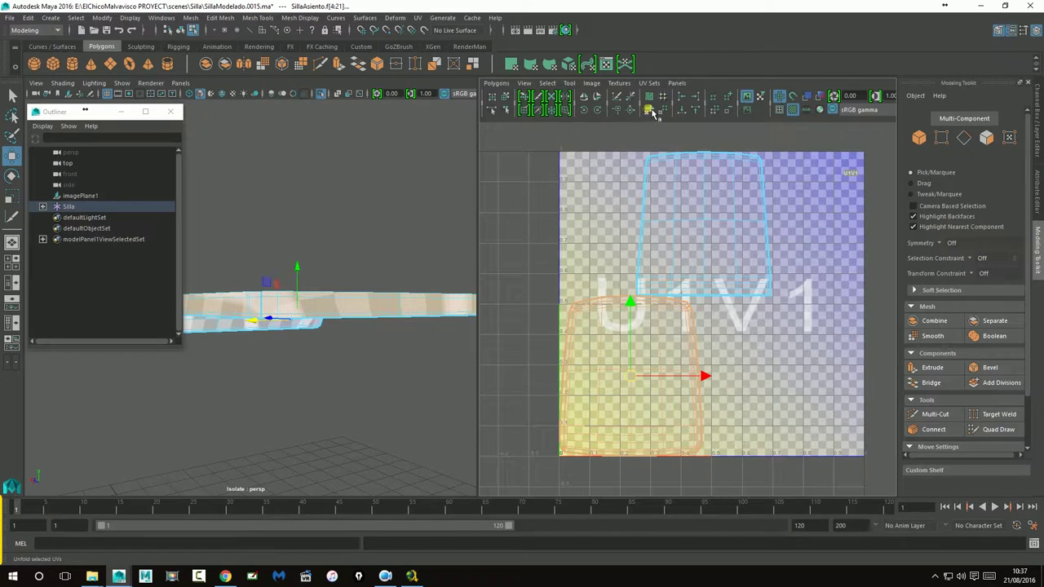
click(651, 111)
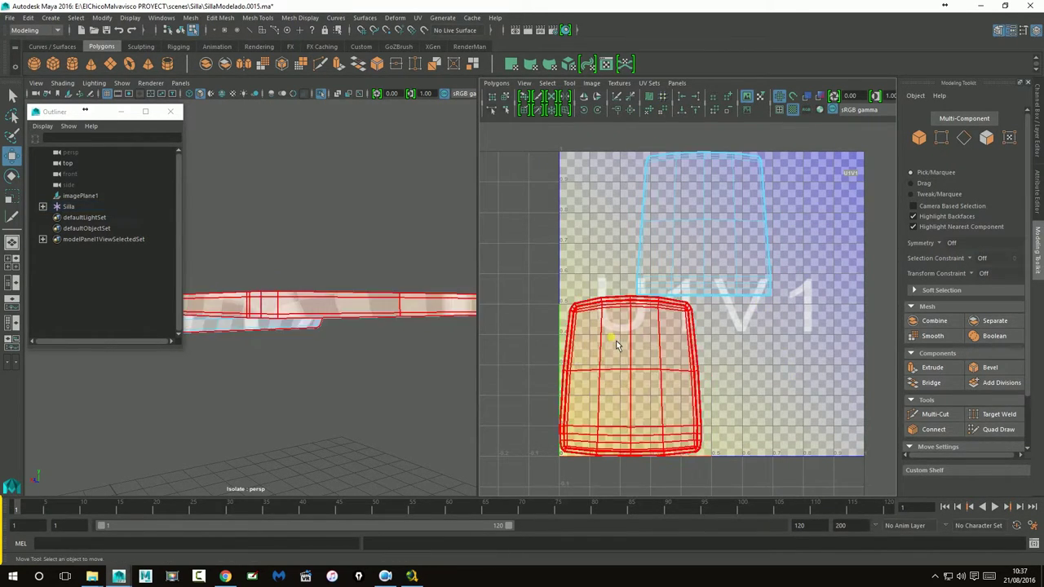
right_drag(610, 337, 652, 342)
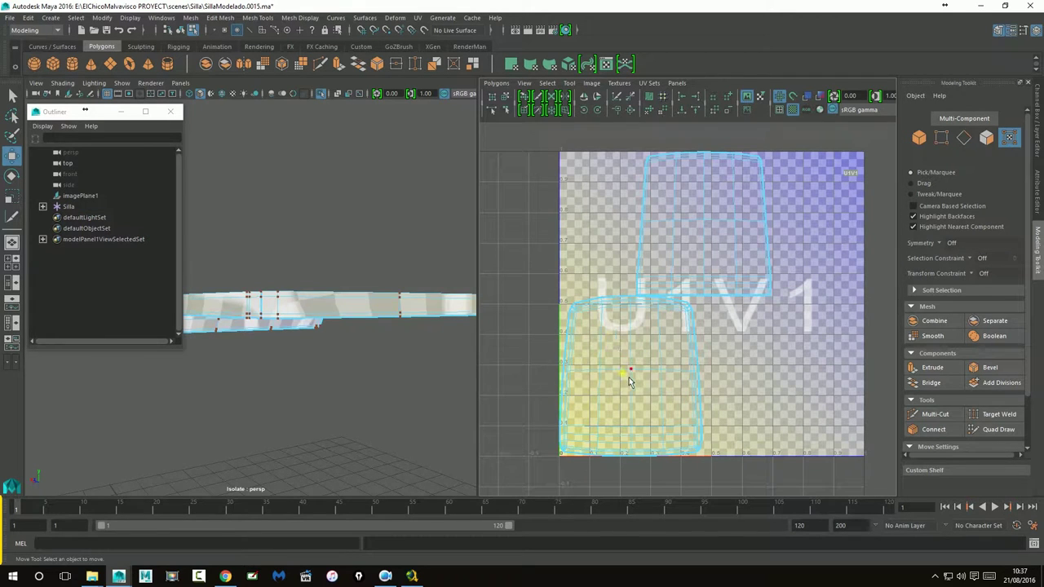
- Select the lower shell's UVs and unfold it again
click(629, 377)
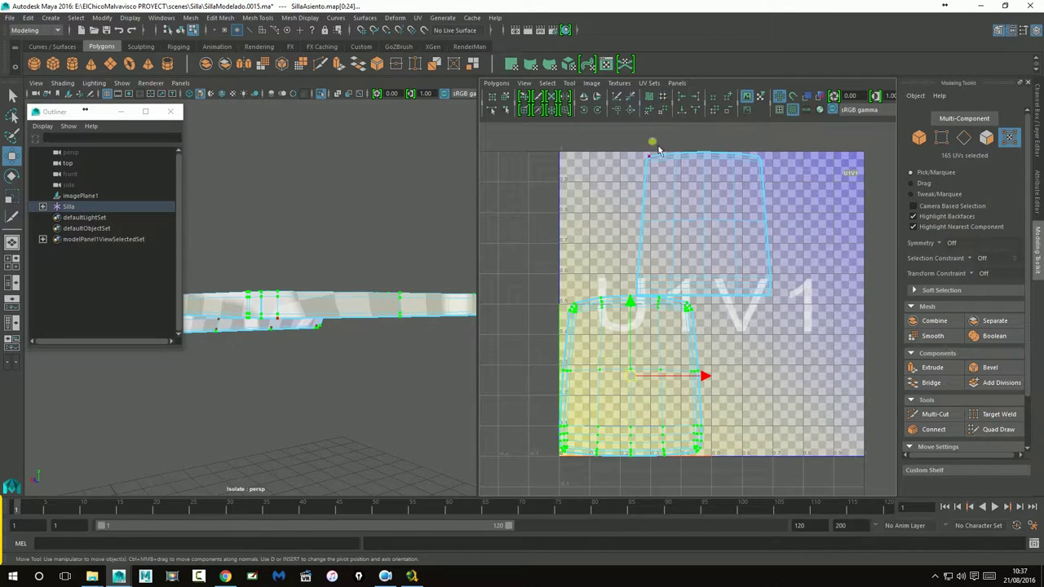
click(653, 115)
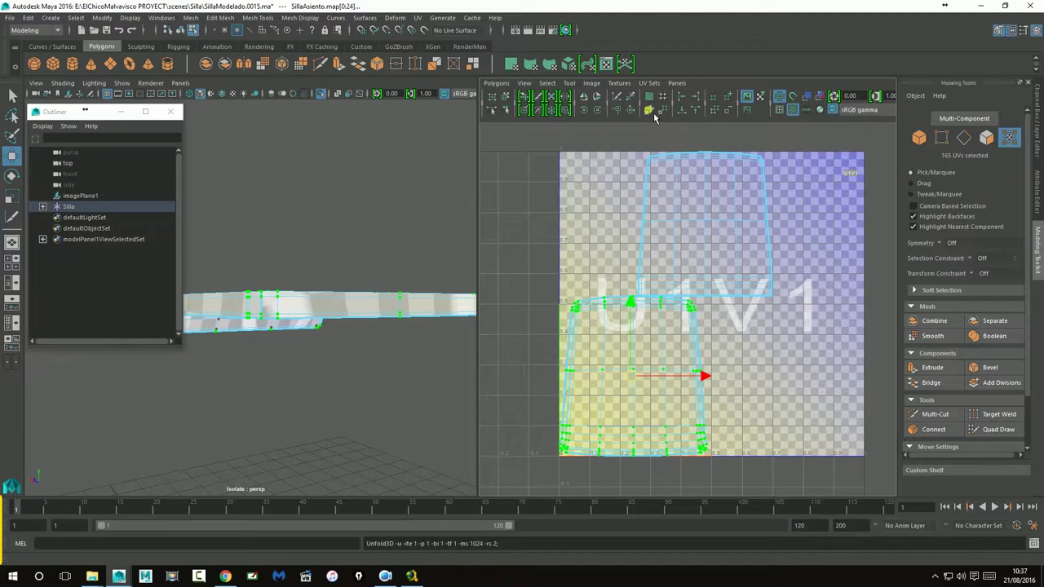
scroll(724, 415, up, 5)
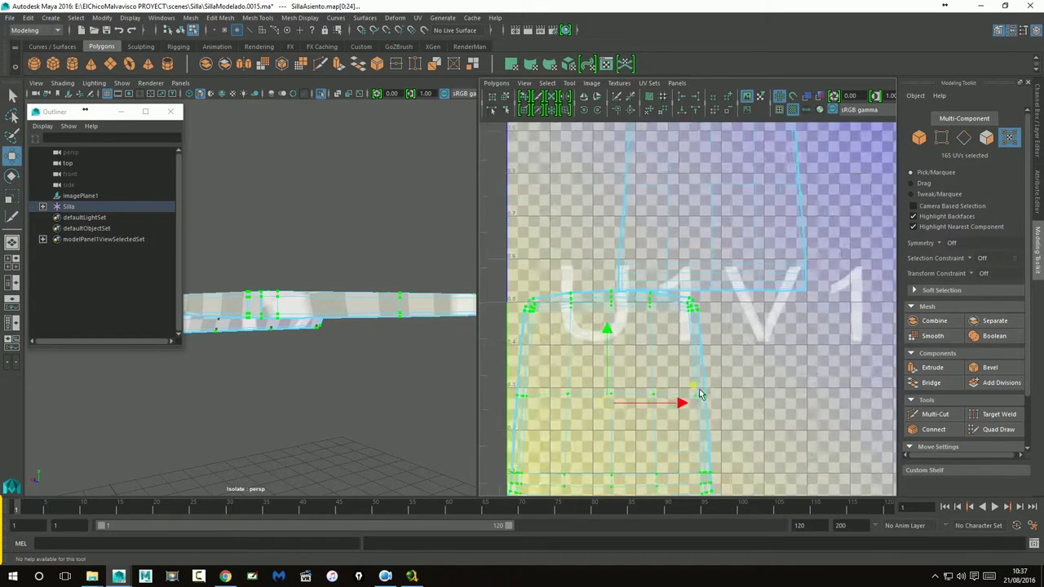
scroll(665, 370, down, 5)
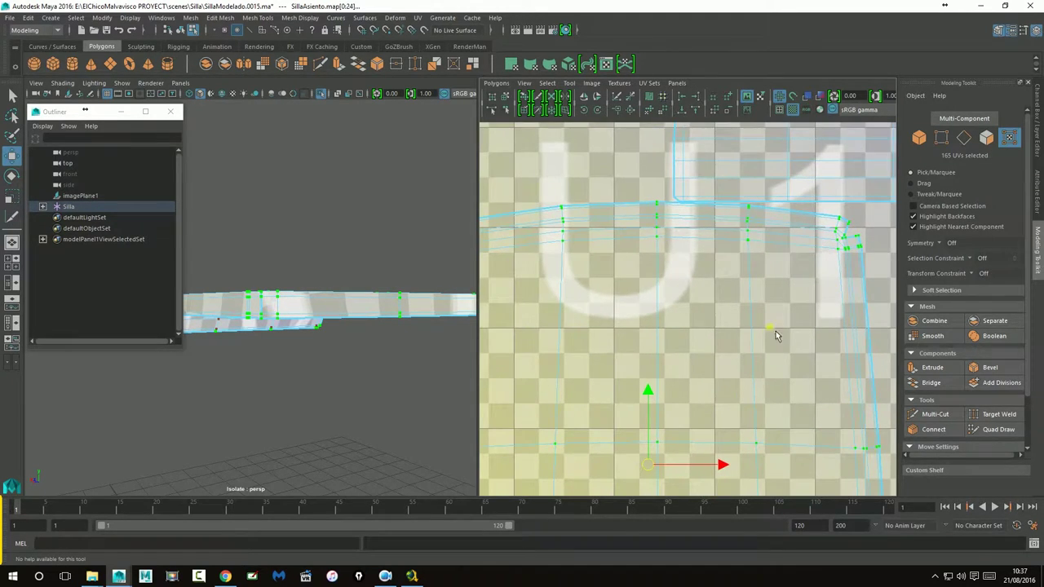
scroll(769, 334, down, 2)
scroll(770, 333, up, 2)
scroll(832, 250, up, 1)
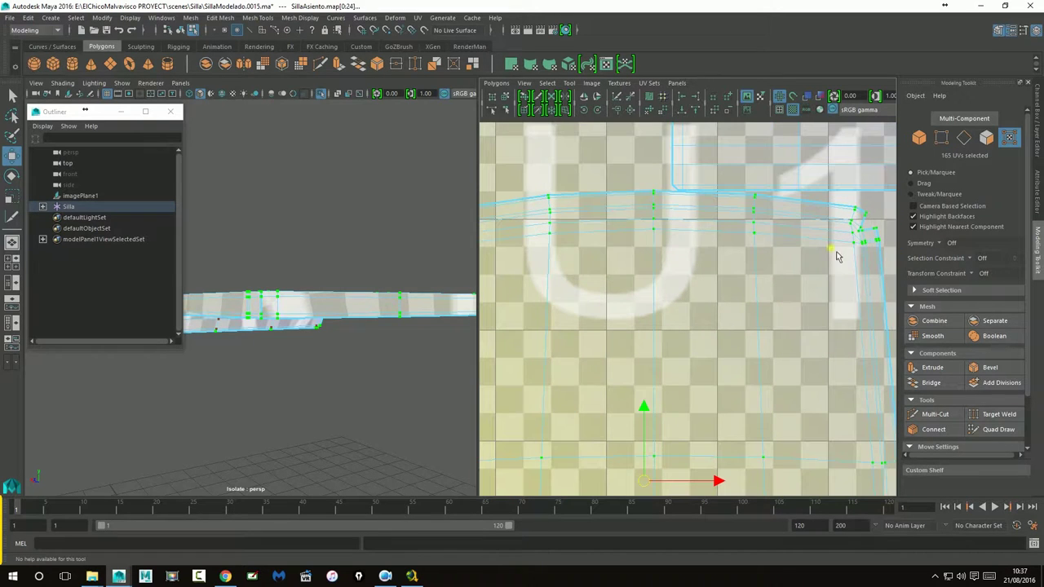
- Inspect the lower shell's corners in the 0–1 tile and undo the selection to one face
mouse_move(875, 242)
alt+middle_down()
mouse_move(729, 275)
mouse_move(698, 261)
alt+middle_up()
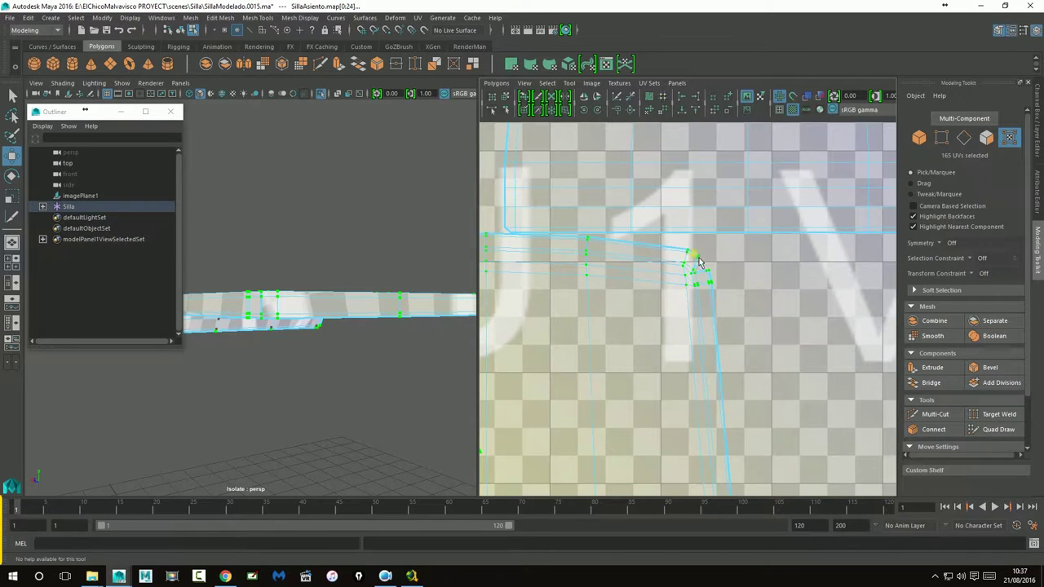
scroll(708, 283, down, 3)
scroll(699, 289, down, 2)
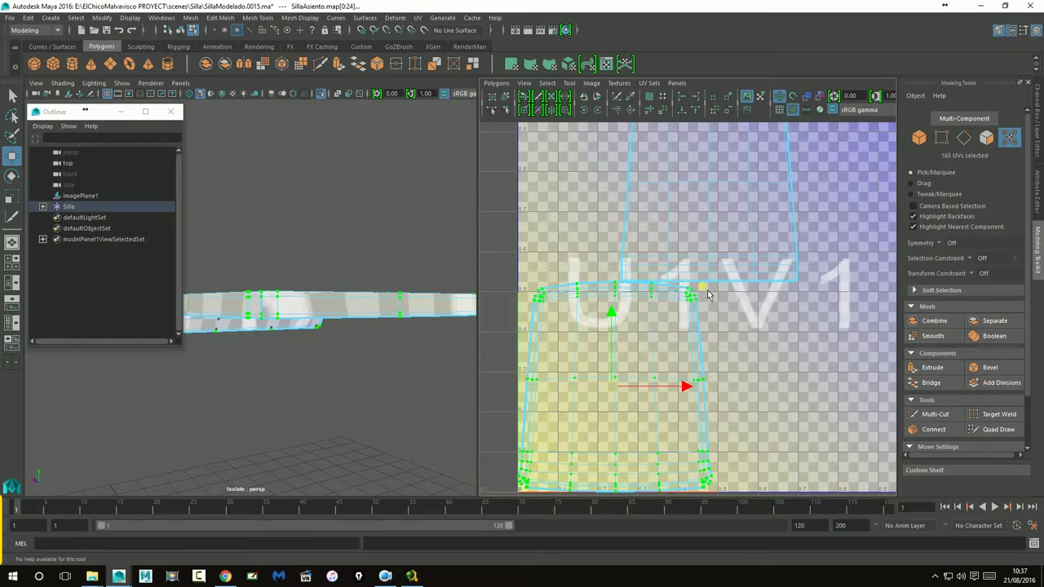
alt+middle_drag(694, 287, 686, 272)
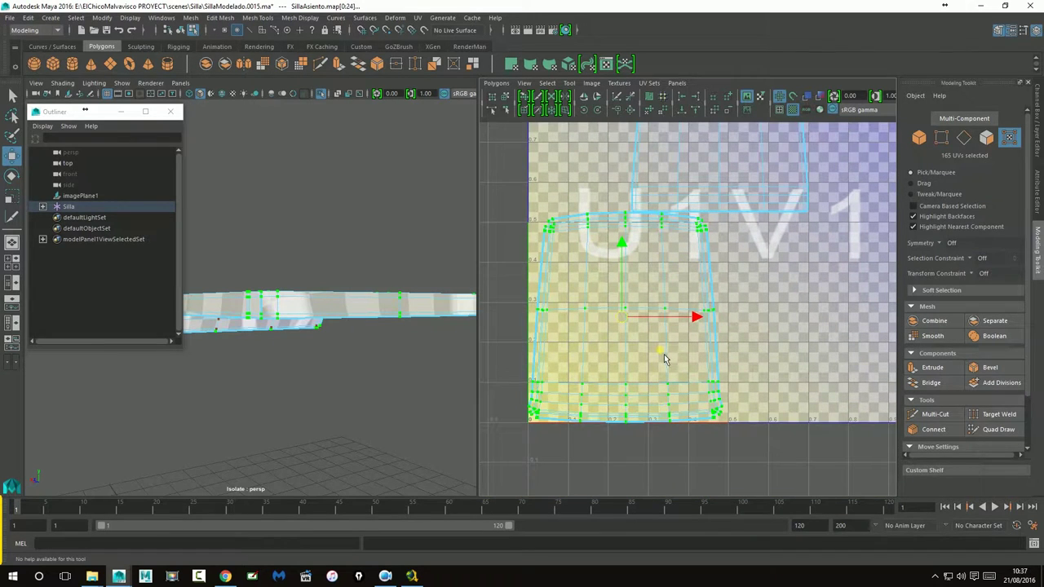
alt+middle_drag(664, 354, 729, 310)
scroll(625, 391, up, 2)
scroll(664, 210, down, 3)
mouse_move(664, 211)
alt+middle_down()
mouse_move(638, 247)
mouse_move(635, 284)
alt+middle_up()
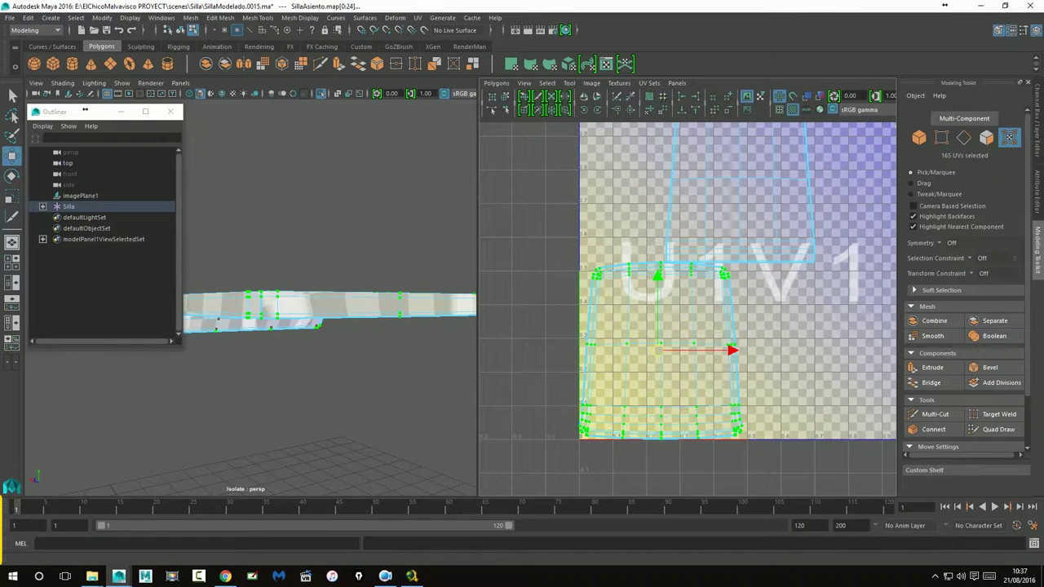
key(ctrl+z)
mouse_move(681, 361)
alt+middle_down()
mouse_move(661, 314)
mouse_move(659, 347)
alt+middle_up()
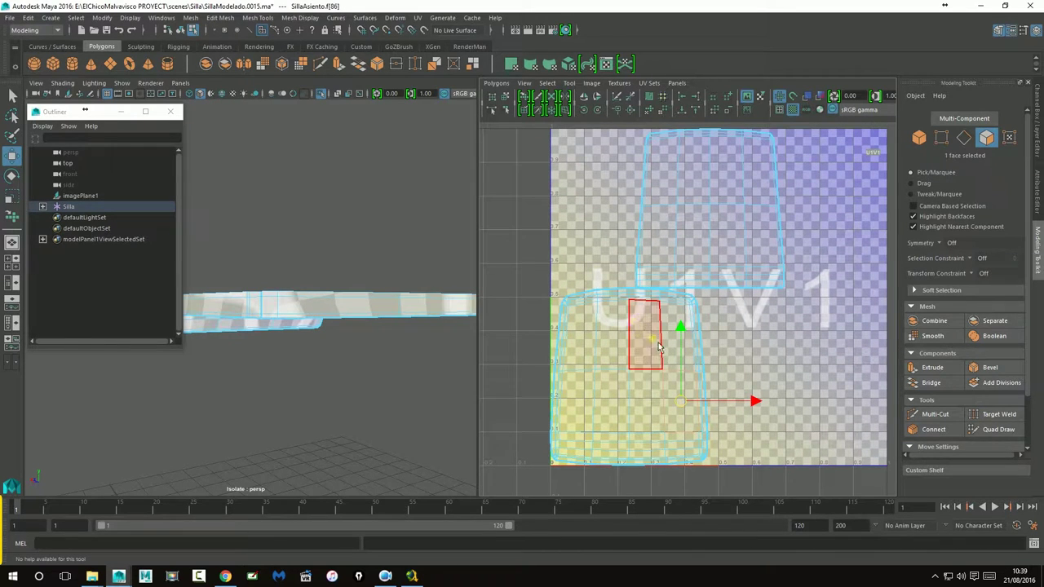
- Apply Unfold to the lower seat shell from the Unfold UVs options, then undo it
double_click(640, 349)
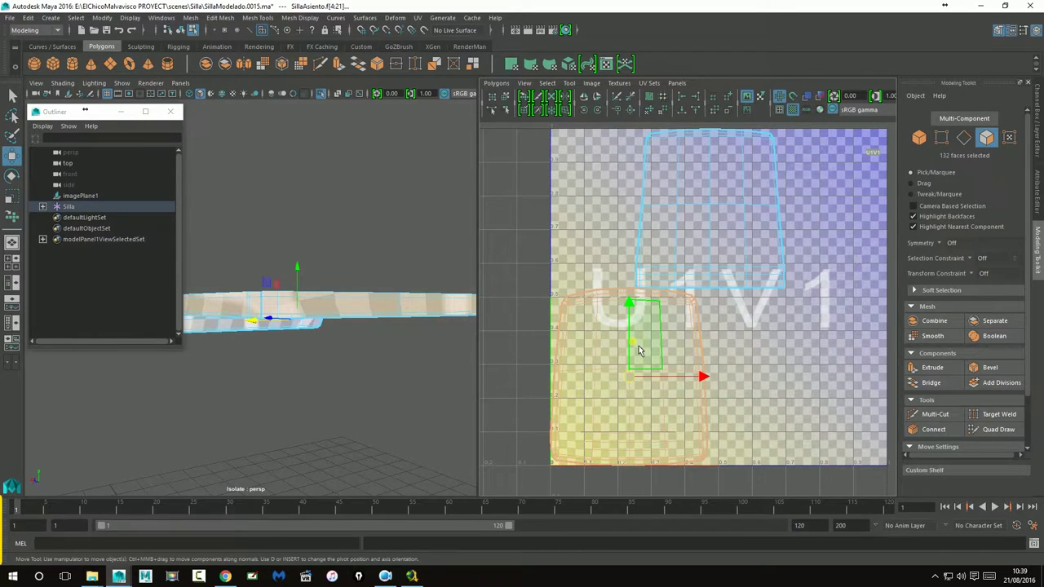
shift+click(651, 112)
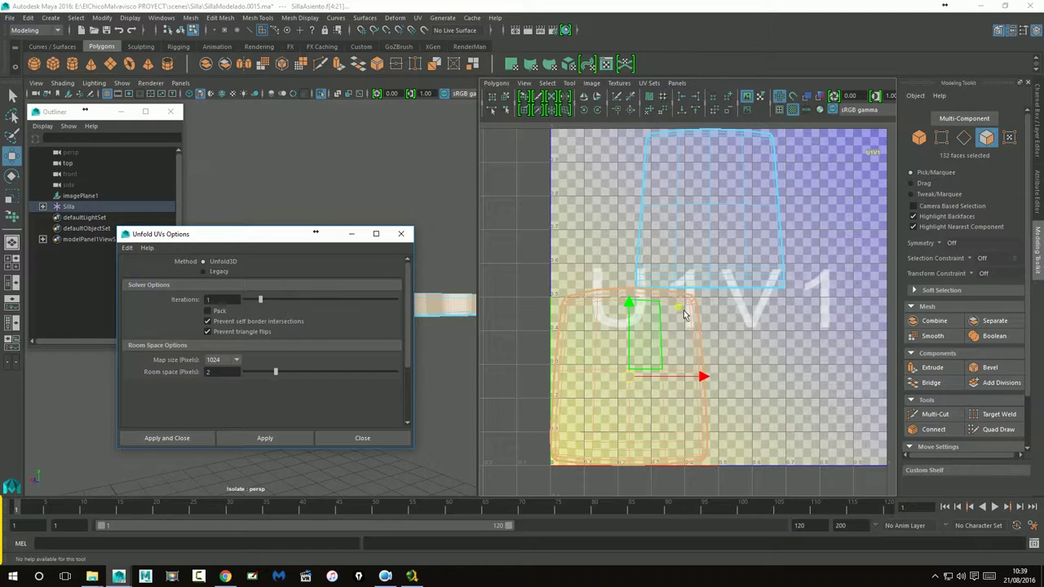
double_click(763, 237)
double_click(650, 376)
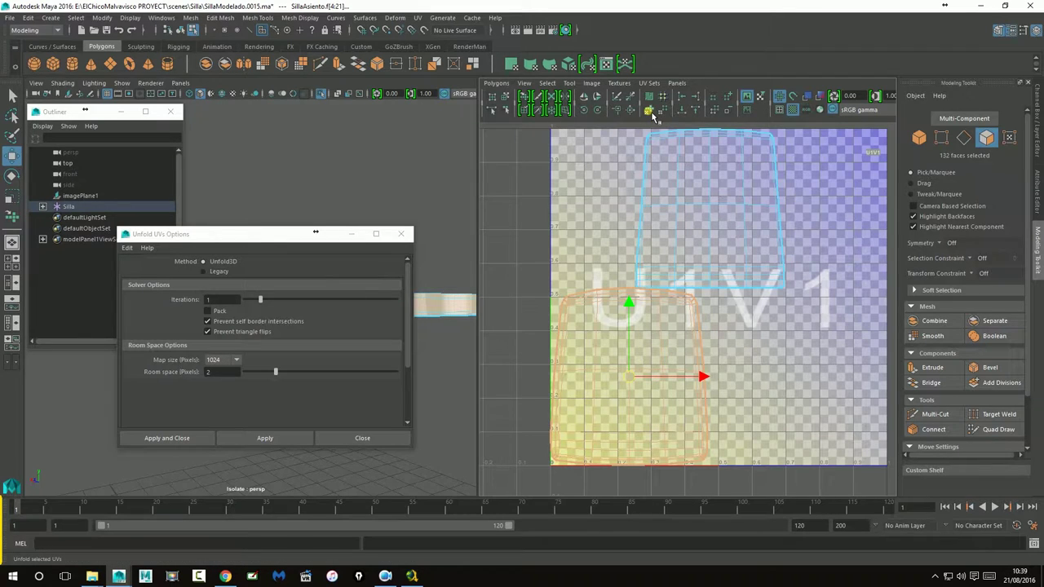
click(652, 115)
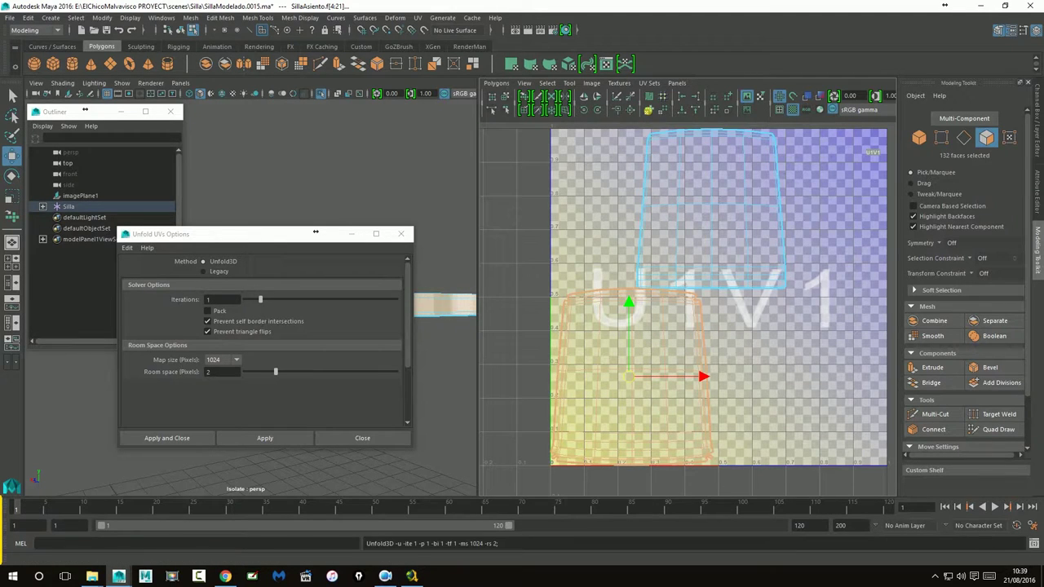
click(255, 440)
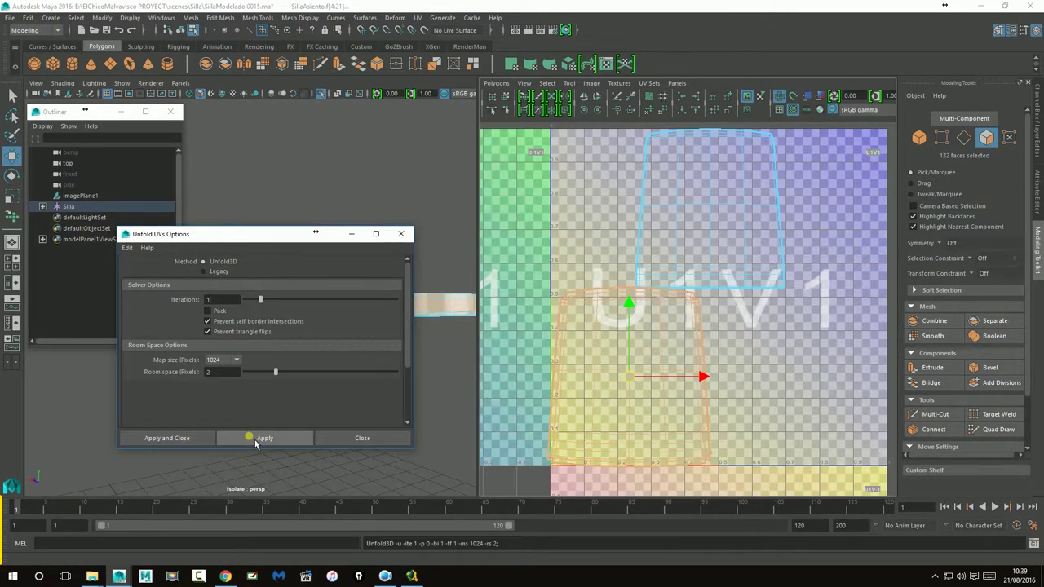
click(269, 434)
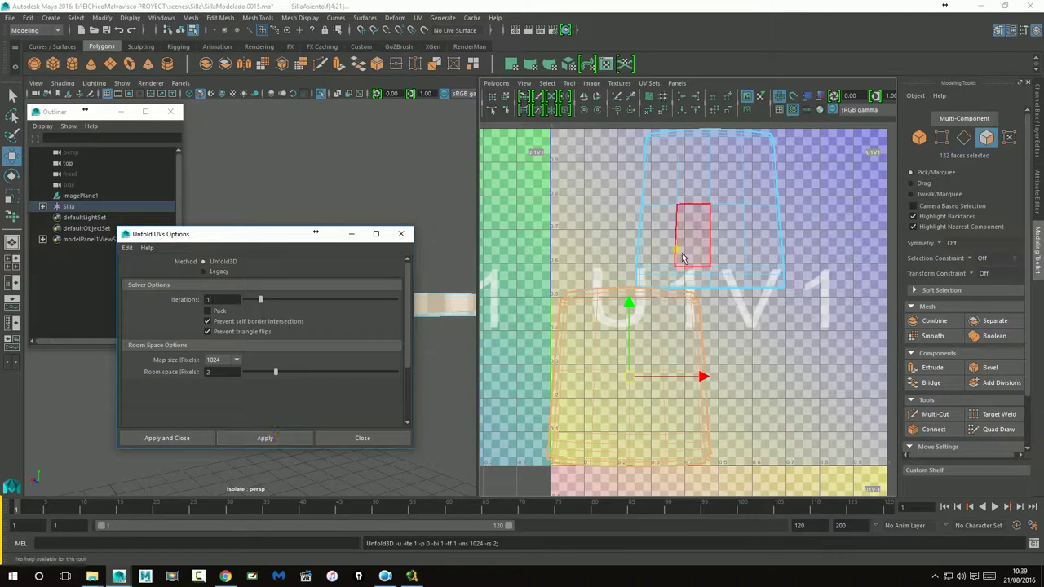
click(280, 438)
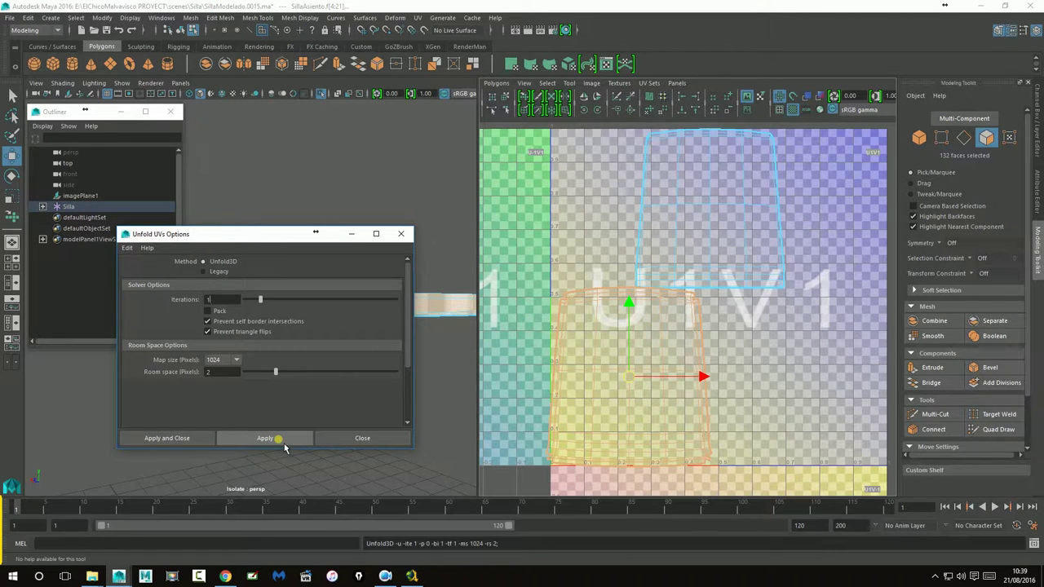
click(344, 439)
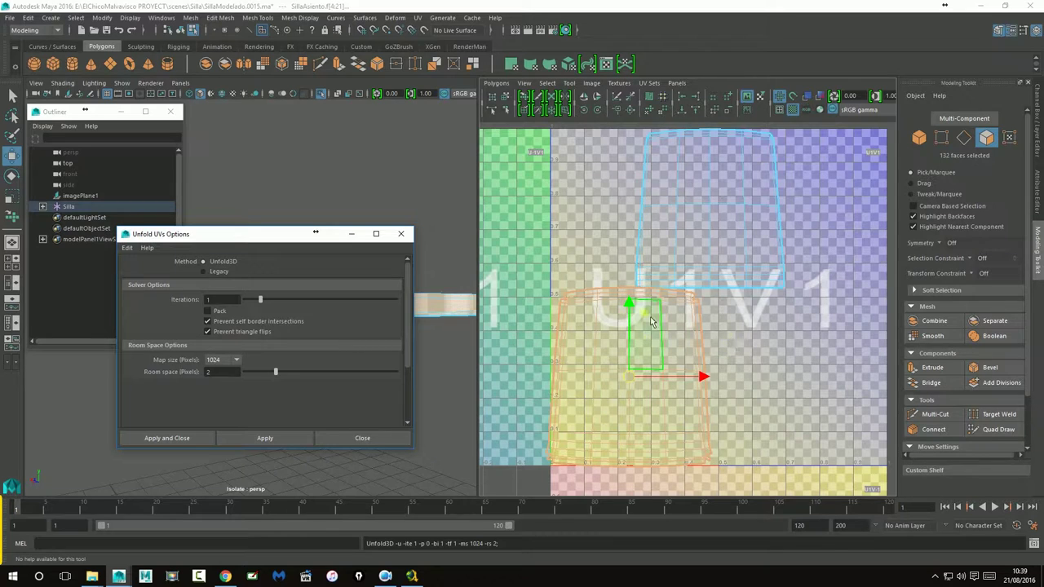
click(377, 441)
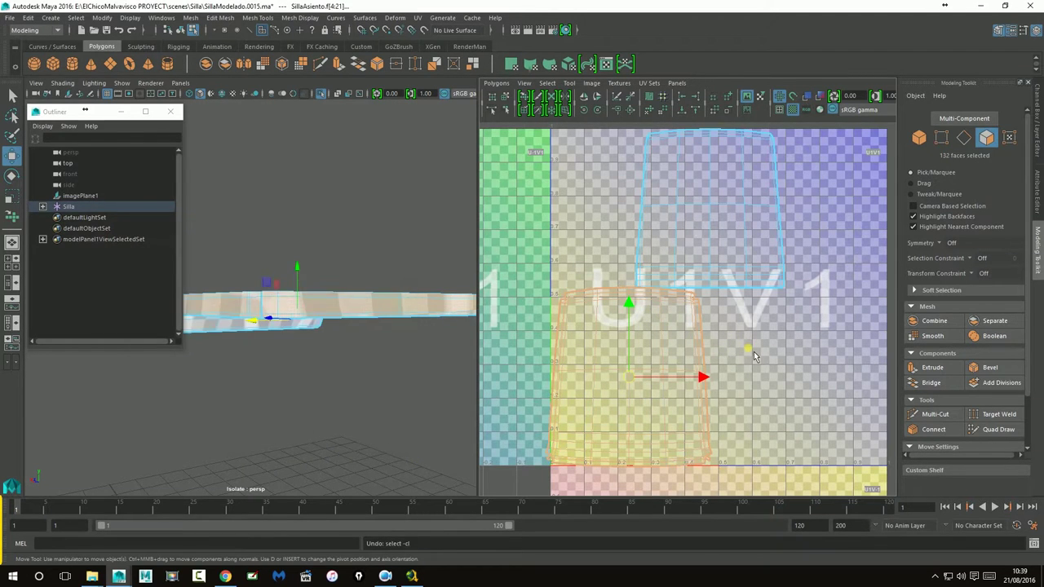
key(ctrl+z)
- Marquee-select the lower shell, unfold it, and close the Unfold options
click(754, 356)
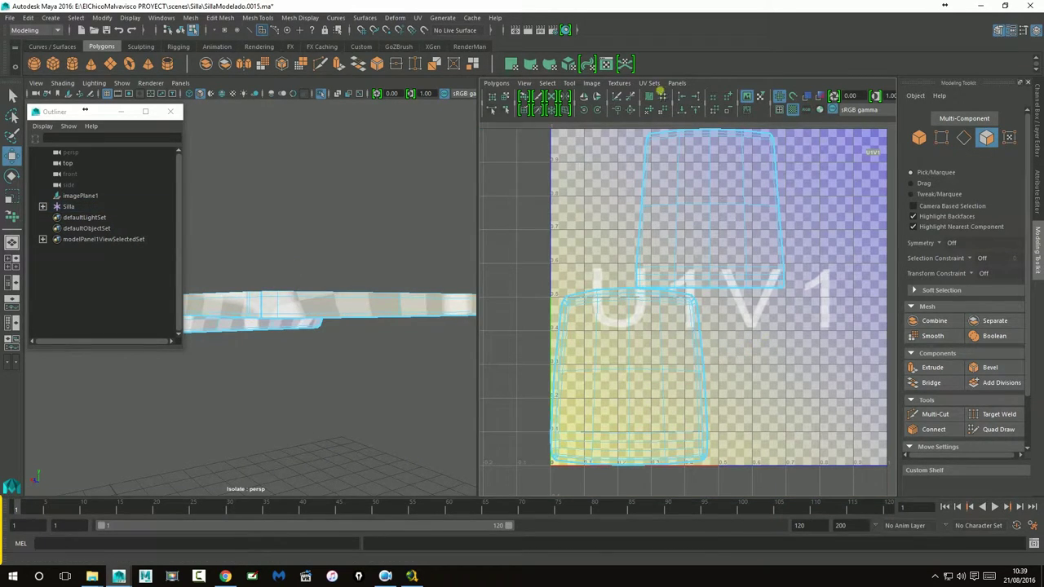
drag(629, 433, 663, 372)
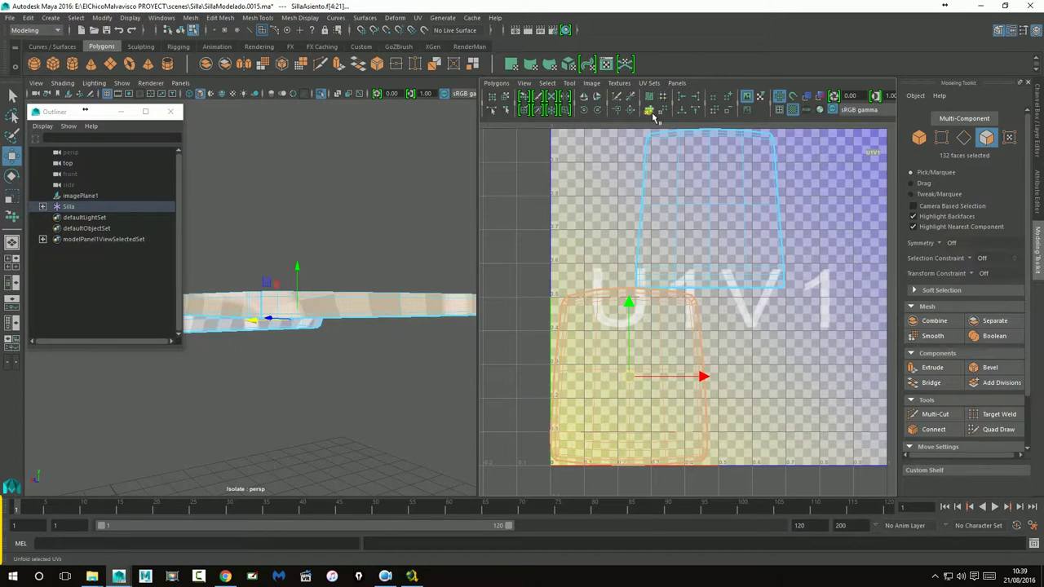
click(649, 111)
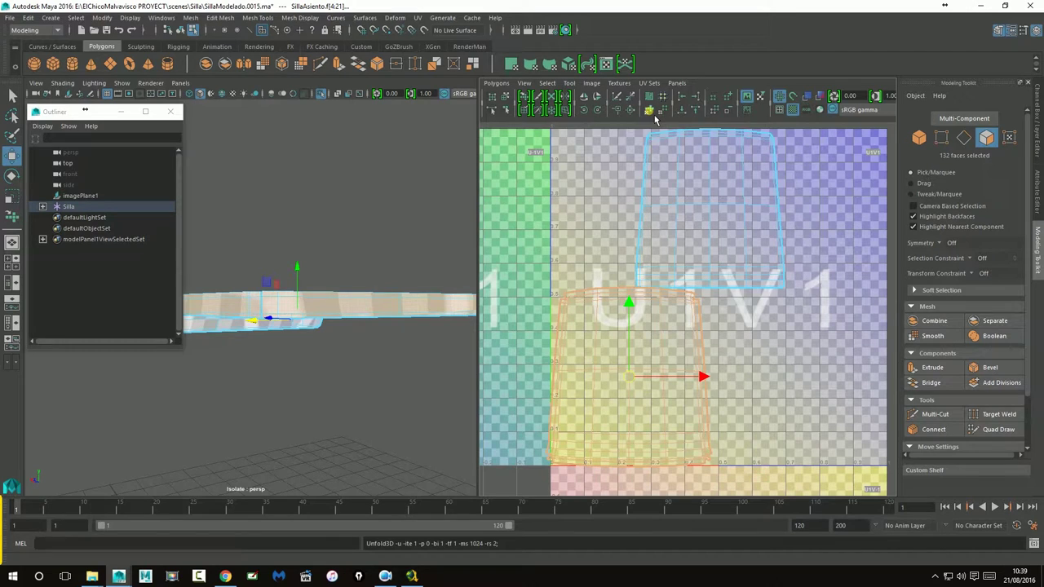
shift+click(650, 110)
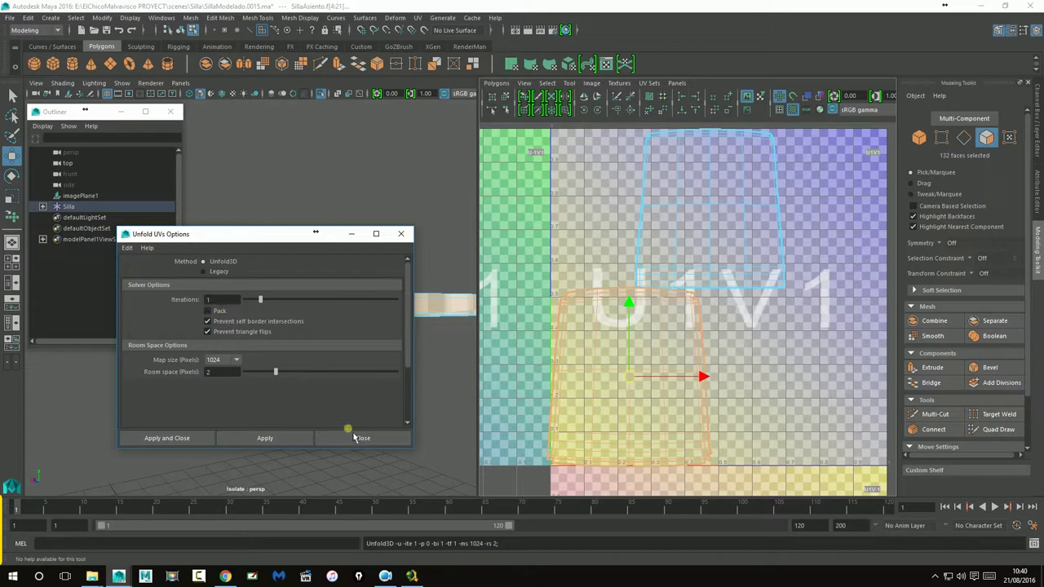
click(355, 438)
- Select the upper UV shell, show tiles beyond U1V1, and view the seat from above
click(693, 236)
alt+middle_drag(746, 227, 727, 314)
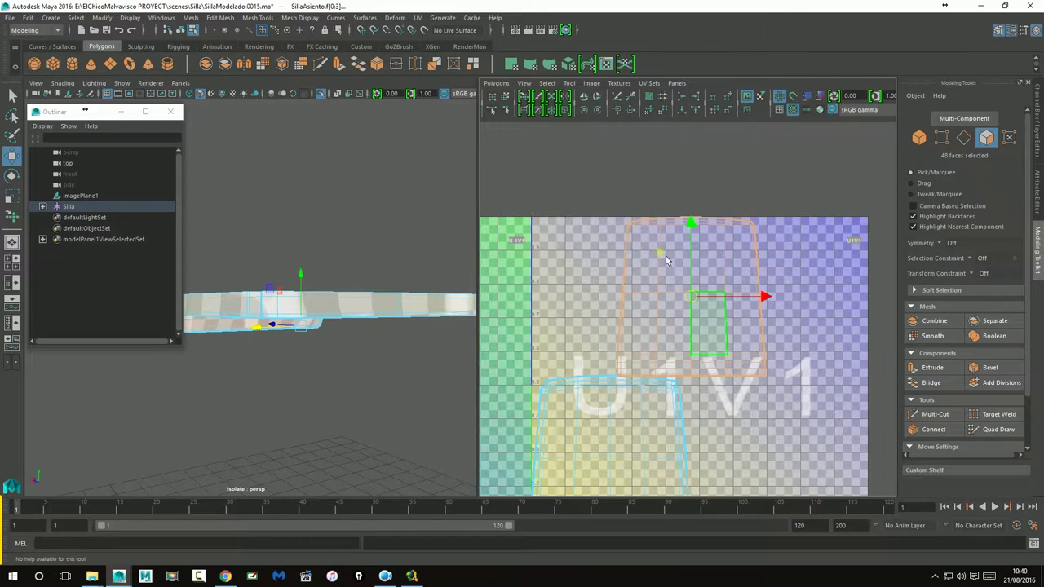
click(649, 111)
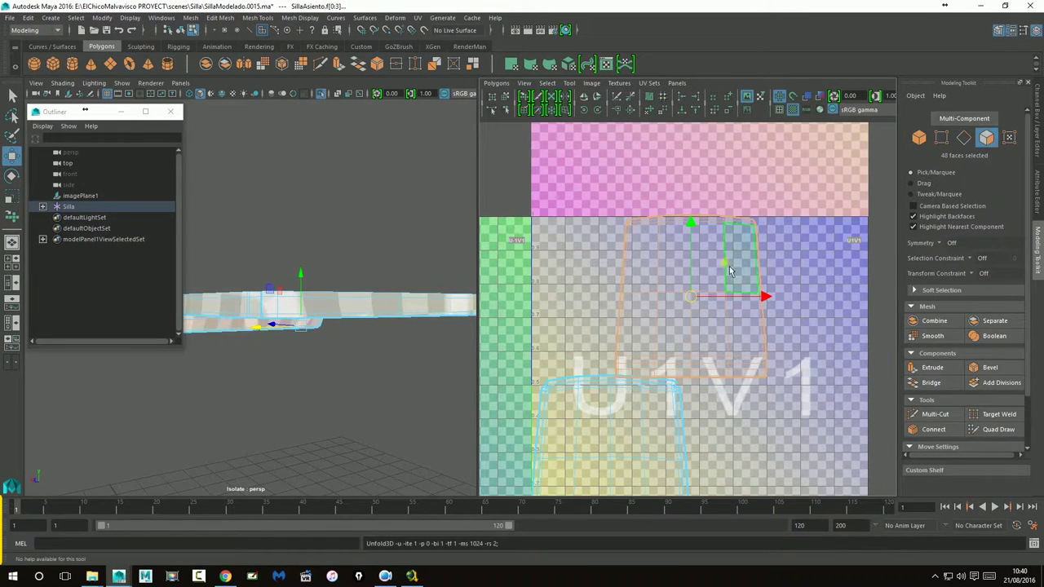
scroll(690, 308, down, 3)
scroll(688, 309, up, 3)
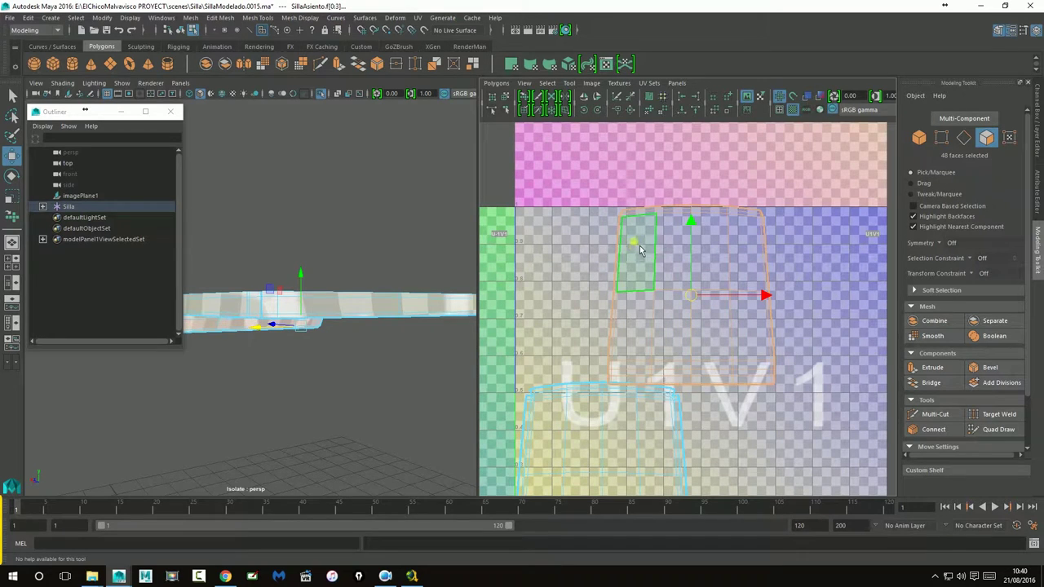
scroll(641, 232, down, 3)
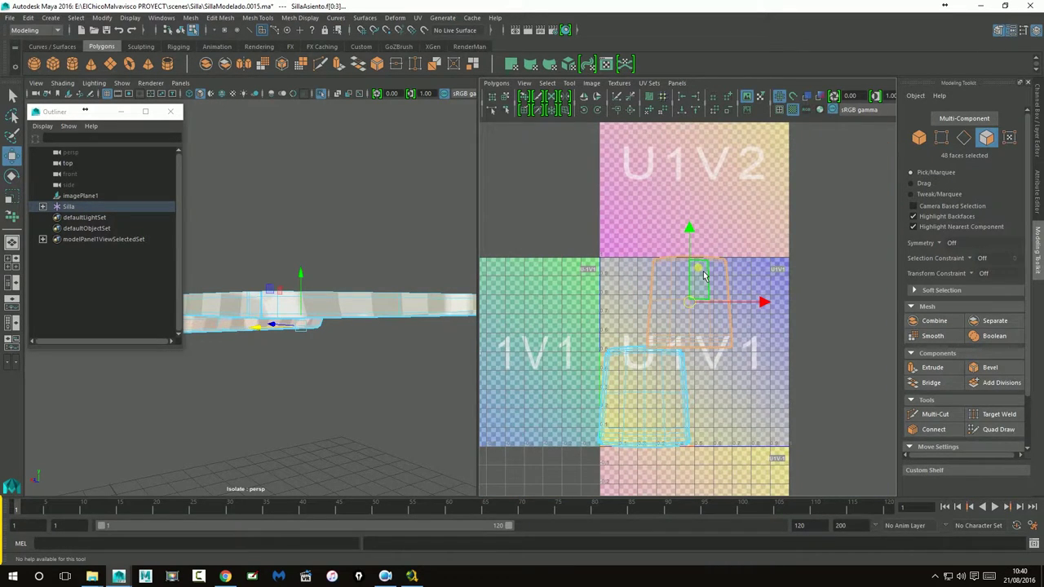
scroll(703, 271, up, 3)
scroll(704, 270, up, 2)
scroll(703, 271, down, 2)
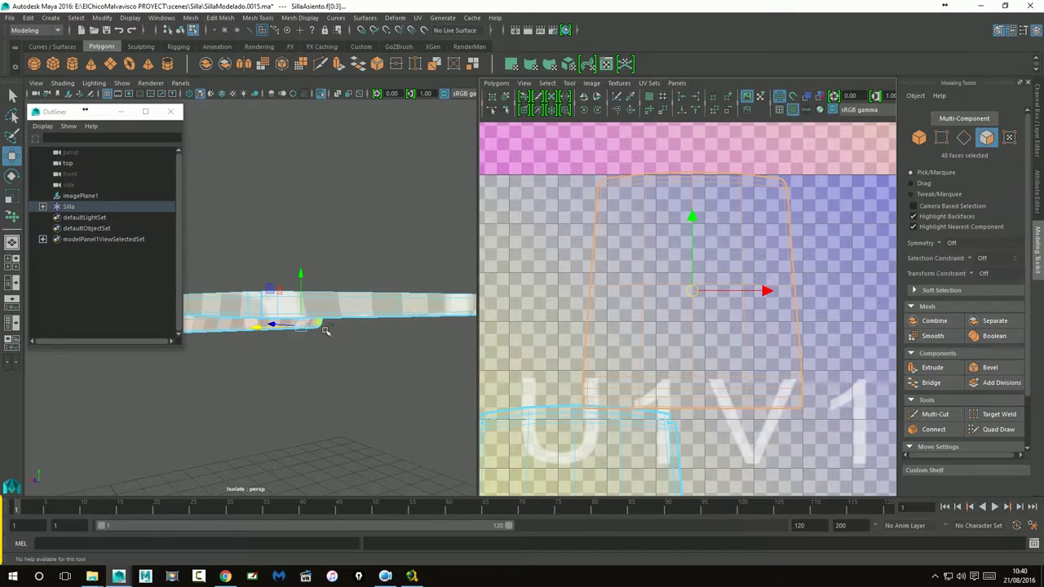
mouse_move(255, 257)
alt+mouse_down()
mouse_move(427, 308)
mouse_move(457, 343)
alt+mouse_up()
alt+middle_drag(624, 490, 667, 348)
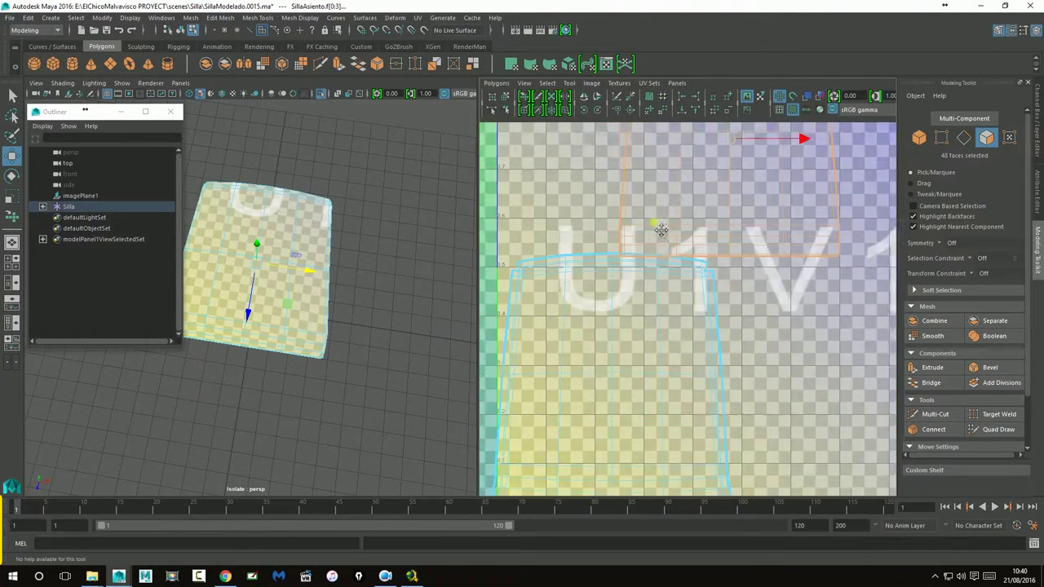
- Check a top edge of the shell, then return the seat to object mode with nothing selected
click(684, 230)
mouse_move(689, 225)
alt+middle_down()
mouse_move(681, 400)
mouse_move(702, 342)
alt+middle_up()
click(628, 239)
right_drag(292, 224, 343, 202)
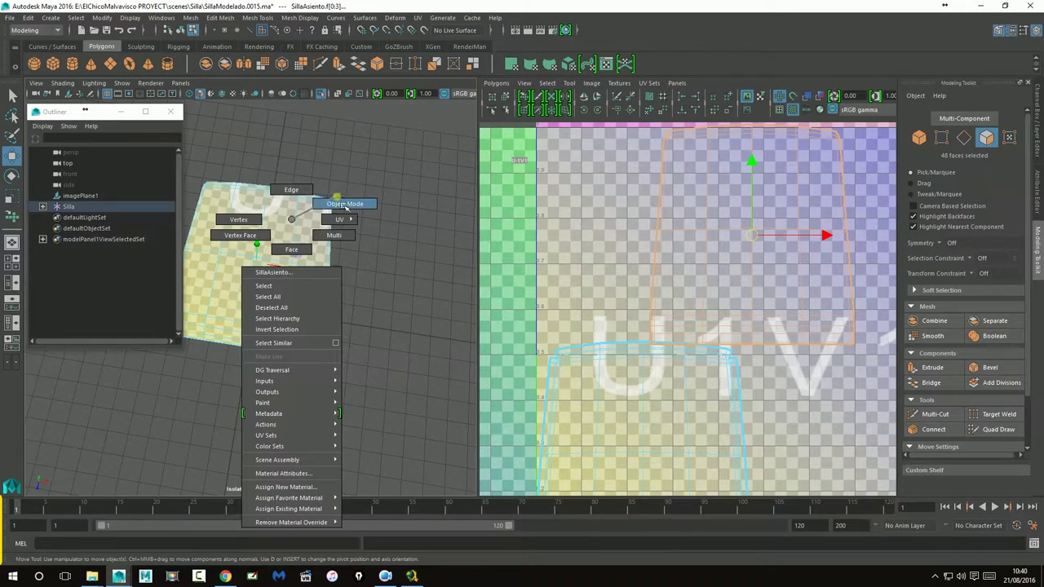
click(395, 291)
alt+drag(350, 380, 350, 343)
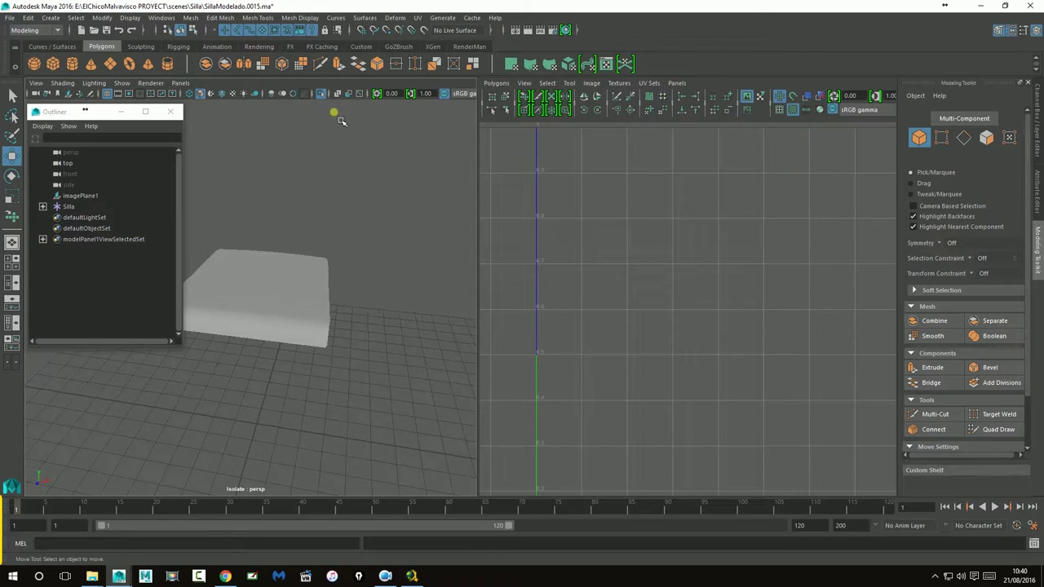
- Show the whole chair again and isolate the SillaPataL3 leg tube in the viewport
click(325, 94)
mouse_move(378, 282)
alt+mouse_down()
mouse_move(462, 308)
mouse_move(426, 319)
mouse_move(257, 310)
mouse_move(345, 332)
alt+mouse_up()
click(303, 322)
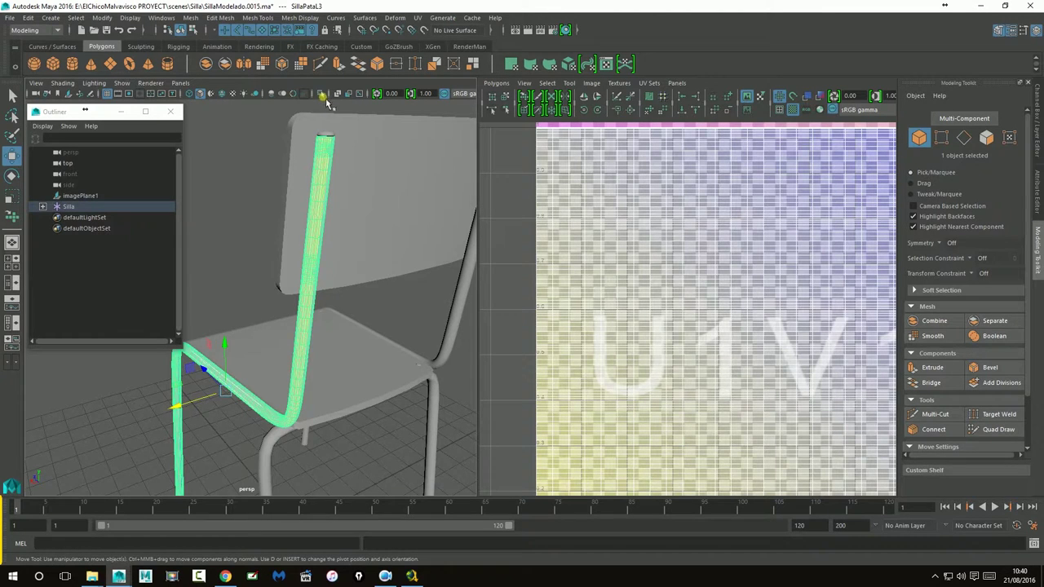
click(323, 94)
mouse_move(355, 240)
alt+mouse_down()
mouse_move(301, 329)
mouse_move(280, 329)
mouse_move(337, 364)
mouse_move(312, 303)
alt+mouse_up()
- Select all of the leg's UVs in the 0–1 tile of the UV Editor
key(space)
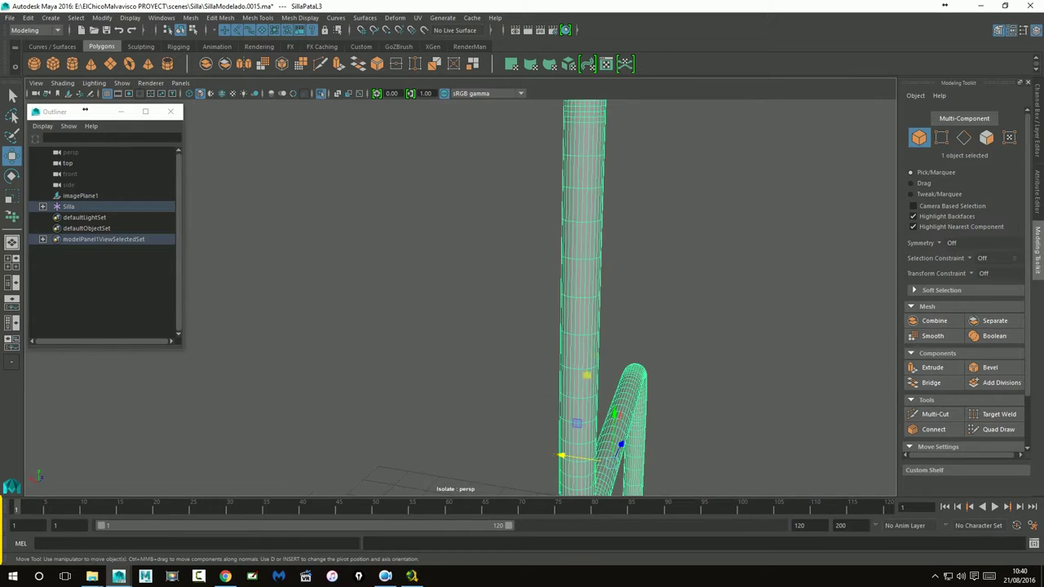
key(space)
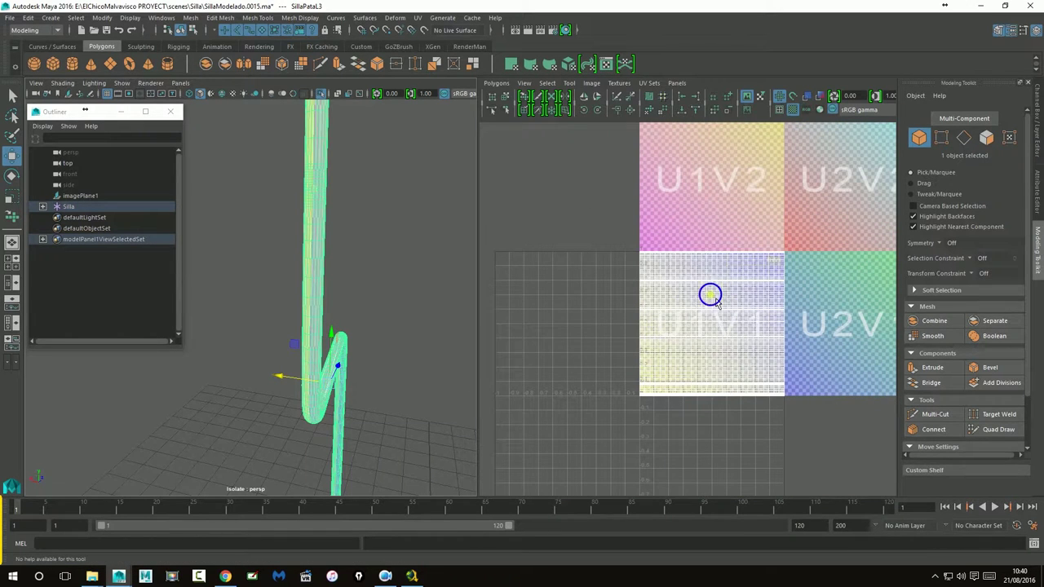
right_drag(711, 295, 618, 234)
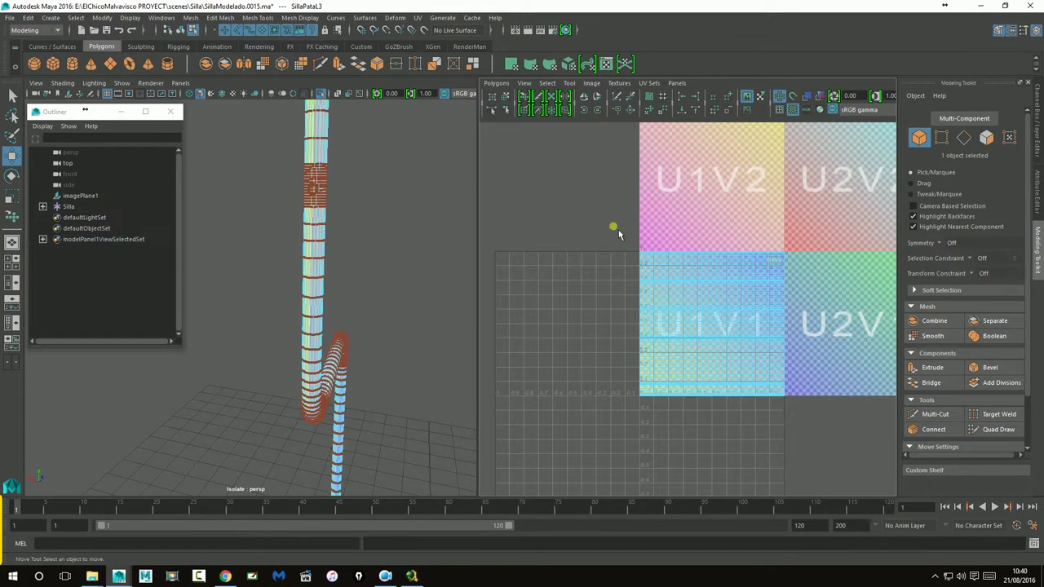
drag(619, 234, 792, 426)
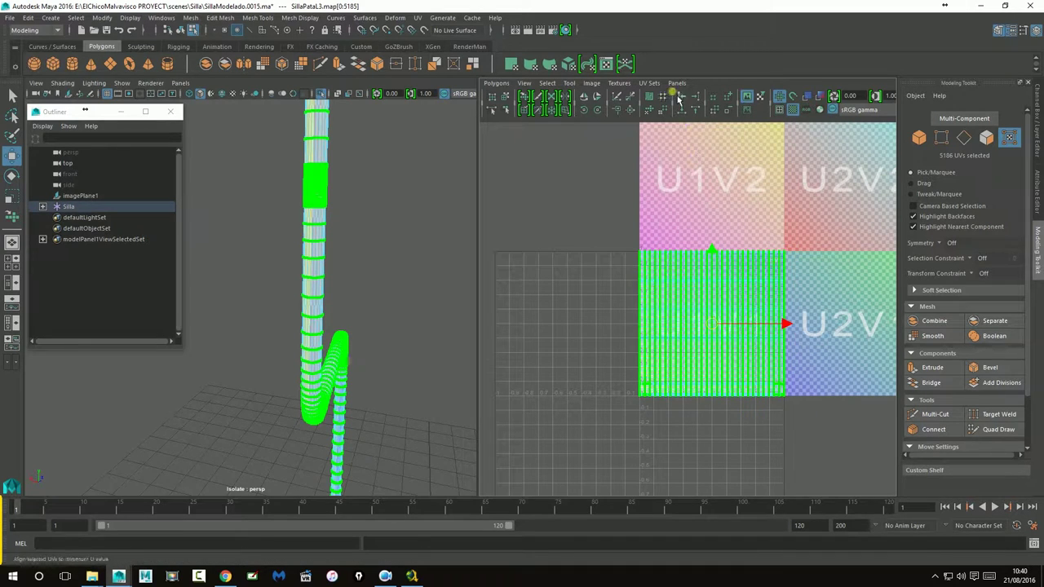
right_drag(718, 293, 739, 271)
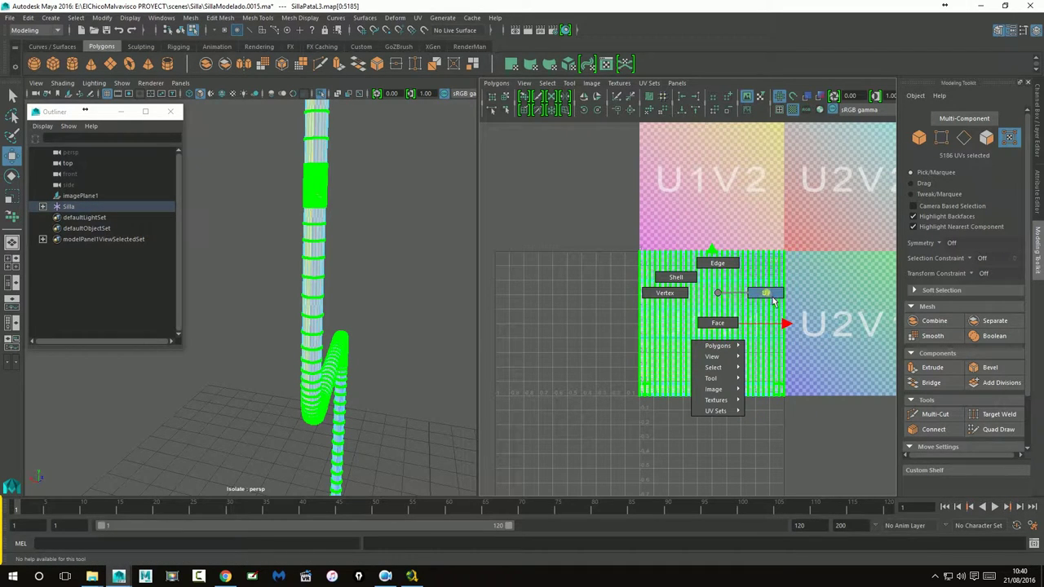
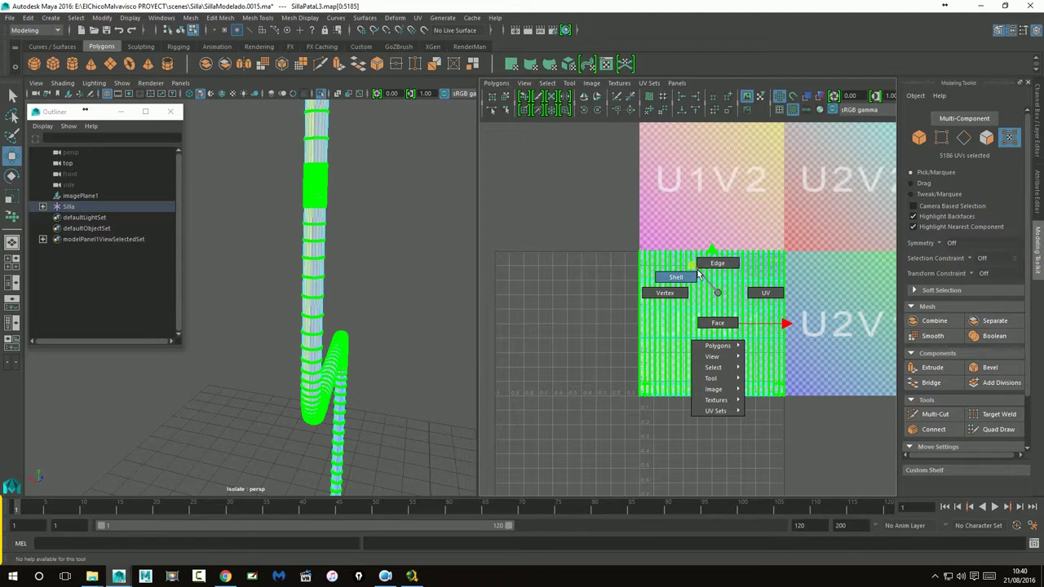
- Switch to edge mode and select the edges of one of the leg's UV shells
click(724, 273)
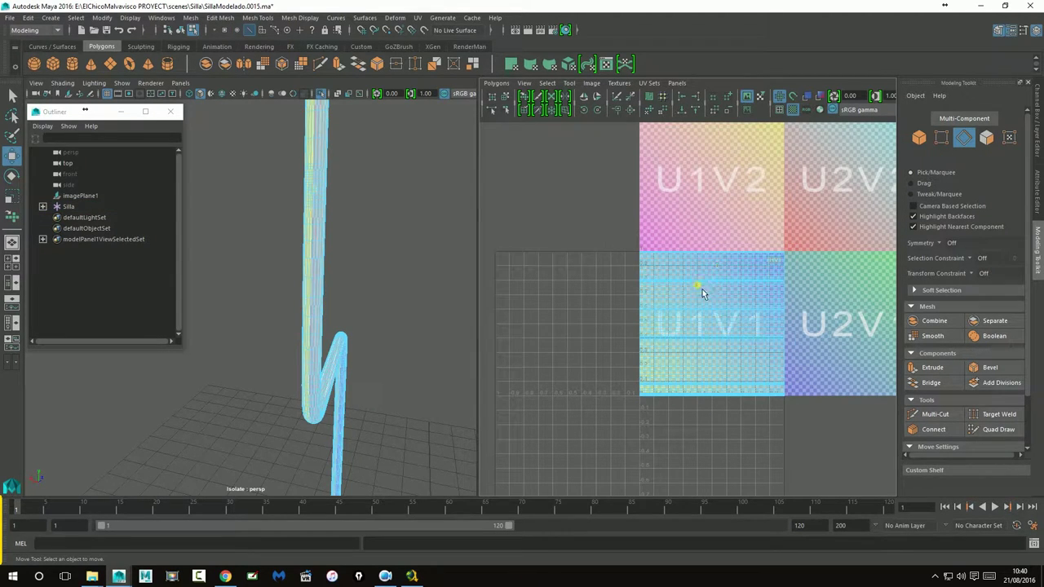
drag(673, 291, 832, 446)
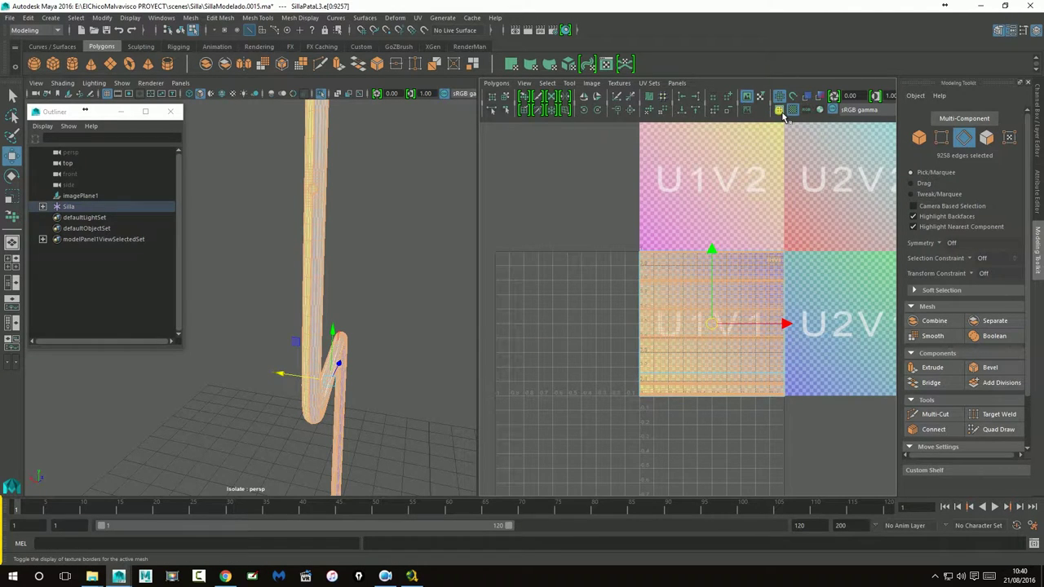
scroll(523, 241, down, 2)
mouse_move(333, 279)
alt+mouse_down()
mouse_move(350, 275)
mouse_move(326, 246)
mouse_move(359, 359)
mouse_move(359, 289)
mouse_move(387, 296)
mouse_move(417, 338)
alt+mouse_up()
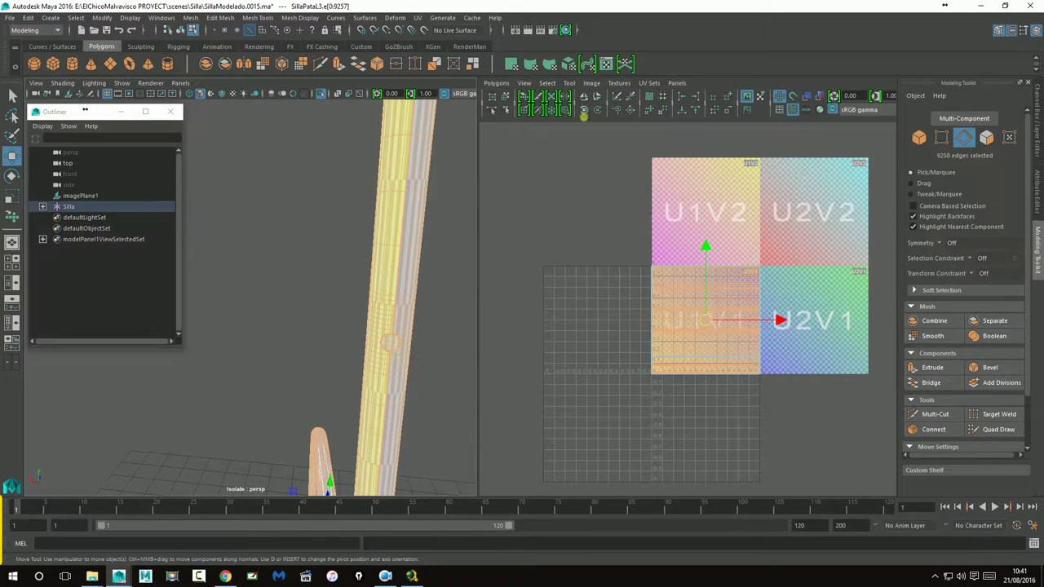
click(632, 113)
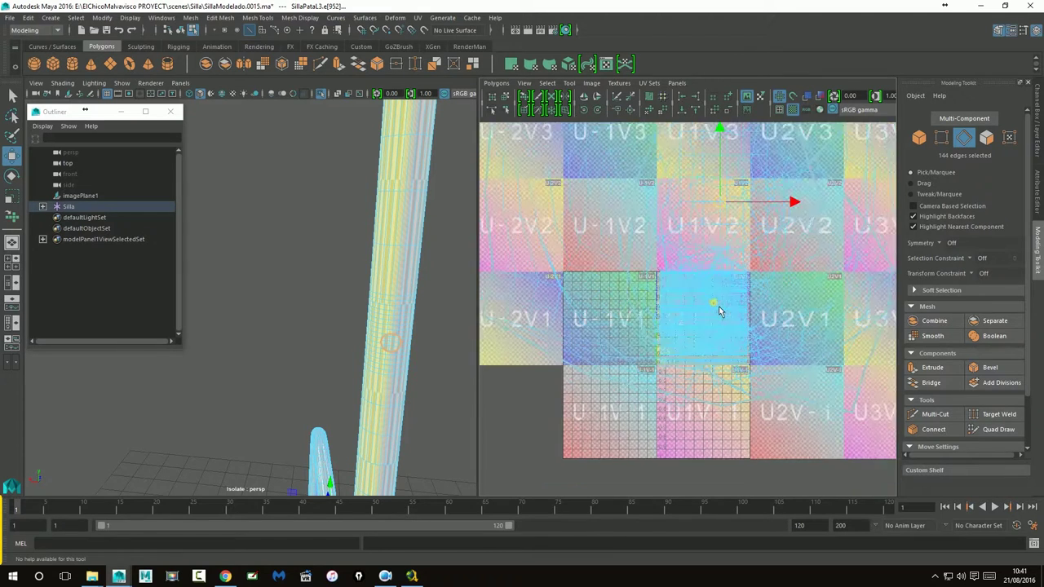
- Maximize the perspective view, hiding the UV Editor, close on the leg's hole
scroll(710, 269, down, 2)
scroll(707, 256, down, 1)
scroll(735, 342, down, 1)
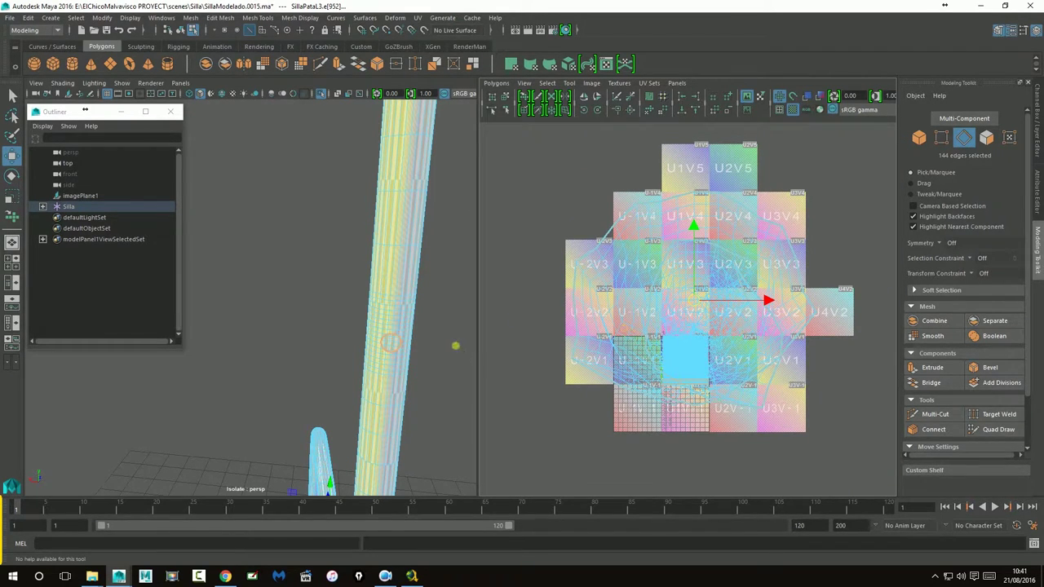
key(space)
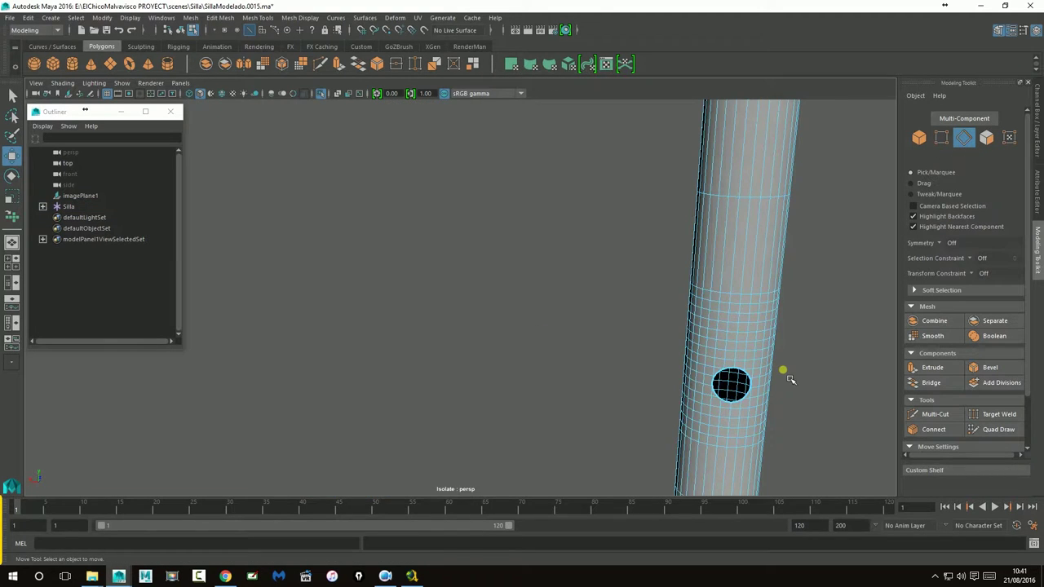
- Turn off smooth preview and select the edge loop around the cylinder's top rim
alt+middle_drag(791, 379, 757, 368)
scroll(751, 368, down, 3)
scroll(531, 327, down, 2)
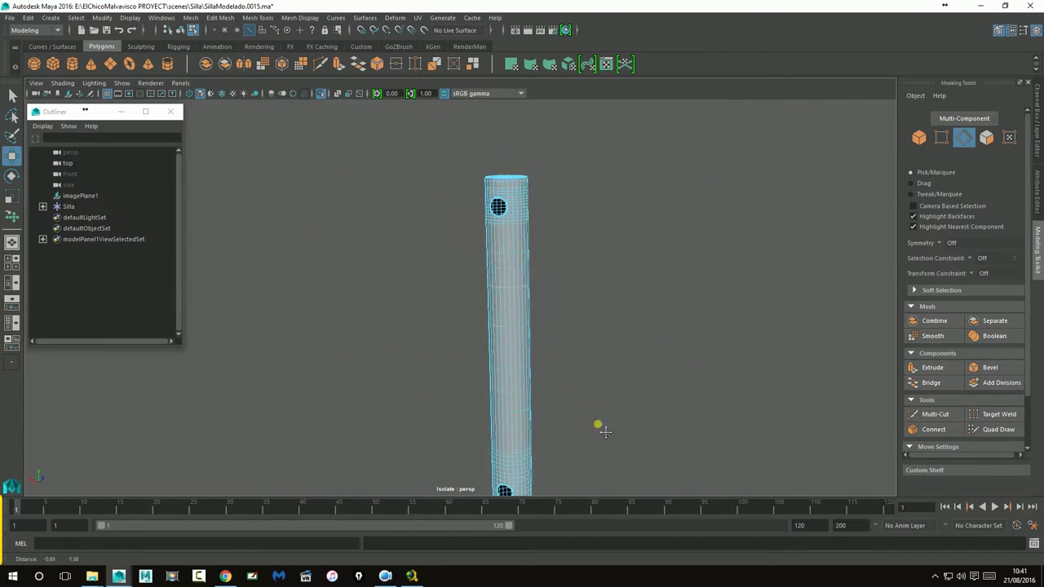
alt+drag(605, 432, 611, 373)
scroll(733, 389, up, 3)
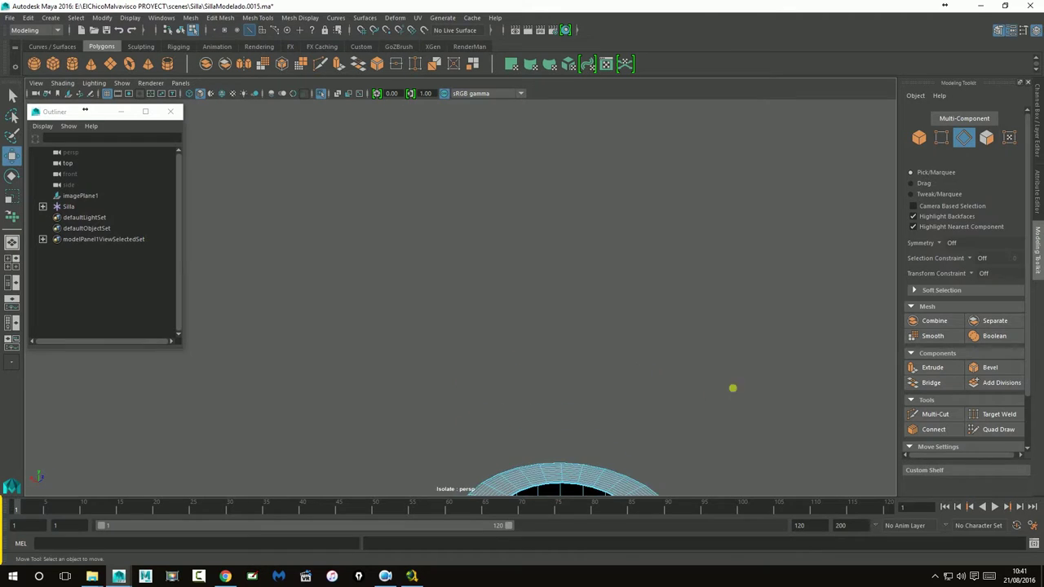
alt+drag(733, 388, 699, 368)
key(1)
double_click(618, 426)
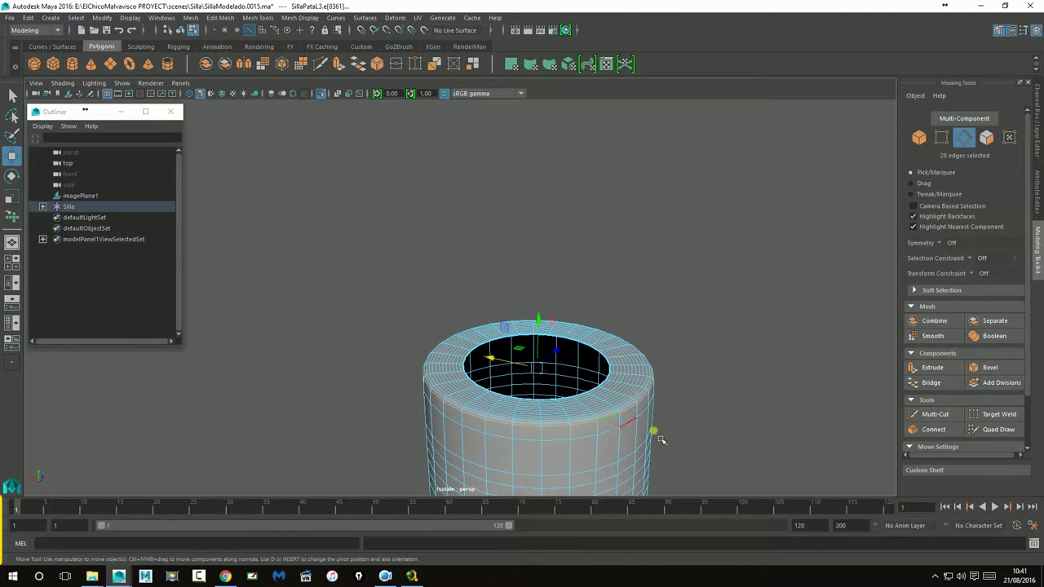
- Dock the UV Editor beside the perspective view again and frame the whole bent leg
shift+right_drag(648, 338, 620, 216)
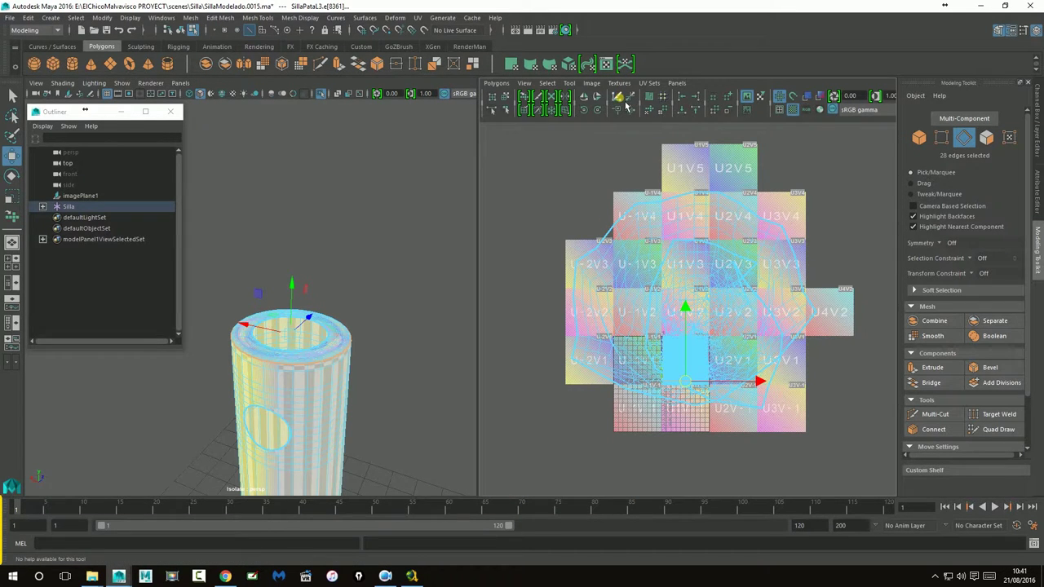
mouse_move(295, 385)
alt+mouse_down()
mouse_move(387, 392)
mouse_move(287, 296)
mouse_move(345, 420)
mouse_move(378, 274)
mouse_move(292, 367)
mouse_move(234, 345)
mouse_move(354, 354)
mouse_move(320, 295)
alt+mouse_up()
scroll(387, 392, up, 5)
scroll(324, 415, up, 3)
scroll(324, 416, up, 3)
scroll(325, 417, up, 3)
scroll(325, 416, down, 5)
scroll(359, 354, up, 3)
scroll(339, 354, down, 3)
scroll(317, 222, up, 3)
scroll(355, 450, up, 2)
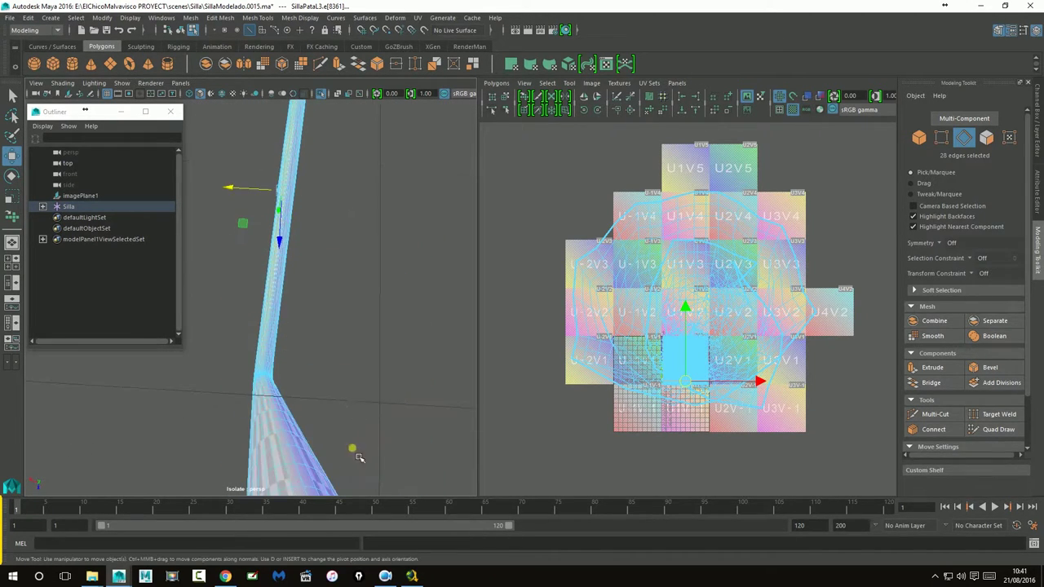
scroll(354, 411, down, 4)
- Add the full edge loop around the seat ring to the selection
alt+drag(354, 410, 308, 308)
click(310, 327)
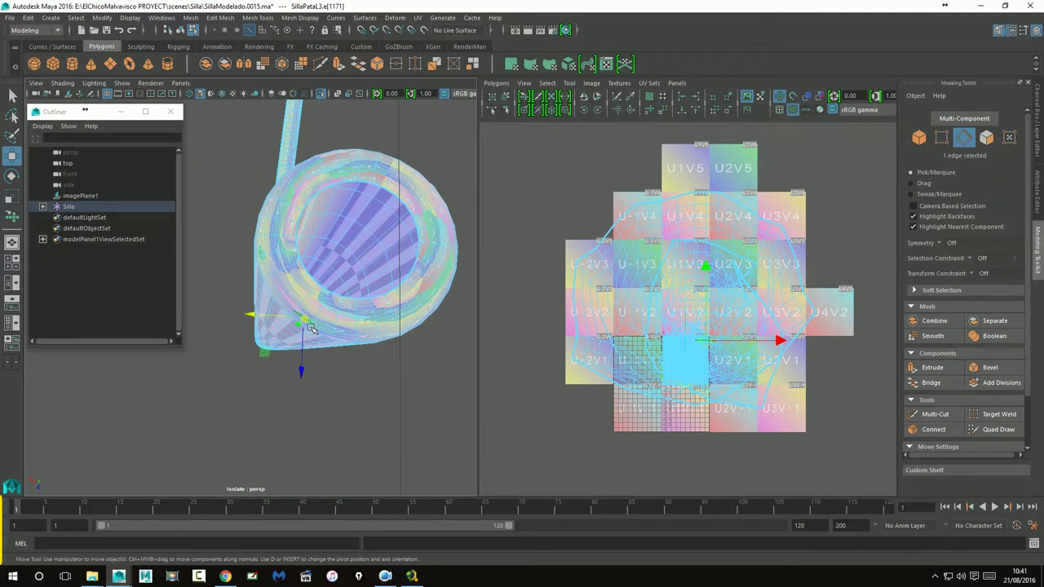
scroll(327, 328, up, 5)
scroll(351, 334, up, 1)
scroll(318, 343, down, 6)
scroll(306, 349, down, 1)
mouse_move(325, 353)
alt+mouse_down()
mouse_move(356, 289)
mouse_move(364, 353)
alt+mouse_up()
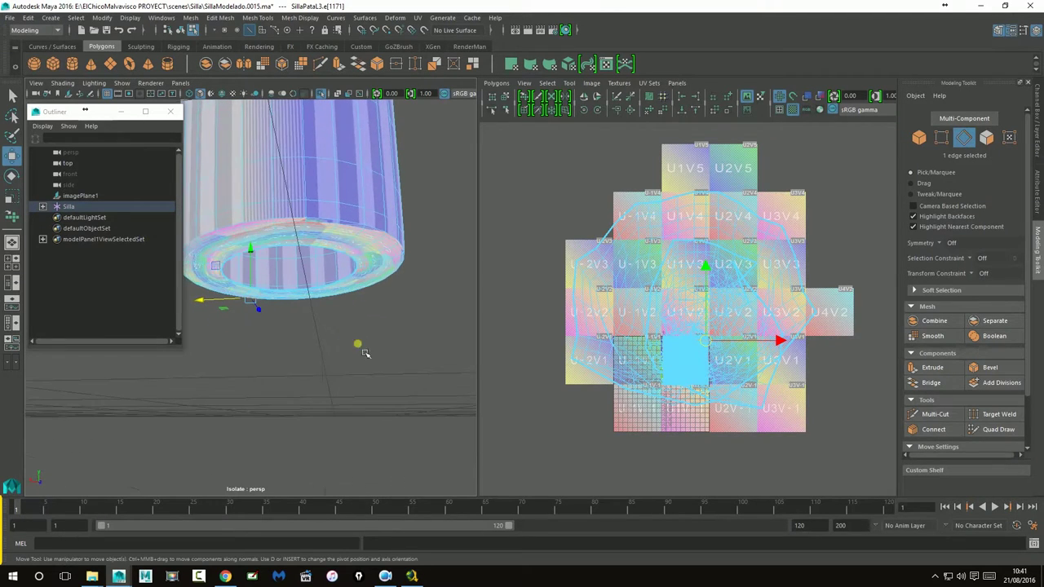
double_click(362, 231)
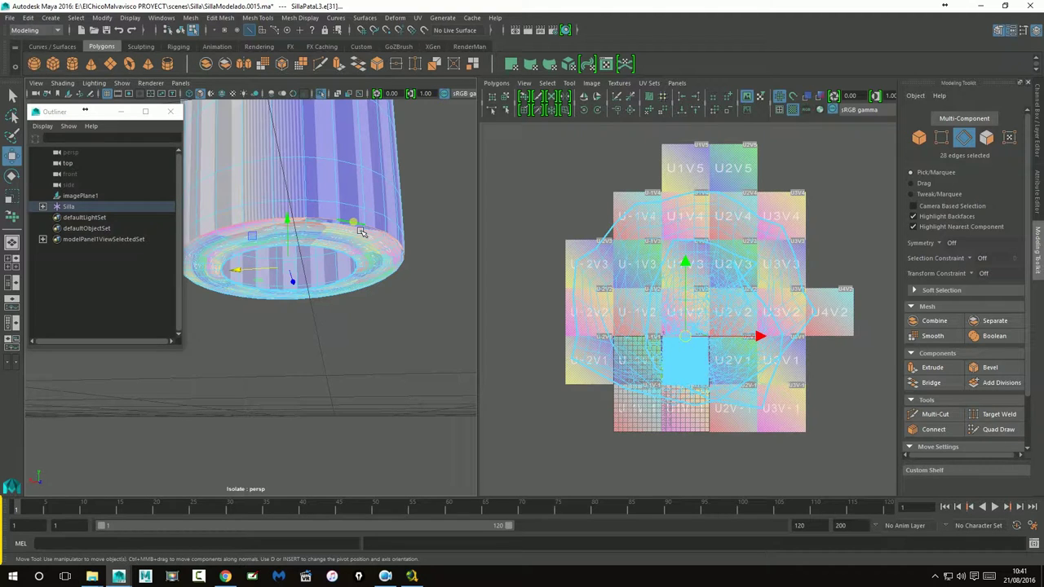
- Frame the whole zig-zag leg and pick an edge at its top
click(625, 99)
mouse_move(377, 246)
alt+mouse_down()
mouse_move(317, 258)
mouse_move(361, 263)
mouse_move(193, 275)
mouse_move(411, 410)
mouse_move(390, 342)
mouse_move(384, 455)
alt+mouse_up()
alt+right_drag(399, 315, 280, 334)
mouse_move(280, 334)
alt+mouse_down()
mouse_move(299, 326)
mouse_move(281, 329)
mouse_move(342, 373)
mouse_move(307, 363)
alt+mouse_up()
alt+right_drag(307, 363, 369, 362)
scroll(288, 310, up, 2)
scroll(342, 305, up, 4)
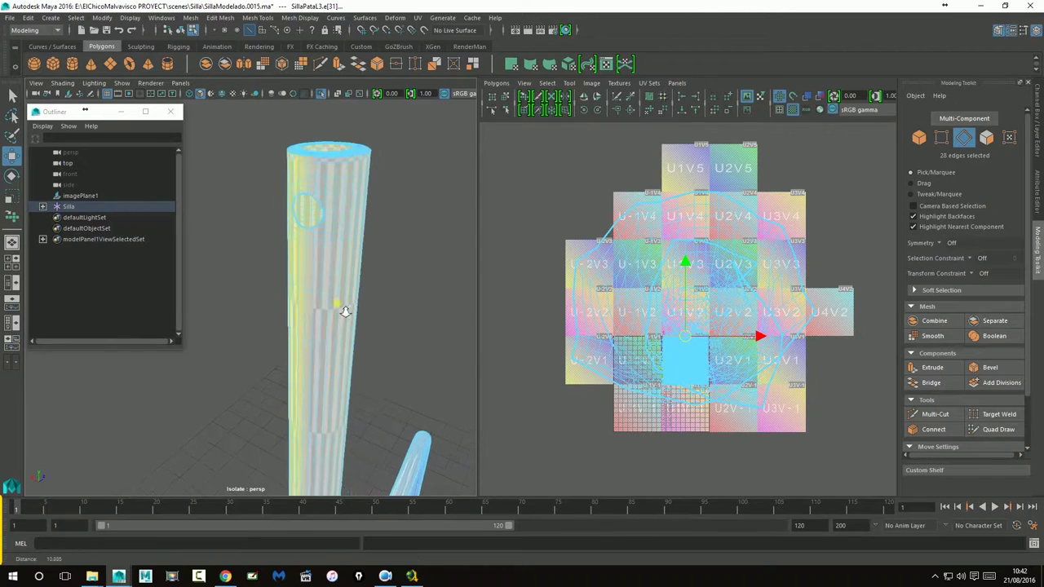
click(389, 161)
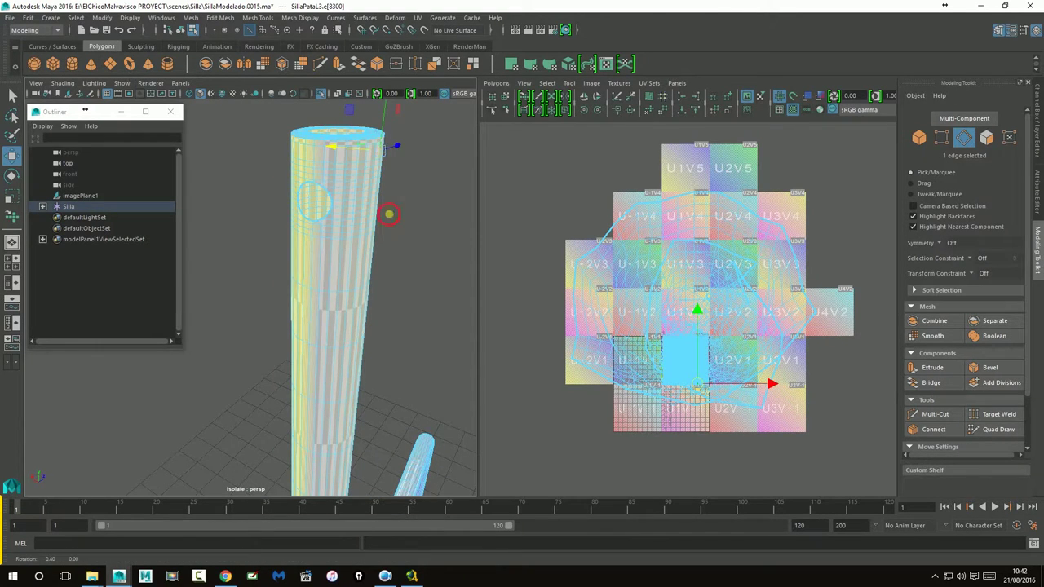
- Extend the selection along the leg to the full 164-edge seam
scroll(388, 216, up, 3)
scroll(389, 222, up, 3)
scroll(396, 238, down, 2)
scroll(296, 247, down, 3)
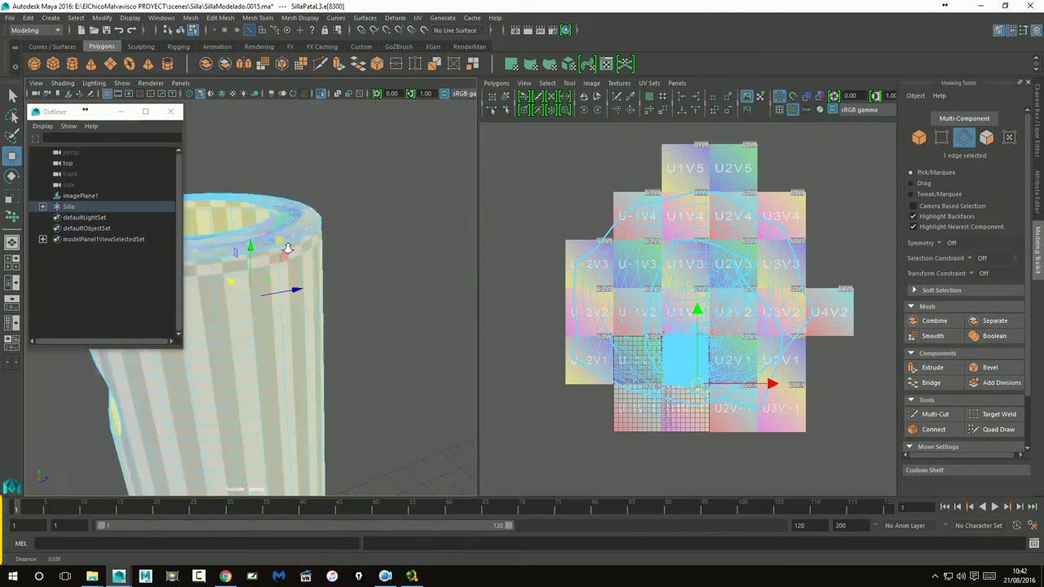
scroll(307, 261, down, 2)
scroll(319, 270, down, 1)
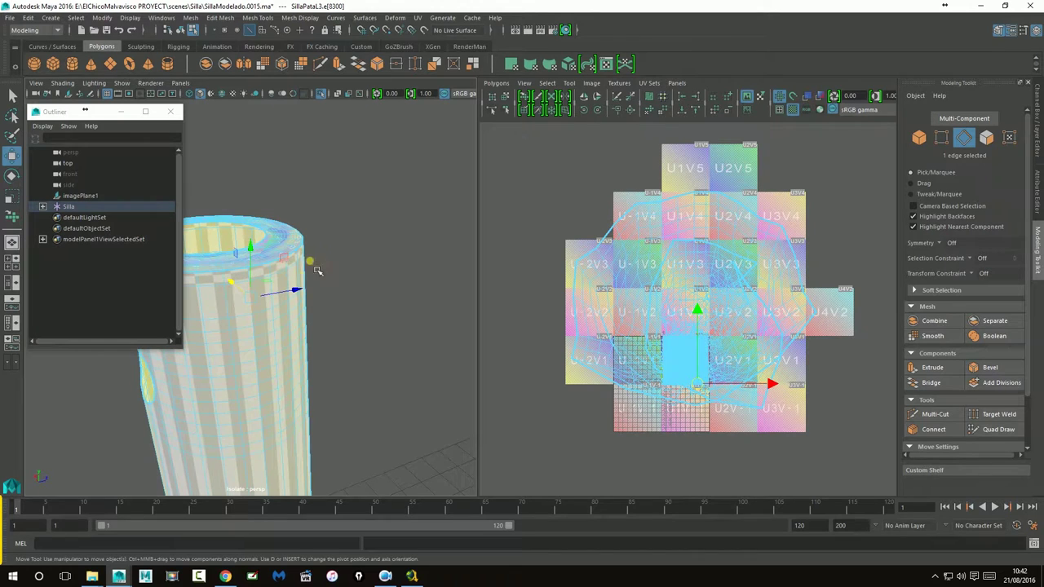
double_click(263, 328)
mouse_move(269, 317)
alt+mouse_down()
mouse_move(344, 348)
mouse_move(299, 338)
alt+mouse_up()
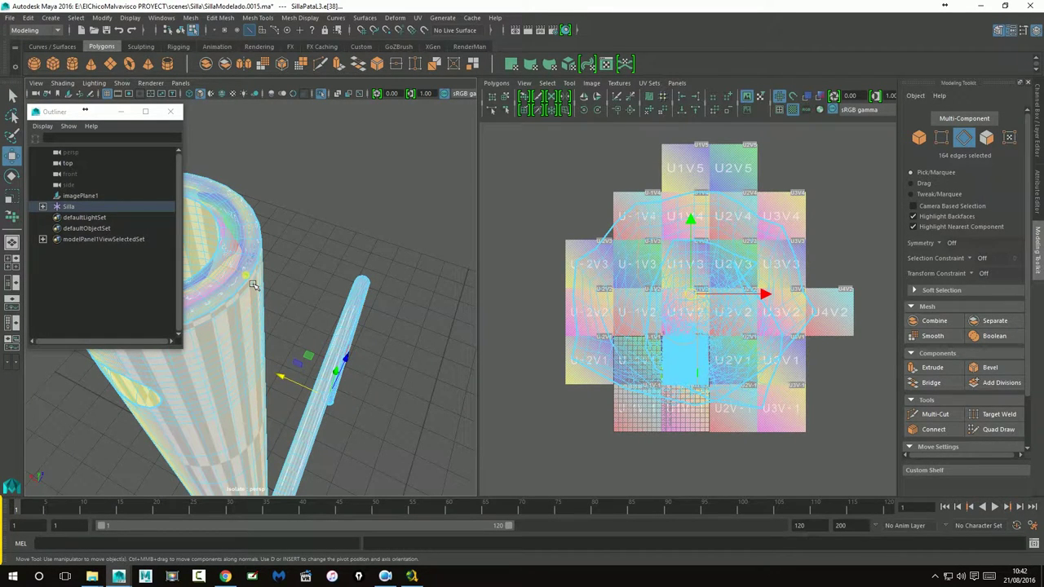
scroll(310, 306, down, 2)
scroll(326, 303, down, 1)
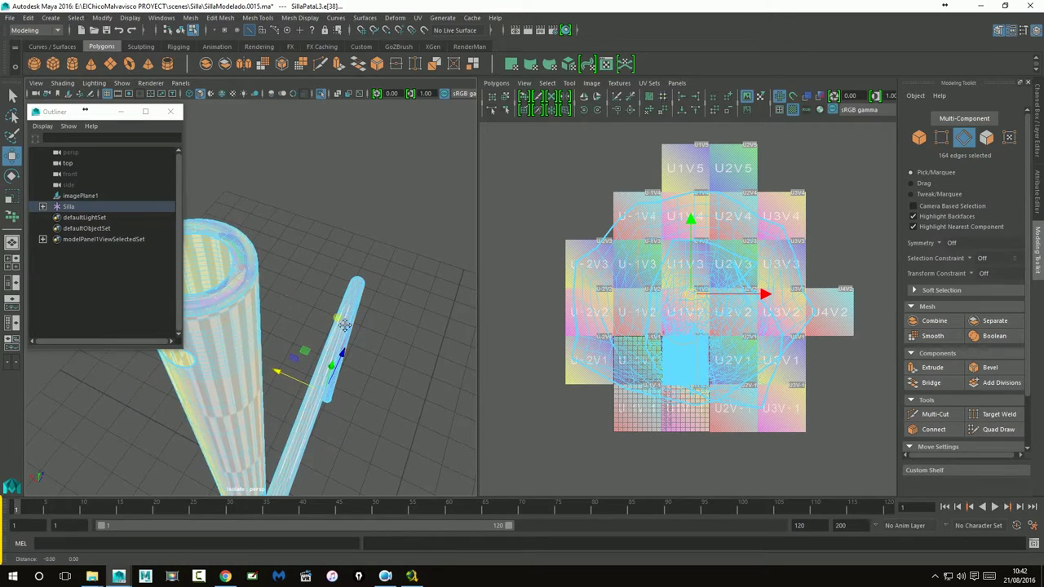
scroll(351, 299, down, 2)
scroll(369, 296, down, 2)
scroll(370, 296, down, 1)
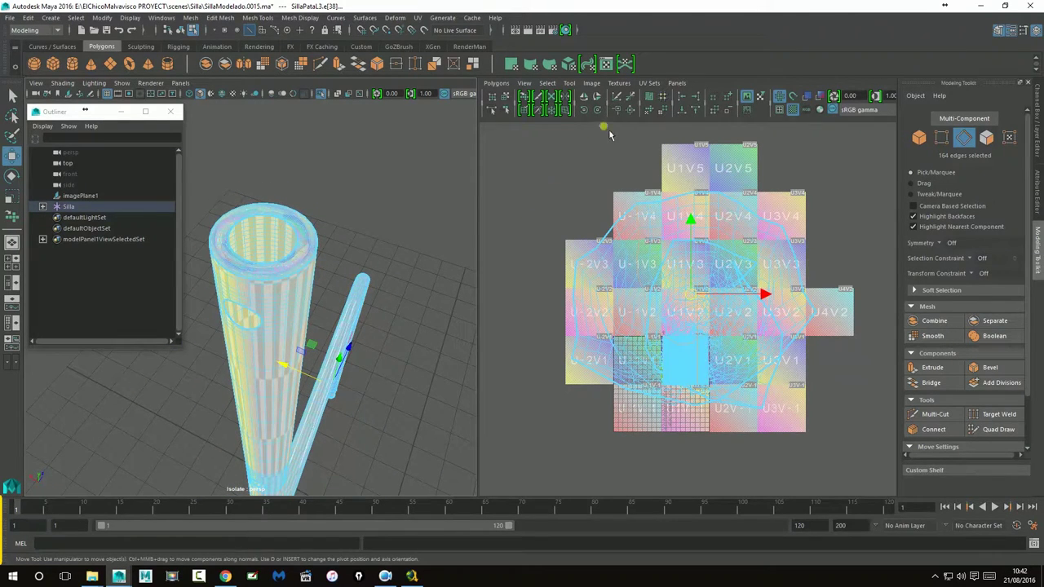
- Select all of the leg's UVs and unfold them
scroll(647, 266, down, 2)
drag(545, 174, 813, 450)
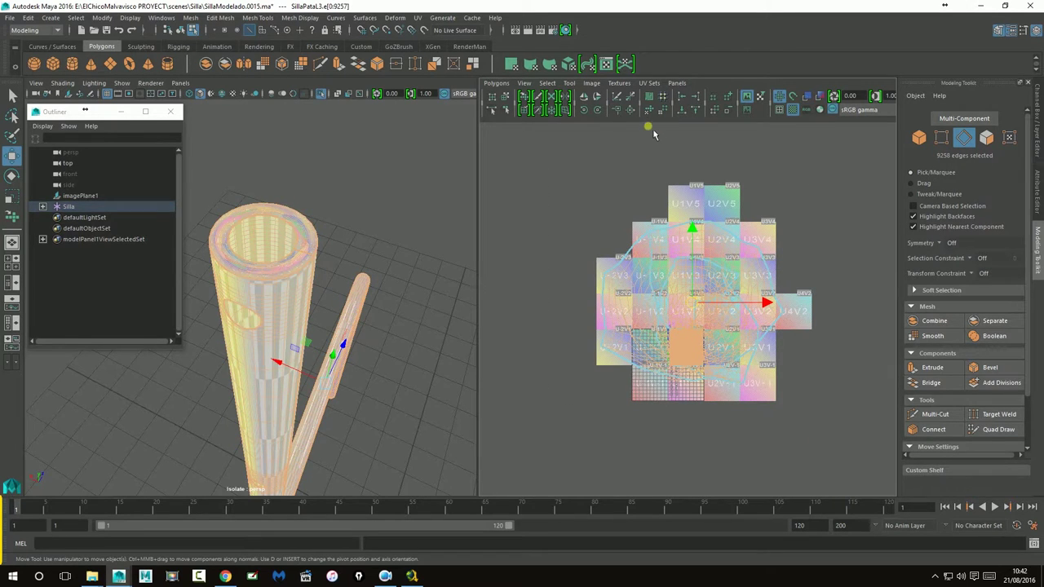
click(649, 109)
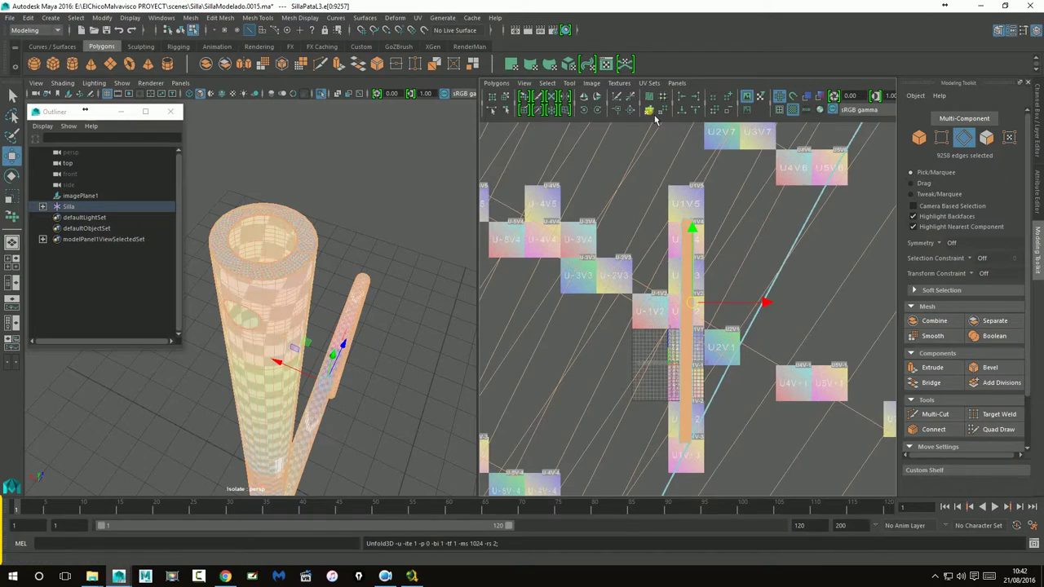
scroll(715, 307, down, 2)
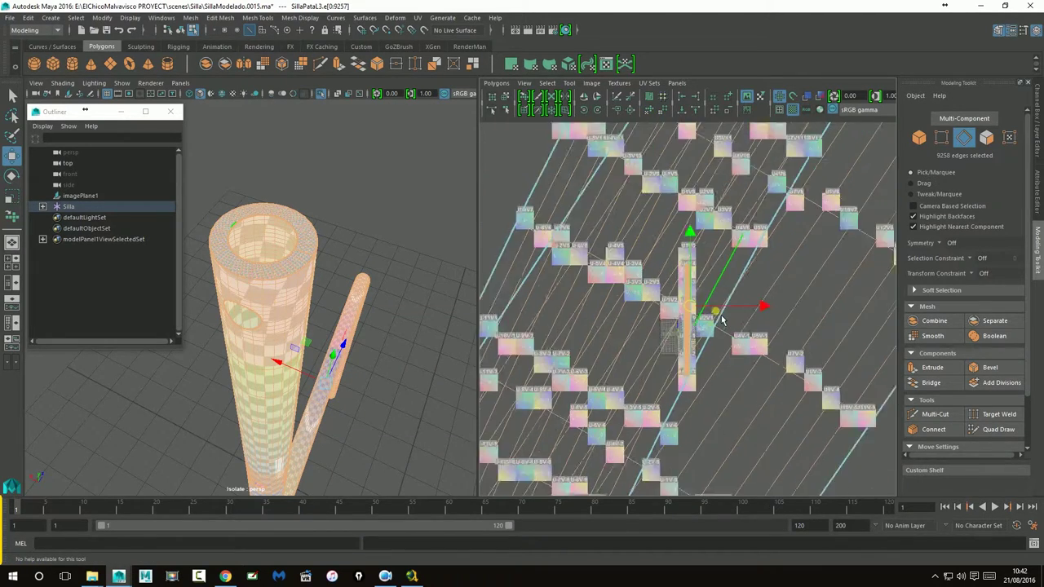
scroll(716, 306, down, 2)
scroll(716, 307, down, 2)
- Lay out the unfolded leg shells inside the 0–1 UV tile and centre the view on it
click(649, 97)
scroll(695, 383, up, 2)
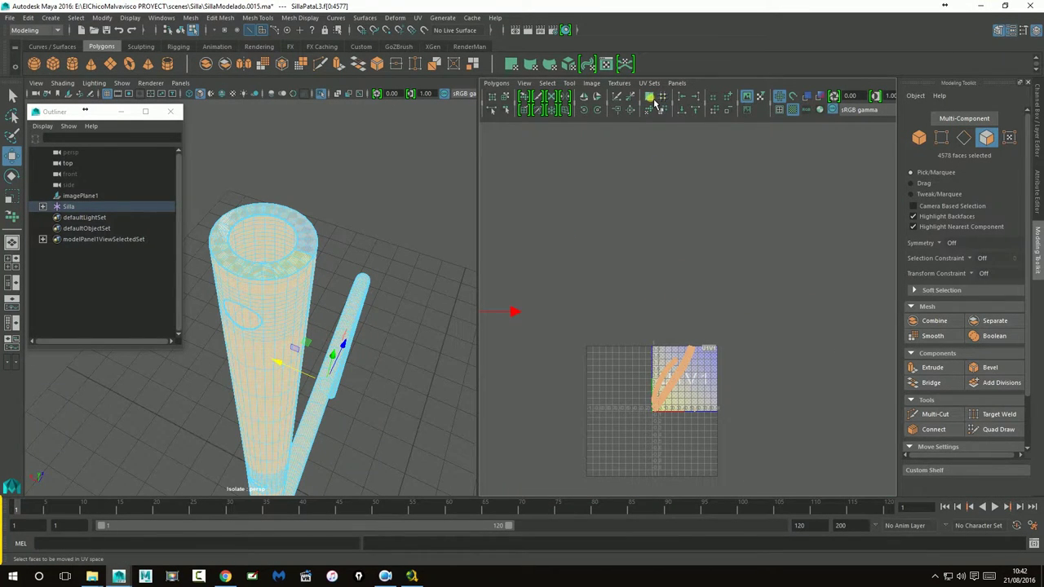
scroll(734, 402, up, 2)
scroll(734, 404, up, 2)
scroll(727, 326, up, 2)
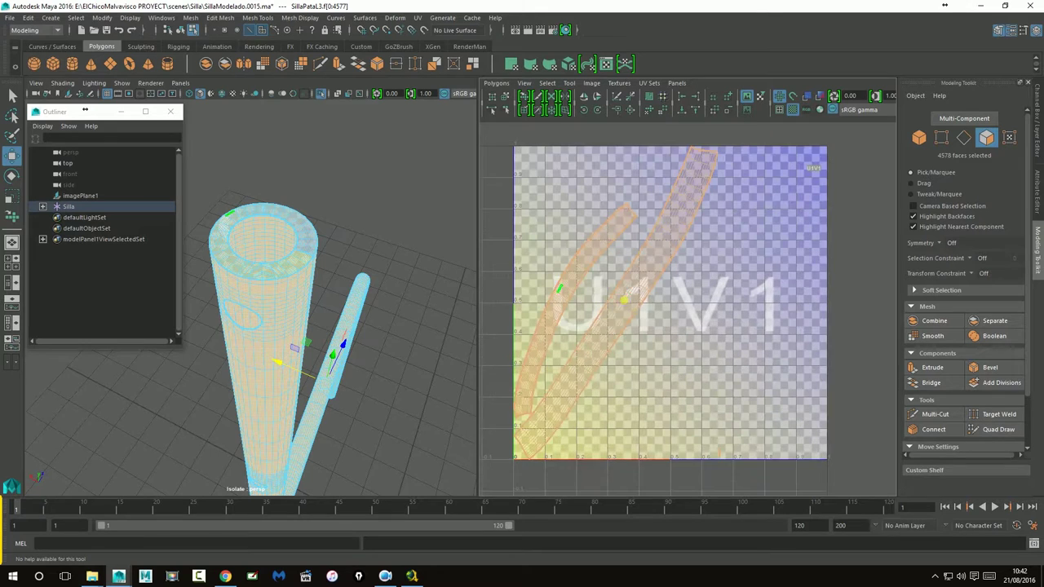
alt+middle_drag(640, 287, 680, 276)
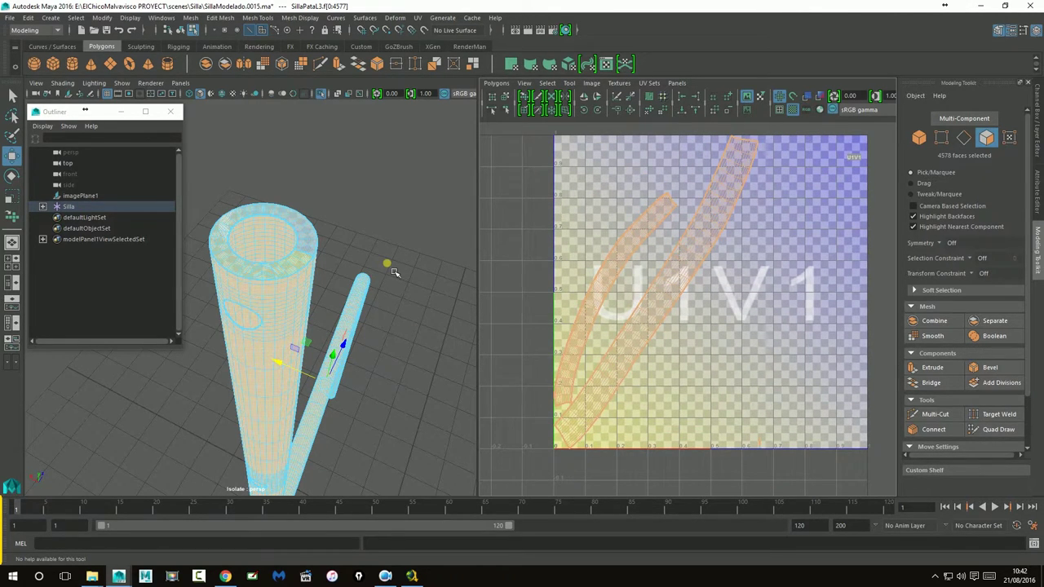
- Re-run Unfold with shell packing enabled in the Unfold UVs options
shift+click(650, 110)
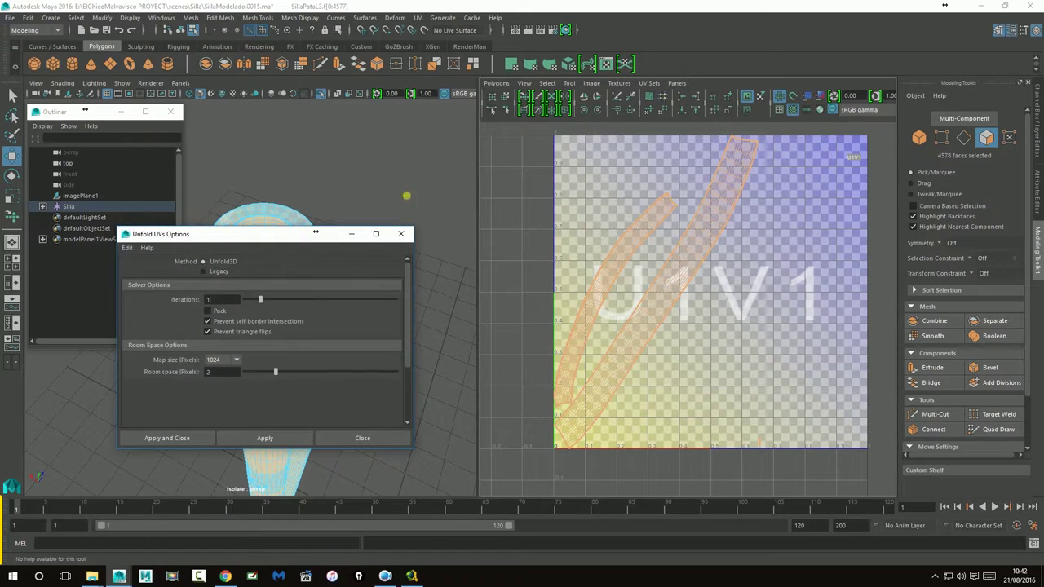
click(216, 312)
click(266, 439)
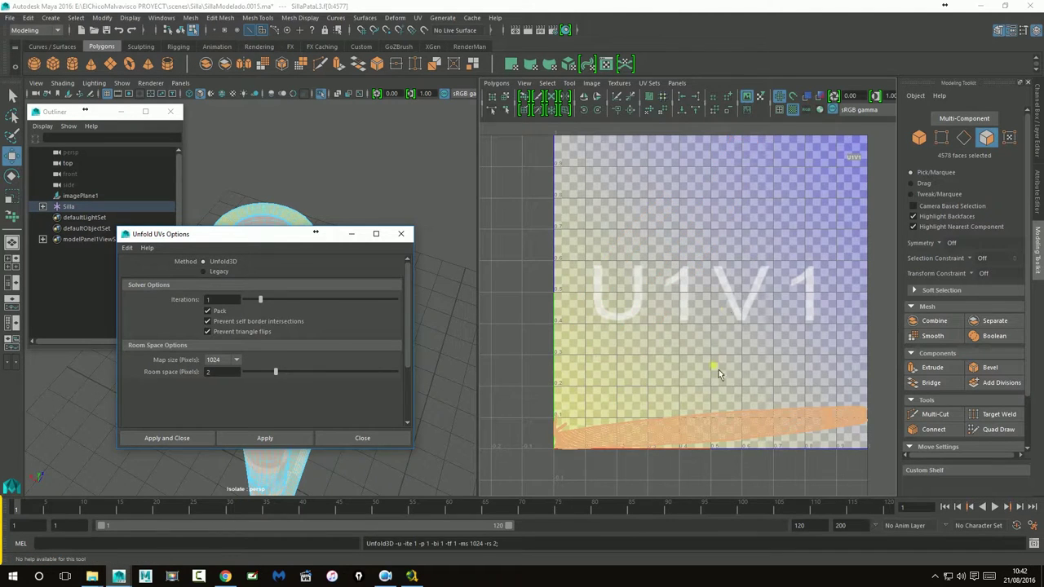
scroll(719, 374, up, 2)
scroll(713, 252, up, 2)
scroll(611, 317, up, 2)
scroll(792, 291, up, 2)
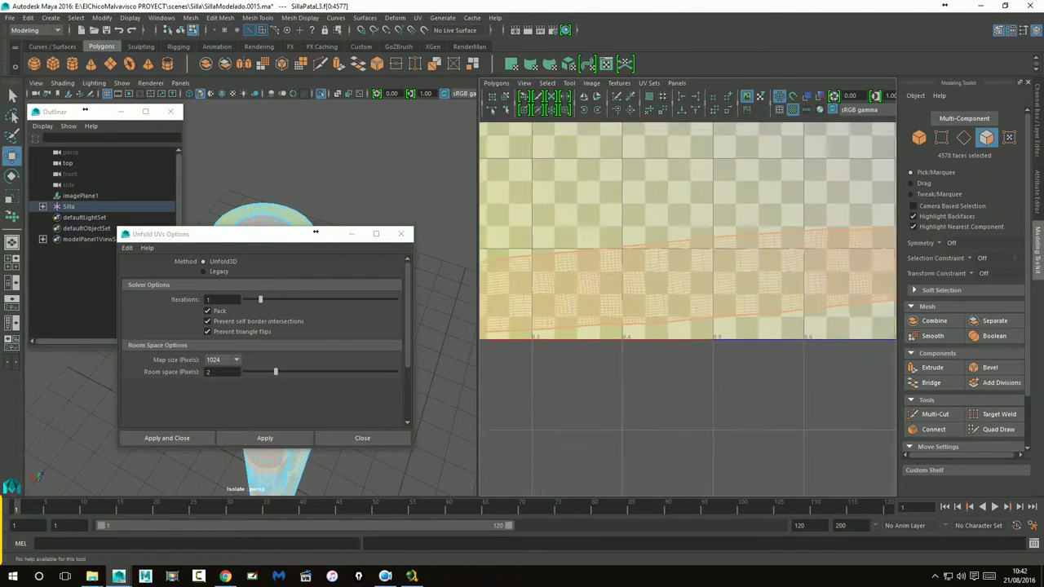
scroll(797, 281, down, 2)
scroll(750, 298, down, 1)
scroll(704, 309, up, 2)
scroll(611, 299, down, 2)
scroll(611, 299, down, 1)
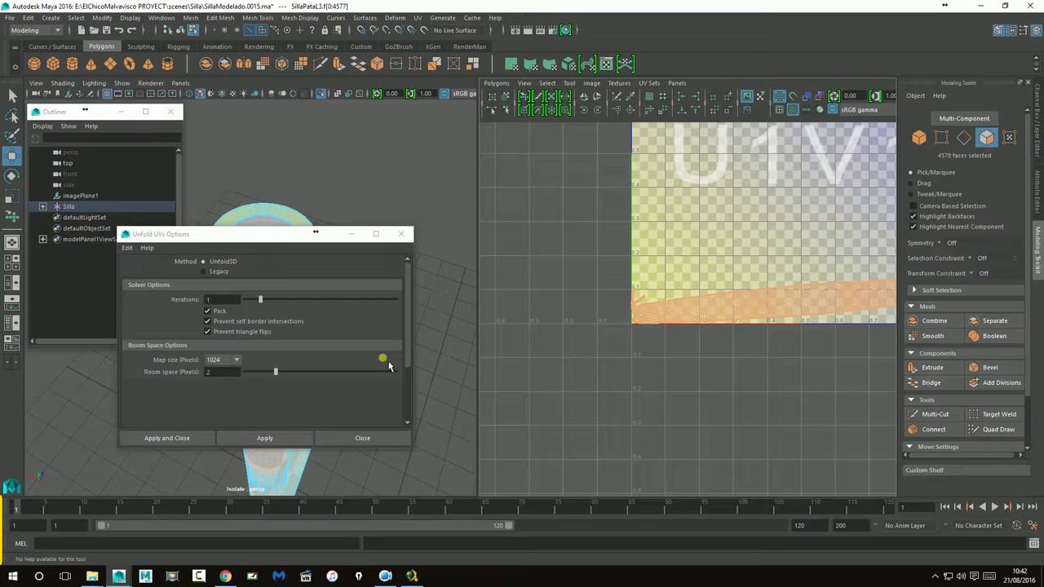
- Close the Unfold options and re-centre the UV view on the strip
click(354, 439)
alt+middle_drag(751, 304, 735, 307)
scroll(734, 308, up, 2)
scroll(681, 315, up, 2)
- Orbit the perspective view until the leg stands vertical and clear the UV selection
scroll(735, 326, up, 2)
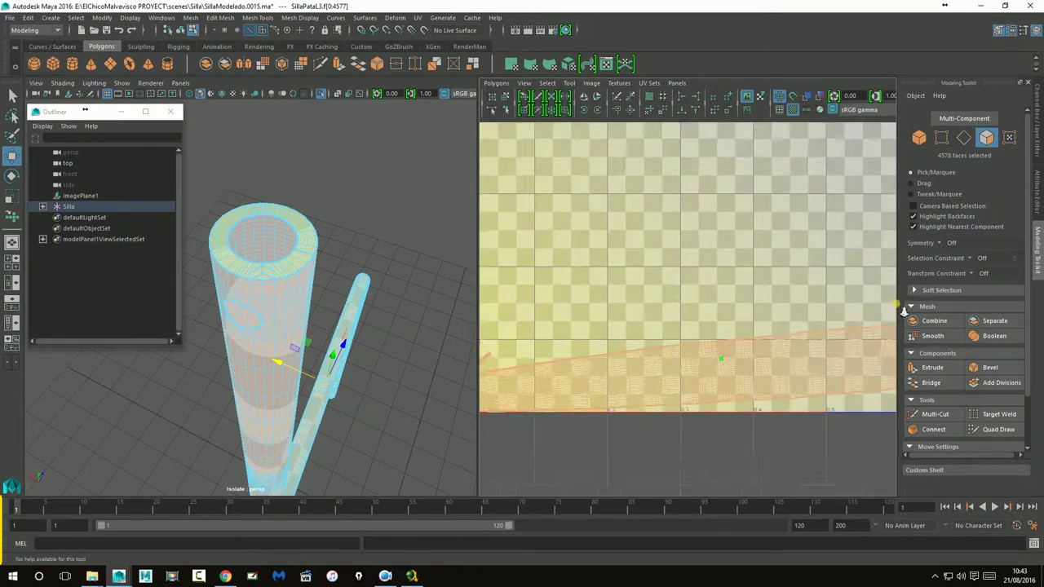
scroll(774, 347, up, 2)
scroll(773, 347, down, 2)
alt+middle_drag(753, 354, 736, 315)
alt+drag(353, 404, 268, 373)
alt+right_drag(269, 373, 241, 378)
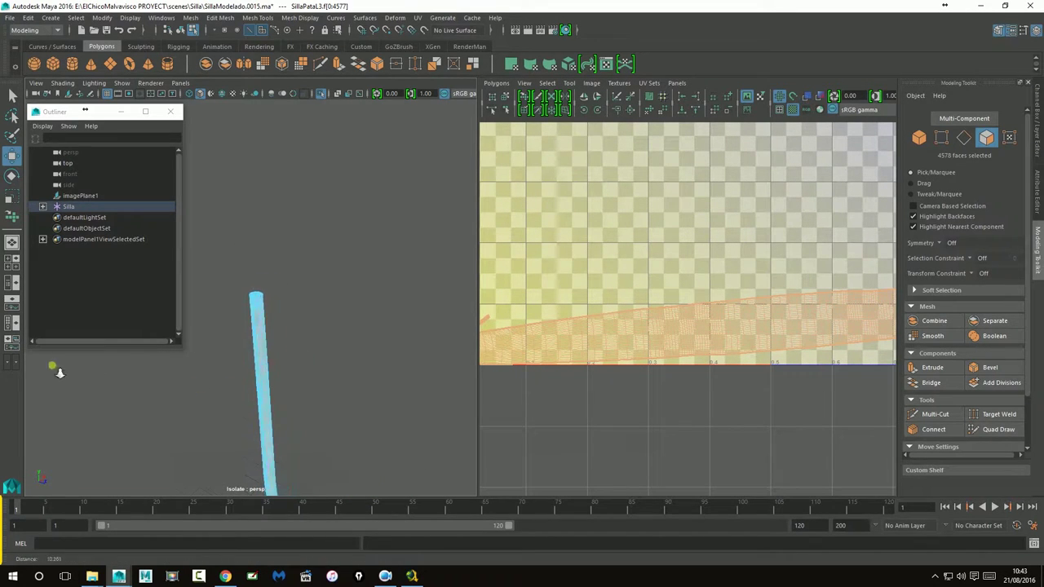
mouse_move(242, 377)
alt+mouse_down()
mouse_move(443, 420)
mouse_move(326, 349)
alt+mouse_up()
right_drag(301, 274, 341, 284)
click(391, 385)
alt+right_drag(392, 384, 243, 387)
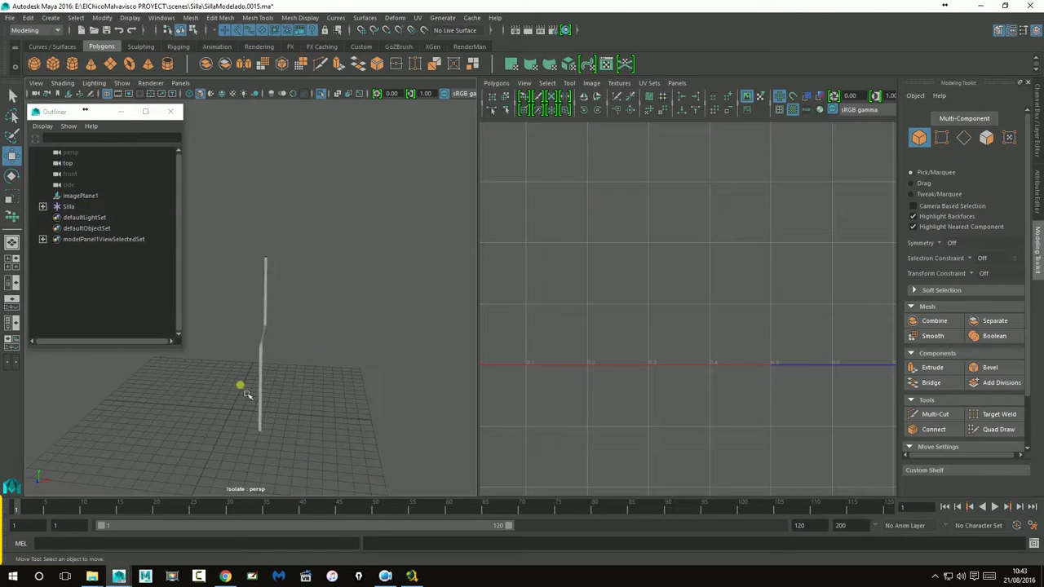
- Select the whole chair leg object and frame the bent leg close up
click(270, 372)
alt+drag(319, 384, 296, 357)
alt+right_drag(296, 357, 323, 406)
mouse_move(323, 406)
alt+mouse_down()
mouse_move(368, 380)
mouse_move(252, 424)
mouse_move(322, 428)
alt+mouse_up()
mouse_move(289, 310)
alt+right_down()
mouse_move(457, 294)
mouse_move(341, 369)
alt+right_up()
mouse_move(381, 327)
alt+mouse_down()
mouse_move(345, 193)
mouse_move(319, 324)
alt+mouse_up()
alt+drag(315, 449, 252, 252)
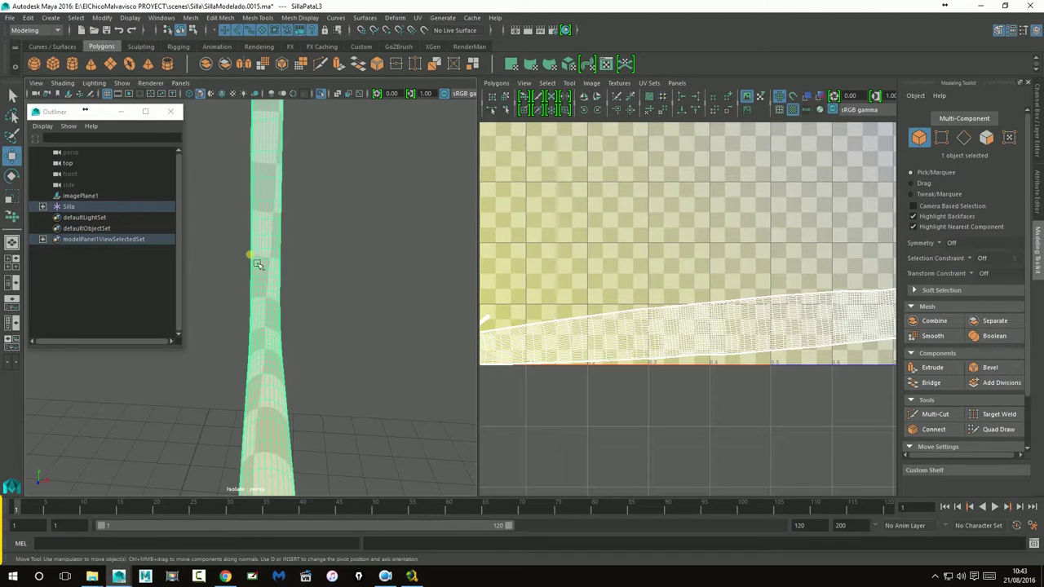
alt+right_drag(317, 357, 288, 385)
mouse_move(287, 385)
alt+mouse_down()
mouse_move(179, 384)
mouse_move(186, 406)
mouse_move(310, 385)
mouse_move(296, 401)
mouse_move(239, 398)
mouse_move(194, 354)
alt+mouse_up()
mouse_move(194, 354)
alt+right_down()
mouse_move(215, 342)
mouse_move(335, 376)
alt+right_up()
mouse_move(336, 376)
alt+mouse_down()
mouse_move(376, 359)
mouse_move(275, 354)
mouse_move(422, 350)
alt+mouse_up()
mouse_move(422, 350)
alt+right_down()
mouse_move(515, 352)
mouse_move(384, 329)
alt+right_up()
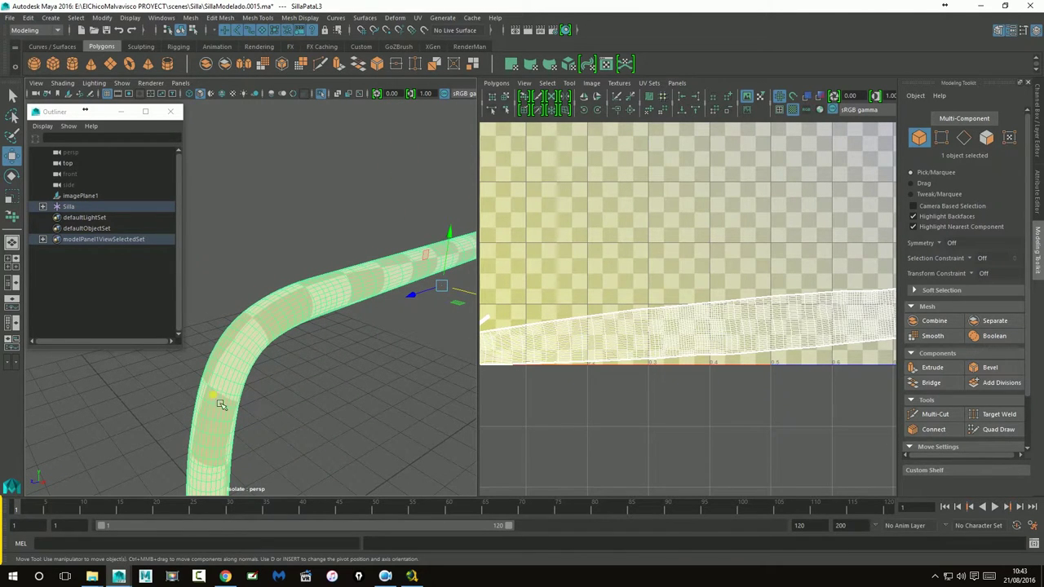
- Maximize the UV Editor and zoom in on the two thin shells beside the leg strip
key(space)
scroll(594, 341, up, 3)
mouse_move(478, 344)
alt+middle_down()
mouse_move(694, 351)
mouse_move(443, 385)
mouse_move(519, 298)
alt+middle_up()
scroll(443, 385, up, 2)
scroll(443, 385, up, 3)
scroll(519, 299, up, 2)
alt+middle_drag(582, 261, 496, 333)
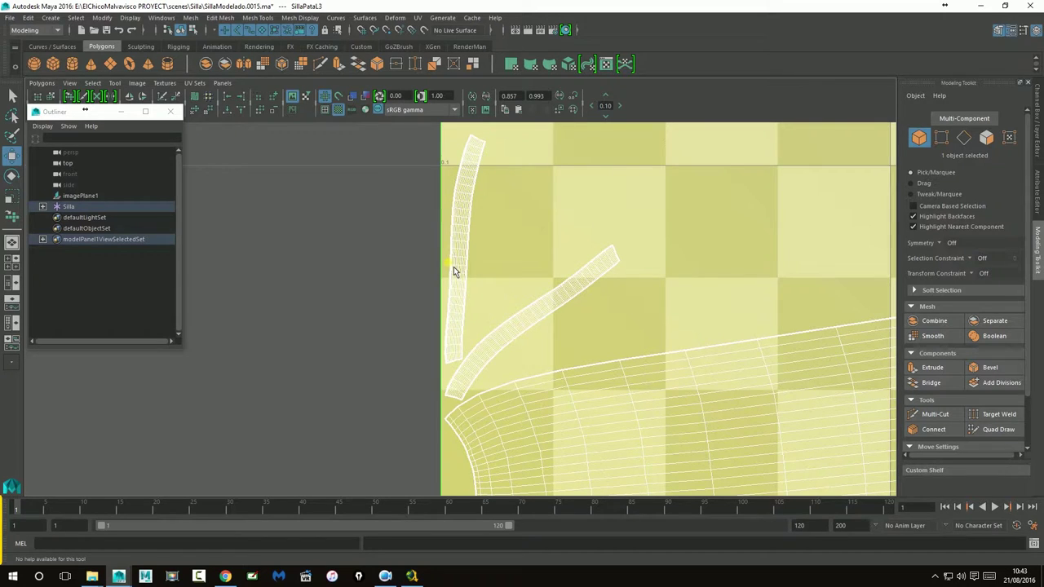
- Frame the leg in the 3D and UV views and switch to Edge selection mode
key(space)
mouse_move(349, 399)
alt+mouse_down()
mouse_move(364, 462)
mouse_move(397, 156)
mouse_move(359, 333)
alt+mouse_up()
scroll(361, 313, down, 3)
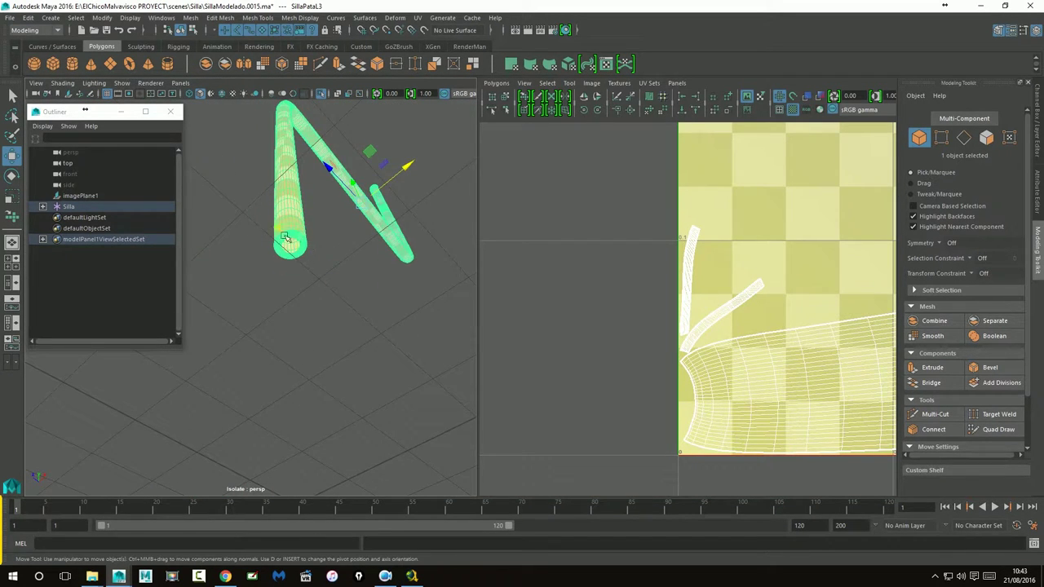
key(space)
alt+middle_drag(585, 322, 578, 345)
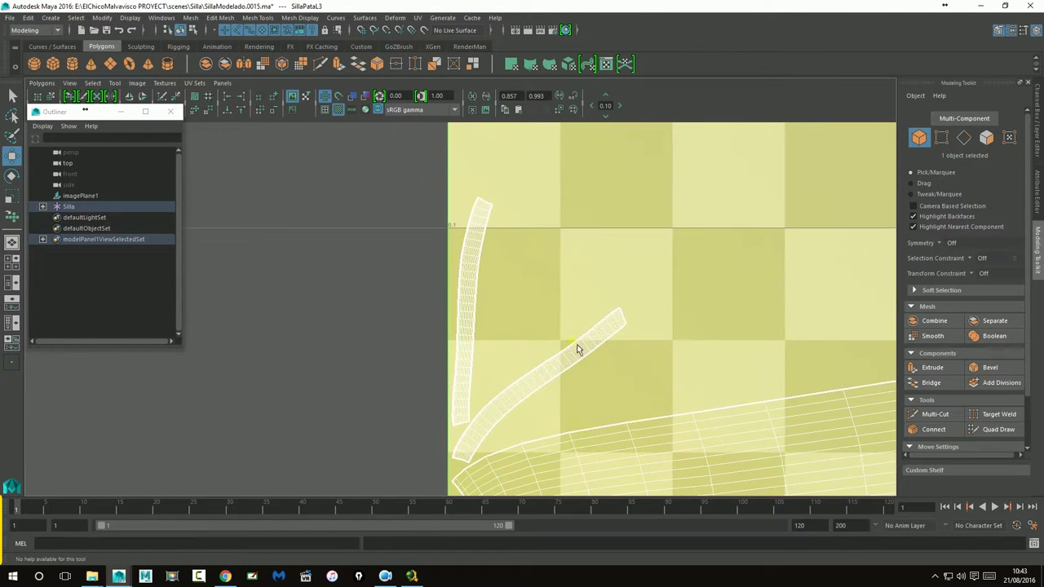
scroll(578, 345, up, 2)
alt+middle_drag(827, 332, 620, 260)
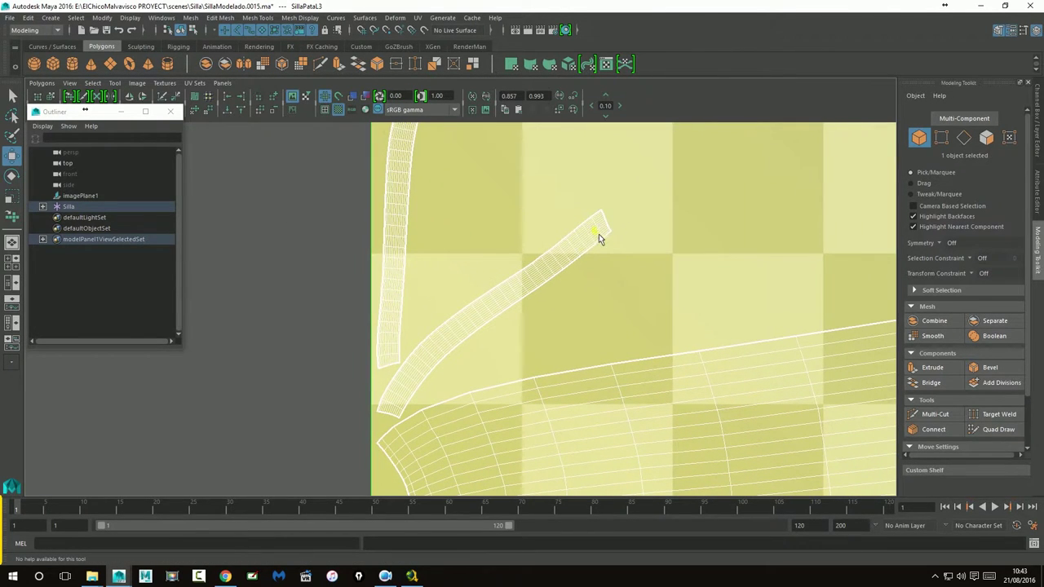
right_click(598, 235)
click(593, 199)
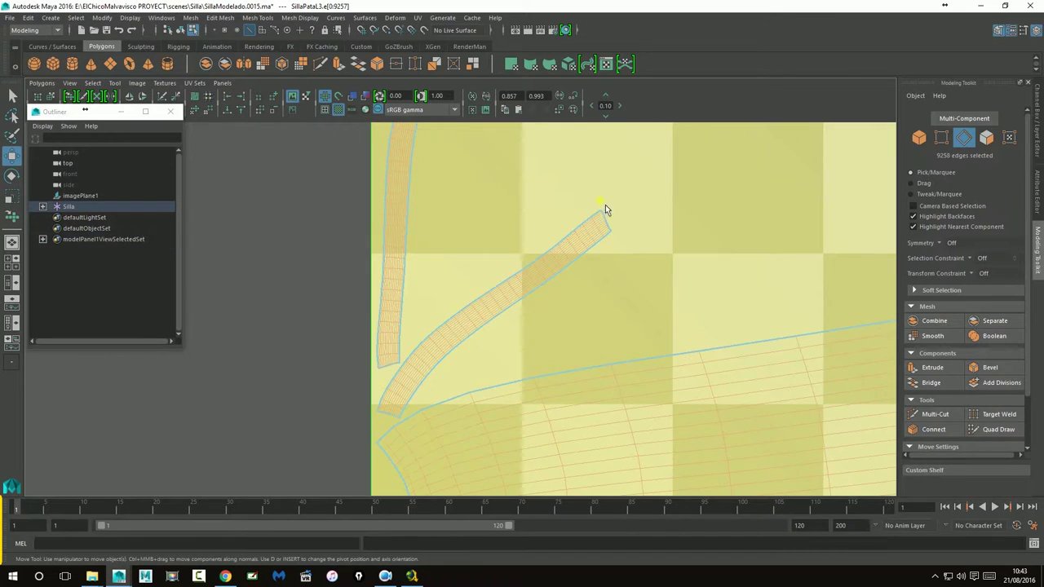
- Pick edges at the diagonal strip's top corner and hide the checker texture background
alt+middle_drag(605, 205, 694, 293)
scroll(694, 293, up, 1)
scroll(693, 293, up, 2)
scroll(587, 302, up, 1)
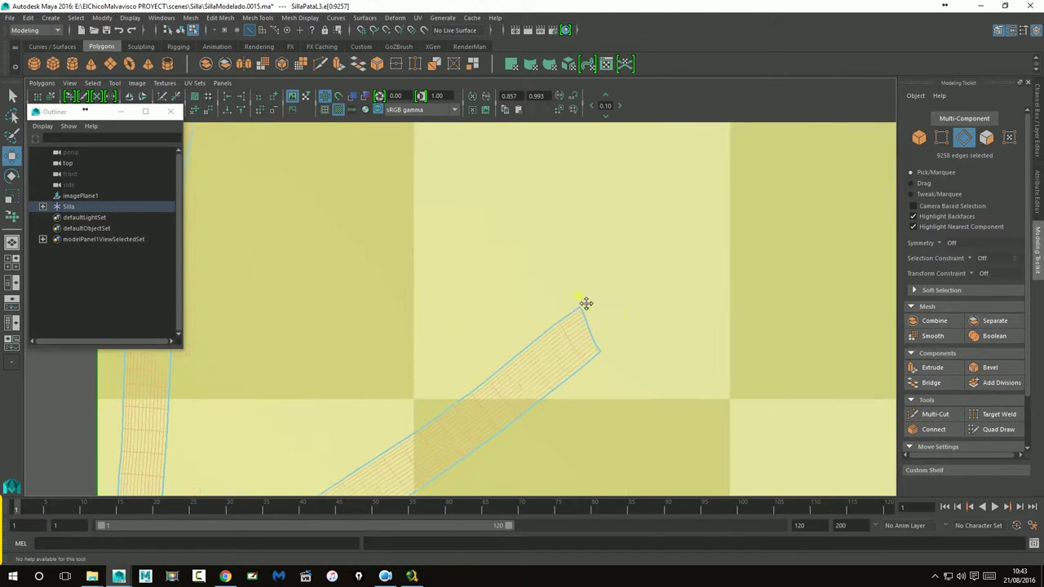
alt+middle_drag(587, 302, 558, 268)
scroll(710, 234, up, 2)
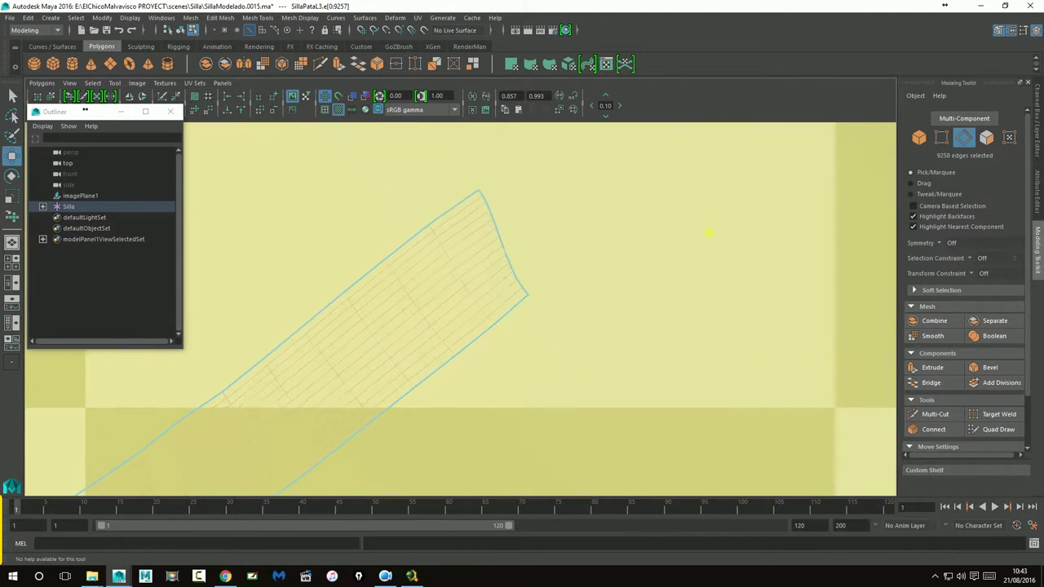
click(488, 199)
click(492, 204)
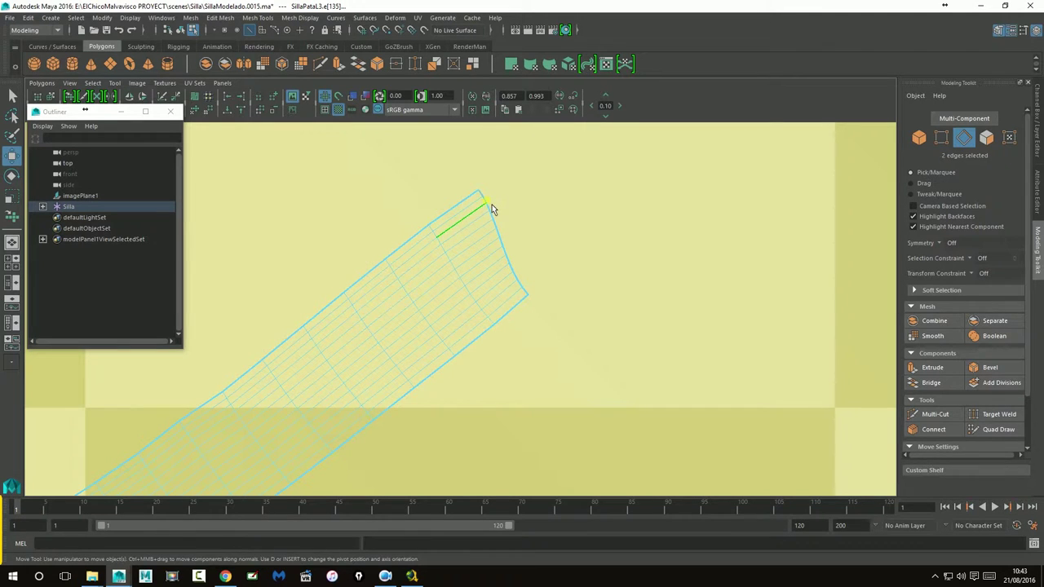
scroll(510, 215, down, 3)
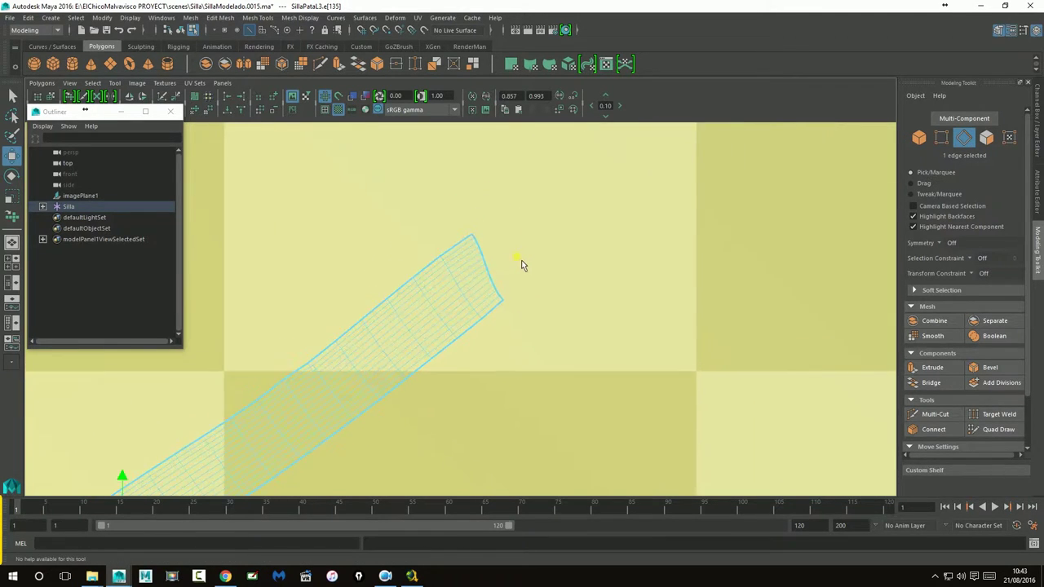
scroll(522, 263, up, 2)
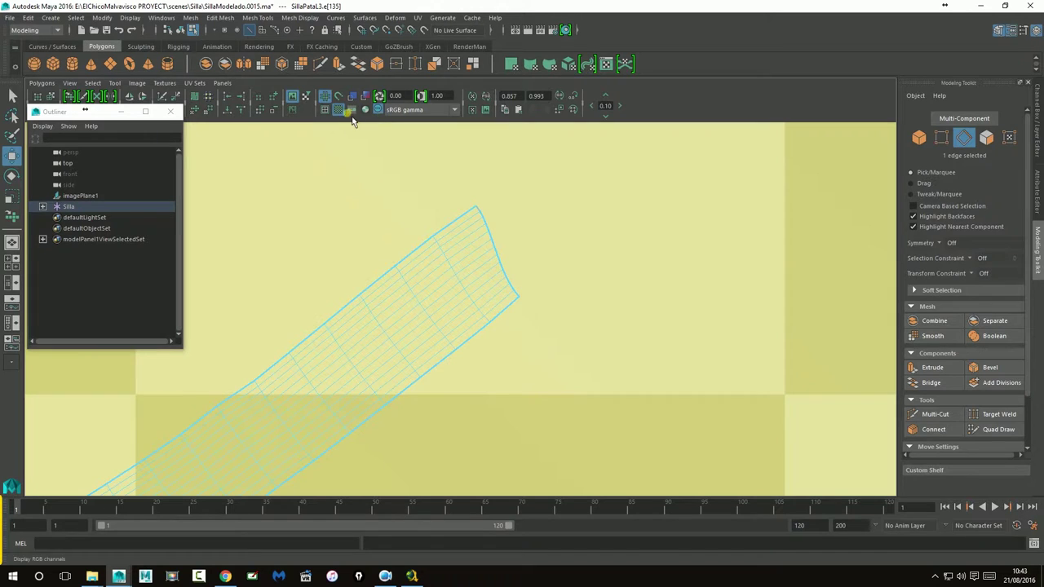
click(340, 109)
key(f)
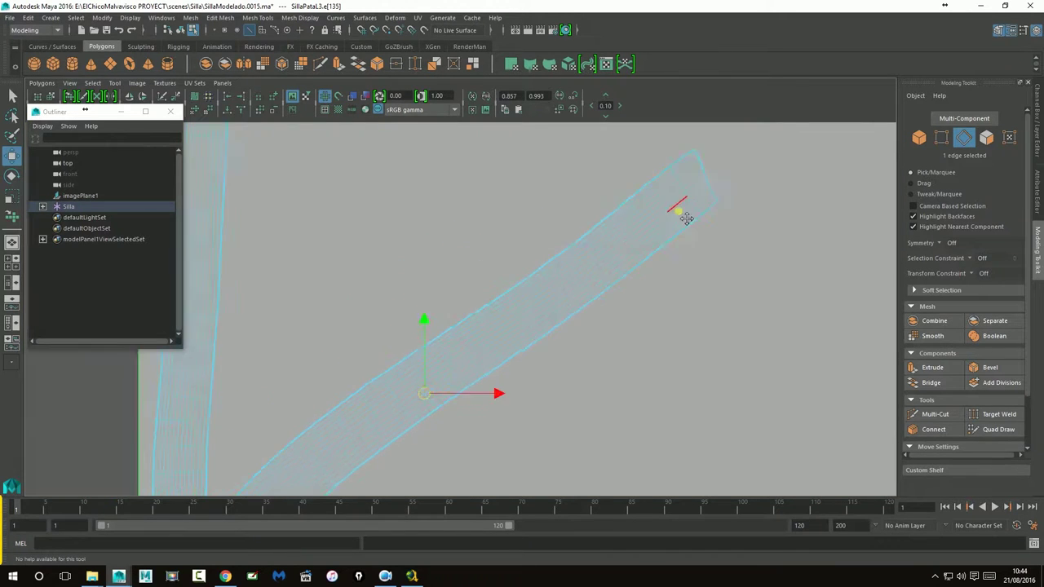
- Check the edges at the leg's tip in the UV and 3D views, then clear the selection
scroll(616, 298, down, 4)
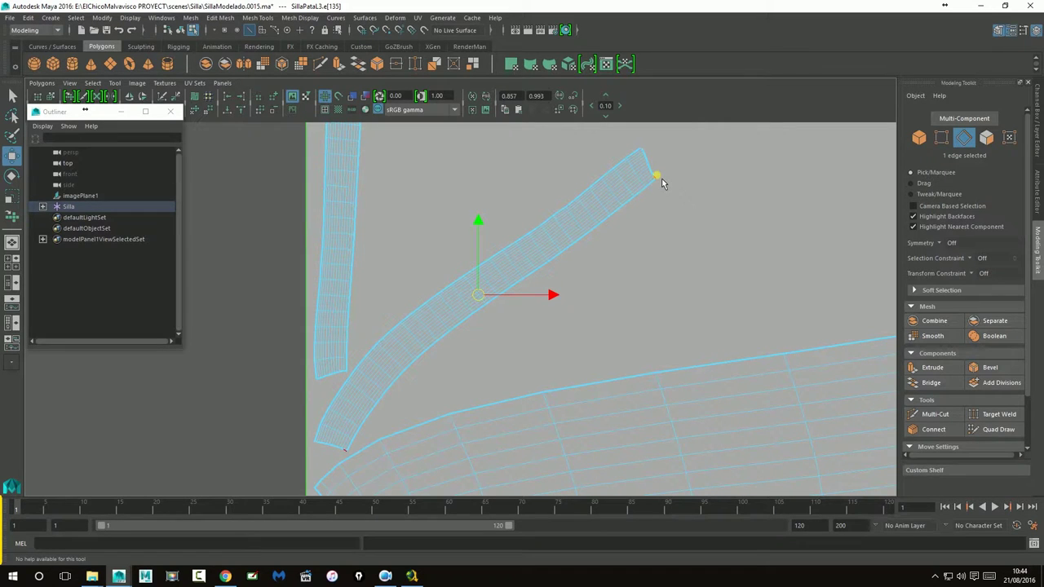
click(663, 186)
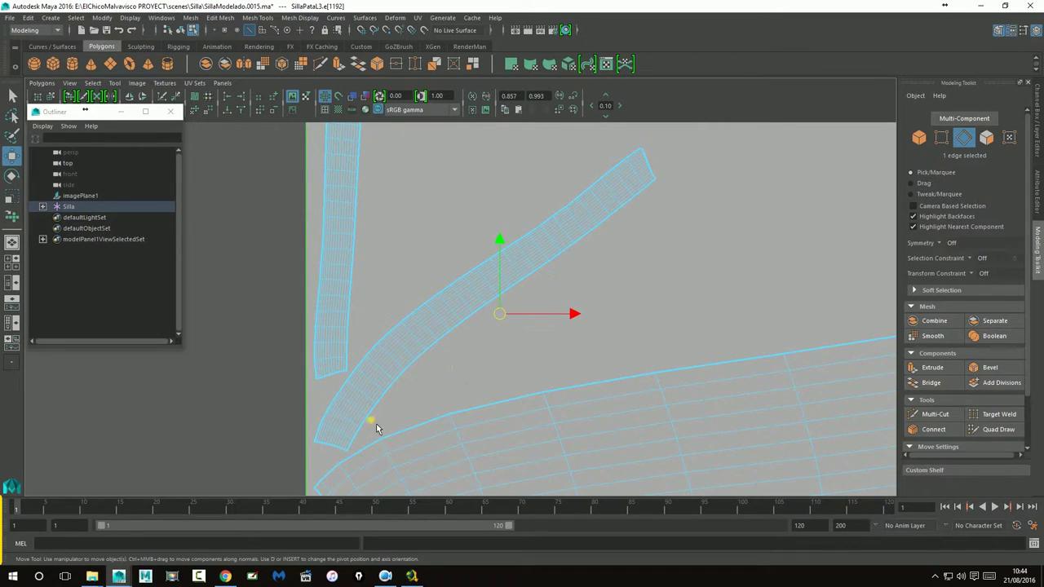
click(660, 177)
key(f)
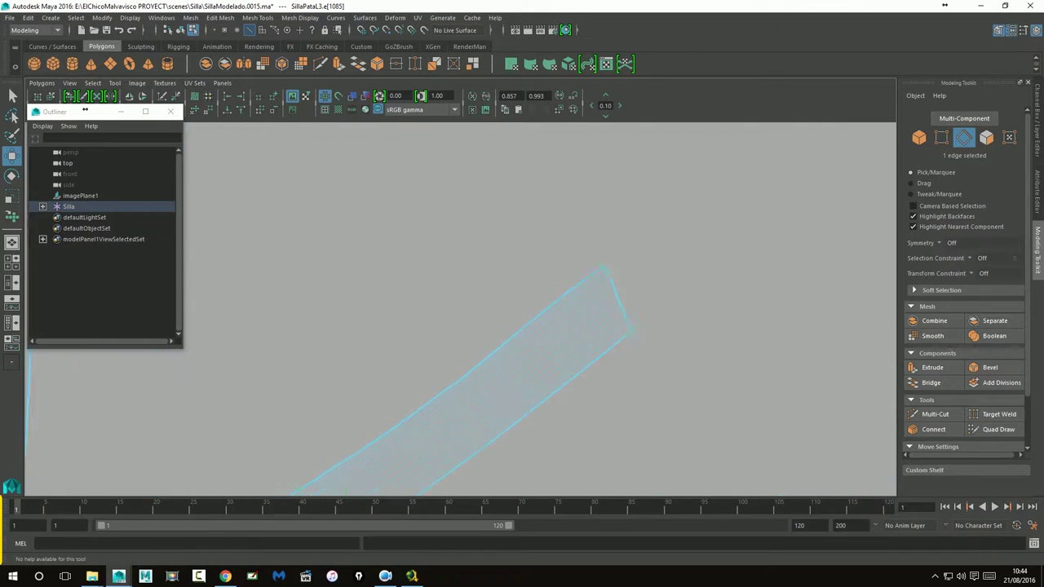
key(space)
mouse_move(303, 275)
alt+mouse_down()
mouse_move(315, 221)
mouse_move(351, 228)
mouse_move(380, 218)
mouse_move(320, 285)
mouse_move(356, 217)
alt+mouse_up()
key(w)
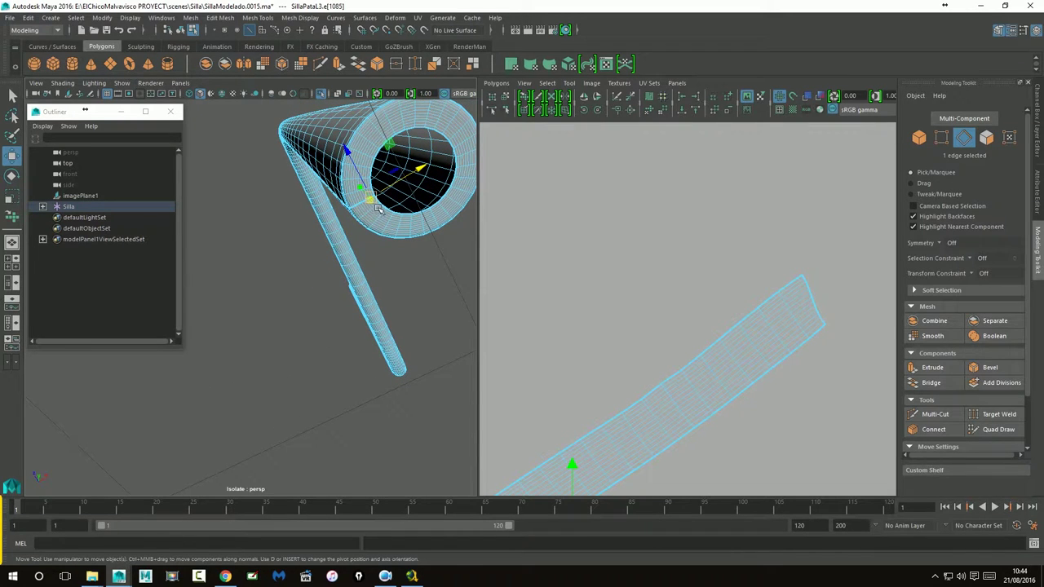
click(799, 326)
key(space)
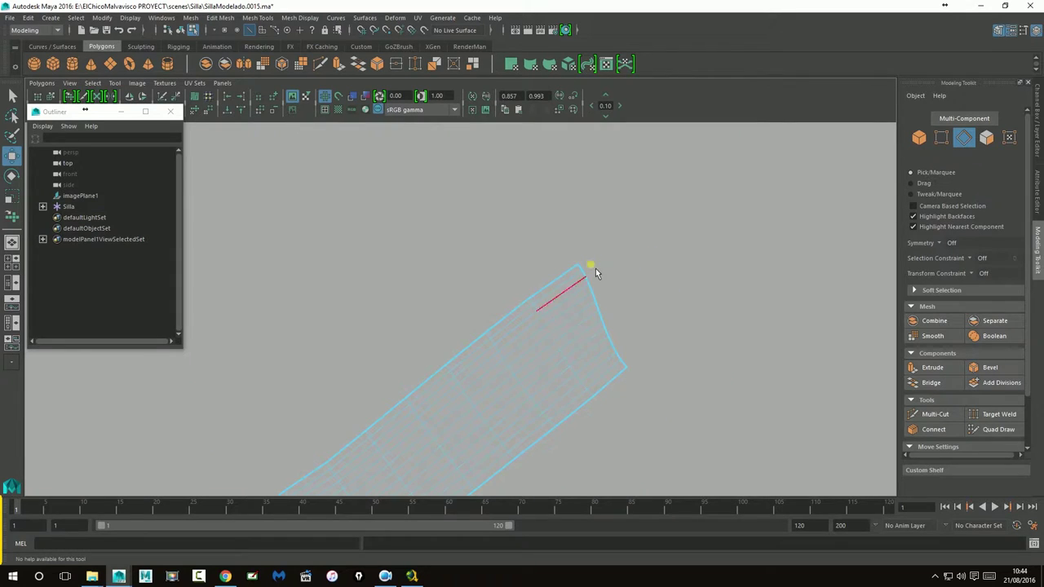
- Select the 13 border edges around the tip end of the leg strip
double_click(588, 276)
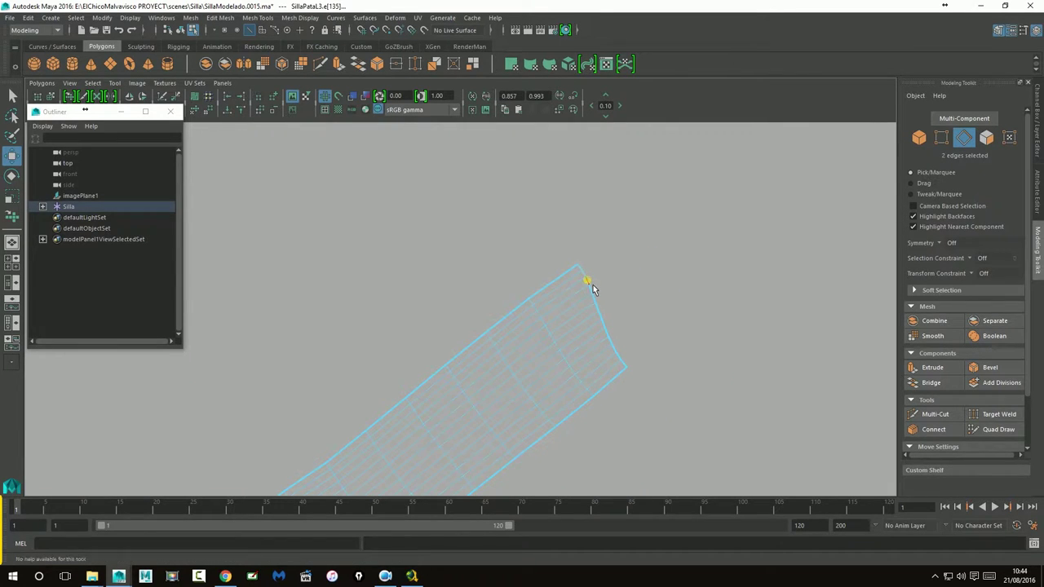
shift+click(598, 301)
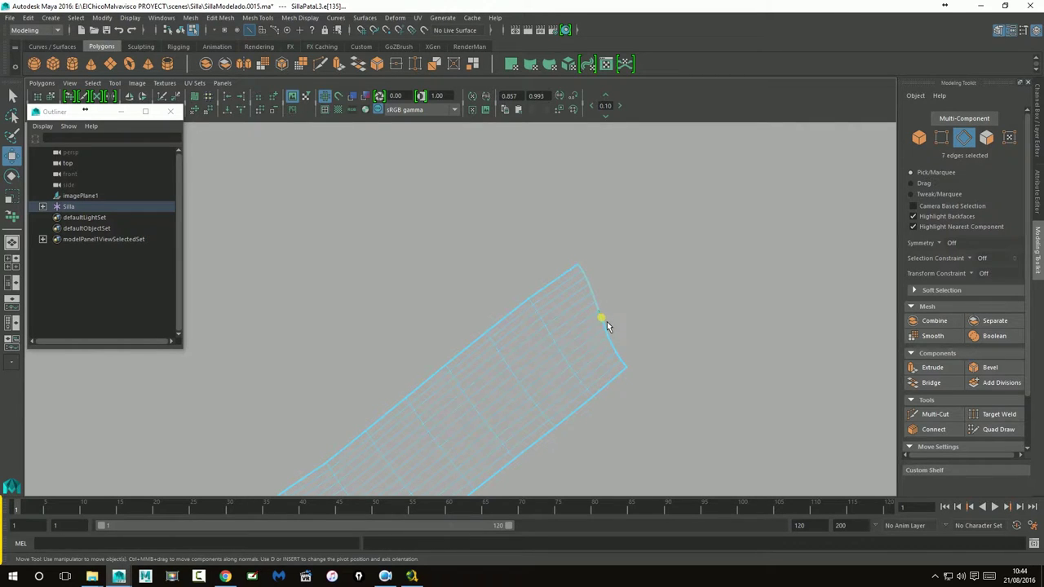
shift+click(610, 332)
shift+click(620, 356)
key(ctrl+z)
shift+click(624, 365)
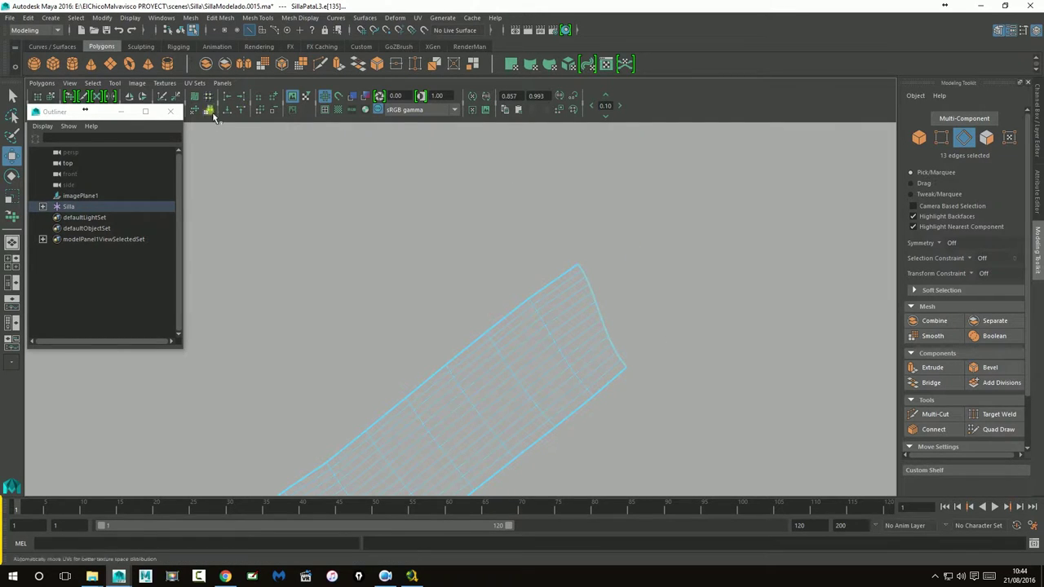
- Move the Outliner lower, select the cap strip's UVs, and open the Unfold UVs Options
drag(67, 118, 73, 175)
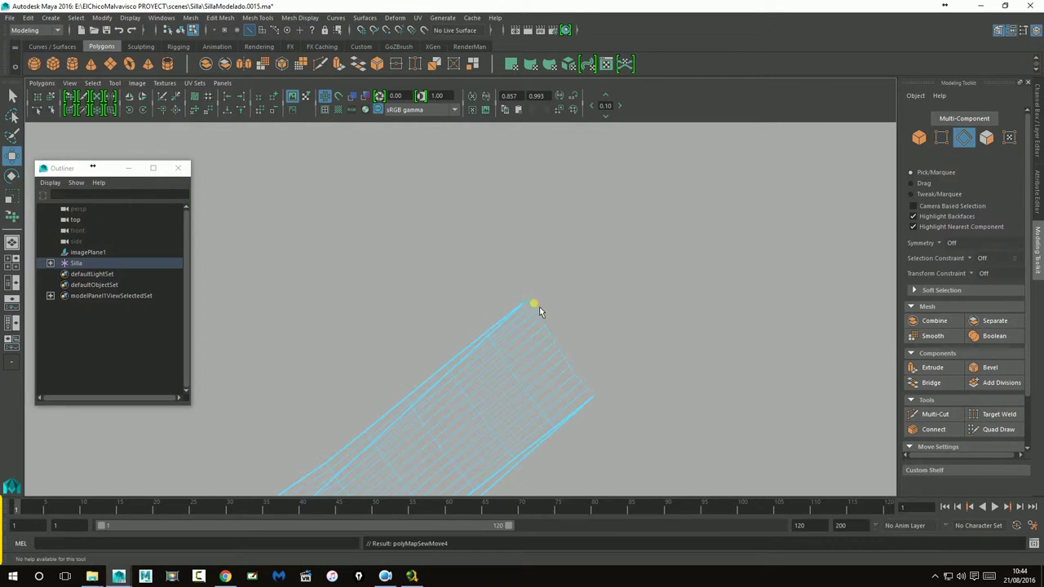
mouse_move(539, 306)
alt+right_down()
mouse_move(579, 338)
mouse_move(541, 288)
alt+right_up()
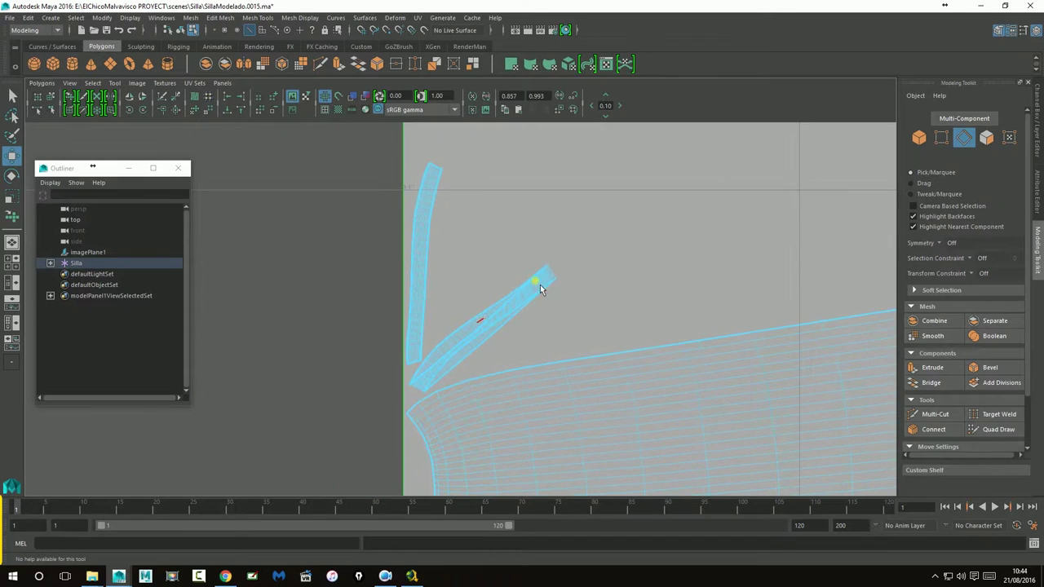
mouse_move(523, 324)
alt+right_down()
mouse_move(501, 370)
mouse_move(521, 303)
mouse_move(553, 318)
alt+right_up()
right_click(516, 324)
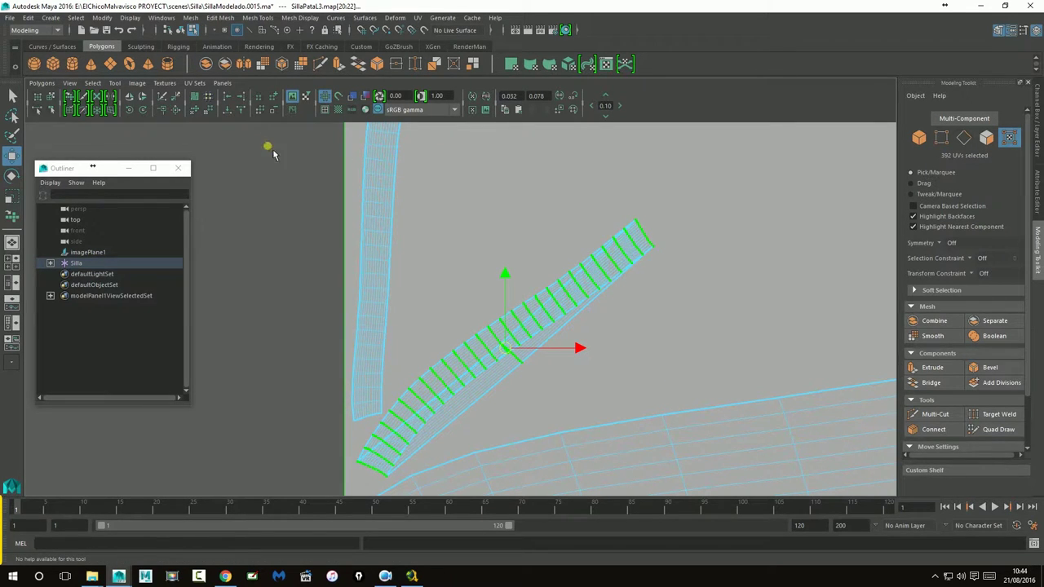
shift+click(196, 112)
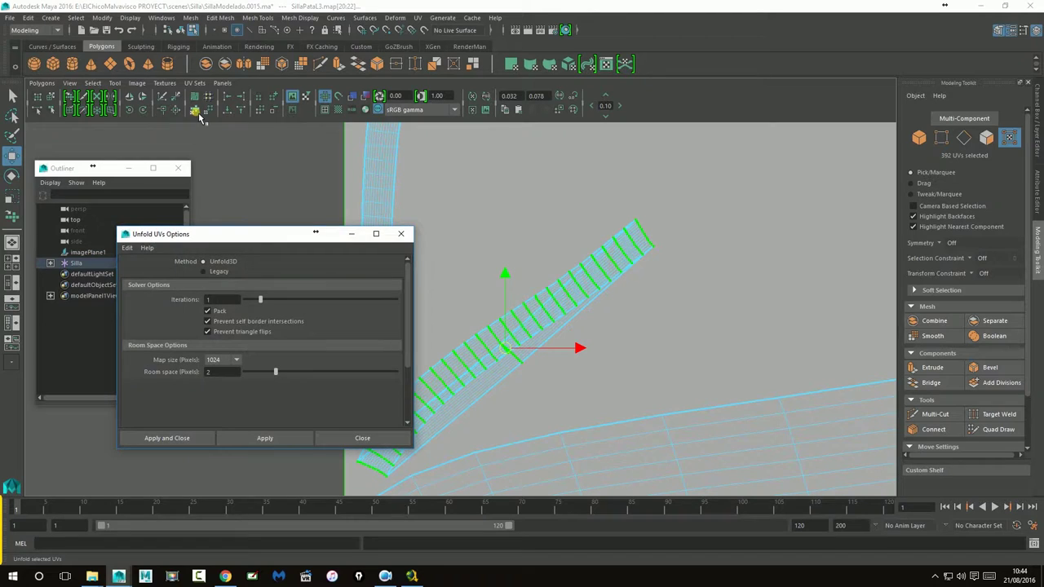
- Unfold the cap UVs with Pack turned off and inspect the resulting ring shell
click(214, 311)
click(263, 438)
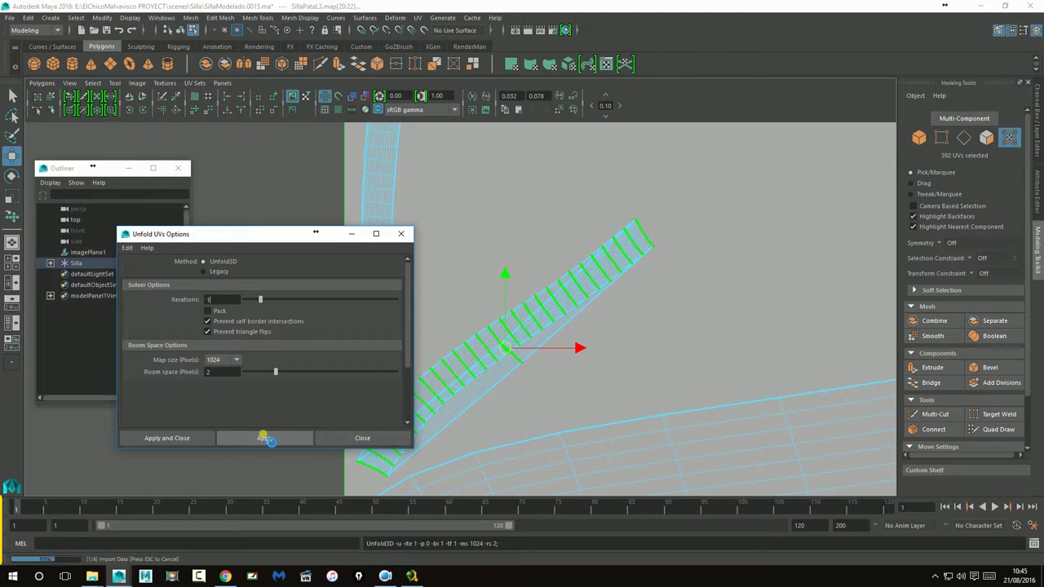
scroll(580, 301, down, 2)
scroll(536, 337, down, 2)
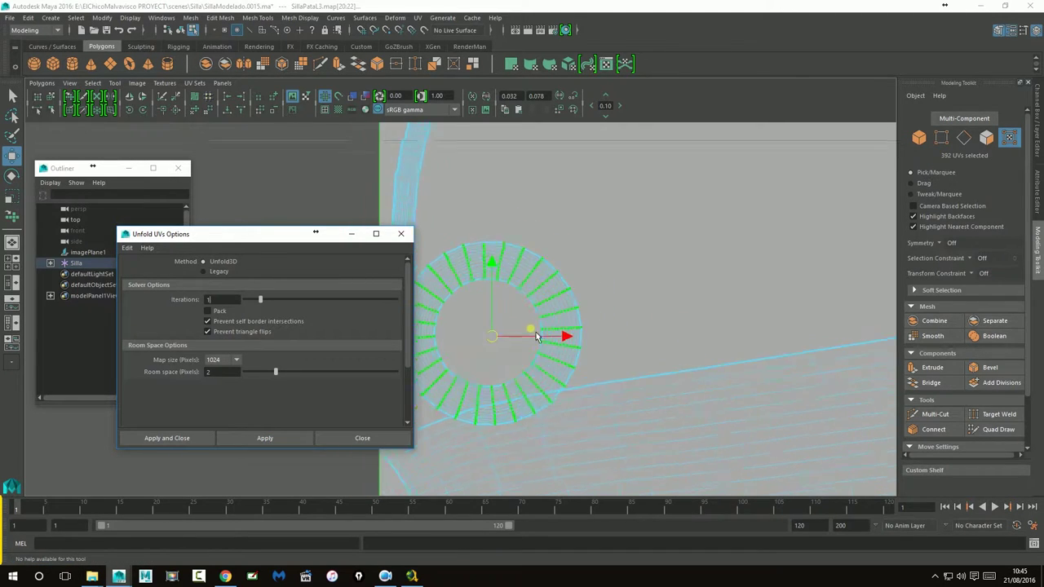
scroll(536, 337, down, 2)
alt+middle_drag(536, 337, 642, 291)
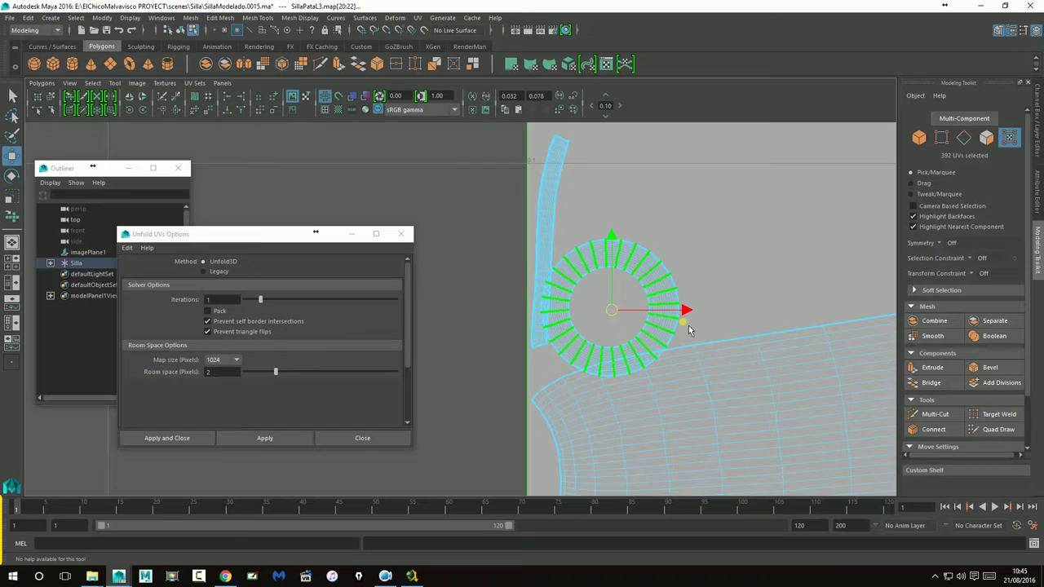
scroll(646, 292, down, 3)
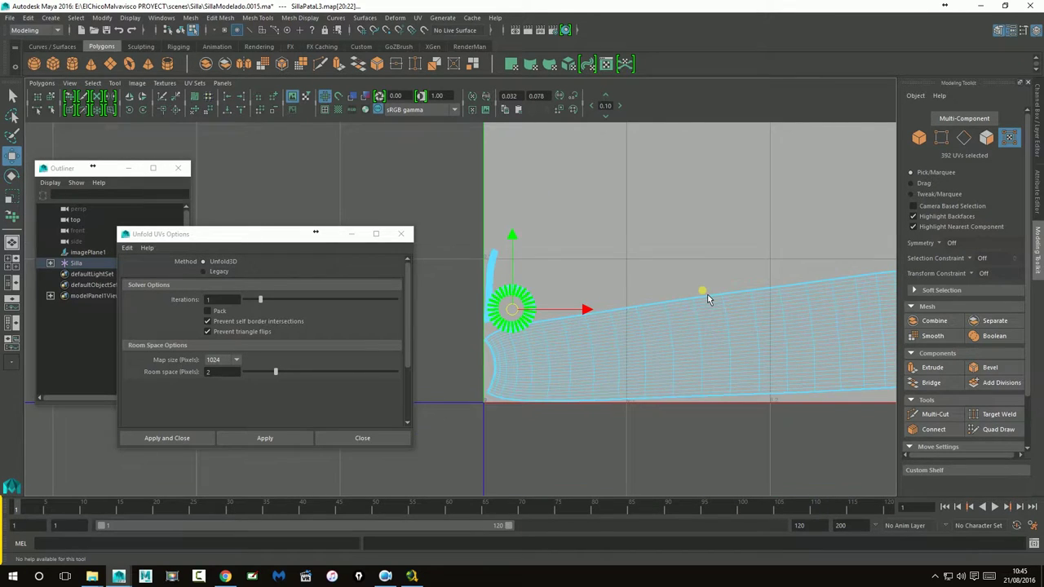
scroll(708, 295, up, 1)
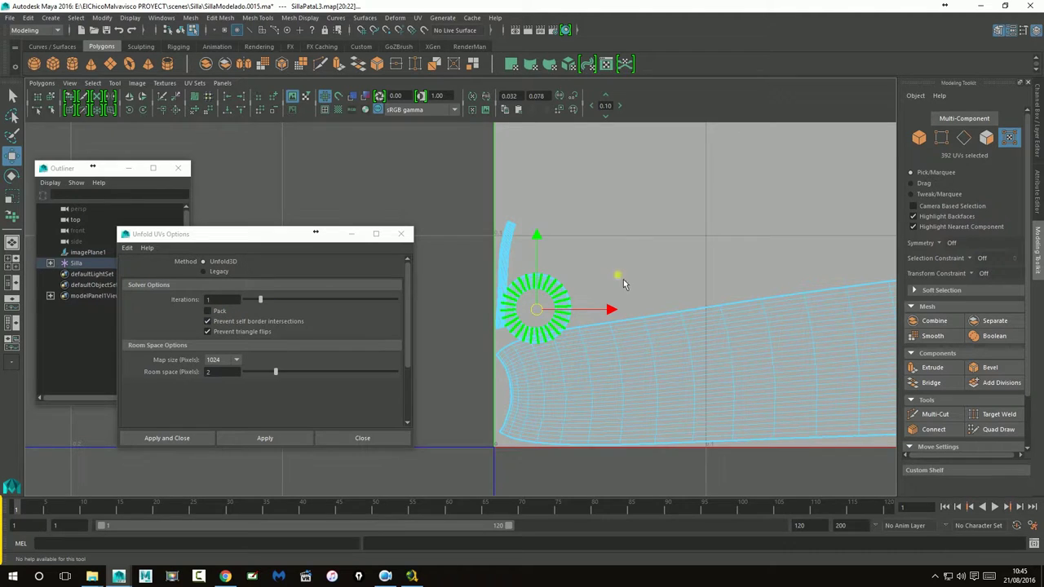
scroll(657, 357, down, 3)
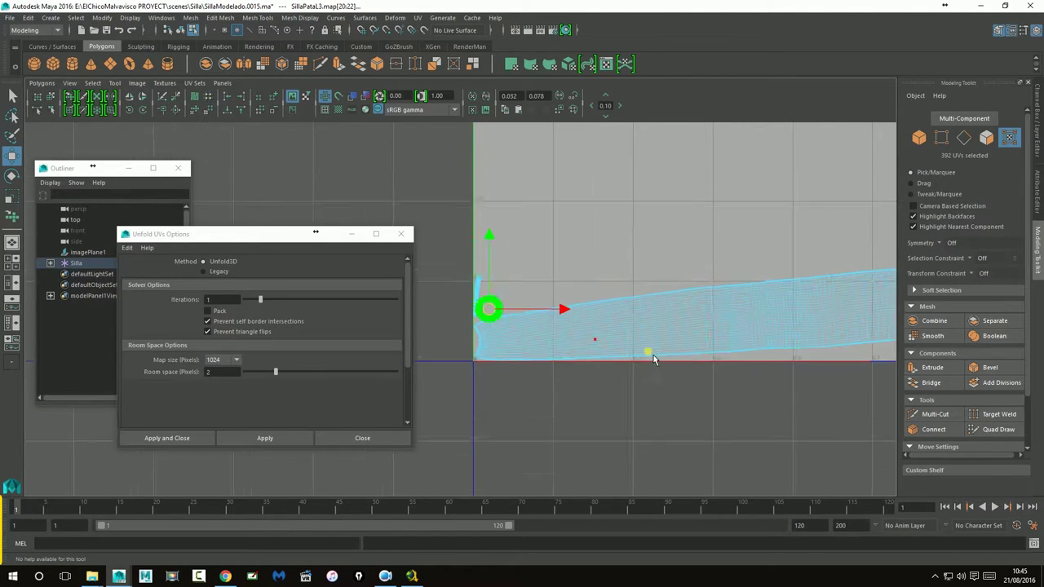
scroll(653, 355, down, 2)
scroll(653, 355, up, 2)
scroll(653, 355, up, 2)
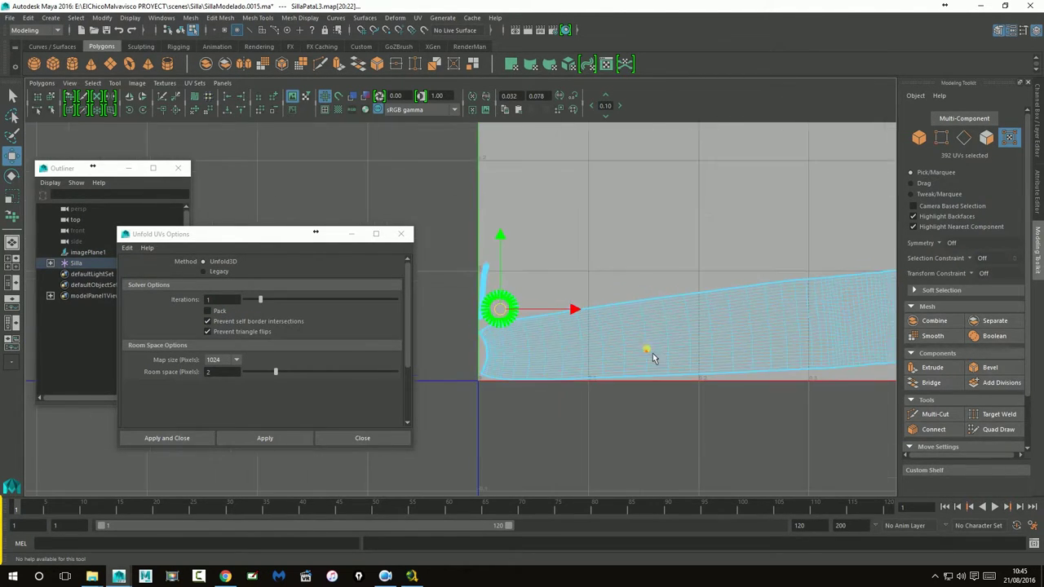
scroll(653, 353, up, 2)
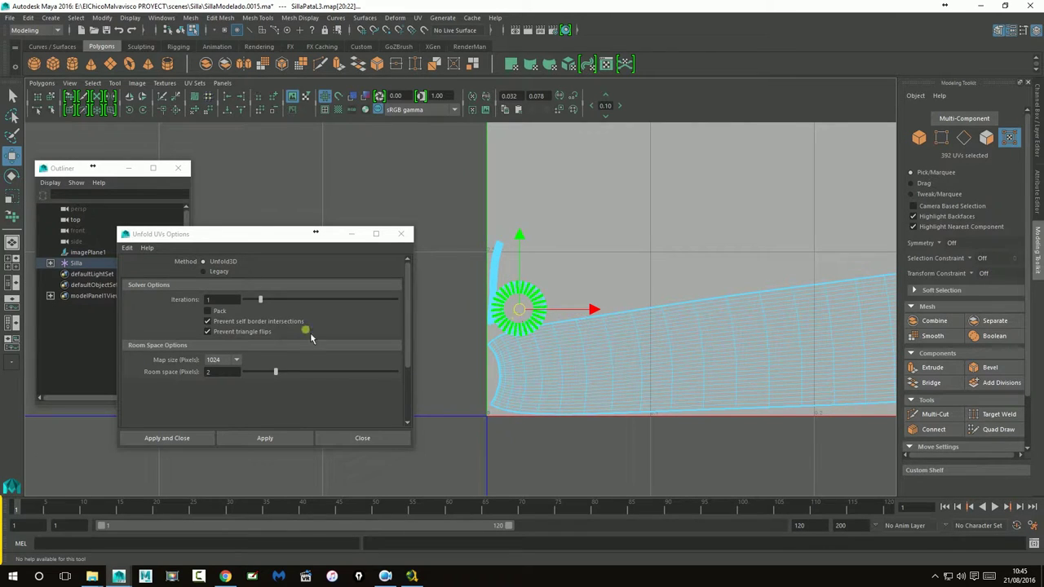
- Re-unfold the ring cap with Pack enabled, then zoom into the strip in Edge mode
click(218, 315)
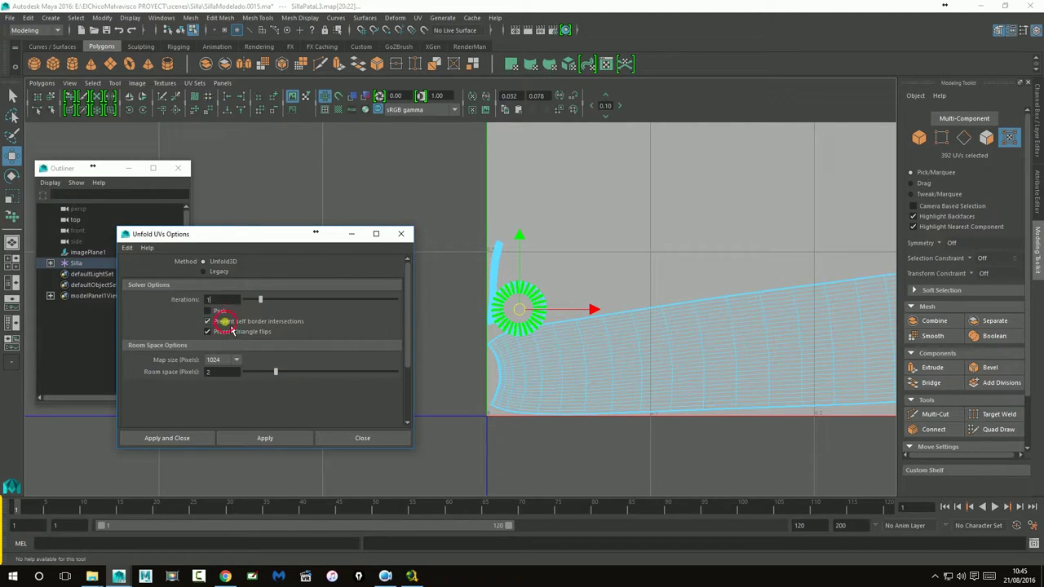
click(287, 443)
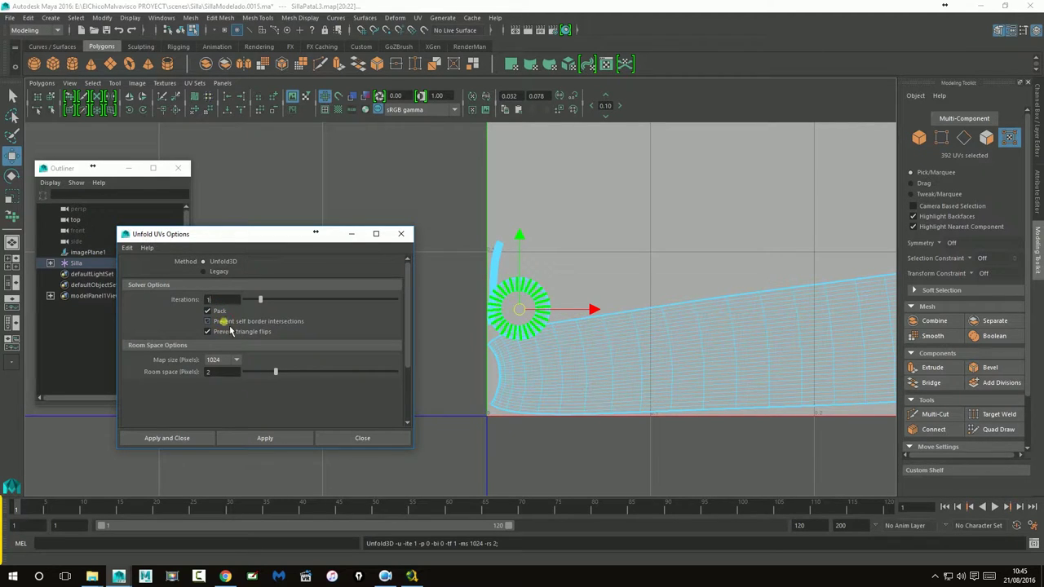
click(284, 441)
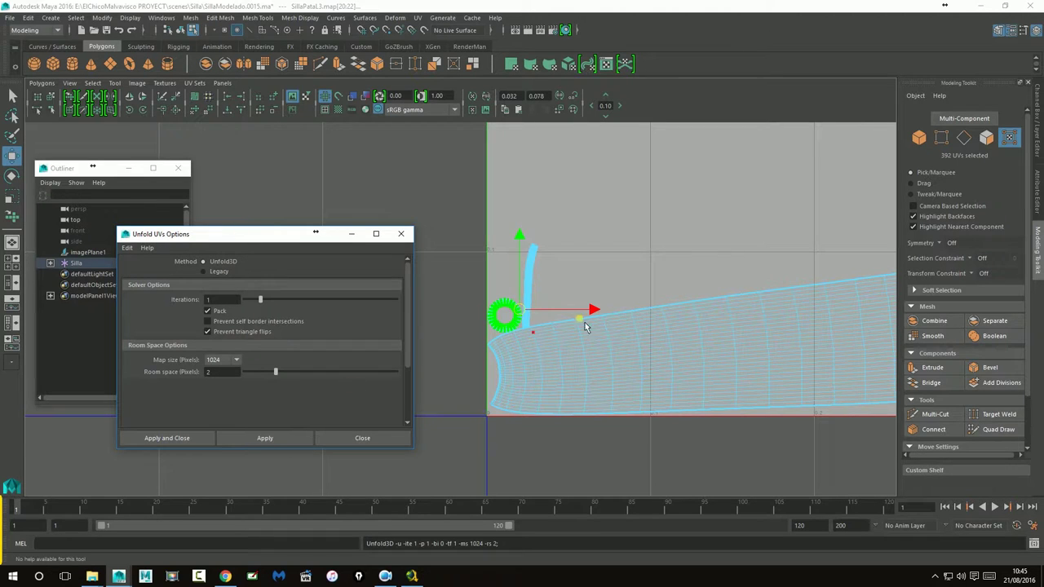
alt+right_drag(587, 317, 594, 325)
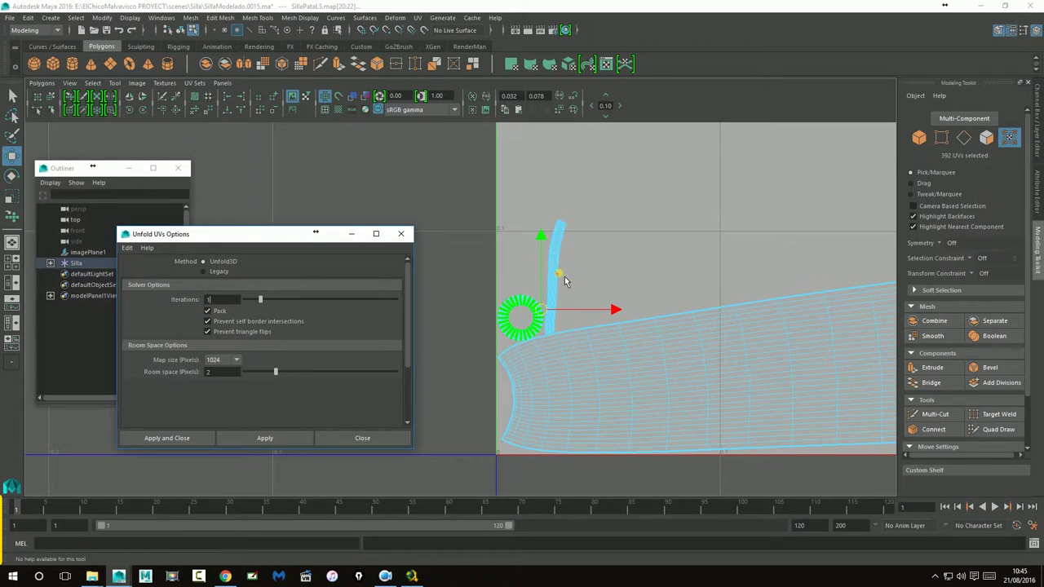
scroll(564, 276, up, 3)
mouse_move(629, 240)
alt+middle_down()
mouse_move(593, 339)
mouse_move(707, 244)
mouse_move(680, 280)
mouse_move(628, 317)
alt+middle_up()
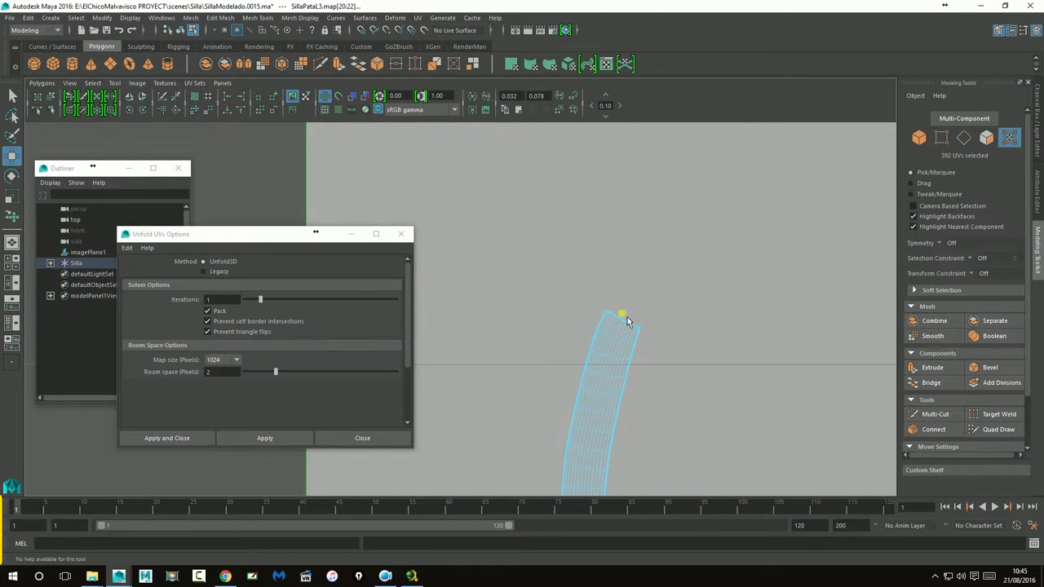
alt+right_drag(627, 317, 853, 333)
mouse_move(766, 344)
right_down()
mouse_move(765, 313)
mouse_move(767, 323)
right_up()
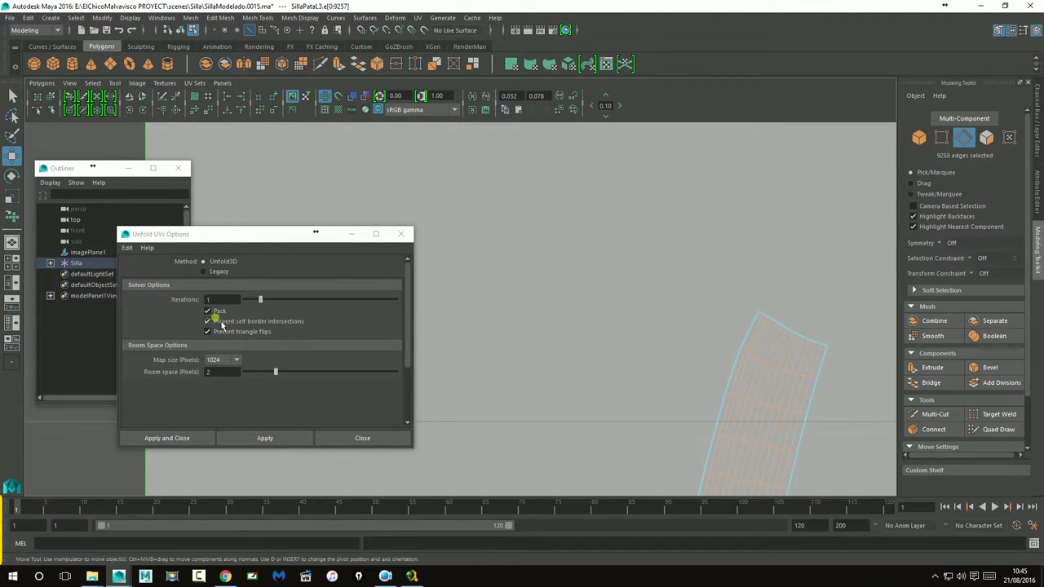
- Select the six border edges along the top end of the thin strip shell
alt+middle_drag(590, 319, 568, 313)
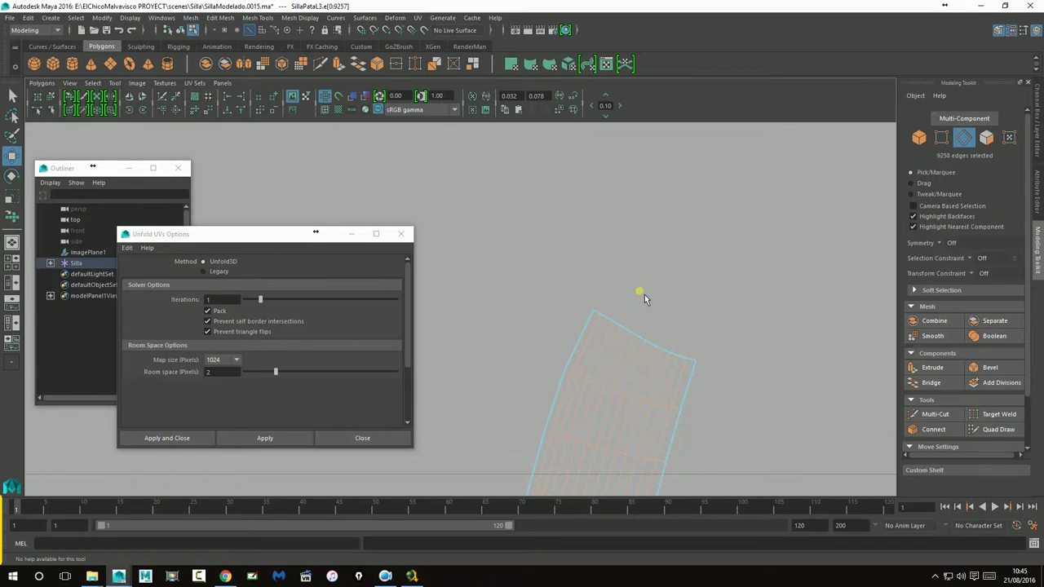
click(644, 295)
click(600, 316)
shift+click(612, 320)
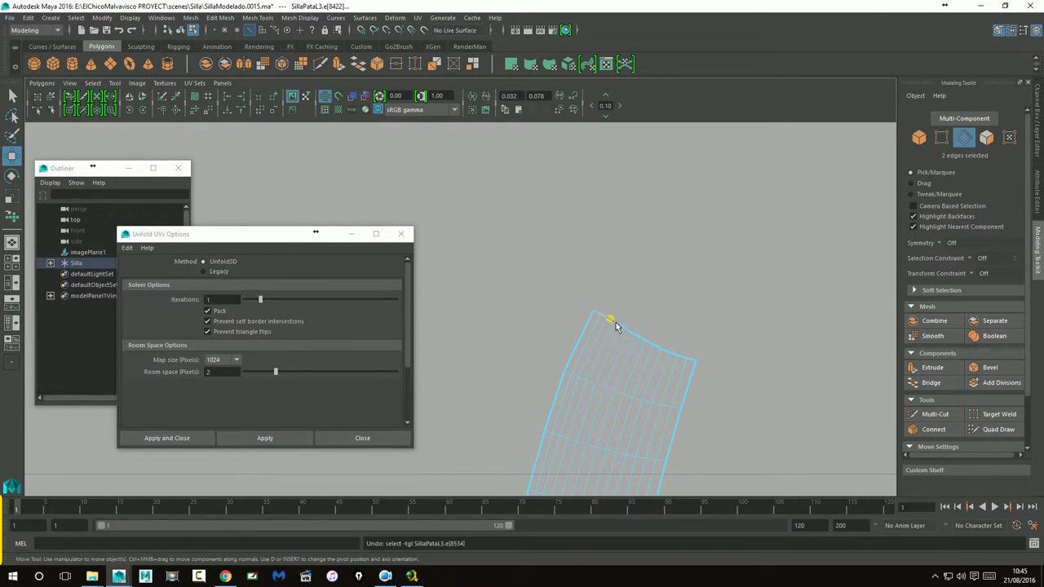
shift+click(620, 325)
shift+click(658, 348)
shift+click(672, 354)
shift+click(687, 359)
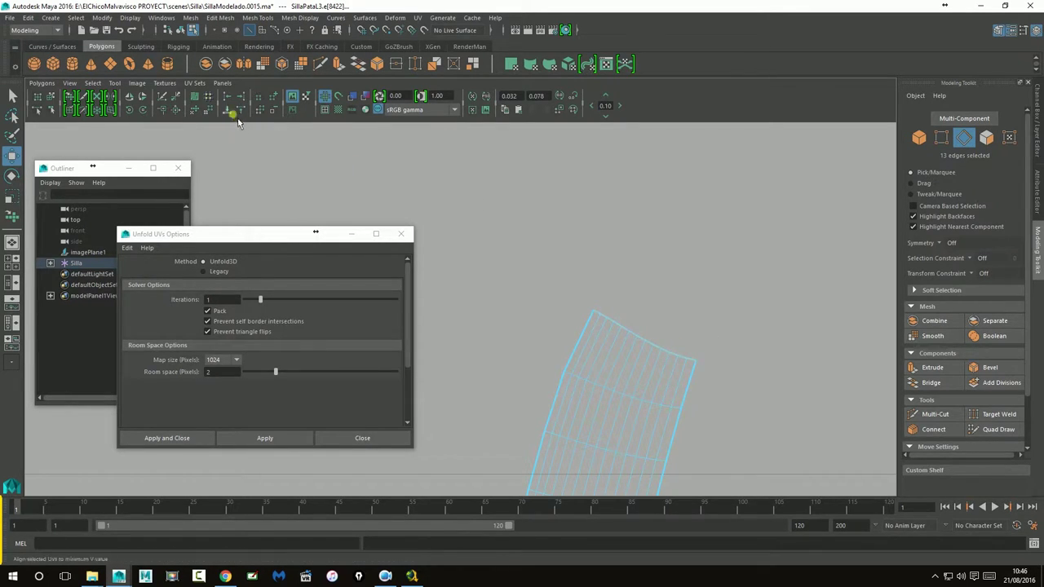
- Move and sew the selected top-end edges onto the leg strip
mouse_move(585, 280)
alt+mouse_down()
mouse_move(615, 303)
mouse_move(607, 382)
alt+mouse_up()
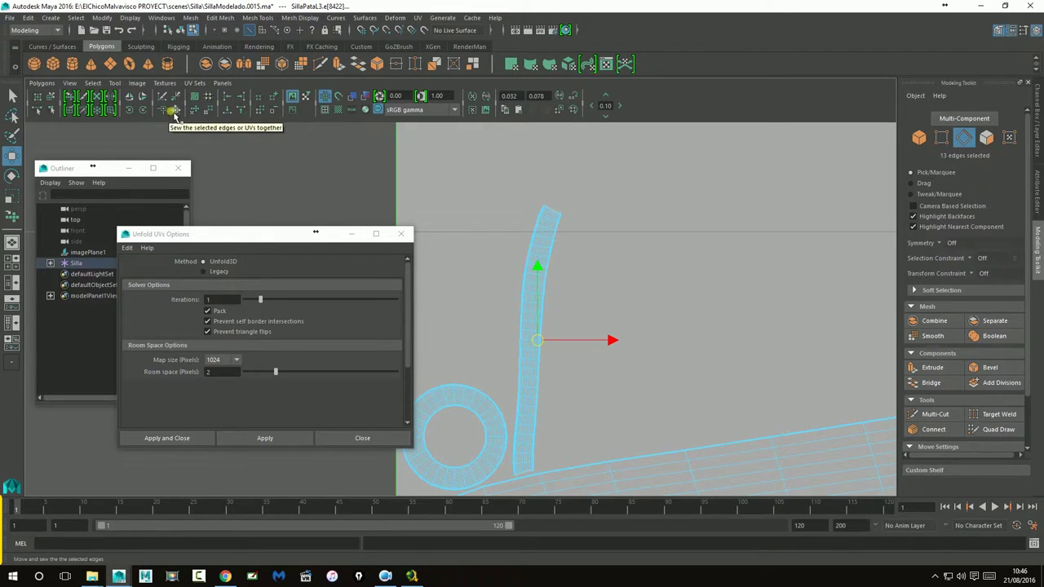
click(174, 111)
mouse_move(538, 306)
right_down()
mouse_move(540, 287)
mouse_move(585, 314)
mouse_move(551, 284)
mouse_move(496, 289)
right_up()
- Select the sewn leg shell and unfold it with Apply in Unfold UVs Options
click(543, 322)
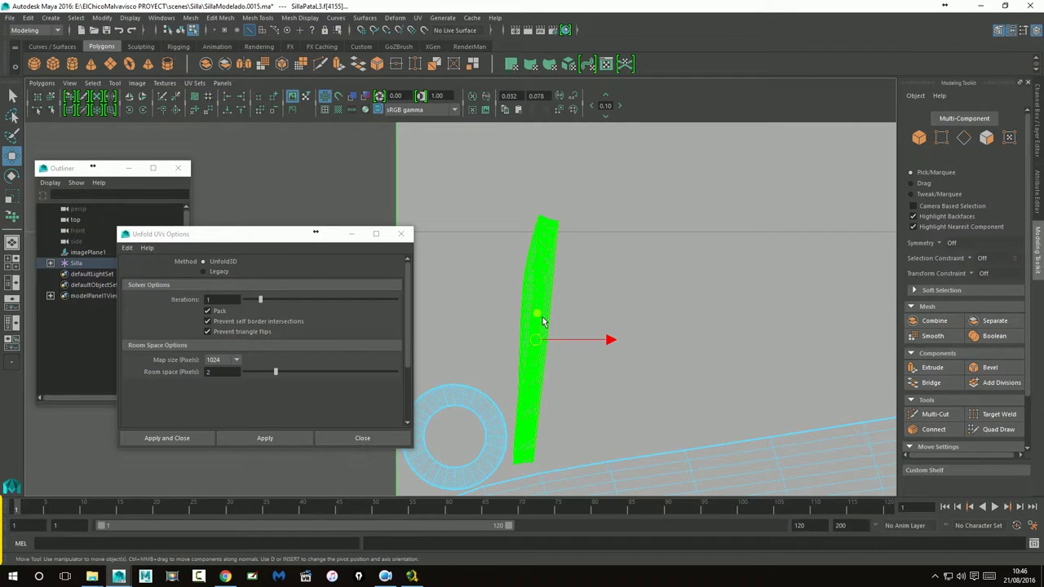
scroll(571, 314, down, 1)
scroll(620, 327, down, 1)
scroll(653, 334, down, 1)
scroll(702, 314, down, 1)
scroll(523, 331, up, 1)
click(274, 443)
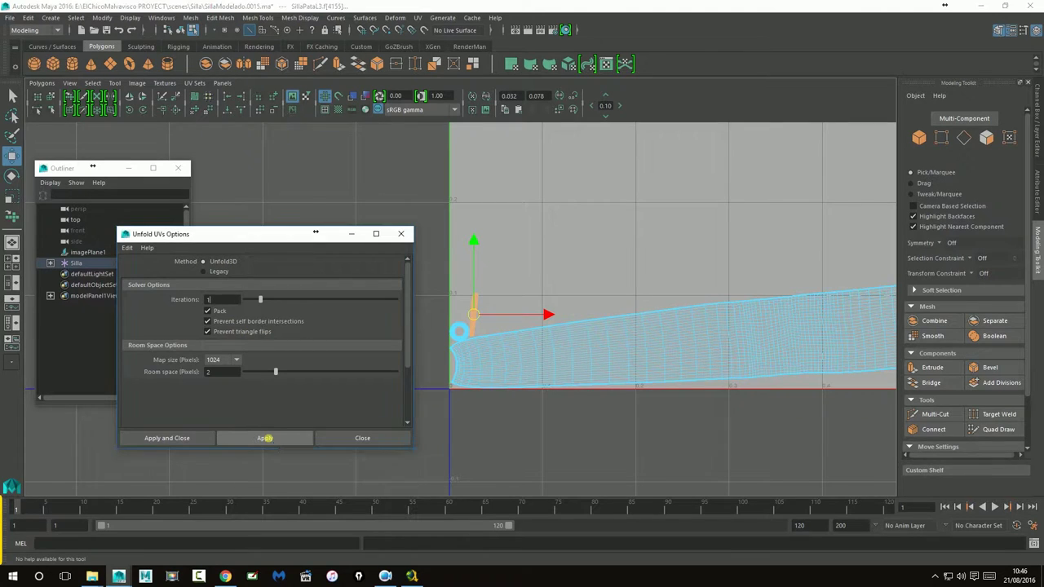
- Deselect and inspect the unfolded layout, then reselect the long leg shell
click(507, 341)
scroll(666, 289, up, 3)
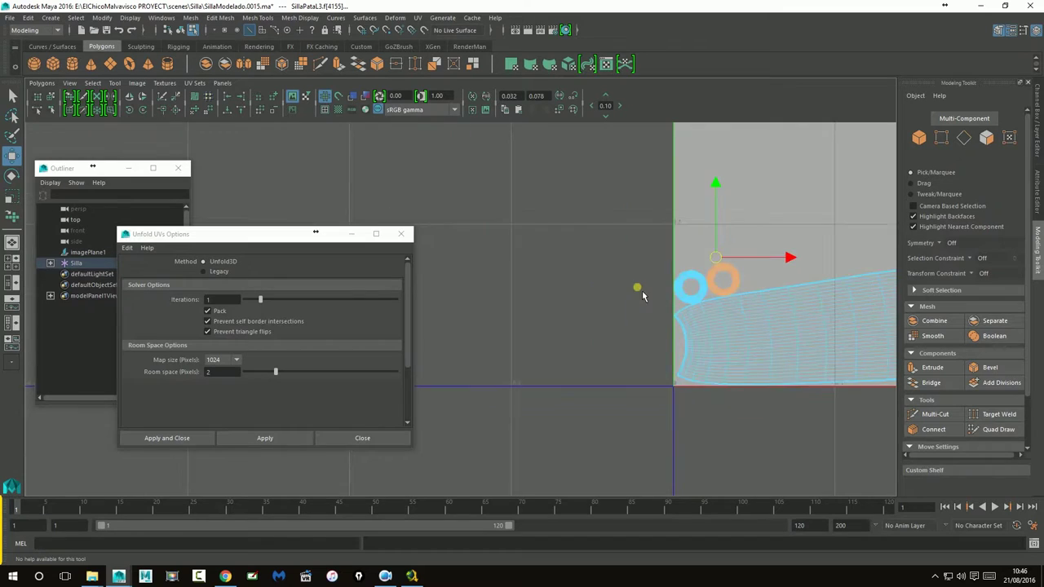
scroll(642, 291, up, 3)
scroll(669, 296, up, 2)
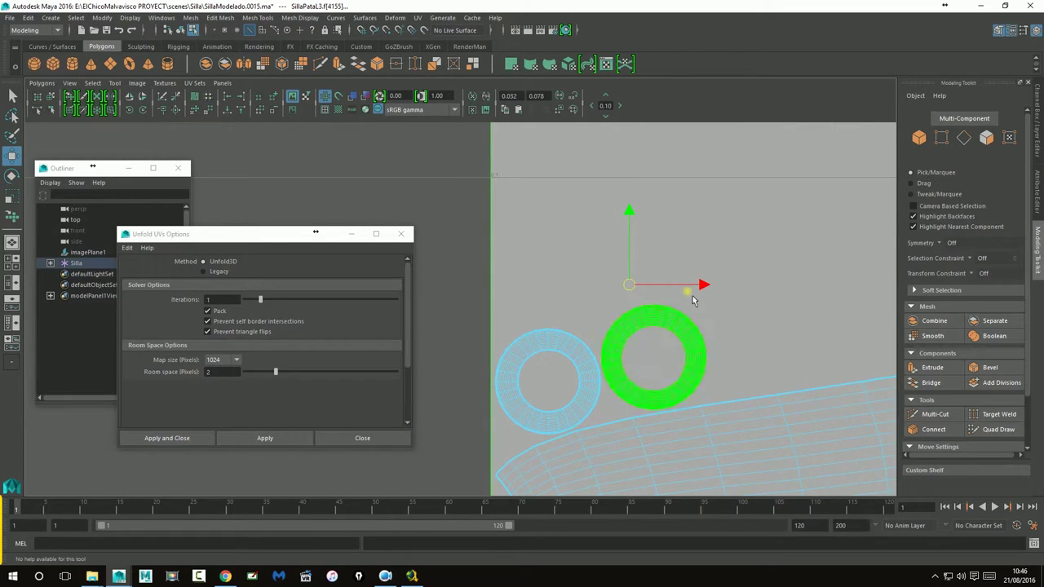
scroll(795, 365, down, 3)
scroll(775, 363, down, 1)
scroll(702, 350, down, 1)
alt+middle_drag(653, 341, 704, 343)
click(674, 291)
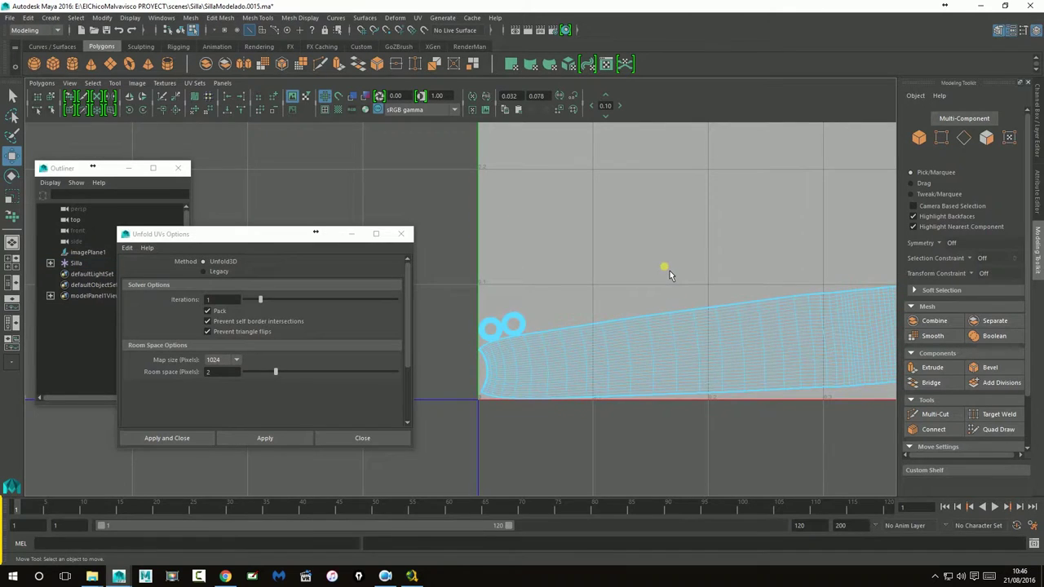
scroll(671, 286, down, 1)
scroll(674, 297, up, 2)
click(566, 346)
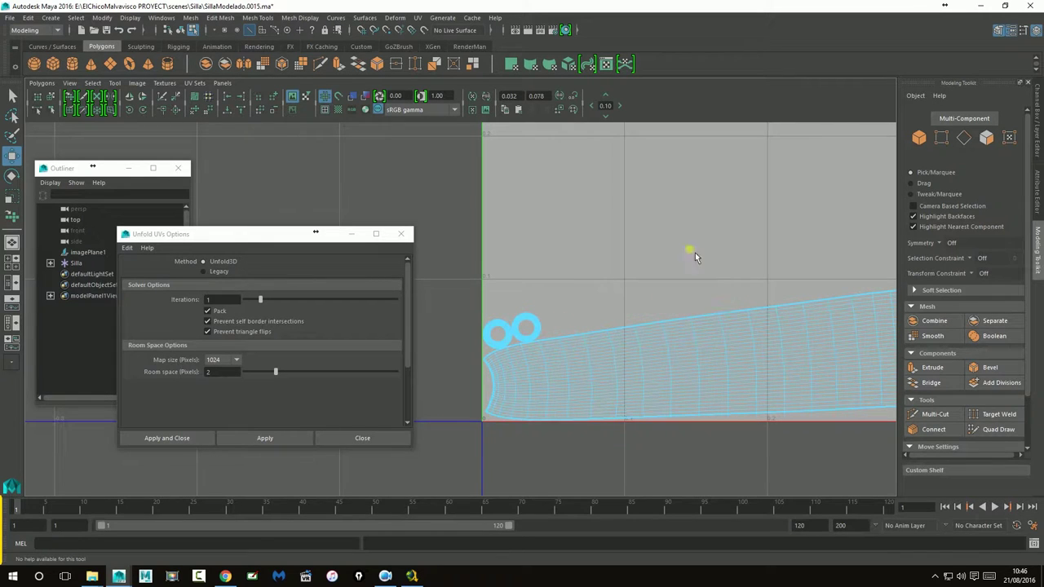
- Smooth the leg strip's kinks and end distortion with the Unfold UV brush, restoring two panes
click(75, 106)
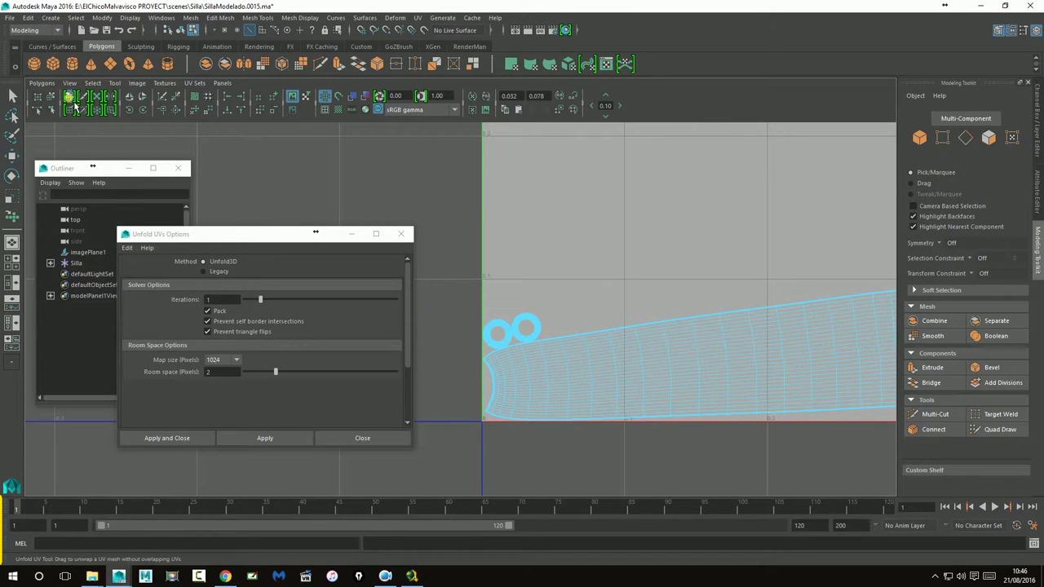
mouse_move(534, 390)
mouse_down()
mouse_move(779, 340)
mouse_move(781, 352)
mouse_move(671, 381)
mouse_move(486, 401)
mouse_move(794, 349)
mouse_up()
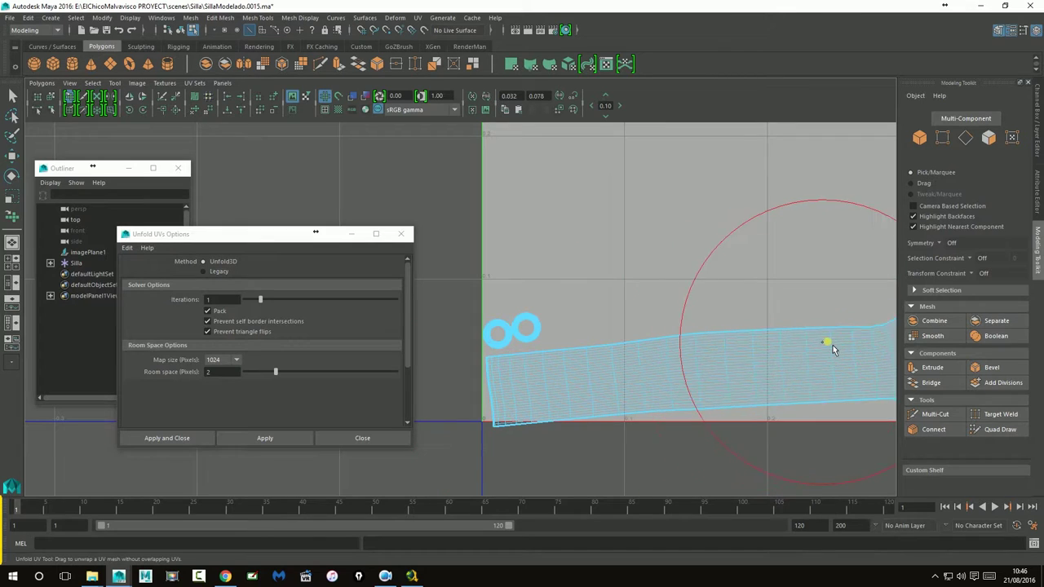
scroll(788, 303, down, 1)
scroll(794, 306, down, 2)
mouse_move(780, 303)
mouse_down()
mouse_move(620, 327)
mouse_move(757, 320)
mouse_move(708, 325)
mouse_move(684, 340)
mouse_move(560, 343)
mouse_move(816, 310)
mouse_move(844, 316)
mouse_up()
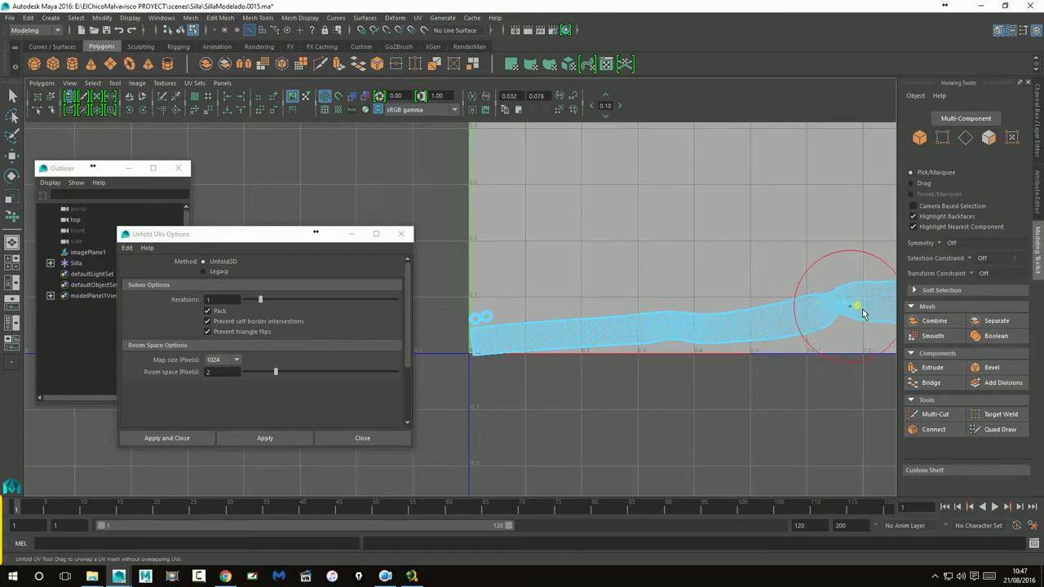
alt+middle_drag(792, 303, 564, 355)
mouse_move(608, 369)
mouse_down()
mouse_move(751, 346)
mouse_move(730, 368)
mouse_move(676, 362)
mouse_move(711, 350)
mouse_move(804, 367)
mouse_move(601, 361)
mouse_move(499, 401)
mouse_up()
alt+middle_drag(630, 449, 745, 453)
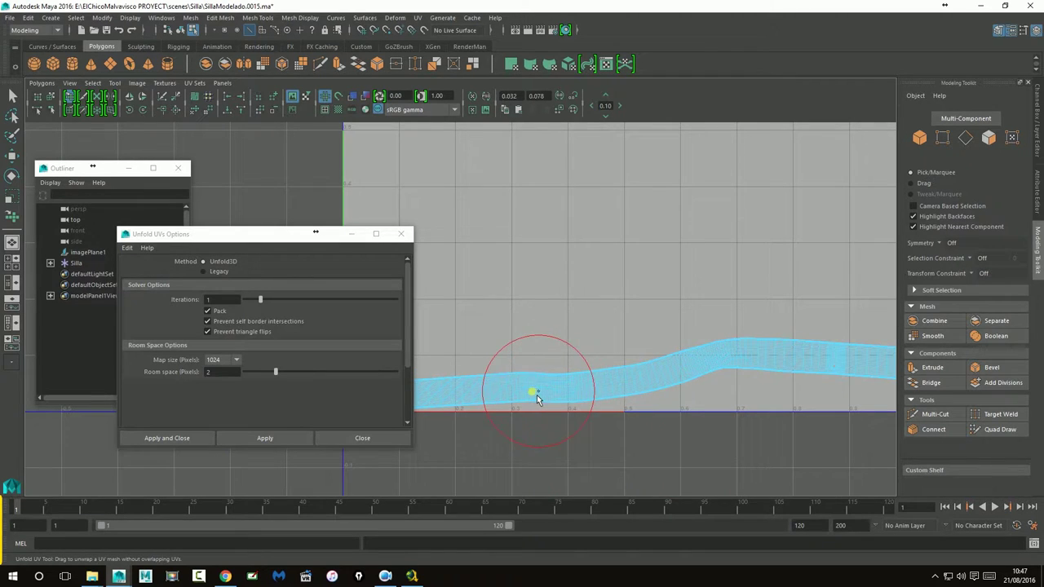
key(space)
- Select the leg pole mesh in perspective and turn the checker pattern back on
drag(289, 237, 374, 421)
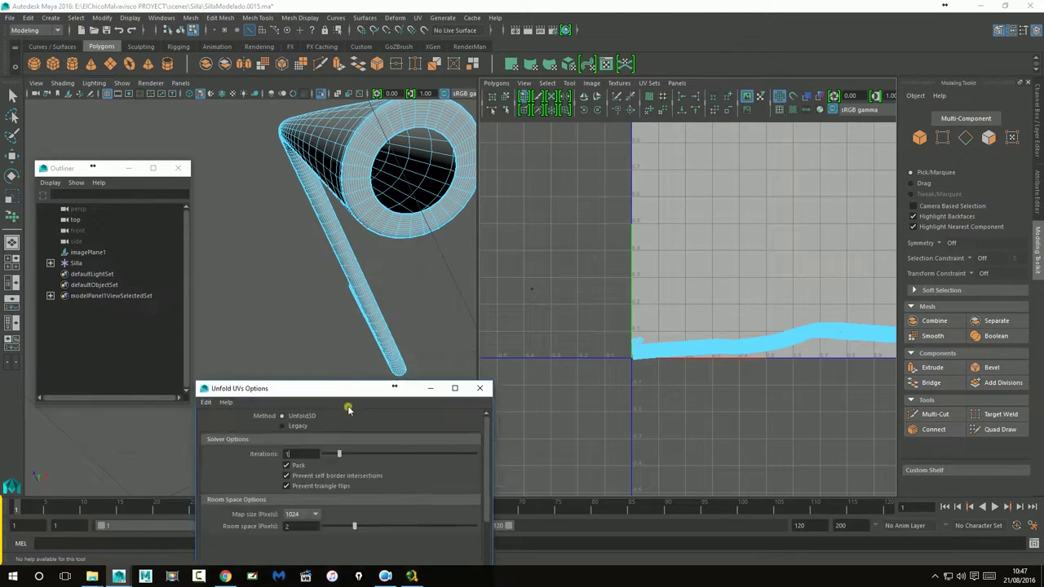
alt+drag(374, 288, 333, 319)
mouse_move(333, 319)
alt+middle_down()
mouse_move(324, 194)
mouse_move(275, 350)
alt+middle_up()
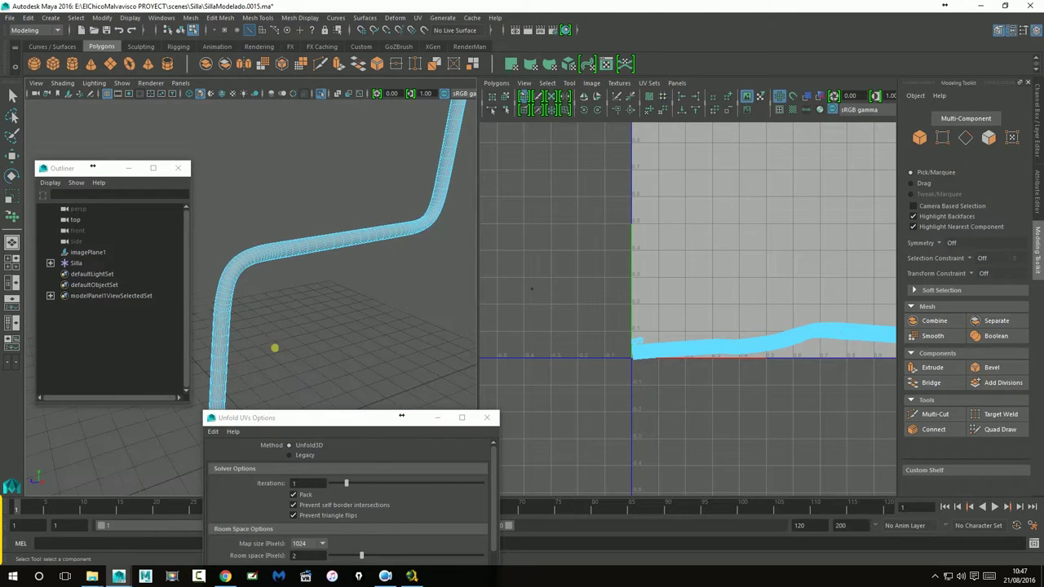
click(453, 153)
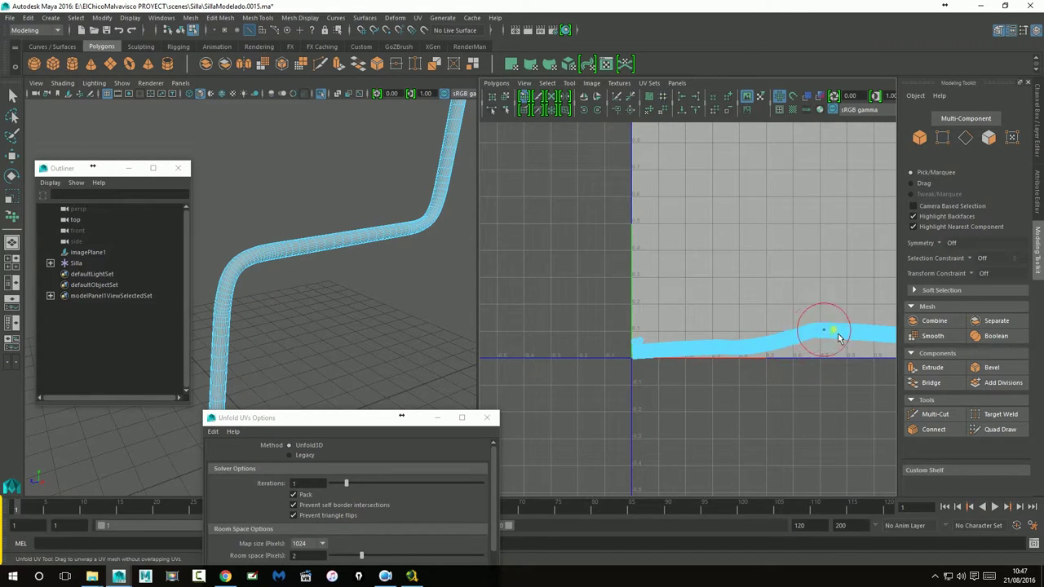
alt+middle_drag(858, 333, 608, 338)
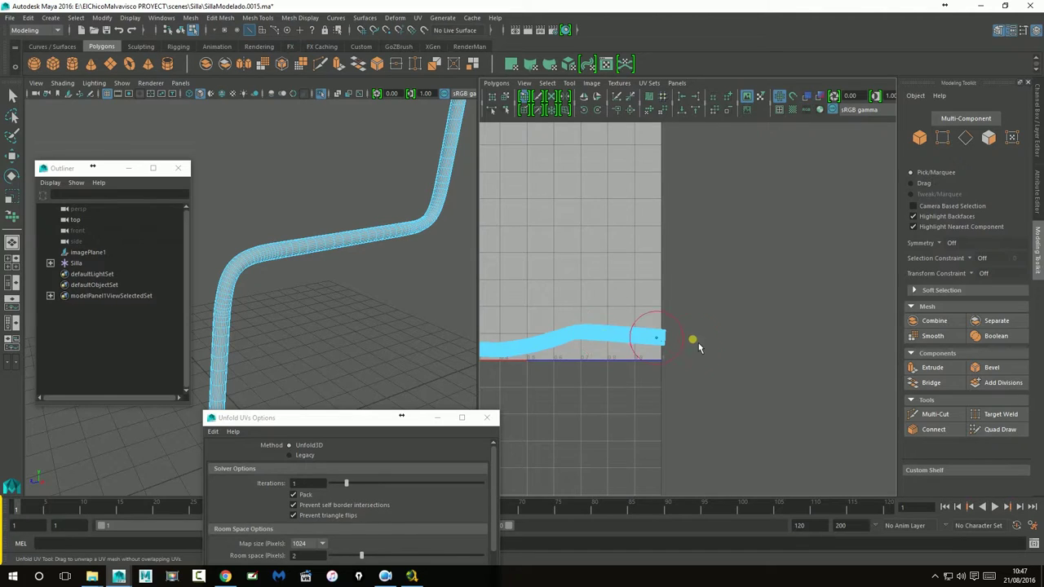
scroll(692, 310, up, 3)
scroll(846, 289, up, 3)
scroll(743, 311, up, 2)
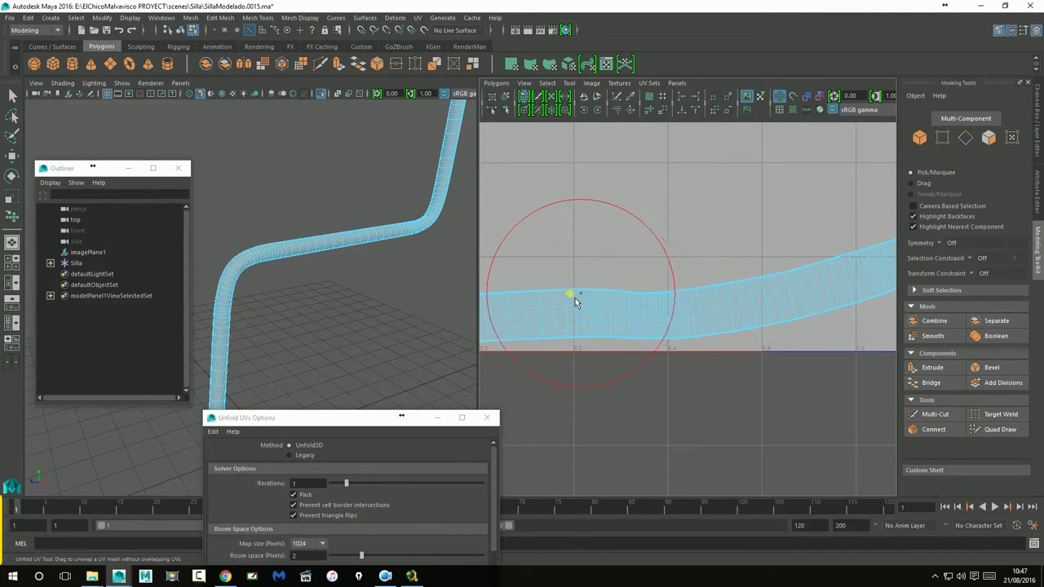
scroll(677, 363, down, 3)
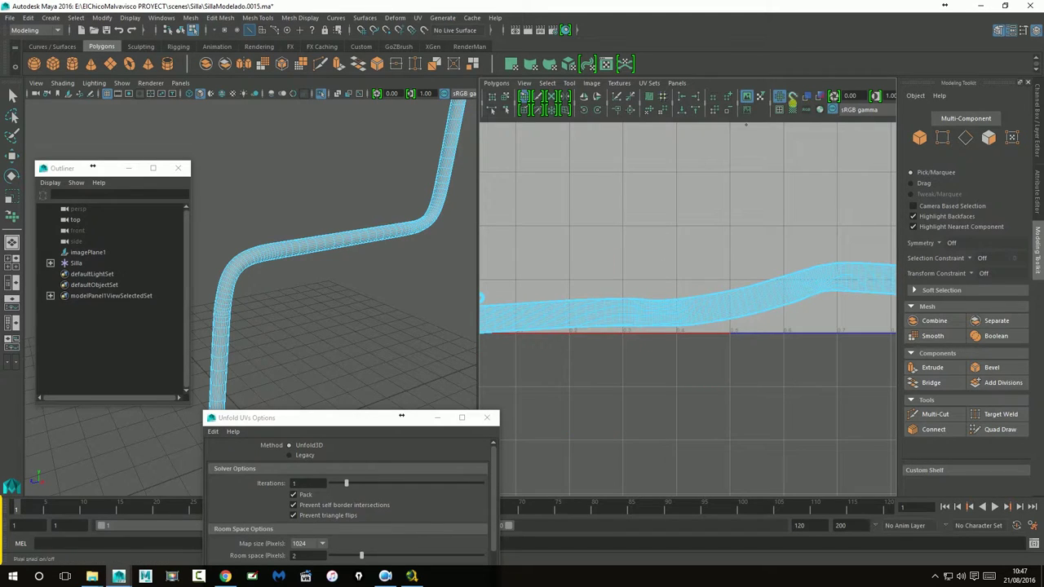
click(792, 110)
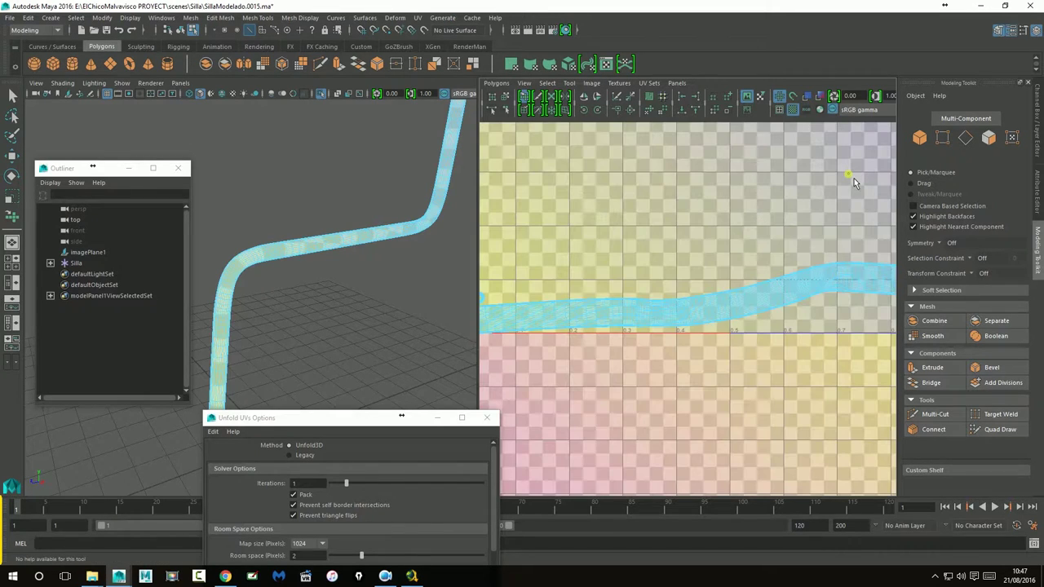
- Orbit around the strip in the 3D view and reselect it to display its UVs
click(12, 157)
mouse_move(233, 245)
alt+mouse_down()
mouse_move(258, 287)
mouse_move(567, 270)
mouse_move(404, 282)
alt+mouse_up()
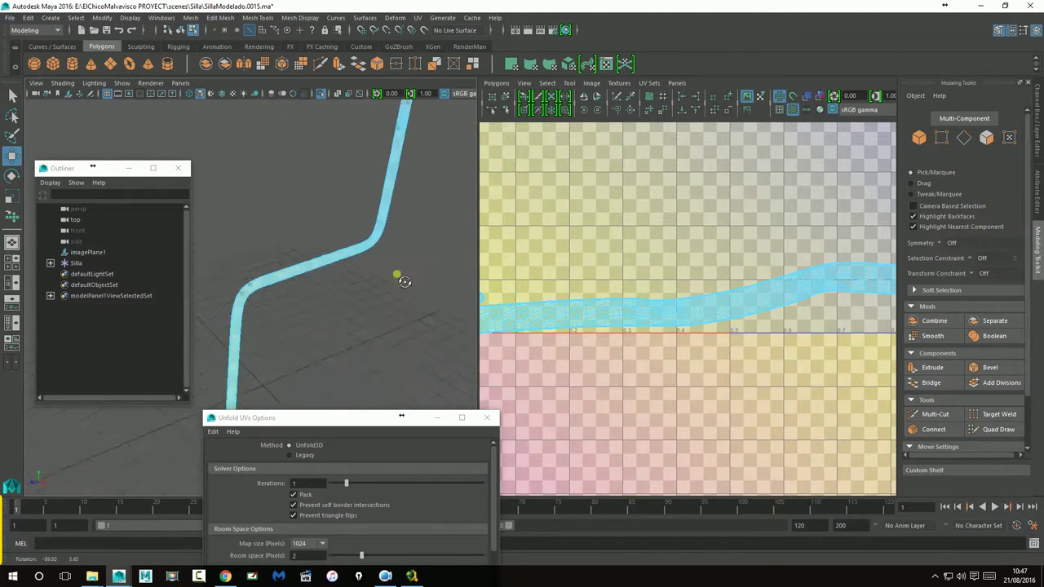
right_click(378, 245)
click(408, 292)
scroll(407, 298, down, 3)
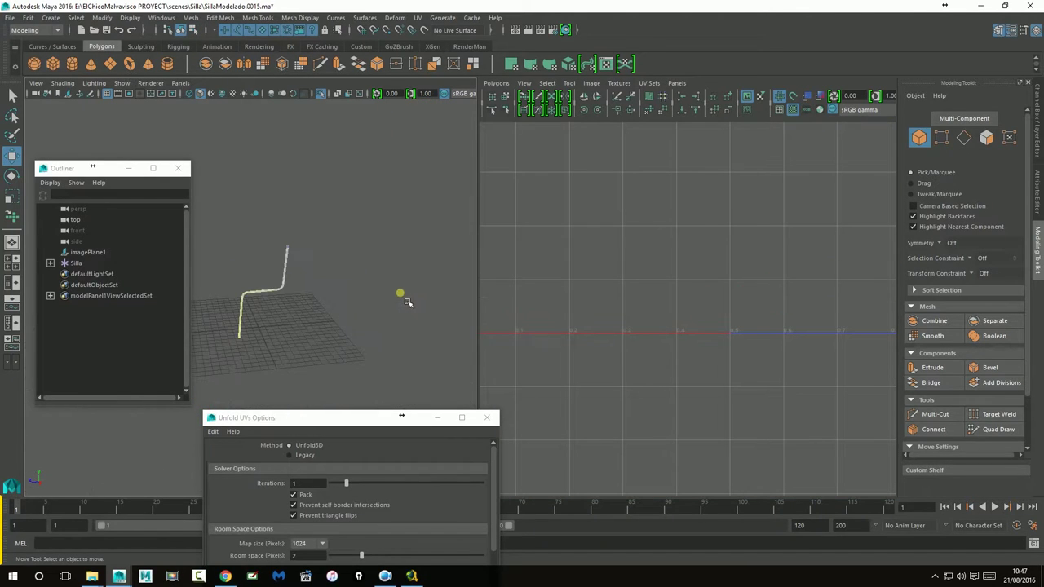
scroll(351, 306, up, 3)
scroll(347, 273, up, 2)
click(350, 270)
mouse_move(394, 294)
alt+mouse_down()
mouse_move(296, 301)
mouse_move(329, 299)
alt+mouse_up()
scroll(698, 315, down, 2)
scroll(697, 315, up, 1)
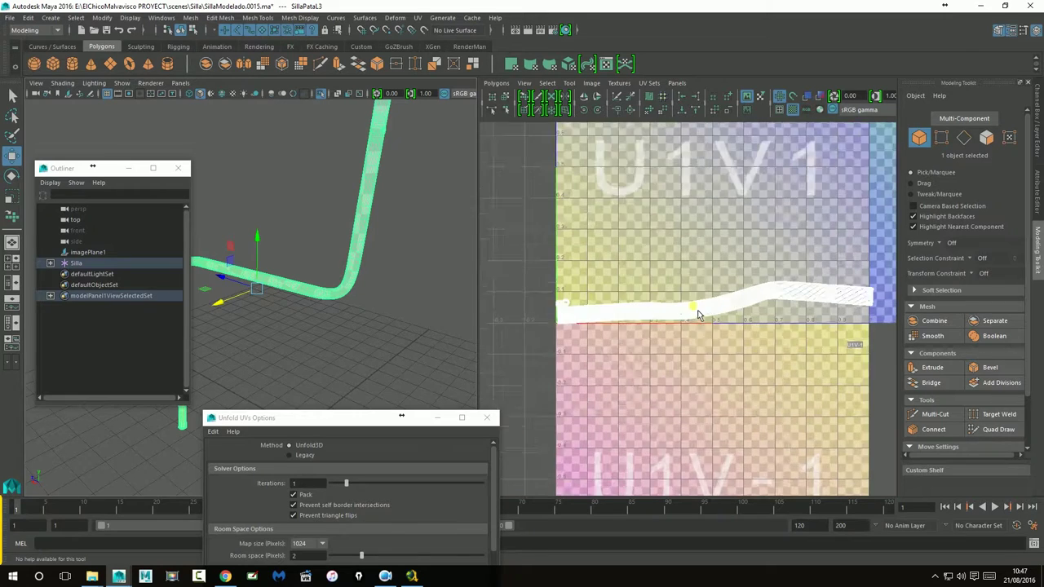
scroll(697, 315, up, 1)
scroll(698, 315, down, 1)
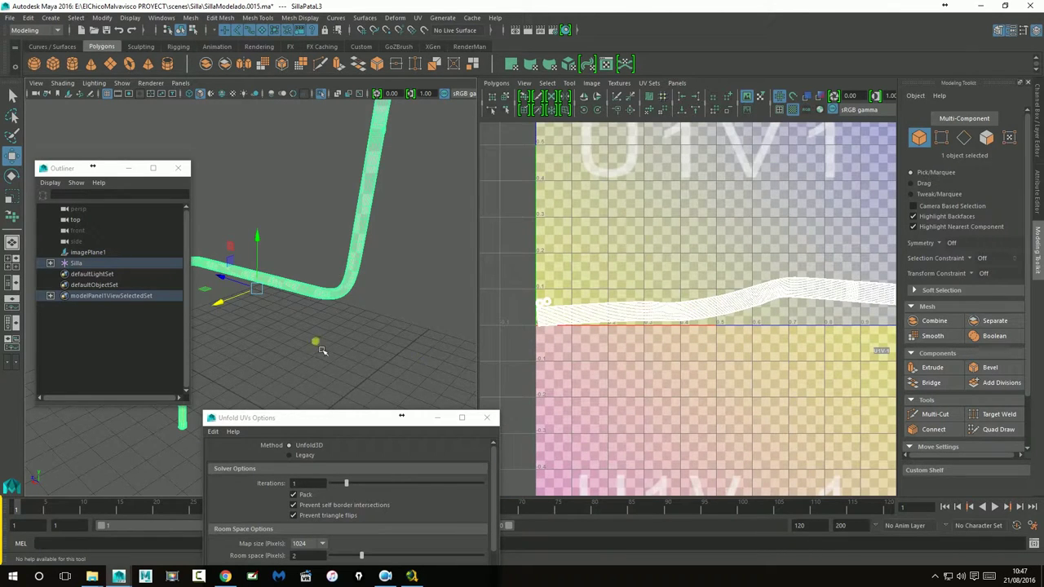
- Select all 4873 strip UVs and unfold them into a band along the tile's bottom
click(322, 351)
scroll(349, 331, down, 3)
alt+drag(349, 331, 343, 324)
scroll(363, 293, up, 5)
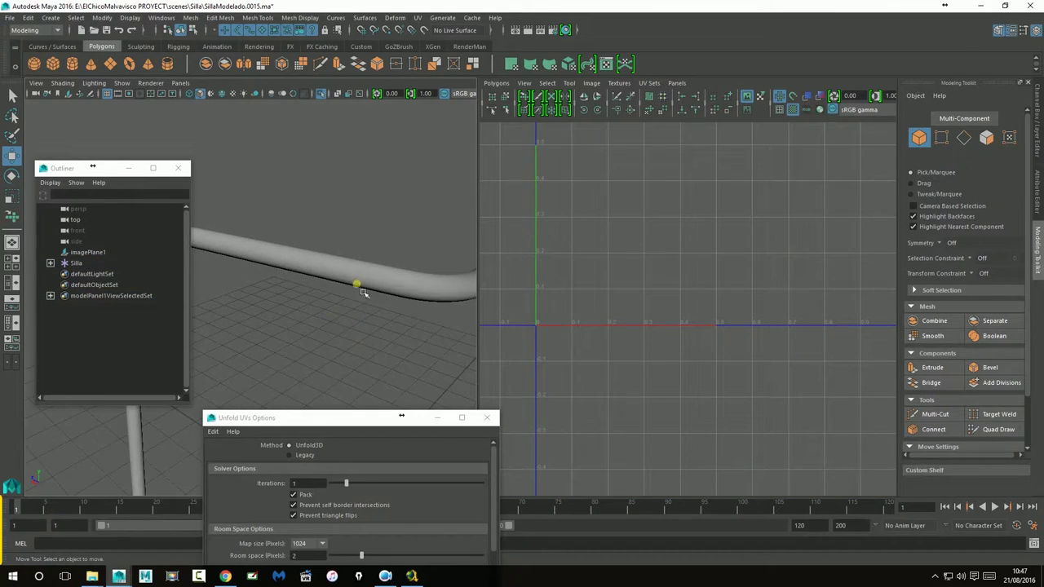
click(363, 294)
scroll(786, 297, down, 2)
scroll(785, 296, up, 1)
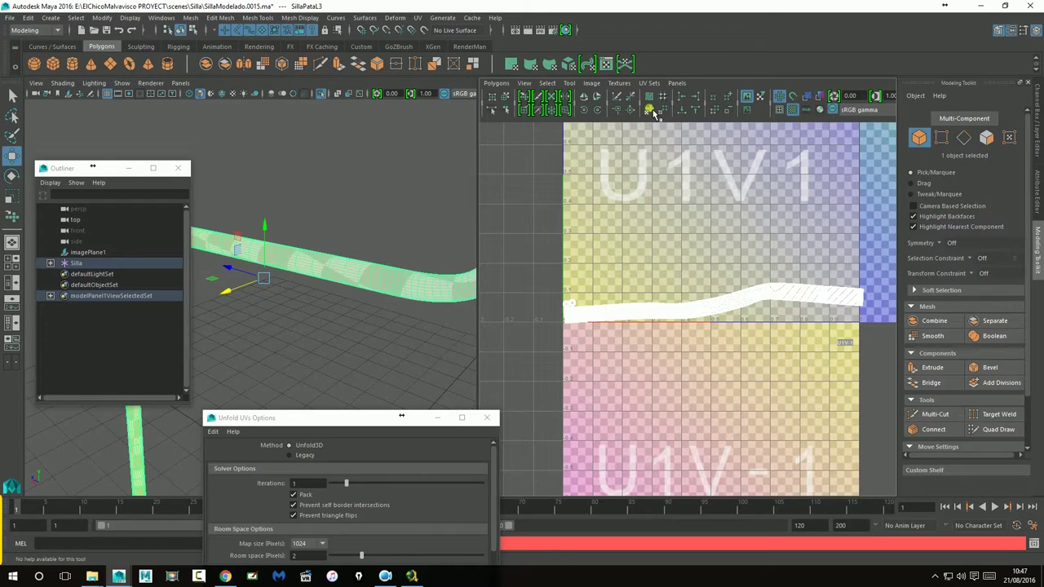
right_drag(689, 321, 727, 314)
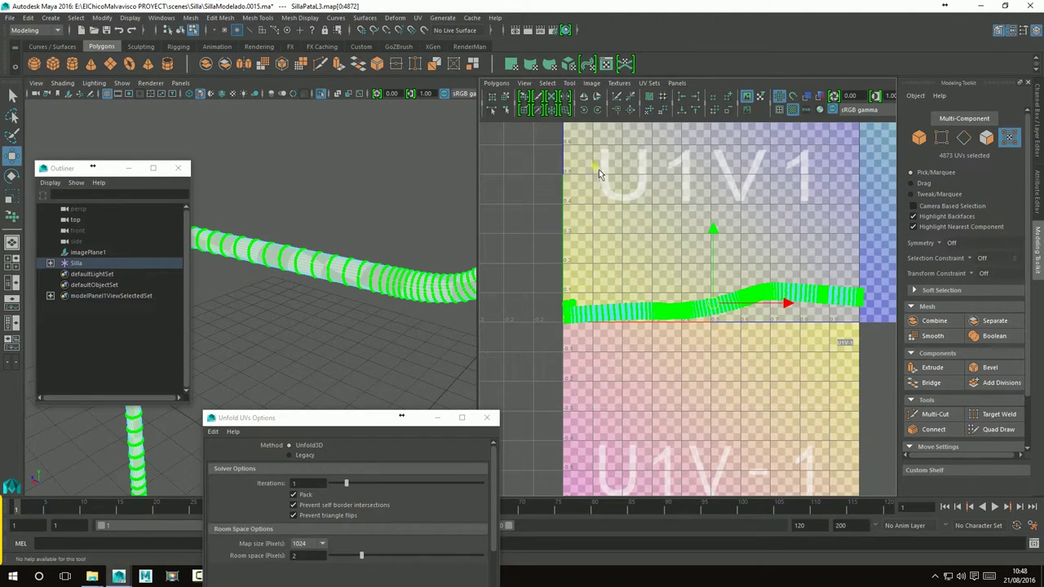
click(645, 109)
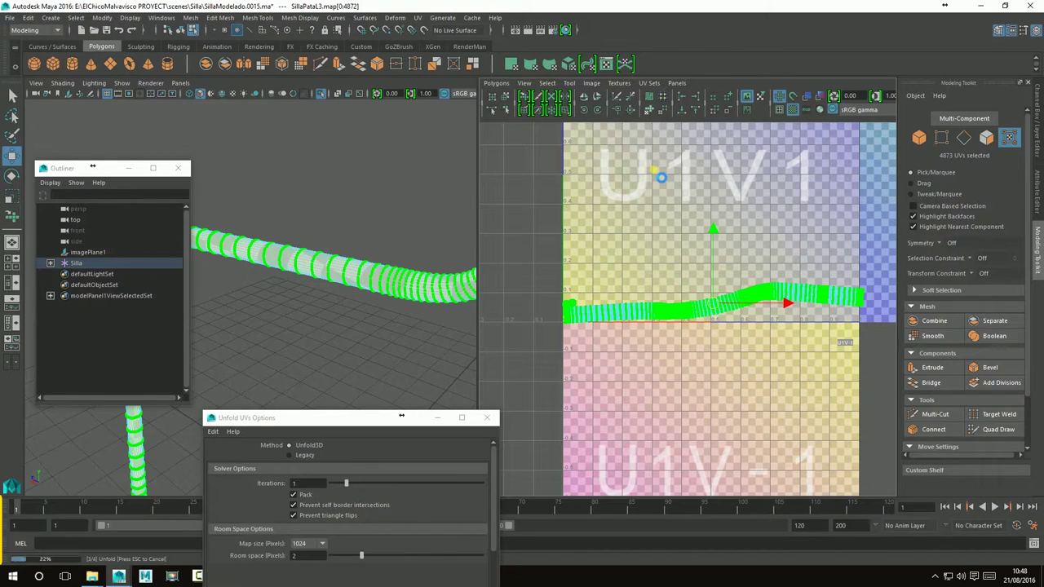
alt+drag(399, 324, 397, 317)
right_drag(419, 275, 452, 264)
scroll(433, 286, down, 5)
- Close the Unfold UVs options, exit Isolate Select and select the other bent pipe leg
key(space)
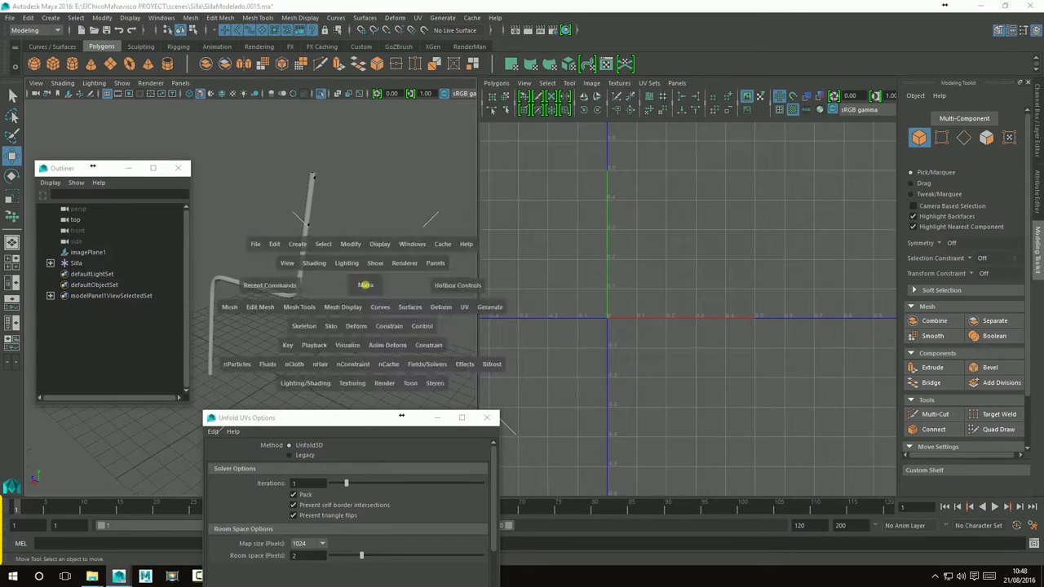
scroll(375, 294, down, 3)
click(487, 420)
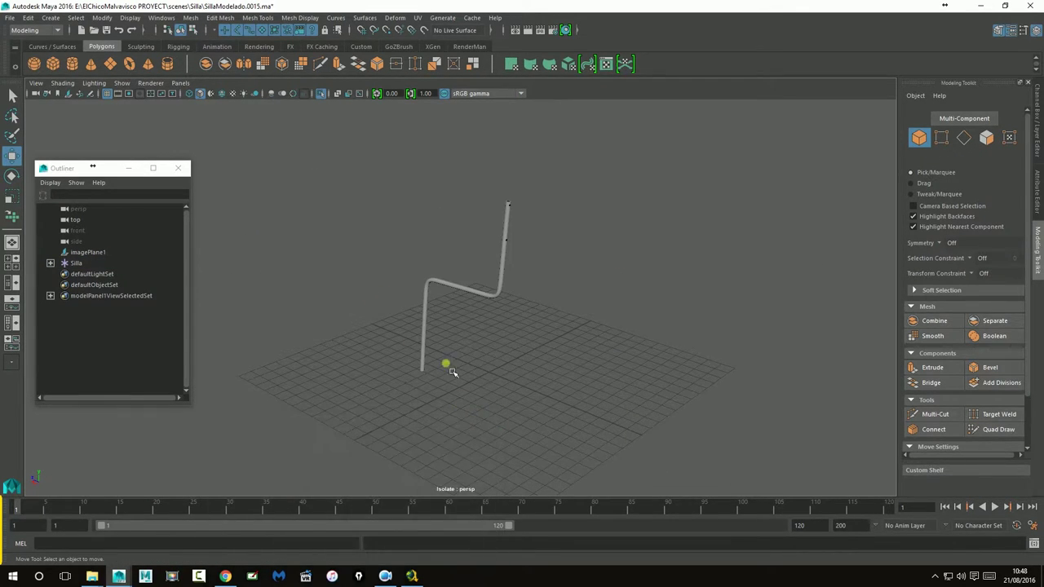
click(321, 95)
mouse_move(557, 258)
alt+mouse_down()
mouse_move(611, 345)
mouse_move(511, 275)
mouse_move(513, 322)
alt+mouse_up()
click(529, 294)
alt+right_drag(514, 321, 780, 296)
- Open the UV Editor beside the 3D view and marquee-select the leg's 166 edges in Edge mode
key(space)
click(658, 273)
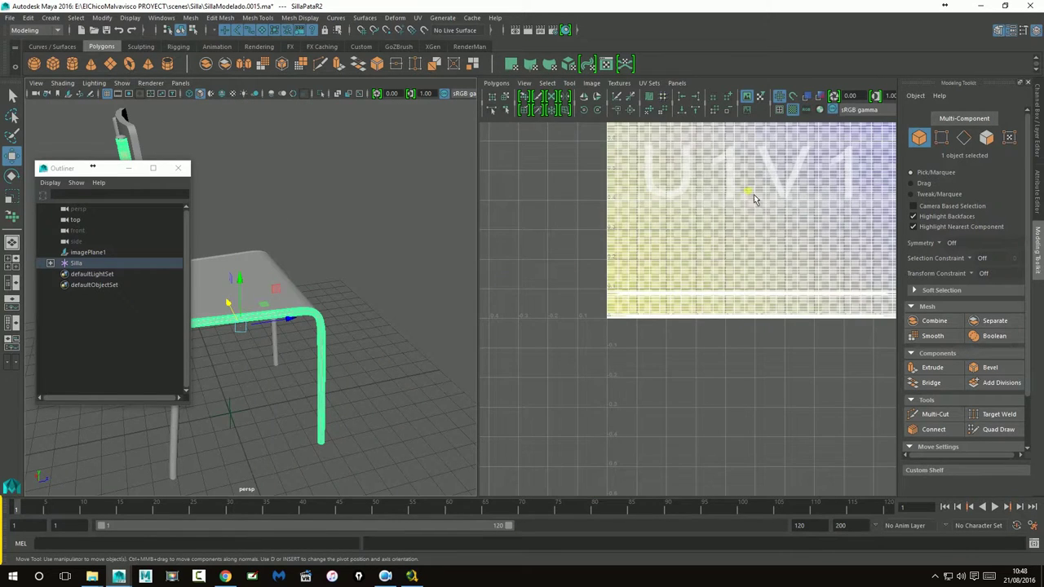
alt+middle_drag(755, 200, 671, 332)
scroll(704, 318, down, 3)
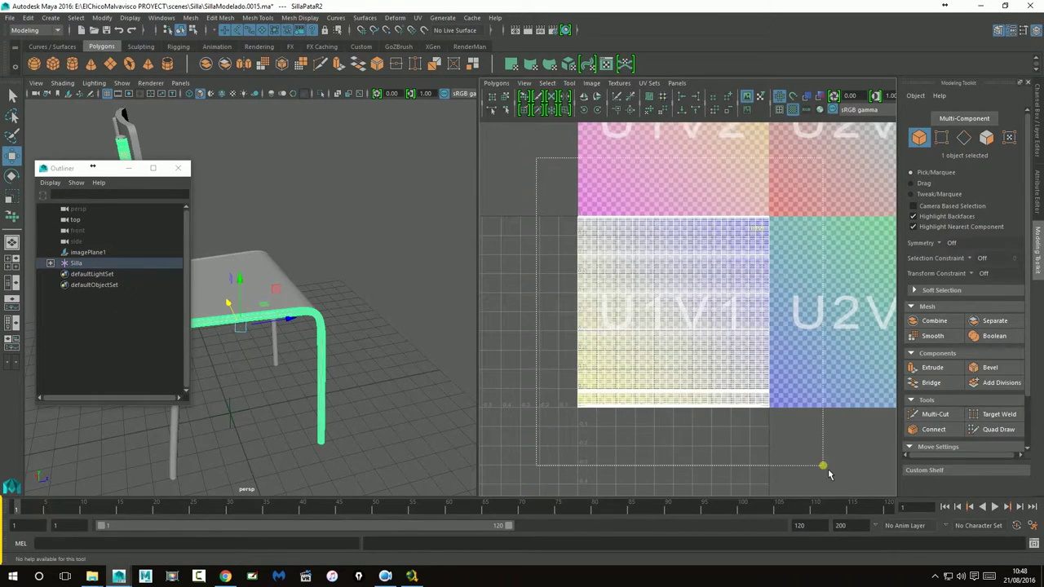
right_drag(677, 292, 674, 258)
mouse_move(561, 186)
mouse_down()
mouse_move(778, 449)
mouse_move(768, 446)
mouse_up()
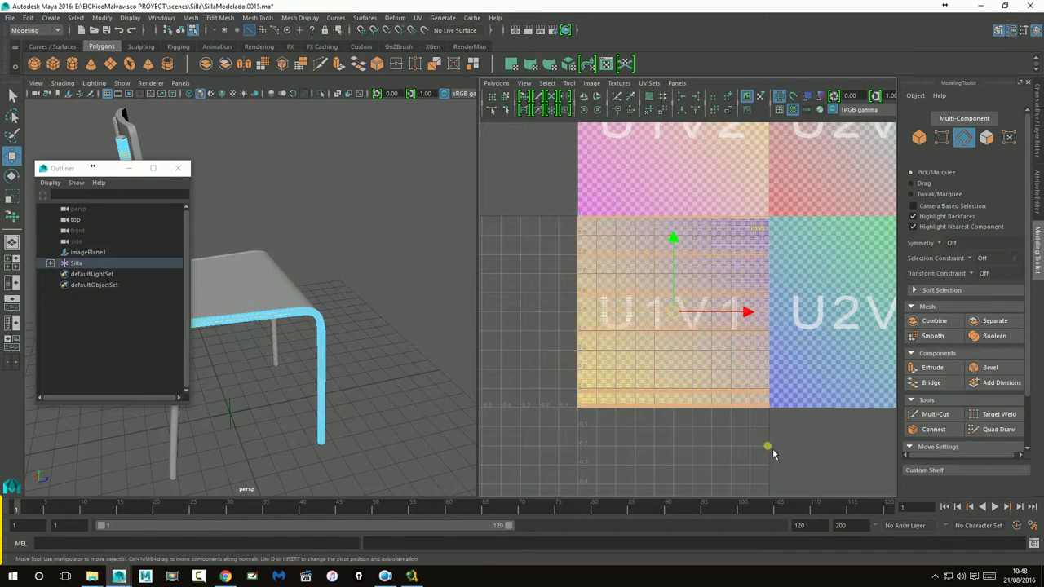
click(631, 109)
alt+drag(327, 286, 391, 269)
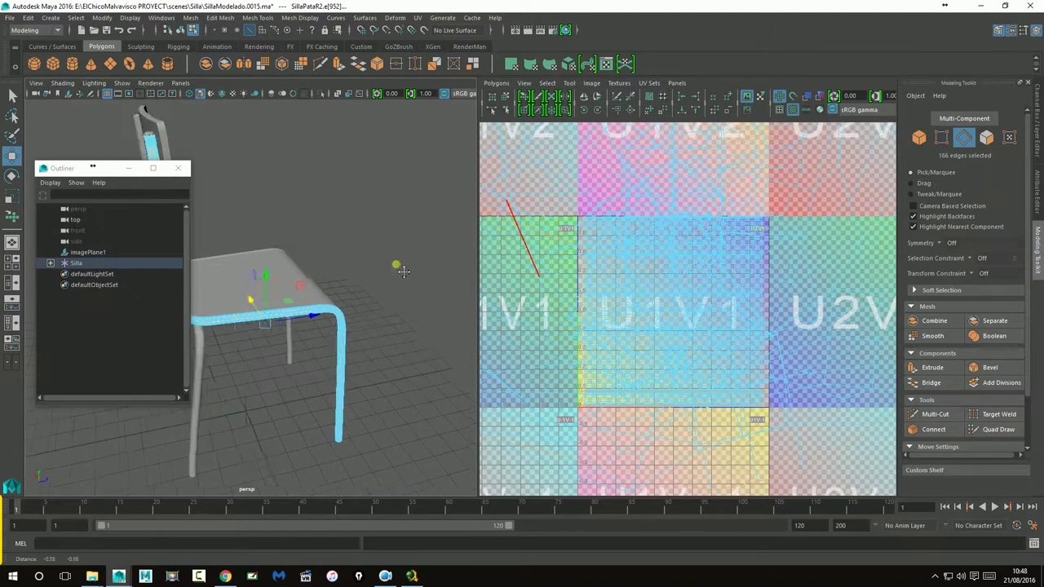
key(space)
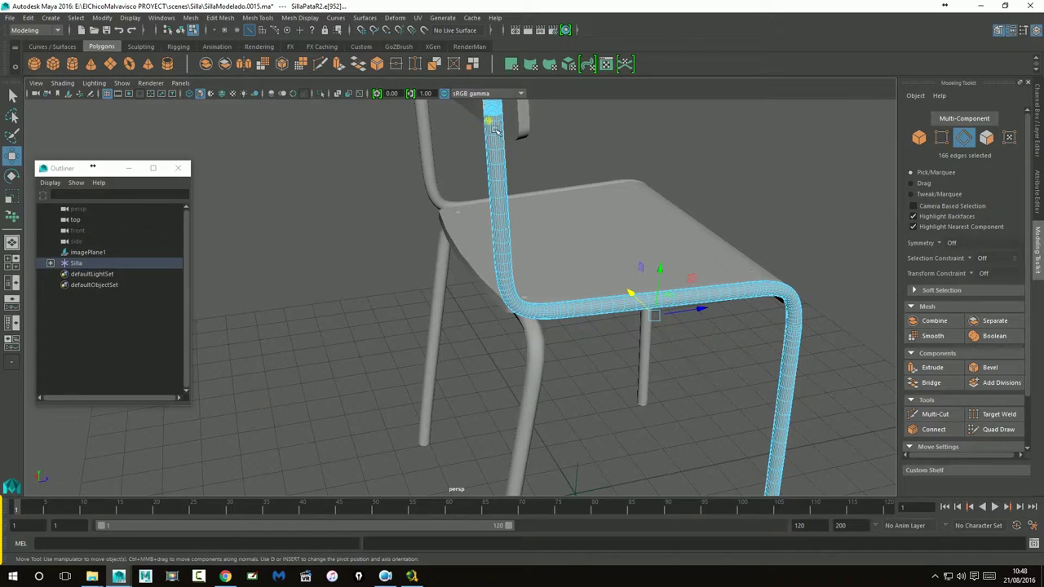
- Select the SillaPataR2 tube in Object Mode and isolate it
right_drag(495, 131, 498, 107)
click(496, 143)
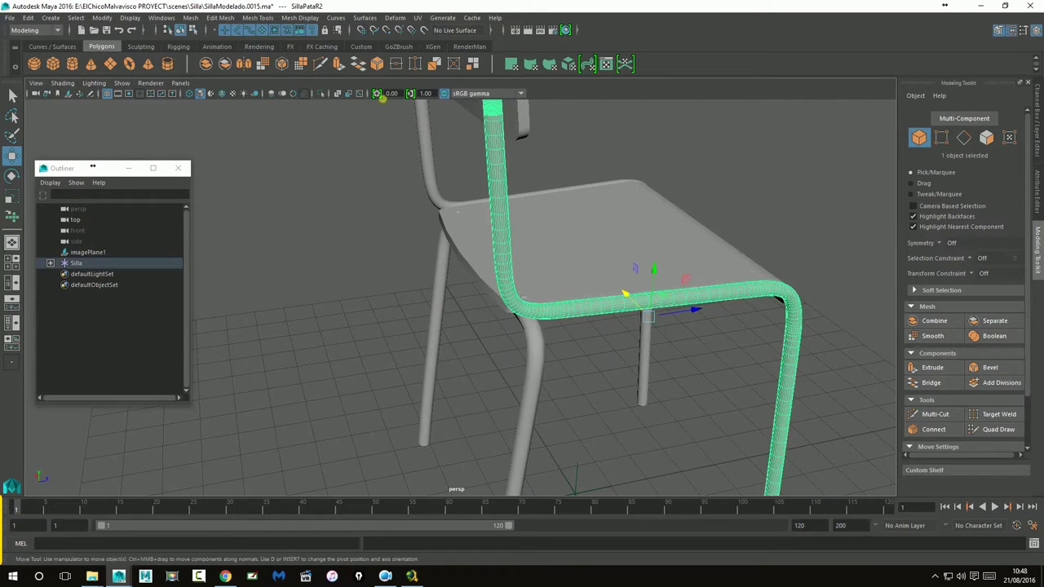
click(322, 93)
alt+drag(490, 286, 571, 277)
mouse_move(542, 439)
alt+mouse_down()
mouse_move(753, 296)
mouse_move(762, 237)
mouse_move(637, 302)
mouse_move(718, 305)
alt+mouse_up()
mouse_move(717, 305)
alt+right_down()
mouse_move(749, 408)
mouse_move(742, 239)
alt+right_up()
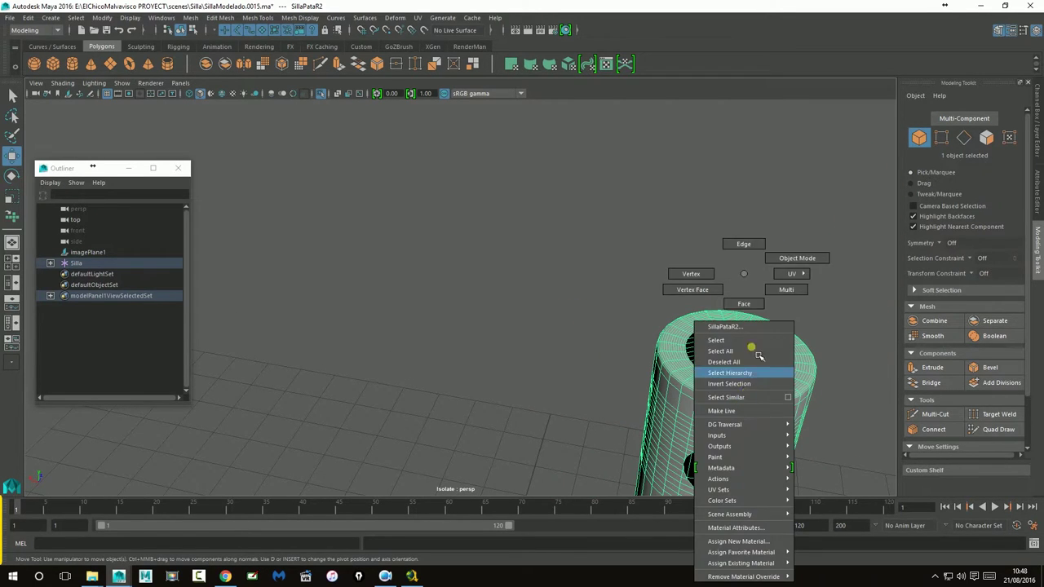
- Double-click the tube's rim edge loop and the seam down its side, bringing the selection to 212 edges
double_click(737, 415)
mouse_move(738, 414)
alt+mouse_down()
mouse_move(688, 413)
mouse_move(781, 397)
mouse_move(686, 299)
mouse_move(613, 264)
mouse_move(599, 317)
mouse_move(706, 288)
alt+mouse_up()
key(w)
double_click(784, 240)
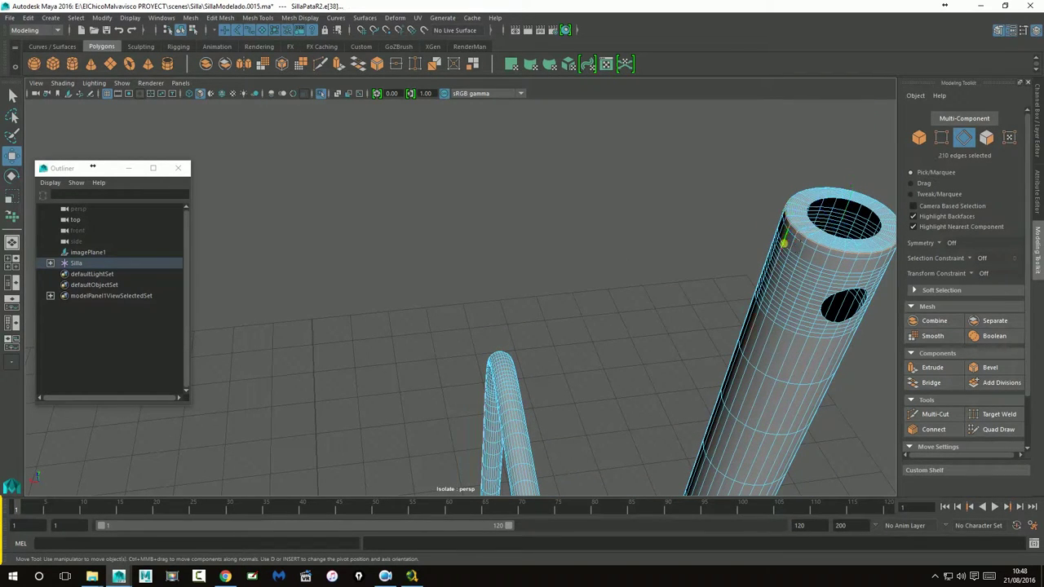
mouse_move(807, 230)
alt+mouse_down()
mouse_move(554, 422)
mouse_move(559, 226)
mouse_move(544, 119)
mouse_move(527, 122)
mouse_move(475, 378)
mouse_move(483, 329)
mouse_move(587, 189)
mouse_move(443, 354)
alt+mouse_up()
alt+right_drag(443, 354, 662, 401)
alt+drag(661, 401, 478, 264)
alt+right_drag(478, 264, 789, 329)
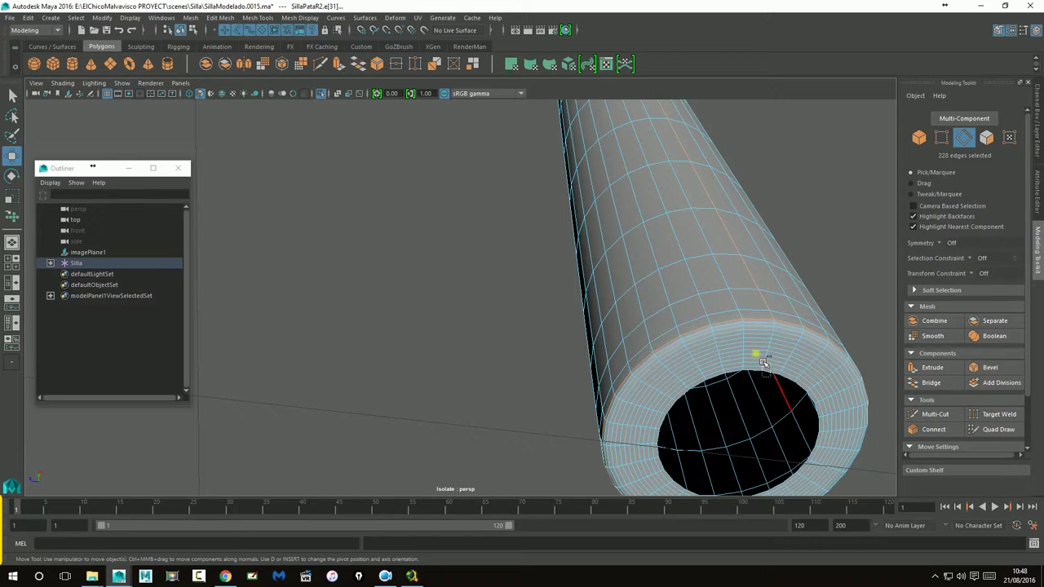
alt+drag(818, 483, 762, 411)
alt+right_drag(765, 348, 545, 218)
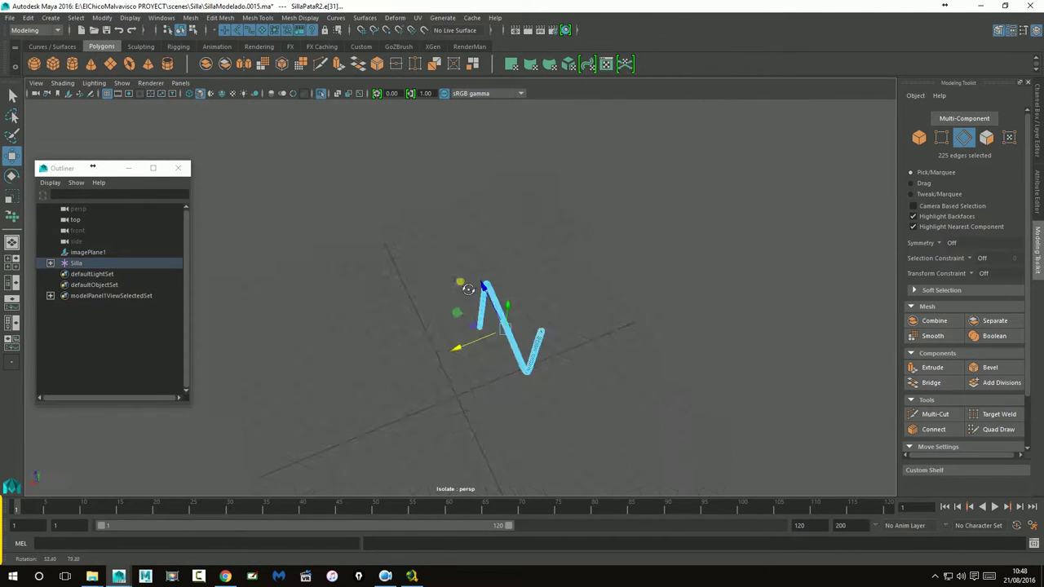
alt+drag(544, 219, 680, 329)
mouse_move(680, 328)
alt+right_down()
mouse_move(620, 269)
mouse_move(837, 279)
alt+right_up()
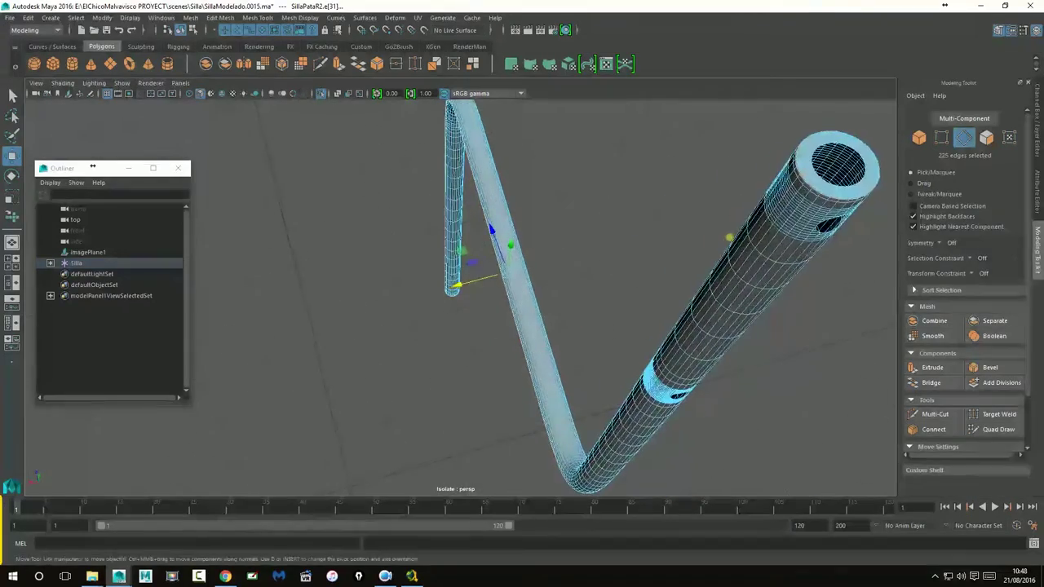
alt+drag(838, 280, 769, 321)
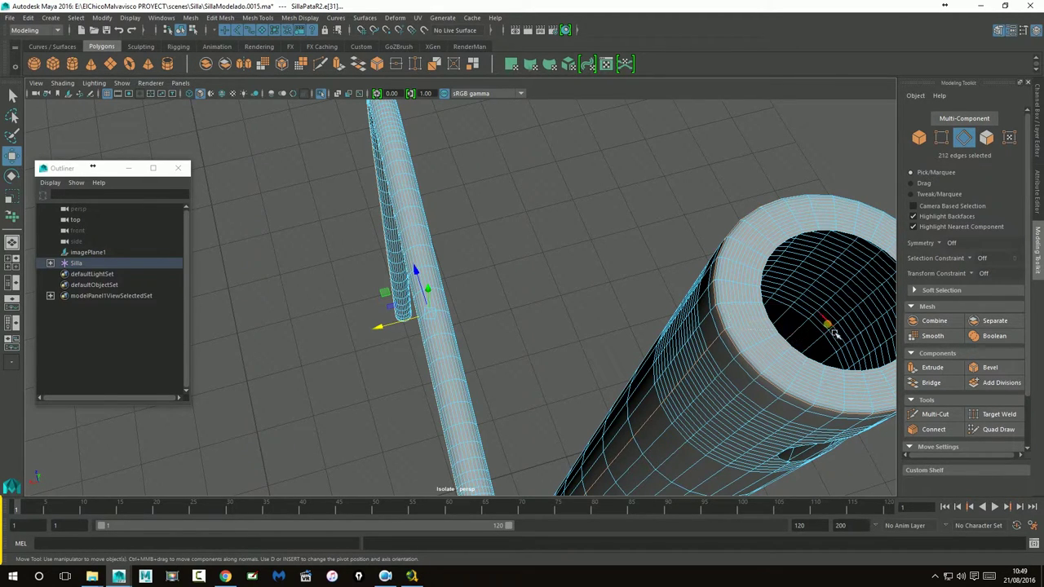
alt+right_drag(832, 331, 758, 343)
mouse_move(757, 342)
alt+mouse_down()
mouse_move(683, 333)
mouse_move(759, 343)
alt+mouse_up()
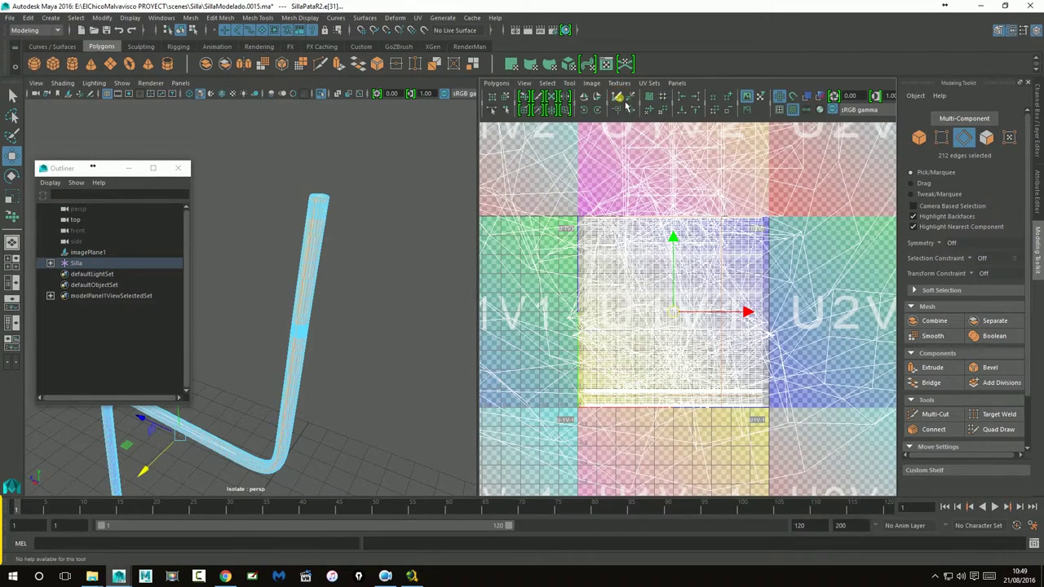
- Frame the leg's UVs in the UV Editor and run Unfold on them
click(620, 108)
click(649, 110)
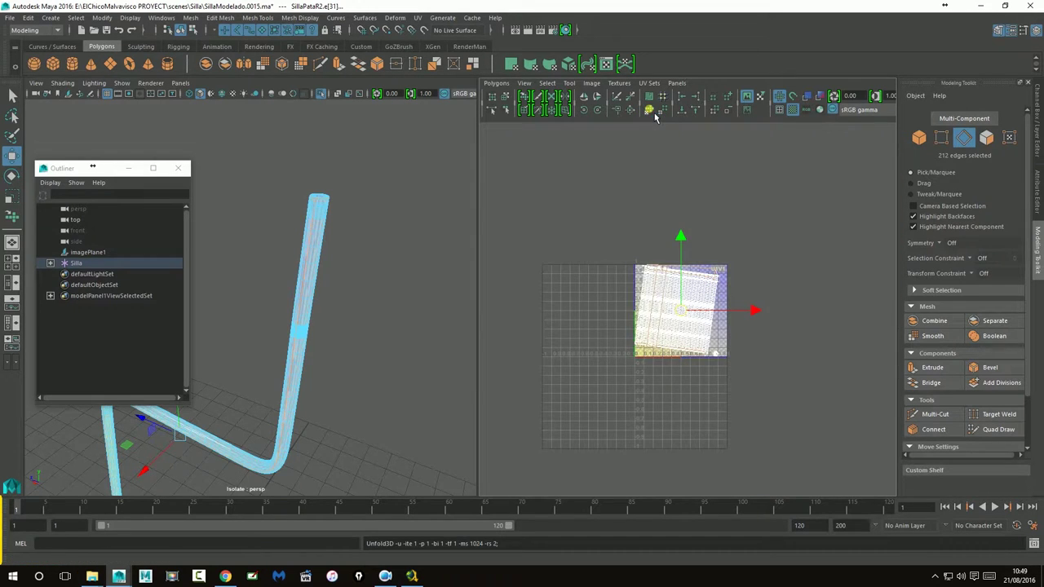
key(f)
alt+middle_drag(661, 313, 684, 318)
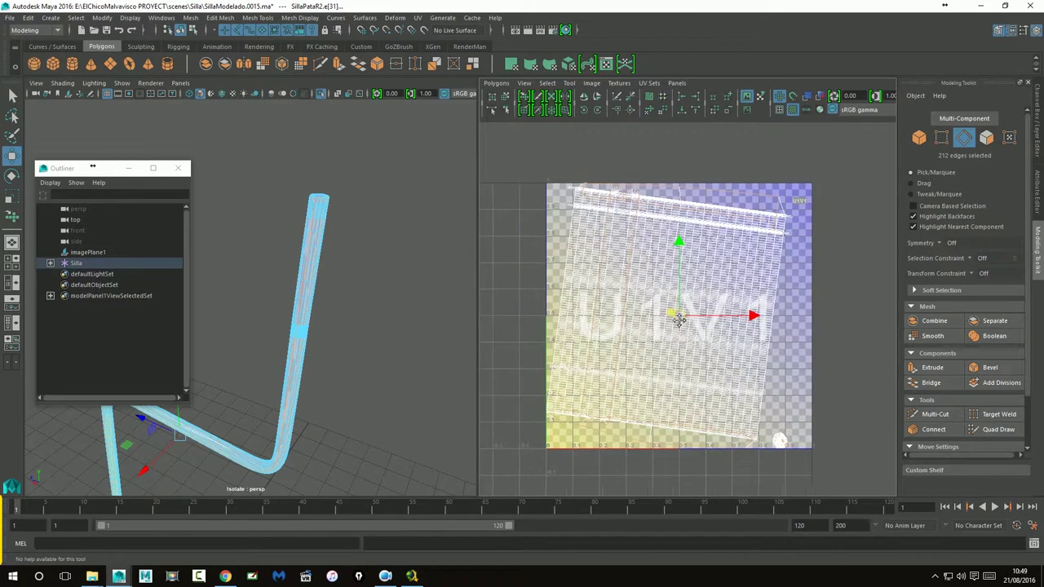
- Reselect the leg, reset the Unfold UVs options to defaults and apply the unfold
mouse_move(335, 367)
alt+mouse_down()
mouse_move(350, 332)
mouse_move(368, 331)
mouse_move(321, 275)
alt+mouse_up()
right_drag(313, 266, 365, 250)
click(388, 302)
click(321, 270)
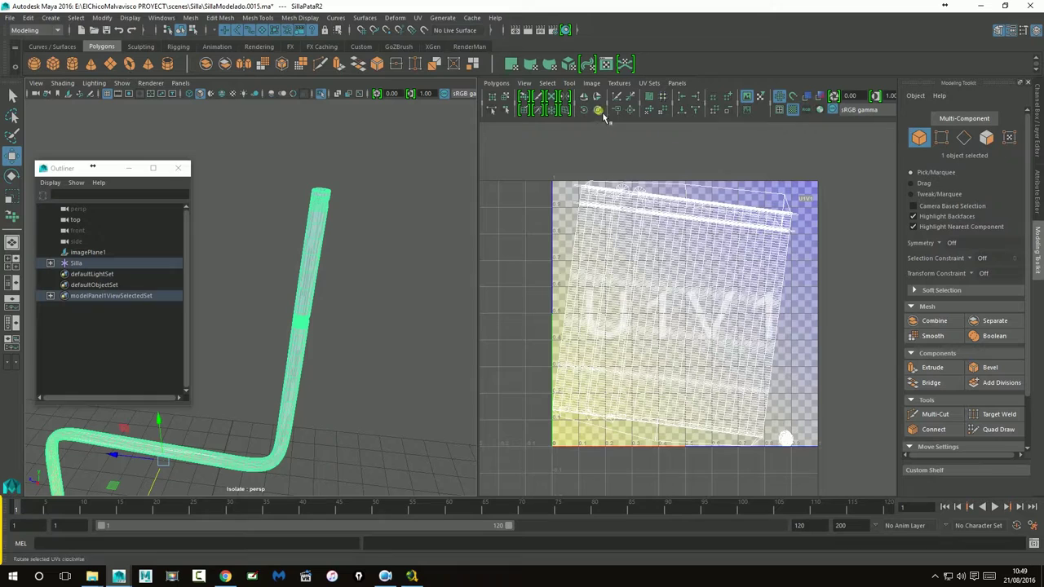
shift+click(647, 110)
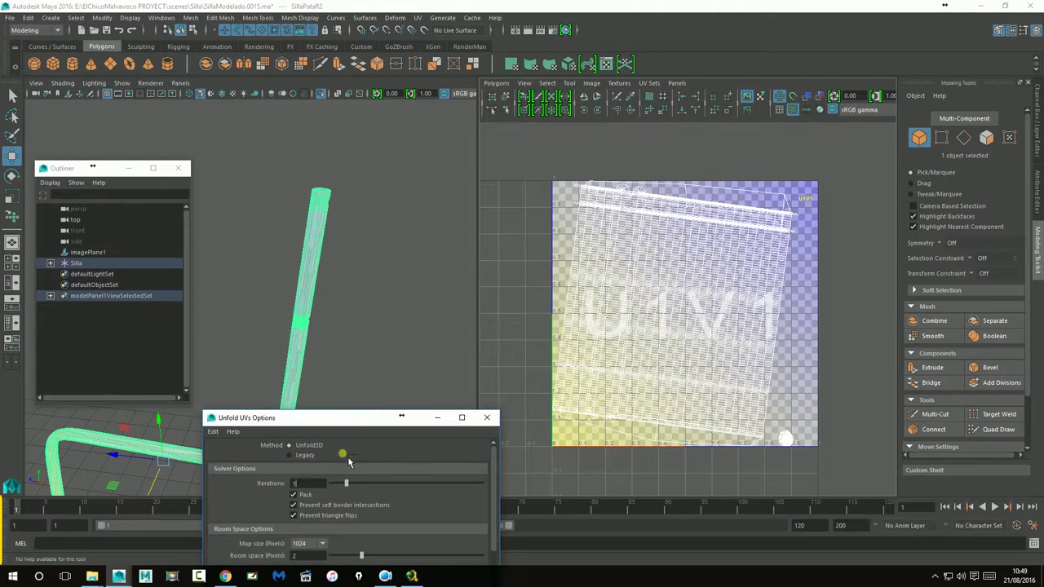
drag(311, 421, 326, 239)
click(227, 244)
click(258, 339)
click(291, 437)
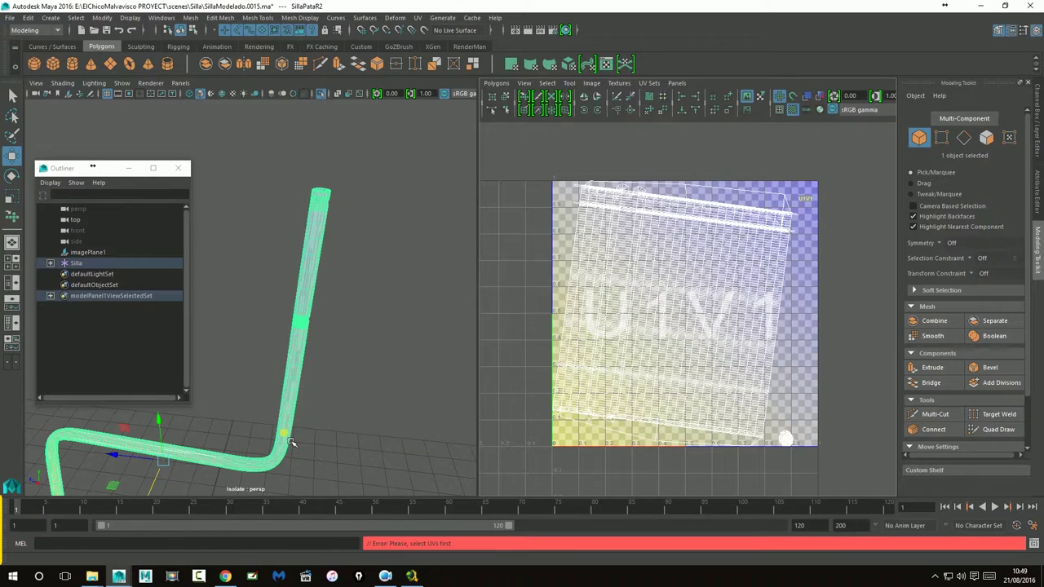
click(820, 333)
- Reselect the chair mesh and turn on Texture Borders to draw thick UV edges
alt+middle_drag(742, 353, 732, 372)
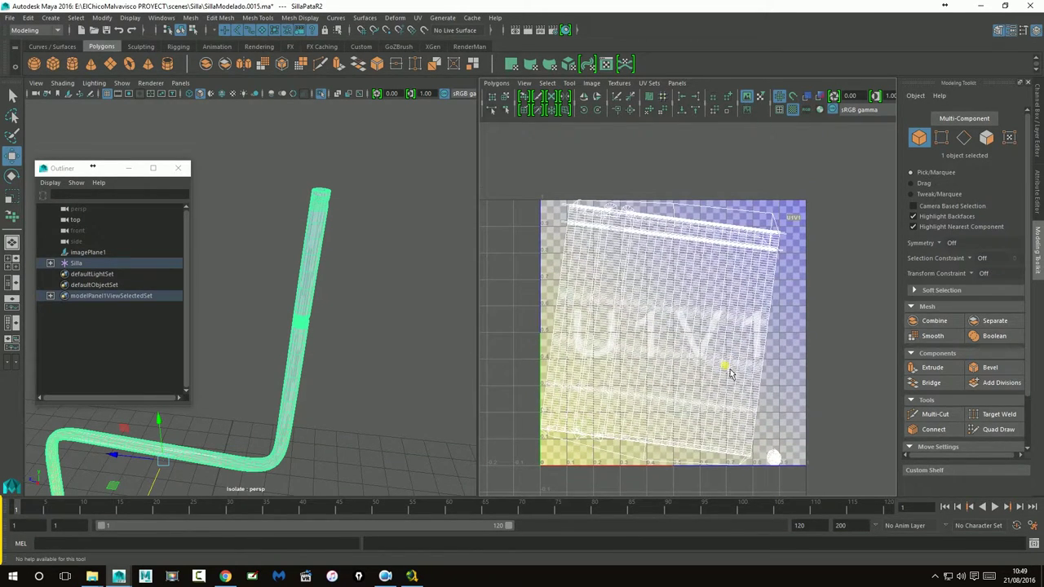
click(282, 257)
click(311, 241)
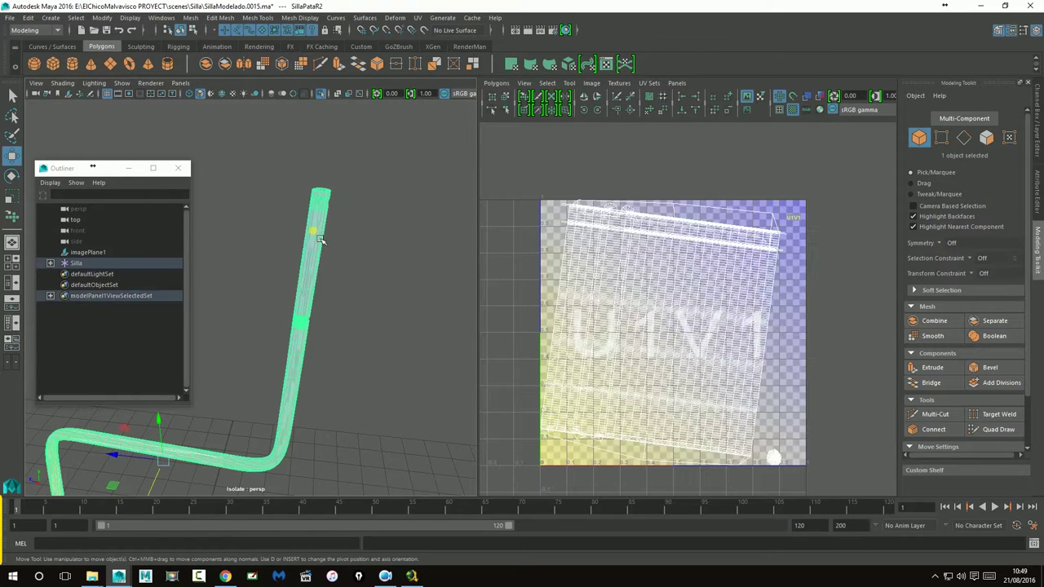
click(781, 111)
- Maximize the perspective view and select the chair leg
key(space)
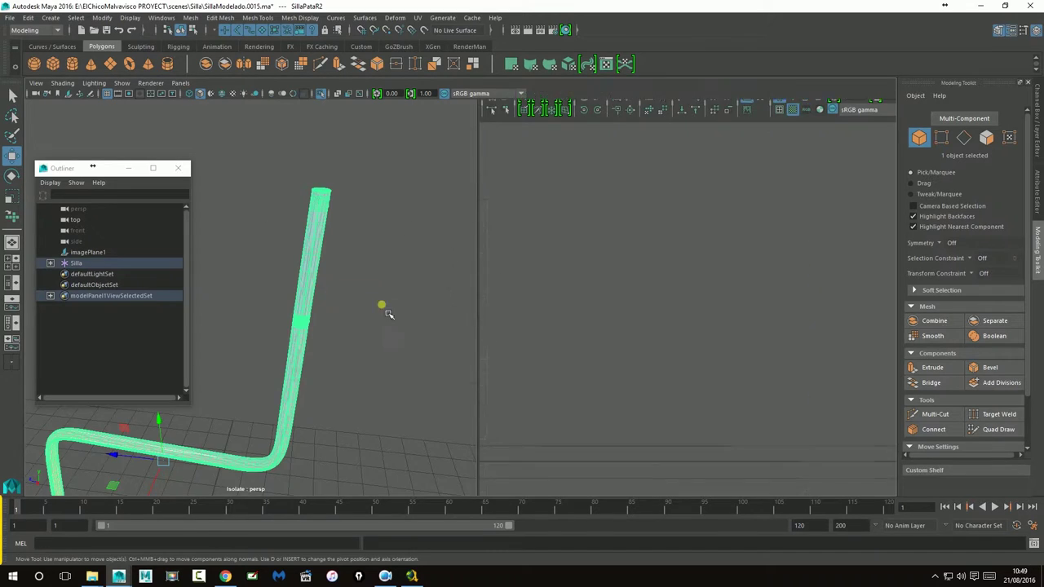
scroll(634, 319, up, 5)
mouse_move(634, 319)
alt+mouse_down()
mouse_move(691, 312)
mouse_move(564, 275)
alt+mouse_up()
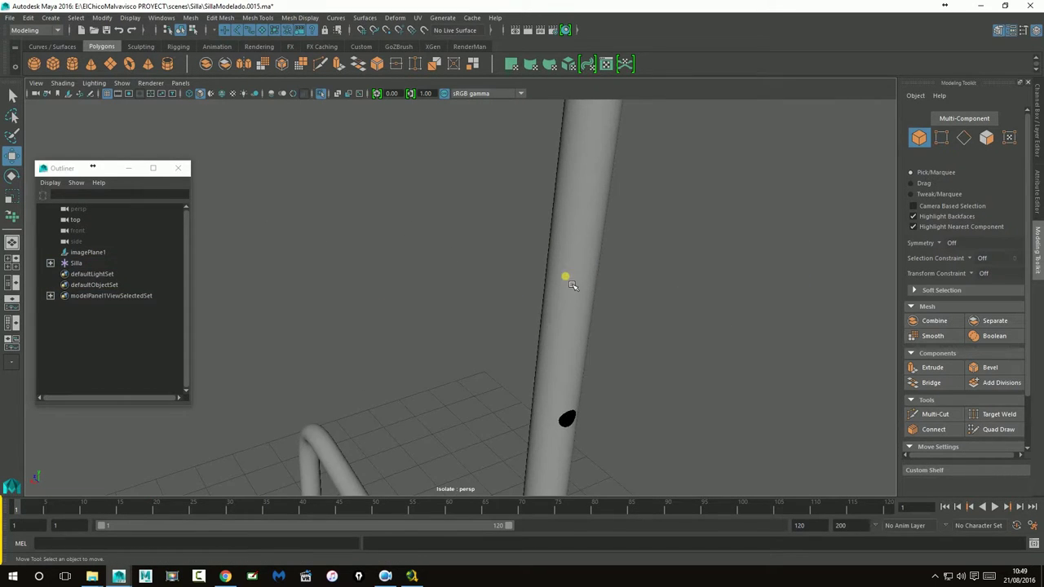
click(564, 275)
mouse_move(622, 226)
alt+mouse_down()
mouse_move(599, 433)
mouse_move(577, 395)
mouse_move(690, 427)
mouse_move(644, 312)
alt+mouse_up()
alt+drag(715, 342, 723, 361)
alt+right_drag(722, 361, 397, 385)
mouse_move(397, 384)
alt+mouse_down()
mouse_move(487, 216)
mouse_move(490, 252)
mouse_move(690, 103)
mouse_move(449, 305)
mouse_move(401, 384)
mouse_move(408, 350)
mouse_move(435, 318)
mouse_move(489, 296)
mouse_move(438, 319)
alt+mouse_up()
- Restore the split layout with the UV Editor and marquee all 5384 UVs in UV mode
key(space)
key(space)
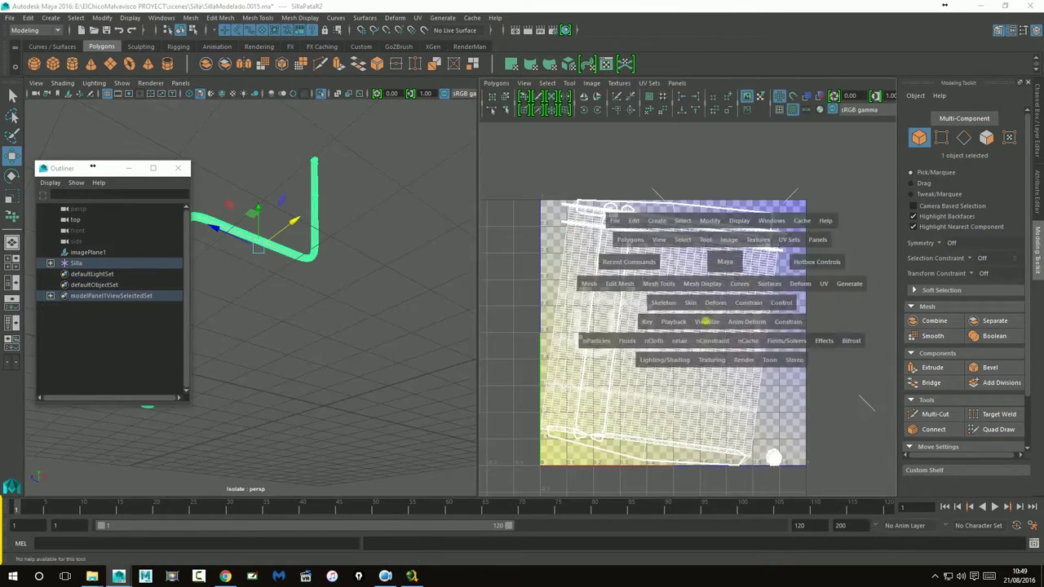
scroll(660, 338, down, 3)
scroll(625, 338, down, 2)
alt+middle_drag(482, 440, 559, 367)
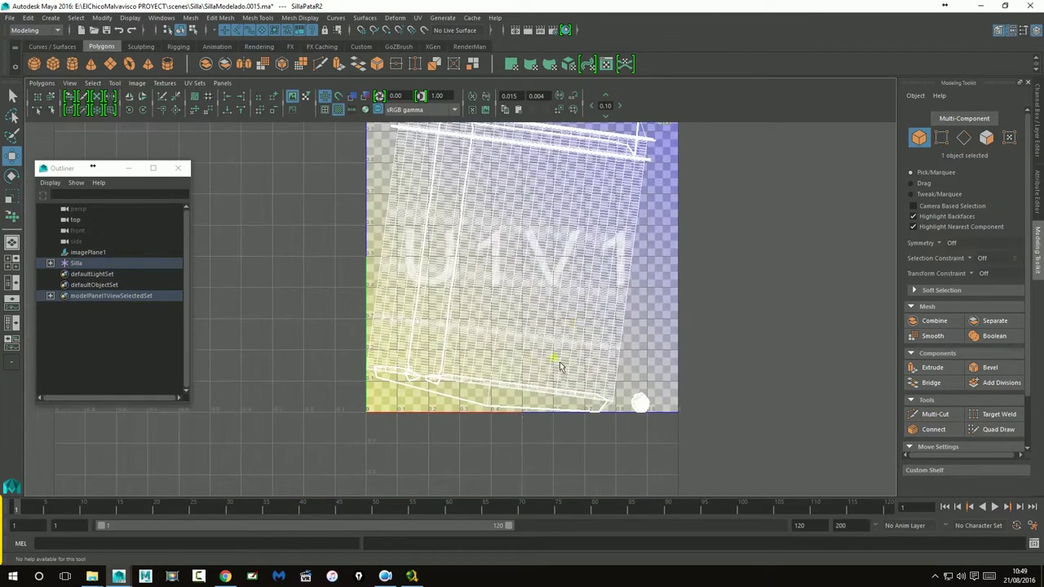
scroll(522, 396, up, 2)
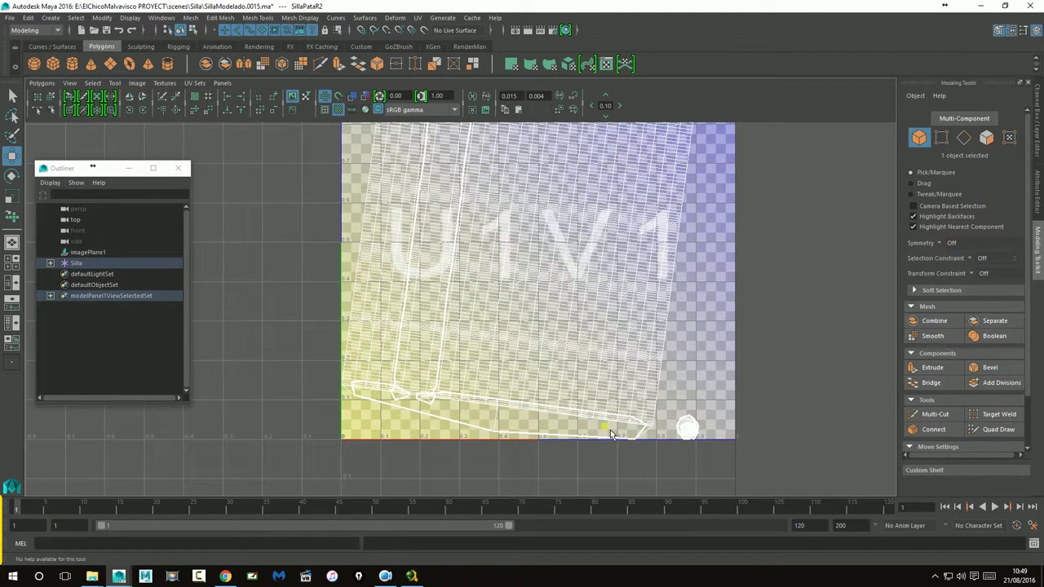
right_drag(468, 214, 501, 200)
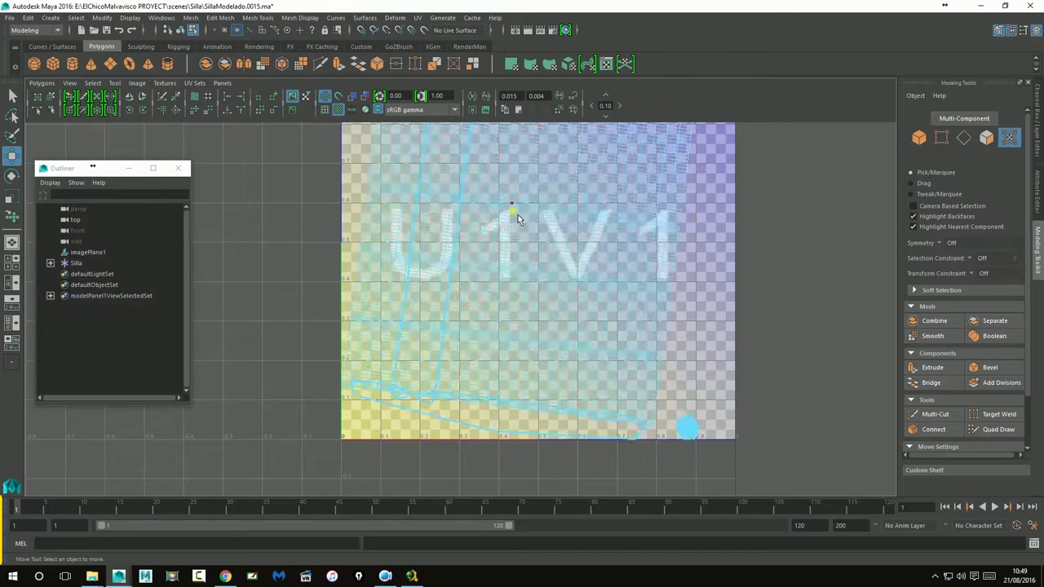
scroll(488, 220, down, 2)
drag(398, 161, 666, 415)
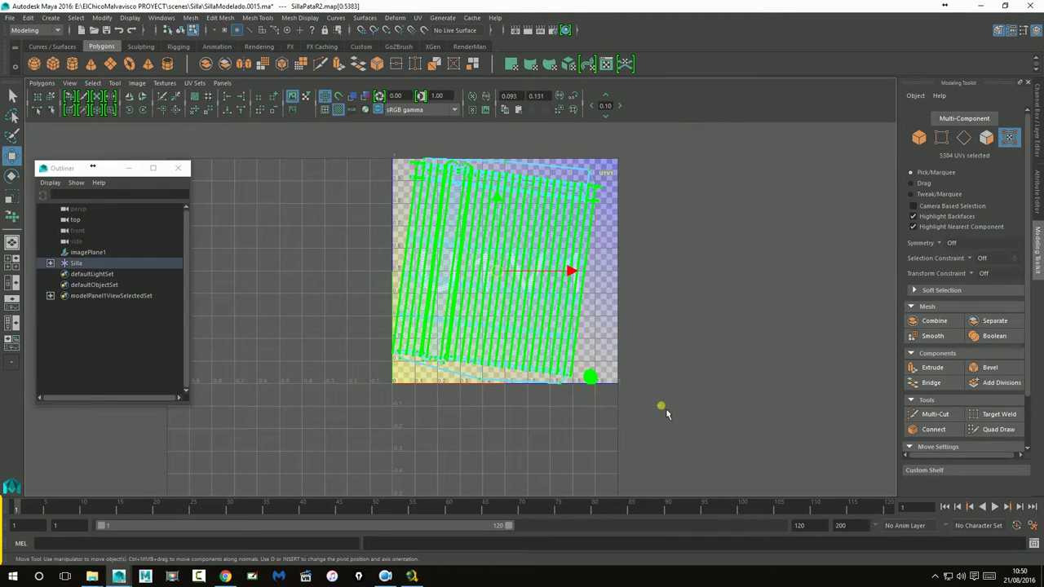
- Unfold the tube's 5384 selected UVs into one long diagonal strip and zoom in to inspect it
click(206, 113)
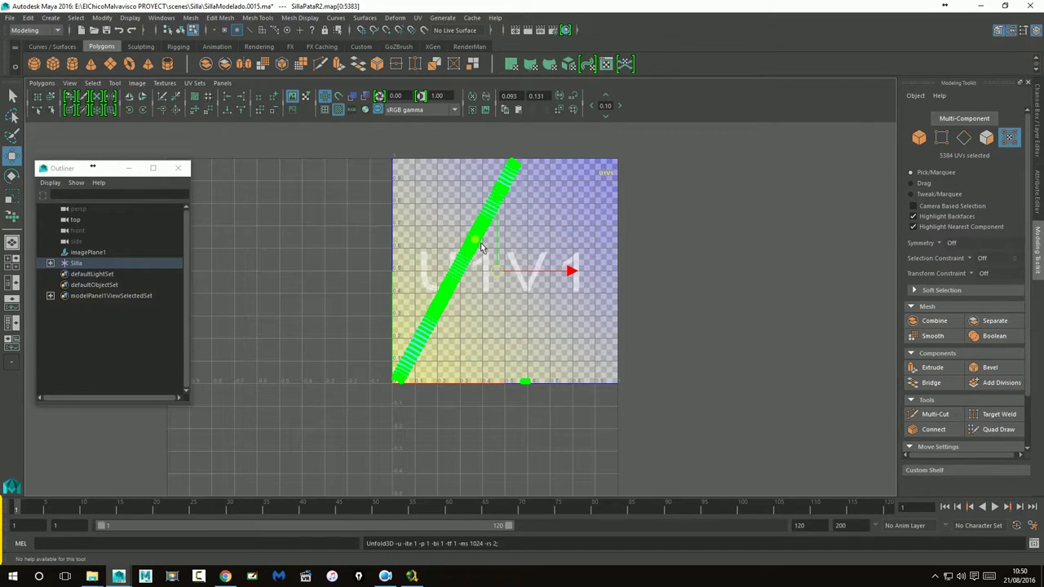
right_drag(482, 244, 526, 247)
scroll(434, 233, up, 2)
scroll(484, 272, up, 2)
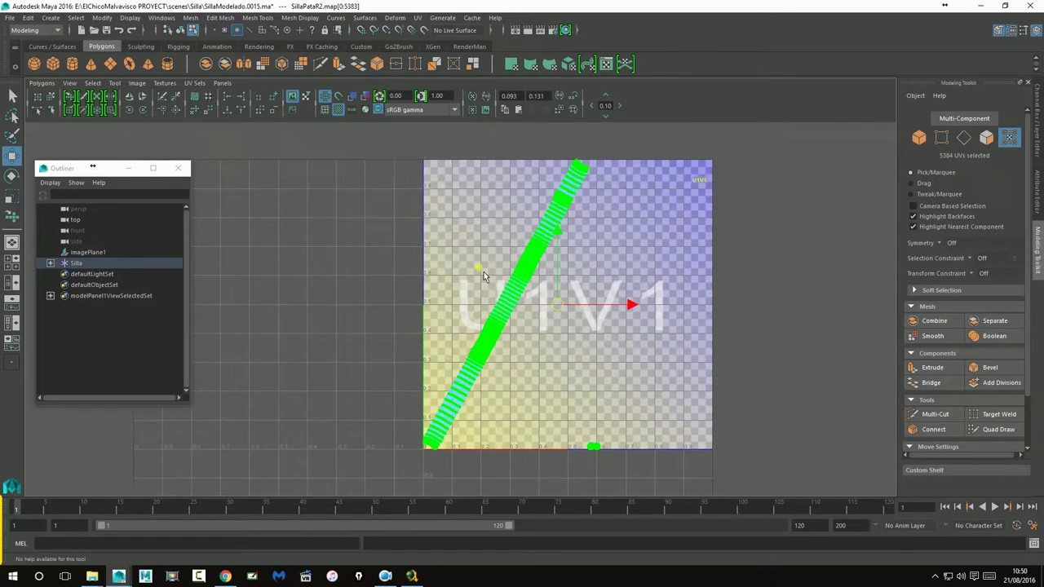
scroll(484, 271, up, 2)
scroll(613, 365, up, 2)
scroll(526, 321, up, 2)
scroll(523, 343, up, 2)
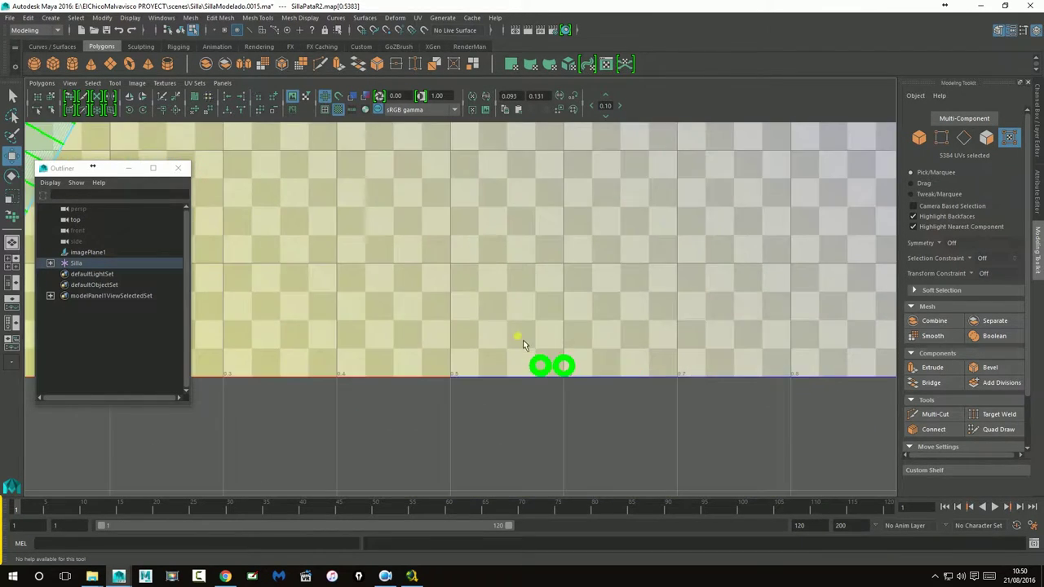
scroll(523, 342, up, 2)
scroll(546, 372, down, 2)
scroll(454, 332, down, 3)
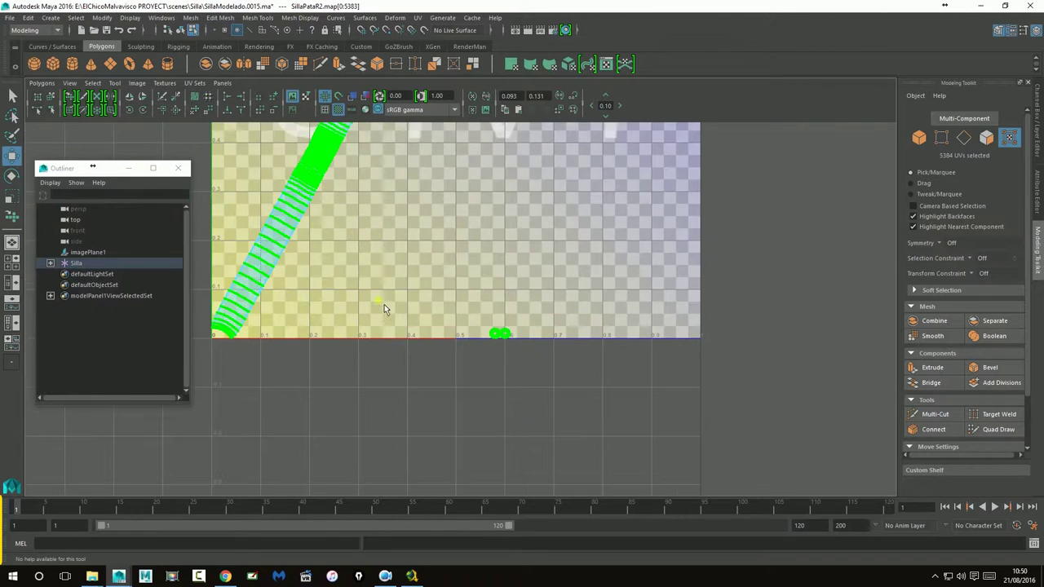
alt+middle_drag(356, 349, 382, 427)
scroll(382, 428, down, 1)
scroll(408, 371, down, 2)
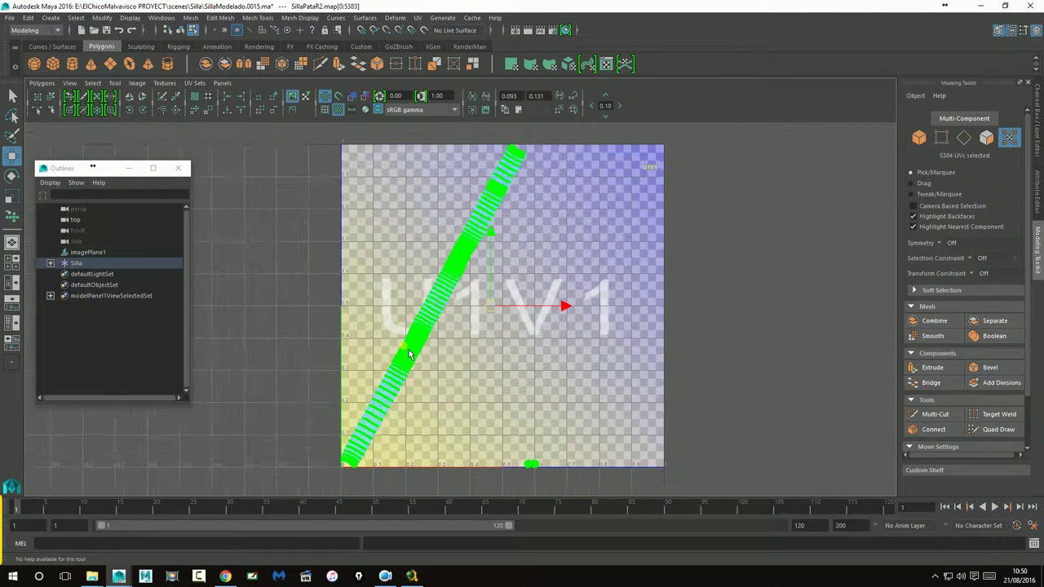
scroll(412, 359, down, 2)
- Exit Isolate Select and select the rear-leg pipe SillaPataTrasera in Object Mode
key(space)
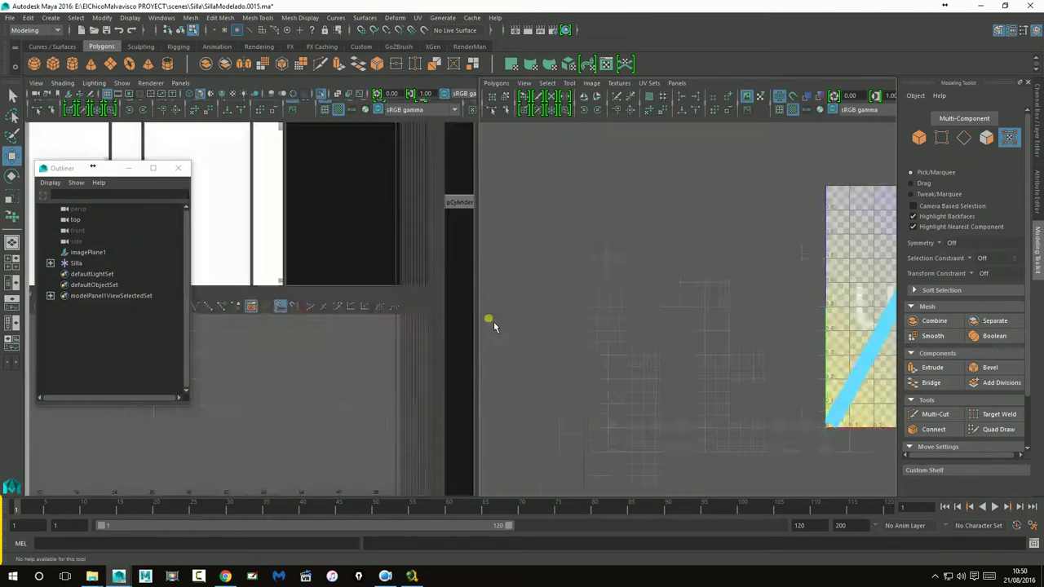
key(space)
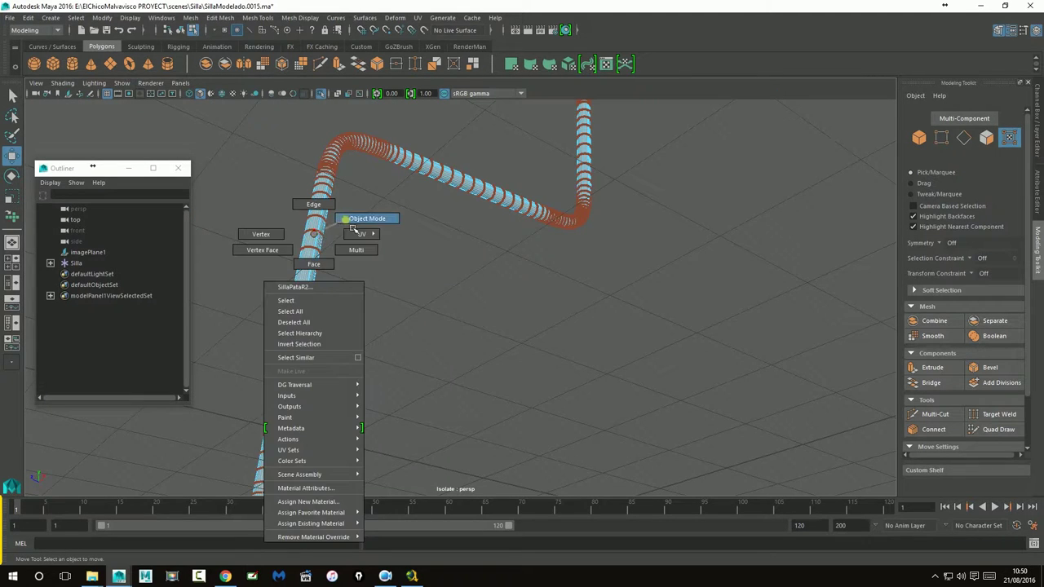
right_drag(321, 243, 315, 204)
mouse_move(496, 302)
alt+mouse_down()
mouse_move(408, 343)
mouse_move(546, 265)
mouse_move(449, 322)
alt+mouse_up()
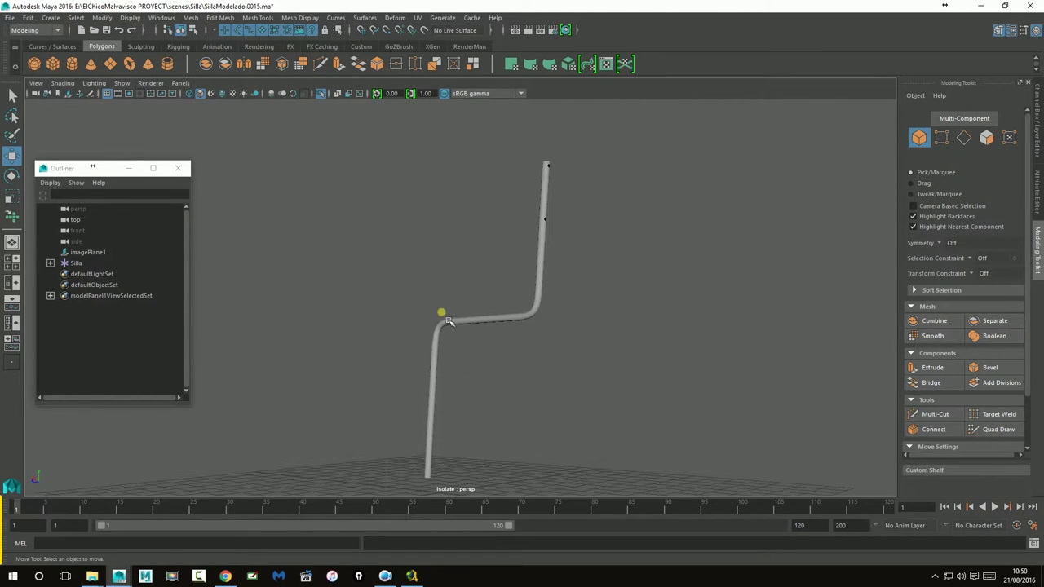
click(324, 93)
alt+right_drag(590, 305, 457, 343)
click(457, 346)
mouse_move(459, 354)
alt+mouse_down()
mouse_move(527, 397)
mouse_move(490, 376)
alt+mouse_up()
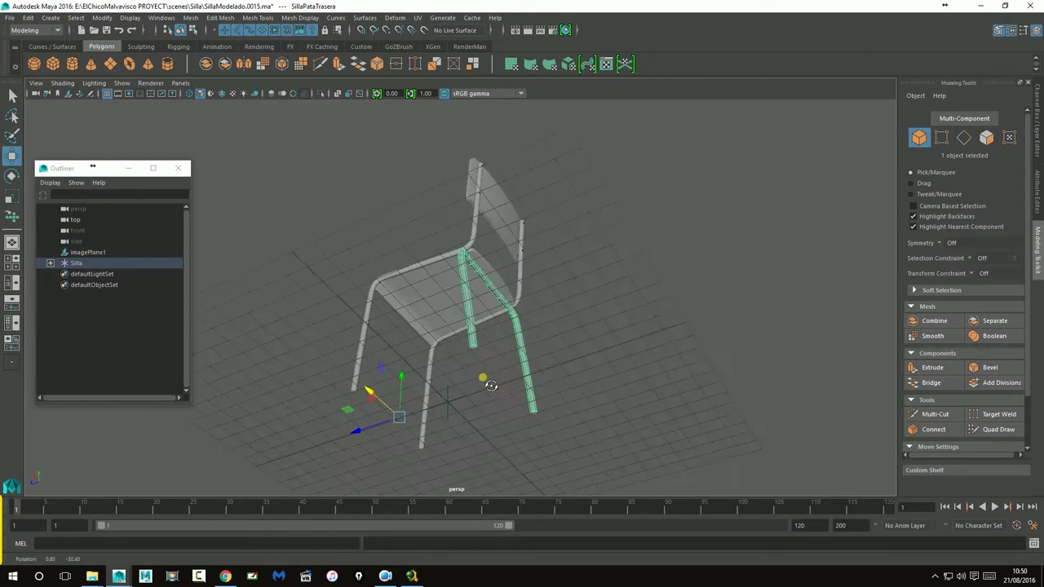
alt+right_drag(489, 377, 870, 353)
alt+drag(870, 353, 746, 389)
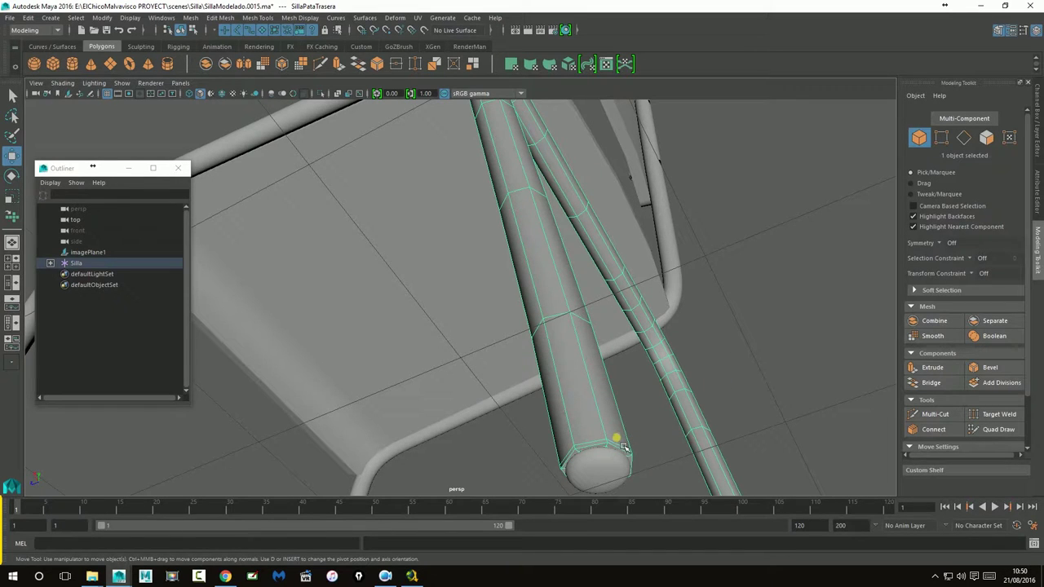
- Select the rear leg's 384 UVs in the UV Editor and Move and Sew them into strips
shift+right_drag(620, 443, 637, 266)
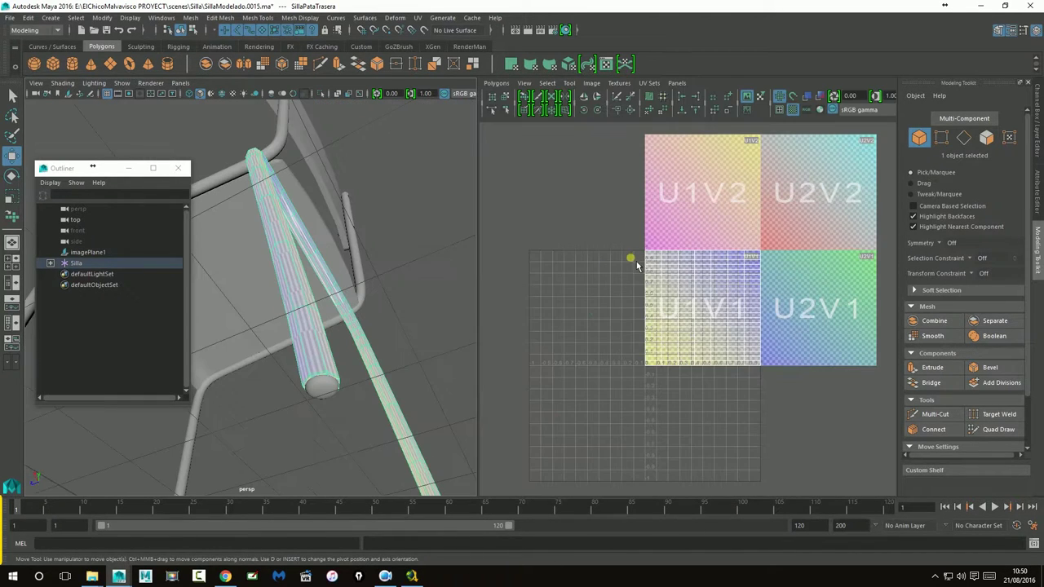
right_click(699, 311)
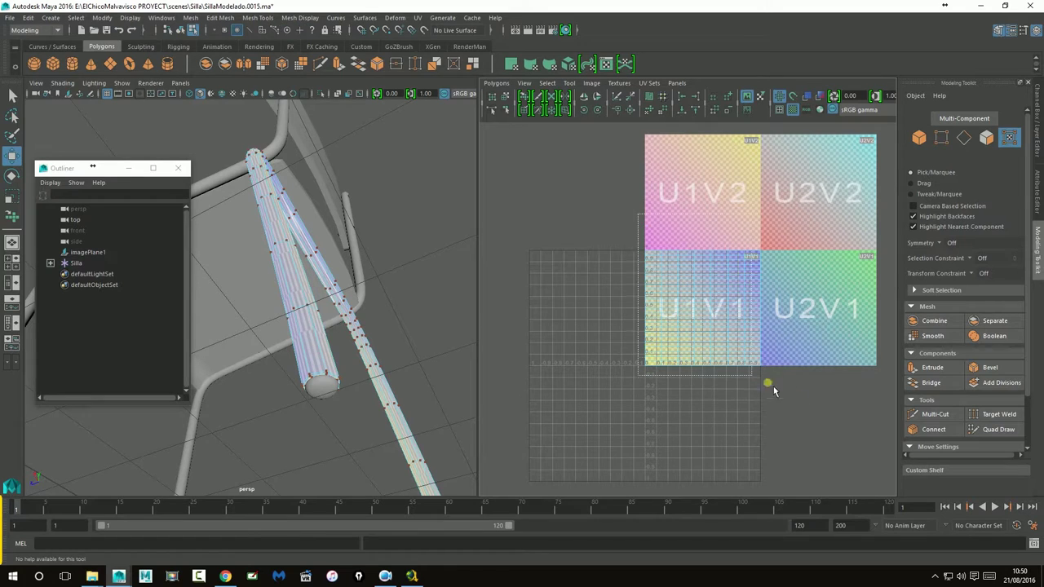
drag(769, 385, 658, 173)
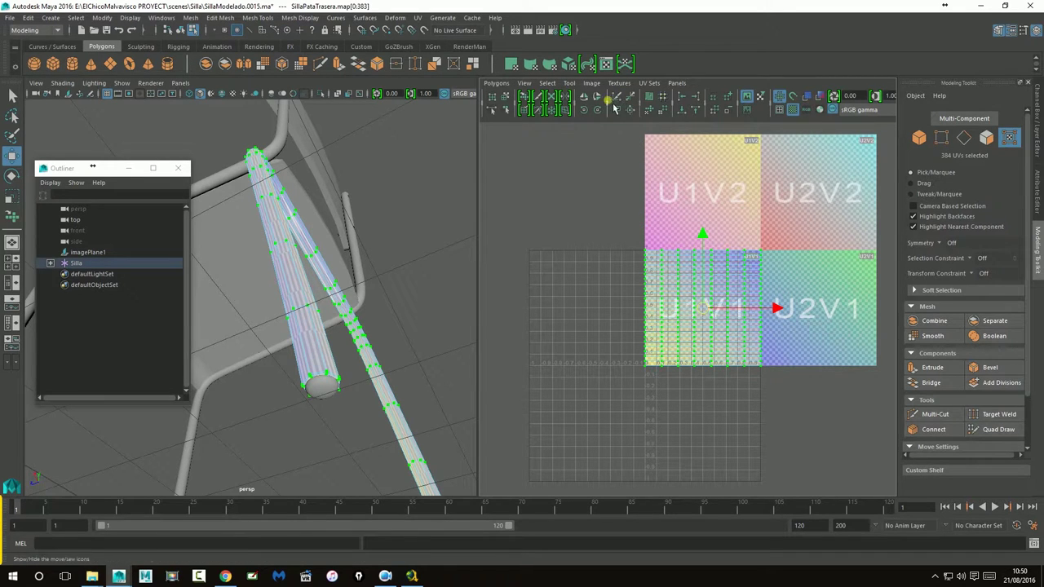
click(634, 114)
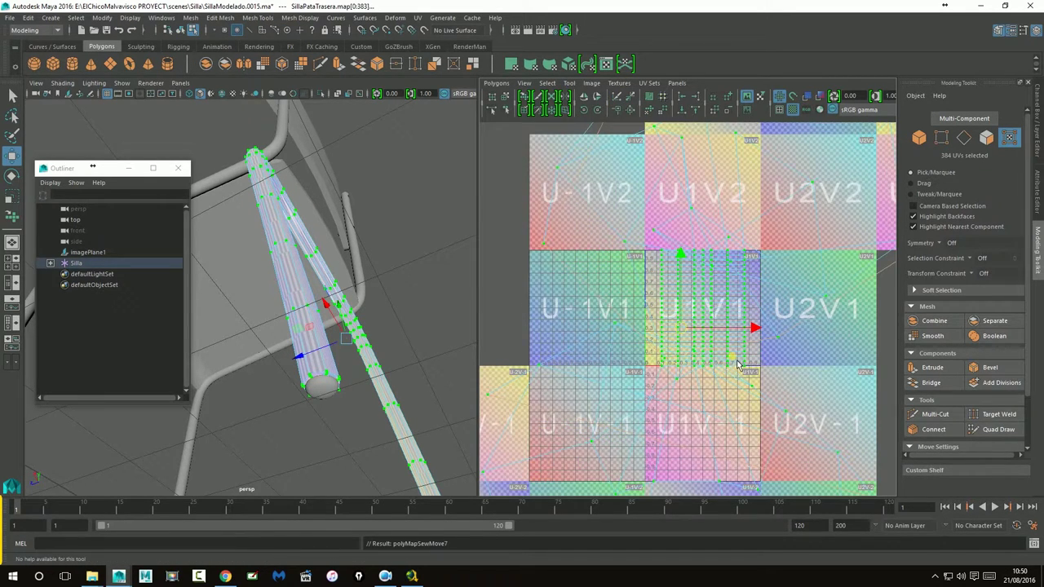
scroll(737, 365, down, 3)
scroll(737, 364, up, 3)
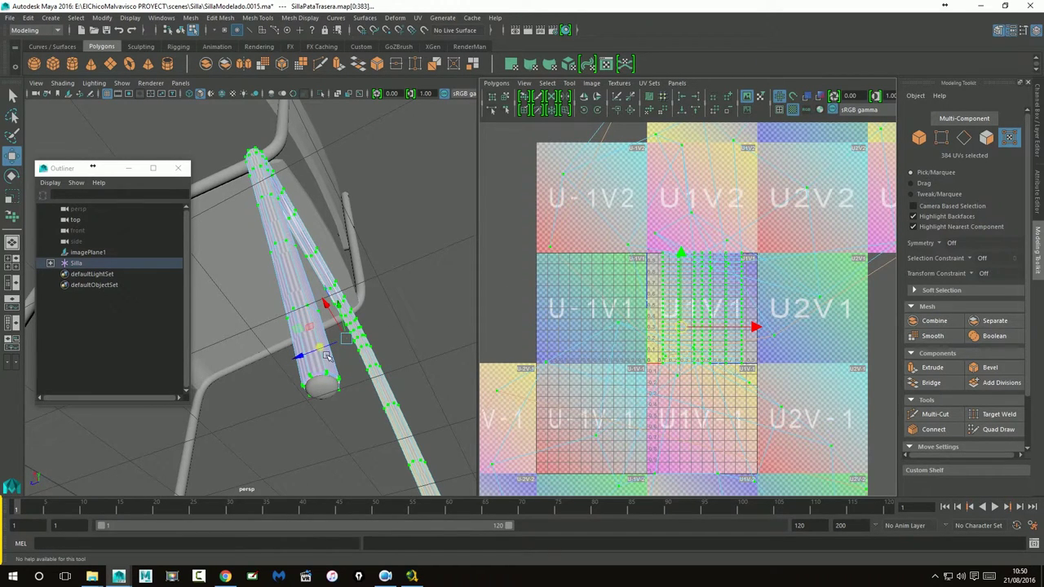
key(space)
- Switch to Edge mode and double-click the seam edge loop running along the rear leg
right_drag(563, 273, 563, 252)
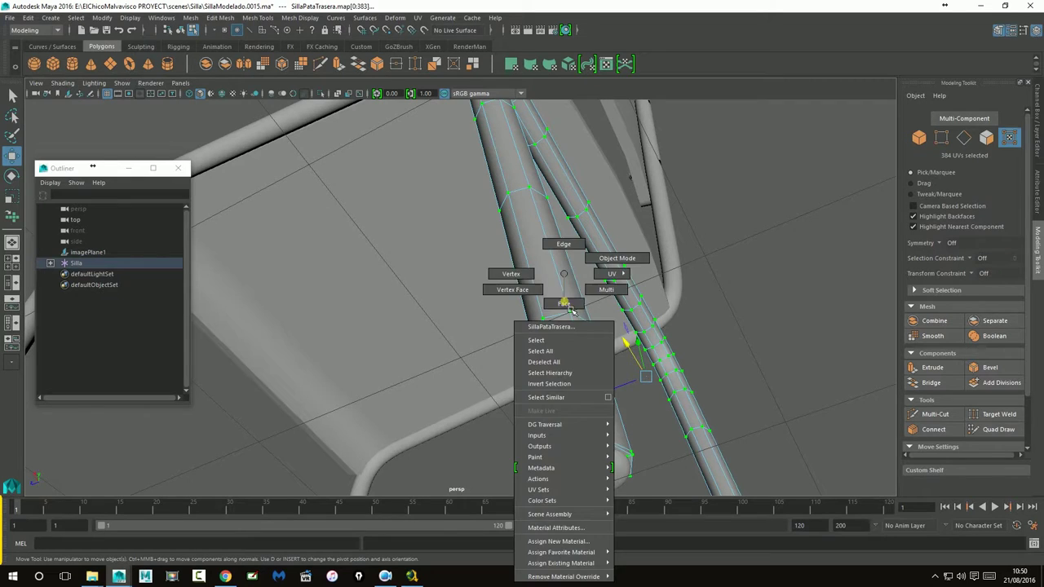
mouse_move(564, 253)
alt+mouse_down()
mouse_move(668, 407)
mouse_move(648, 397)
mouse_move(658, 417)
mouse_move(676, 275)
mouse_move(555, 219)
mouse_move(566, 263)
mouse_move(443, 201)
alt+mouse_up()
double_click(657, 417)
- Isolate the rear leg and zoom to its foot cap to pick the rim edges, totalling 40
right_click(445, 201)
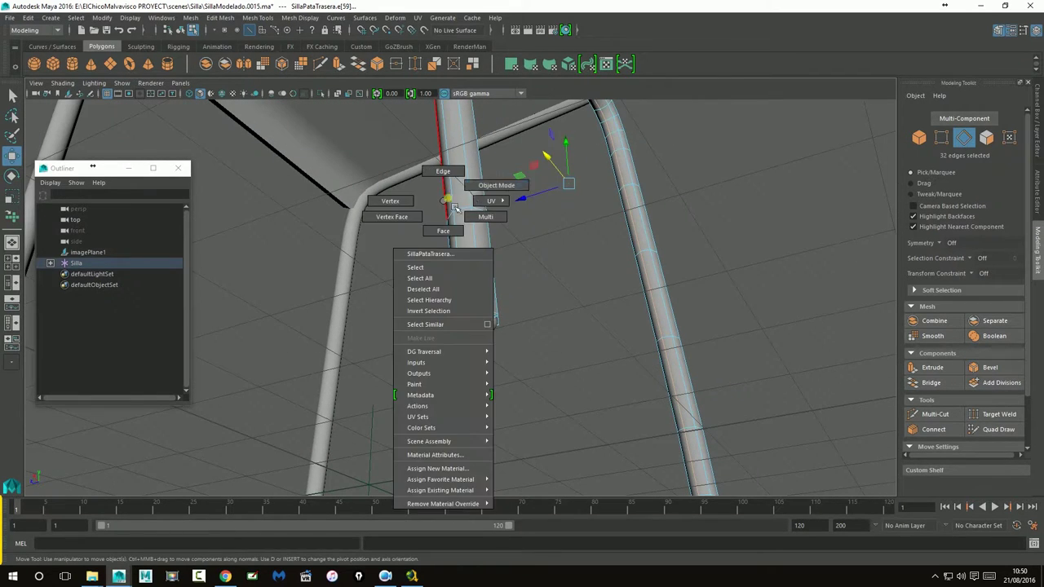
right_drag(454, 207, 471, 191)
click(324, 94)
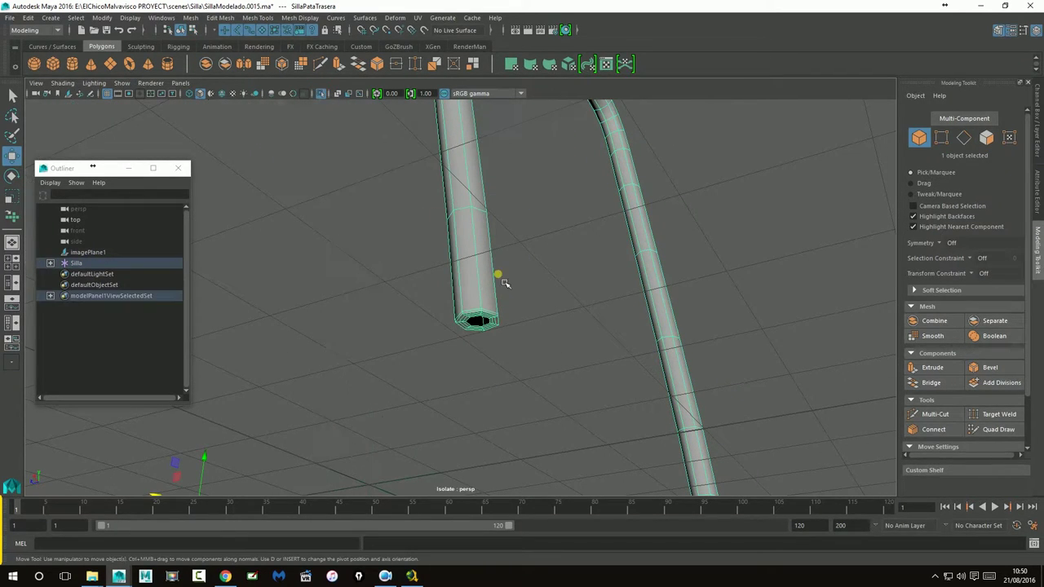
right_click(483, 275)
click(495, 260)
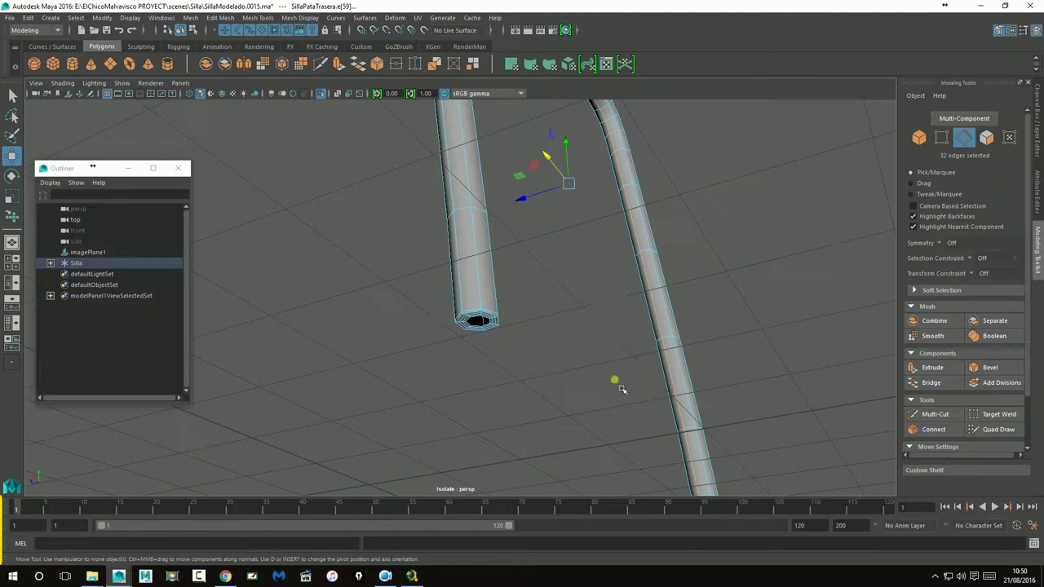
mouse_move(486, 356)
alt+right_down()
mouse_move(688, 366)
mouse_move(649, 382)
alt+right_up()
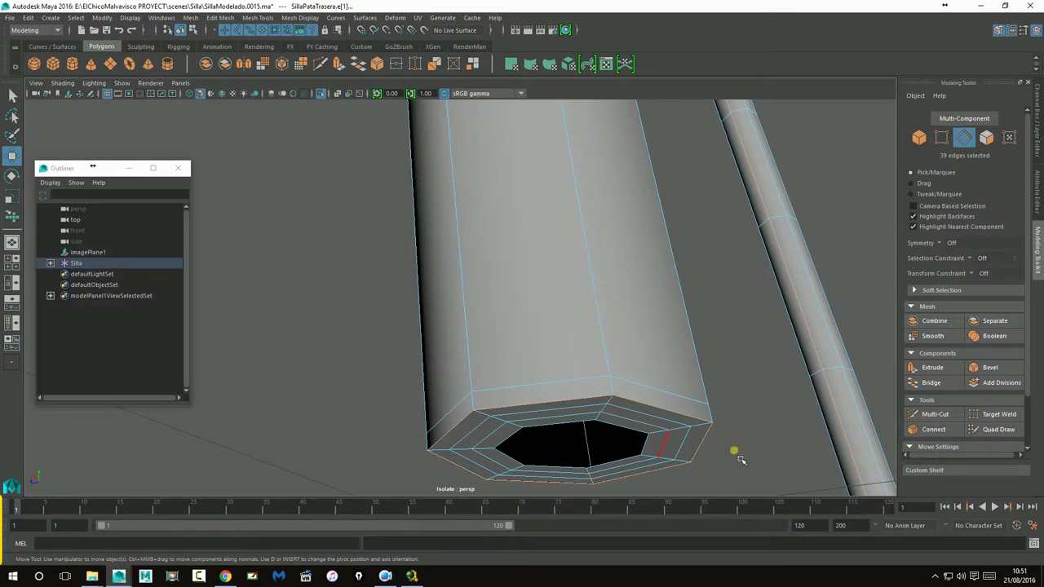
alt+drag(641, 373, 637, 422)
mouse_move(636, 422)
alt+right_down()
mouse_move(620, 401)
mouse_move(601, 402)
mouse_move(514, 314)
mouse_move(354, 305)
mouse_move(552, 319)
mouse_move(661, 302)
mouse_move(798, 364)
alt+right_up()
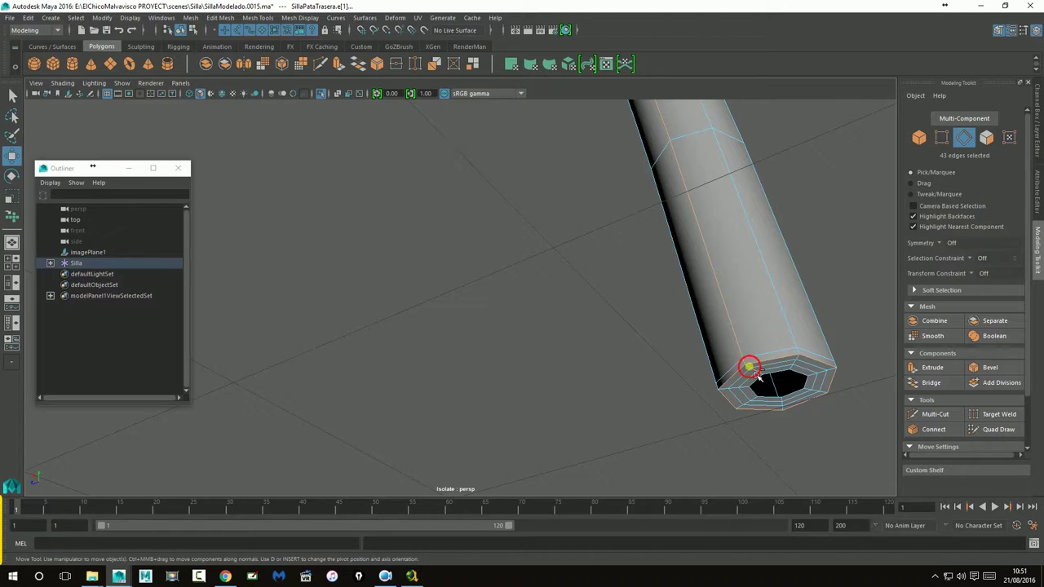
mouse_move(765, 380)
alt+right_down()
mouse_move(748, 332)
mouse_move(373, 319)
mouse_move(590, 306)
mouse_move(374, 352)
mouse_move(433, 349)
mouse_move(443, 303)
alt+right_up()
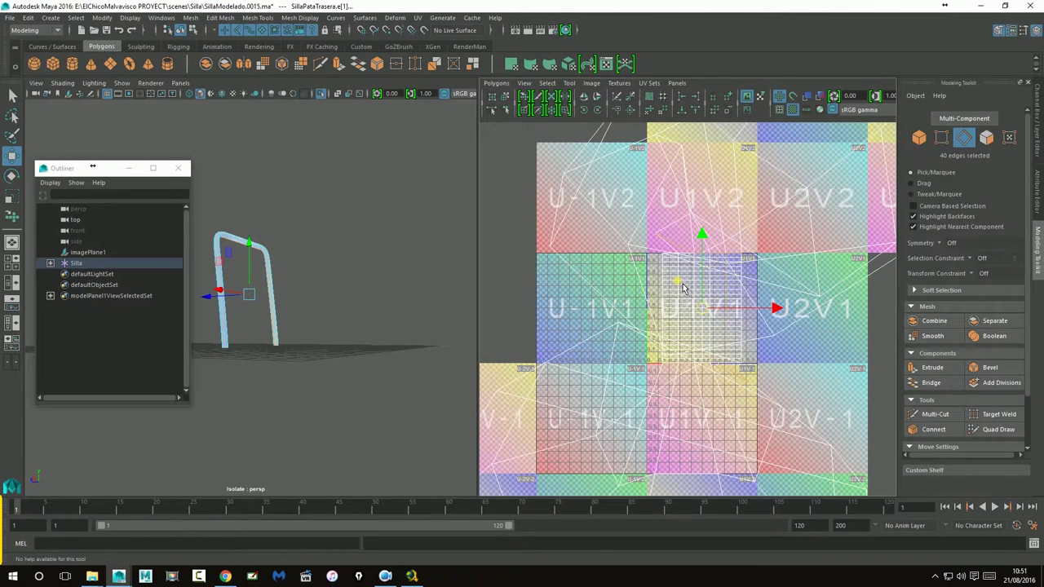
- Show only the U1V1 tile, select the shell's 272 UVs and unfold them
click(650, 110)
scroll(769, 384, up, 3)
scroll(718, 335, down, 2)
right_drag(723, 341, 685, 313)
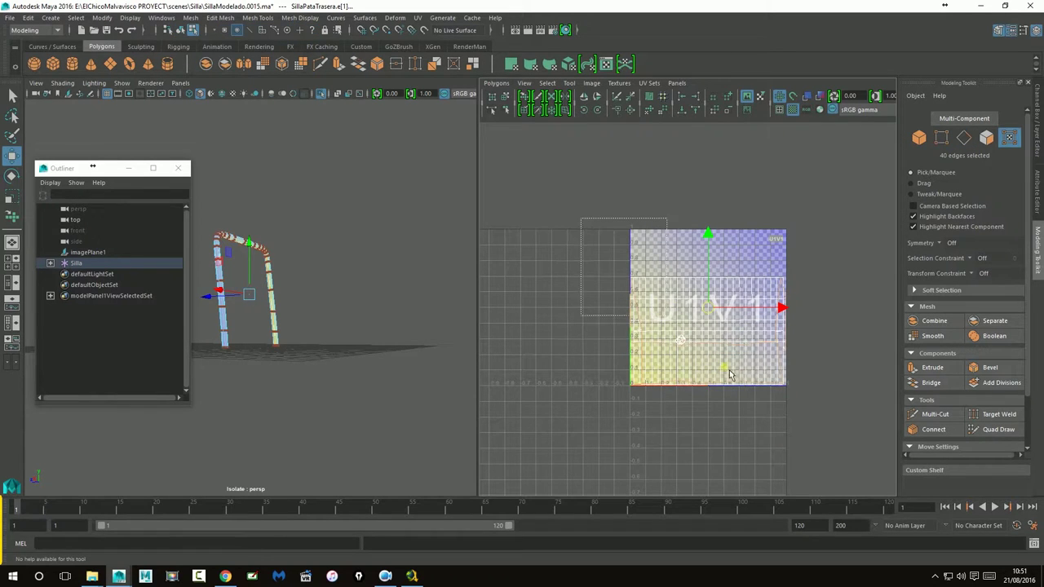
drag(730, 374, 825, 444)
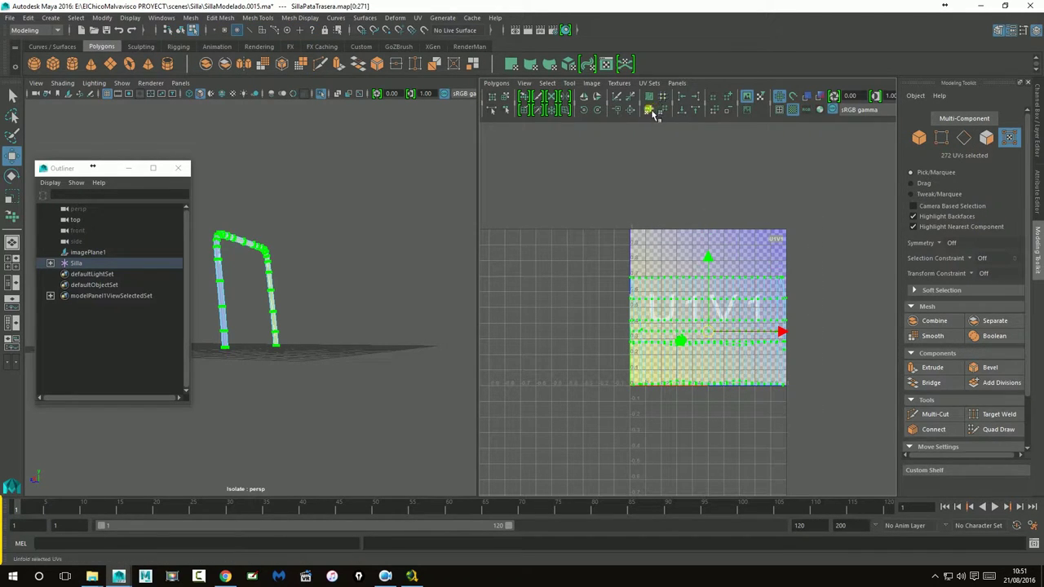
click(653, 115)
- Inspect the flattened strip along the tile's bottom, then clear the selection
scroll(833, 450, up, 3)
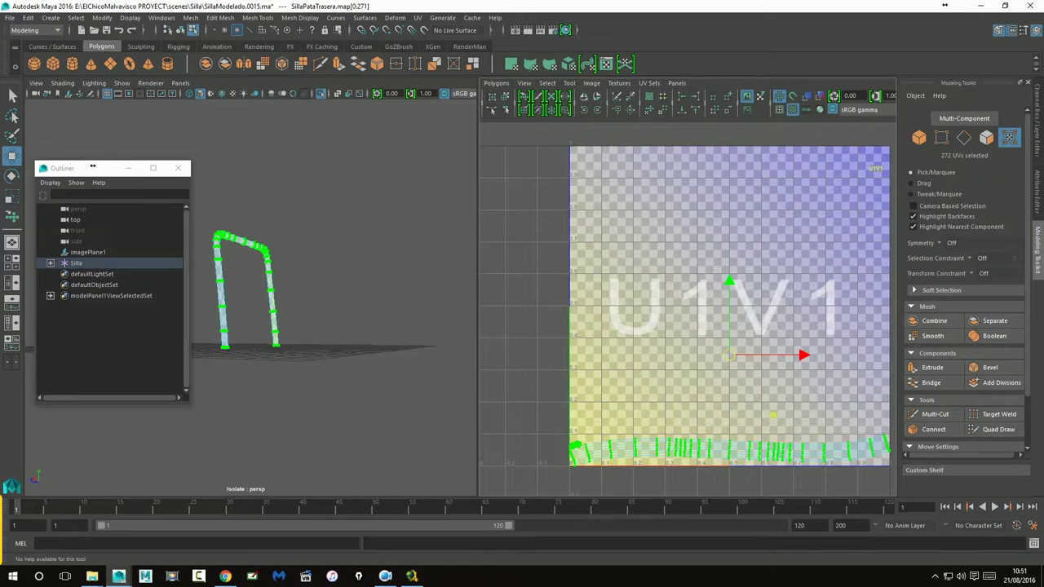
alt+middle_drag(784, 434, 745, 295)
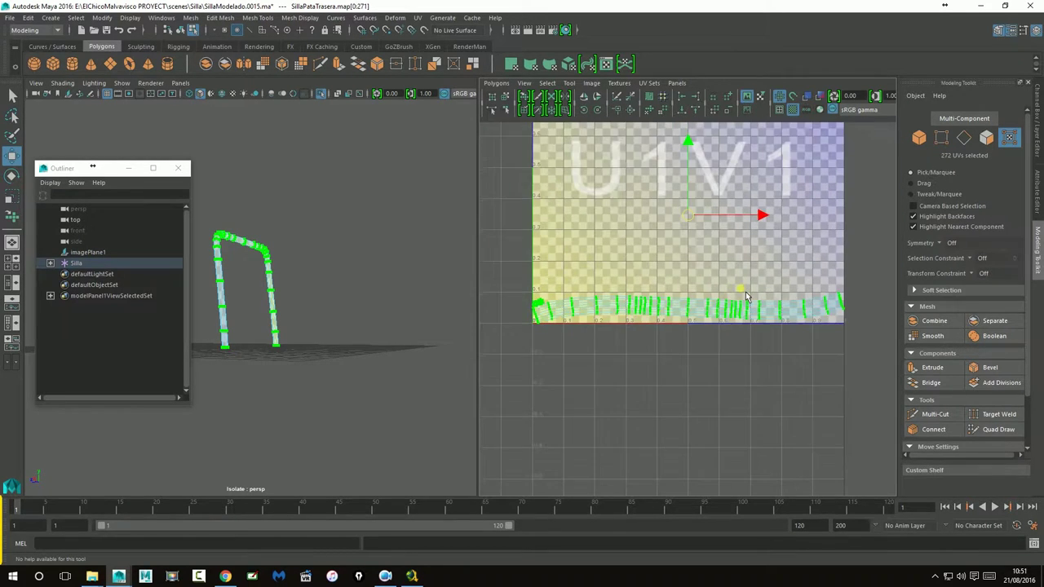
scroll(701, 294, up, 2)
scroll(515, 331, up, 3)
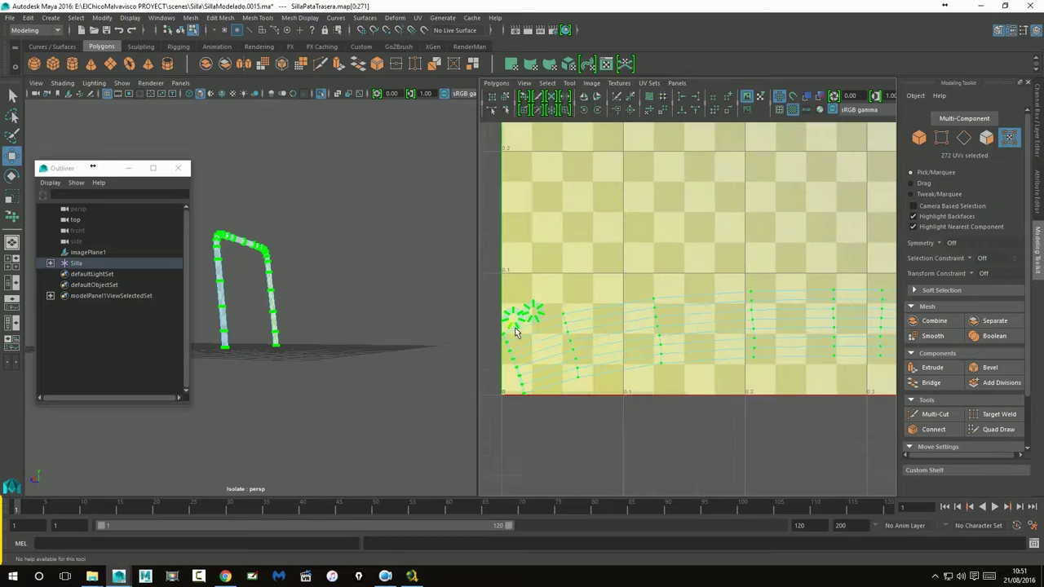
alt+middle_drag(515, 331, 577, 326)
scroll(634, 330, down, 4)
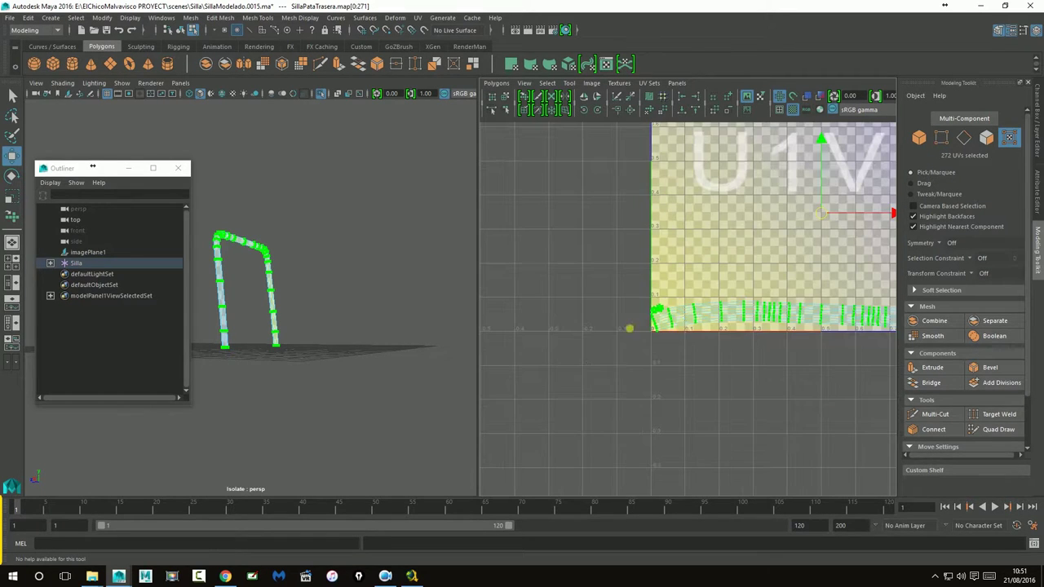
right_drag(688, 319, 595, 308)
right_drag(266, 261, 307, 233)
mouse_move(319, 240)
alt+mouse_down()
mouse_move(266, 305)
mouse_move(380, 338)
alt+mouse_up()
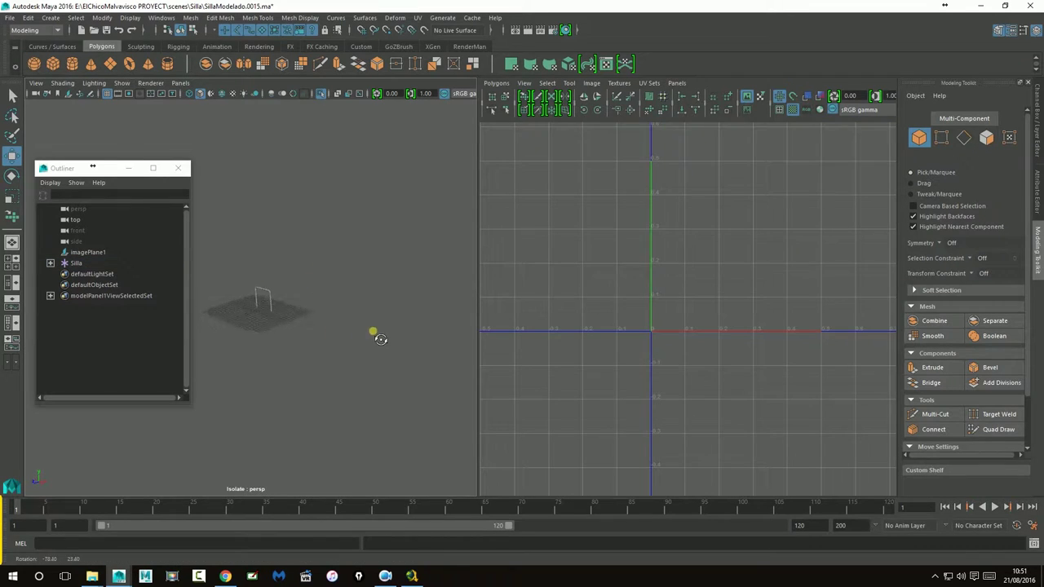
- Turn off Isolate Select to show the whole chair and zoom in on a leg cap
click(320, 94)
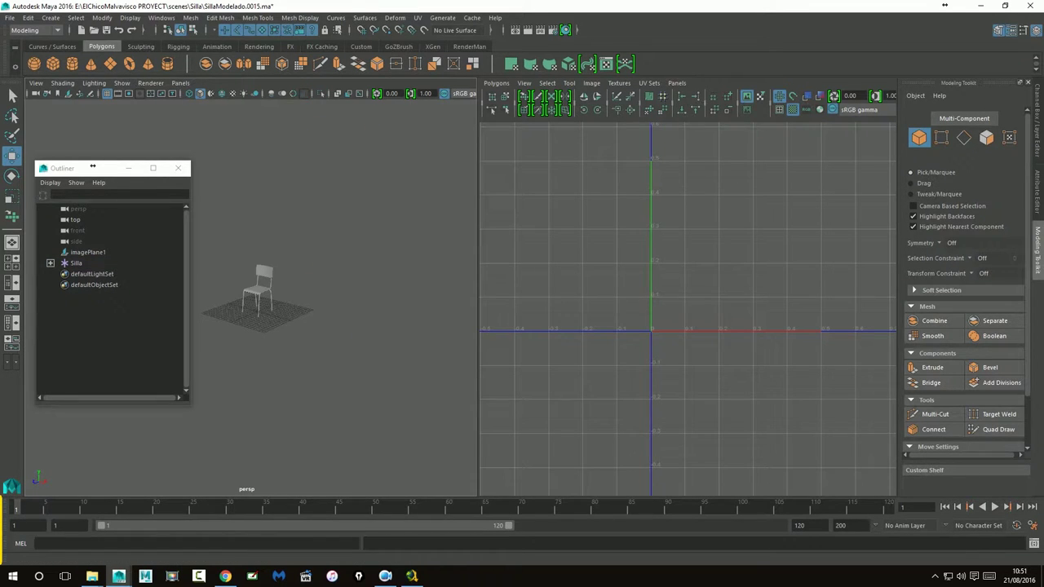
click(92, 166)
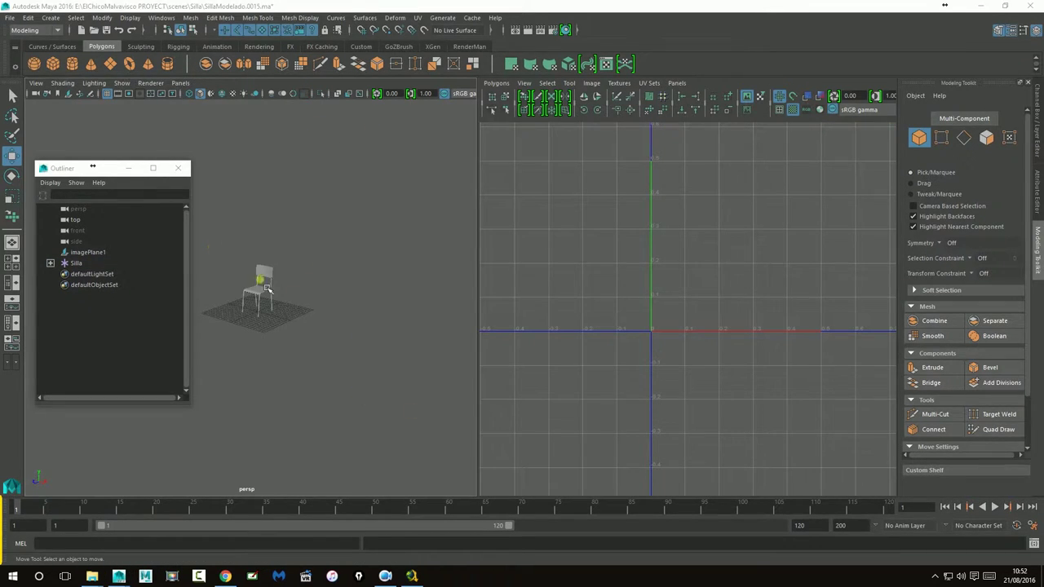
mouse_move(283, 304)
alt+right_down()
mouse_move(432, 307)
mouse_move(299, 310)
mouse_move(433, 291)
mouse_move(367, 289)
alt+right_up()
mouse_move(408, 241)
alt+mouse_down()
mouse_move(384, 275)
mouse_move(324, 289)
mouse_move(393, 299)
mouse_move(342, 285)
mouse_move(323, 291)
mouse_move(383, 304)
mouse_move(355, 310)
mouse_move(324, 294)
alt+mouse_up()
mouse_move(324, 294)
alt+right_down()
mouse_move(366, 231)
mouse_move(357, 256)
mouse_move(321, 256)
mouse_move(308, 272)
alt+right_up()
alt+drag(308, 272, 291, 263)
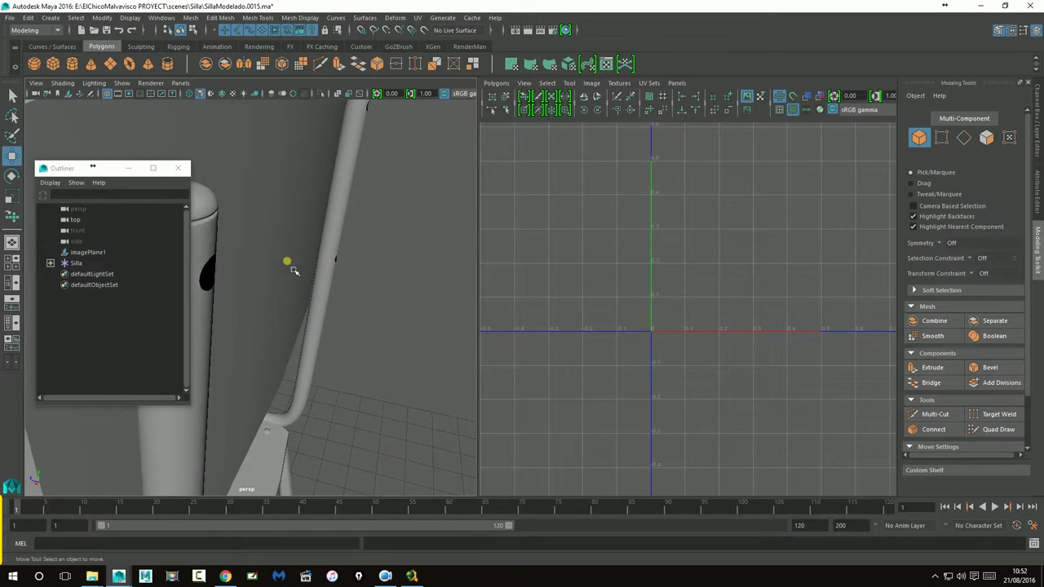
alt+right_drag(292, 264, 279, 245)
- Shift-select all six leg caps, top and tip caps, around the chair legs
click(281, 248)
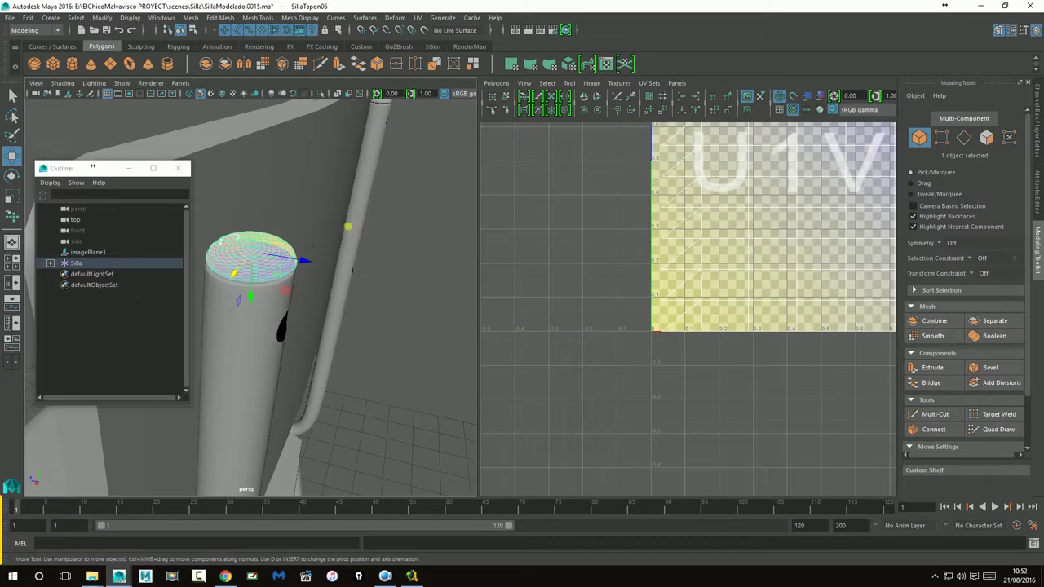
scroll(302, 303, down, 5)
shift+click(275, 285)
mouse_move(299, 311)
alt+mouse_down()
mouse_move(291, 362)
mouse_move(315, 319)
mouse_move(312, 328)
mouse_move(429, 319)
alt+mouse_up()
mouse_move(429, 319)
alt+right_down()
mouse_move(343, 373)
mouse_move(364, 319)
alt+right_up()
alt+drag(364, 319, 300, 356)
click(338, 310)
shift+click(326, 348)
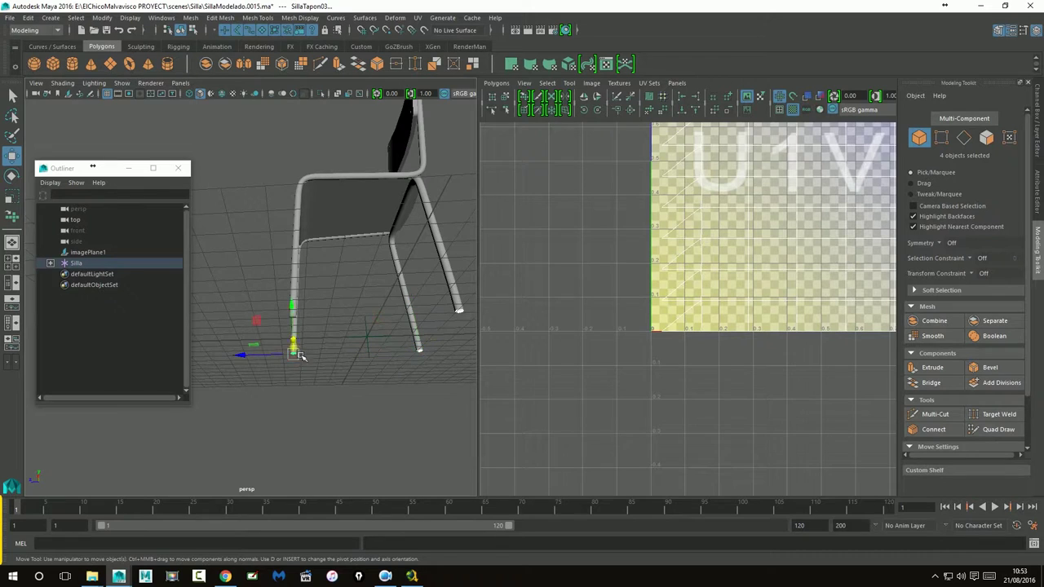
shift+click(302, 326)
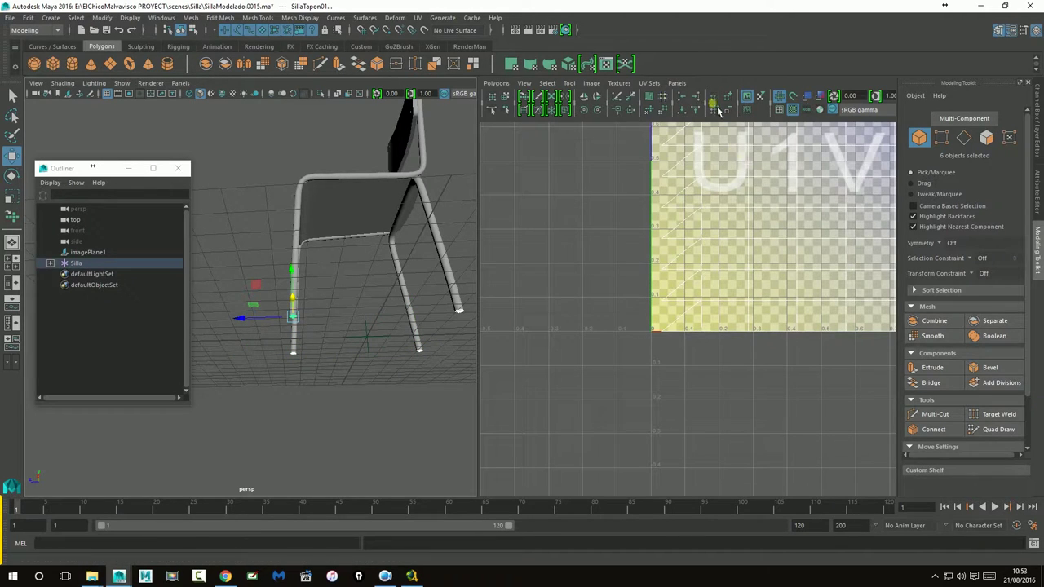
- Select all edges of the caps' UV shells and Move and Sew them together
scroll(761, 267, down, 3)
scroll(718, 252, up, 4)
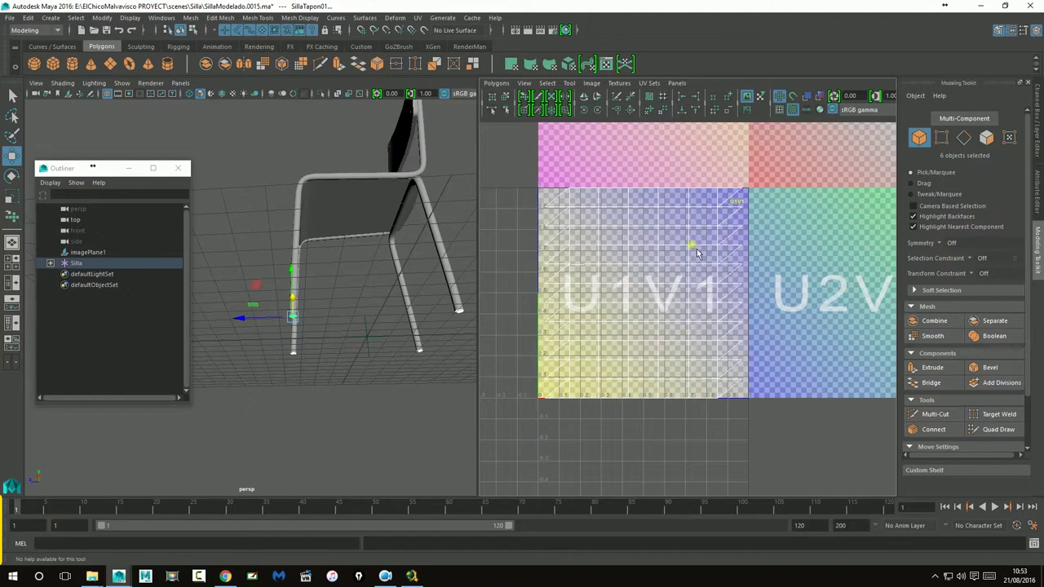
right_drag(575, 217, 583, 208)
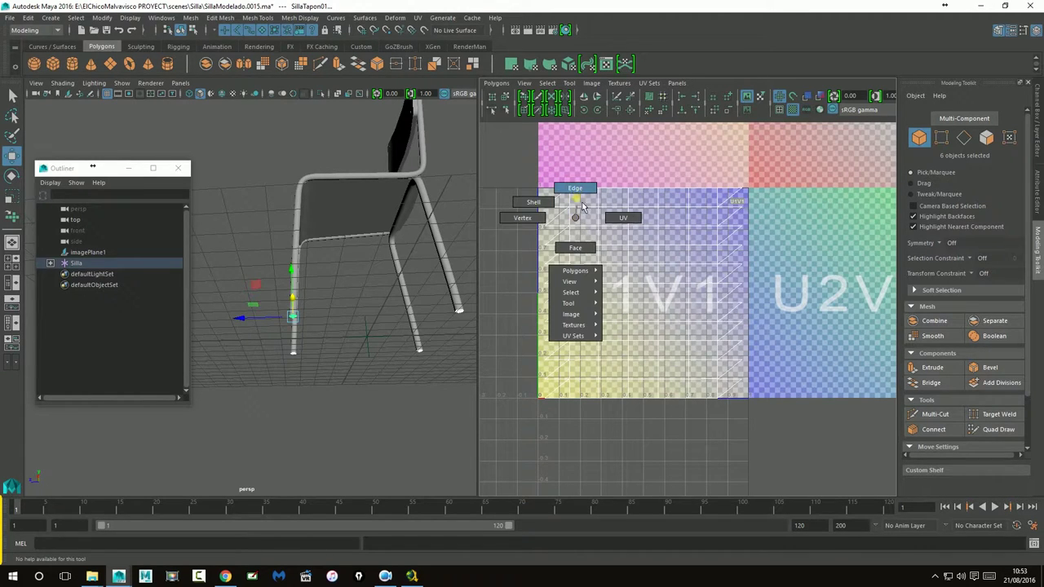
drag(510, 159, 792, 457)
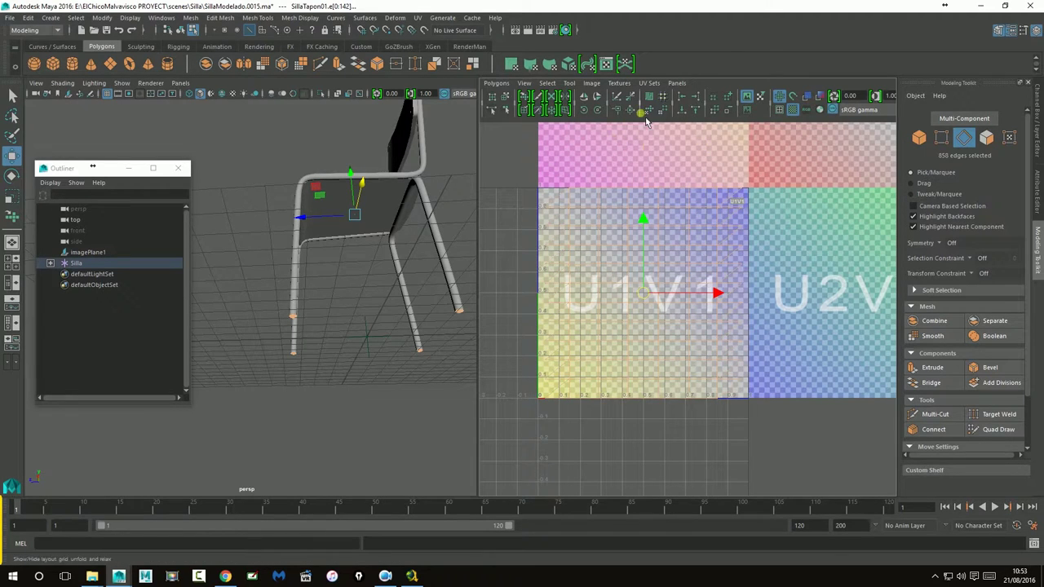
click(633, 111)
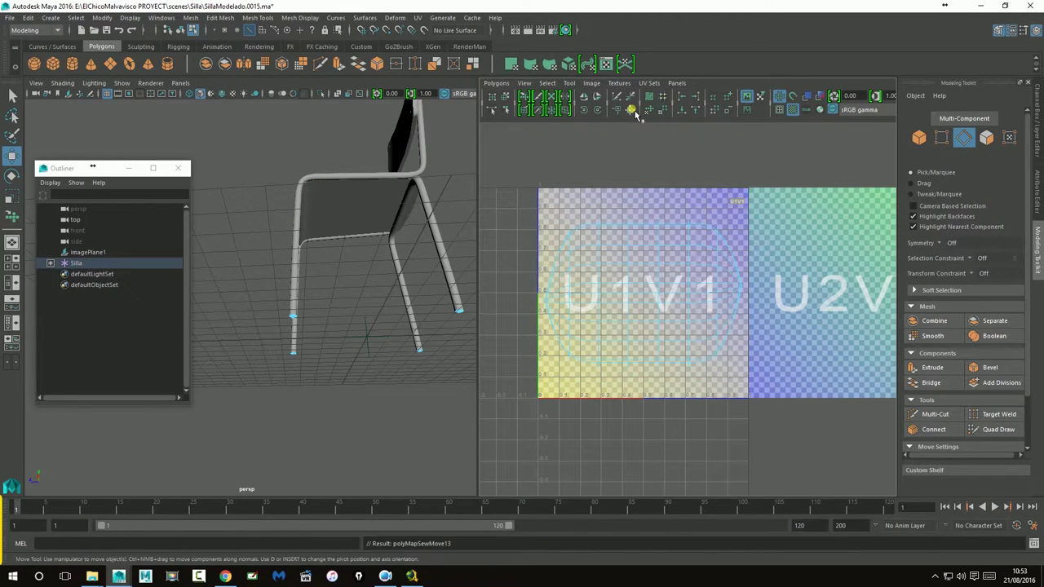
- Frame the 0–1 tile and a leg cap's underside, then turn off its smooth preview with 1
alt+right_drag(577, 233, 781, 242)
alt+middle_drag(677, 289, 808, 311)
scroll(421, 338, up, 3)
scroll(429, 329, up, 2)
scroll(428, 320, down, 5)
mouse_move(427, 315)
alt+mouse_down()
mouse_move(357, 298)
mouse_move(454, 288)
mouse_move(391, 285)
mouse_move(433, 275)
mouse_move(362, 293)
alt+mouse_up()
scroll(391, 284, up, 2)
scroll(406, 280, up, 3)
scroll(417, 283, up, 1)
key(1)
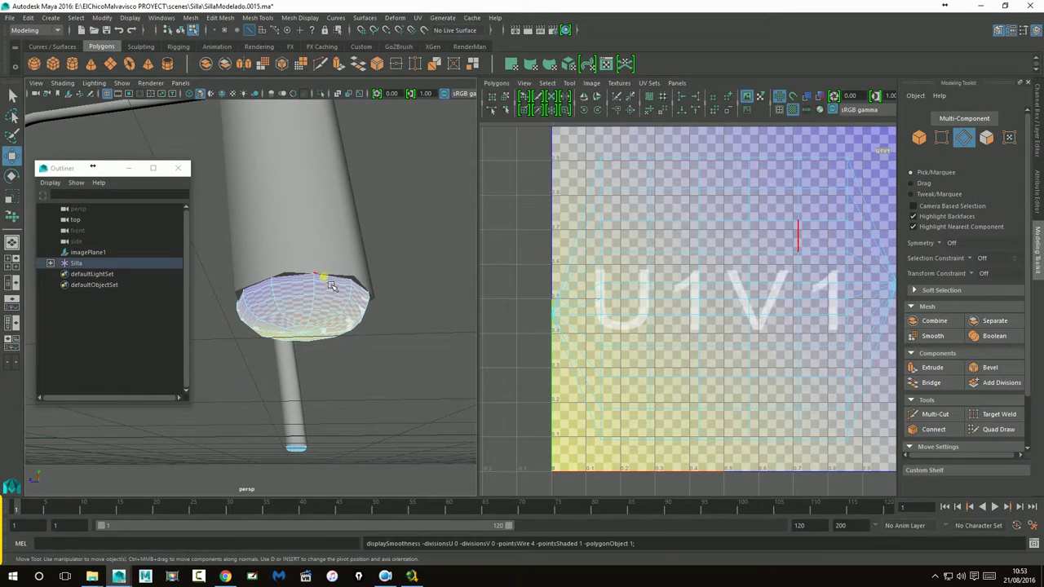
- Select the cap's edge loop and all UV edges, then Unfold the caps' UVs
double_click(332, 285)
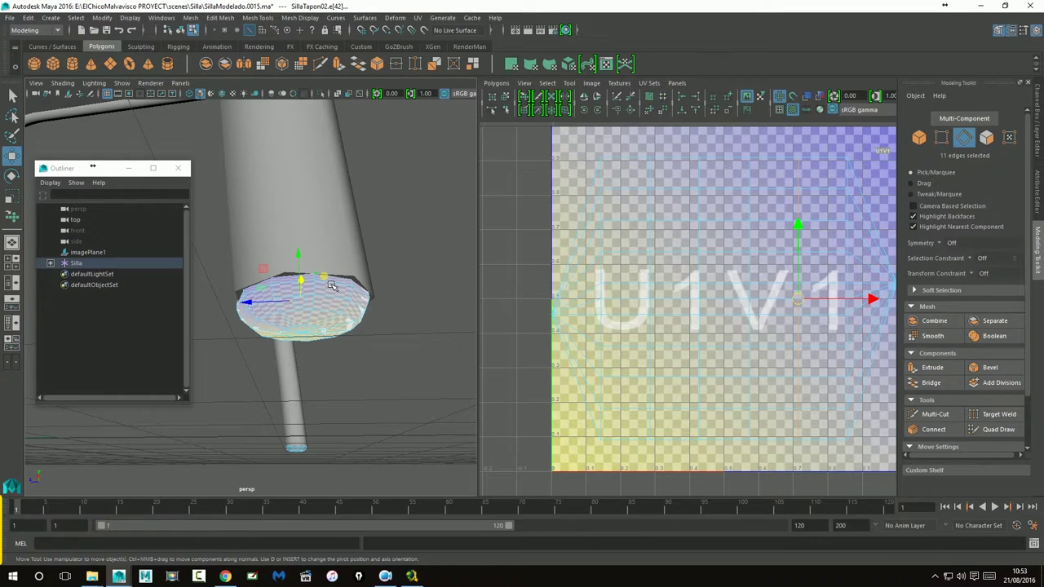
click(803, 181)
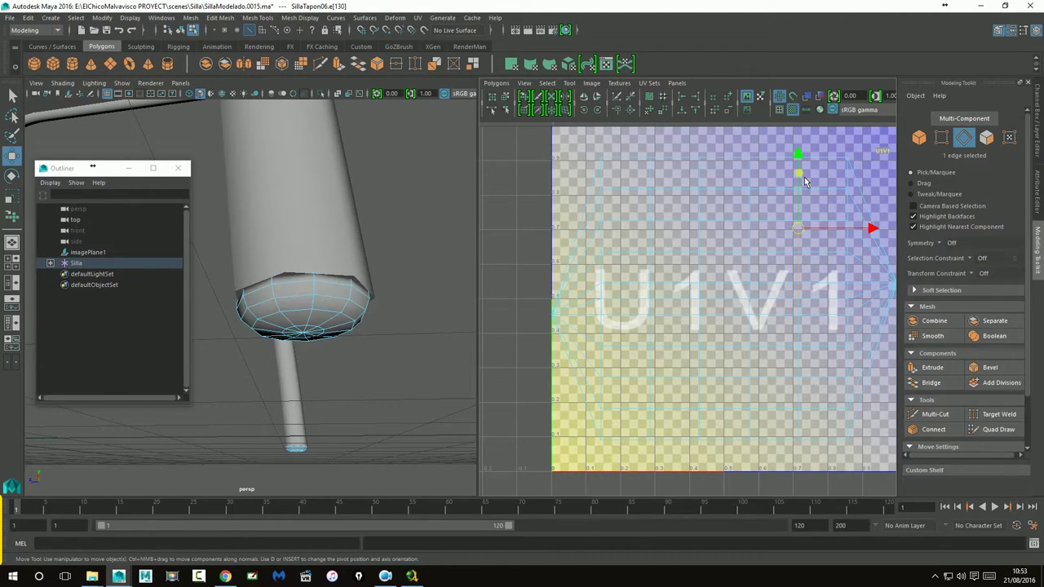
key(ctrl+z)
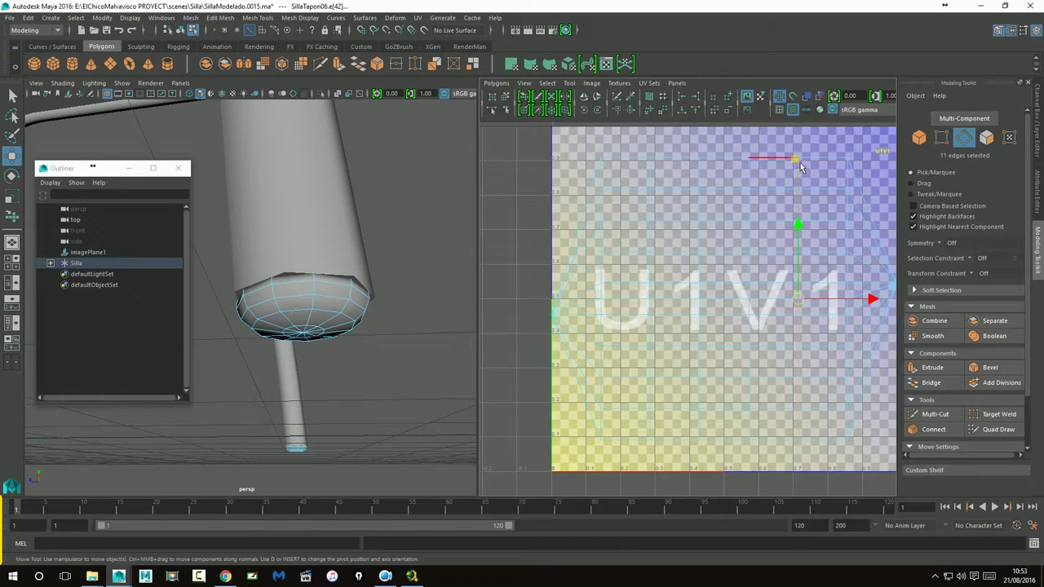
alt+middle_drag(730, 283, 770, 286)
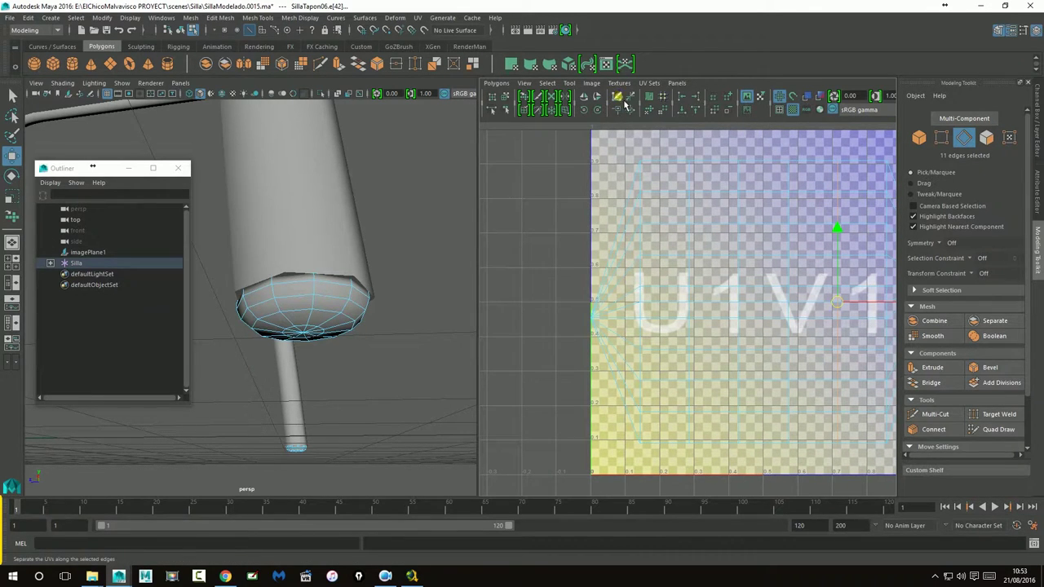
scroll(795, 292, down, 3)
drag(566, 171, 878, 457)
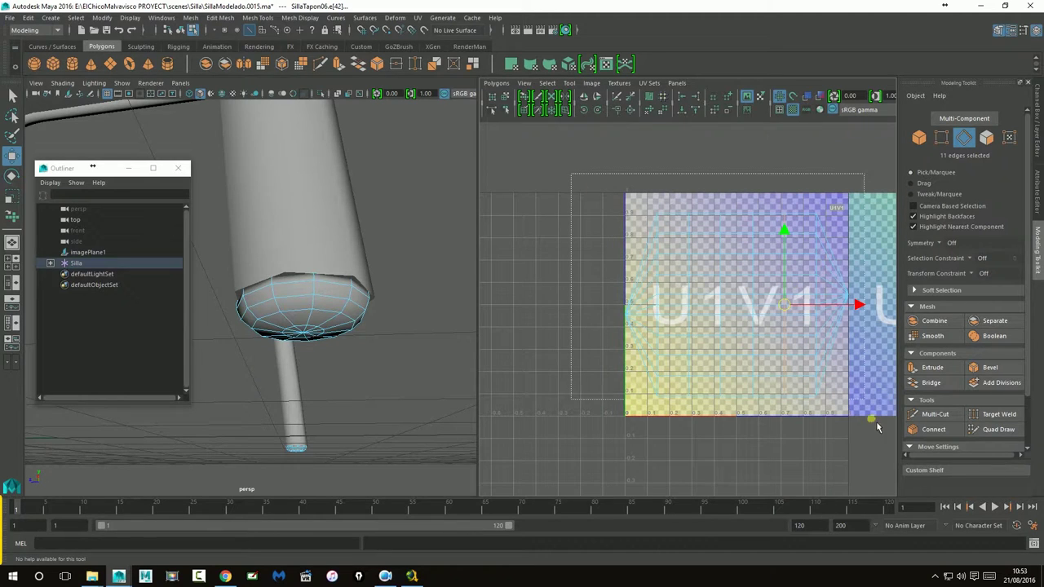
click(652, 113)
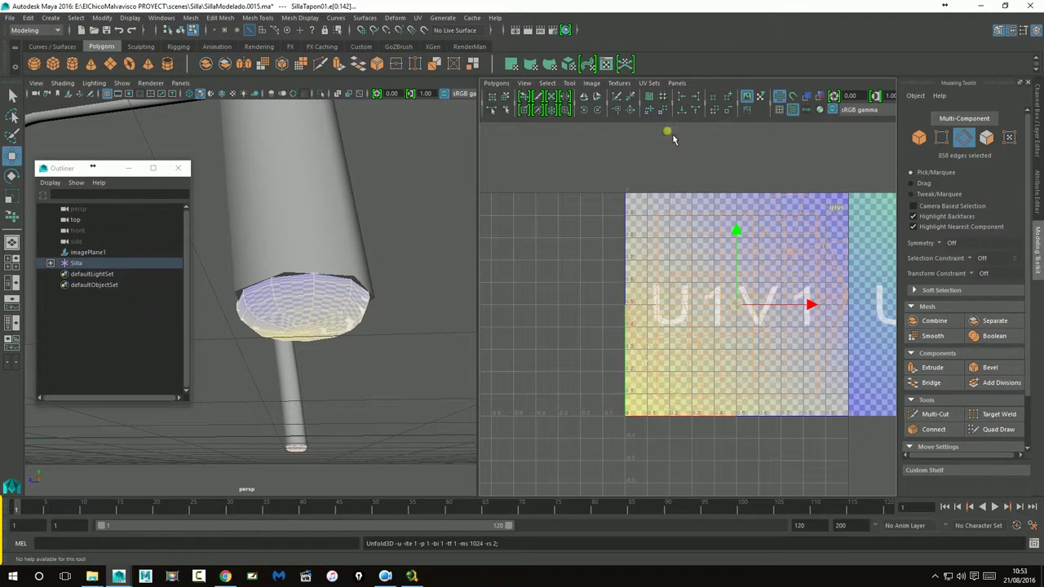
- Select the cap's UVs, return to object mode and select the bottom cap SillaTapon02
right_drag(676, 234, 723, 235)
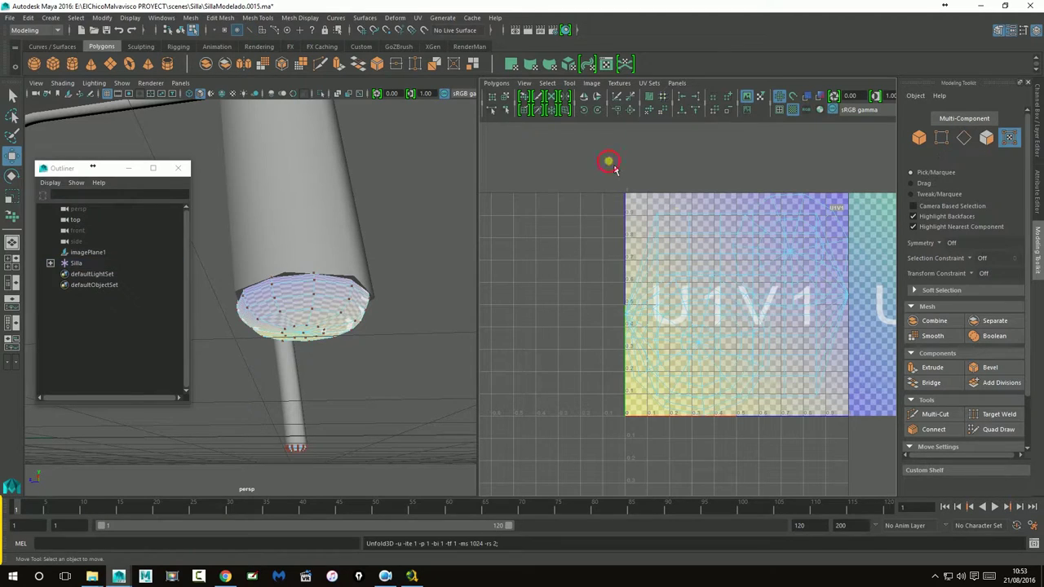
drag(609, 163, 696, 196)
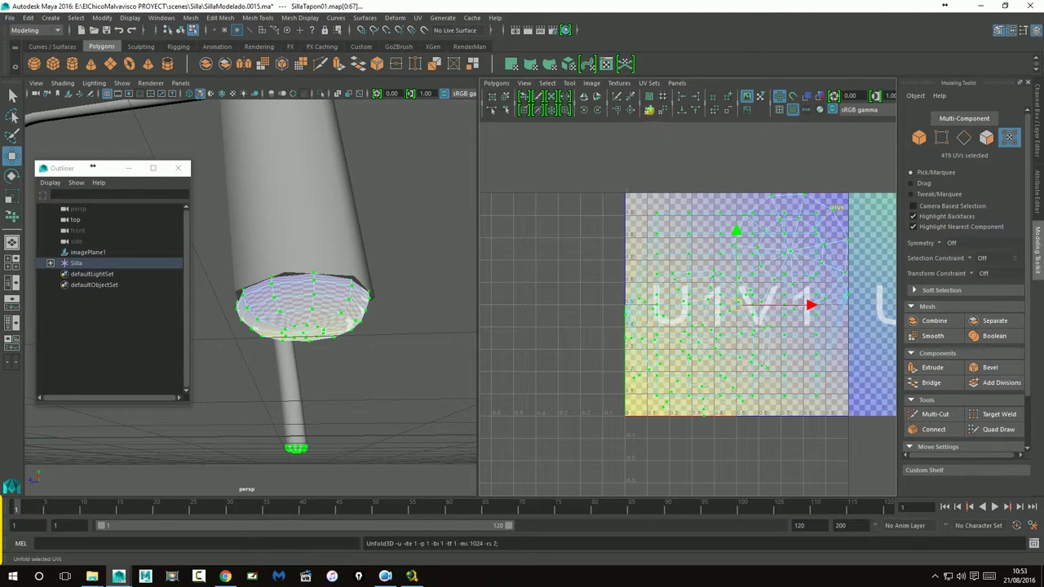
alt+drag(356, 369, 364, 375)
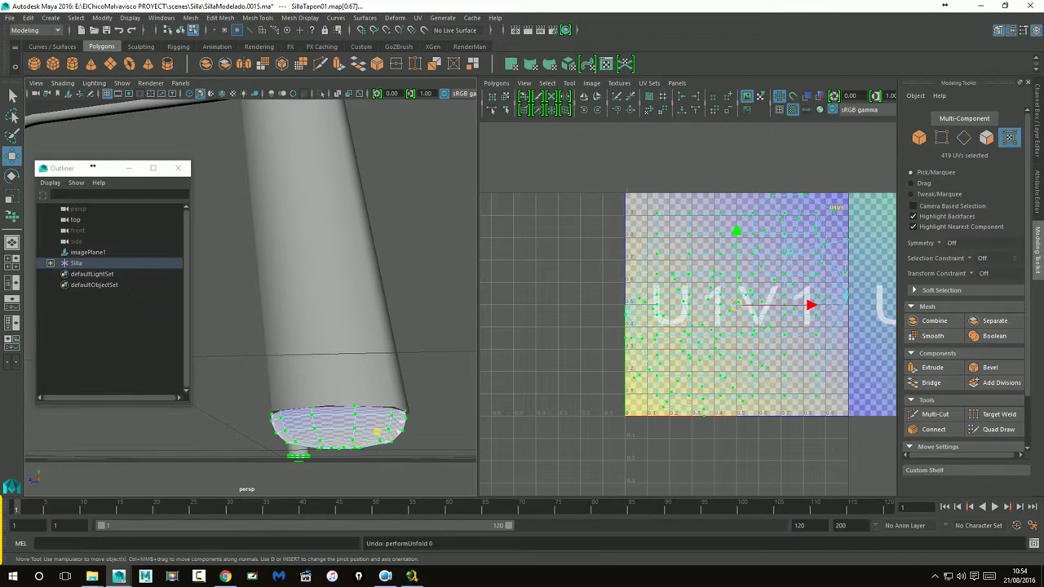
right_drag(374, 275, 427, 284)
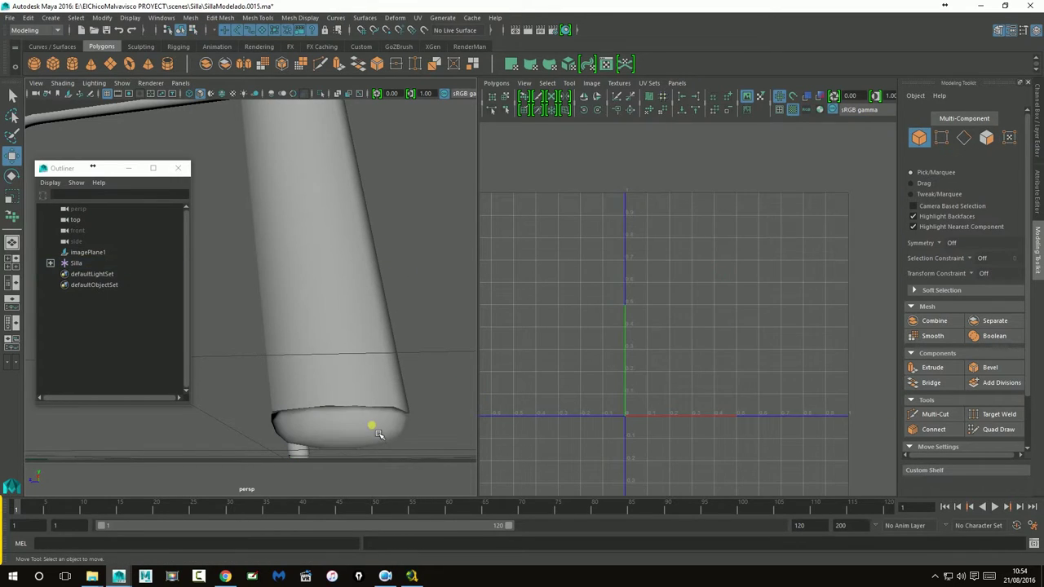
click(379, 434)
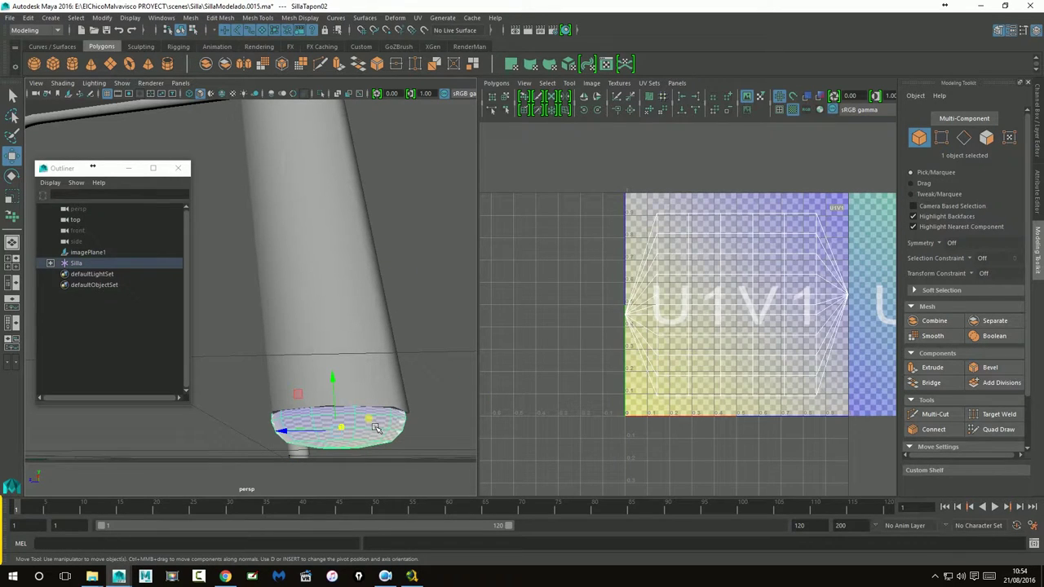
- Isolate cap SillaTapon02, frame it, and restore the side-by-side 3D and UV views
click(322, 95)
key(space)
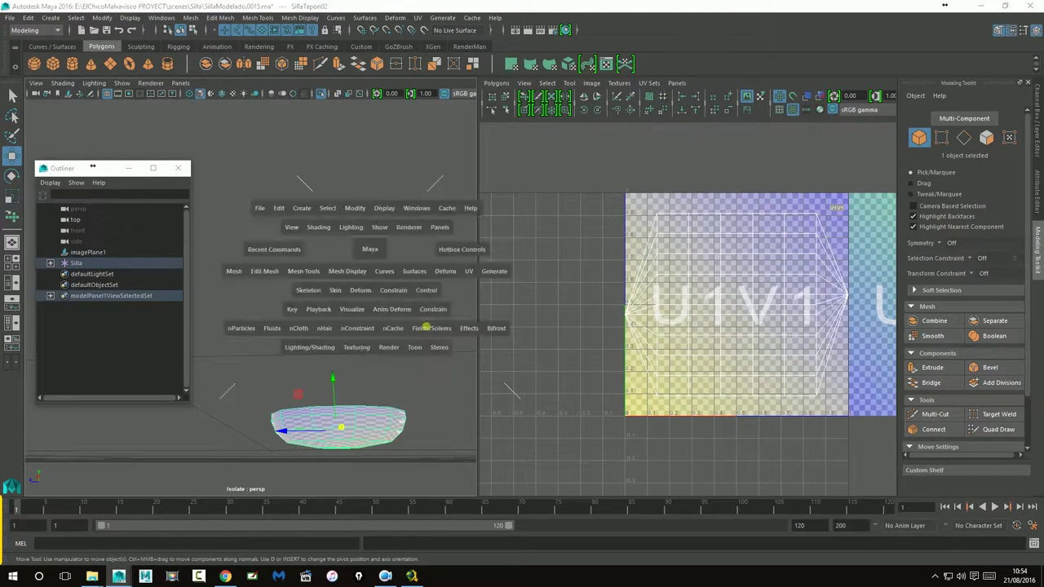
key(f)
alt+drag(604, 385, 601, 421)
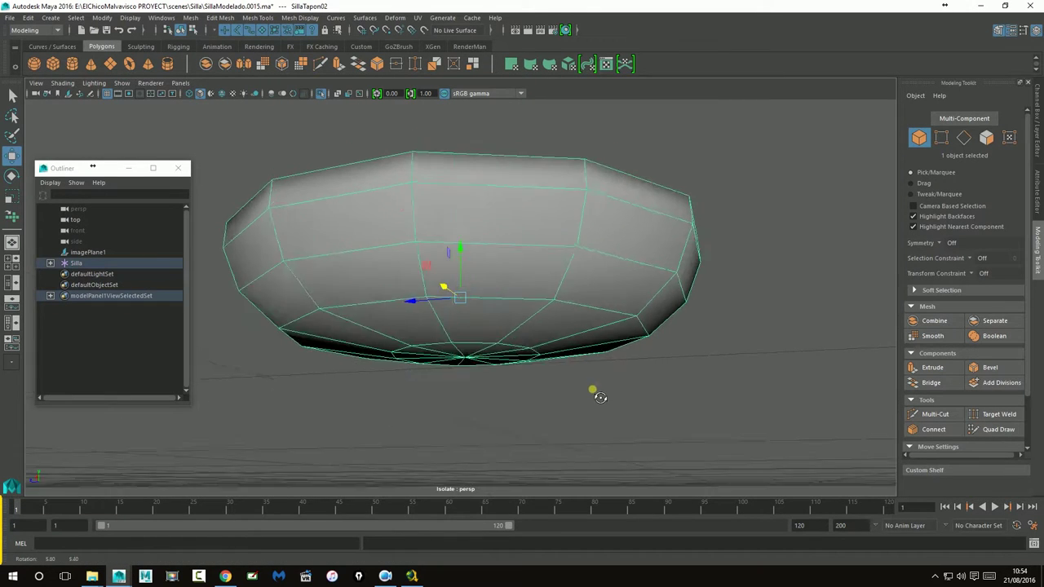
right_drag(534, 273, 545, 254)
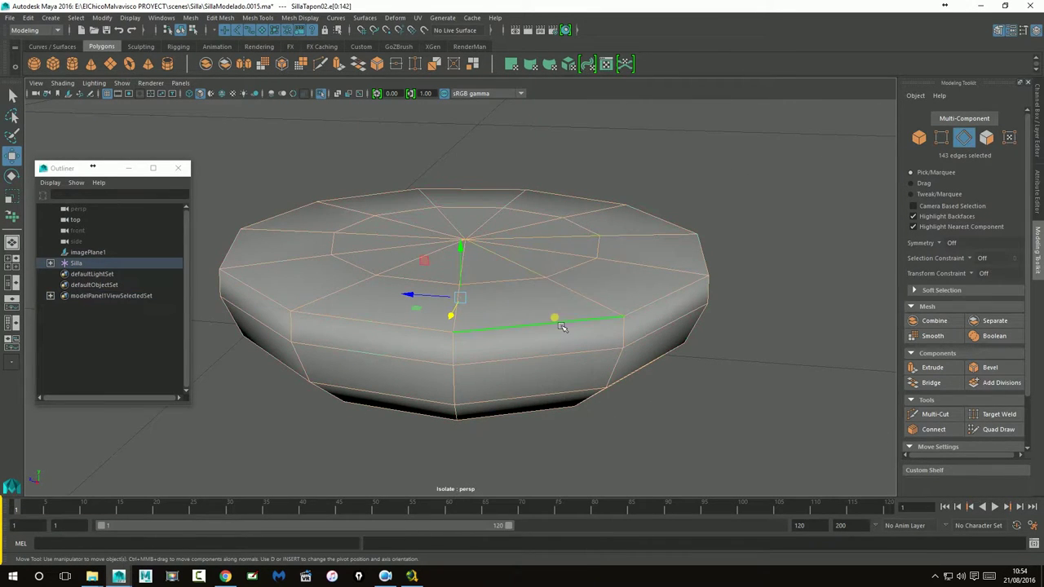
key(space)
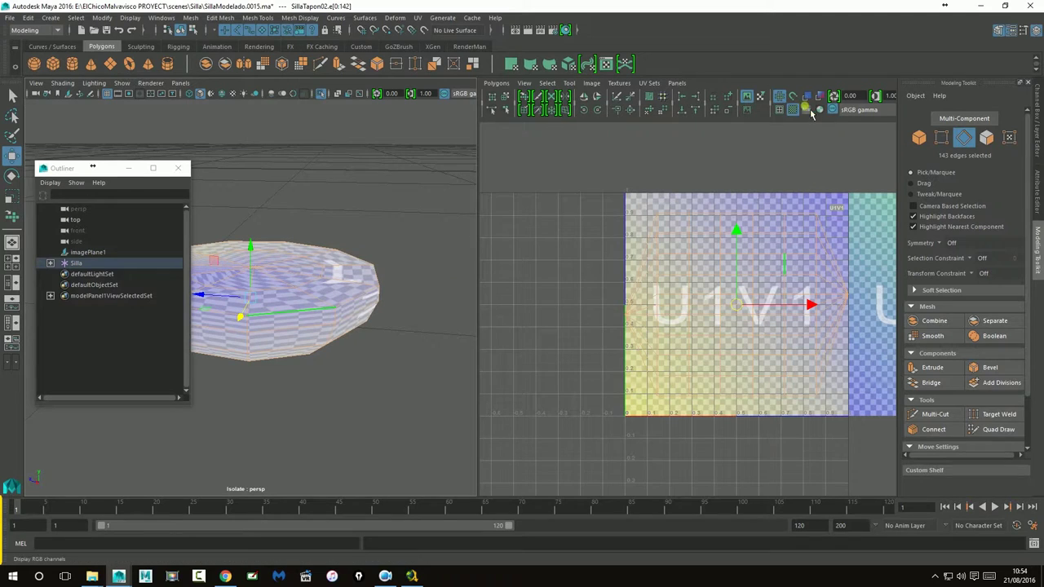
key(5)
key(space)
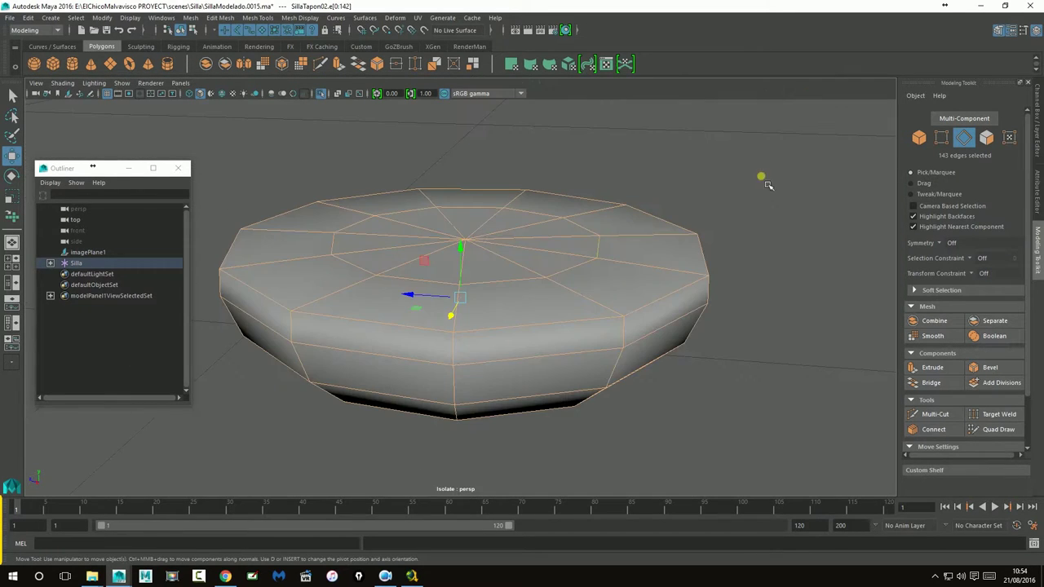
key(6)
key(space)
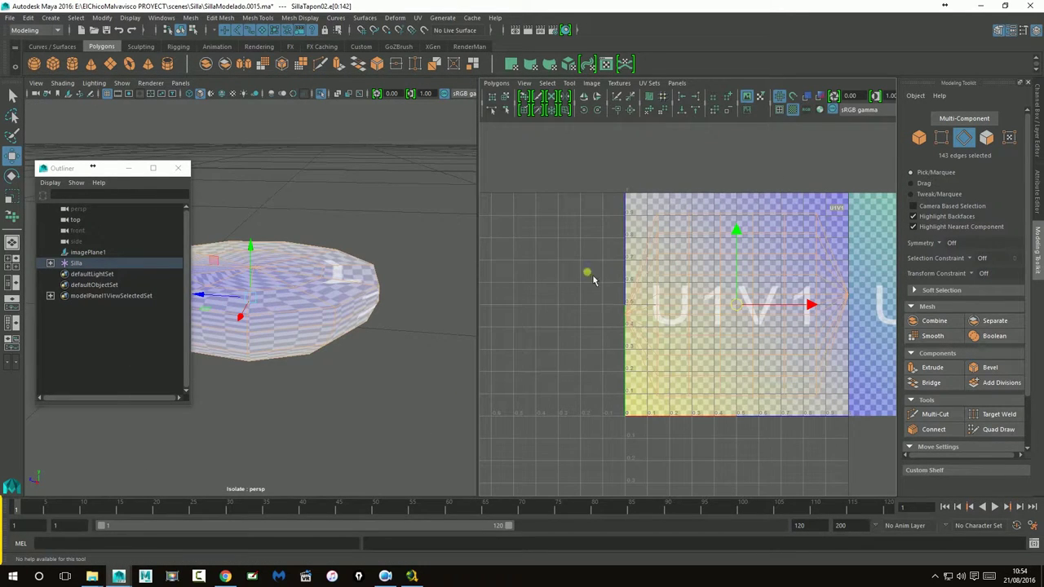
- Cut the cap's UVs along its rim edge loop and unfold them into two disc shells
right_click(334, 317)
double_click(325, 312)
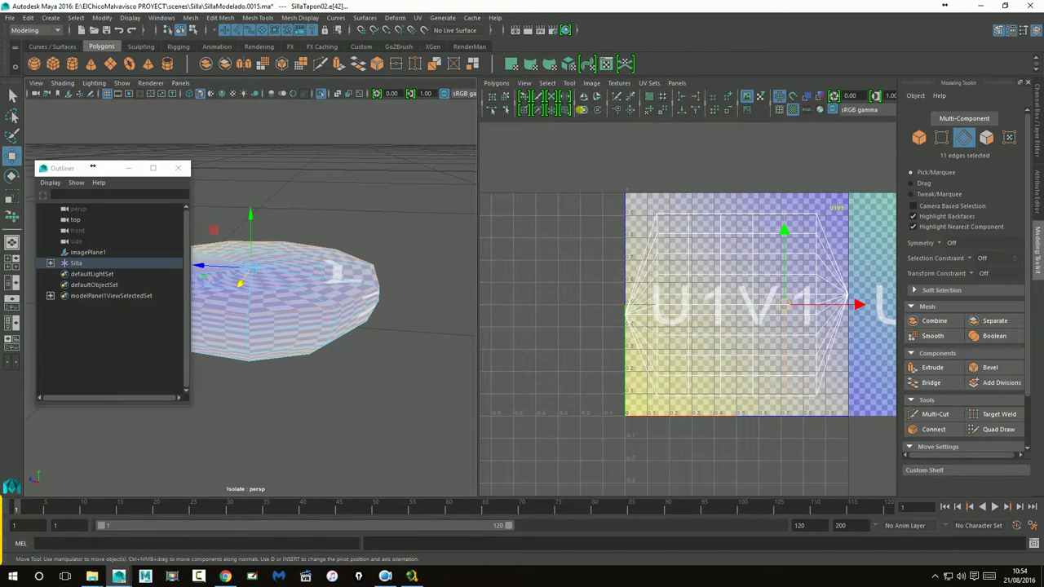
click(625, 99)
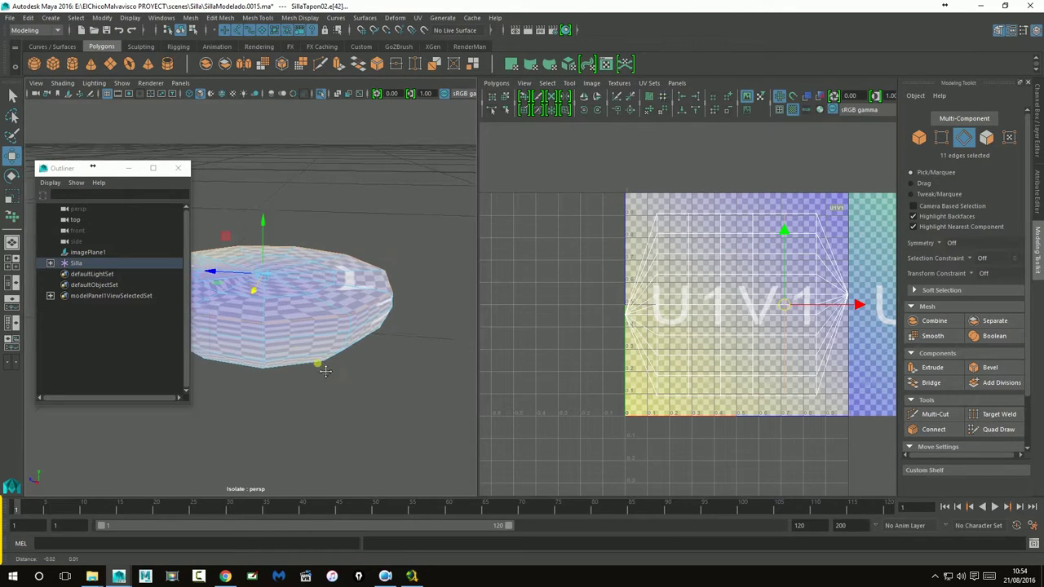
mouse_move(369, 313)
alt+mouse_down()
mouse_move(397, 233)
mouse_move(379, 309)
alt+mouse_up()
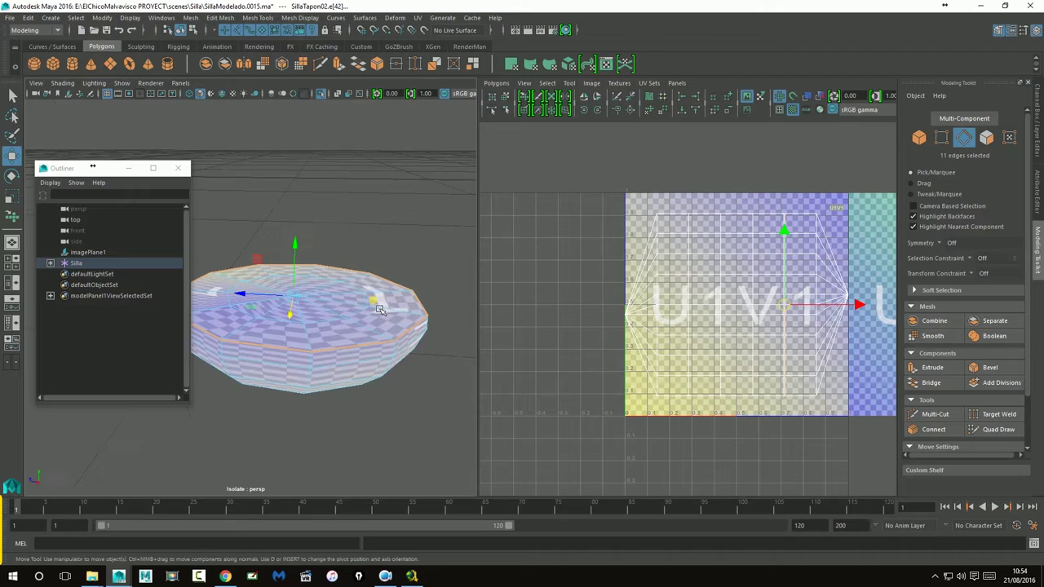
right_drag(645, 307, 685, 327)
mouse_move(584, 171)
mouse_down()
mouse_move(884, 465)
mouse_move(865, 449)
mouse_up()
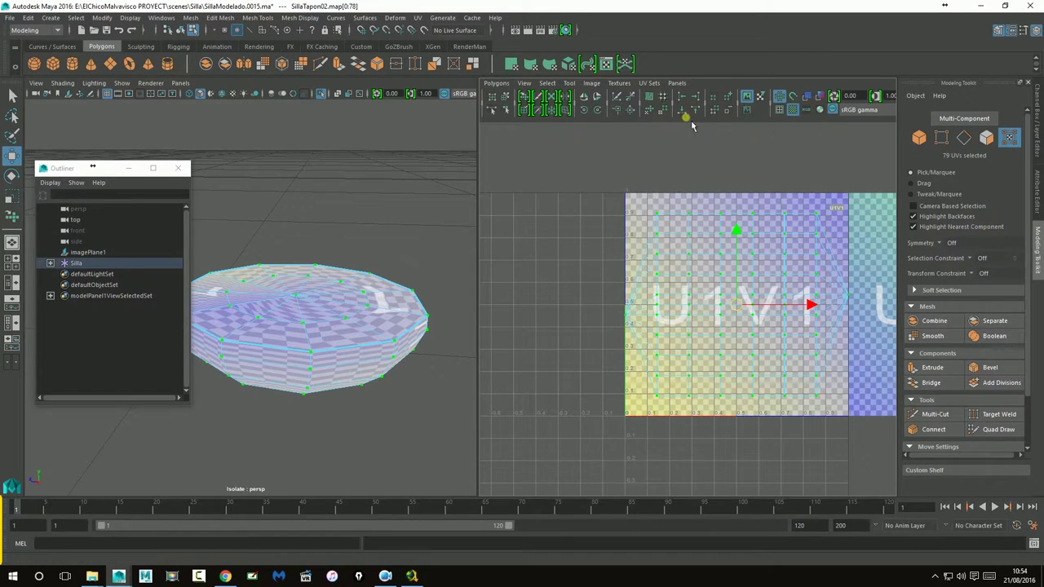
click(648, 110)
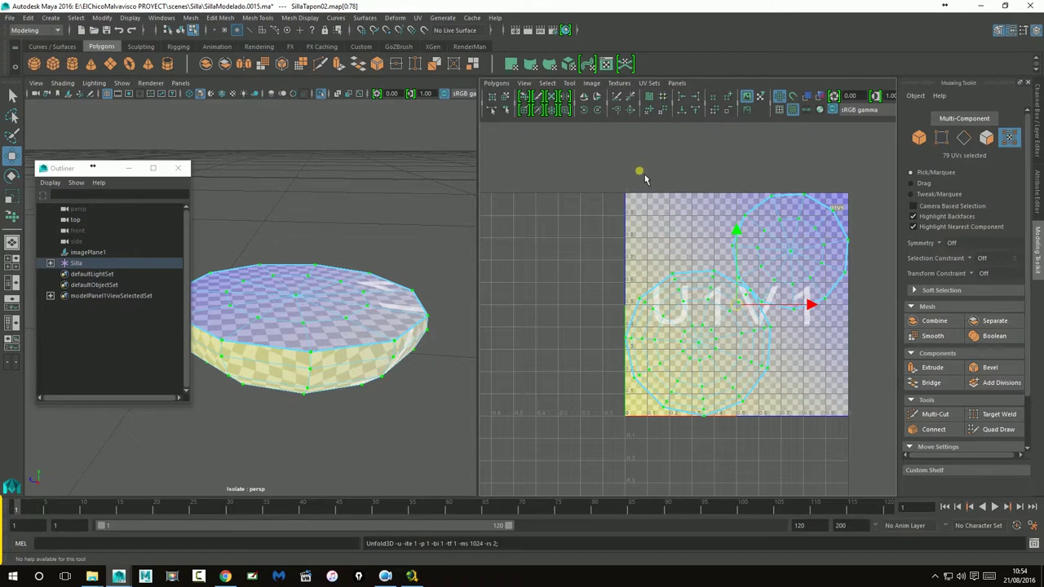
- Return to Object Mode and exit isolation to show the entire chair
mouse_move(374, 405)
alt+mouse_down()
mouse_move(345, 359)
mouse_move(338, 366)
mouse_move(356, 385)
alt+mouse_up()
mouse_move(270, 322)
alt+mouse_down()
mouse_move(455, 331)
mouse_move(497, 362)
mouse_move(447, 378)
mouse_move(426, 408)
mouse_move(366, 319)
mouse_move(321, 282)
mouse_move(331, 243)
mouse_move(338, 305)
alt+mouse_up()
scroll(349, 312, down, 3)
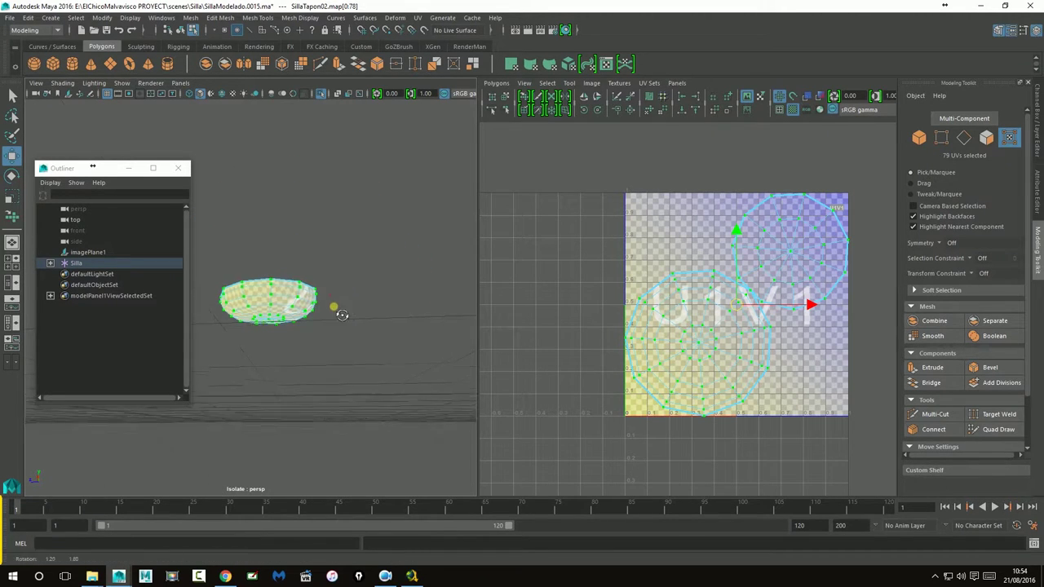
right_drag(291, 305, 535, 310)
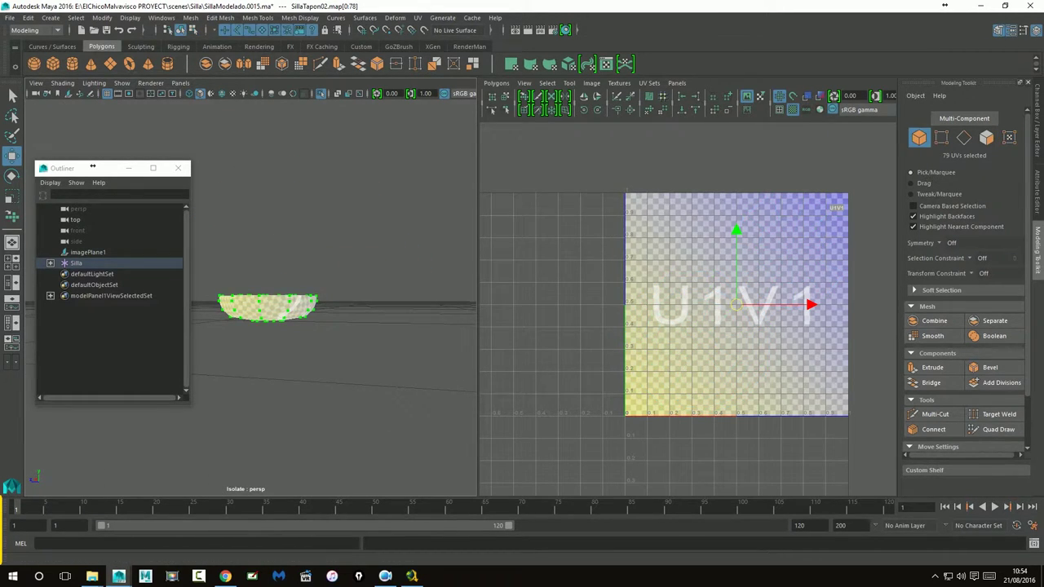
mouse_move(302, 276)
right_down()
mouse_move(310, 314)
mouse_move(356, 257)
right_up()
key(ctrl+1)
- Select cap SillaTapon03, cut along its rim edge loop, and unfold its UVs
alt+drag(357, 224, 367, 251)
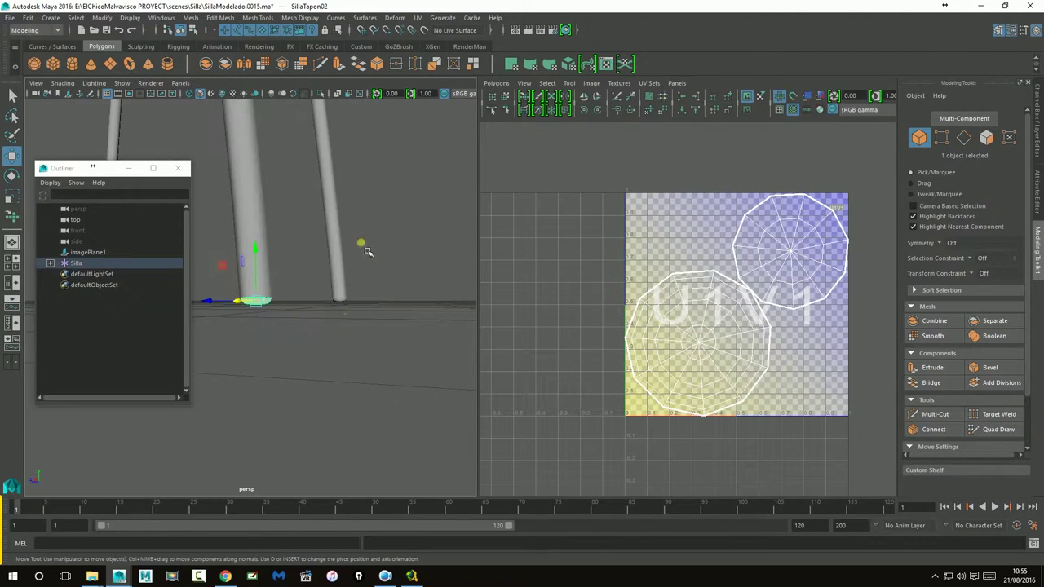
click(346, 307)
click(349, 310)
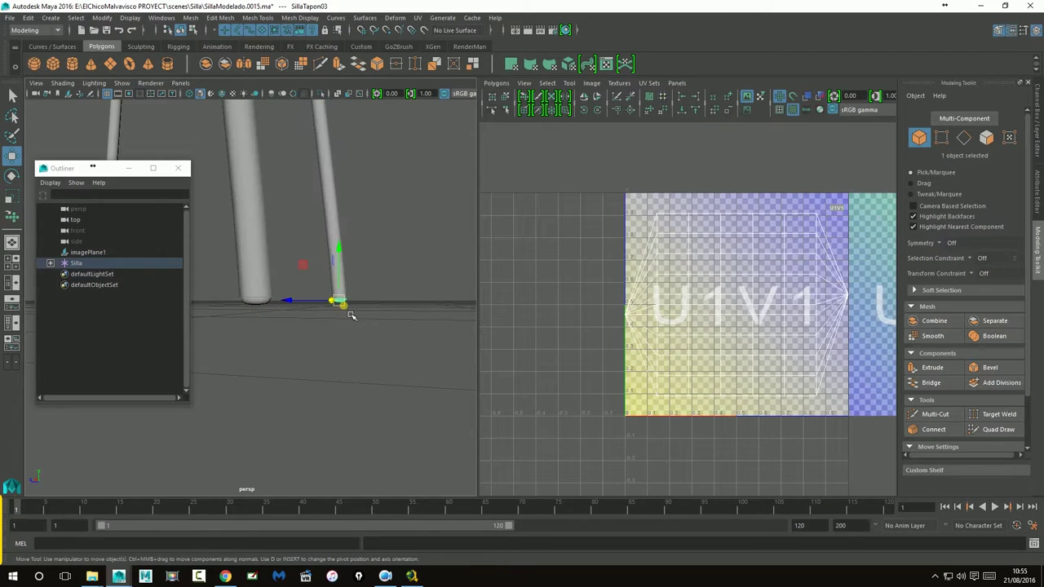
right_drag(790, 242, 782, 213)
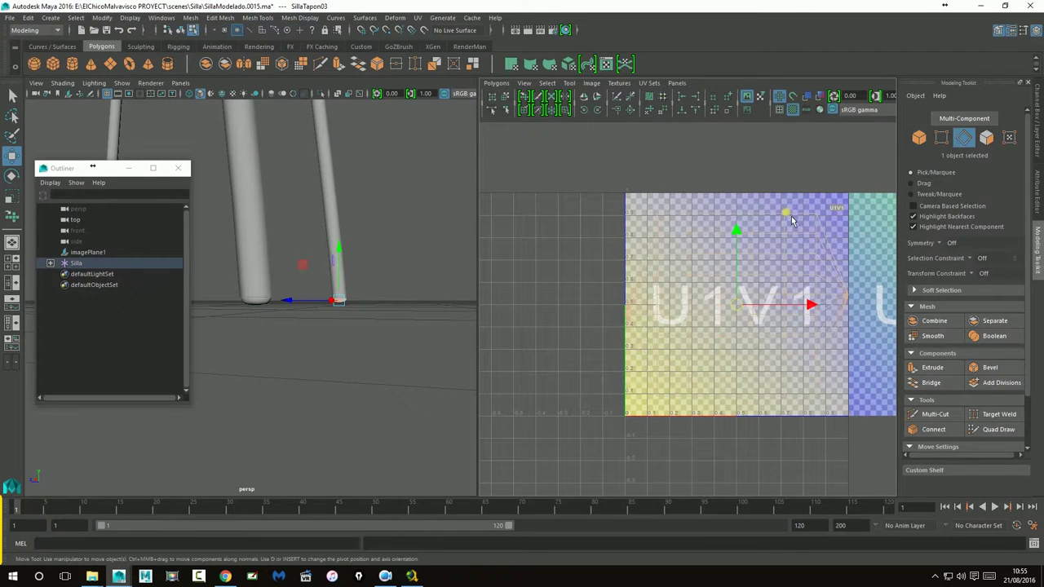
double_click(786, 223)
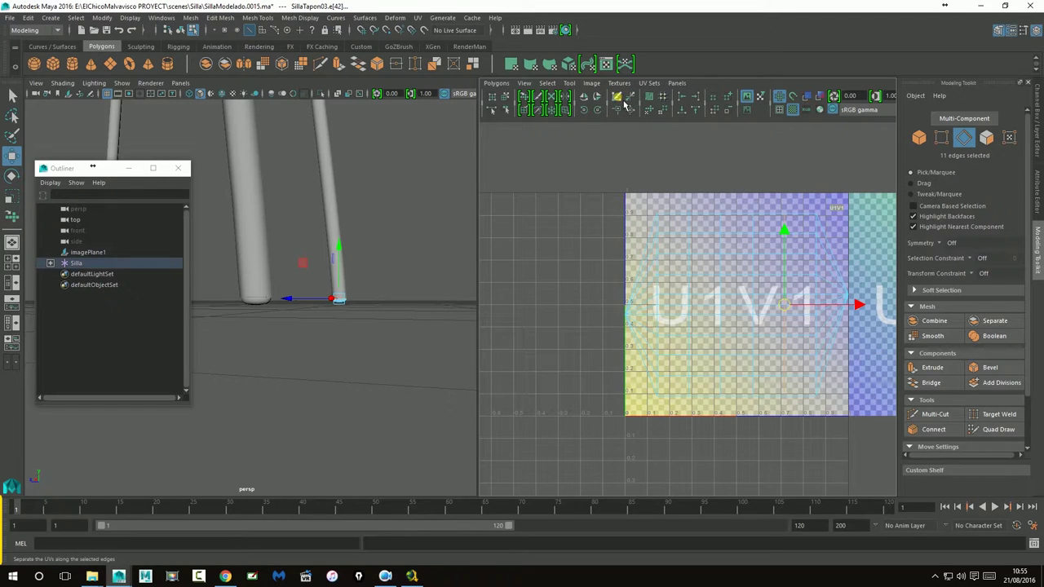
right_drag(769, 258, 820, 261)
mouse_move(593, 180)
mouse_down()
mouse_move(831, 449)
mouse_move(863, 457)
mouse_up()
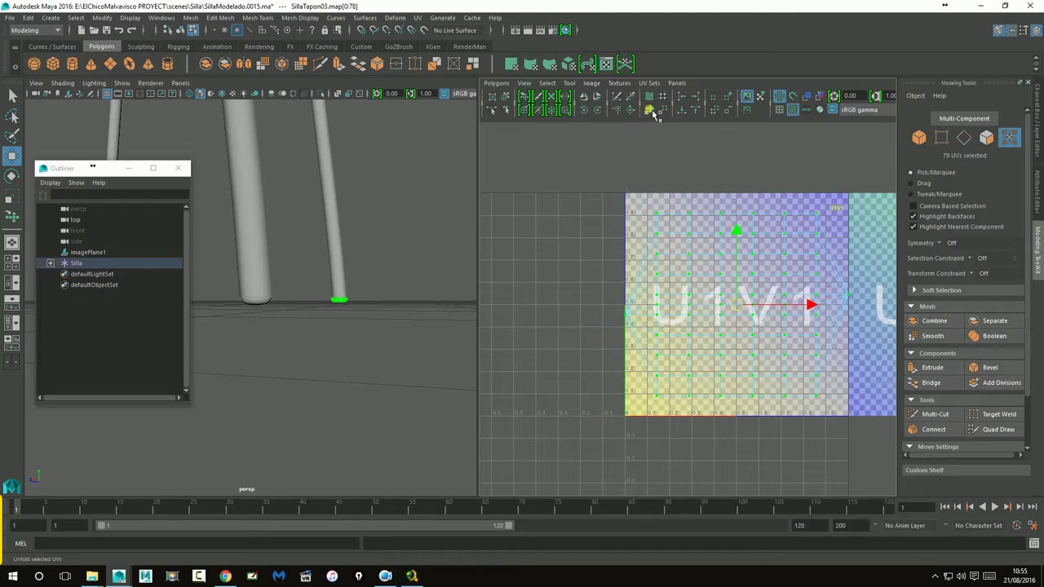
click(653, 112)
- Cut upper cap SillaTapon05 along its 11 rim edges and unfold its 79 UVs in the 0–1 tile
alt+right_drag(367, 315, 393, 465)
mouse_move(393, 466)
alt+mouse_down()
mouse_move(368, 208)
mouse_move(303, 238)
mouse_move(288, 403)
mouse_move(295, 274)
alt+mouse_up()
shift+click(299, 272)
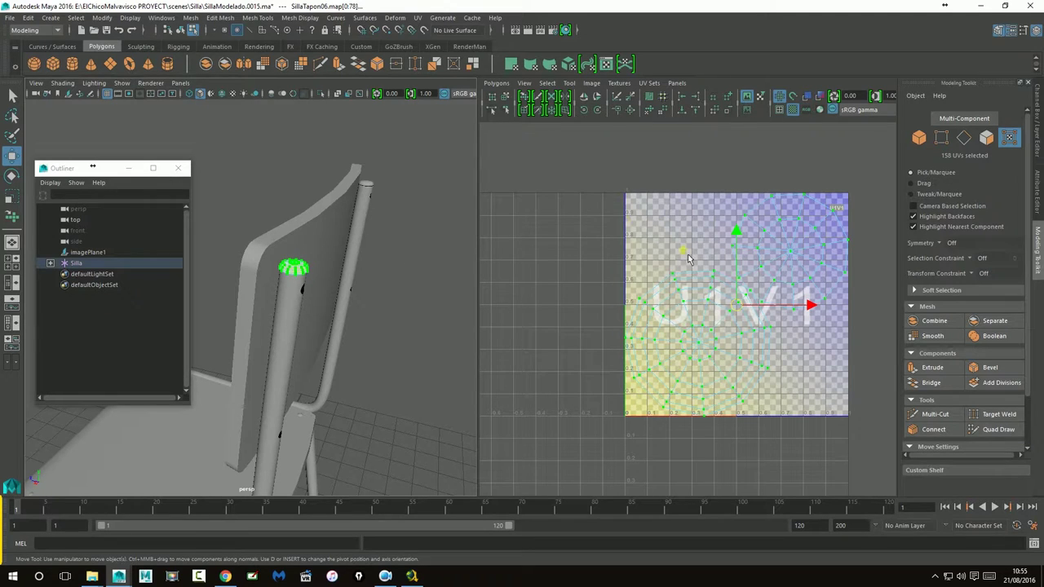
click(379, 192)
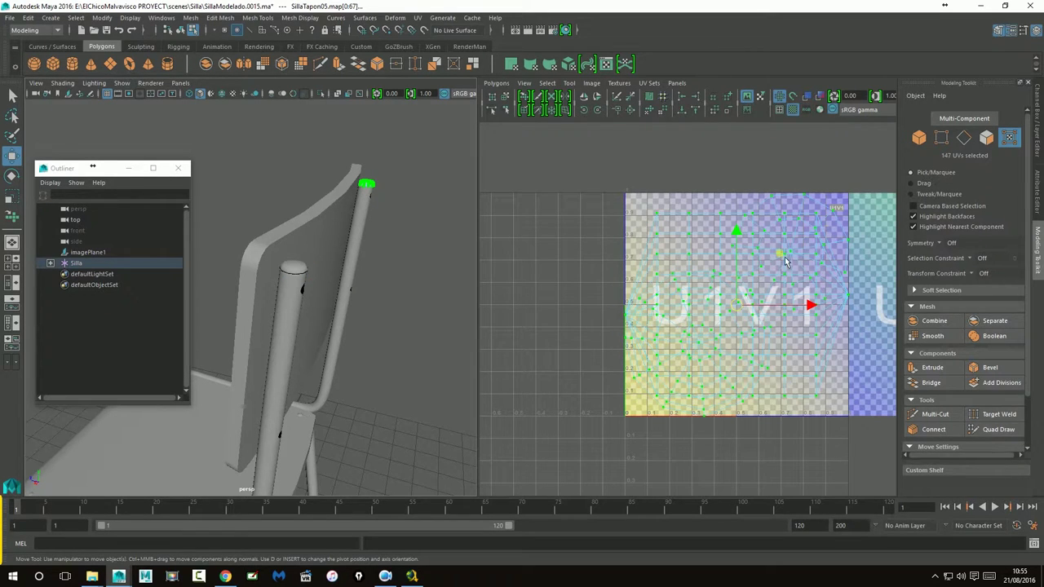
right_drag(721, 325, 699, 283)
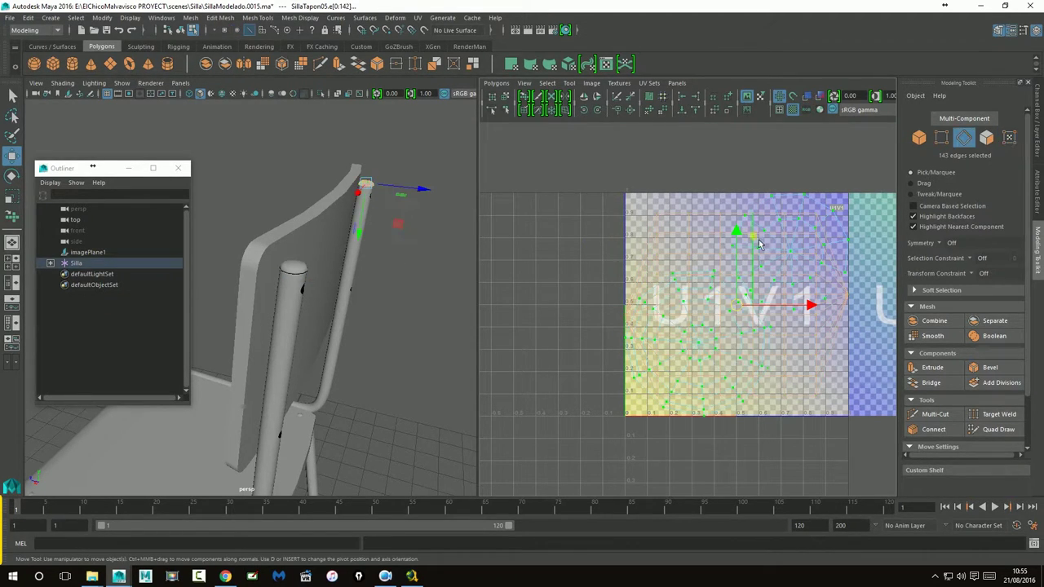
double_click(725, 228)
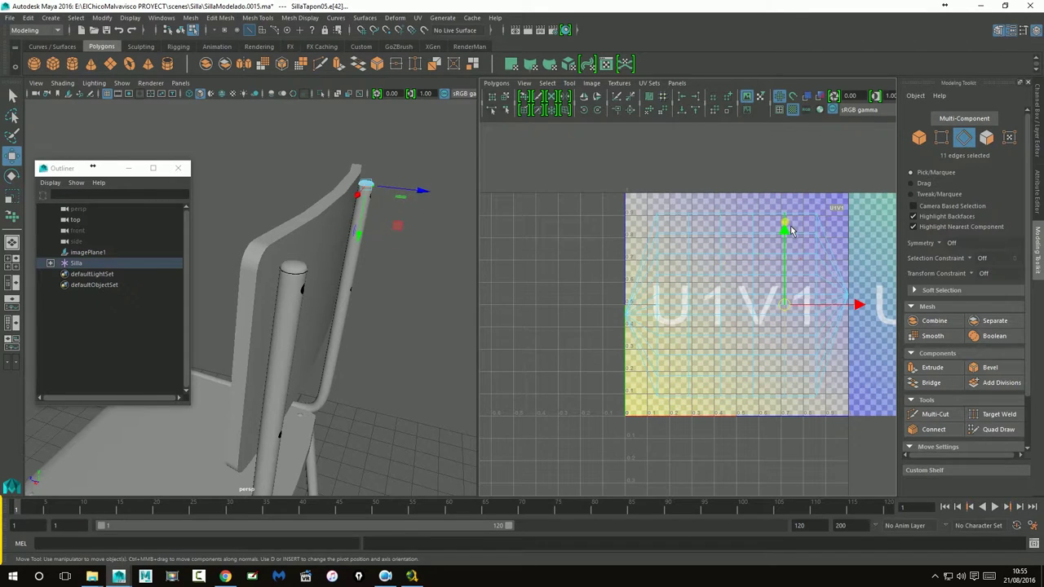
mouse_move(359, 217)
alt+mouse_down()
mouse_move(327, 211)
mouse_move(787, 217)
alt+mouse_up()
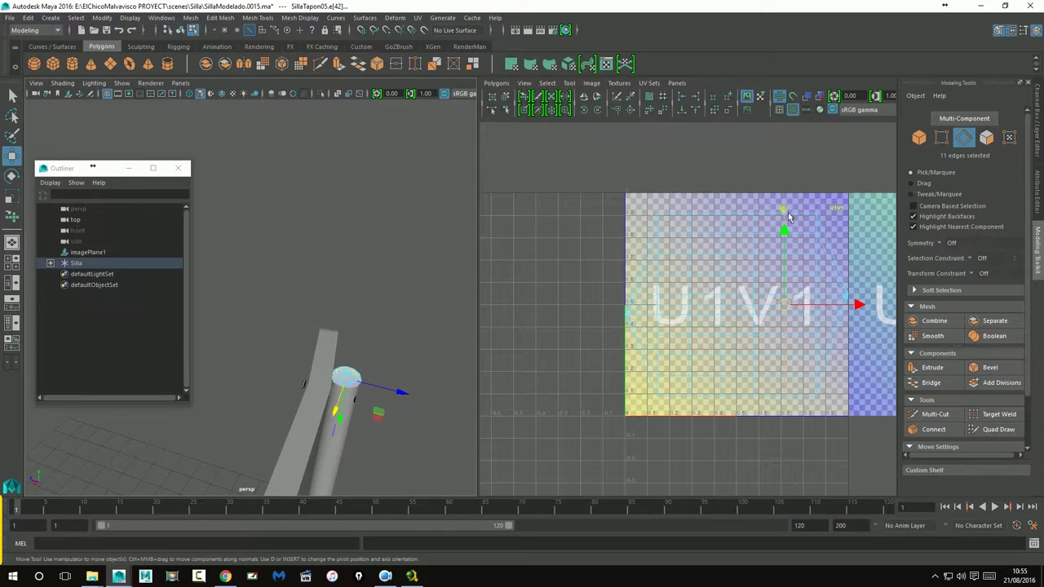
scroll(394, 312, up, 5)
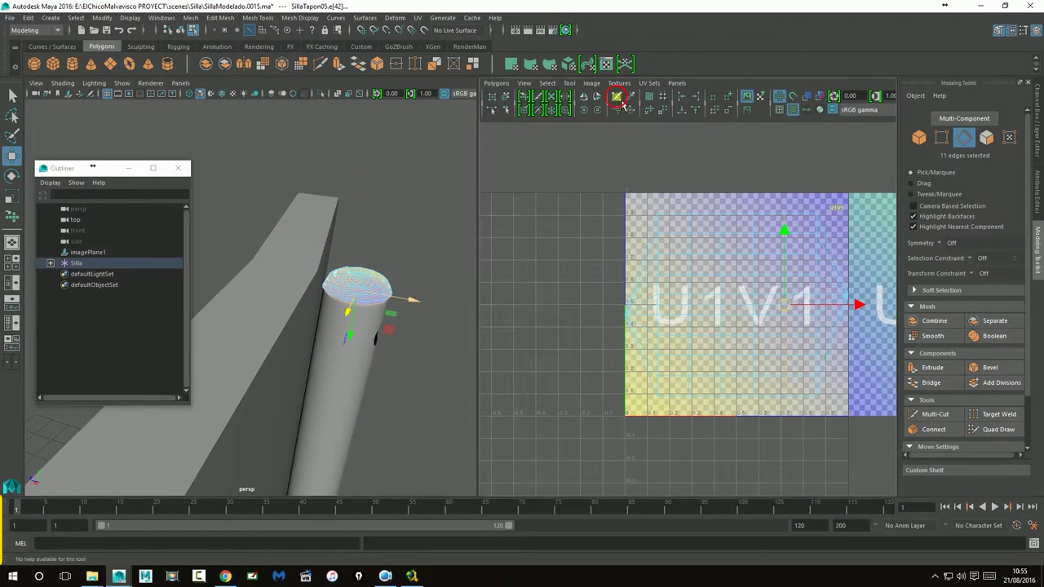
right_drag(741, 271, 710, 249)
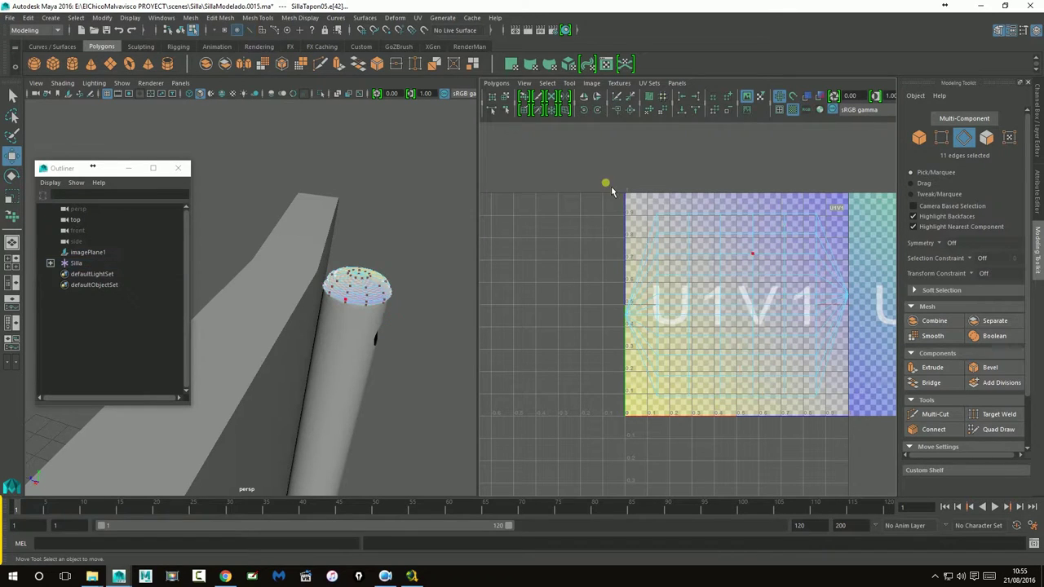
drag(566, 170, 887, 468)
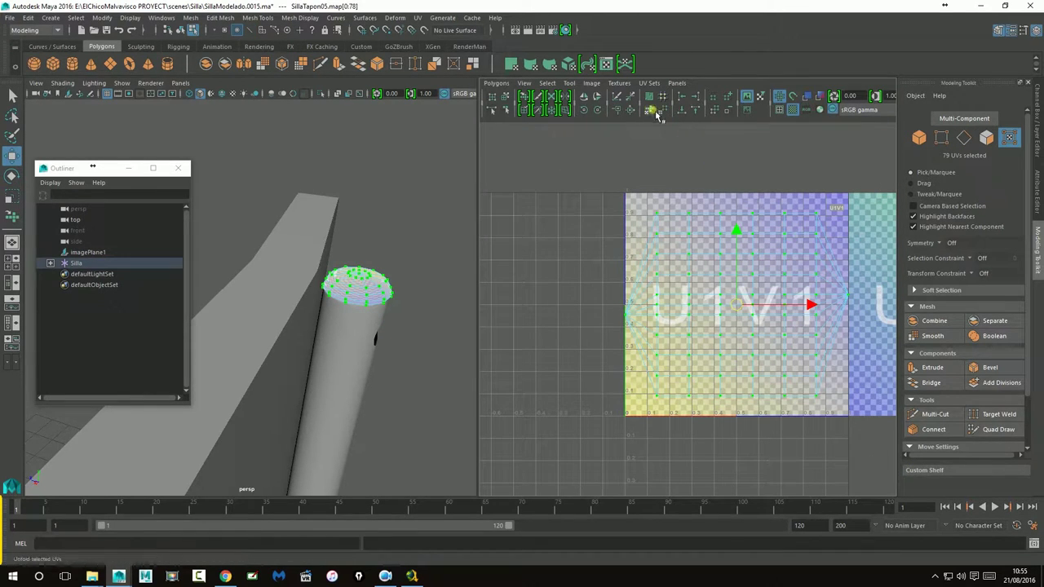
click(650, 112)
mouse_move(378, 326)
alt+mouse_down()
mouse_move(265, 382)
mouse_move(342, 341)
mouse_move(530, 376)
mouse_move(443, 283)
alt+mouse_up()
click(378, 292)
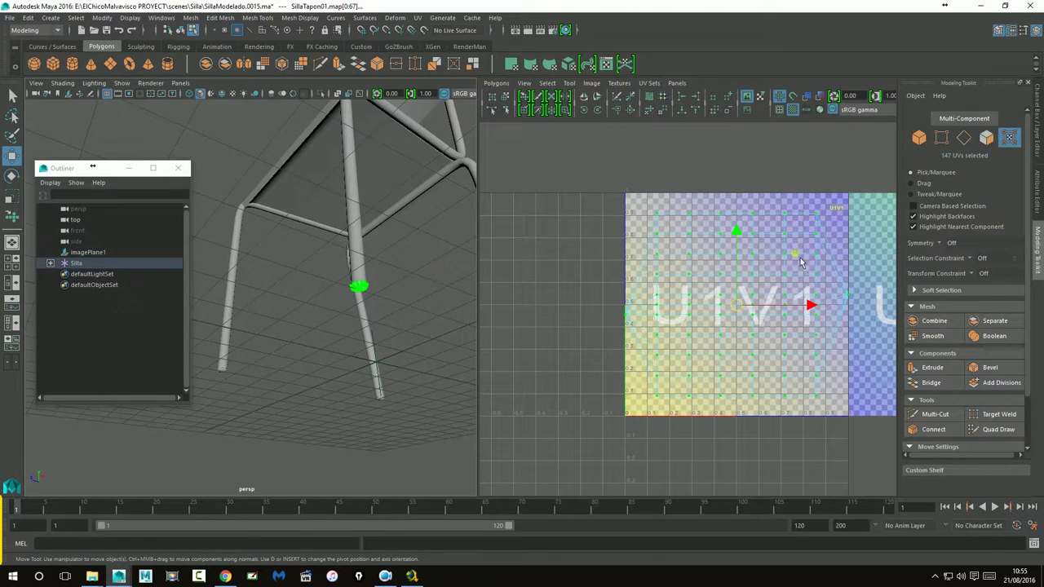
- Select foot cap SillaTapon01's rim edge loop and unfold its UVs
right_drag(793, 239, 792, 208)
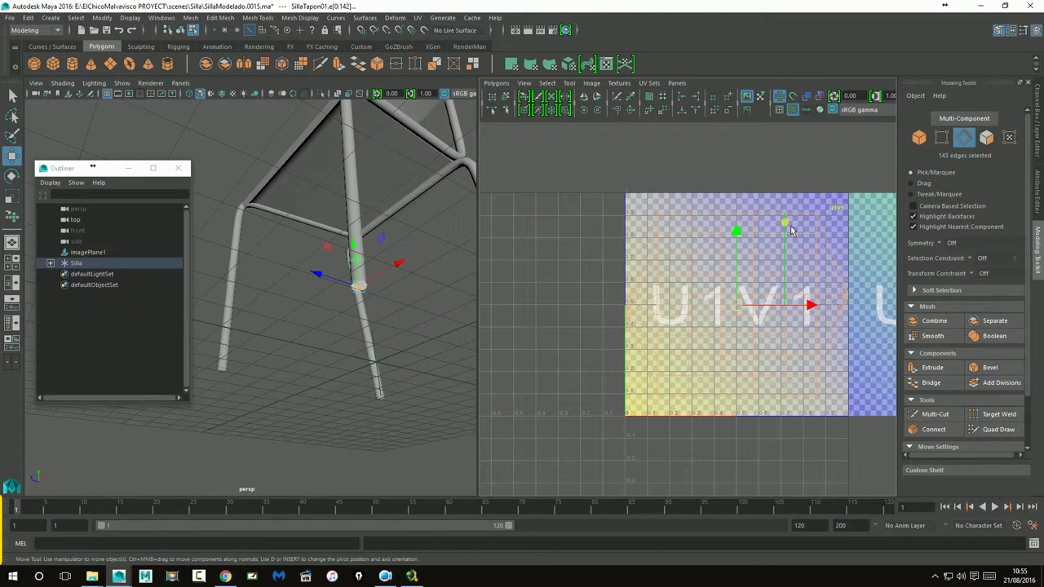
click(789, 229)
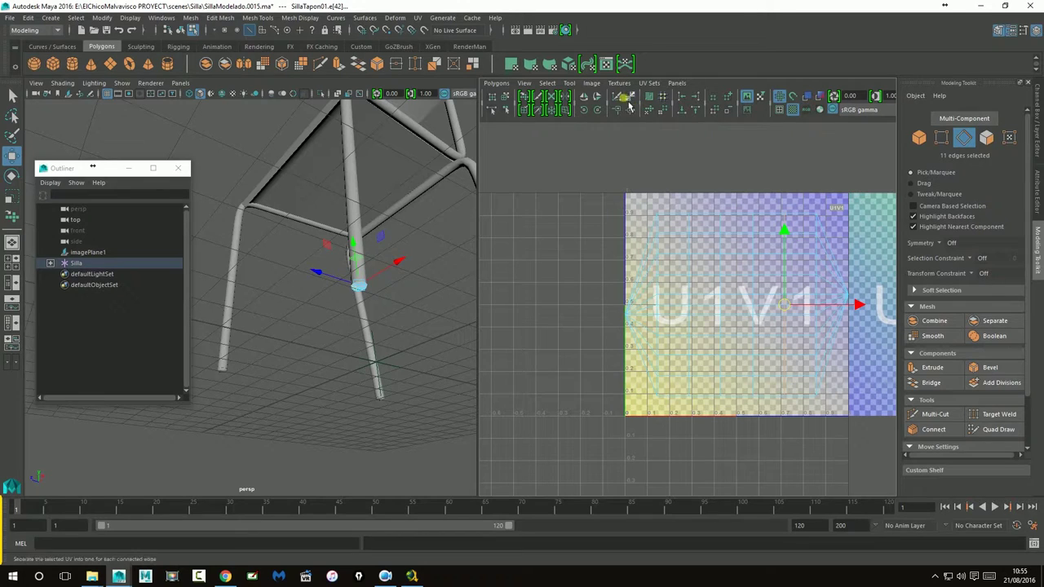
right_drag(732, 270, 517, 180)
drag(595, 175, 891, 492)
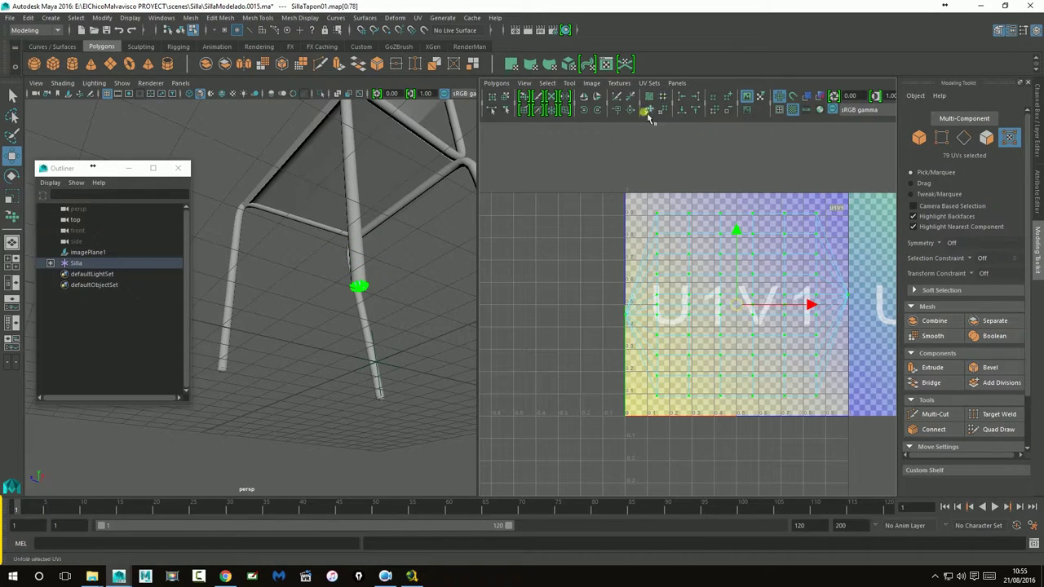
click(648, 110)
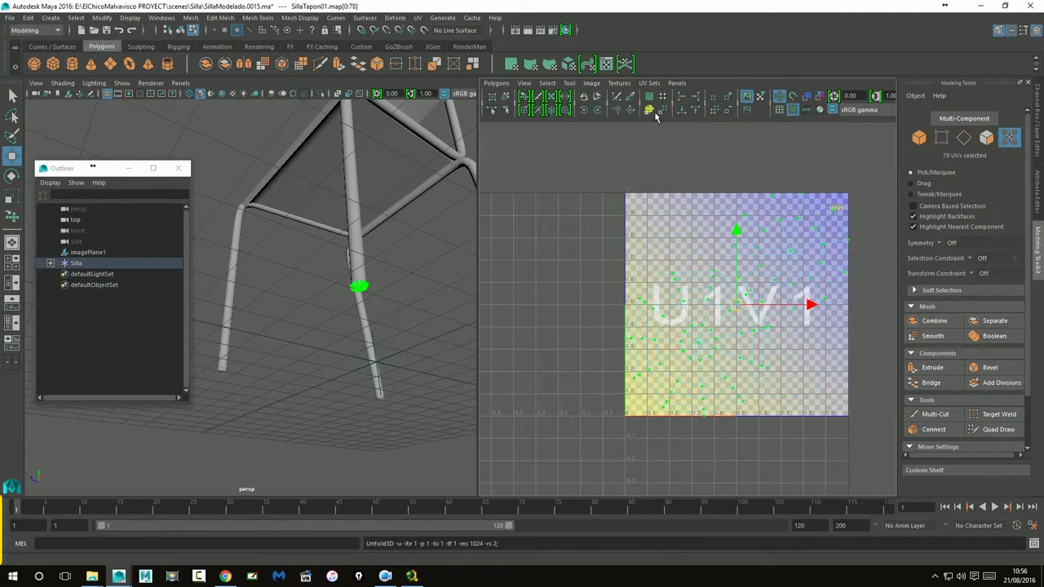
- Unfold the 79 UVs of the cap at the other leg end, SillaTapon04, then reselect it
shift+click(231, 376)
alt+drag(298, 355, 317, 354)
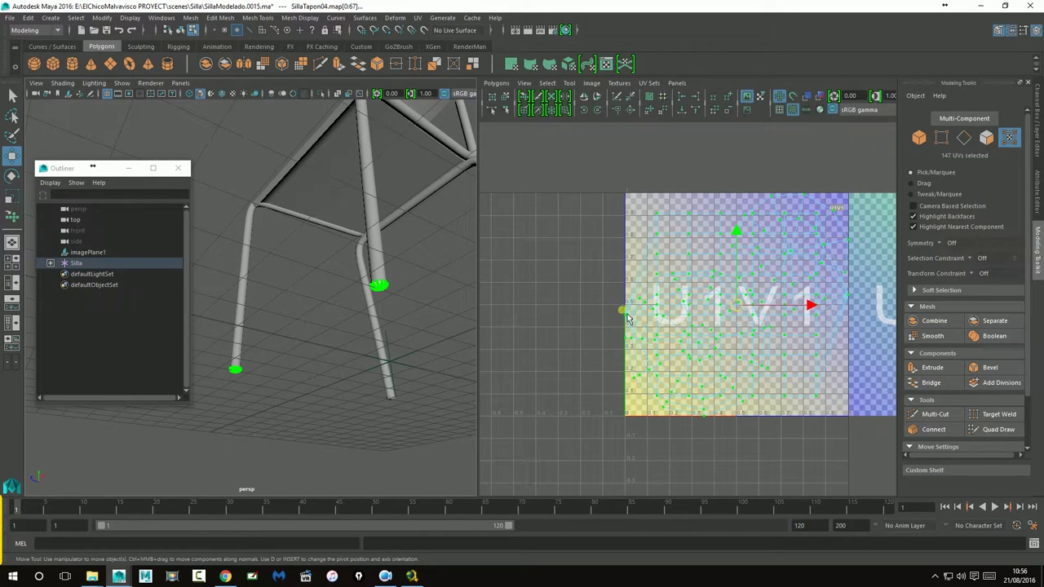
mouse_move(237, 372)
alt+mouse_down()
mouse_move(350, 303)
mouse_move(414, 287)
mouse_move(560, 305)
mouse_move(339, 327)
mouse_move(353, 337)
alt+mouse_up()
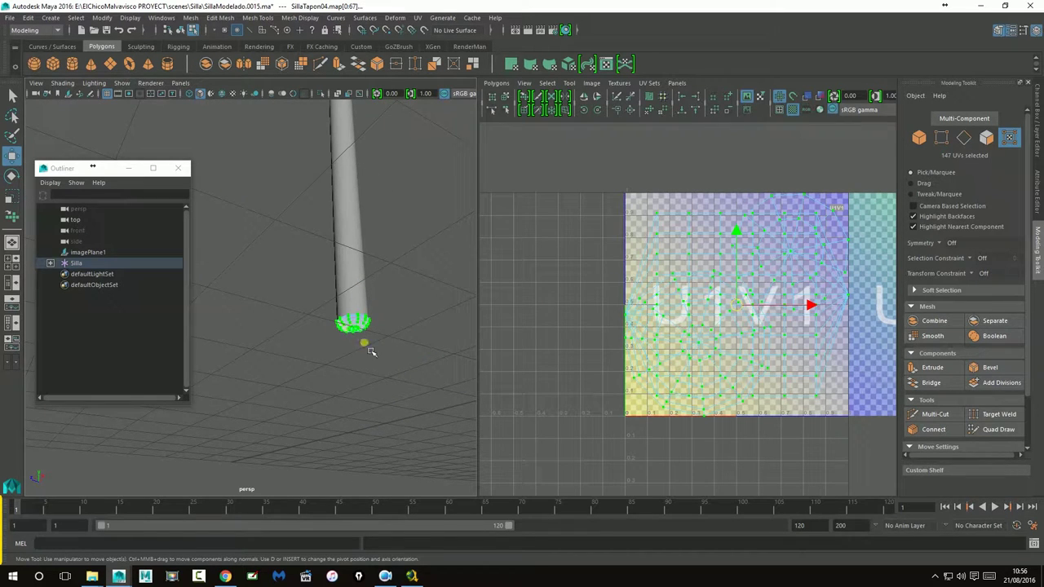
right_drag(369, 351, 398, 267)
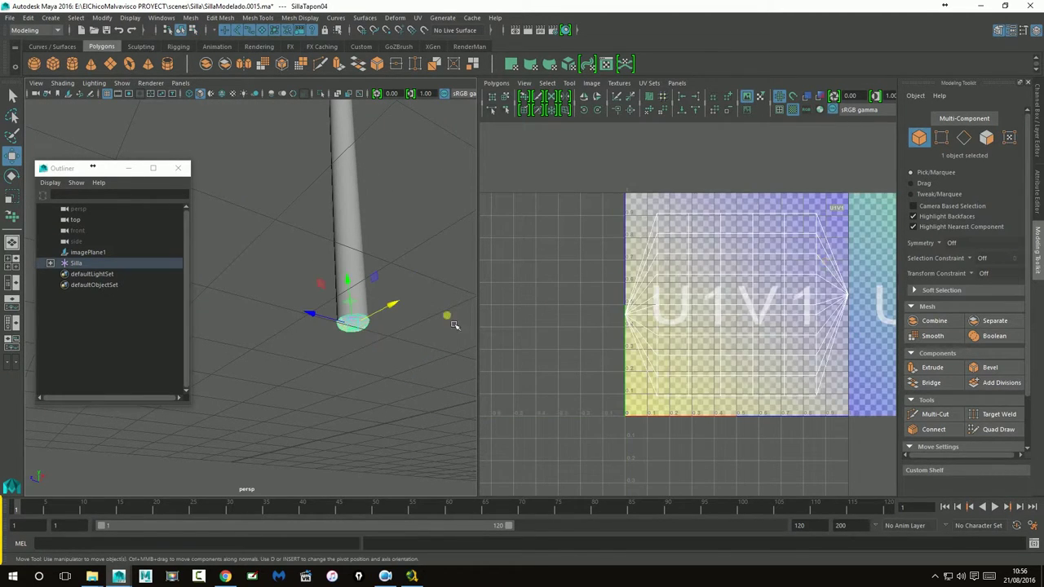
right_drag(809, 268, 789, 212)
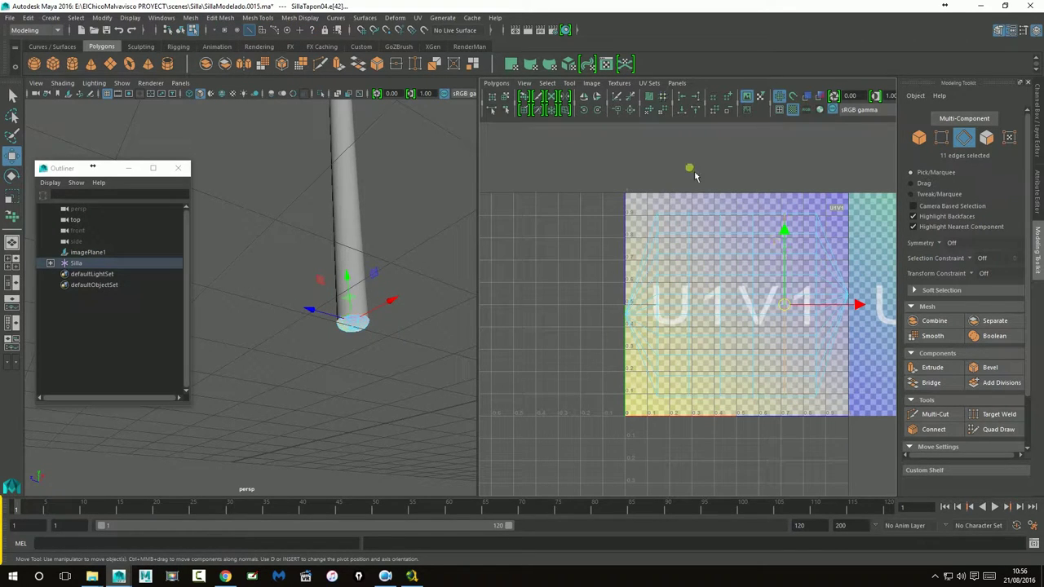
right_drag(756, 290, 806, 300)
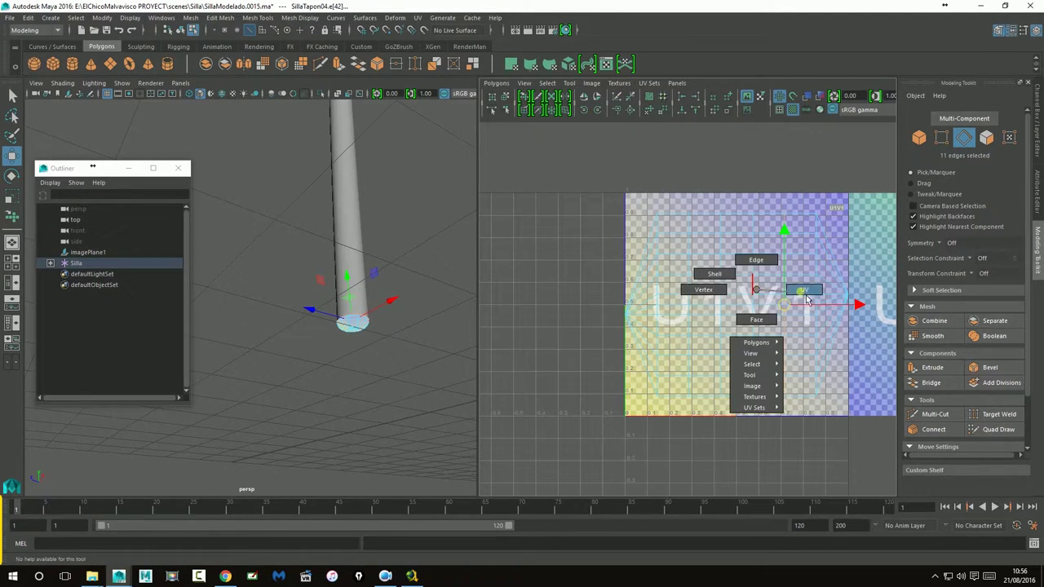
drag(606, 170, 880, 470)
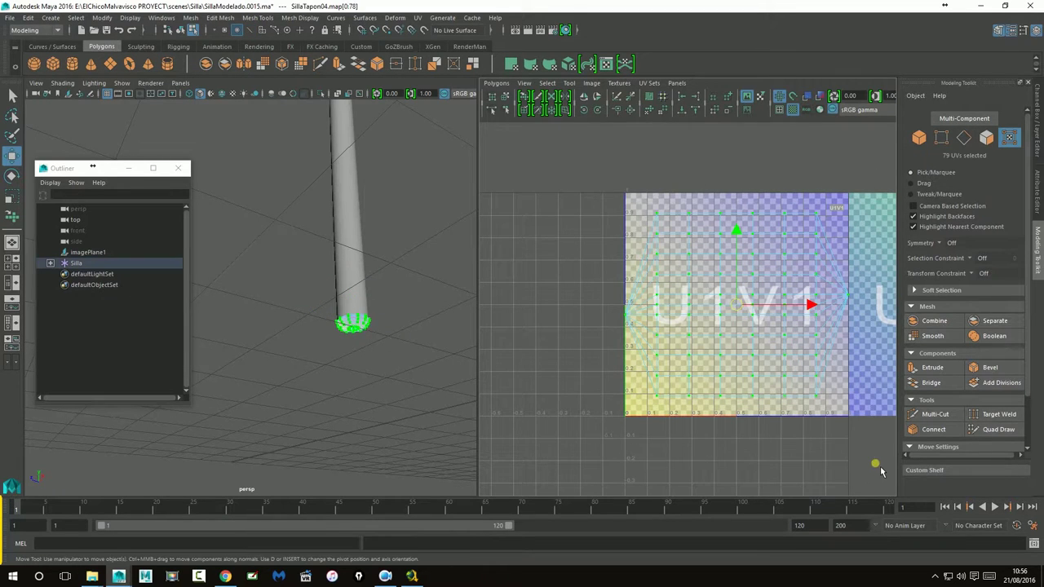
click(654, 110)
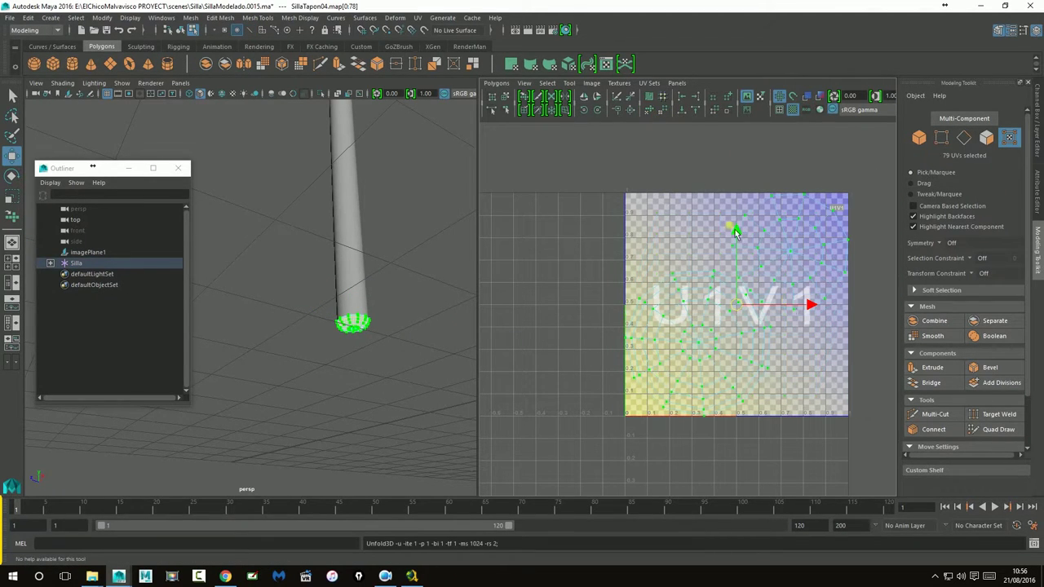
alt+drag(422, 314, 390, 284)
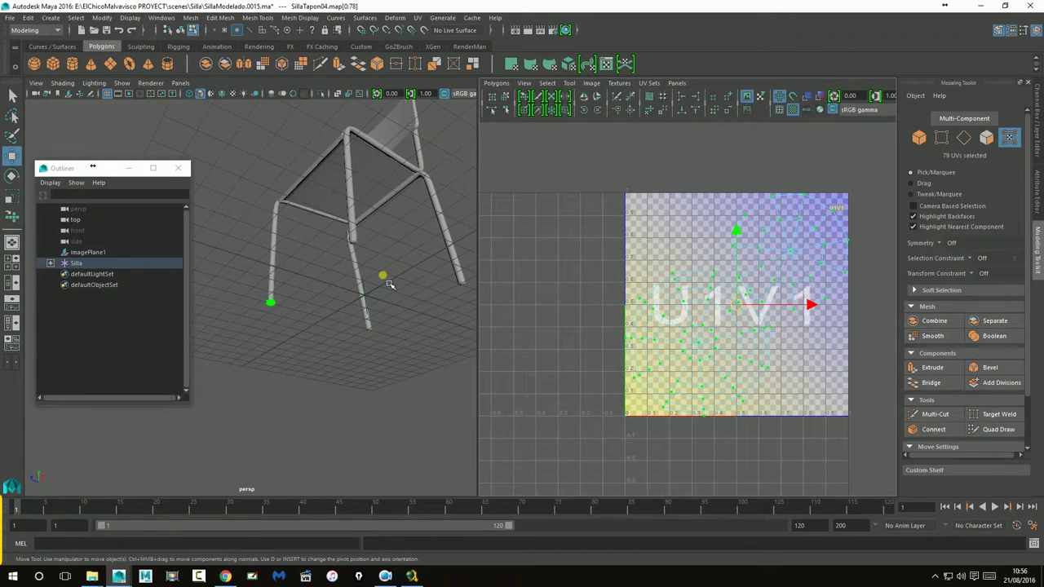
right_drag(274, 312, 326, 256)
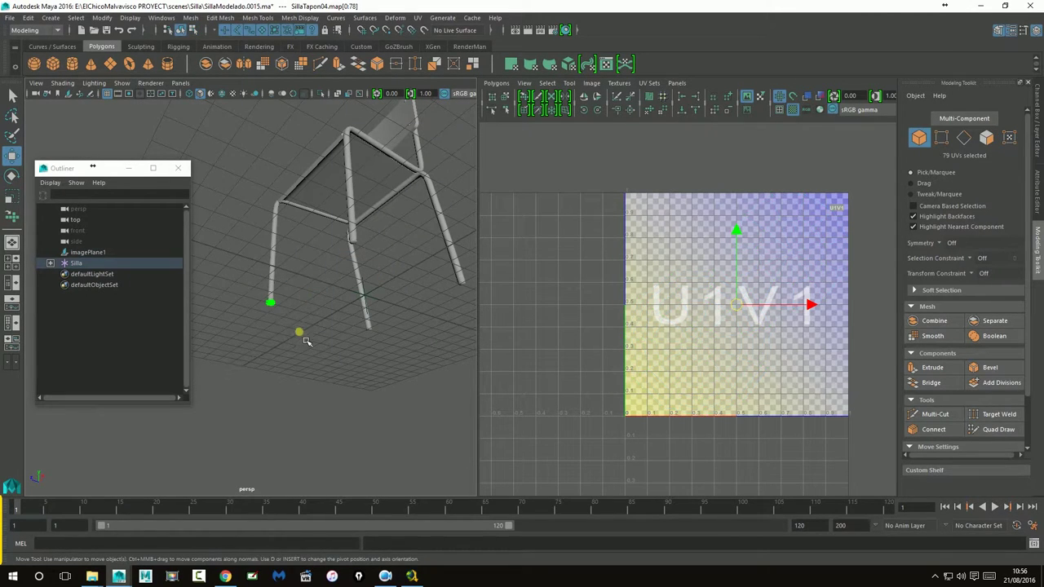
click(276, 310)
shift+click(359, 244)
shift+click(369, 329)
shift+click(464, 288)
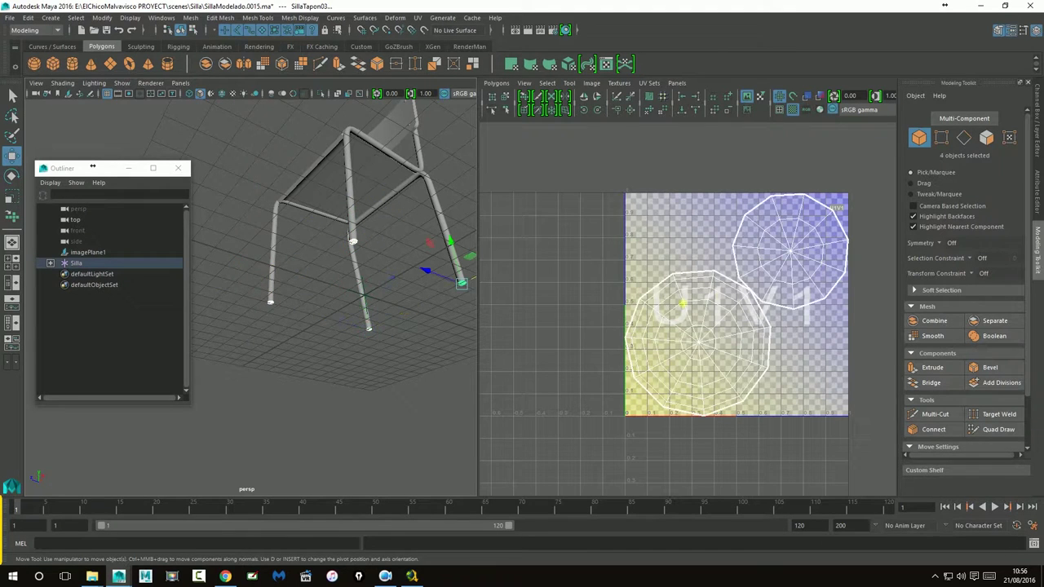
mouse_move(408, 256)
alt+mouse_down()
mouse_move(384, 333)
mouse_move(416, 343)
mouse_move(303, 329)
alt+mouse_up()
scroll(438, 349, up, 3)
shift+click(421, 362)
shift+click(349, 305)
mouse_move(349, 305)
alt+mouse_down()
mouse_move(412, 362)
mouse_move(422, 342)
alt+mouse_up()
mouse_move(424, 339)
alt+mouse_down()
mouse_move(361, 410)
mouse_move(368, 361)
alt+mouse_up()
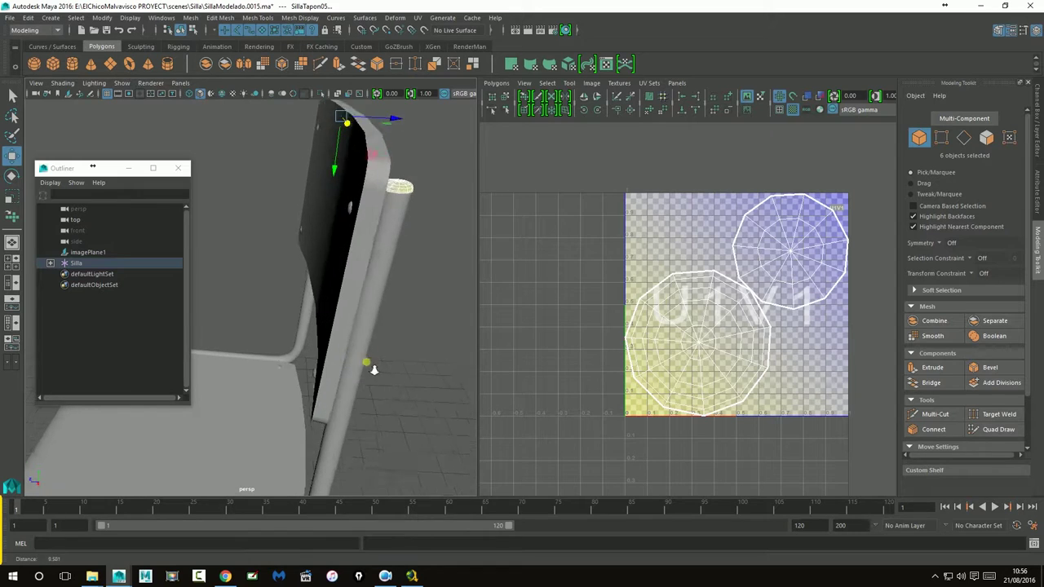
scroll(368, 361, up, 3)
click(332, 401)
alt+drag(332, 402, 310, 455)
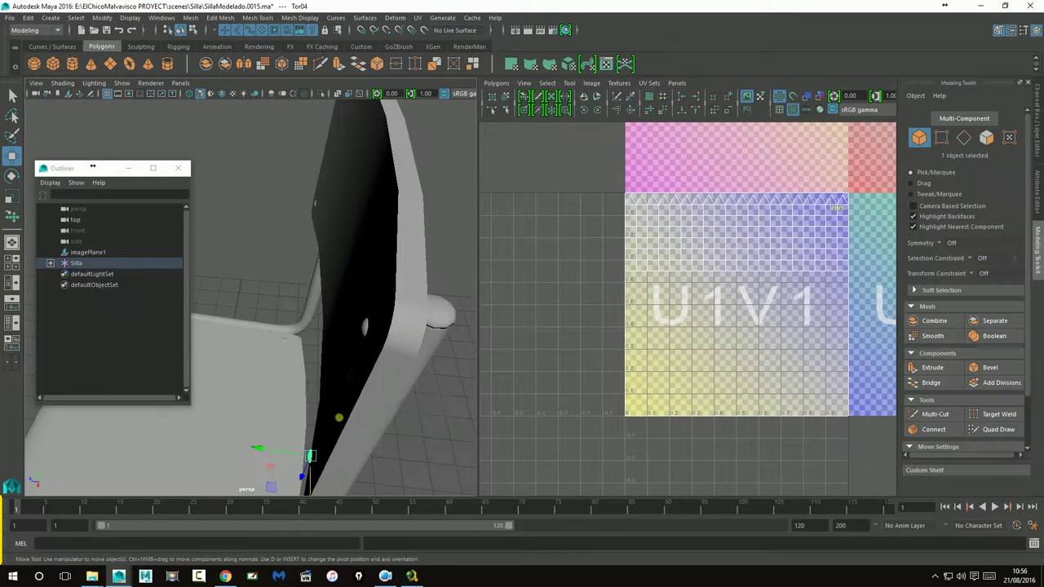
alt+drag(371, 341, 323, 308)
shift+click(323, 205)
shift+click(343, 165)
alt+drag(342, 165, 307, 200)
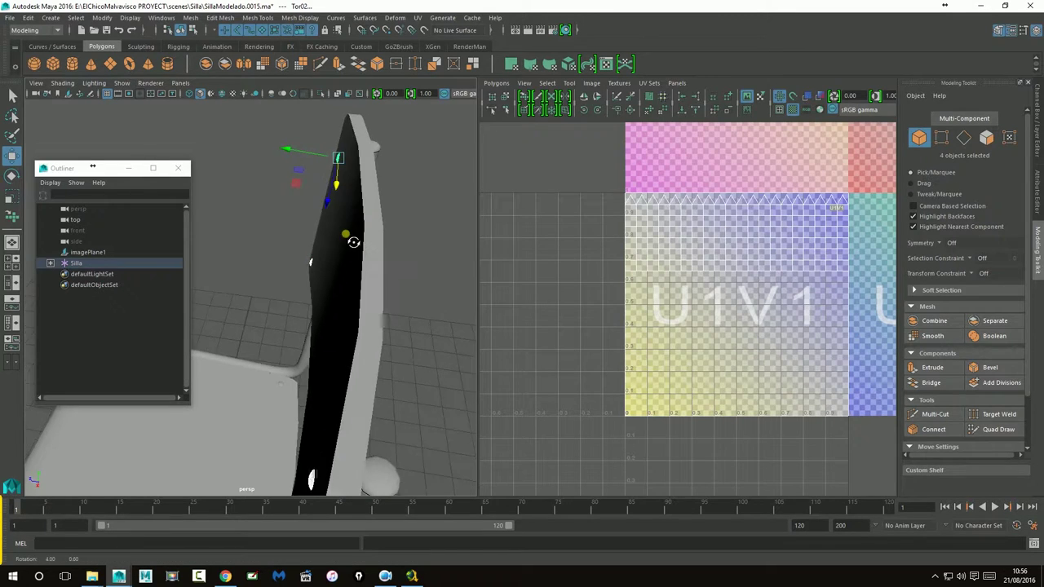
drag(309, 162, 310, 164)
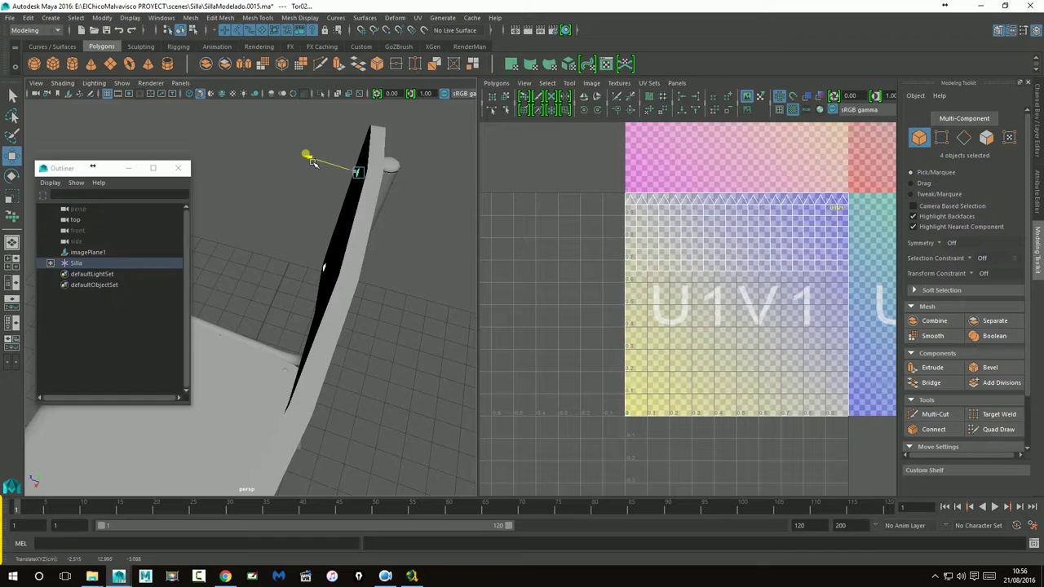
alt+drag(357, 283, 384, 289)
mouse_move(384, 290)
alt+right_down()
mouse_move(407, 296)
mouse_move(384, 272)
mouse_move(329, 366)
mouse_move(317, 296)
mouse_move(326, 351)
alt+right_up()
mouse_move(327, 351)
alt+mouse_down()
mouse_move(334, 366)
mouse_move(303, 371)
alt+mouse_up()
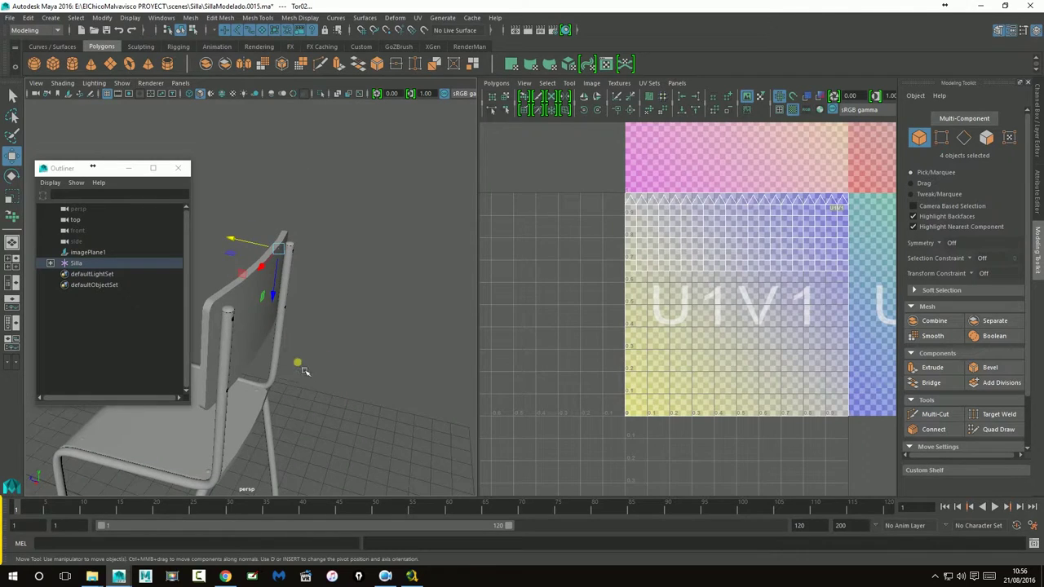
click(241, 318)
- Clear the selection, orbit to face the backrest, and select it
click(339, 332)
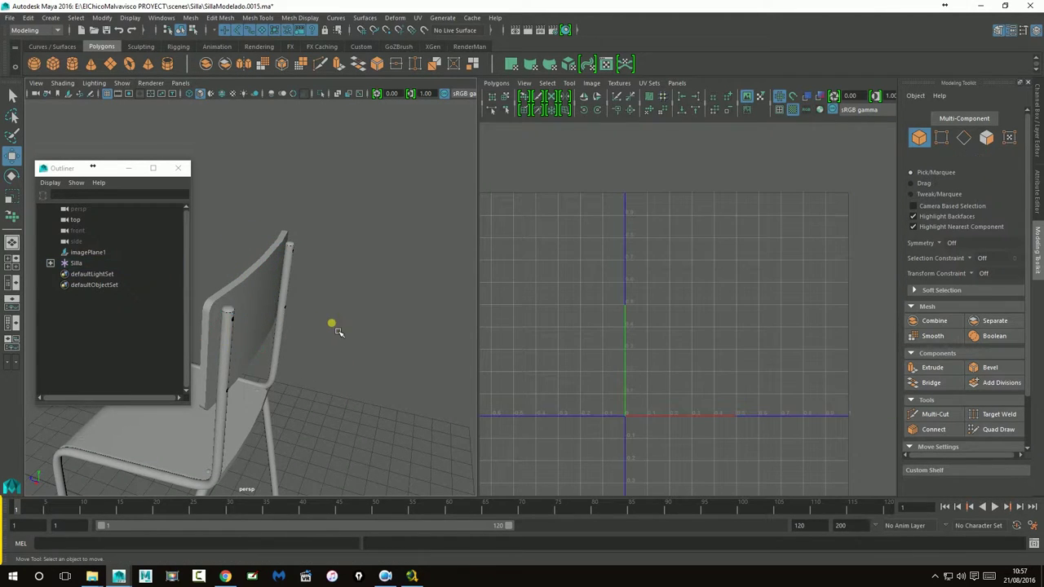
scroll(337, 320, down, 5)
scroll(367, 327, up, 2)
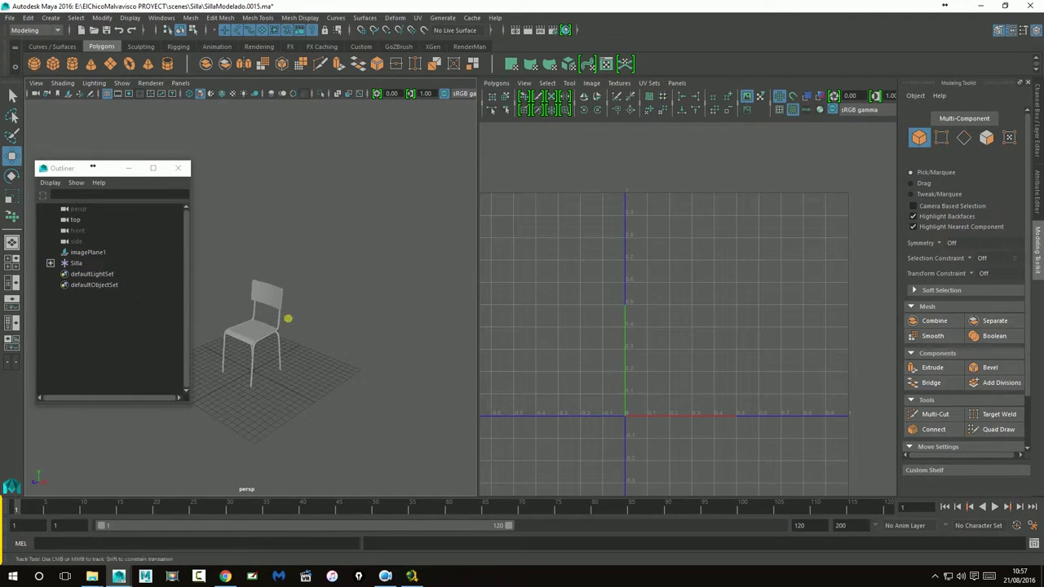
scroll(383, 306, up, 2)
scroll(392, 306, up, 5)
mouse_move(311, 316)
alt+mouse_down()
mouse_move(233, 357)
mouse_move(98, 398)
alt+mouse_up()
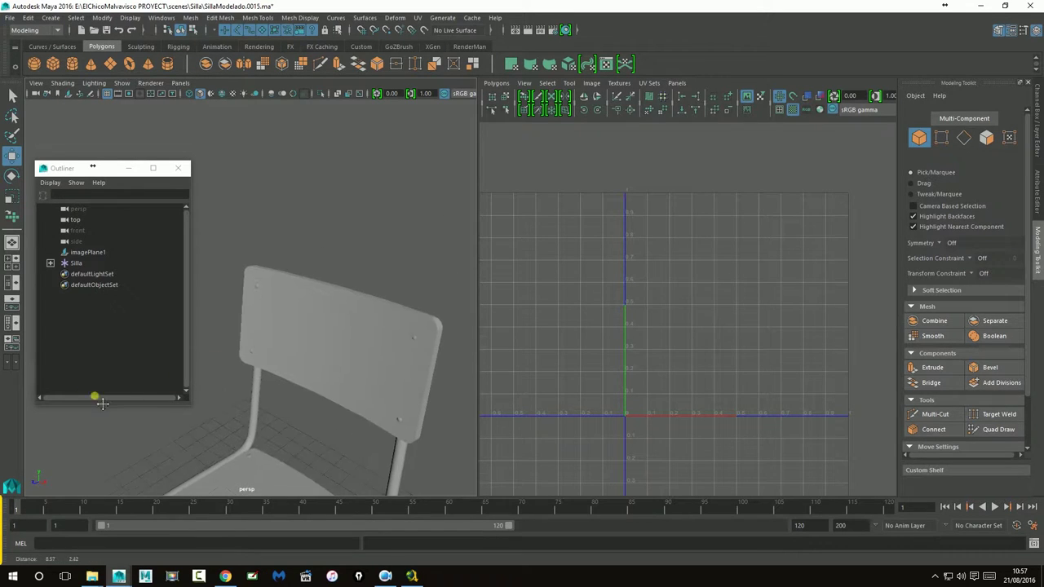
click(392, 343)
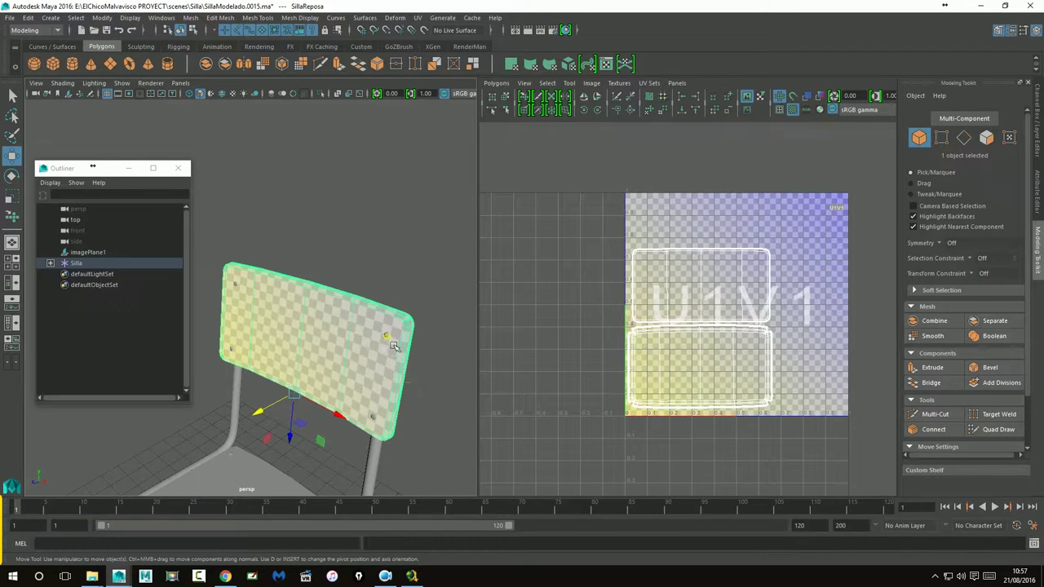
scroll(415, 310, up, 2)
scroll(440, 288, up, 2)
scroll(449, 236, up, 2)
- Select the small round backrest piece Tor03 and isolate it in the perspective view
click(431, 152)
scroll(410, 237, up, 2)
scroll(366, 256, up, 2)
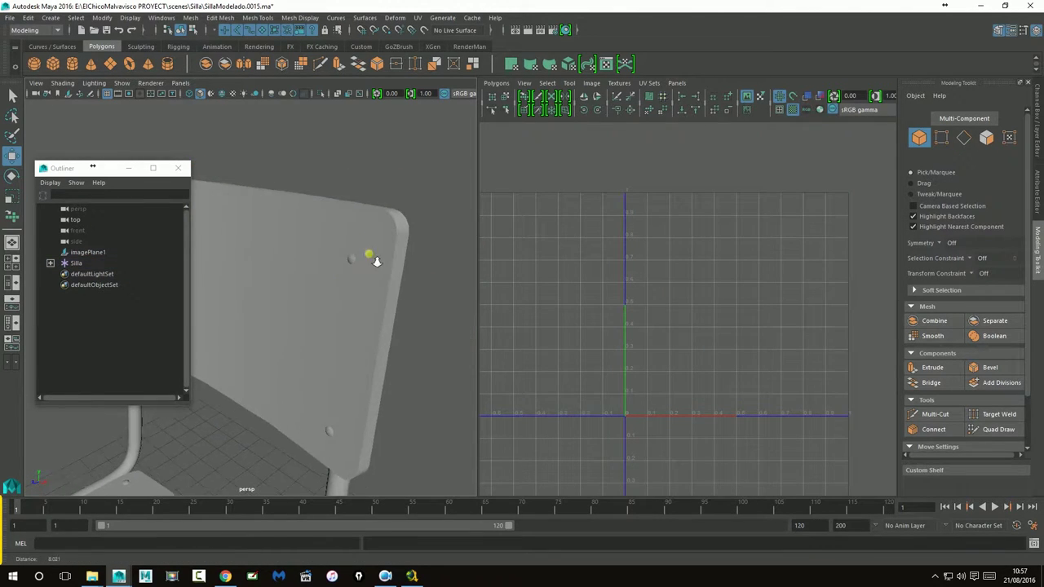
scroll(433, 238, up, 2)
click(431, 236)
alt+drag(431, 270, 416, 346)
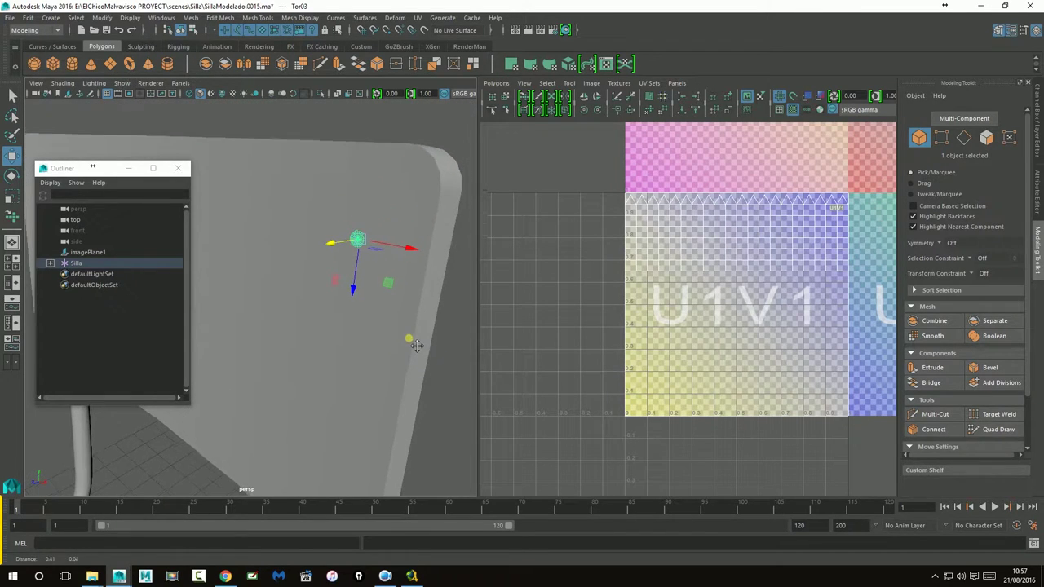
click(321, 93)
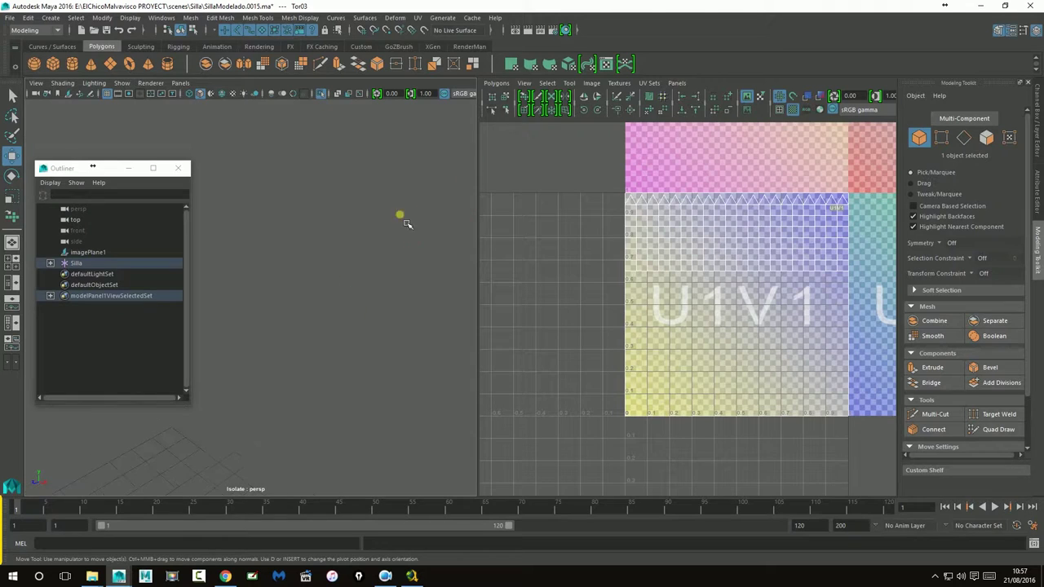
- Select disc Tor03's UVs and a 10-edge run, then zoom out across the UV tiles
mouse_move(385, 228)
alt+mouse_down()
mouse_move(362, 275)
mouse_move(337, 275)
mouse_move(346, 302)
mouse_move(560, 303)
mouse_move(356, 296)
mouse_move(327, 263)
mouse_move(346, 258)
alt+mouse_up()
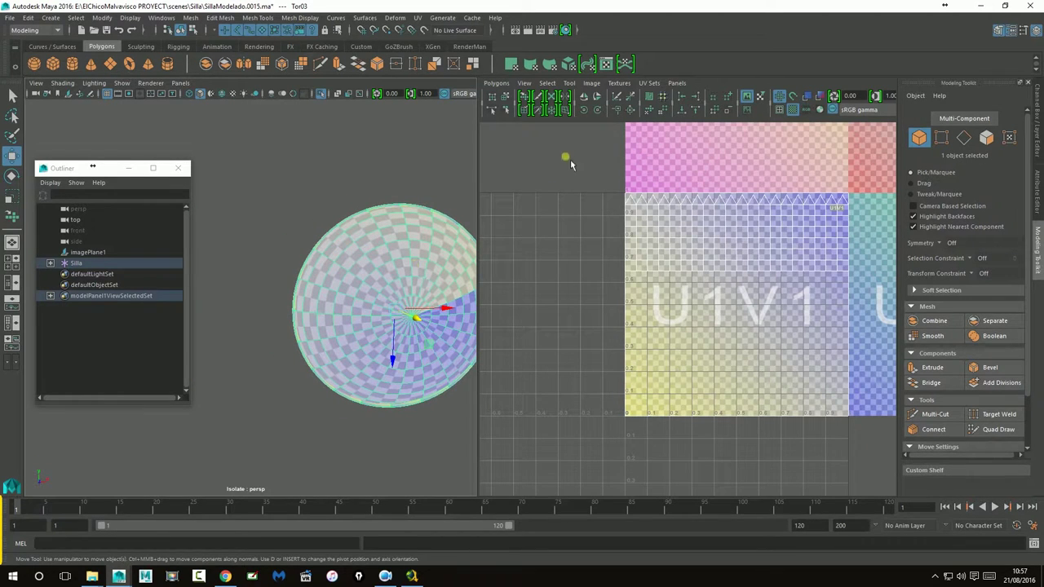
right_click(747, 257)
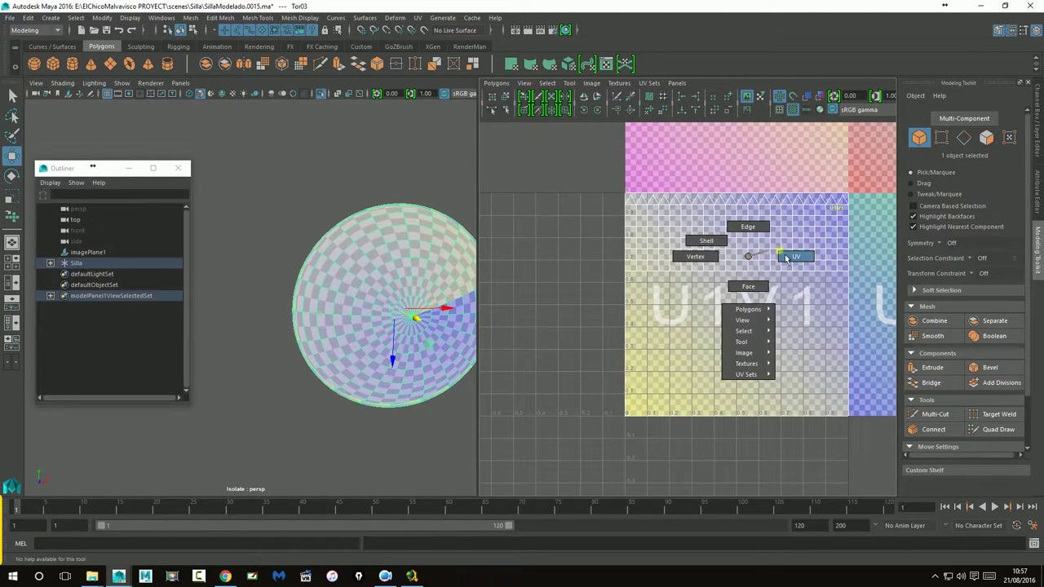
click(785, 258)
drag(590, 148, 875, 460)
click(631, 112)
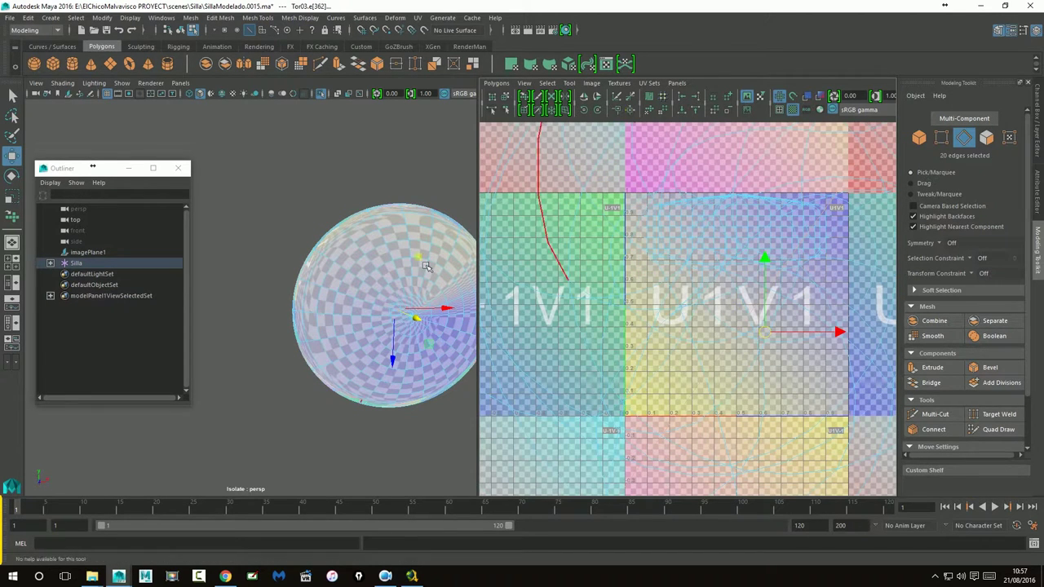
right_drag(412, 246, 410, 225)
click(414, 237)
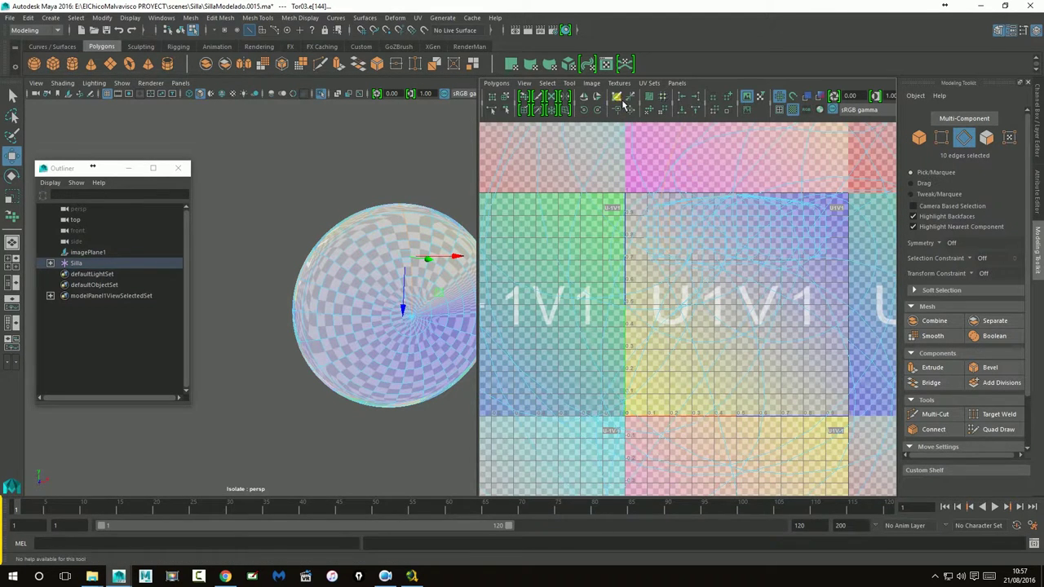
right_drag(699, 287, 709, 294)
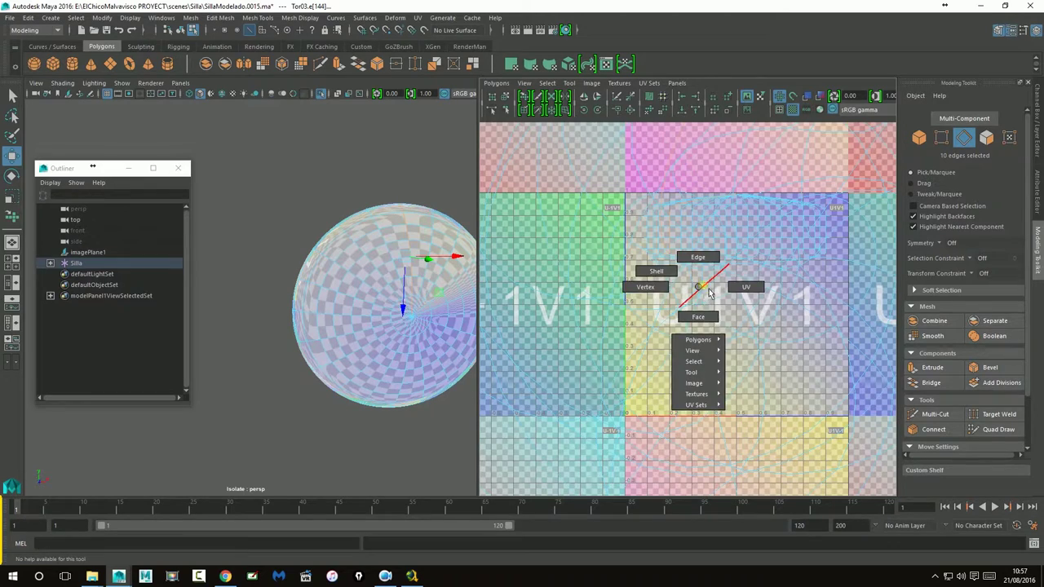
scroll(709, 294, down, 3)
scroll(634, 224, down, 3)
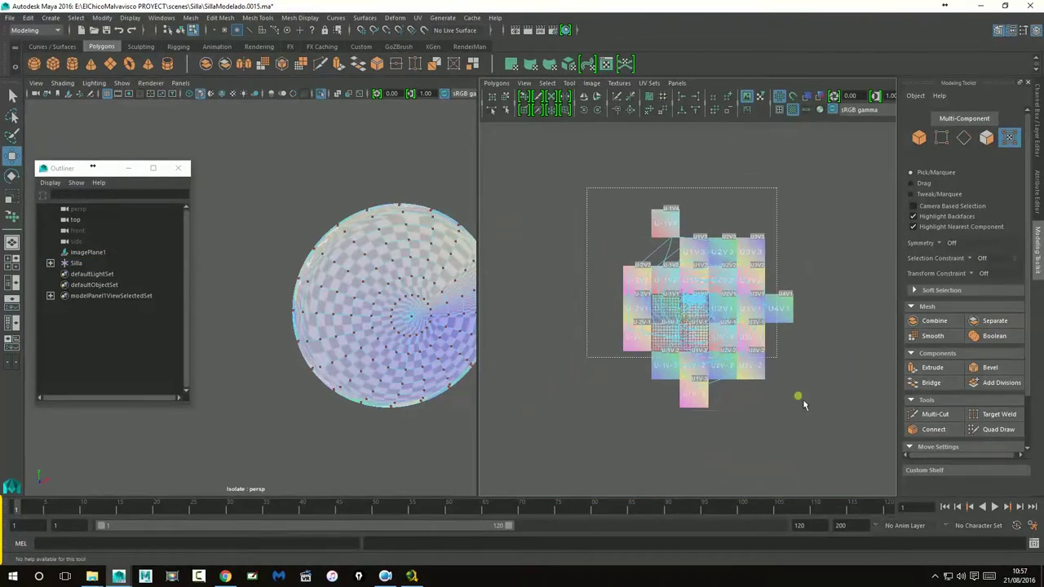
- Select all 211 UVs of the cap disc and unfold them, then undo the unfold
drag(804, 405, 847, 461)
key(w)
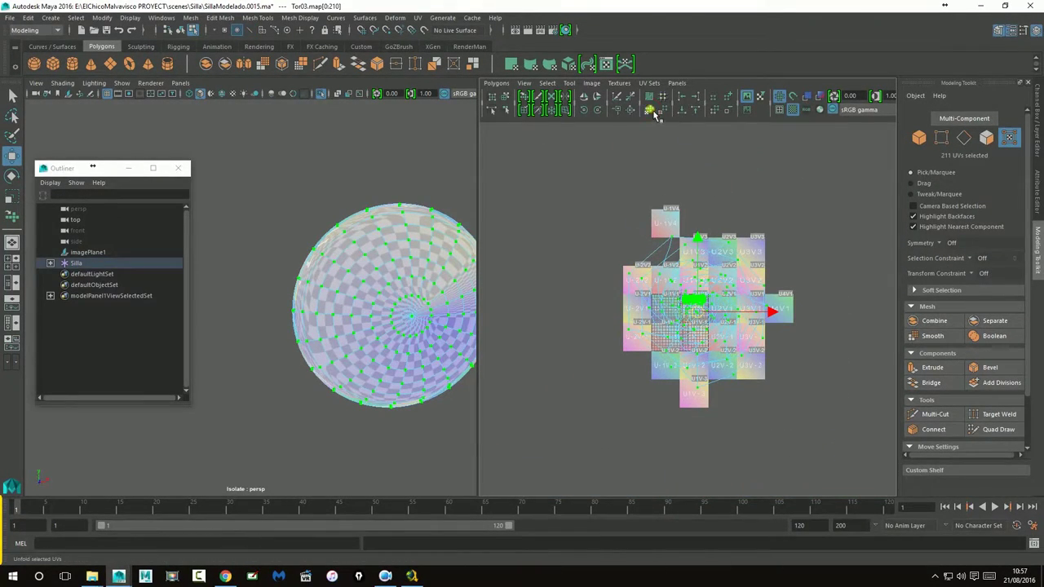
click(662, 110)
scroll(710, 354, up, 2)
scroll(685, 355, up, 3)
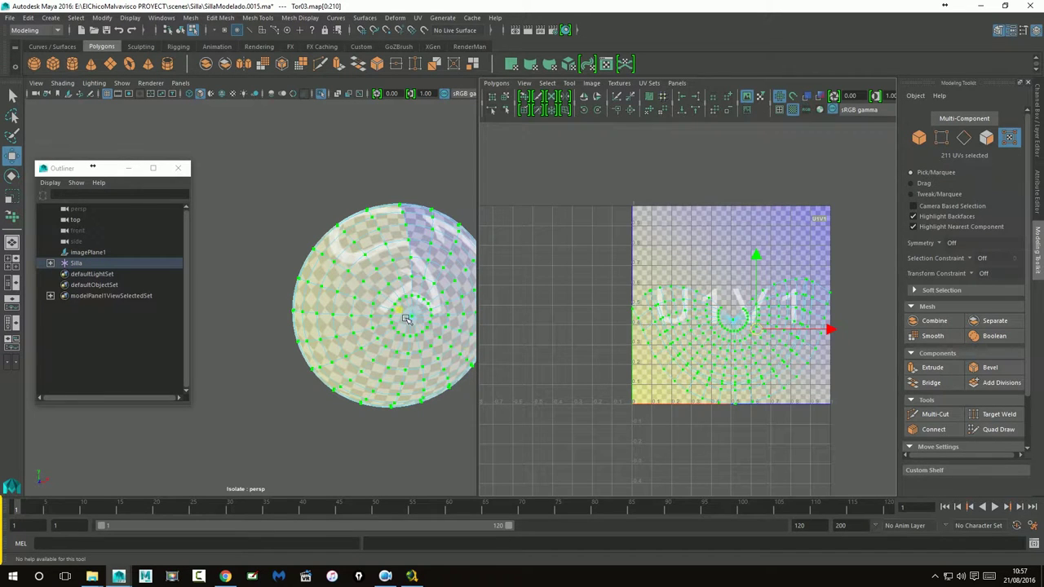
key(ctrl+z)
- Cut the cap's UVs along the rim edge loop and unfold the selected UVs flat
mouse_move(485, 310)
alt+mouse_down()
mouse_move(418, 338)
mouse_move(447, 236)
alt+mouse_up()
right_drag(447, 236, 461, 198)
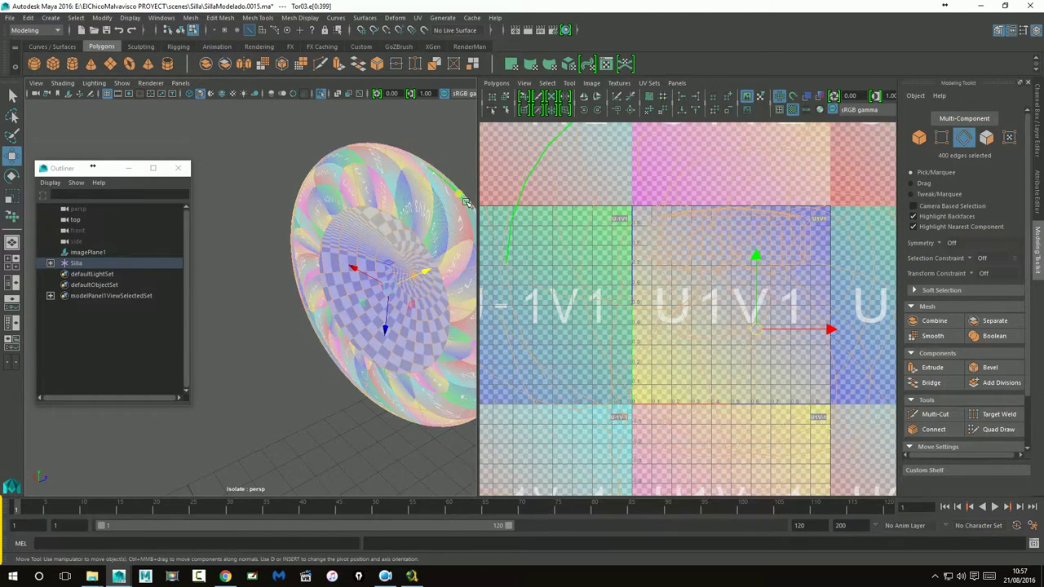
double_click(465, 200)
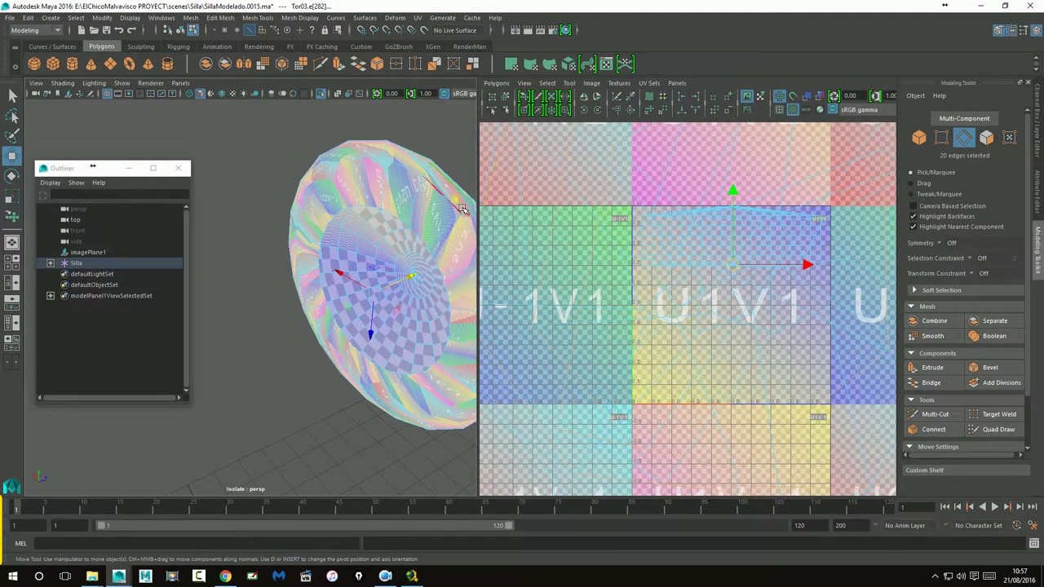
click(624, 99)
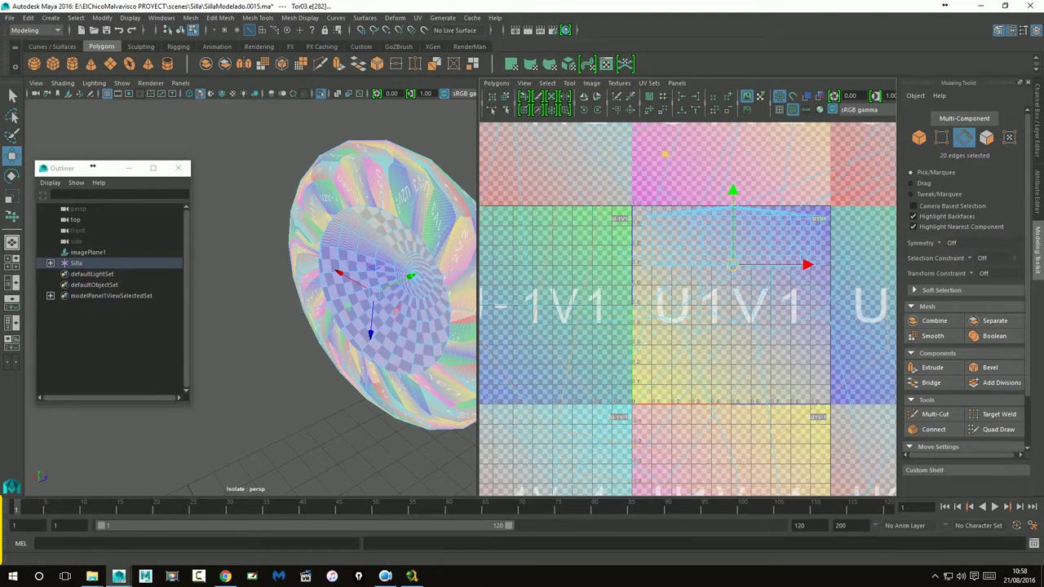
right_drag(275, 272, 336, 280)
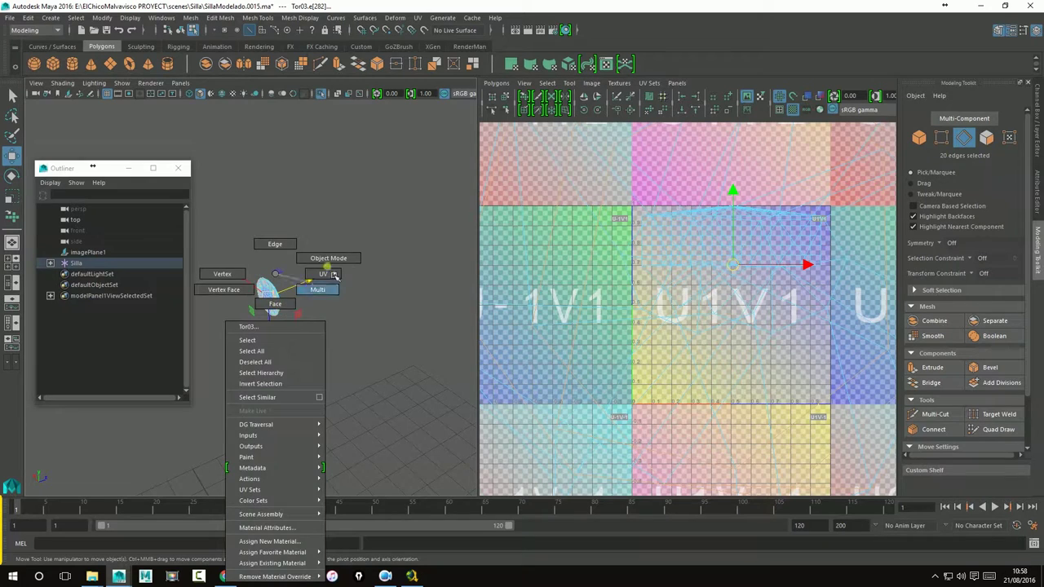
drag(228, 266, 328, 375)
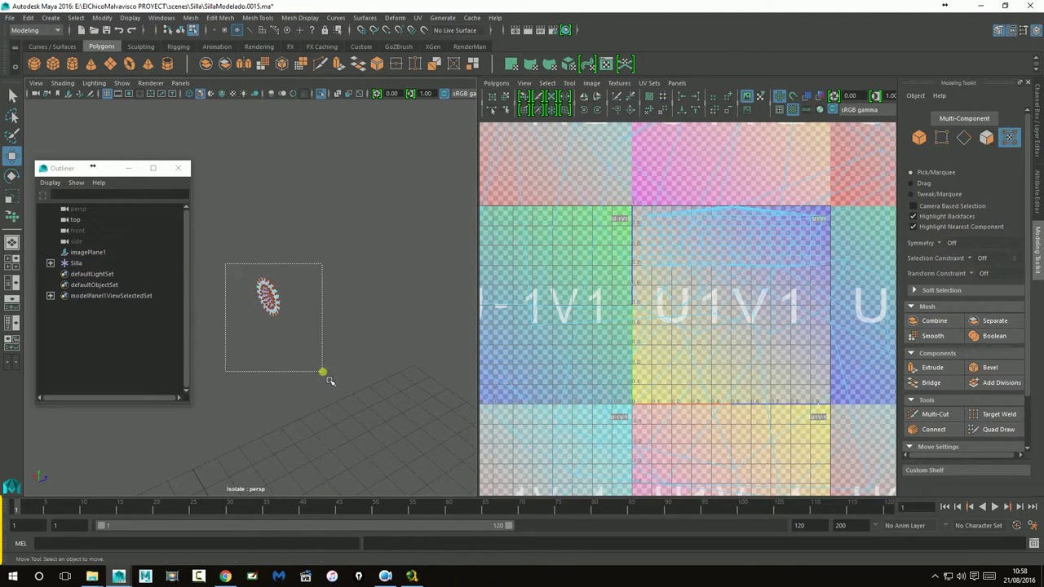
click(640, 115)
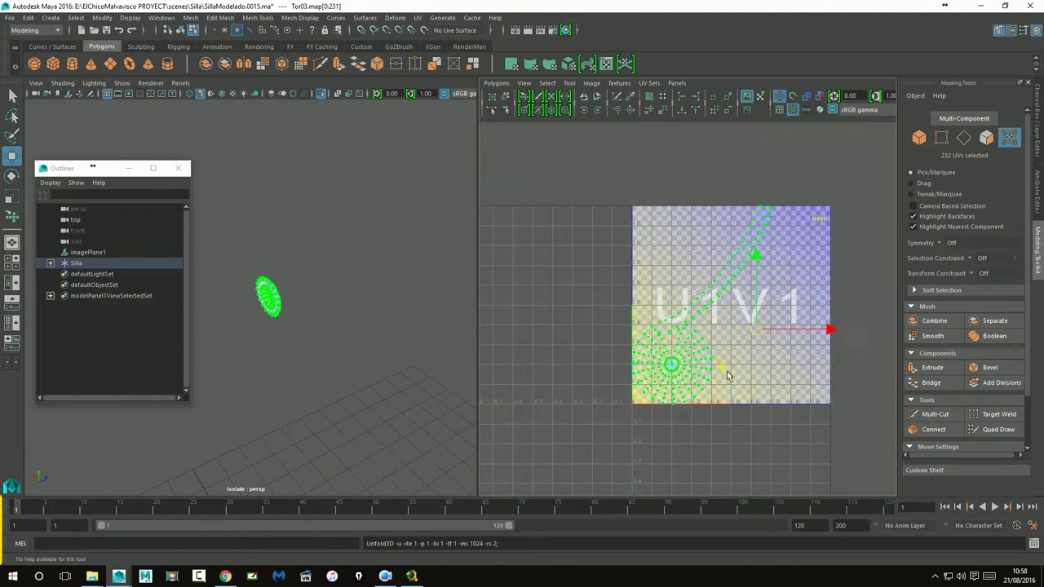
scroll(728, 375, up, 5)
scroll(728, 375, up, 2)
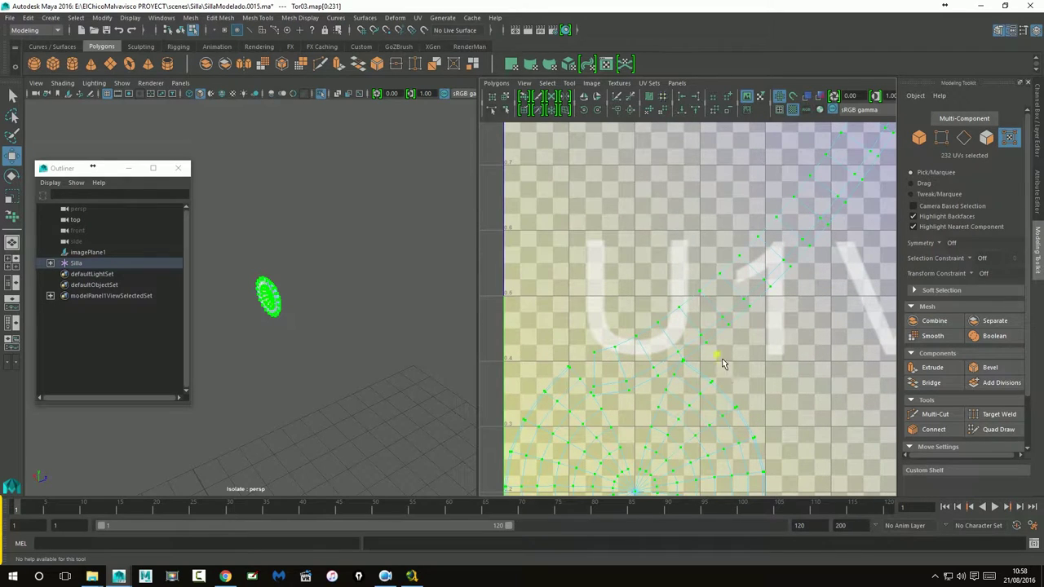
- Move and sew the cap's UVs along a rim edge
alt+middle_drag(715, 344, 747, 331)
alt+right_drag(366, 340, 324, 324)
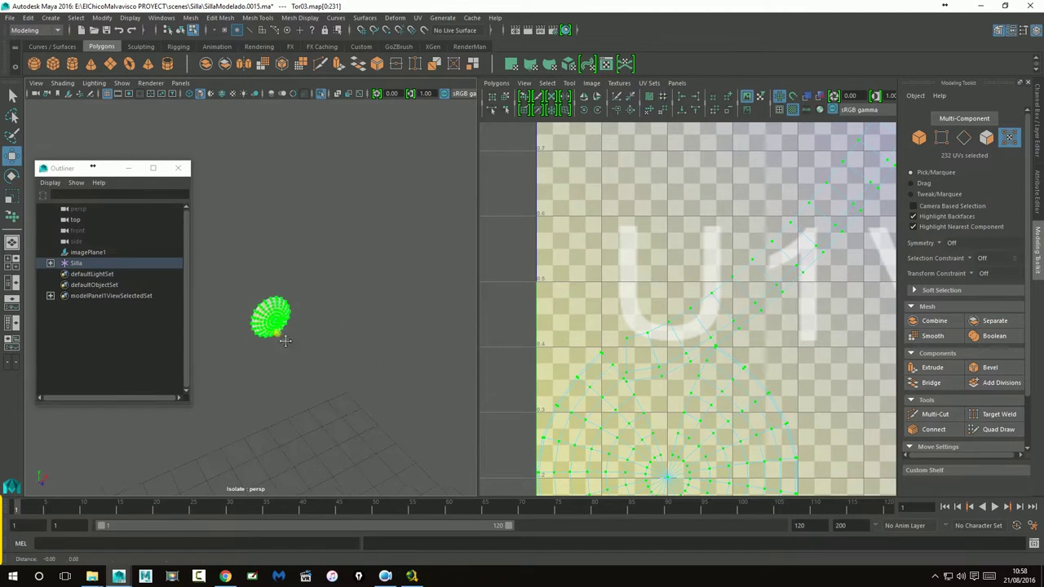
alt+drag(324, 324, 394, 345)
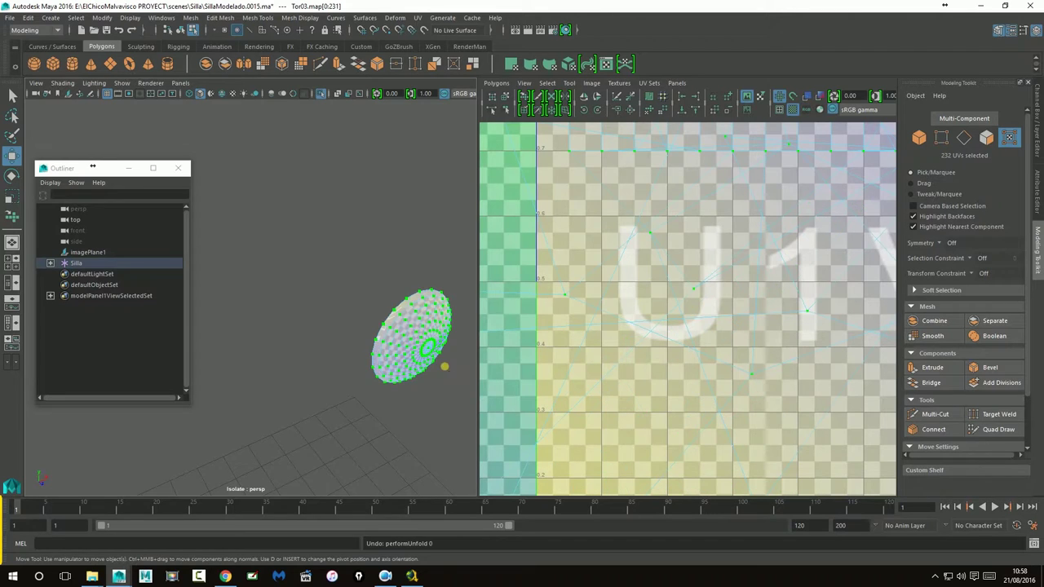
right_drag(383, 278, 396, 265)
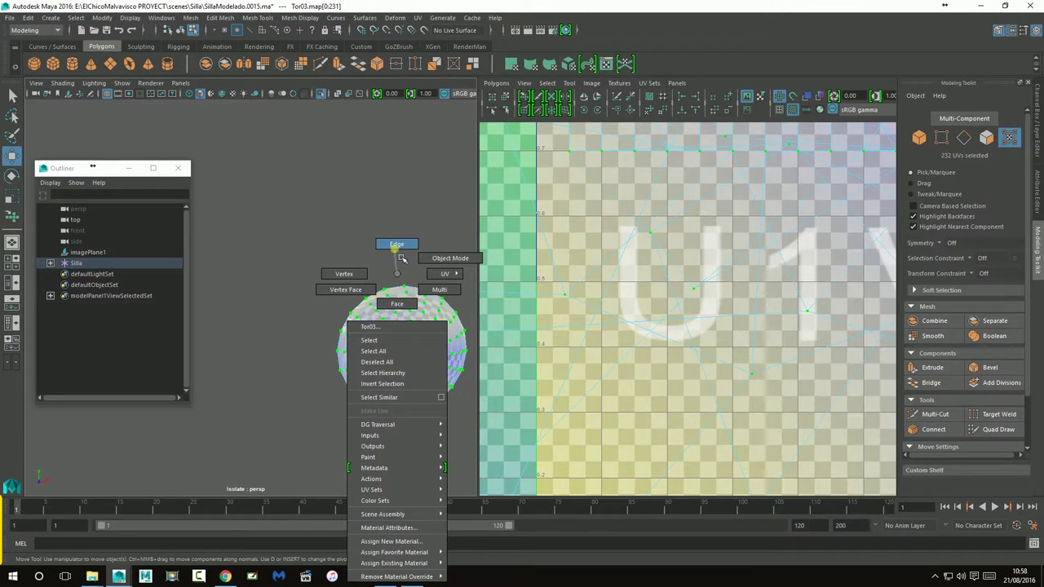
alt+drag(422, 320, 412, 322)
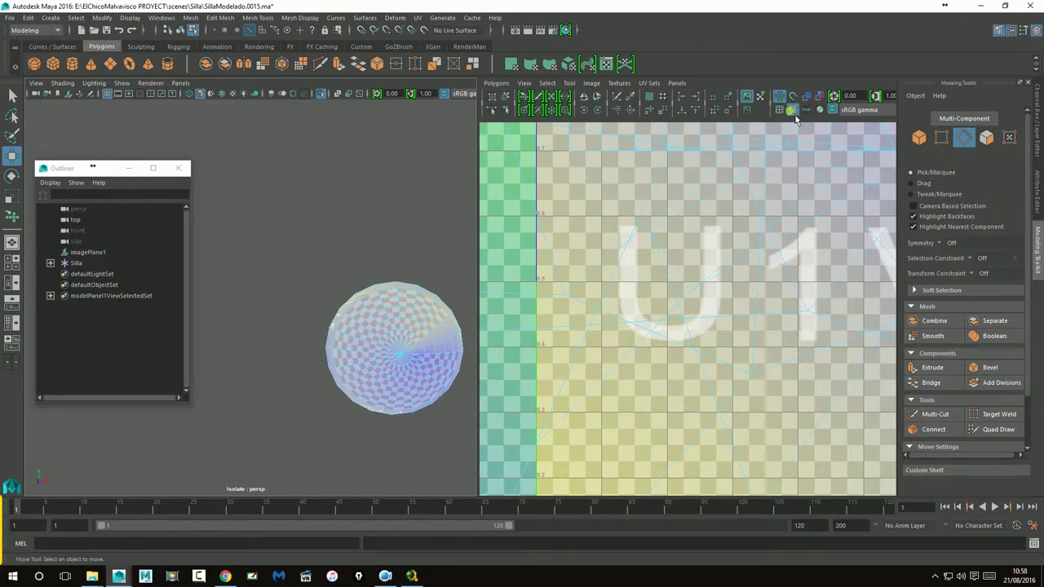
alt+middle_drag(407, 354, 376, 325)
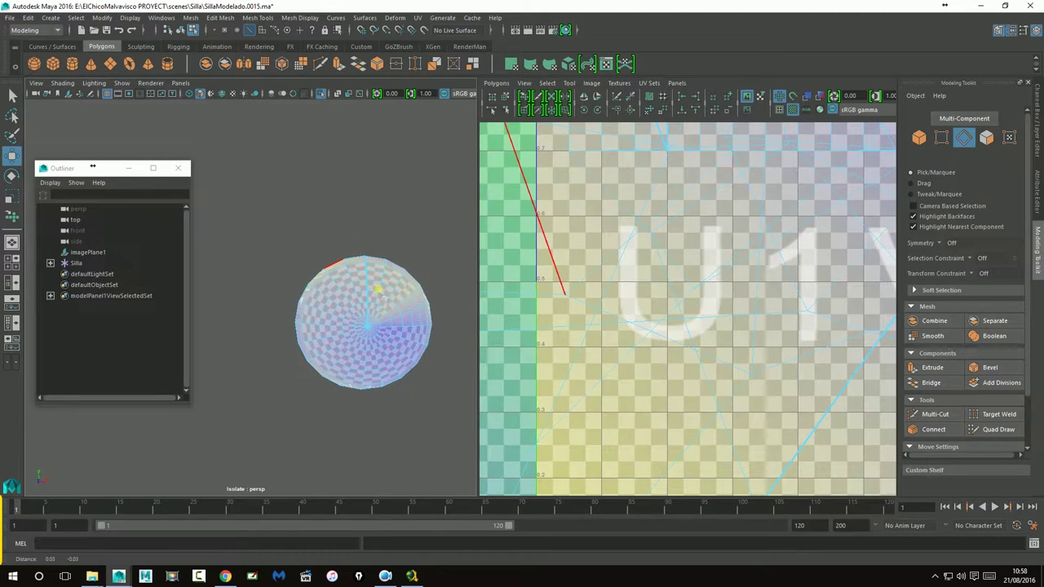
click(367, 297)
click(618, 108)
- Select the cap's whole UV shell and unfold it again into a round disc
mouse_move(348, 334)
alt+mouse_down()
mouse_move(367, 296)
mouse_move(287, 287)
alt+mouse_up()
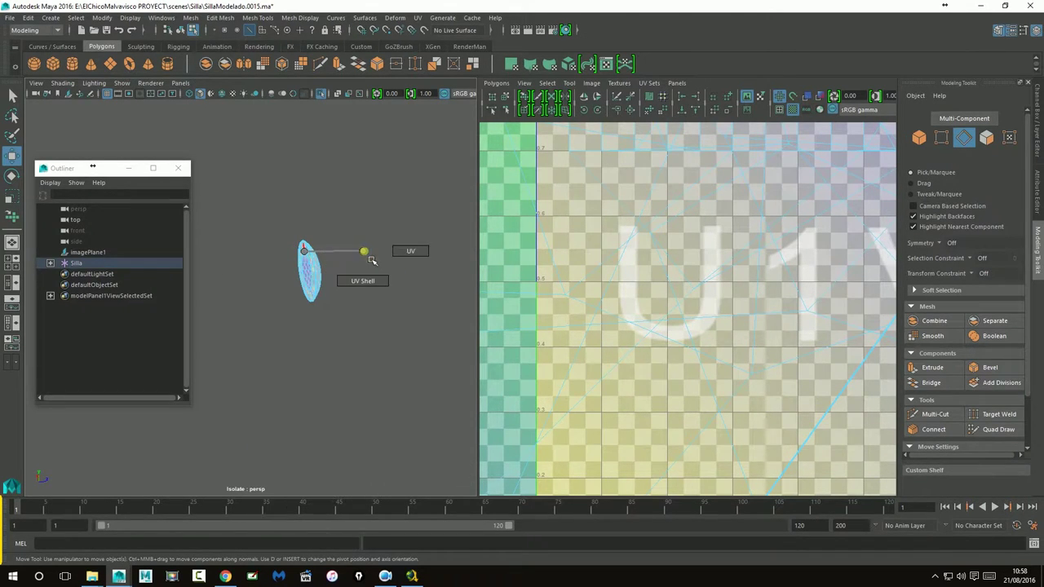
right_drag(312, 259, 362, 277)
drag(273, 216, 365, 369)
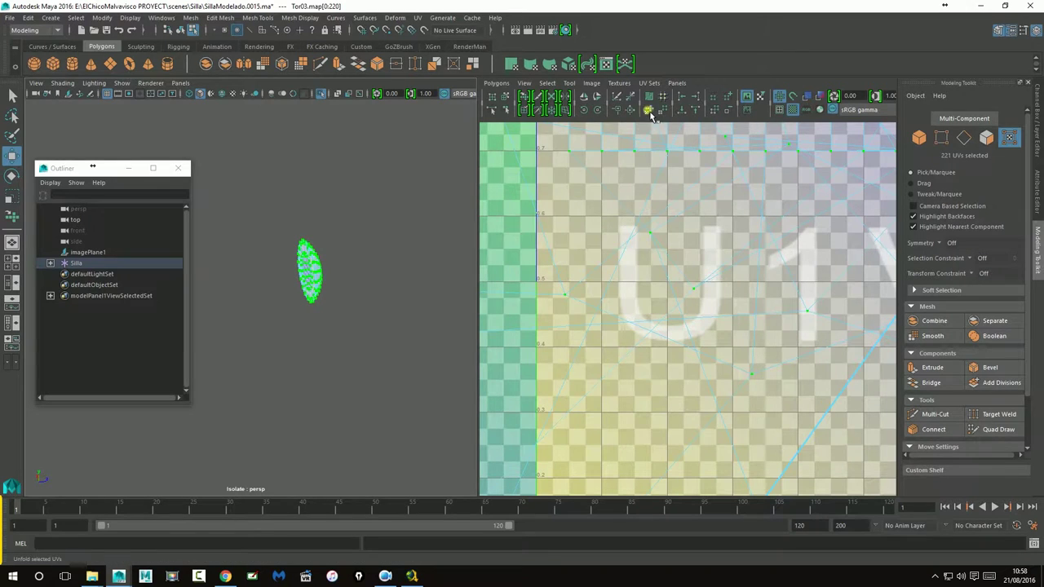
click(626, 113)
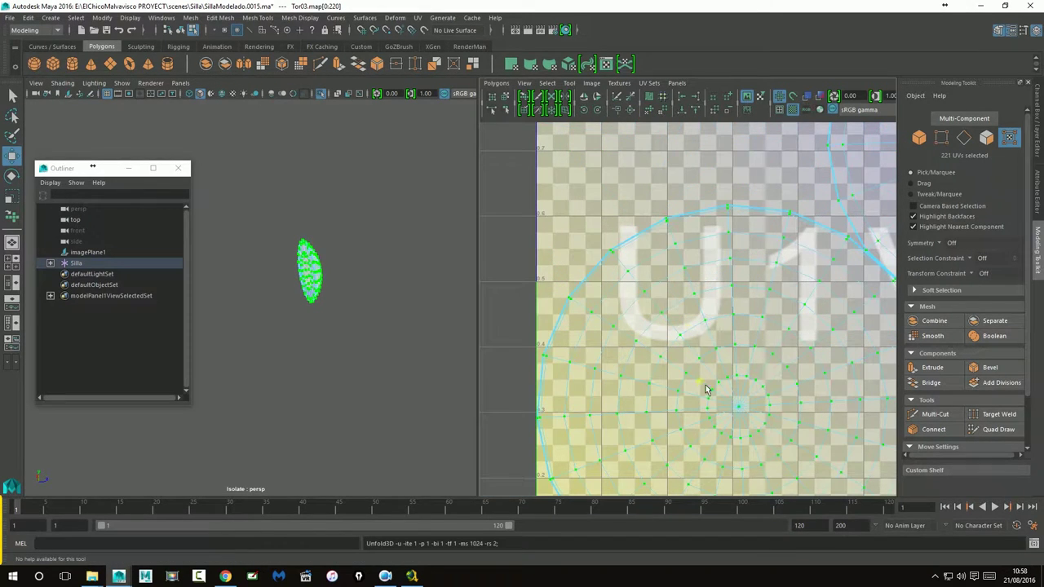
- Clear the selection, then reselect the Tor03 cap and zoom in on it
click(357, 301)
alt+drag(356, 302, 279, 335)
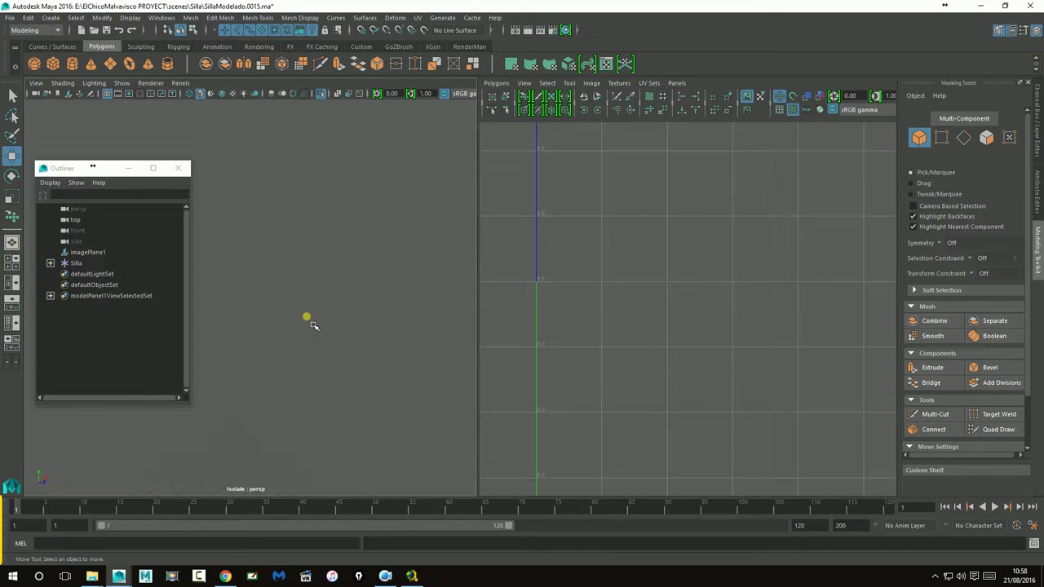
alt+drag(357, 322, 237, 287)
click(230, 304)
alt+right_drag(236, 308, 387, 326)
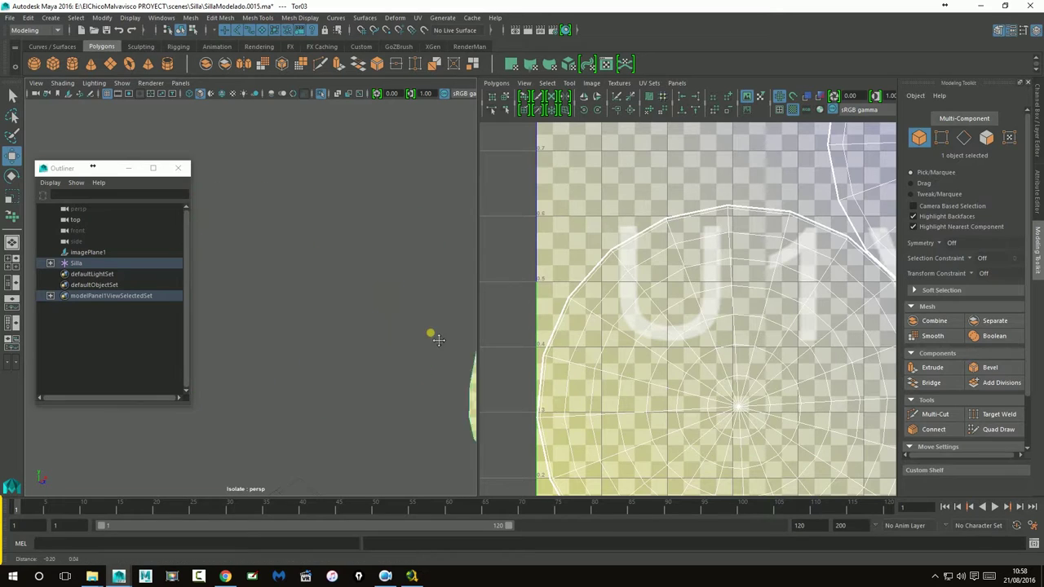
- Turn off Isolate Select to show the whole chair and select the Tor04 foot cap
mouse_move(387, 326)
alt+mouse_down()
mouse_move(313, 326)
mouse_move(324, 336)
mouse_move(416, 330)
mouse_move(532, 305)
mouse_move(387, 324)
mouse_move(350, 303)
mouse_move(361, 321)
mouse_move(349, 311)
mouse_move(508, 310)
mouse_move(350, 310)
mouse_move(357, 325)
alt+mouse_up()
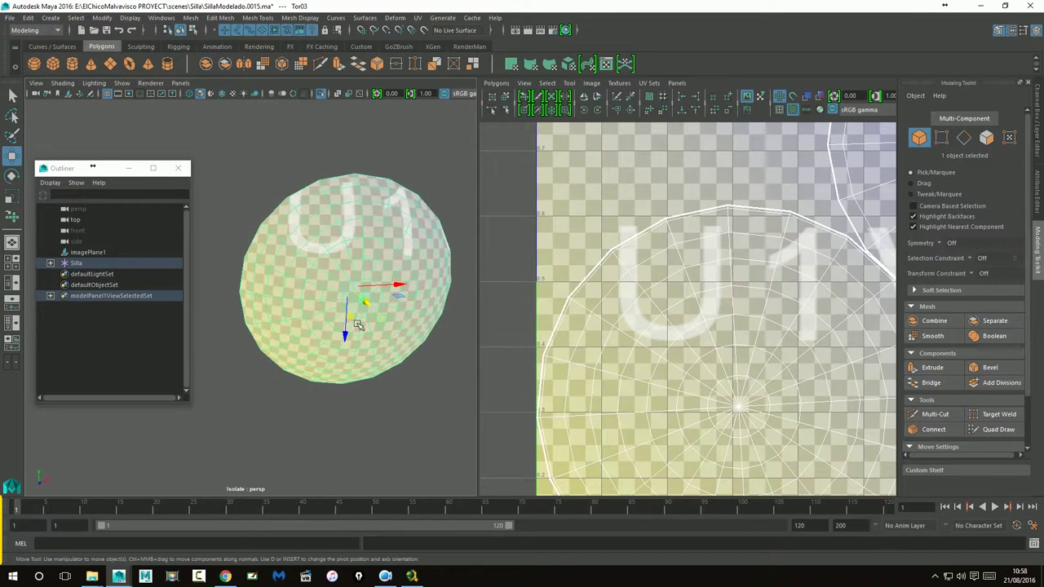
scroll(358, 325, down, 5)
scroll(708, 320, down, 5)
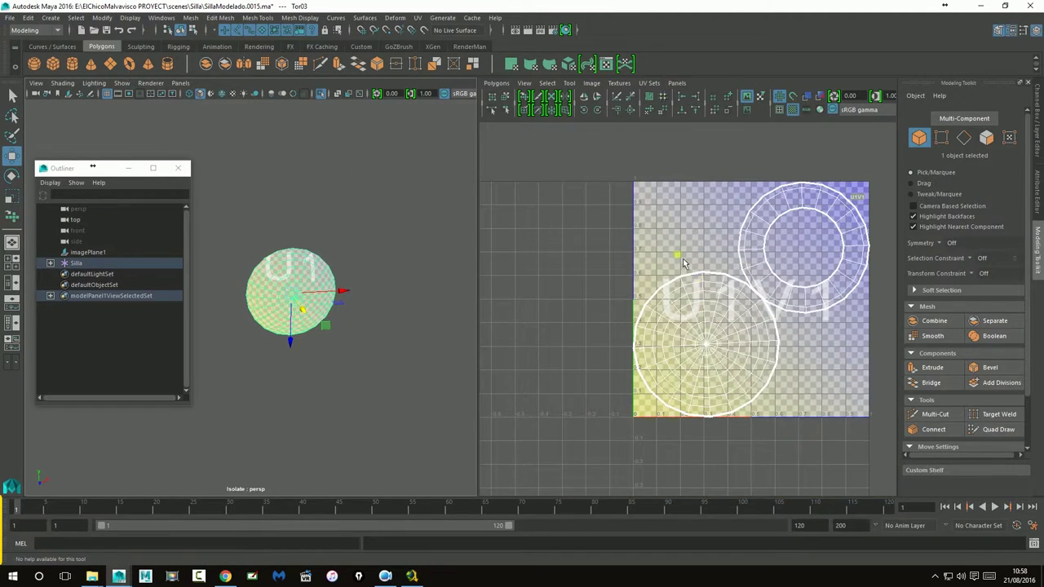
alt+middle_drag(366, 219, 366, 231)
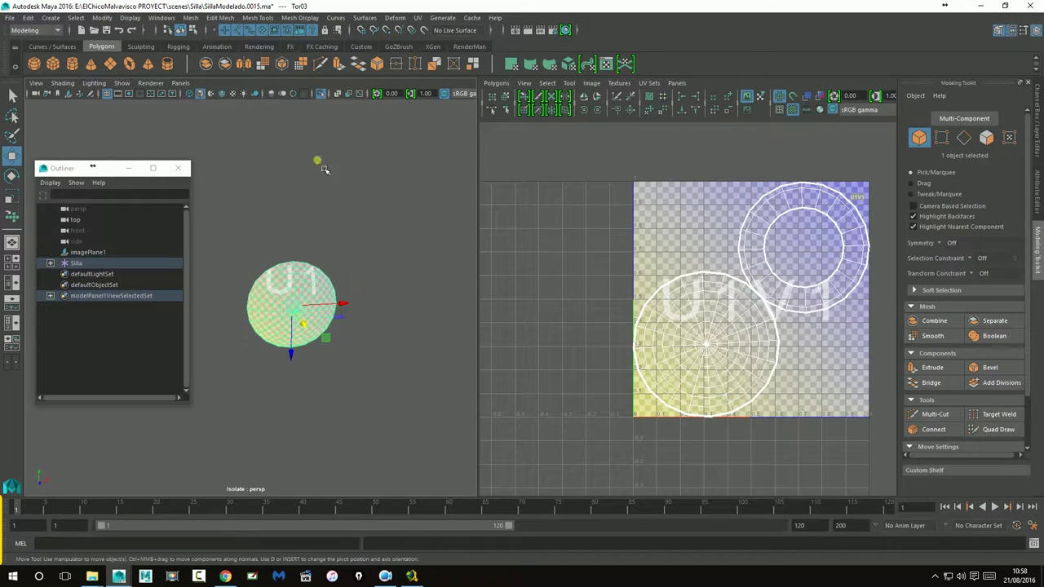
click(321, 93)
scroll(380, 343, up, 5)
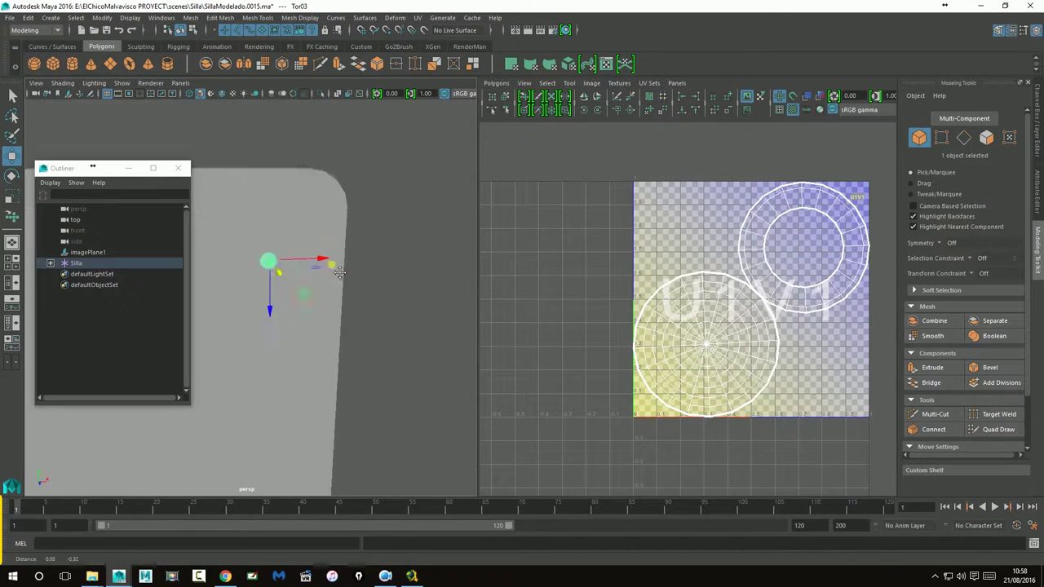
alt+drag(340, 272, 308, 402)
click(302, 412)
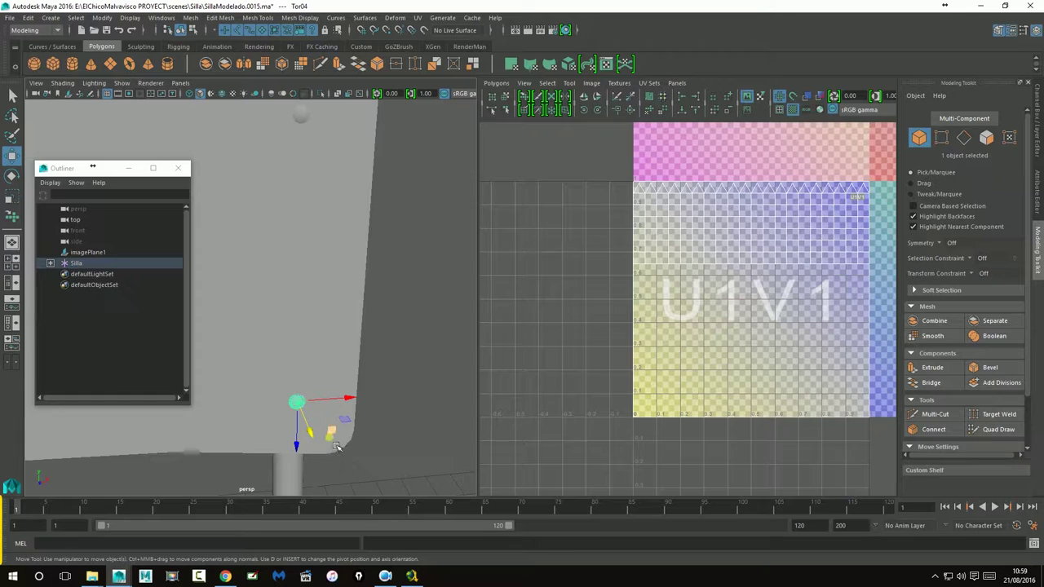
- Isolate and frame Tor04, then select all its UVs and unfold them
click(321, 93)
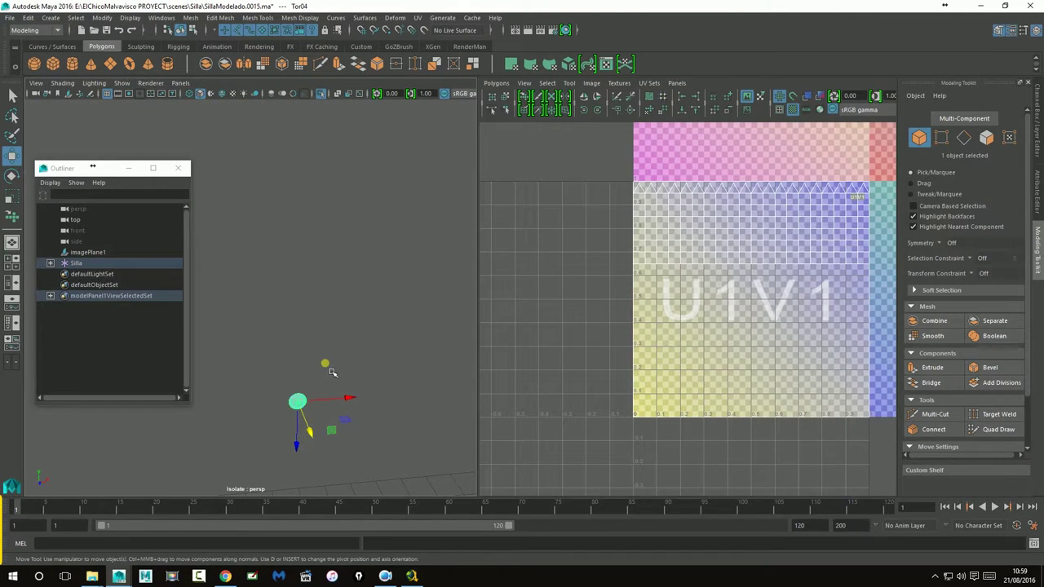
key(f)
right_drag(692, 210, 706, 212)
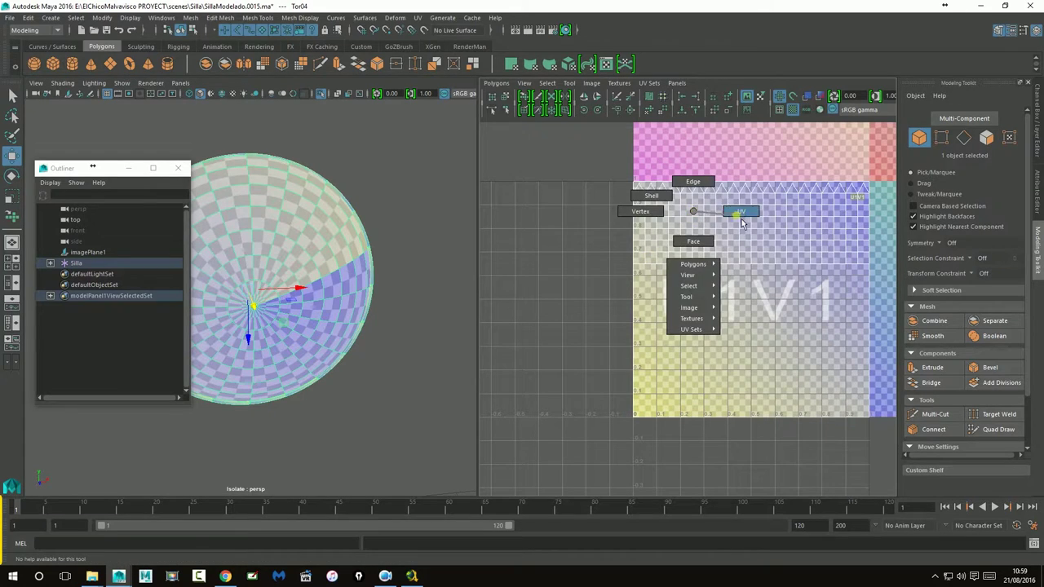
drag(604, 166, 897, 477)
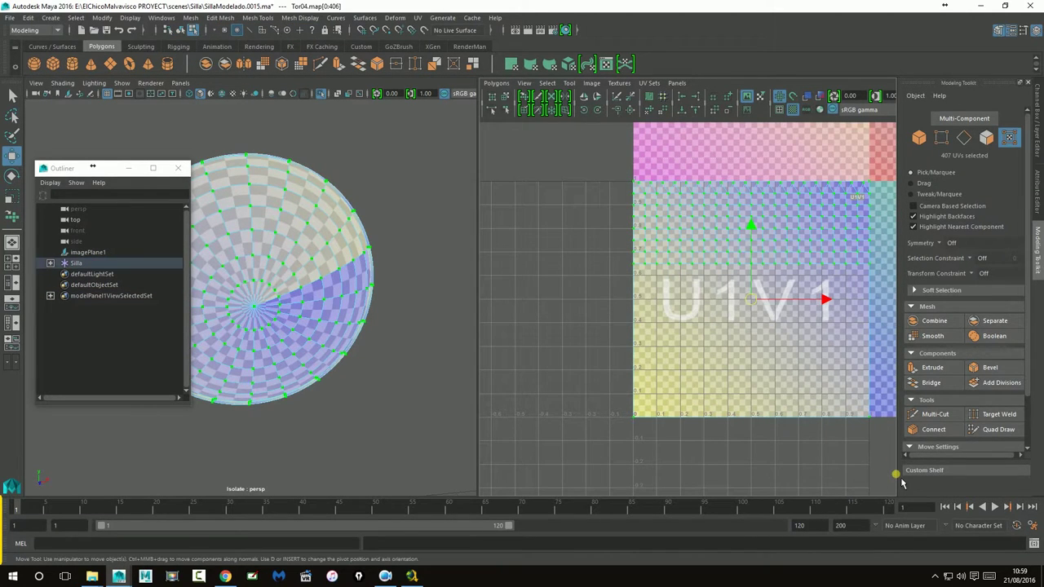
click(633, 109)
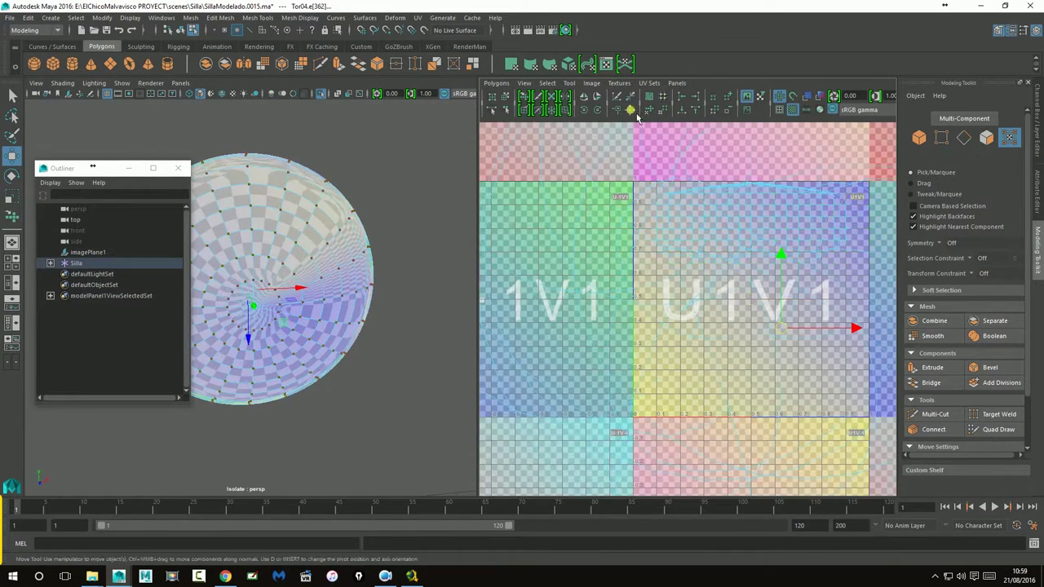
- Select the 20-edge ring loop around the Tor04 cap in Edge mode
alt+drag(293, 269, 324, 284)
right_click(323, 217)
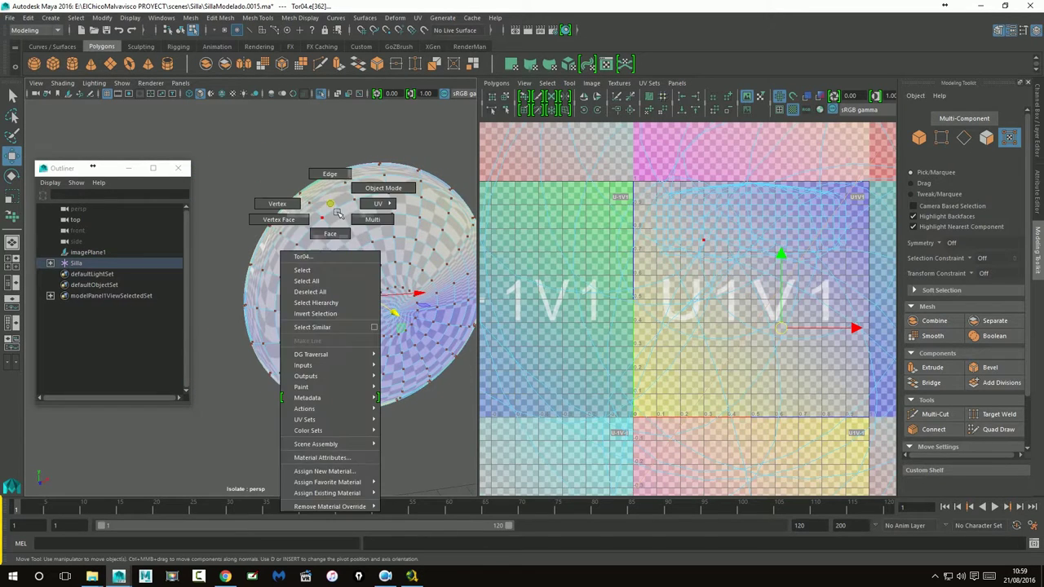
click(343, 183)
alt+drag(336, 191, 204, 249)
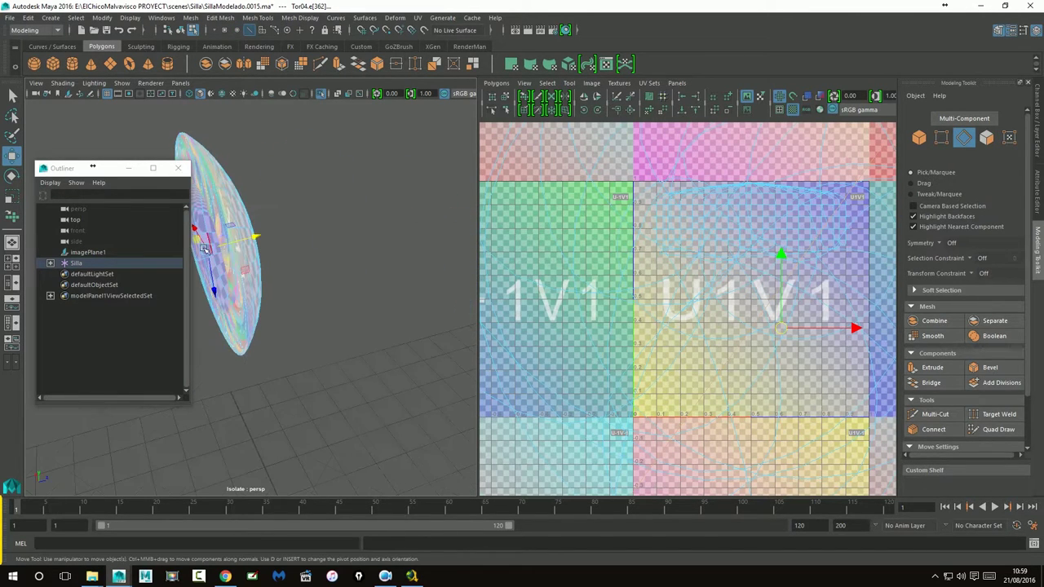
scroll(204, 249, down, 5)
double_click(275, 233)
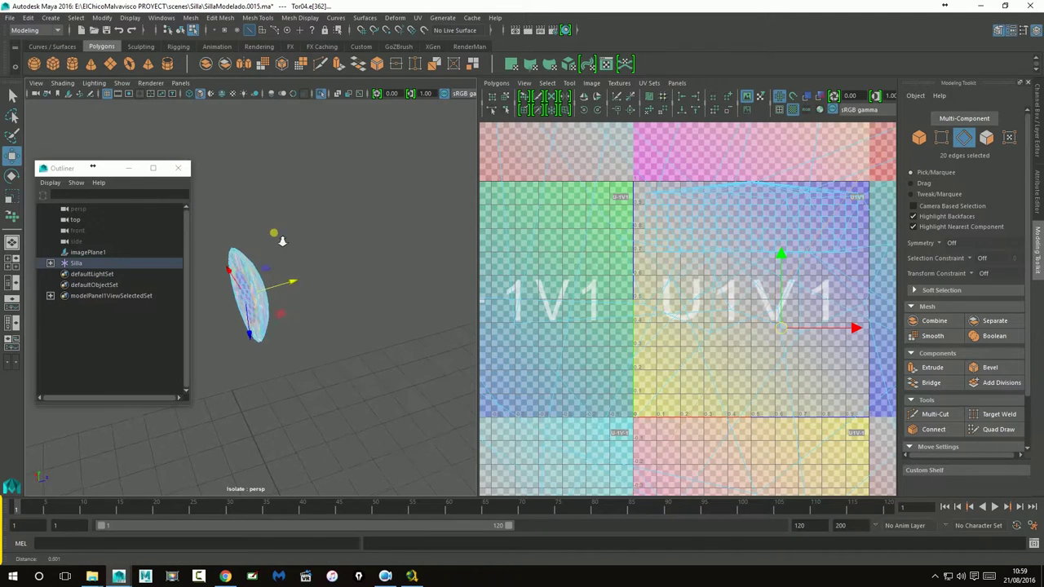
scroll(334, 247, up, 10)
- Frame the selected edges and turn off the checker texture preview
key(f)
key(w)
mouse_move(277, 263)
alt+mouse_down()
mouse_move(385, 267)
mouse_move(357, 263)
mouse_move(369, 273)
mouse_move(354, 273)
mouse_move(363, 279)
alt+mouse_up()
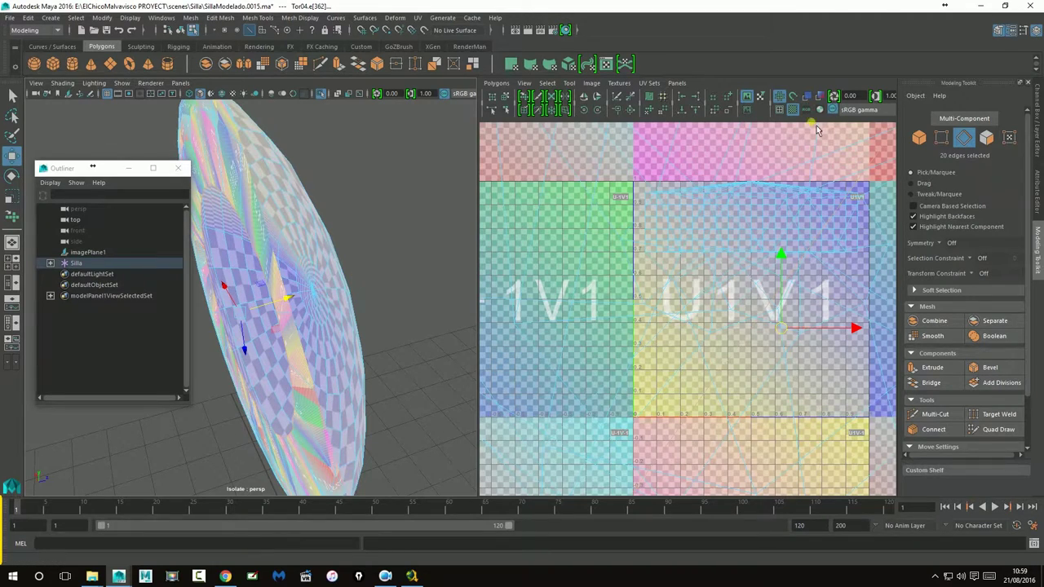
click(793, 110)
alt+drag(332, 263, 327, 261)
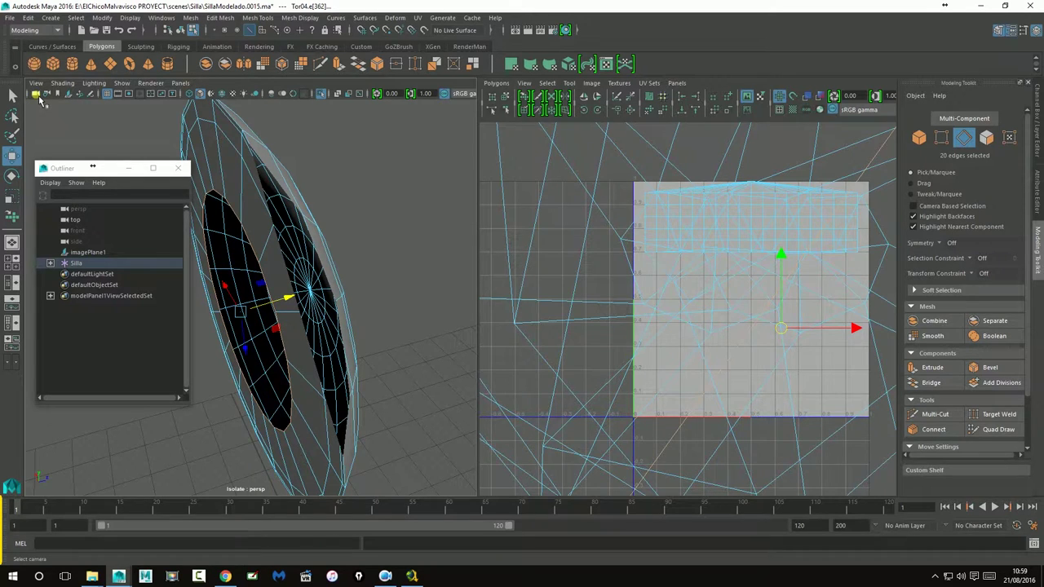
- Show the persp camera's perspShape attributes: Near Clip 0.100, Far Clip 10000.000
click(39, 96)
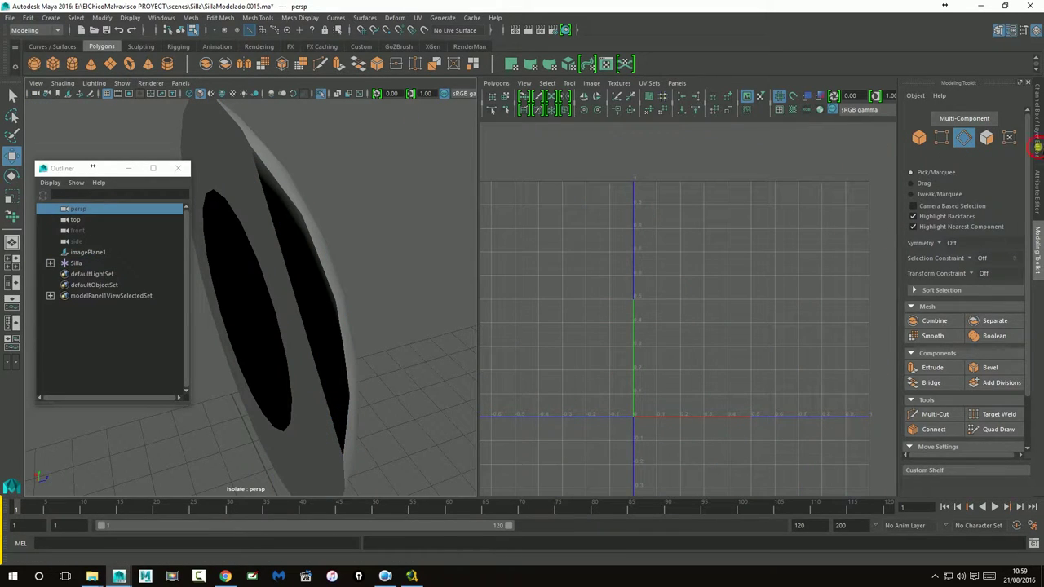
click(1038, 145)
click(1037, 202)
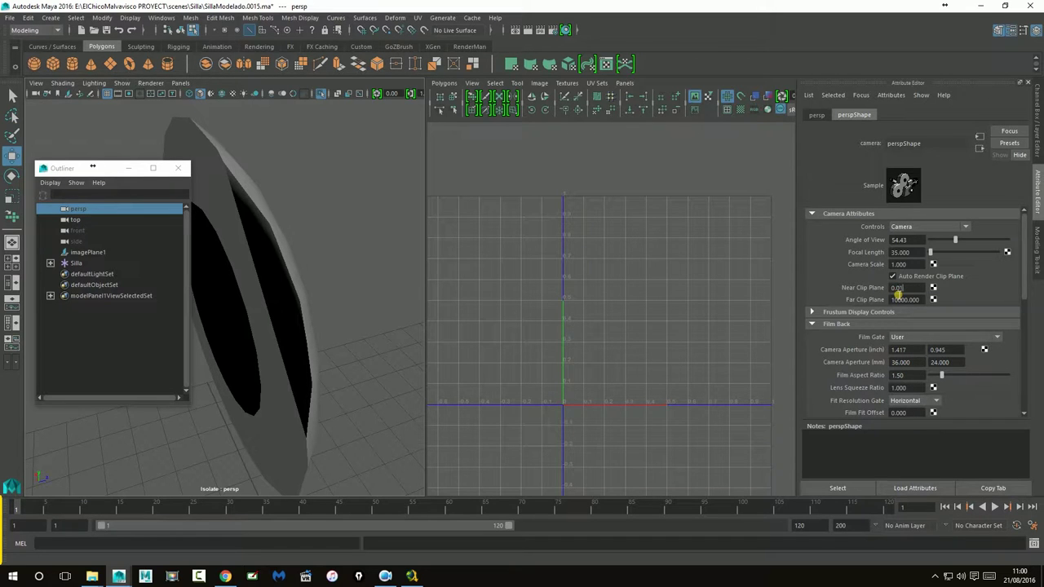
- Try camera near clip planes of 0.1 and 0.2, then restore it to 0.010
key(Return)
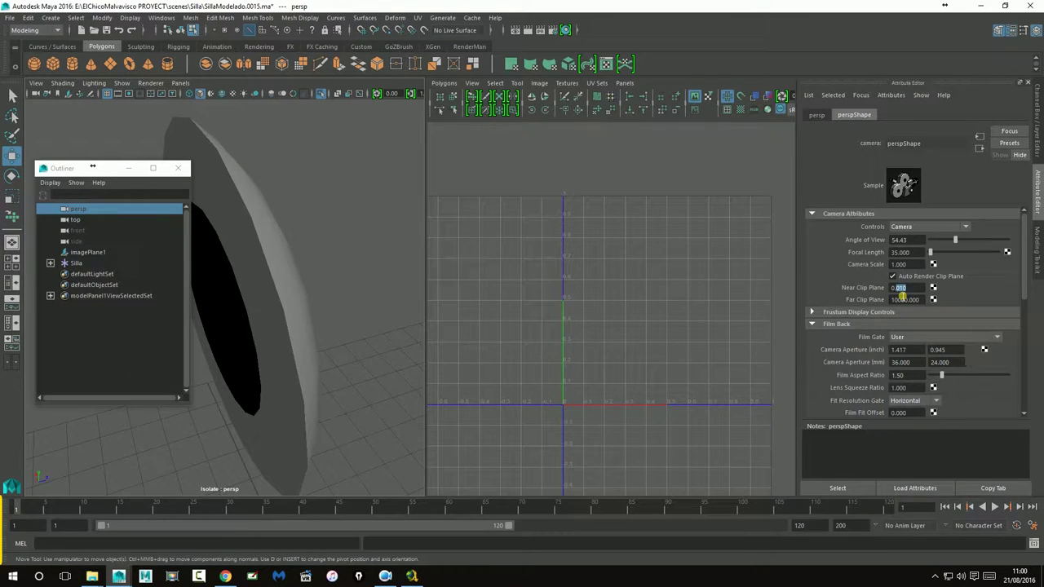
key(Return)
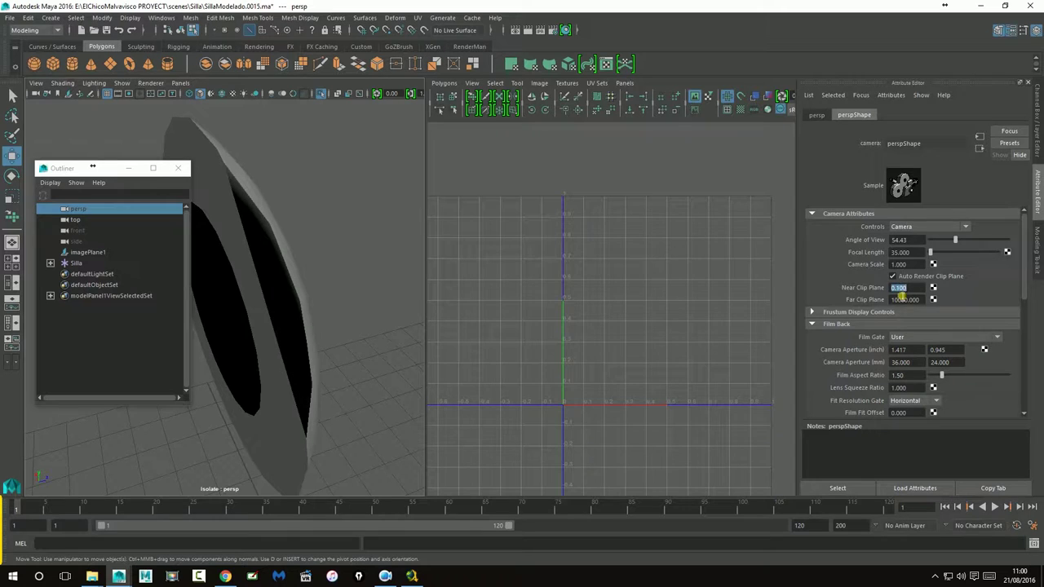
key(Return)
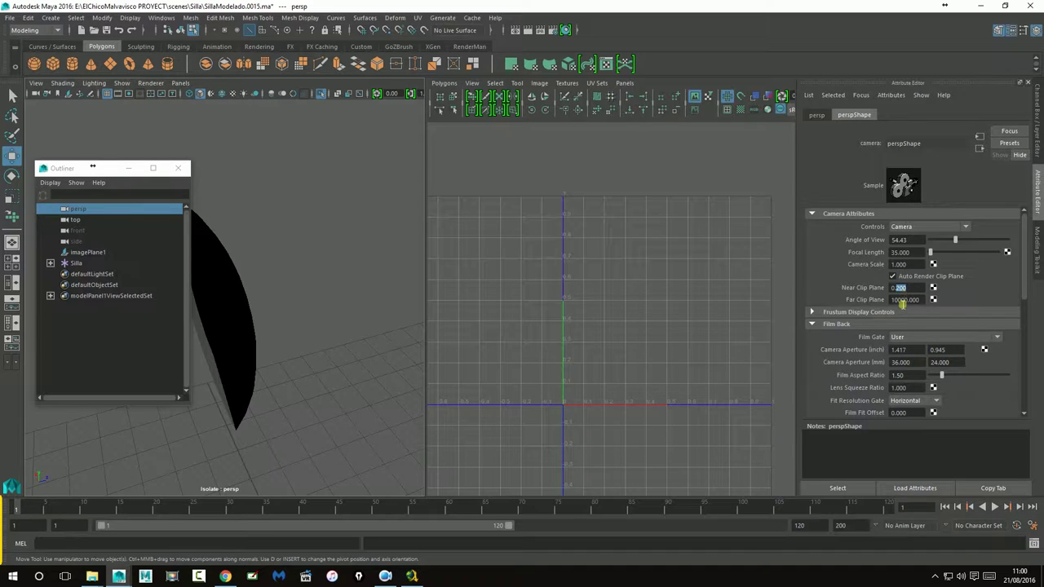
text(1)
key(Return)
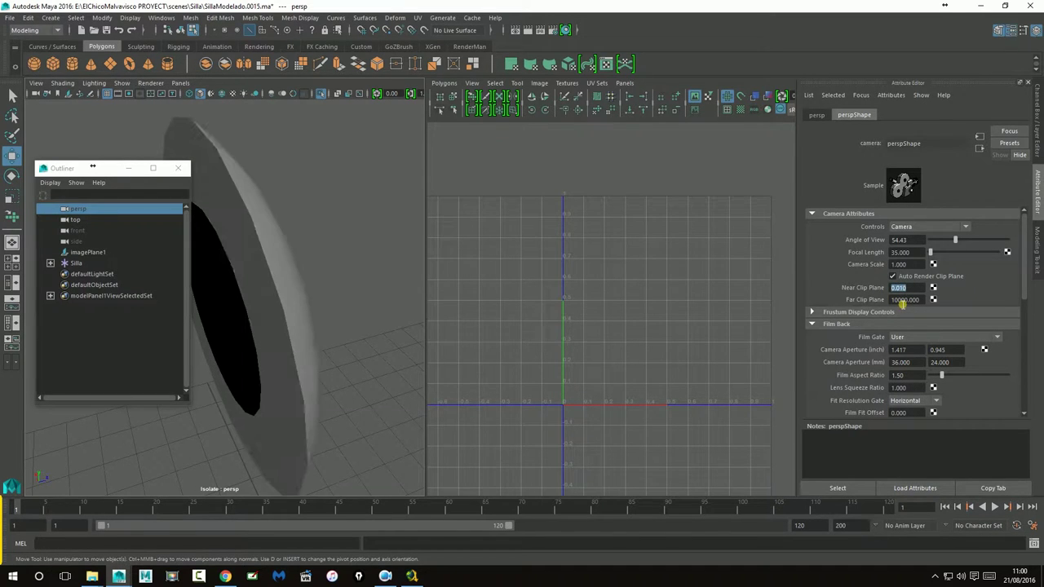
- Cut Tor04's UVs along one rim edge
click(279, 259)
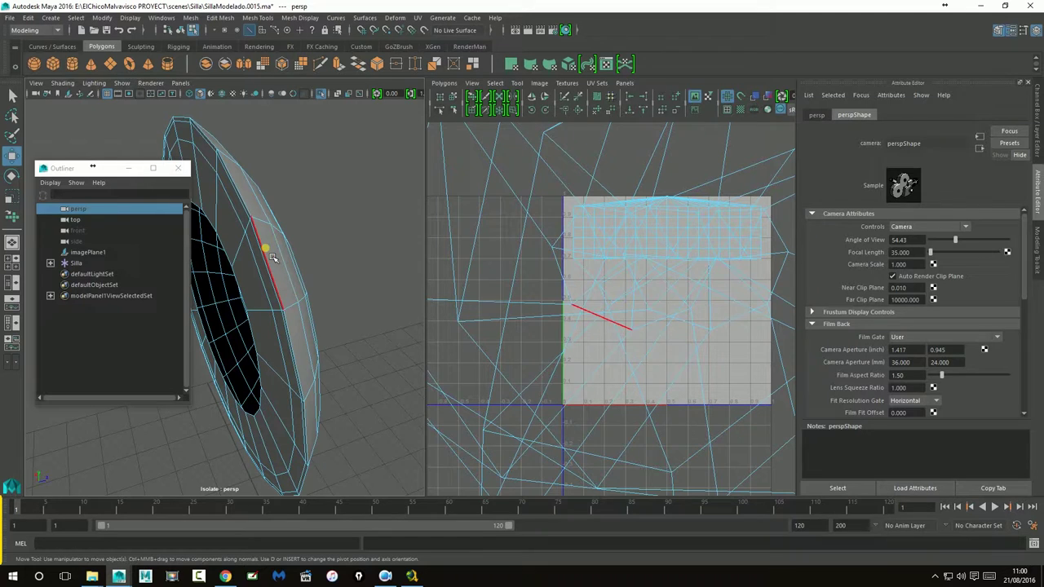
click(274, 258)
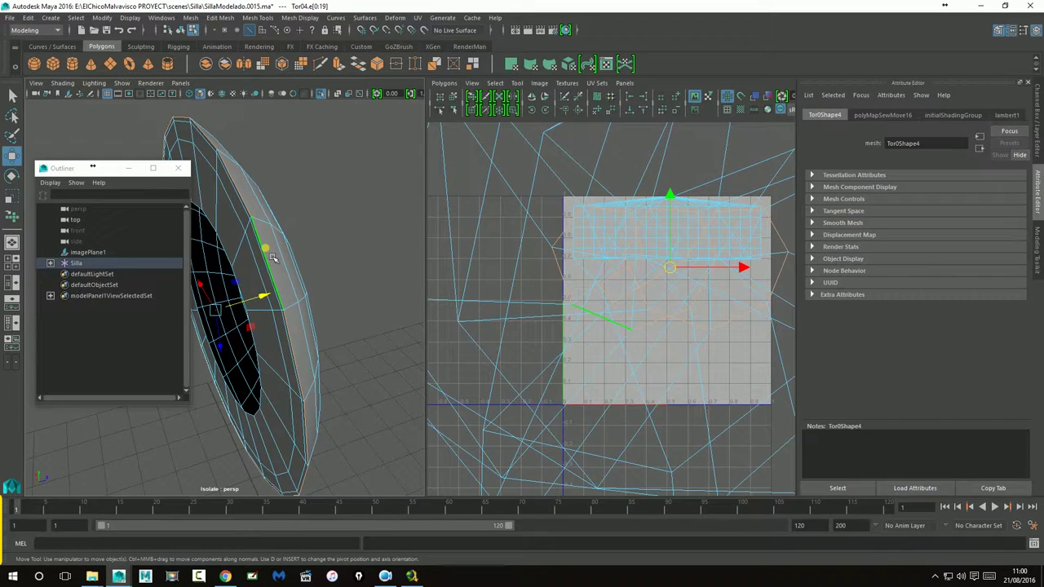
alt+drag(347, 255, 346, 245)
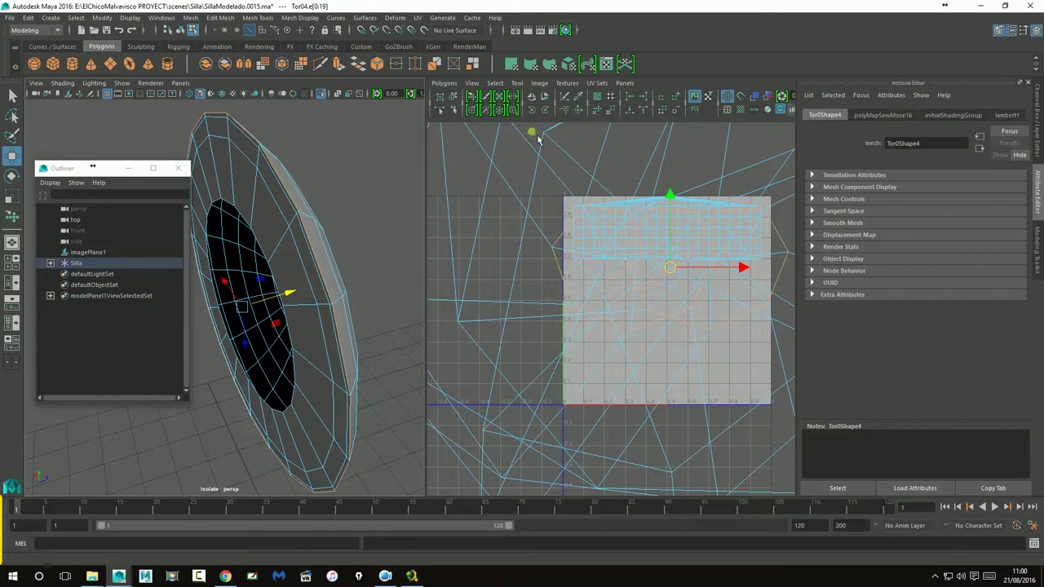
click(566, 98)
- Select all of Tor04's UVs, unfold them flat, and return to object mode
scroll(619, 300, down, 3)
right_drag(620, 302, 656, 292)
scroll(652, 298, down, 2)
scroll(653, 298, down, 3)
drag(508, 197, 758, 460)
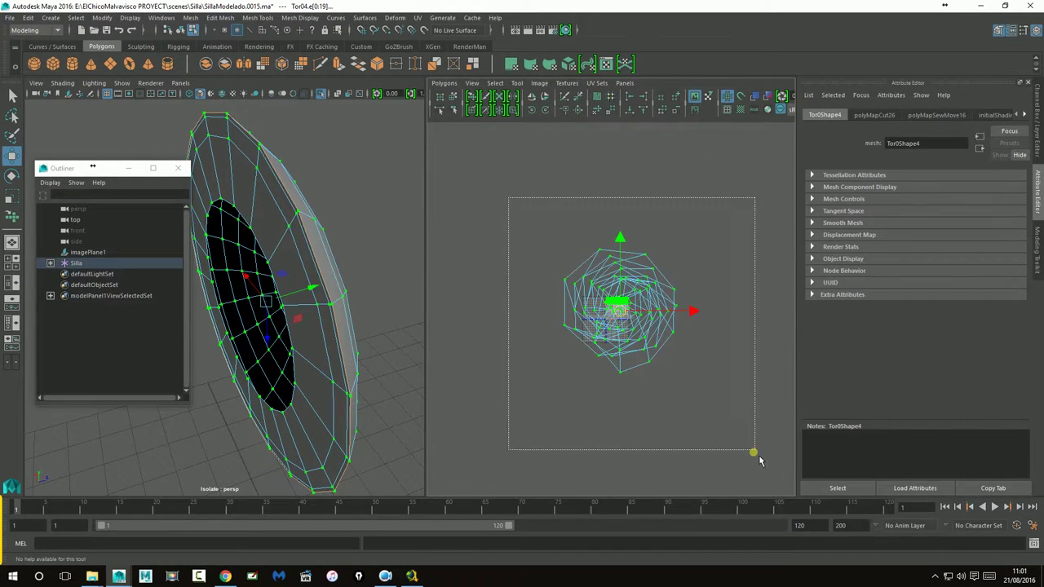
click(589, 110)
scroll(636, 388, up, 4)
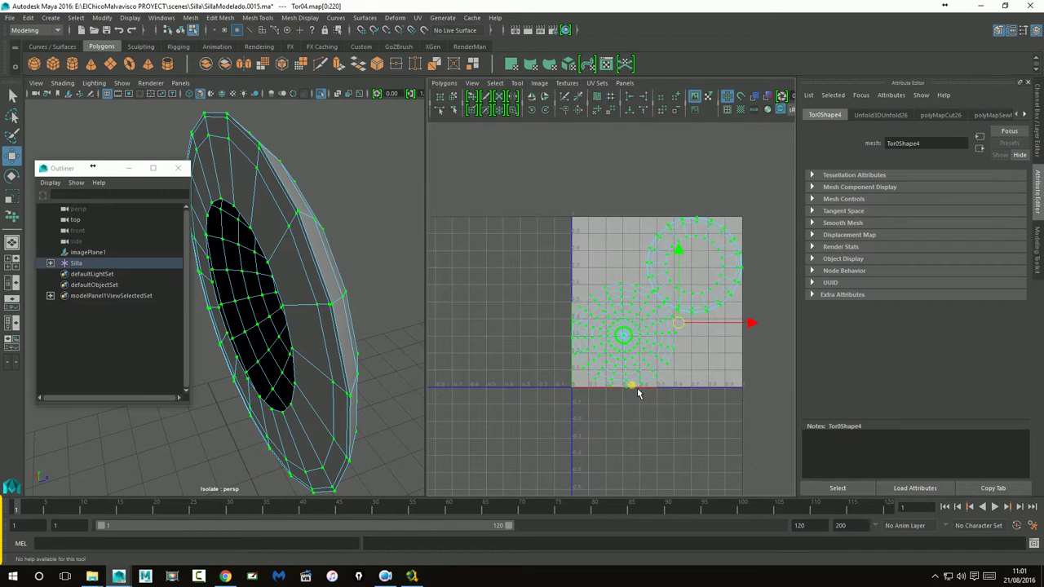
right_drag(334, 323, 362, 280)
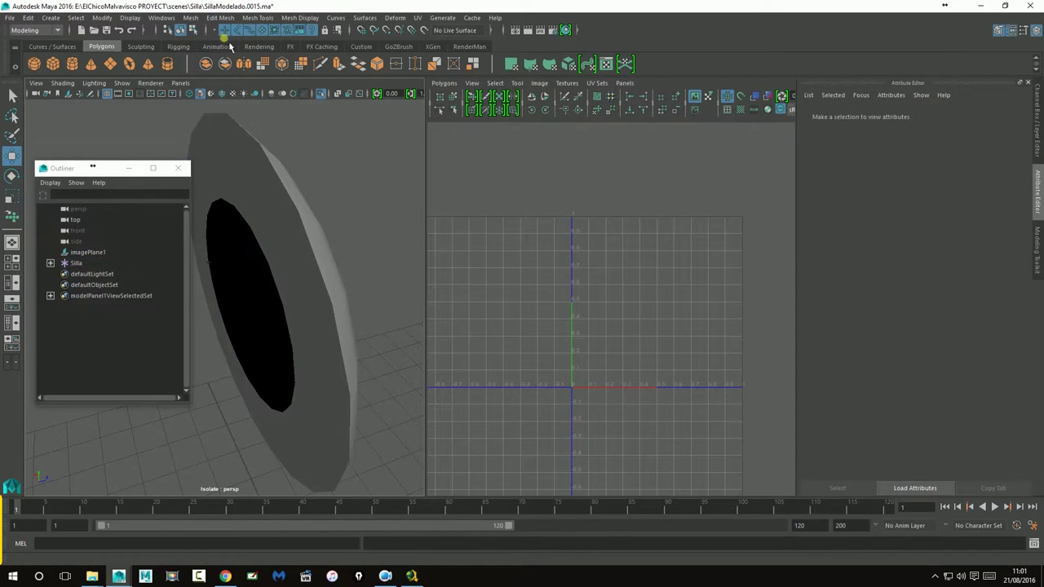
- Show the whole chair again and inspect the chair back and Tor04/Tor02 bolts
click(322, 96)
mouse_move(361, 305)
alt+mouse_down()
mouse_move(318, 324)
mouse_move(233, 315)
mouse_move(224, 168)
alt+mouse_up()
click(228, 173)
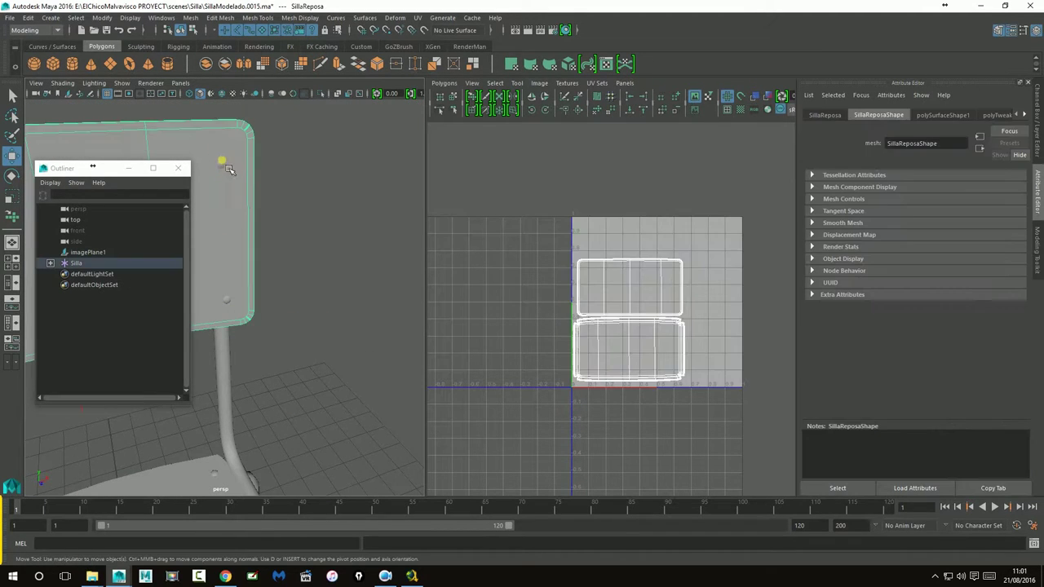
click(237, 313)
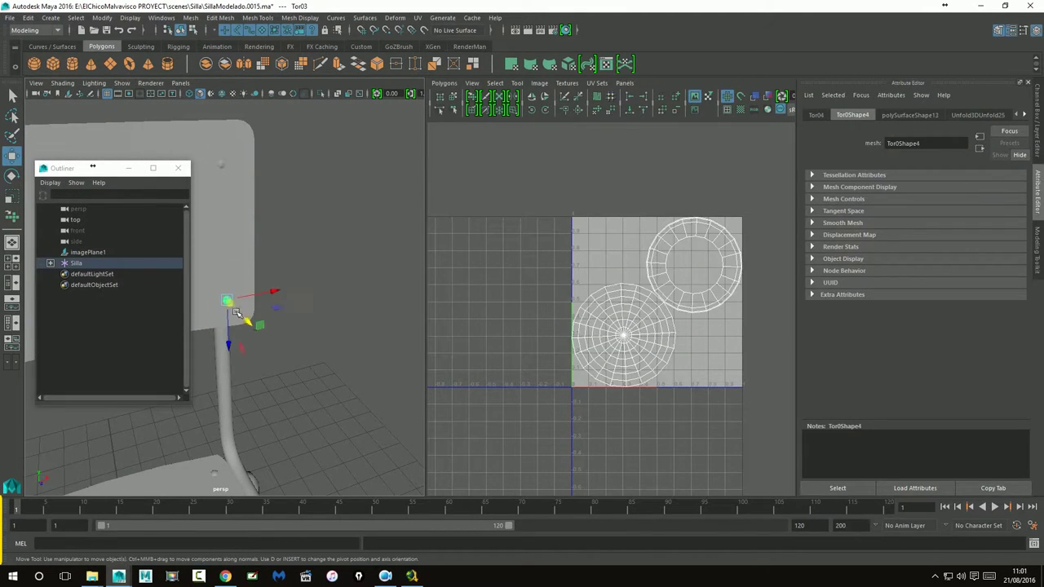
alt+drag(243, 306, 245, 232)
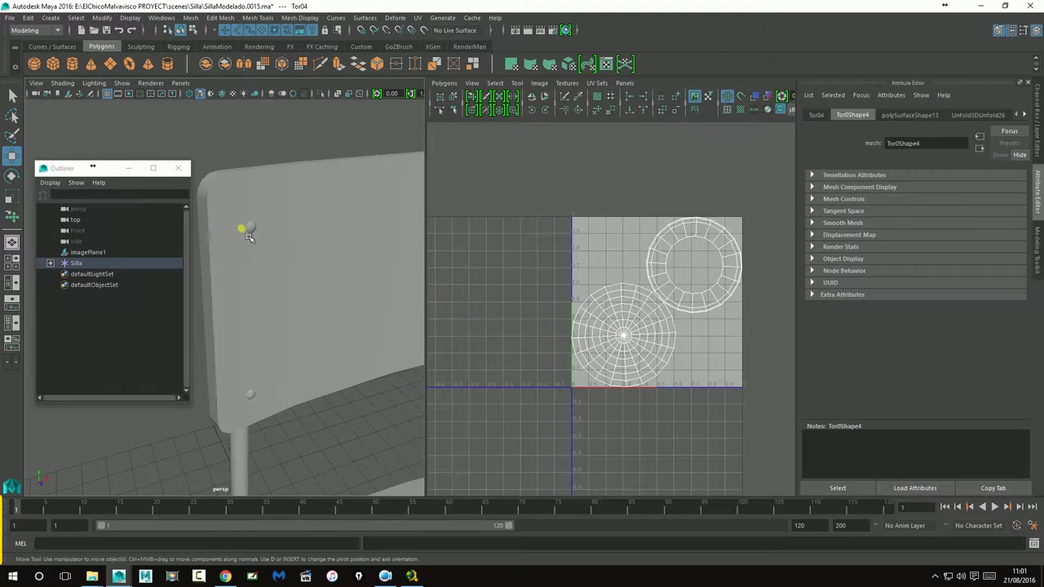
click(256, 245)
click(254, 232)
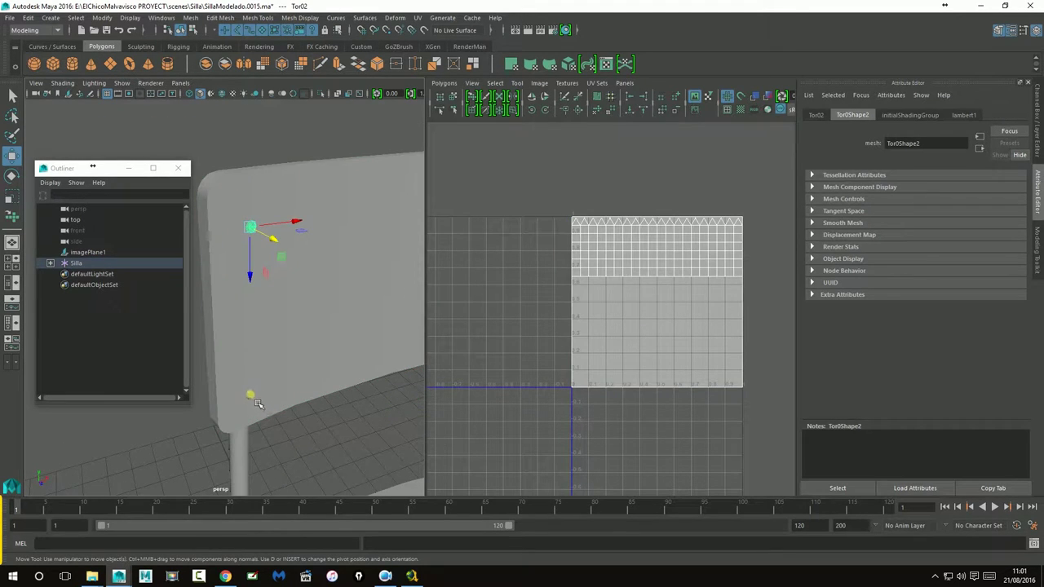
click(255, 403)
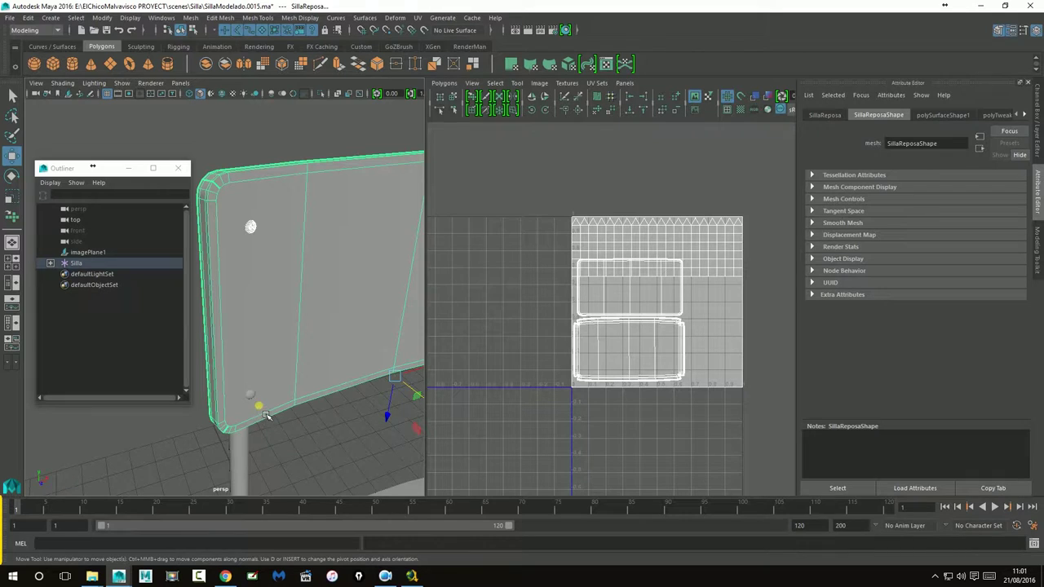
key(ctrl+z)
- Select the lower Tor01 bolt, isolate it, and marquee-select its UVs
click(255, 395)
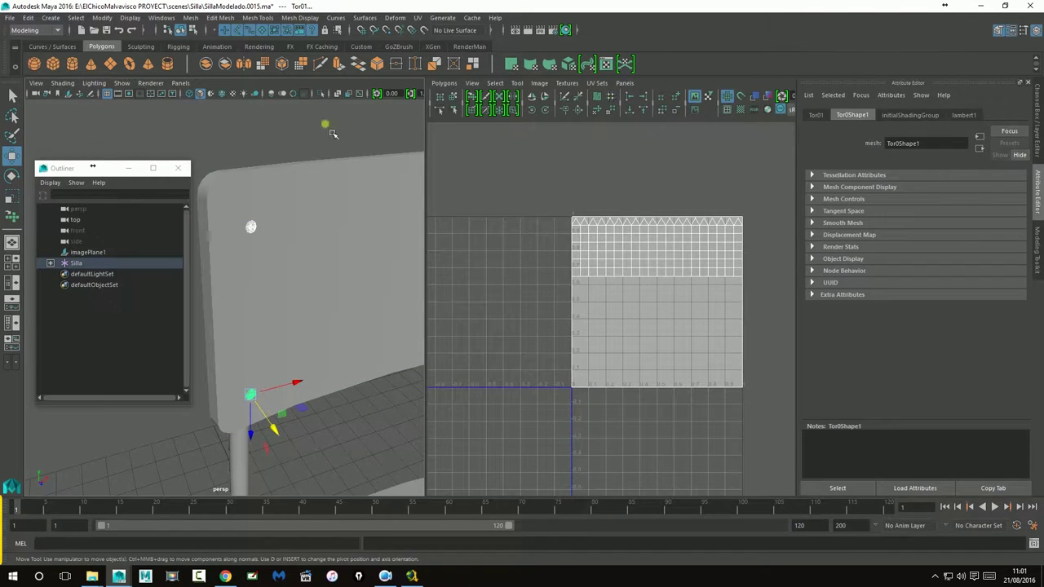
click(323, 95)
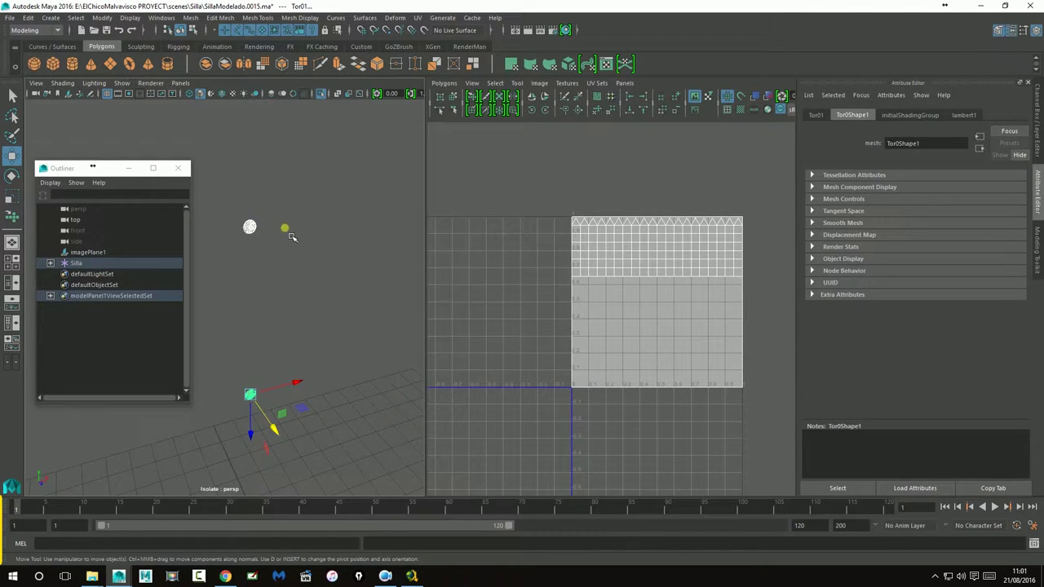
right_drag(611, 251, 554, 200)
drag(545, 191, 771, 437)
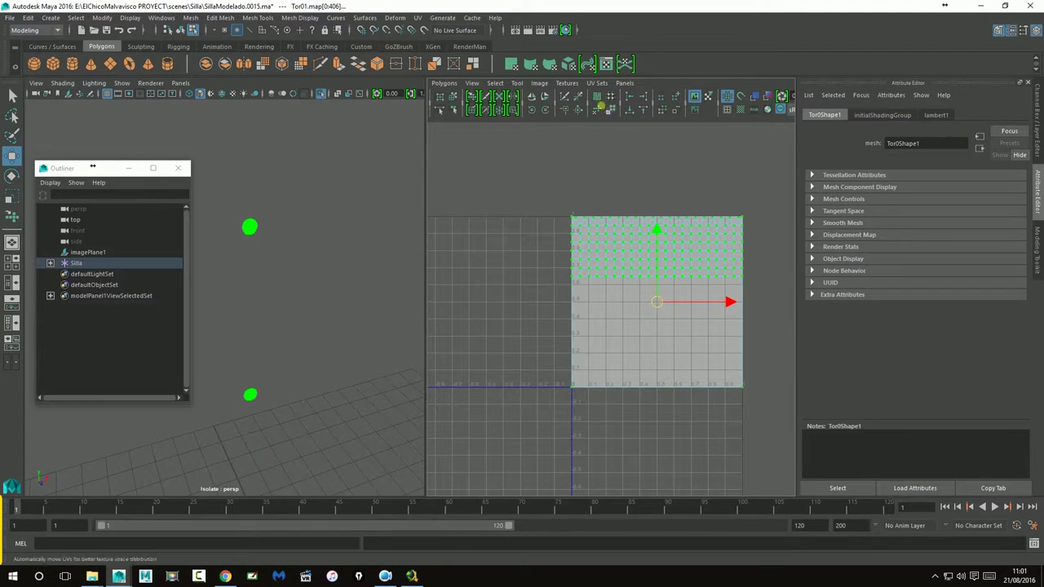
- Run Move and Sew UVs on the Tor01 selection, then undo it
click(580, 111)
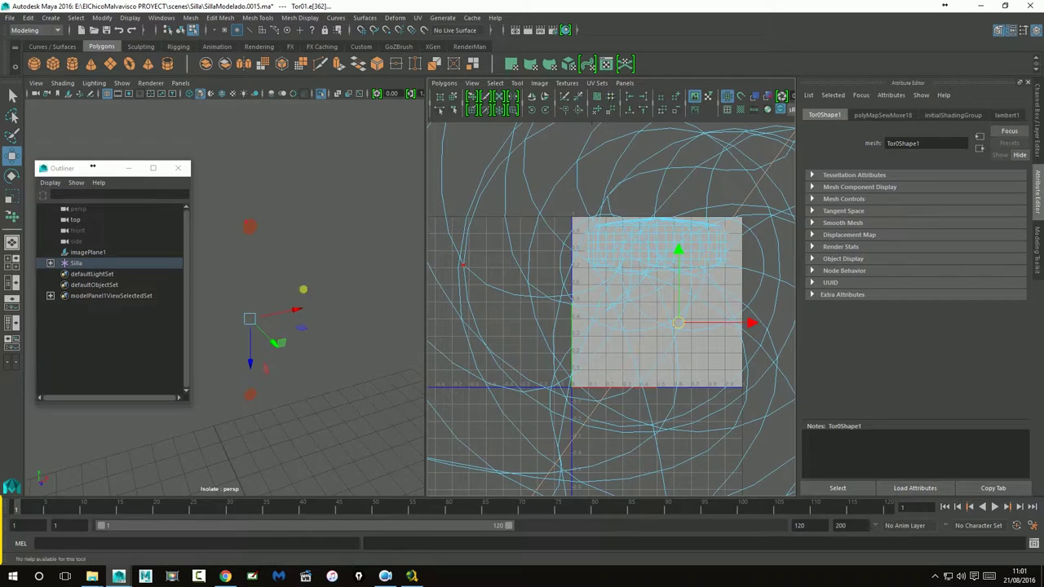
key(ctrl+z)
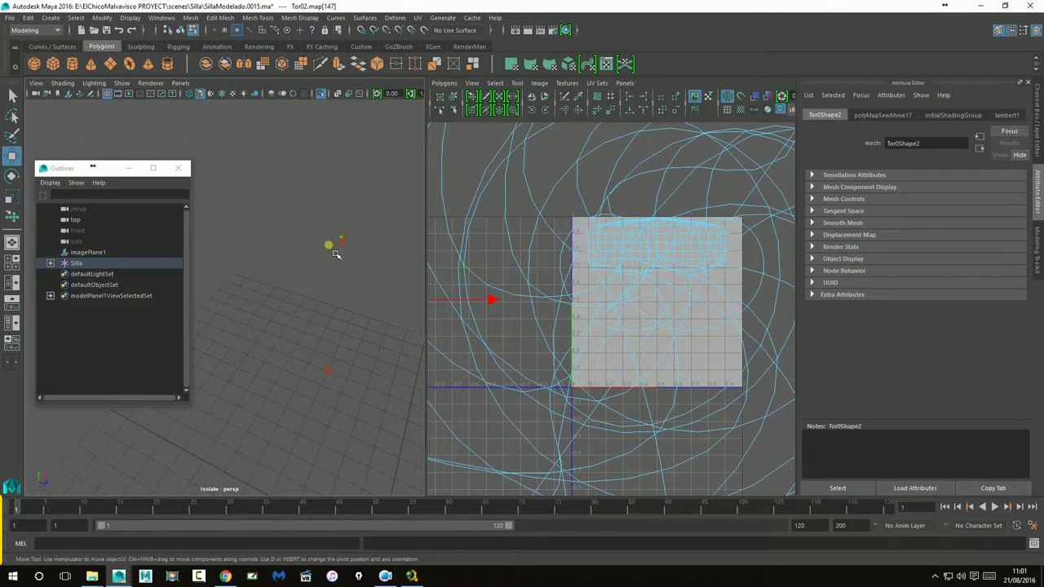
key(ctrl+z)
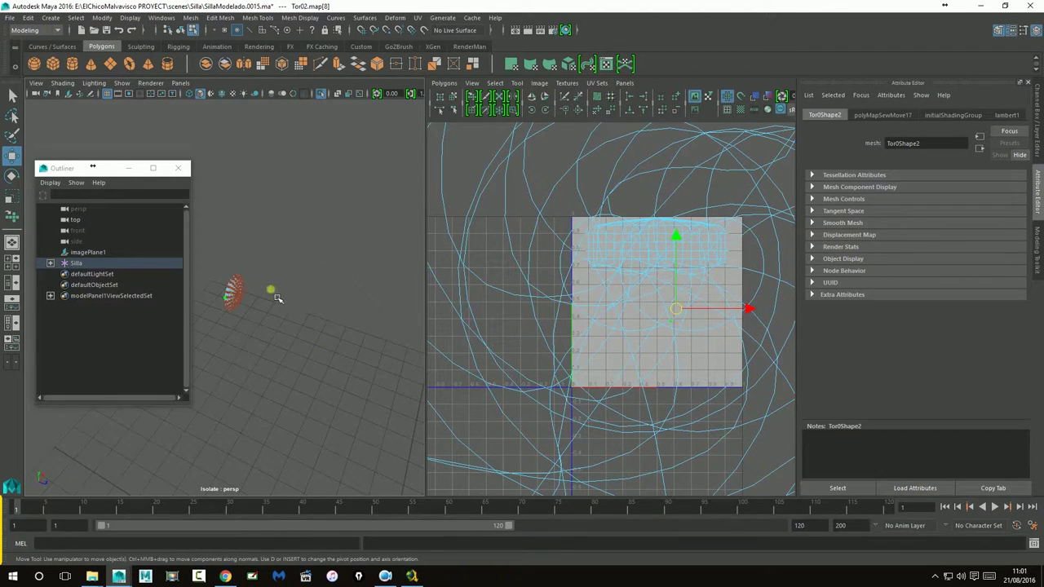
- Cut the Tor02 ring's UVs along an edge loop and select its UV shell
alt+drag(278, 299, 339, 300)
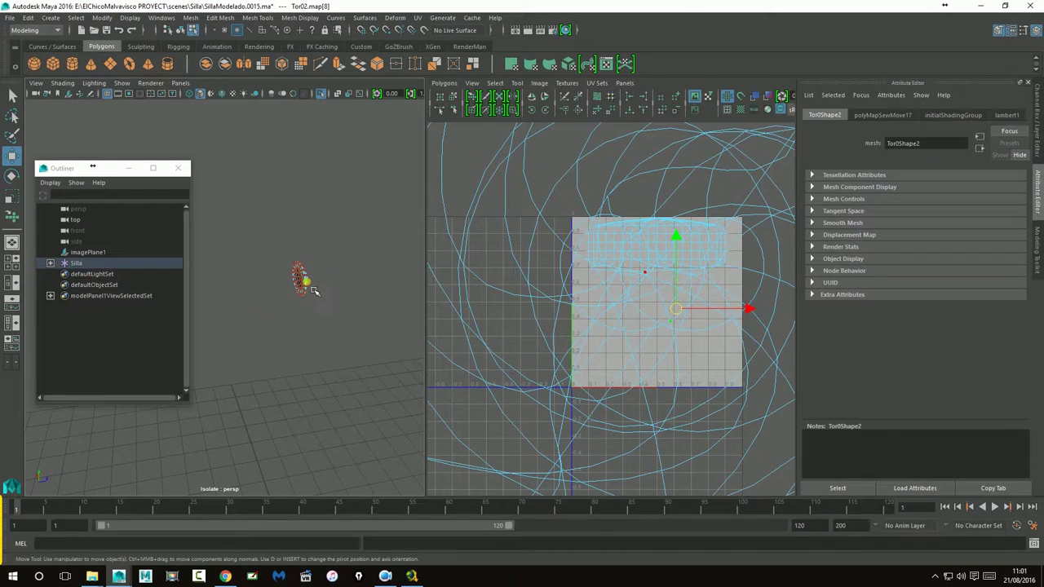
click(318, 261)
click(301, 278)
key(f)
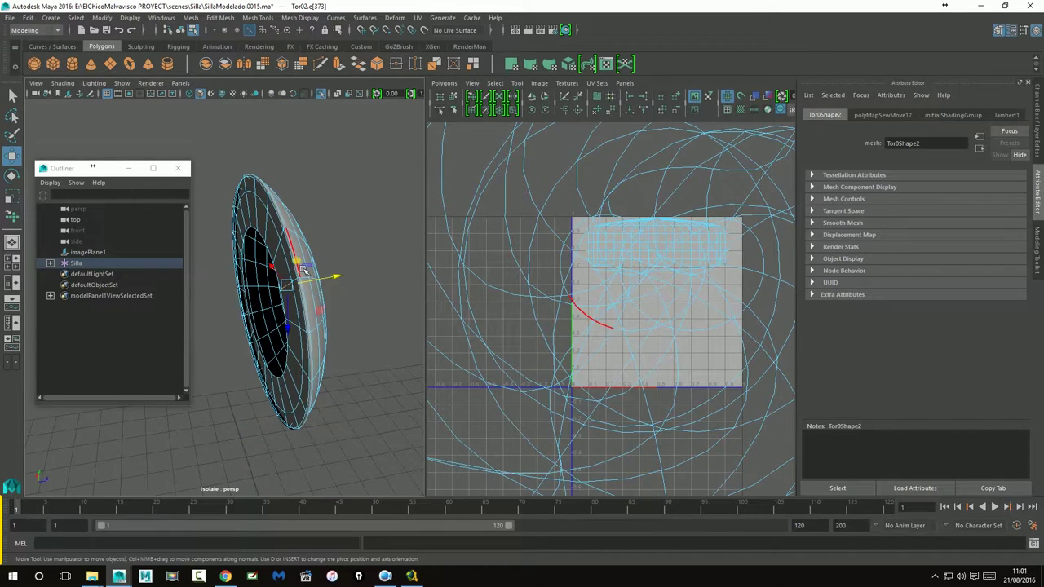
key(1)
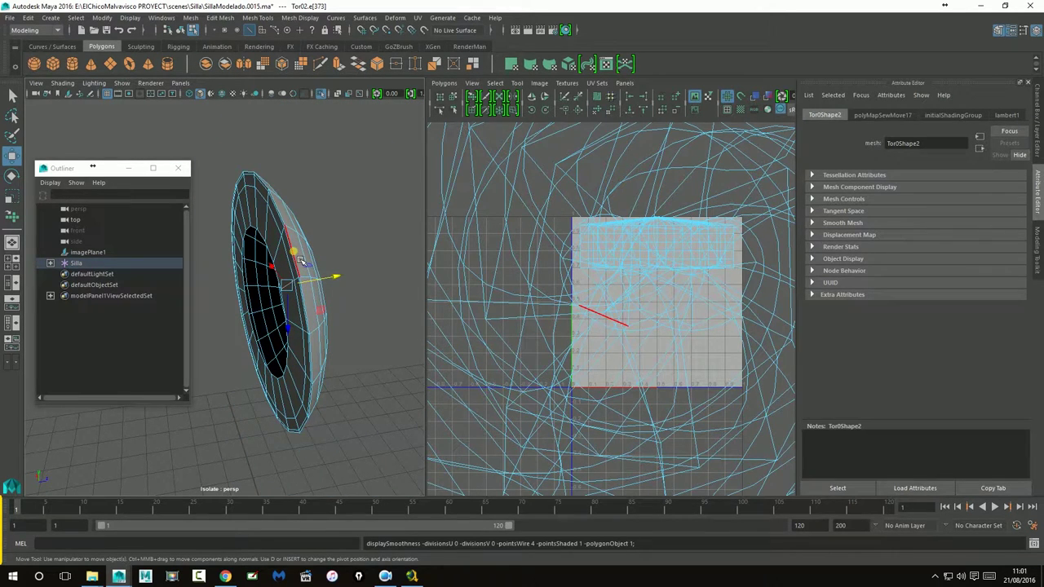
double_click(328, 324)
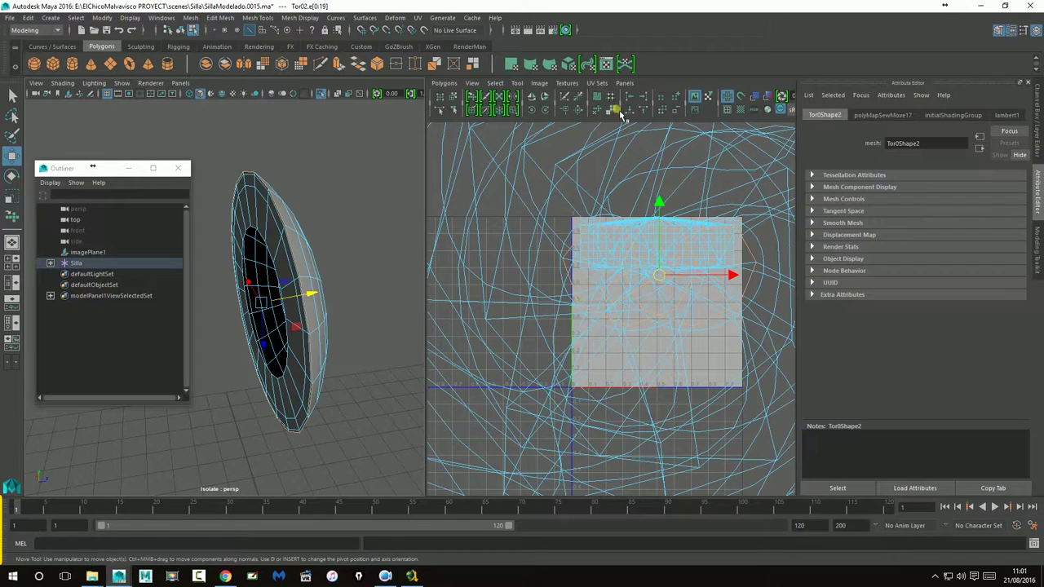
click(571, 103)
right_drag(660, 269, 689, 275)
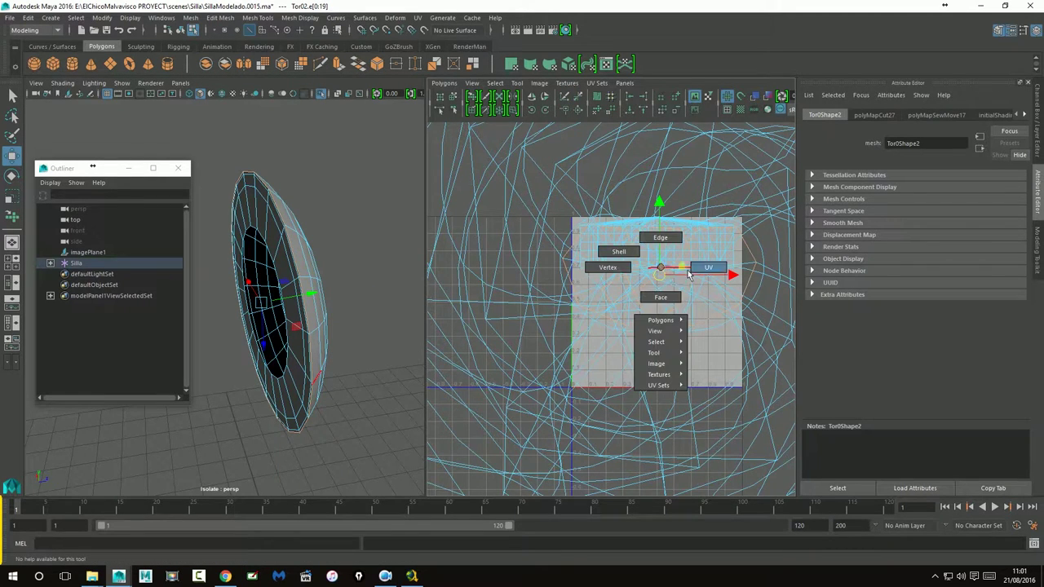
key(f)
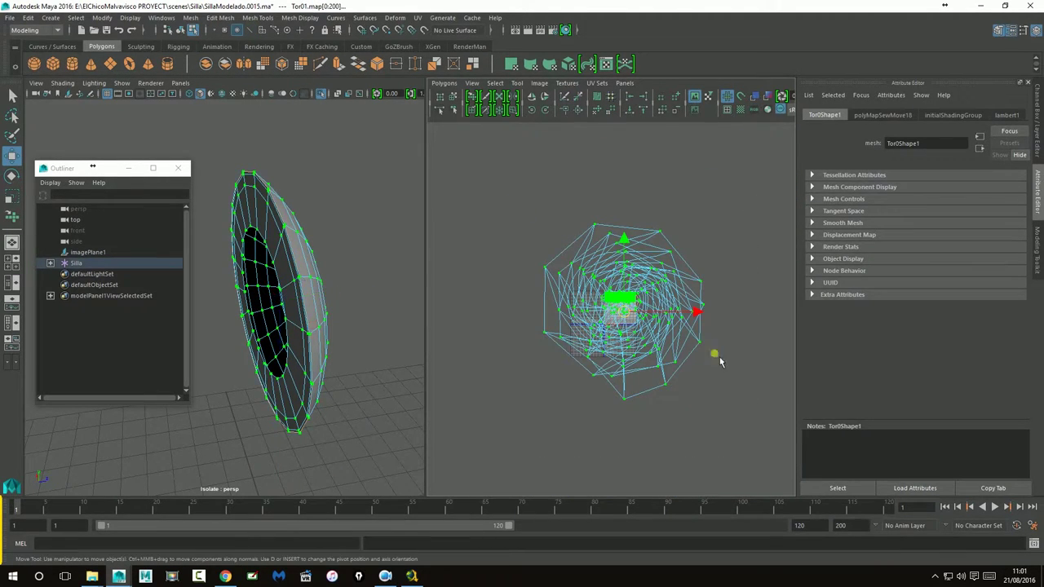
- Orbit back to the bolts and reselect the Tor01 ring
scroll(625, 333, up, 3)
scroll(629, 339, up, 2)
scroll(630, 335, up, 1)
scroll(571, 326, down, 2)
scroll(508, 315, down, 1)
scroll(351, 327, down, 5)
alt+drag(341, 361, 293, 295)
right_drag(290, 294, 303, 249)
click(290, 315)
- Cut and sew Tor01's UVs along a rim edge seam and select its UVs
key(f)
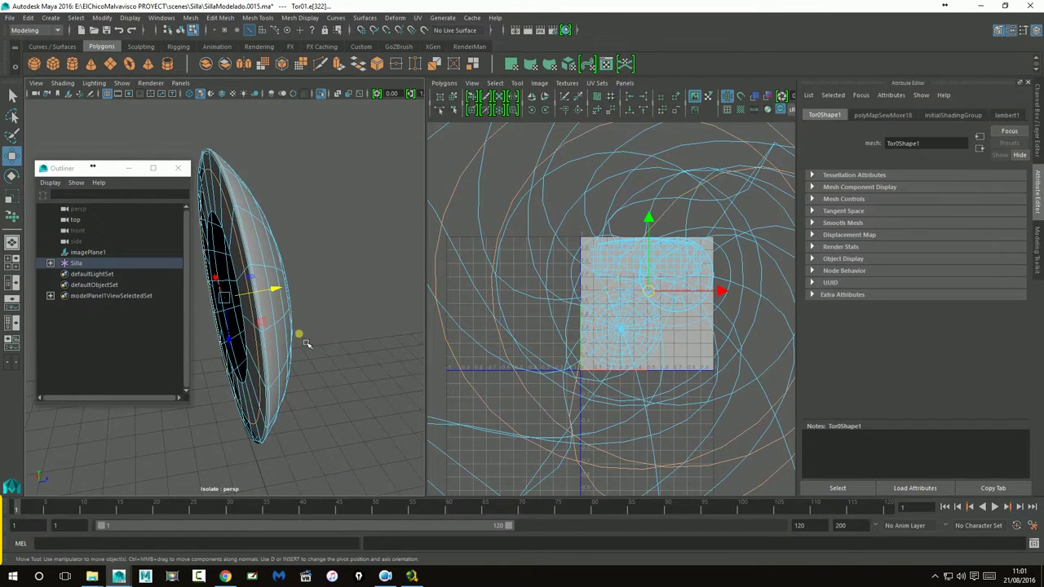
key(1)
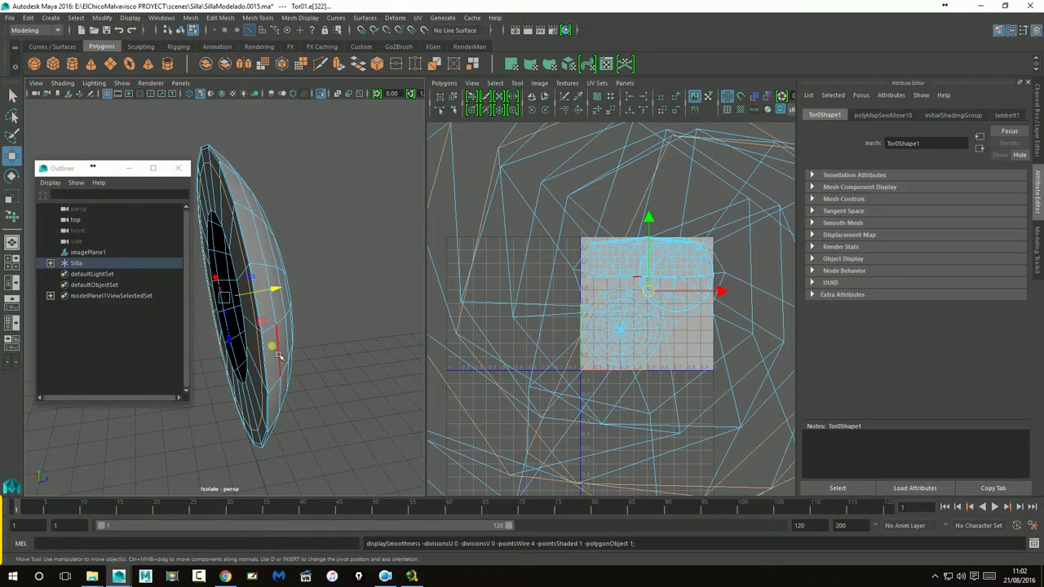
click(253, 252)
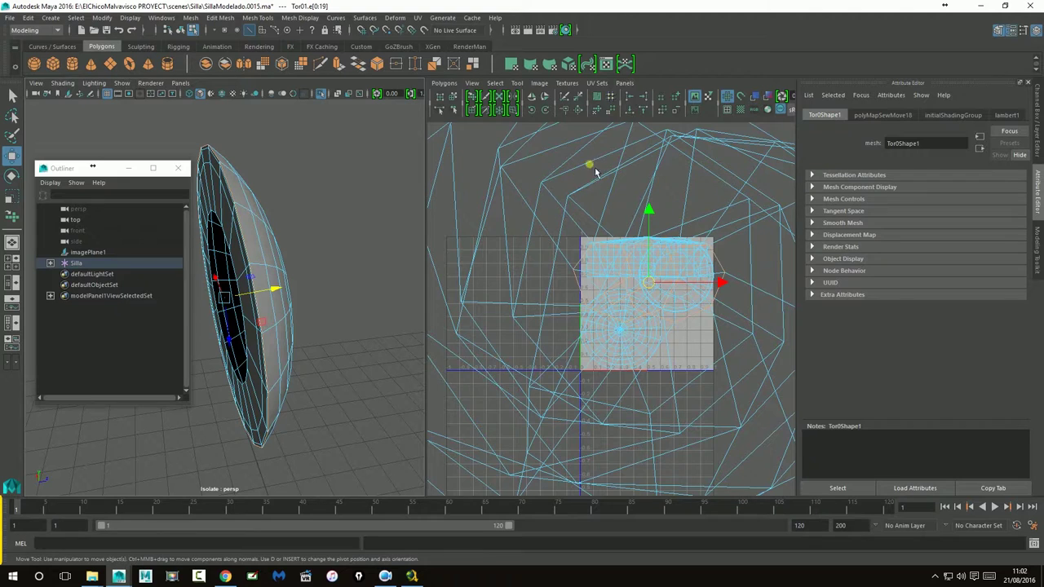
click(564, 109)
scroll(628, 211, down, 5)
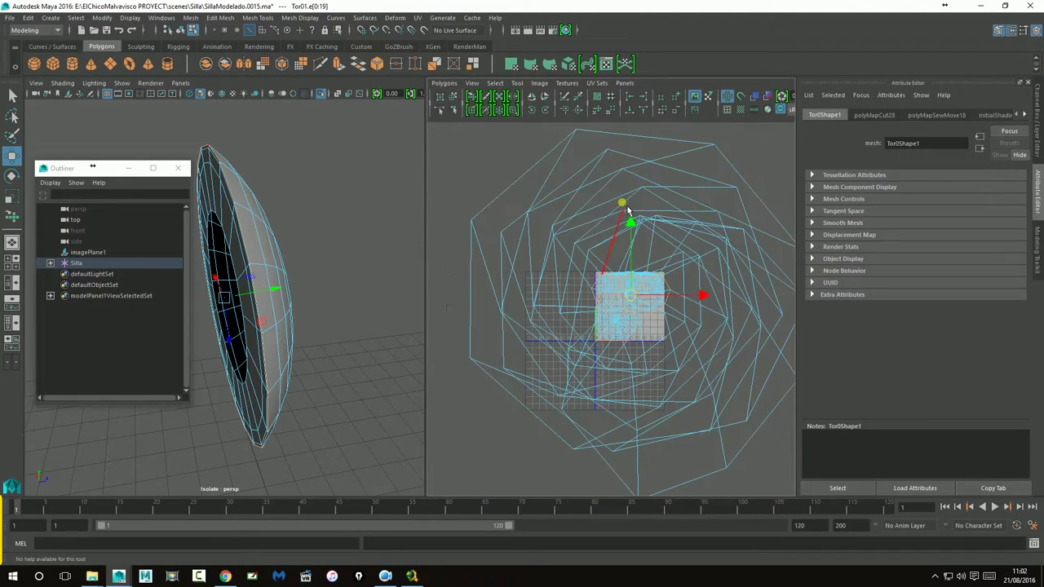
shift+right_drag(627, 210, 659, 233)
drag(540, 224, 742, 459)
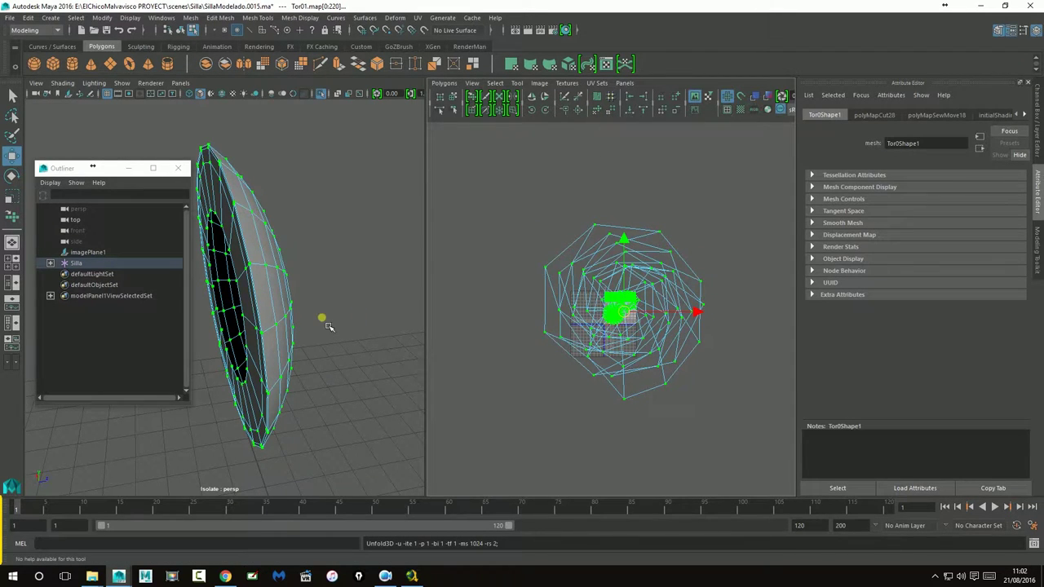
- Unfold Tor01's UVs into two flat ring shells and frame them in the UV editor
alt+drag(285, 303, 233, 296)
scroll(261, 286, down, 5)
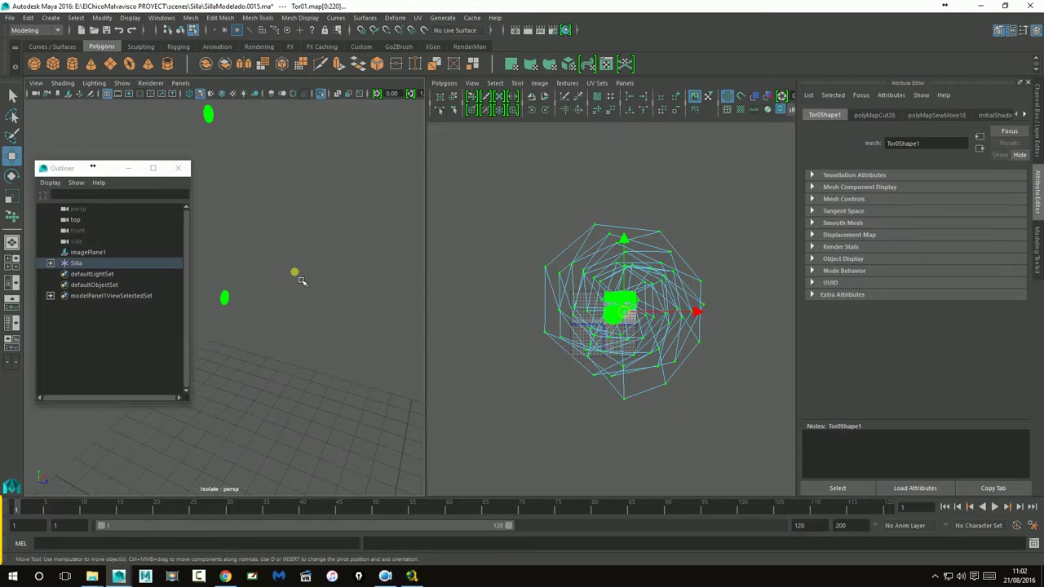
middle_drag(289, 283, 347, 273)
right_drag(317, 283, 352, 258)
click(296, 299)
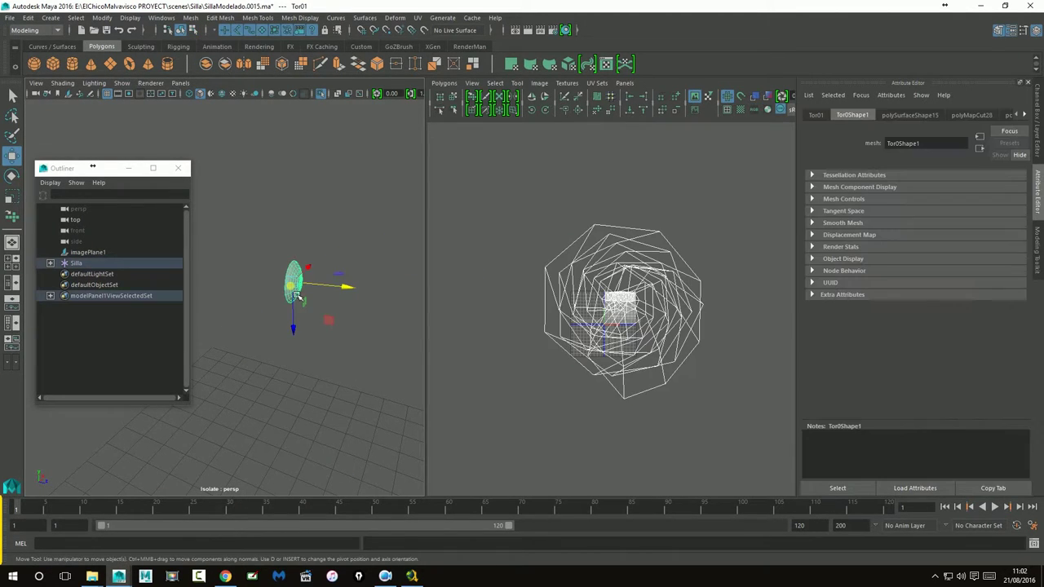
alt+drag(296, 290, 337, 229)
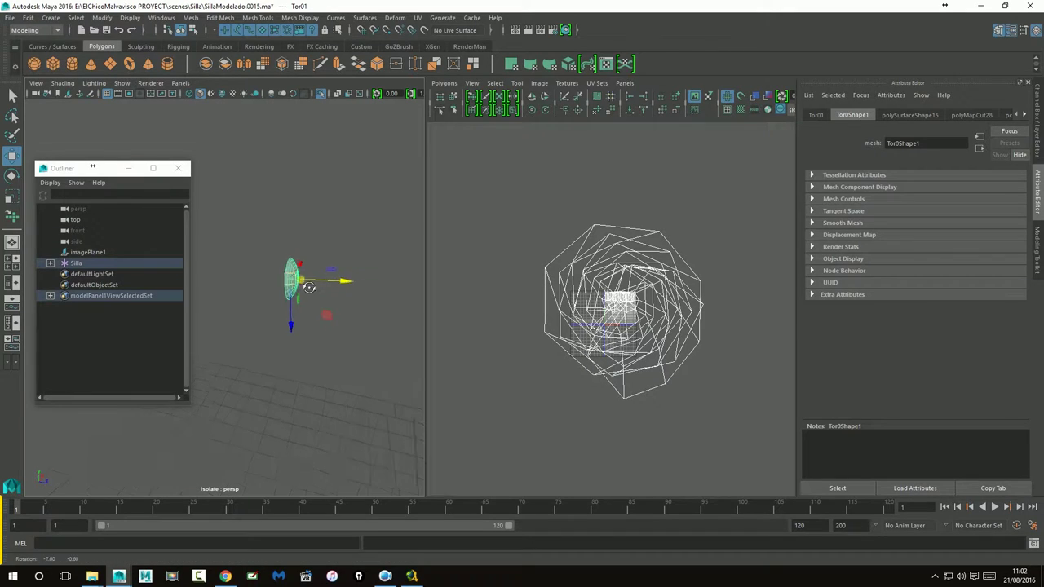
shift+right_drag(337, 229, 433, 224)
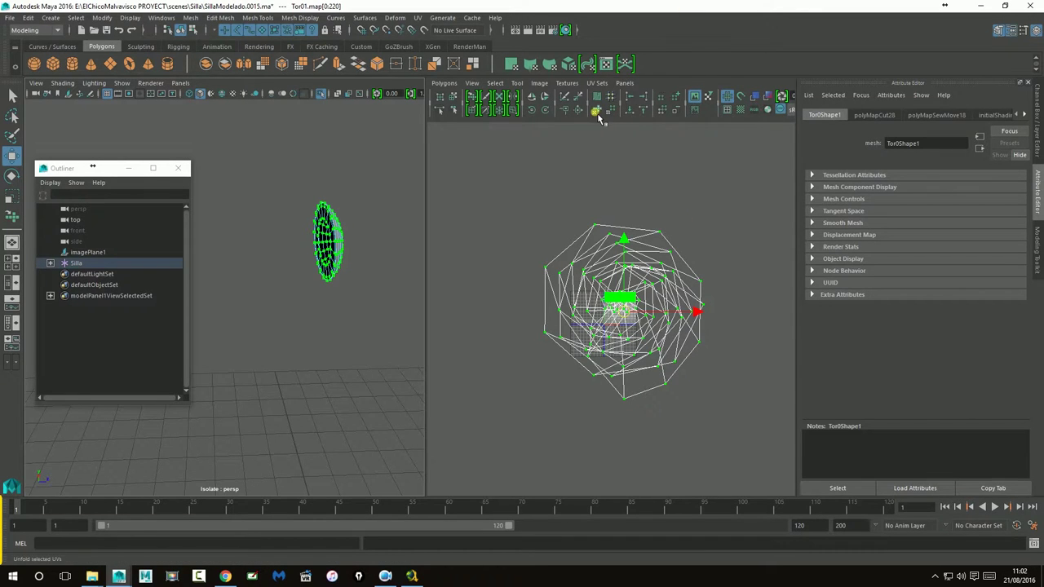
click(596, 111)
key(f)
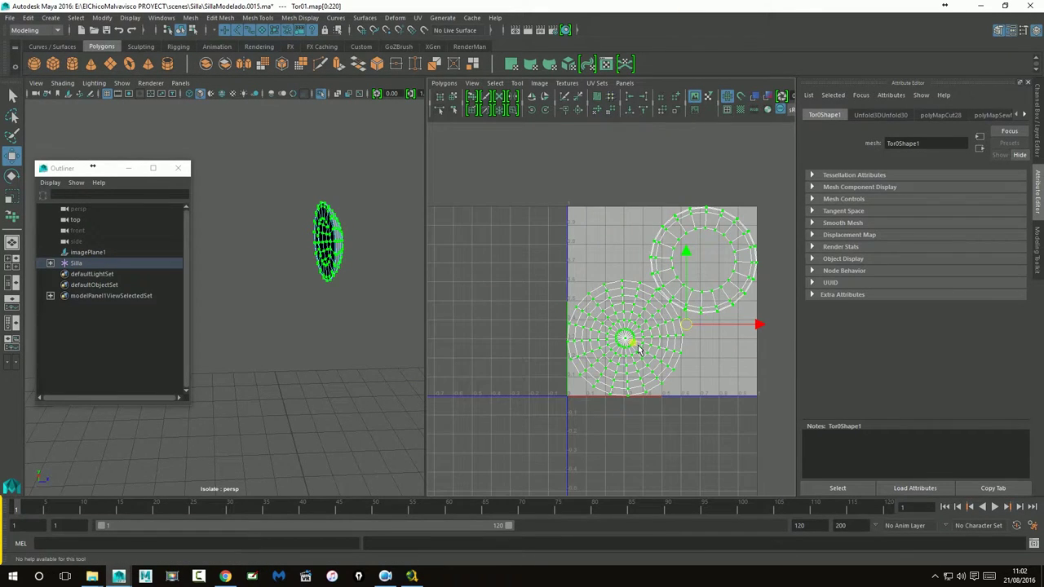
scroll(359, 250, down, 3)
- Clear the selection and turn off Isolate Select to show the whole chair
alt+middle_drag(266, 217, 291, 267)
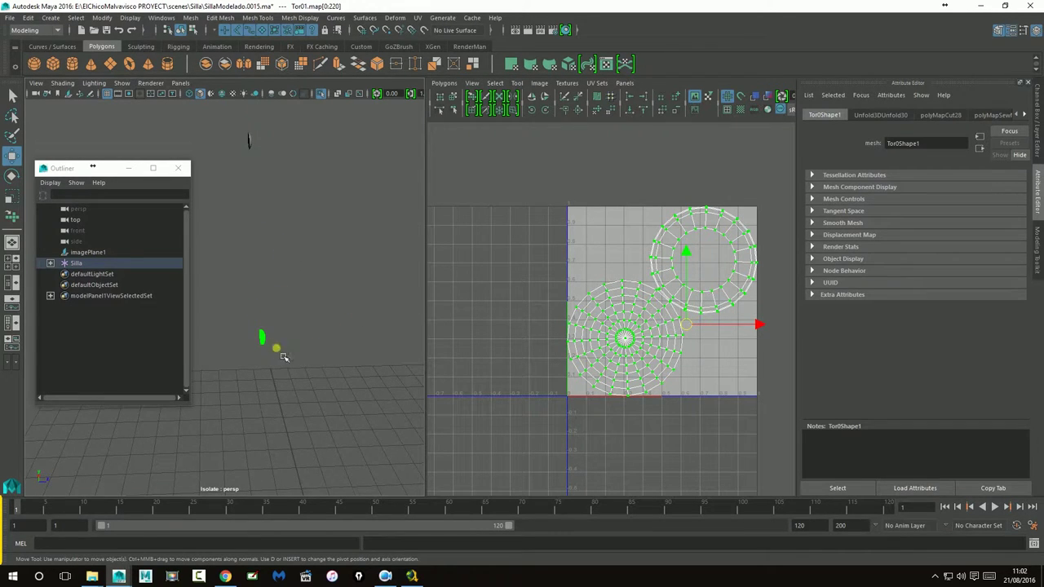
alt+middle_drag(283, 356, 319, 381)
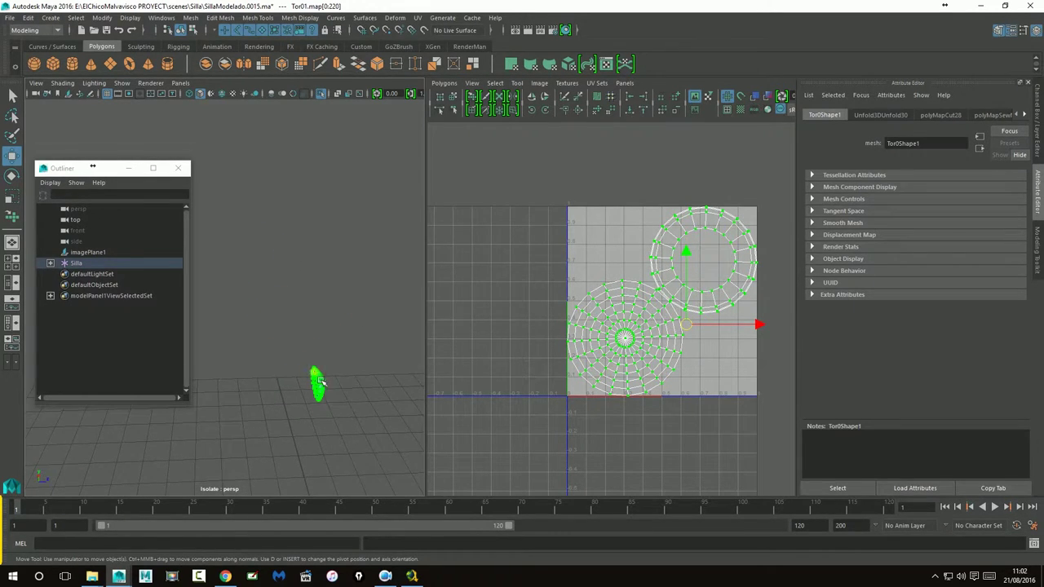
right_drag(318, 269, 376, 260)
click(361, 348)
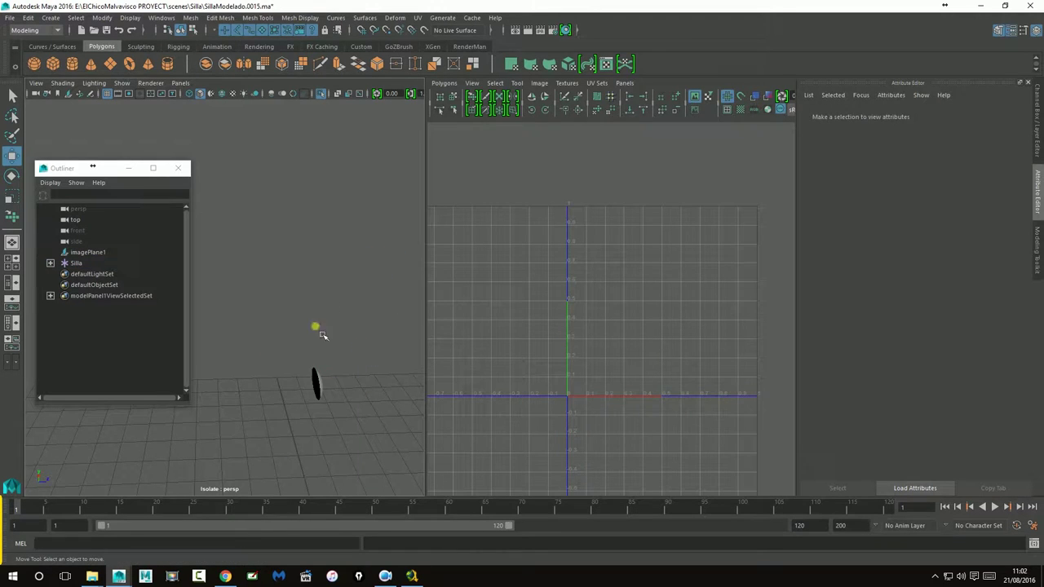
click(321, 93)
- Check the leg caps Tor08, Tor07 and Tor05, then isolate Tor06
mouse_move(356, 345)
alt+mouse_down()
mouse_move(342, 385)
mouse_move(273, 273)
alt+mouse_up()
alt+right_drag(273, 273, 607, 304)
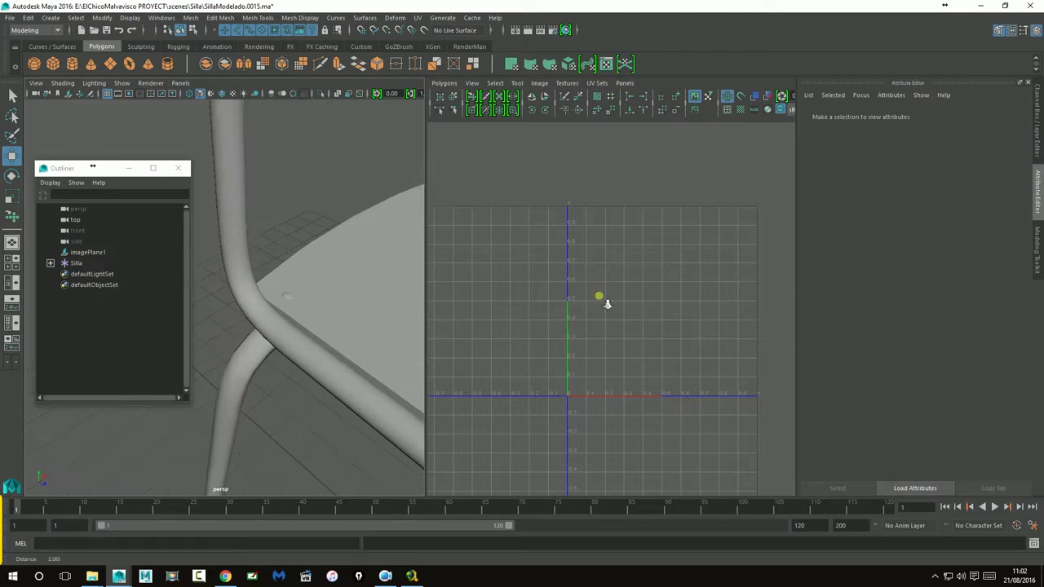
click(317, 297)
alt+drag(317, 297, 3, 434)
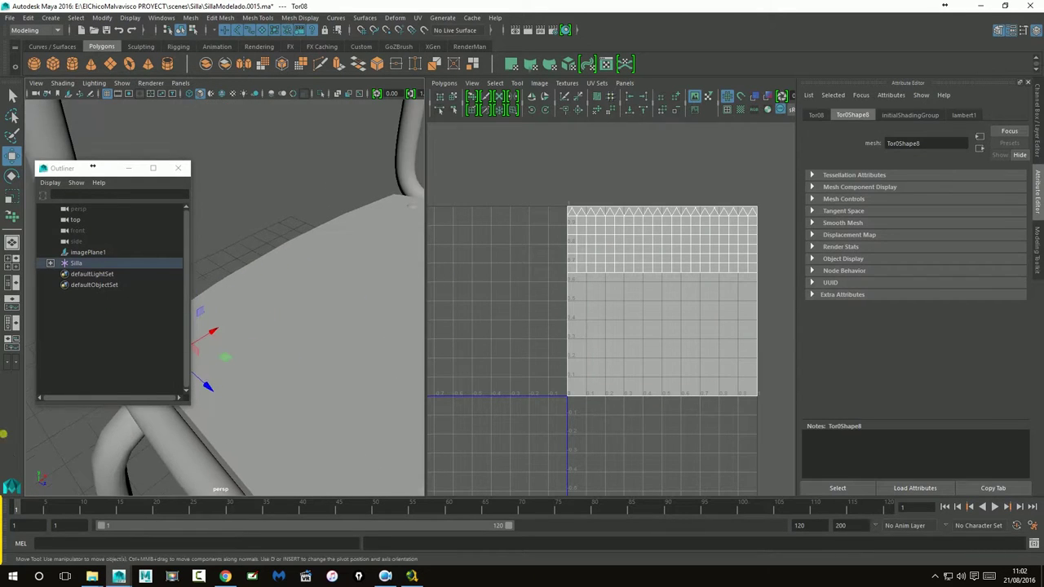
click(412, 236)
mouse_move(411, 250)
alt+mouse_down()
mouse_move(368, 334)
mouse_move(388, 435)
mouse_move(349, 263)
alt+mouse_up()
click(357, 443)
click(344, 263)
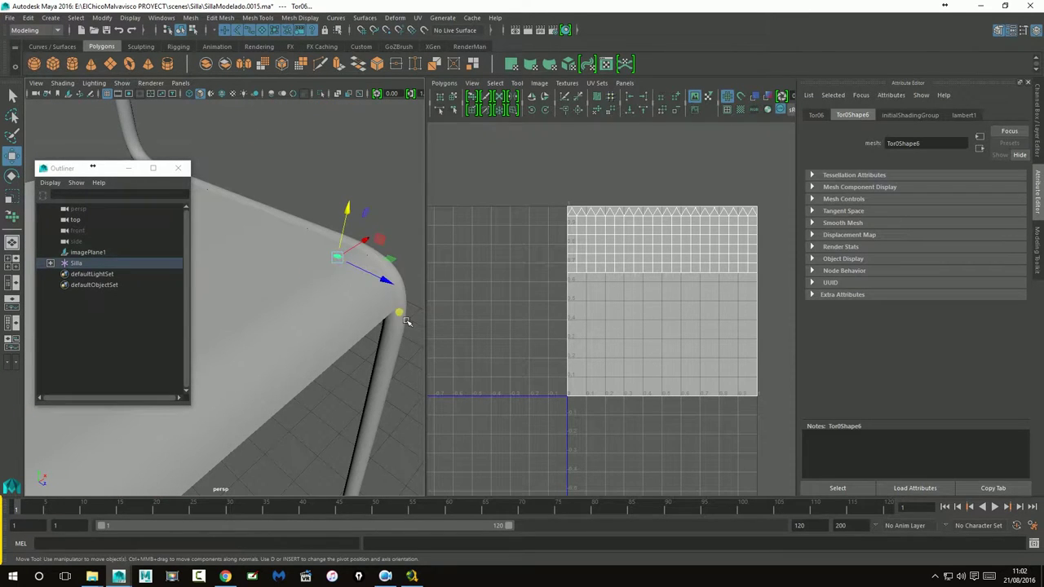
click(321, 93)
alt+drag(324, 213, 204, 269)
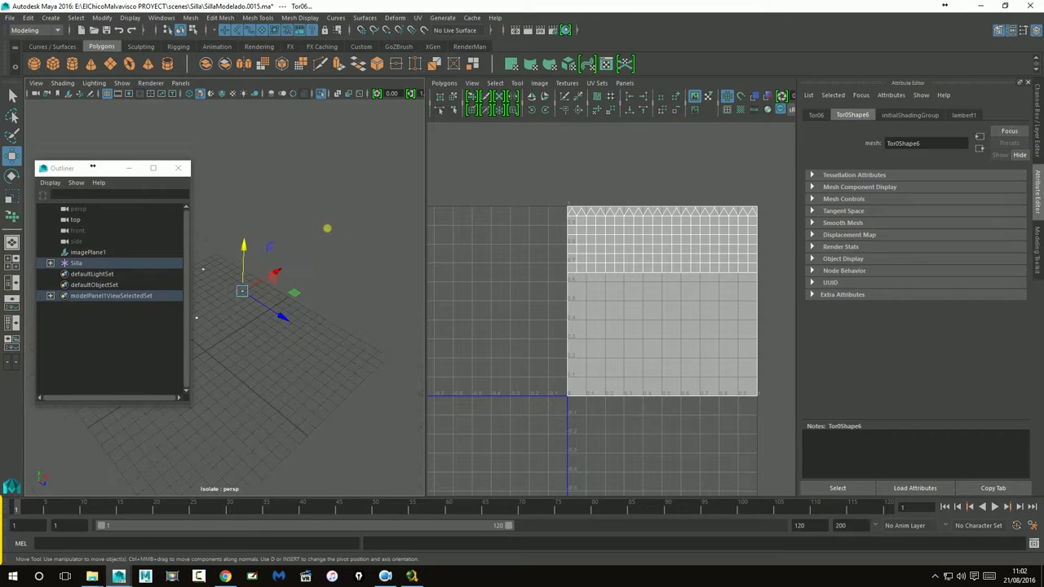
- Box-select Tor06's components and apply the UV editor tool to its UVs
right_drag(626, 252, 664, 240)
drag(525, 163, 758, 439)
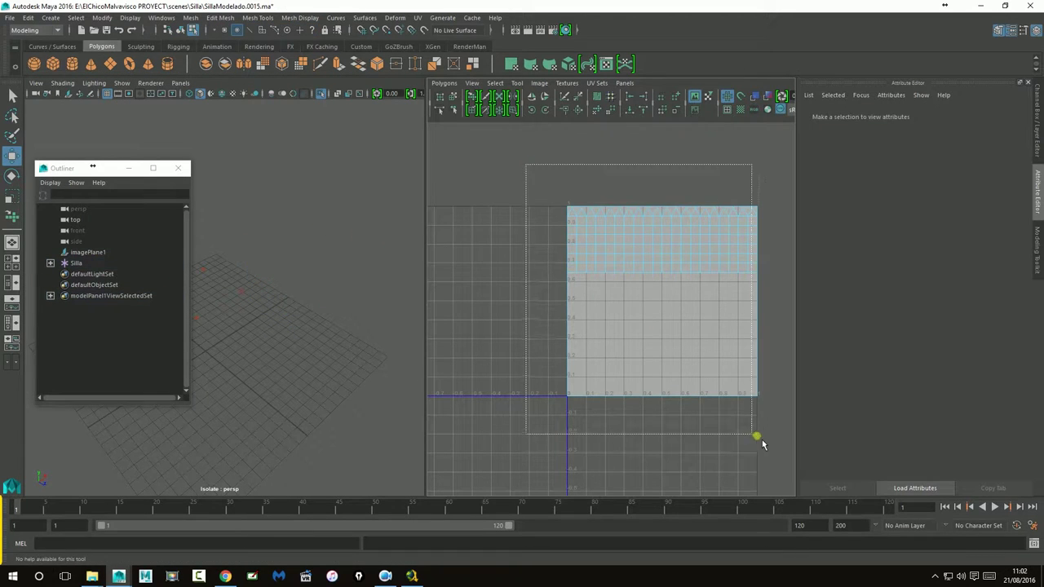
click(578, 119)
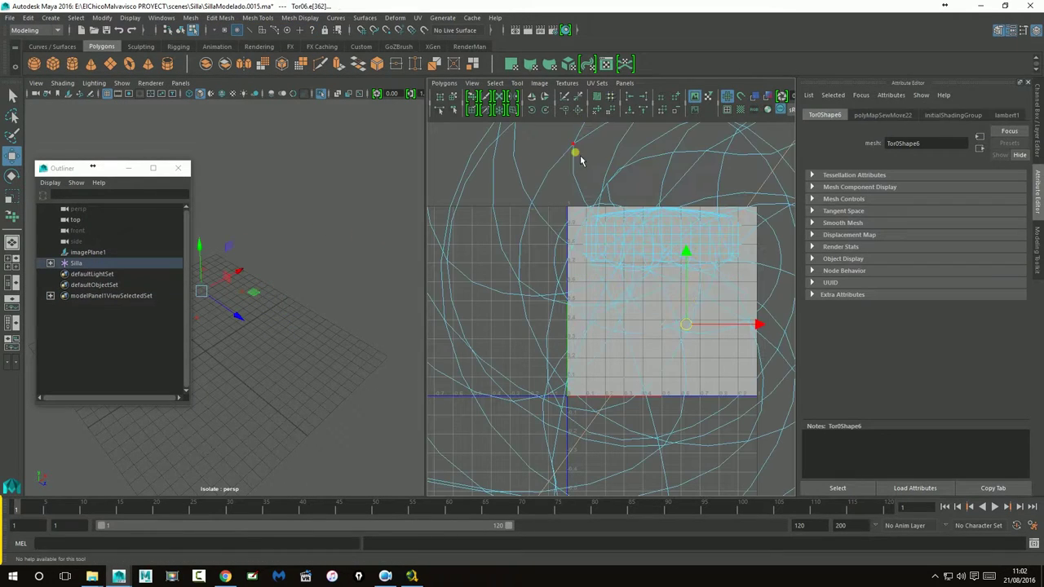
alt+middle_drag(310, 267, 425, 268)
- Switch to edge mode and pick edge loops on the dome and an edge on Tor07
right_drag(255, 275, 280, 275)
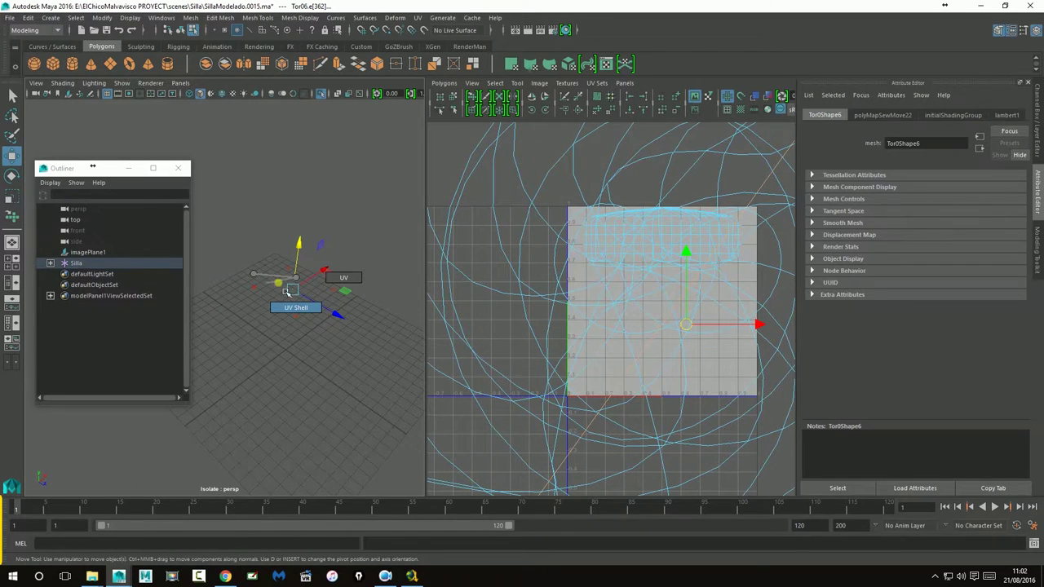
right_drag(265, 283, 259, 278)
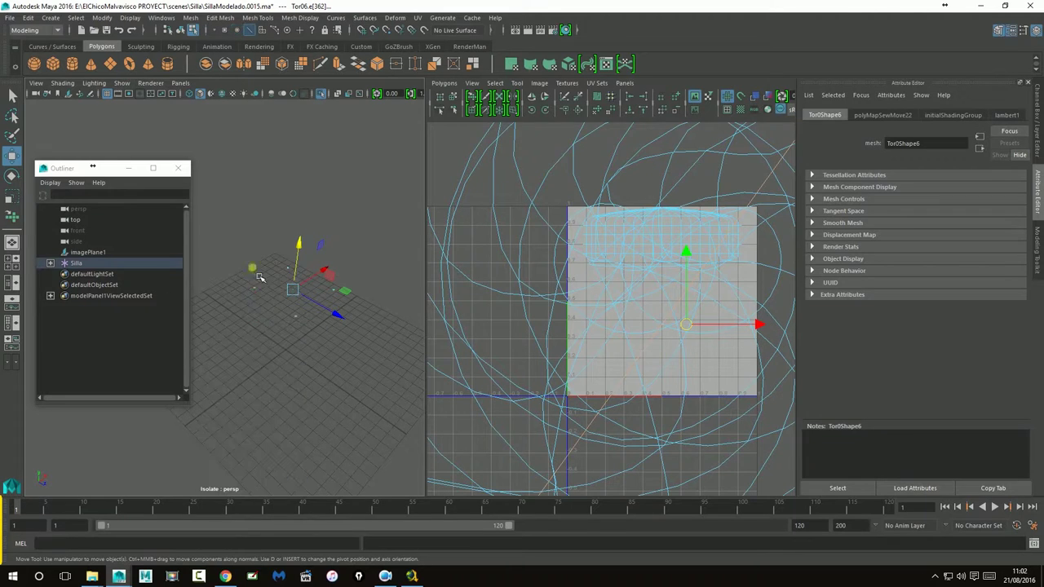
click(273, 313)
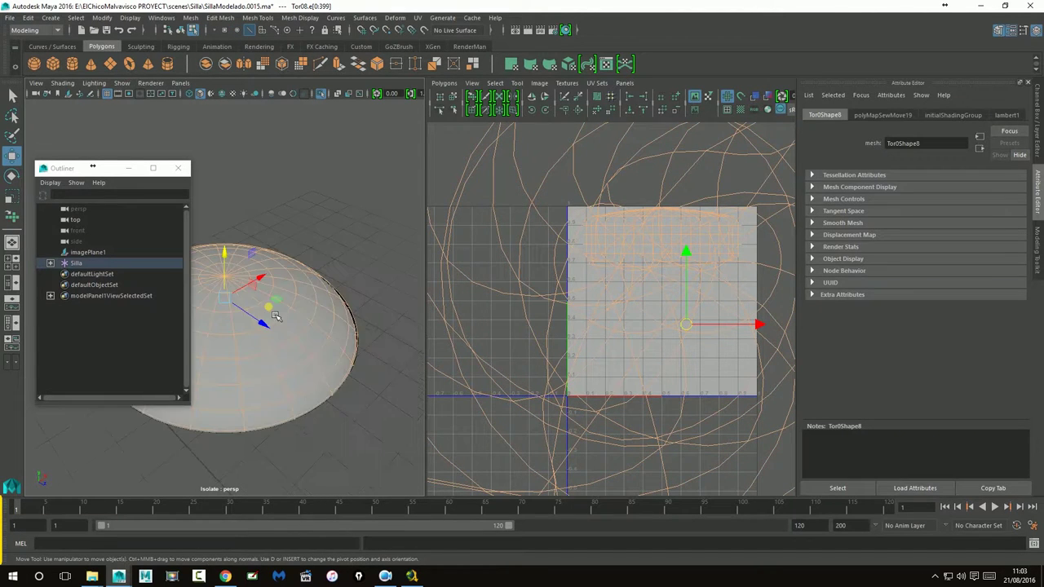
alt+drag(287, 318, 361, 288)
double_click(363, 290)
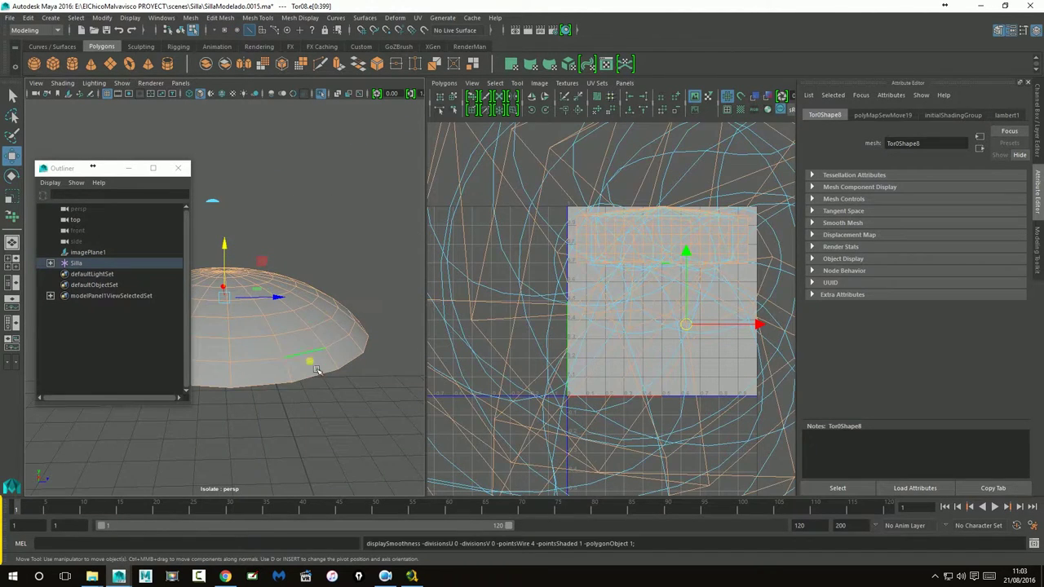
click(318, 381)
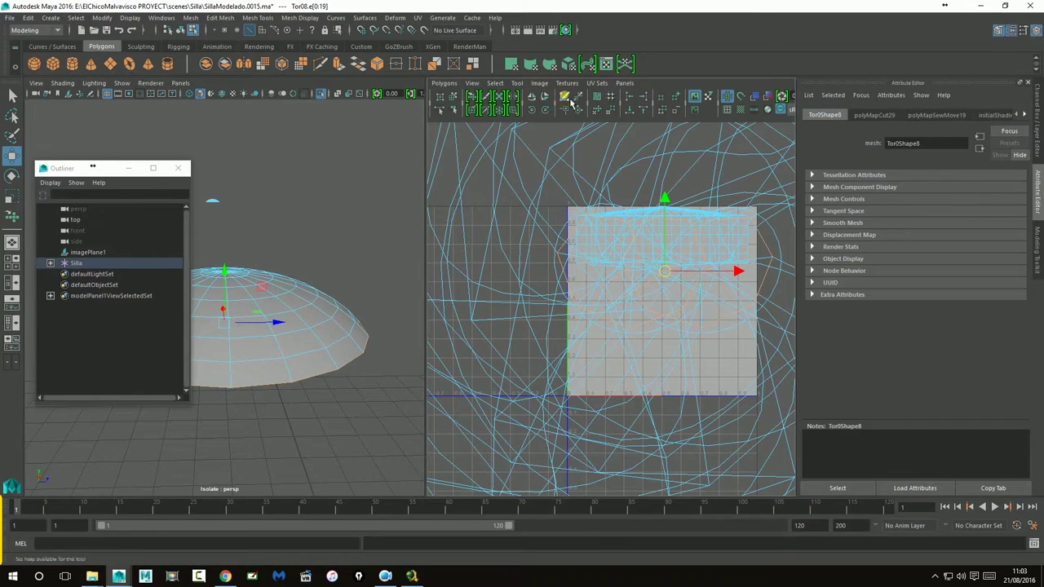
mouse_move(285, 314)
alt+right_down()
mouse_move(939, 381)
mouse_move(215, 279)
alt+right_up()
click(253, 283)
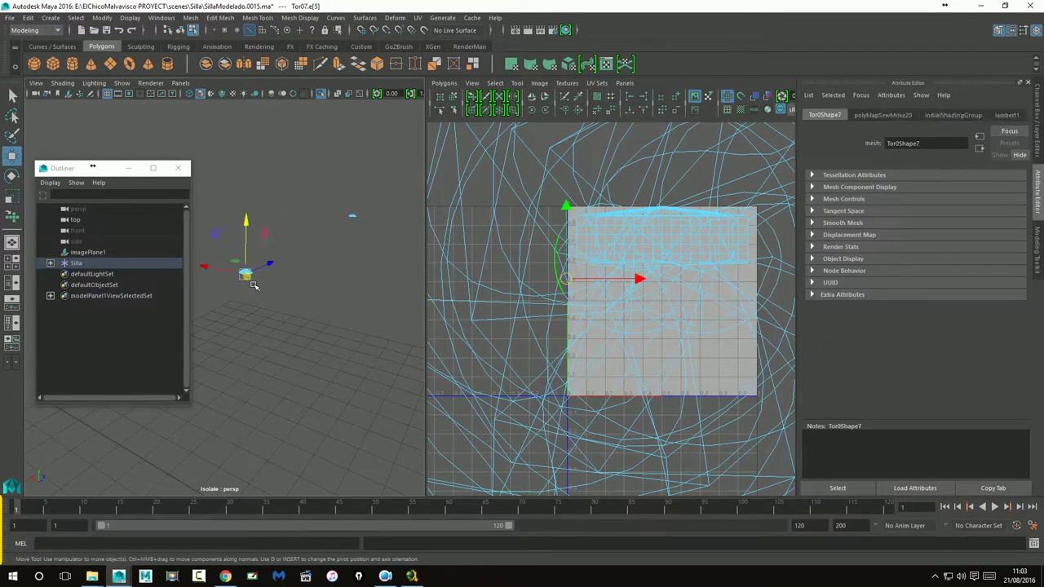
key(f)
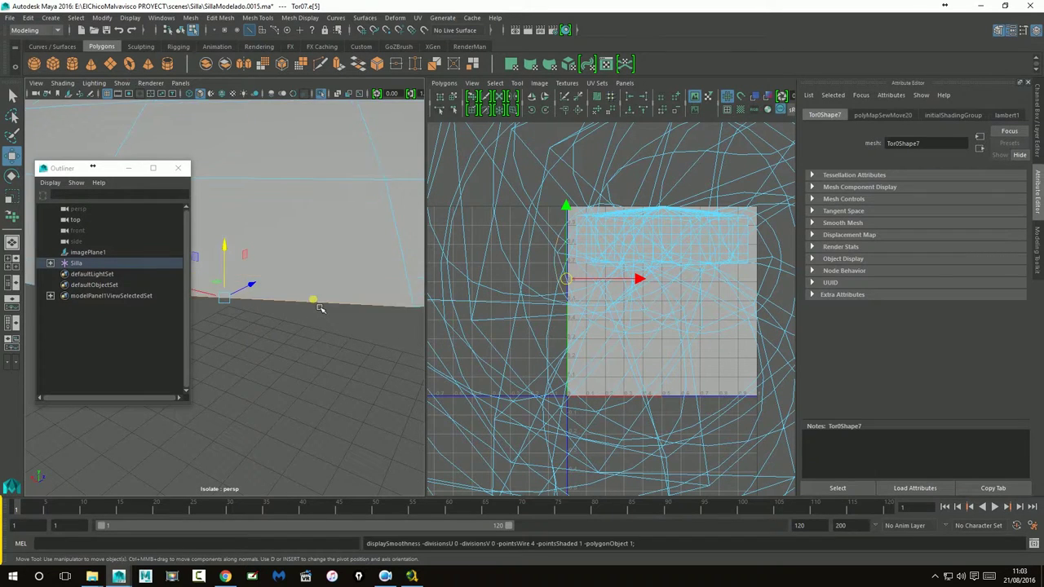
scroll(318, 308, down, 3)
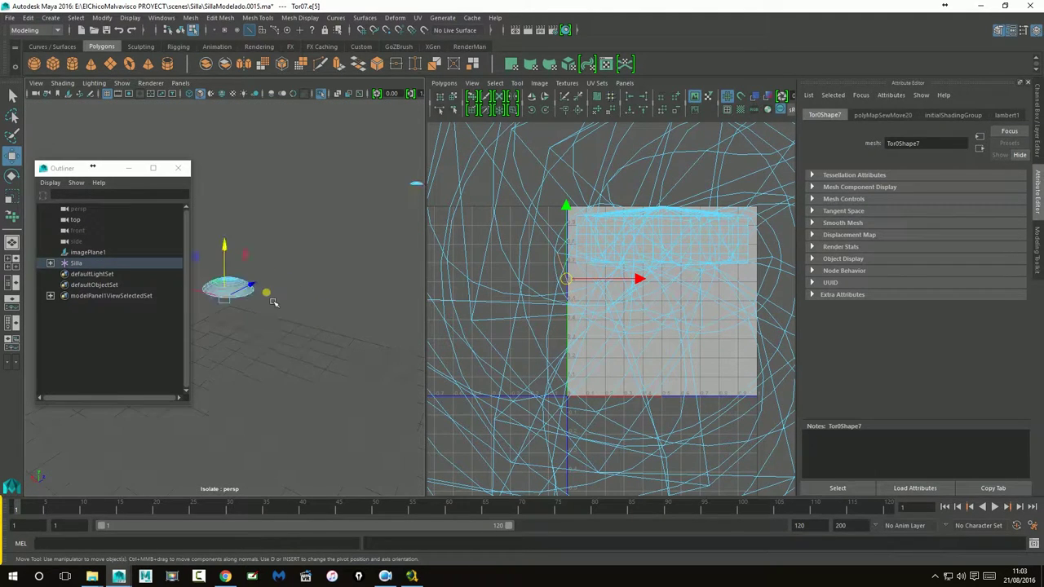
scroll(270, 303, up, 3)
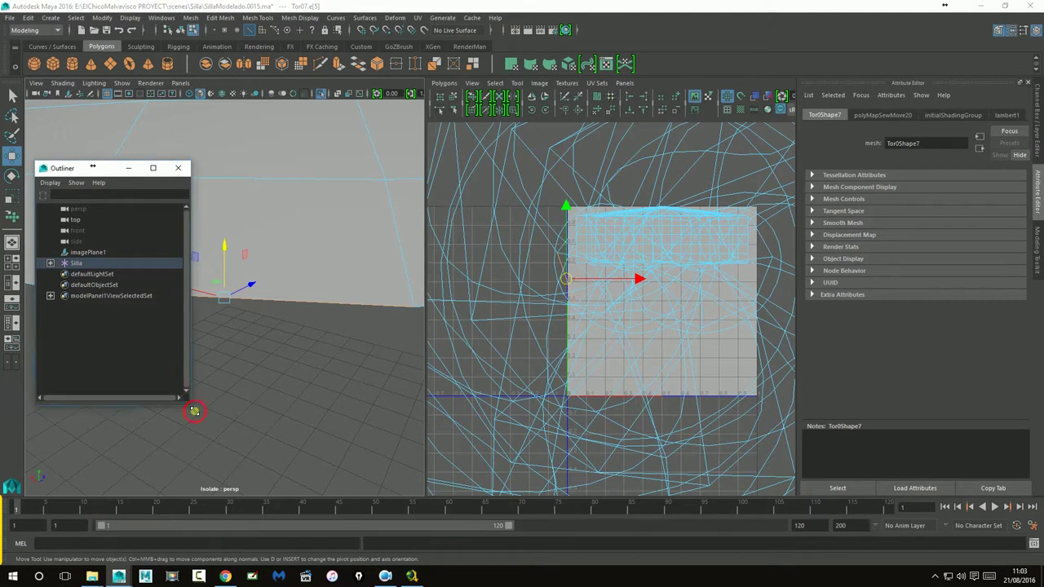
- Minimize the scene hierarchy window and cut the UVs along the selected edge loop
drag(191, 404, 166, 309)
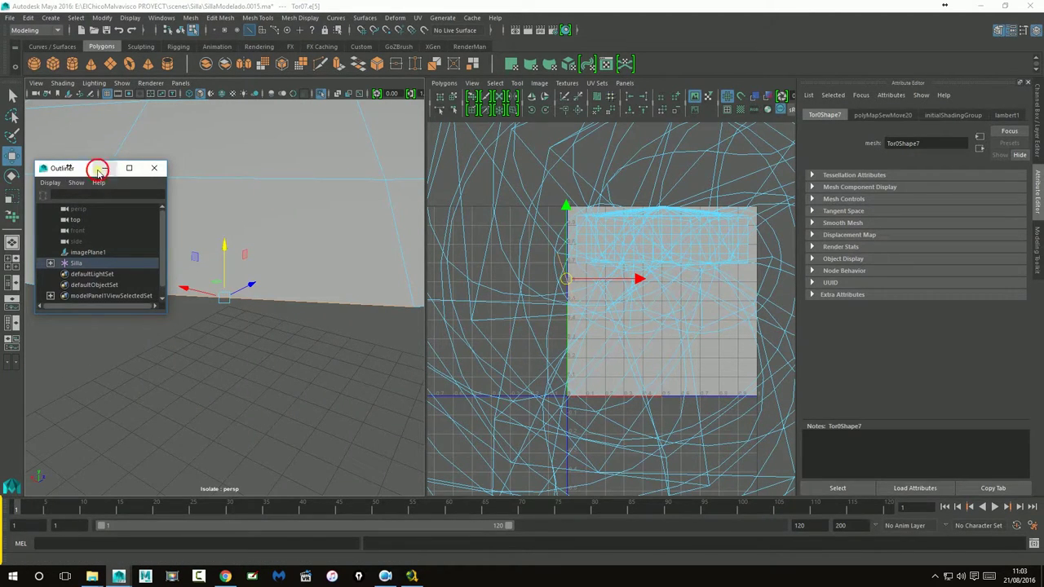
click(104, 168)
scroll(264, 263, up, 2)
scroll(281, 254, up, 2)
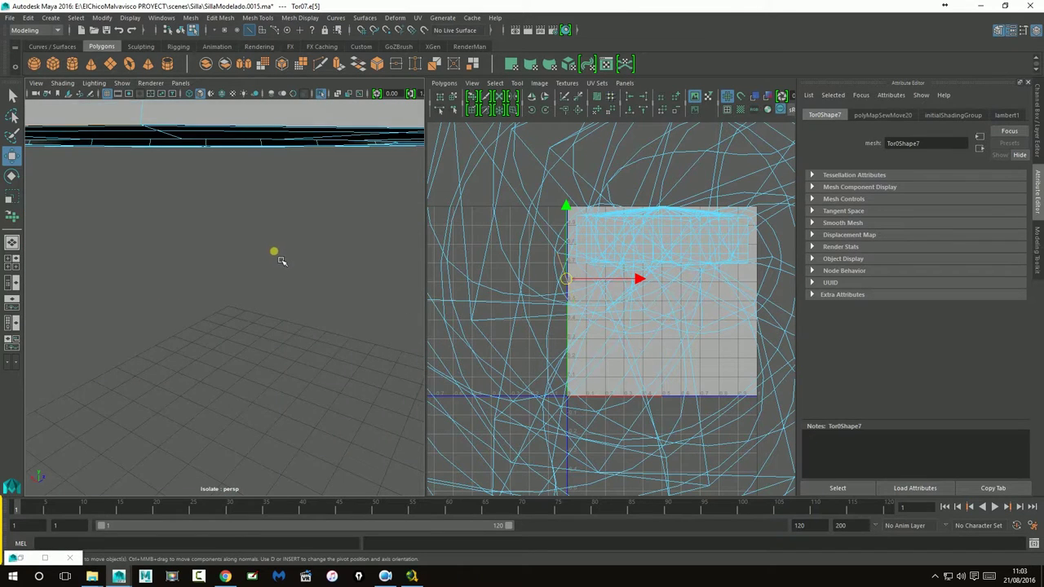
scroll(280, 260, down, 2)
key(ctrl+z)
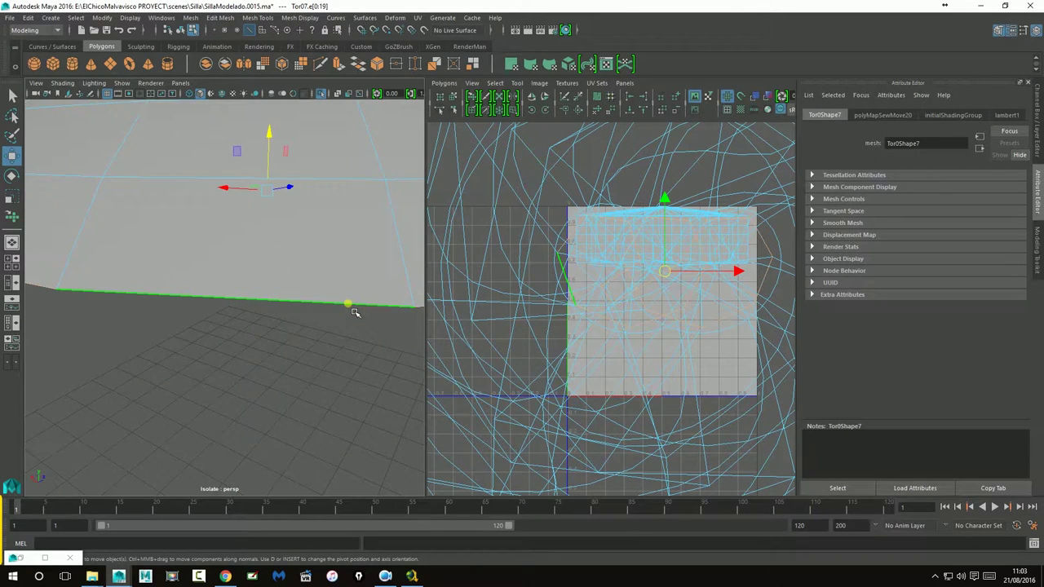
scroll(326, 294, down, 5)
mouse_move(333, 264)
alt+mouse_down()
mouse_move(364, 252)
mouse_move(380, 209)
alt+mouse_up()
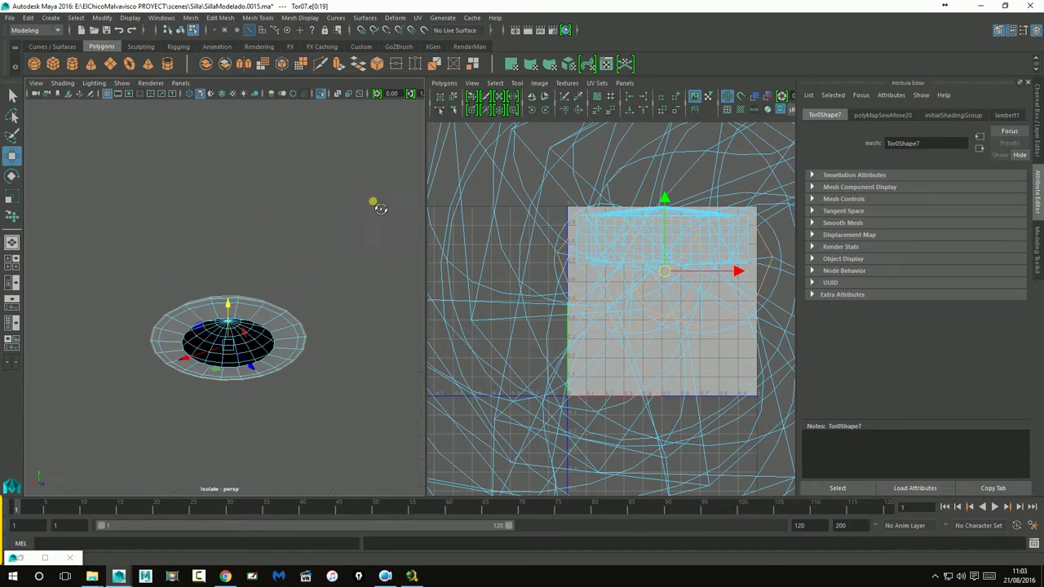
click(564, 102)
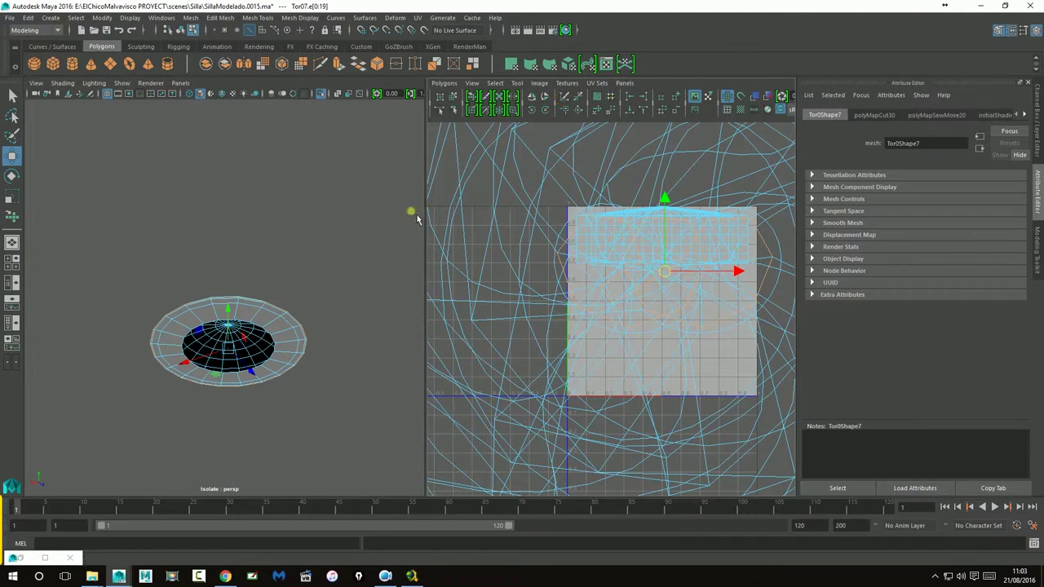
- Select the Tor06 cap and its bottom edge loop
scroll(332, 319, down, 3)
alt+middle_drag(331, 319, 149, 303)
alt+right_drag(294, 343, 45, 372)
alt+drag(45, 371, 125, 364)
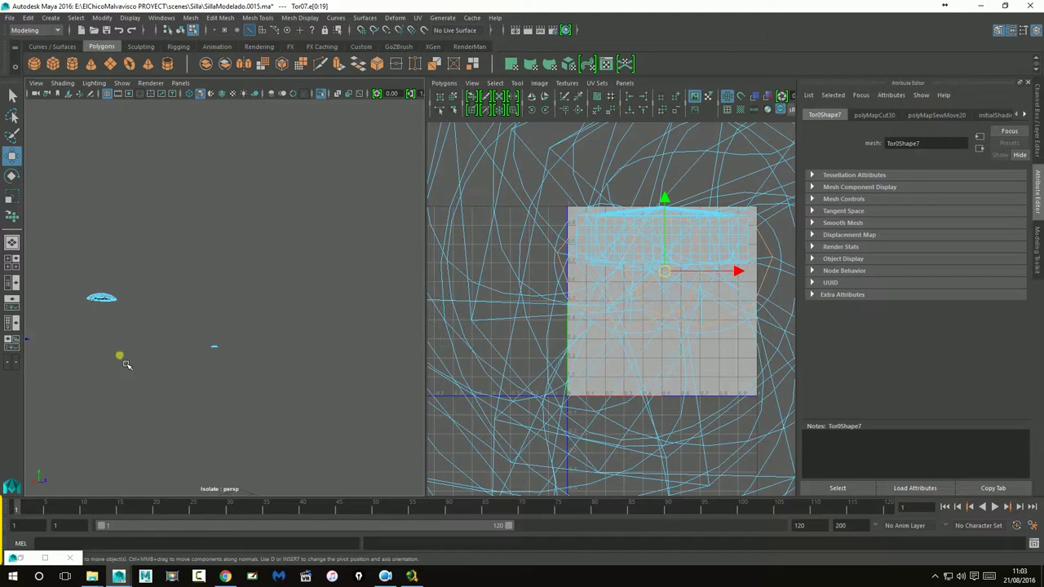
click(115, 304)
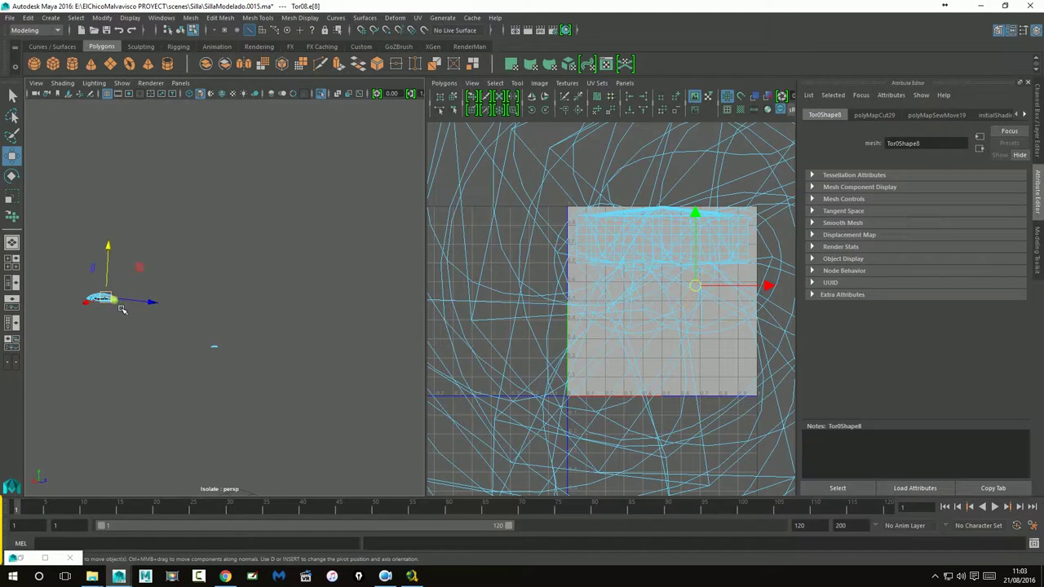
click(219, 355)
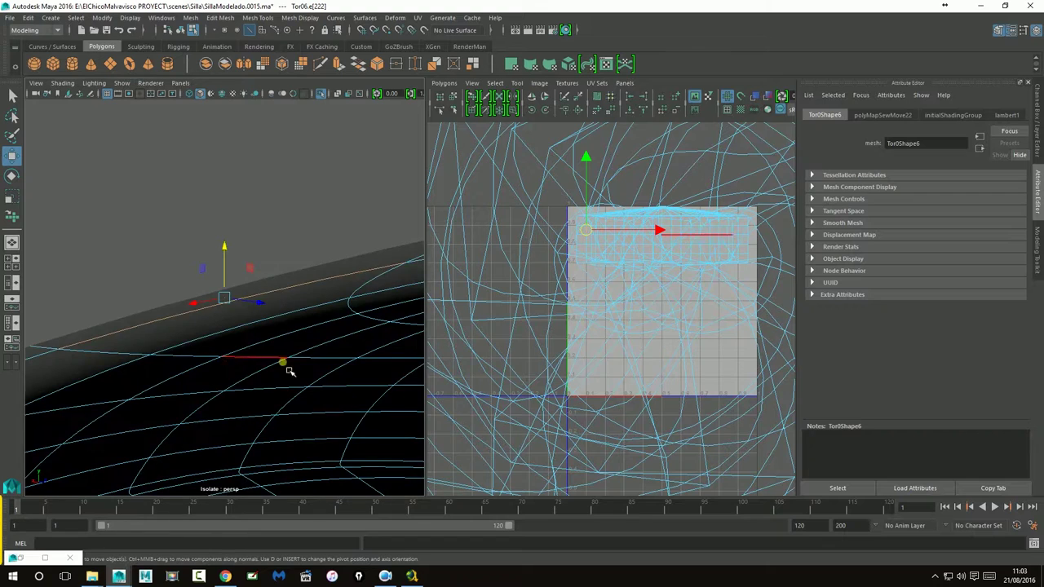
alt+right_drag(176, 383, 272, 386)
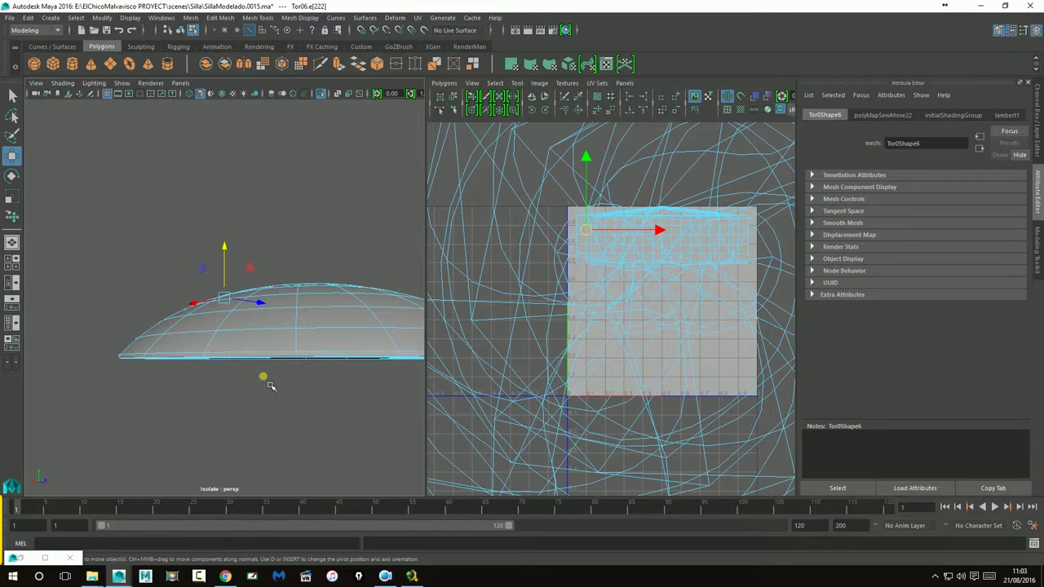
double_click(263, 357)
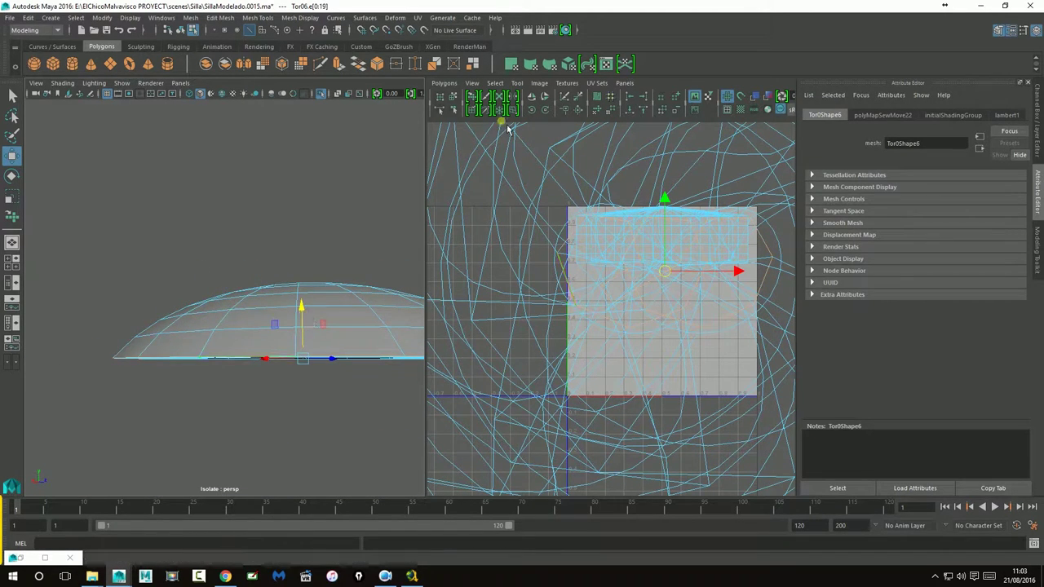
scroll(350, 294, down, 5)
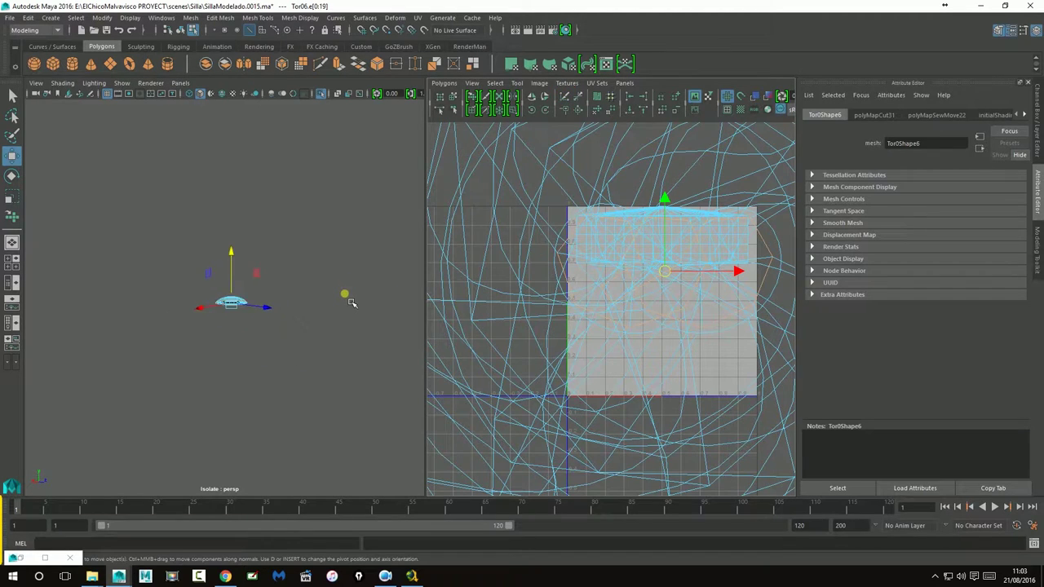
mouse_move(345, 303)
alt+mouse_down()
mouse_move(345, 326)
mouse_move(350, 315)
mouse_move(316, 360)
alt+mouse_up()
- Cut the Tor05 cap's UVs along its bottom edge loop
click(340, 363)
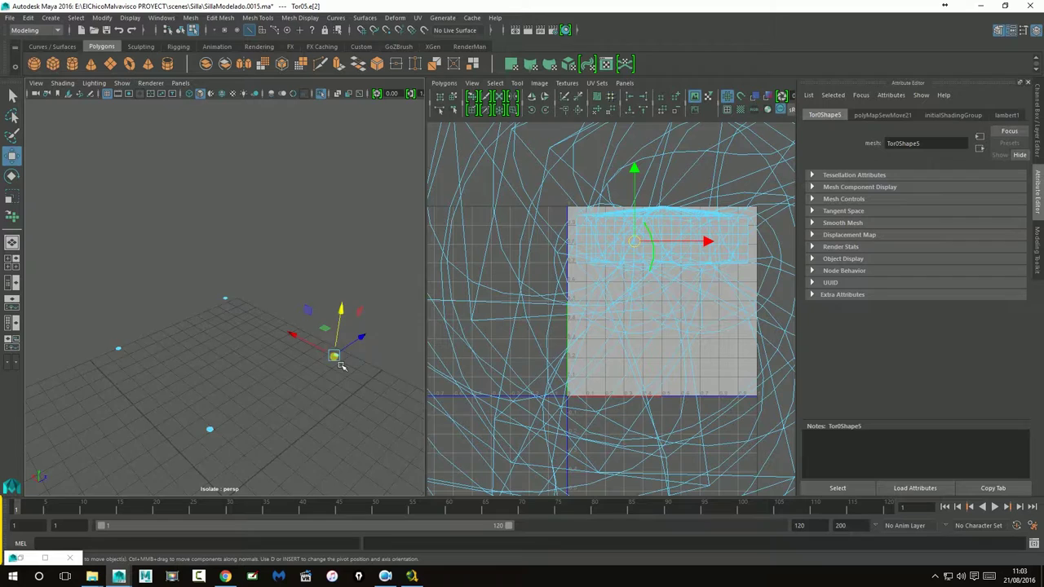
key(f)
key(1)
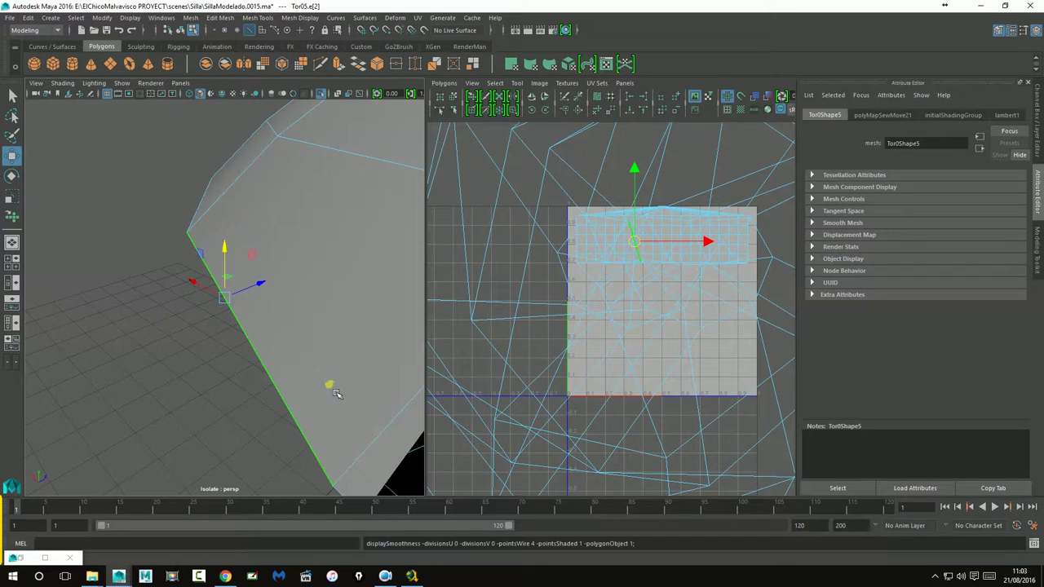
double_click(302, 426)
key(f)
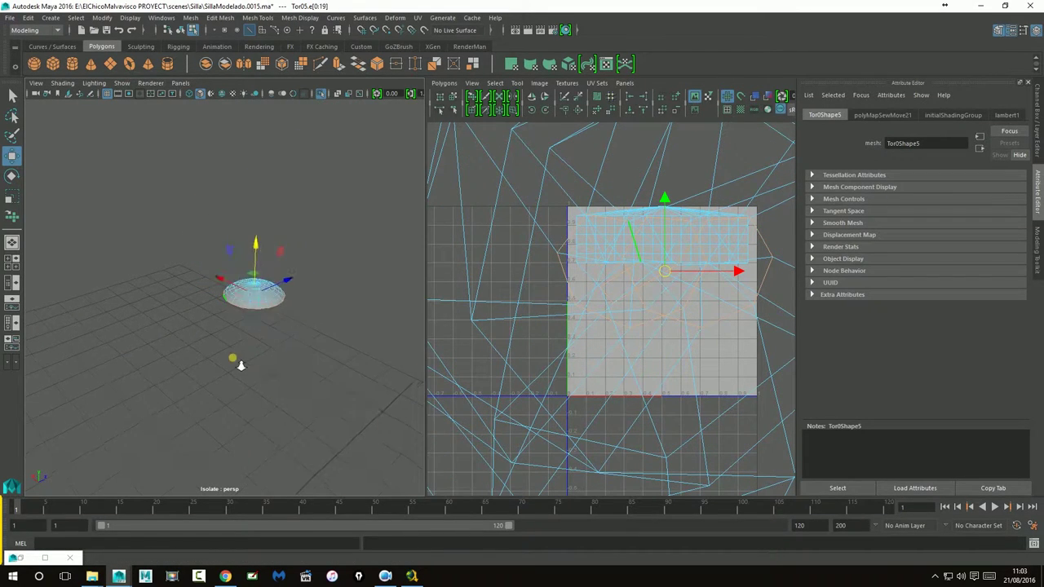
alt+drag(297, 343, 302, 373)
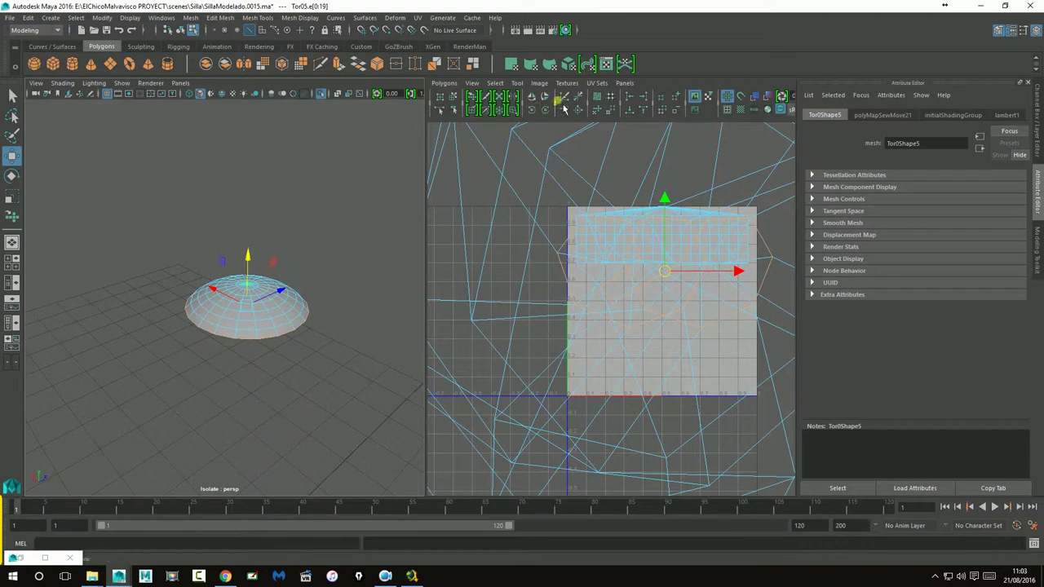
click(564, 97)
- Switch the dome to UV mode and marquee-select all its UVs
scroll(311, 300, down, 3)
right_drag(237, 317, 275, 299)
scroll(314, 297, down, 2)
scroll(601, 232, down, 3)
scroll(555, 220, down, 2)
drag(513, 210, 729, 465)
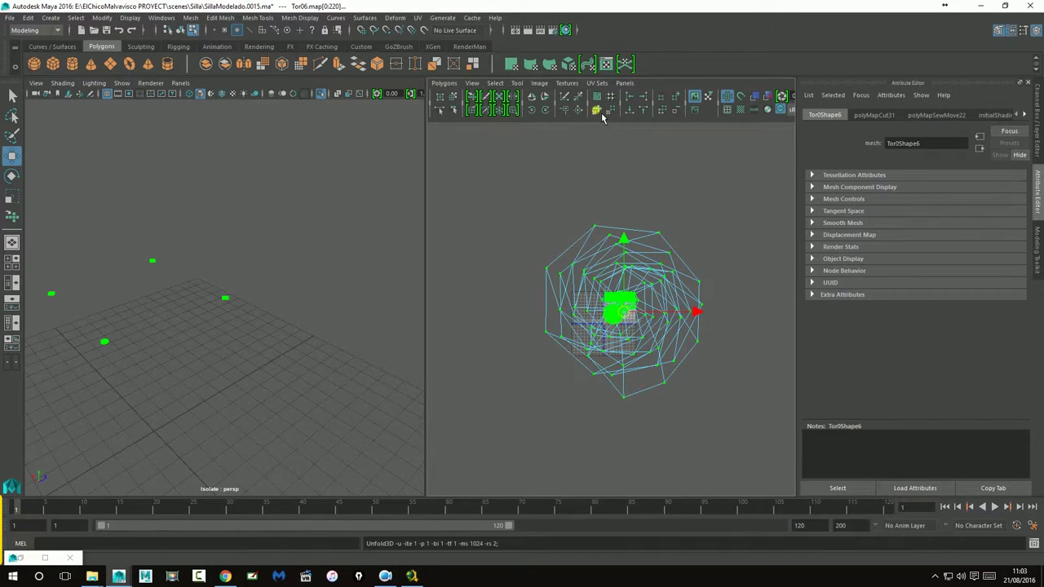
- In UV Shell mode, select the Tor05 and Tor06 cap shells and unfold them
click(235, 316)
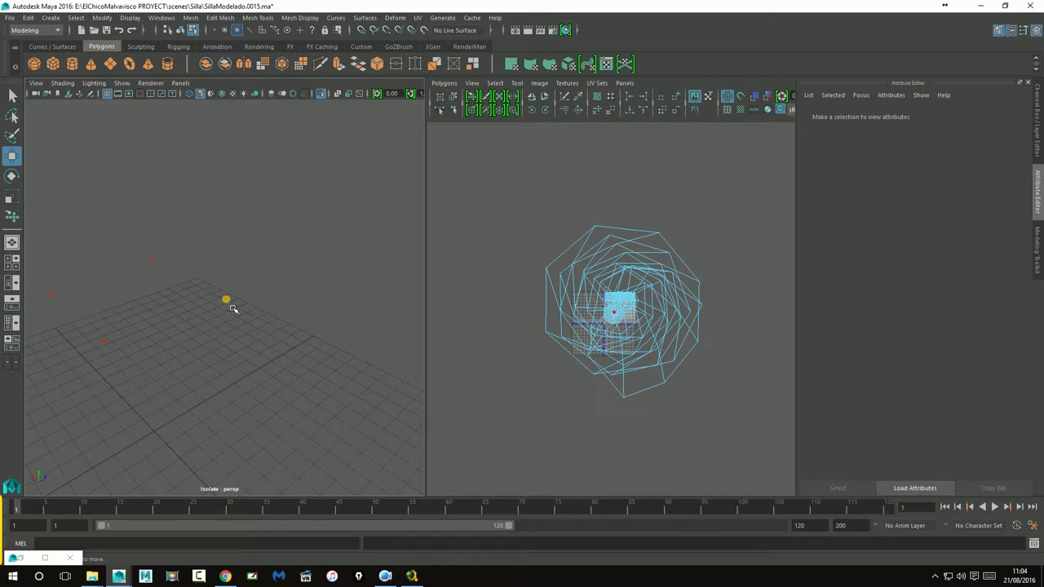
right_click(231, 306)
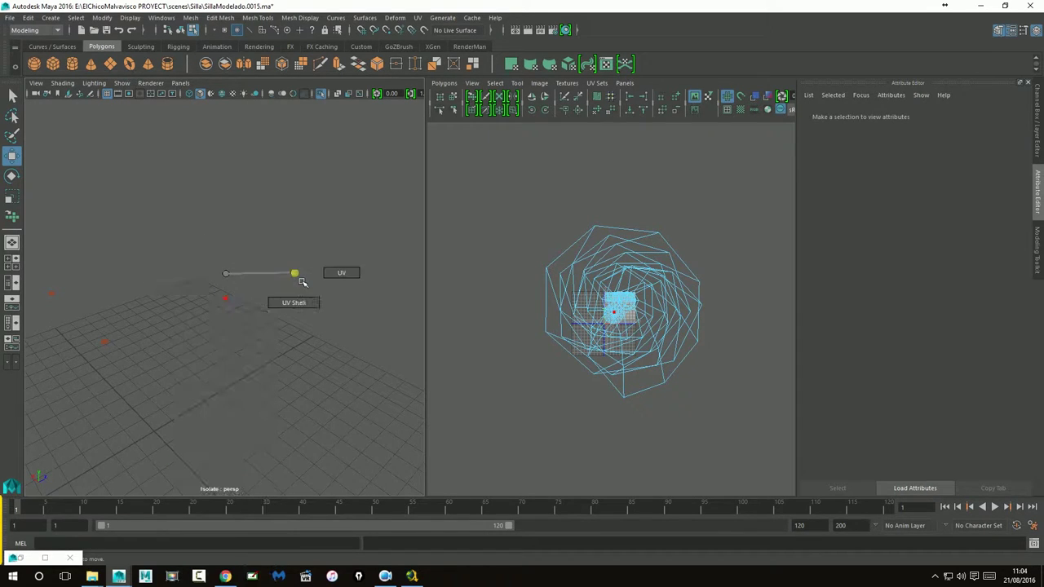
right_drag(241, 305, 348, 270)
drag(275, 361, 218, 287)
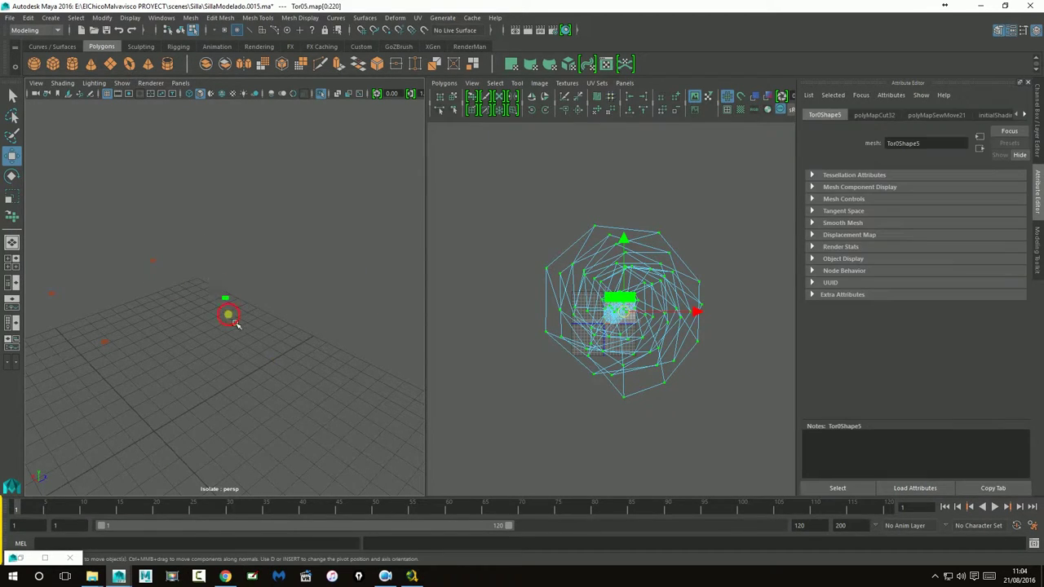
drag(144, 248, 171, 291)
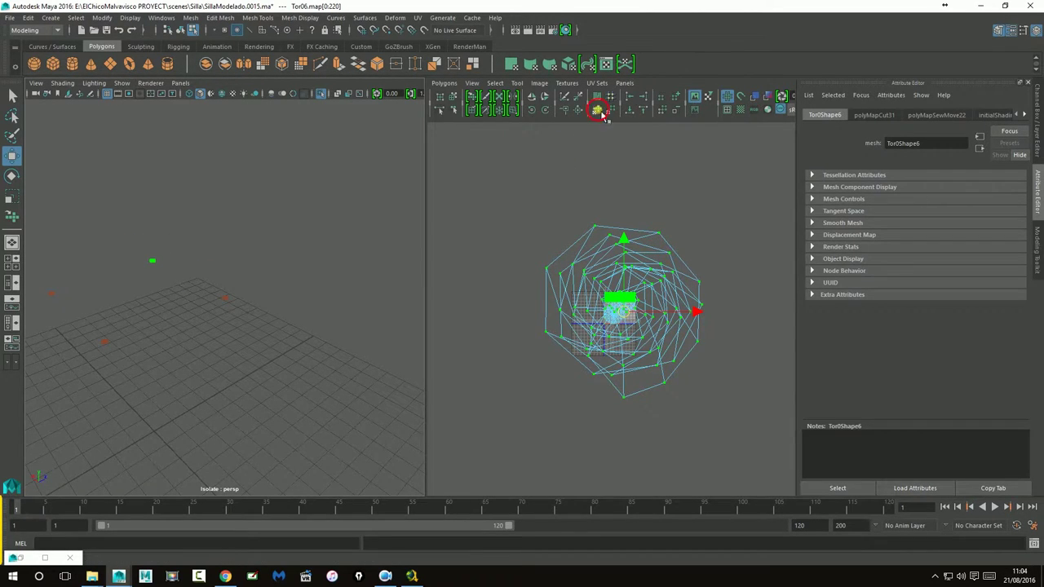
click(596, 110)
- Unfold the Tor07 and Tor08 cap UVs into round shells in the 0–1 square
alt+drag(282, 269, 366, 257)
drag(168, 261, 104, 315)
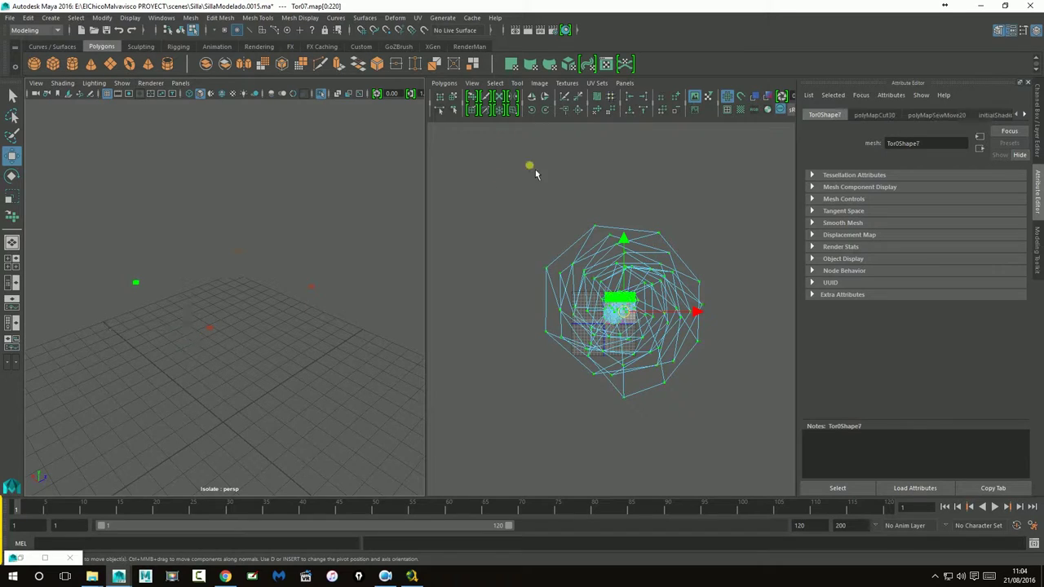
click(598, 110)
drag(170, 310, 274, 378)
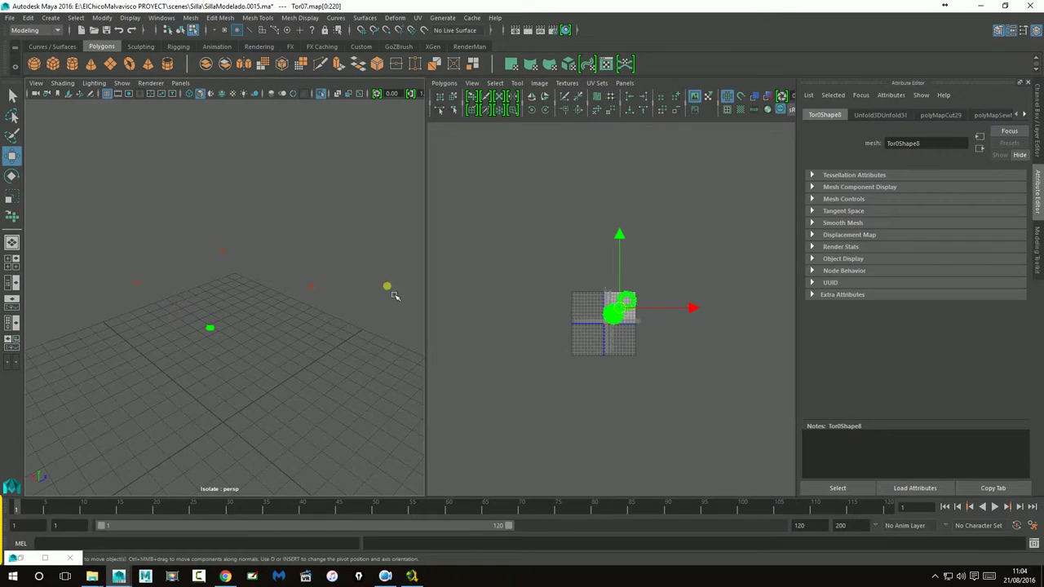
click(598, 110)
alt+right_drag(639, 349, 448, 285)
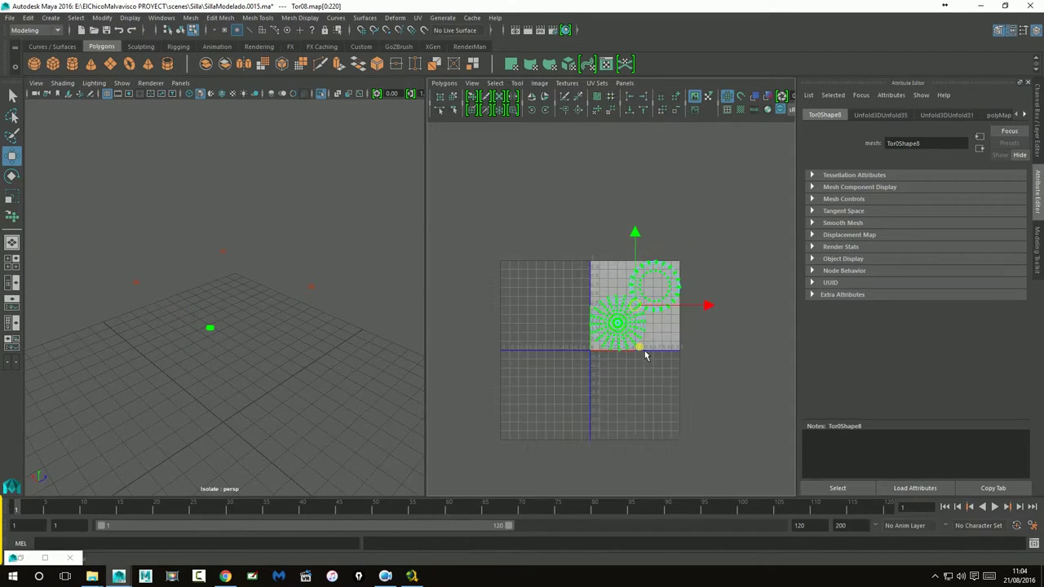
- Exit Isolate Select to show the whole chair and increment-save as SillaModelado.0016.ma
right_drag(249, 324, 291, 260)
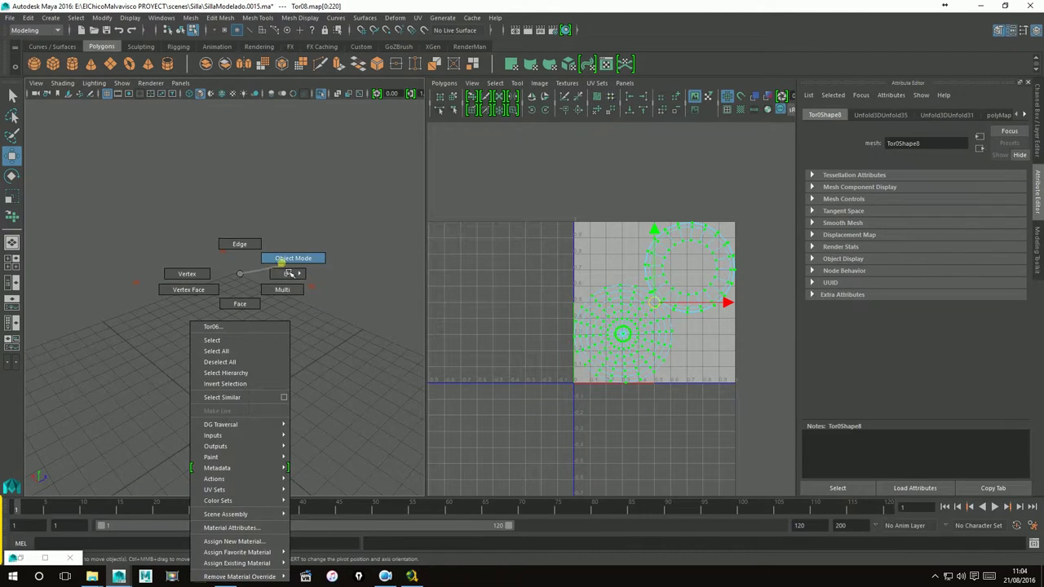
click(322, 93)
key(f)
mouse_move(300, 313)
alt+mouse_down()
mouse_move(184, 316)
mouse_move(81, 300)
alt+mouse_up()
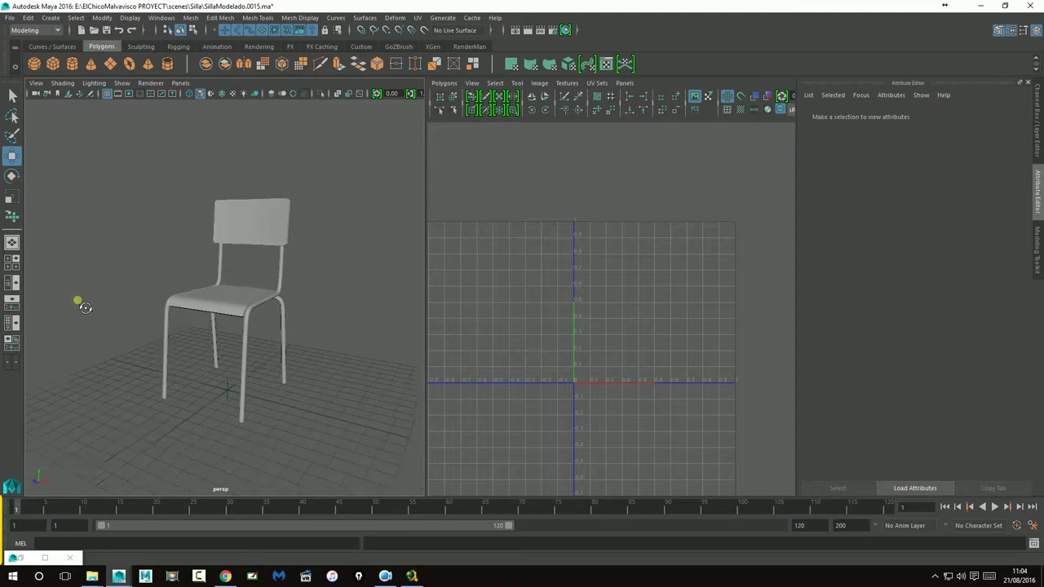
click(9, 17)
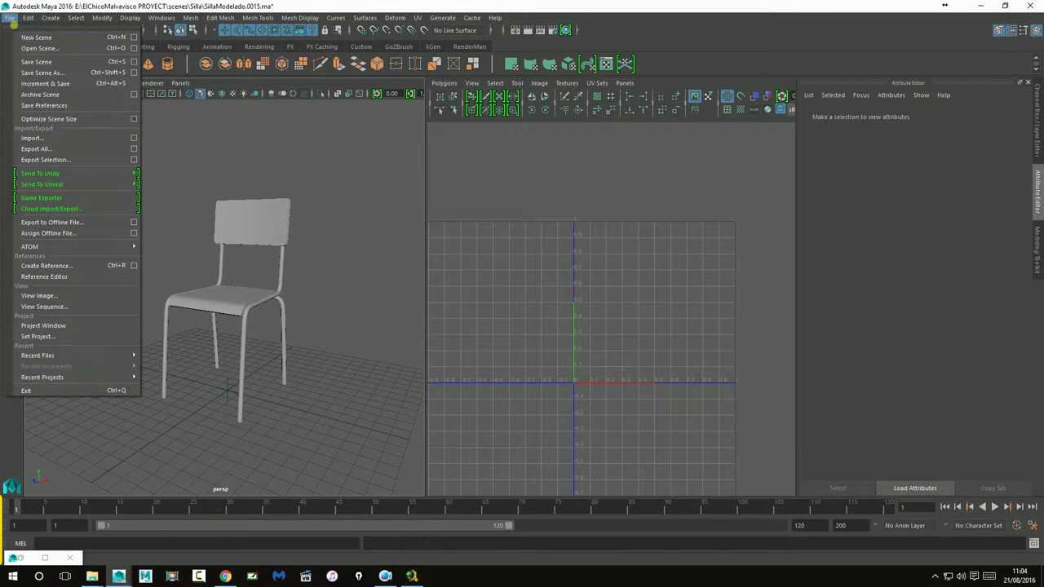
click(32, 74)
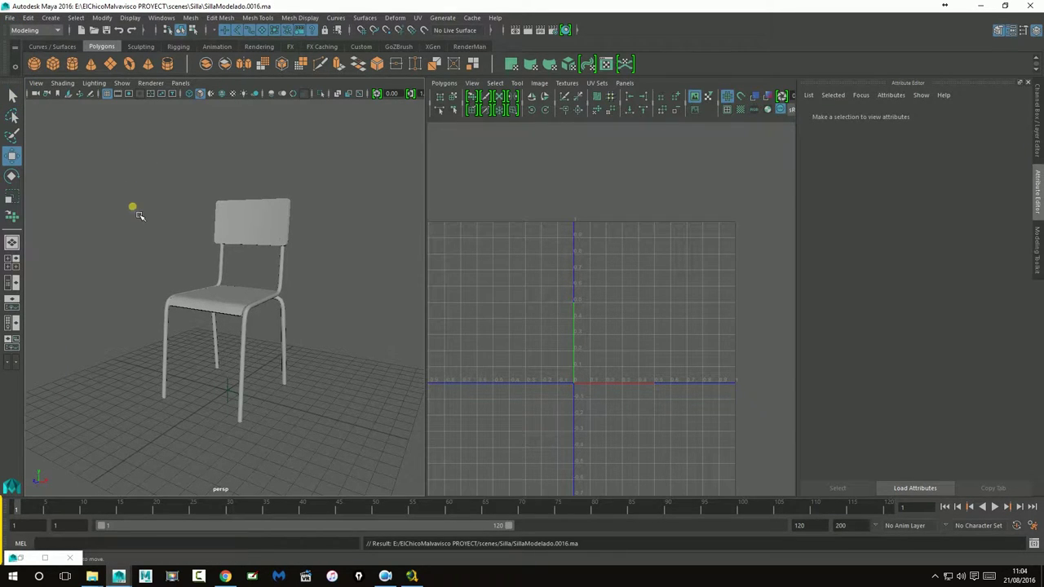
- Select the whole chair, enlarge the 0–1 UV square, and set UV selection to Shell
drag(137, 163, 341, 478)
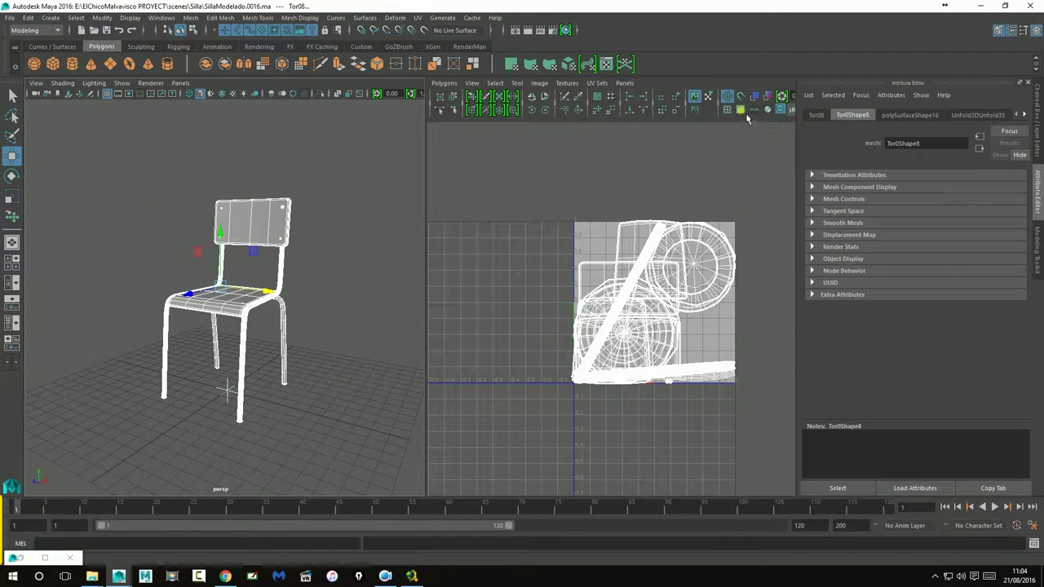
click(356, 304)
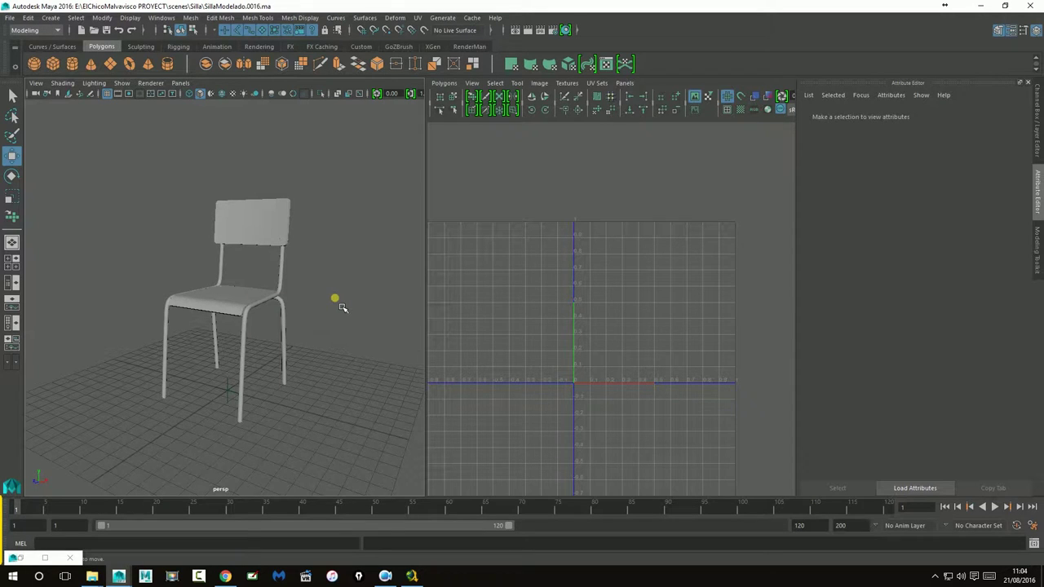
drag(140, 171, 345, 461)
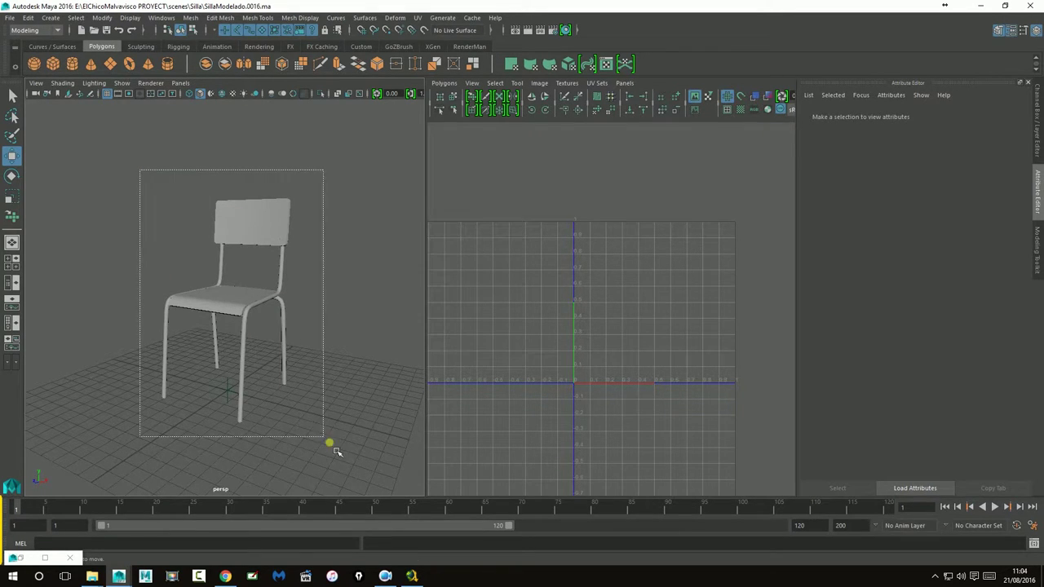
scroll(600, 361, up, 3)
scroll(655, 331, up, 2)
scroll(644, 291, down, 3)
alt+middle_drag(709, 296, 625, 325)
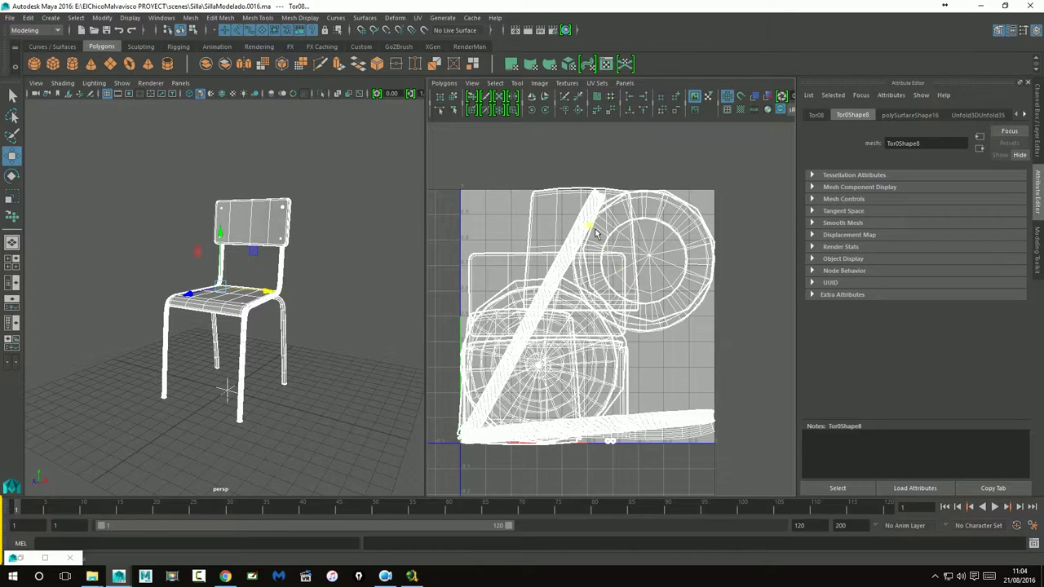
right_drag(563, 201, 536, 193)
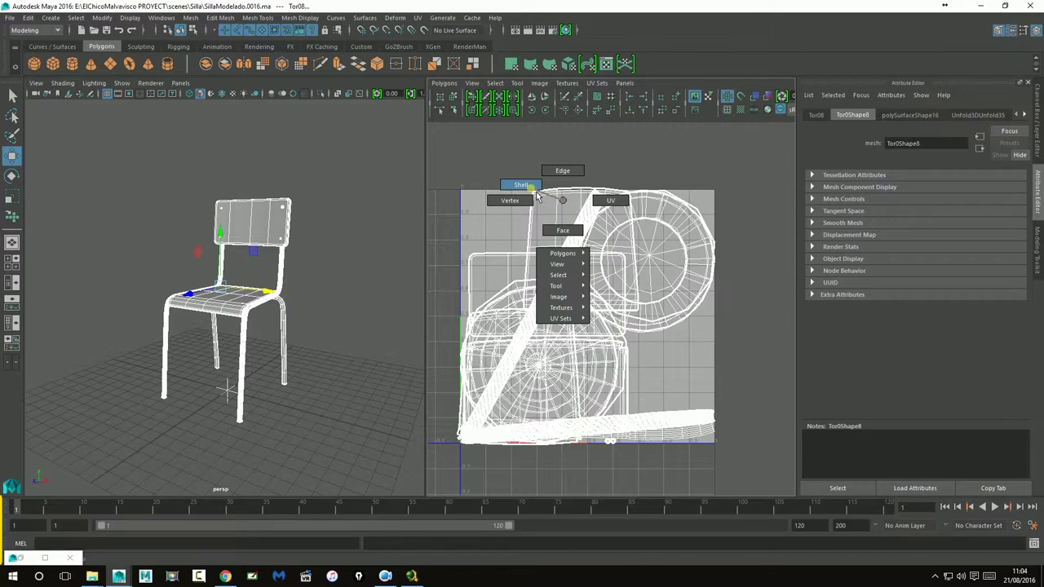
click(545, 212)
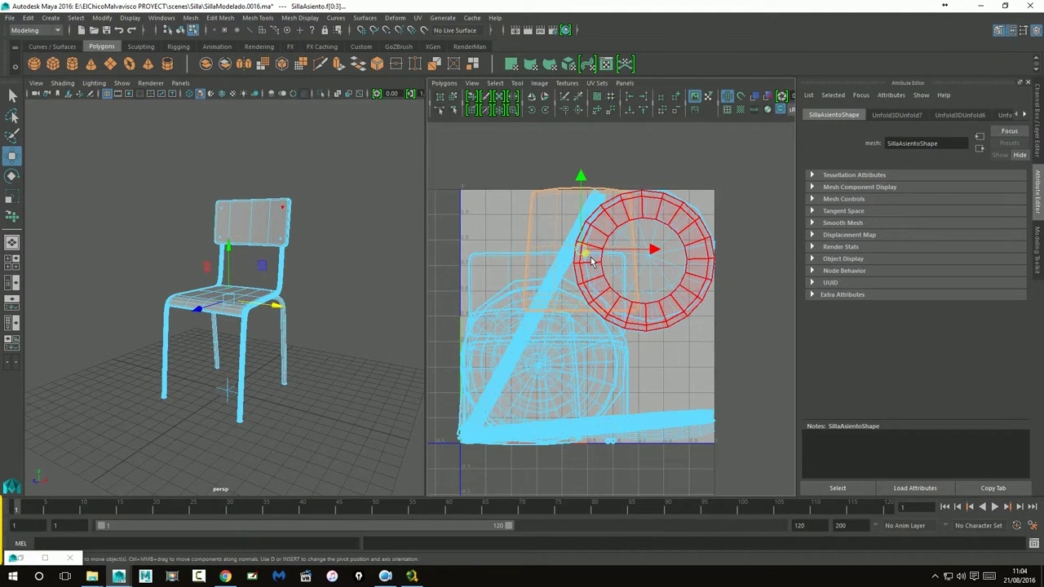
click(552, 218)
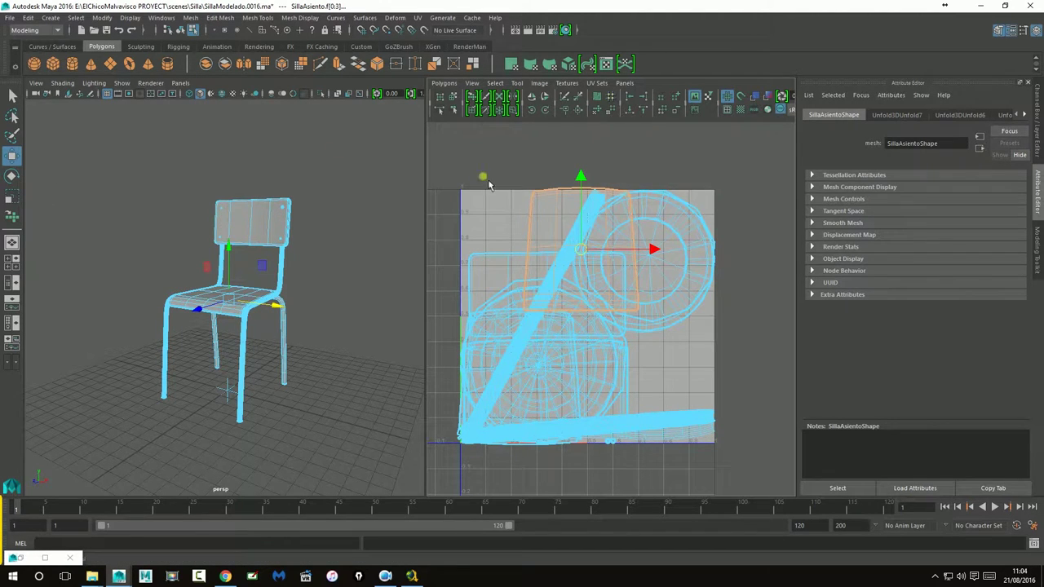
drag(584, 189, 580, 58)
key(ctrl+z)
drag(434, 159, 741, 469)
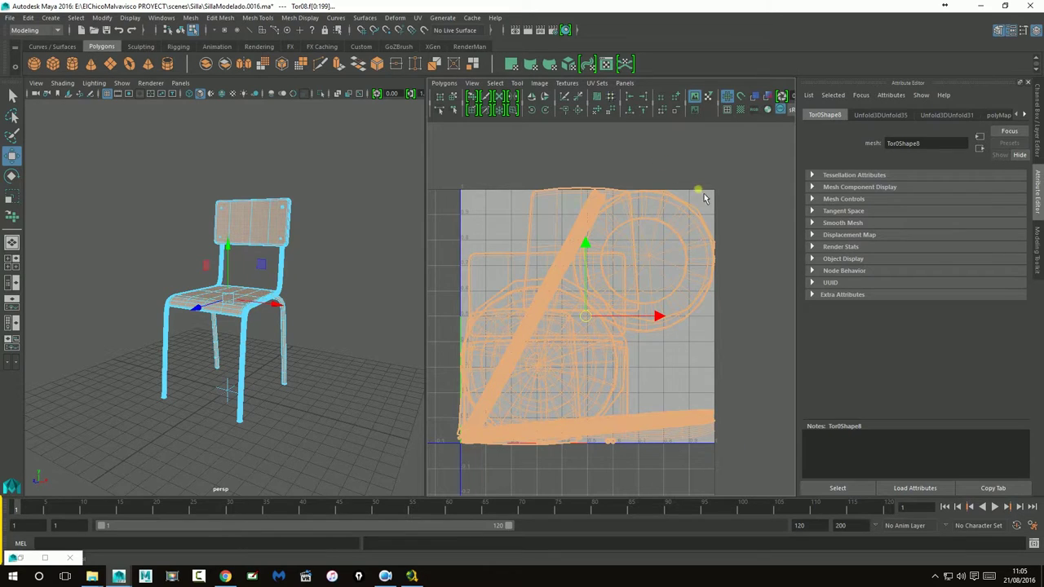
click(600, 97)
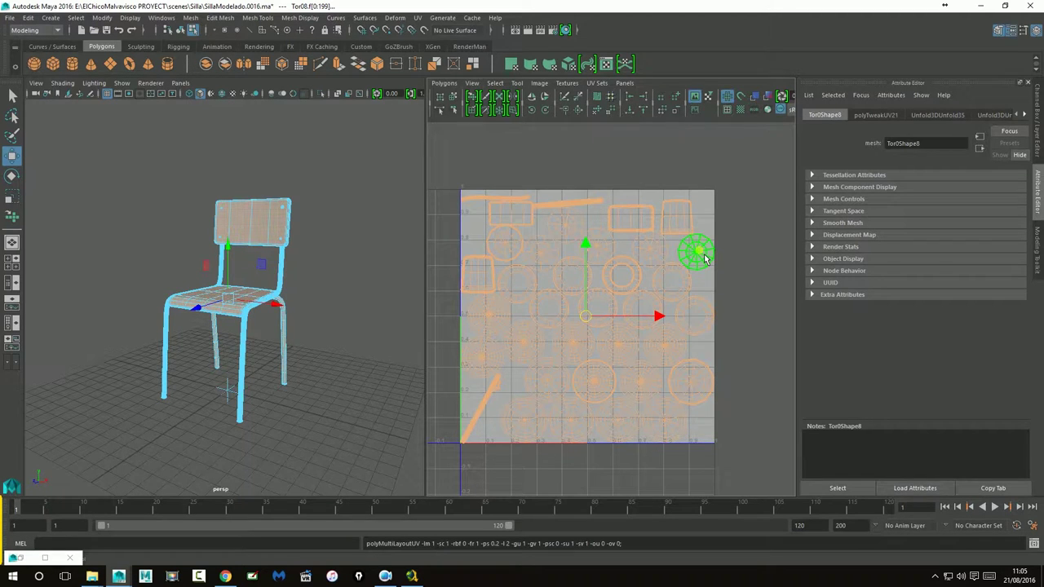
key(ctrl+z)
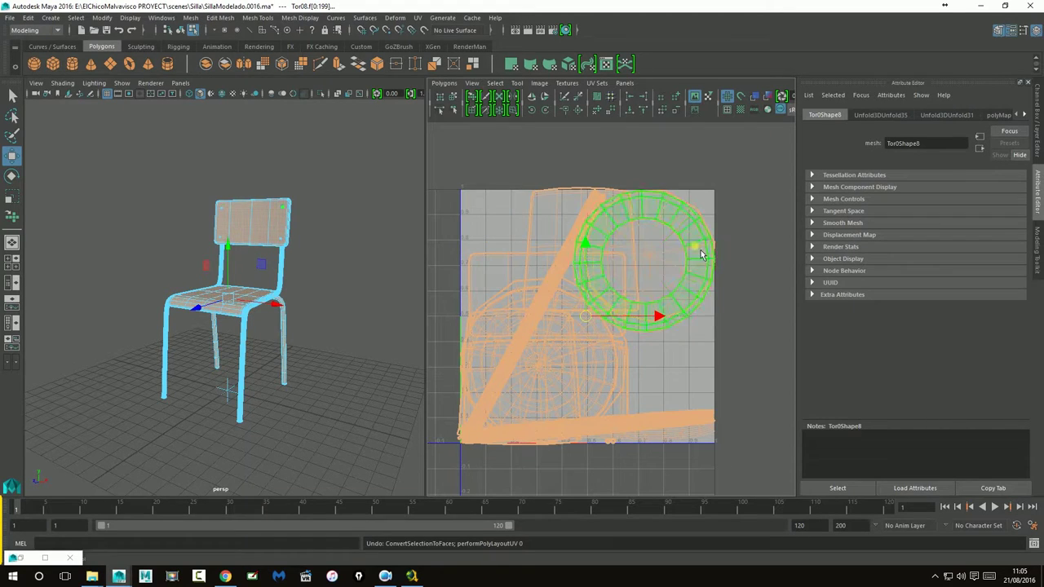
- Return to object mode and marquee-select every part of the chair
right_drag(241, 232, 233, 196)
click(333, 322)
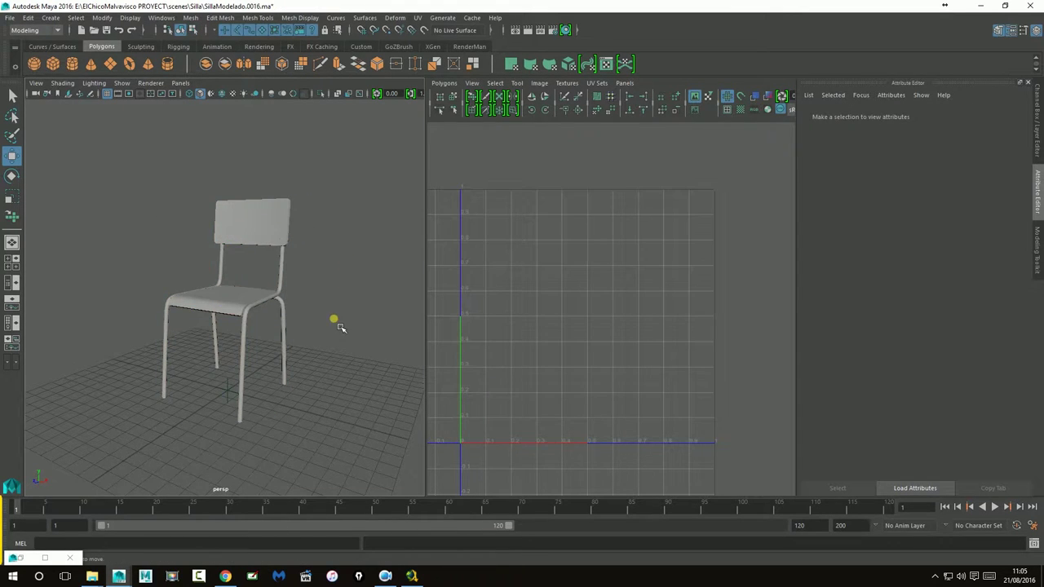
alt+drag(333, 321, 311, 360)
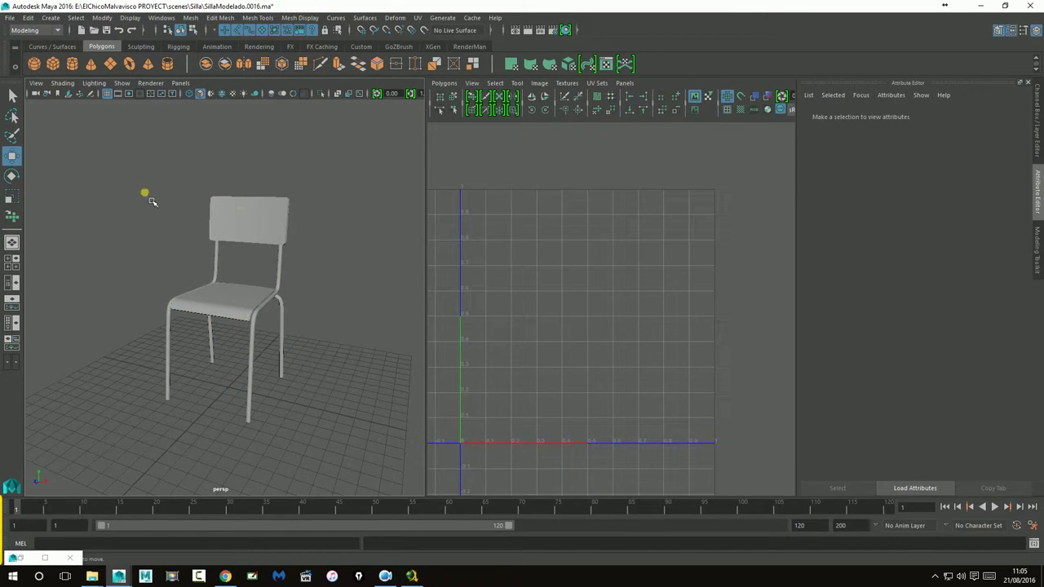
drag(89, 136, 336, 461)
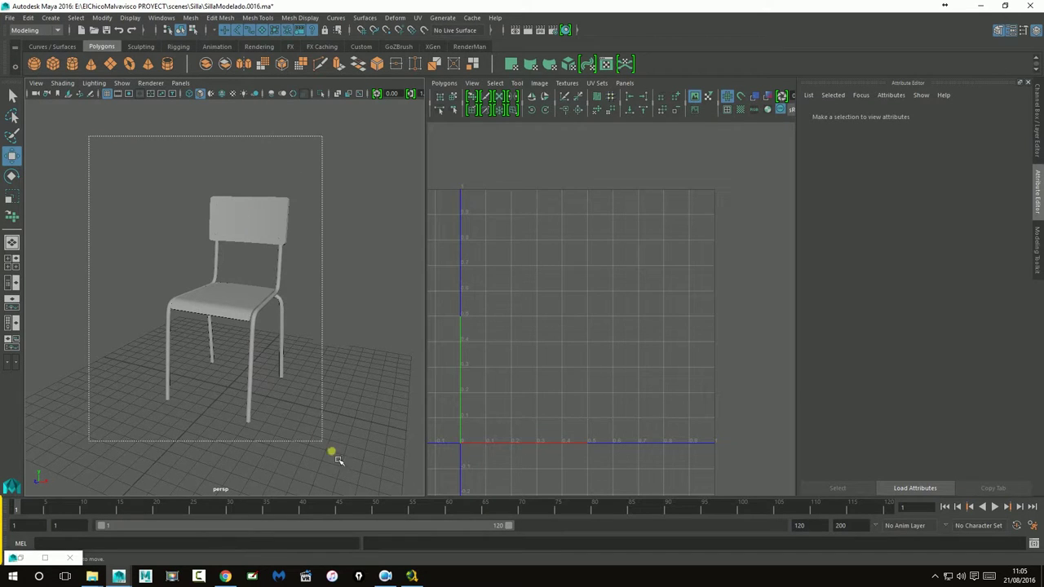
- Assign a new Lambert material named REFERENCIA to the chair and open its Color map choices
right_drag(242, 209, 249, 483)
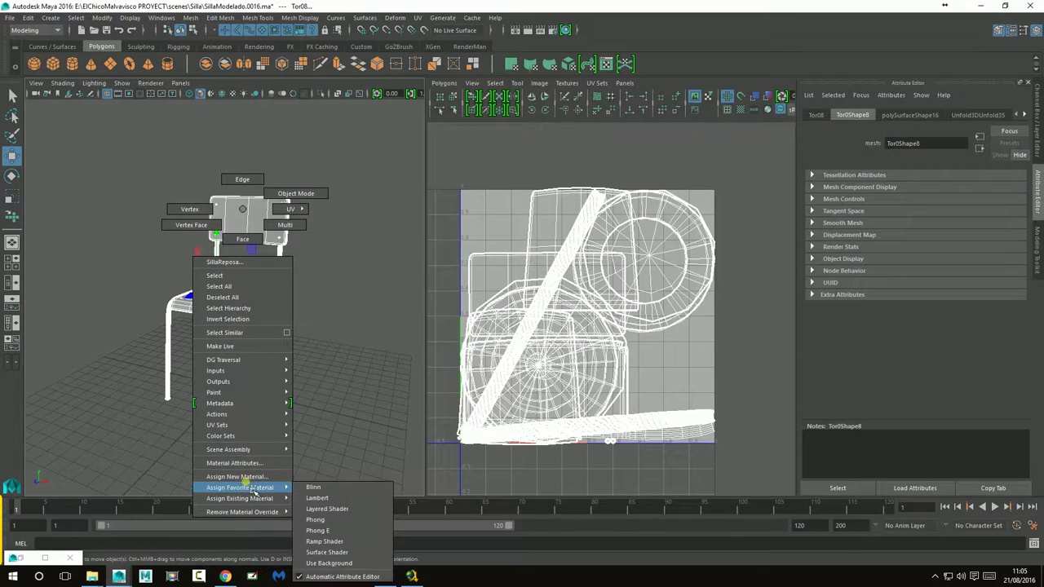
click(237, 477)
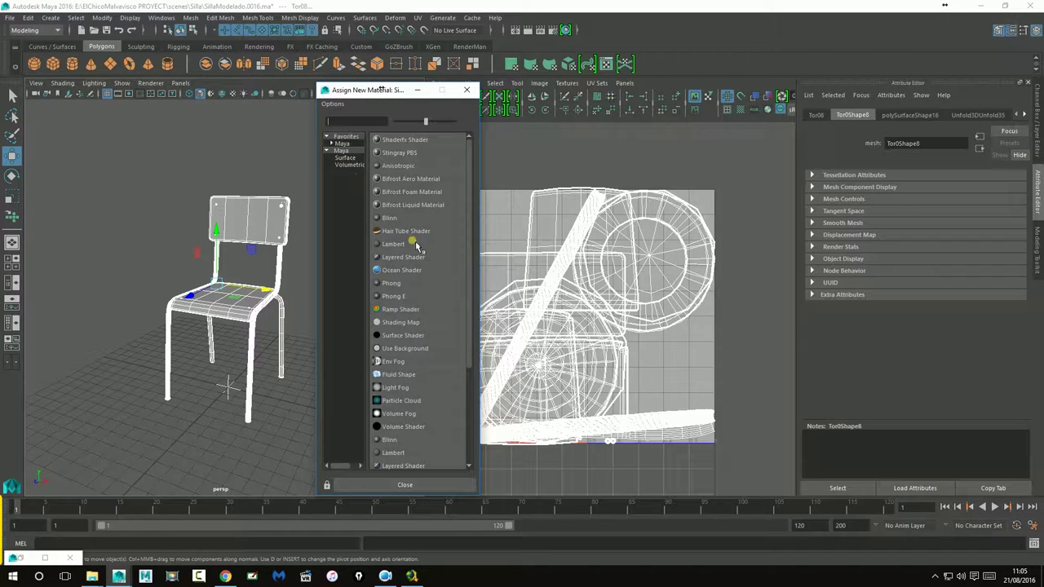
click(393, 244)
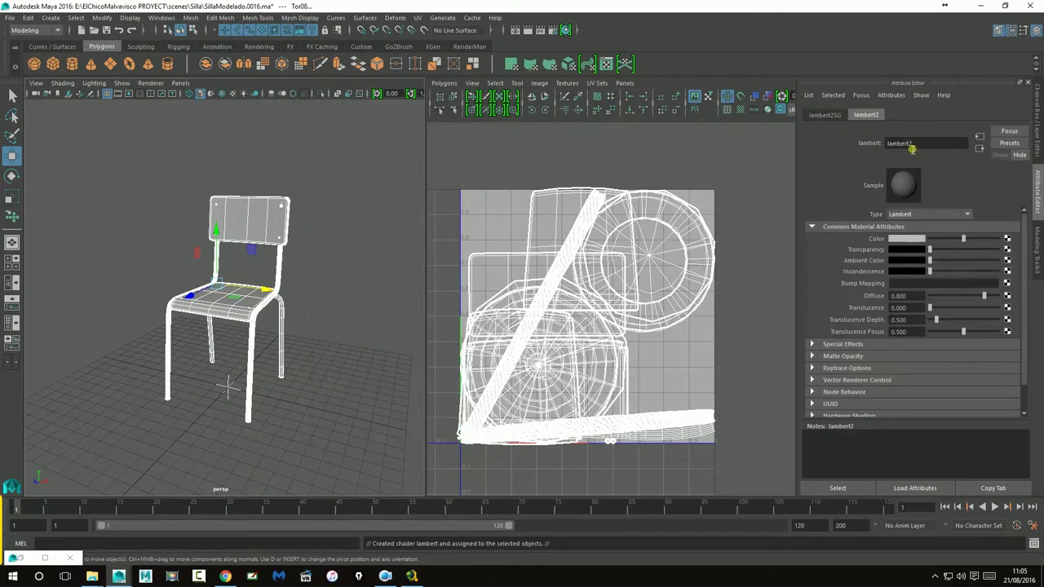
double_click(892, 144)
text(REFERENCIA)
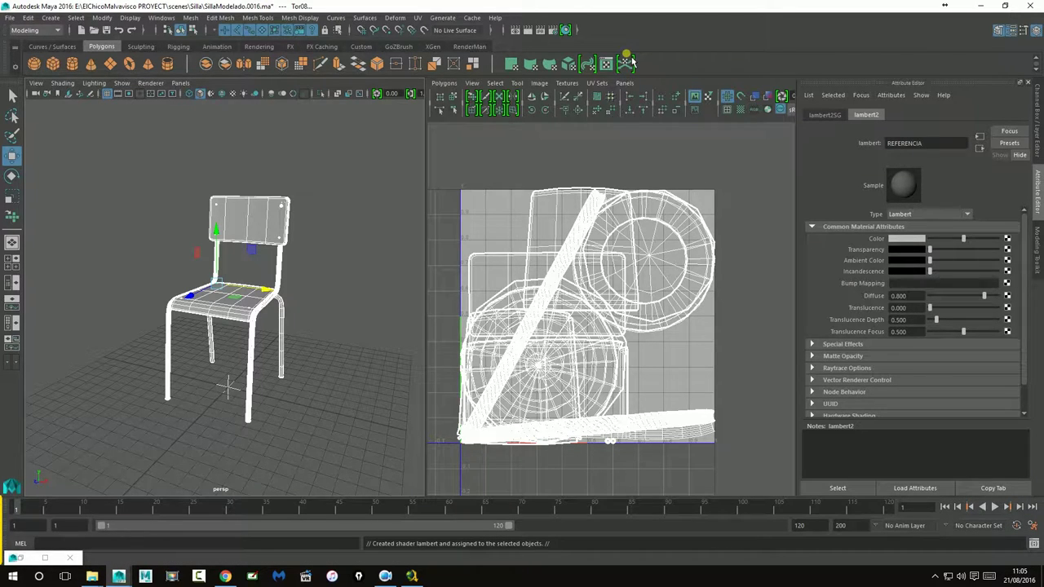
key(Return)
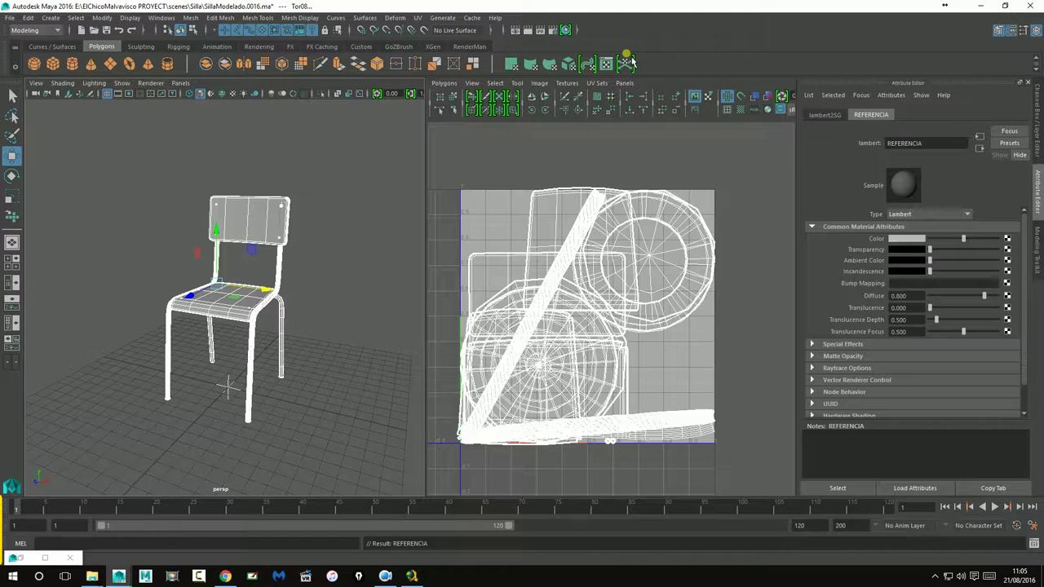
click(1007, 238)
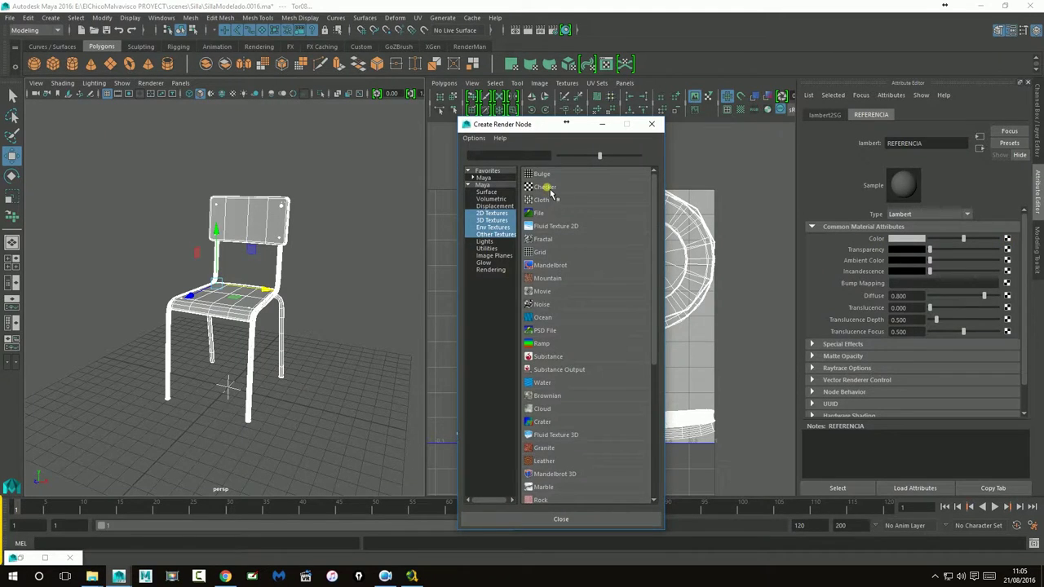
- Connect a Checker texture to the colour and turn on textured viewport display
click(547, 188)
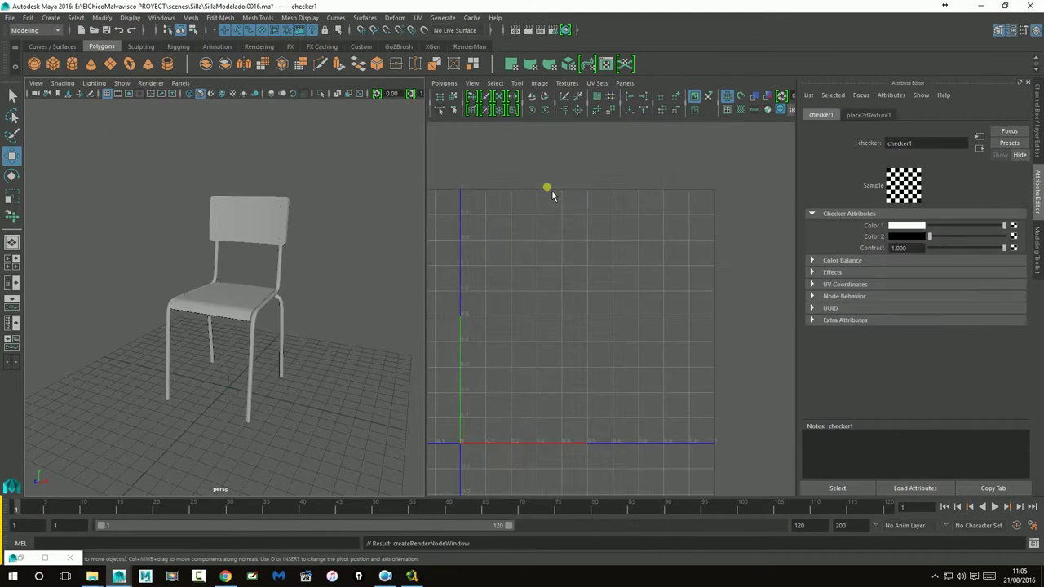
click(237, 98)
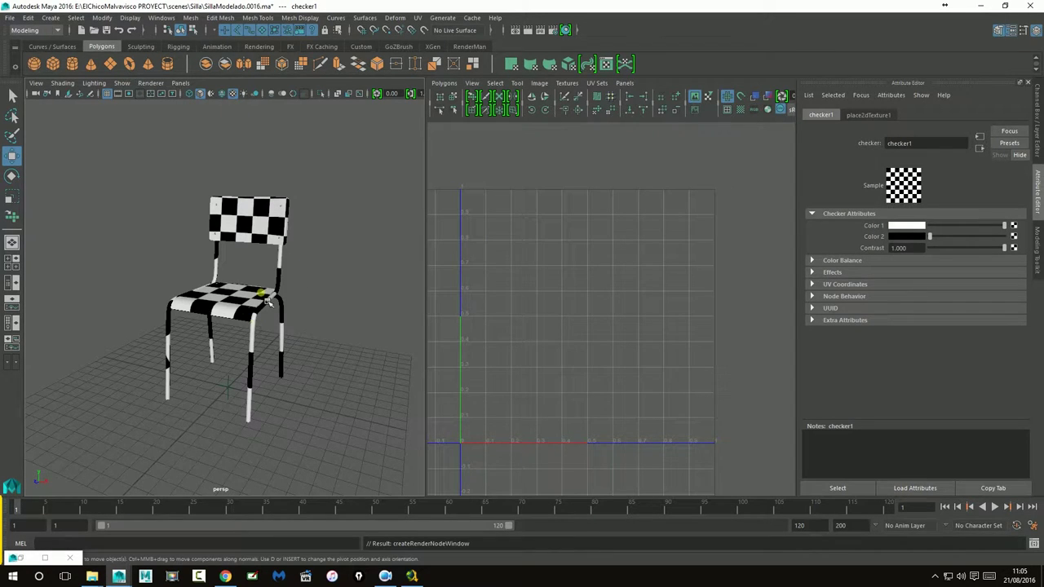
alt+drag(271, 321, 270, 326)
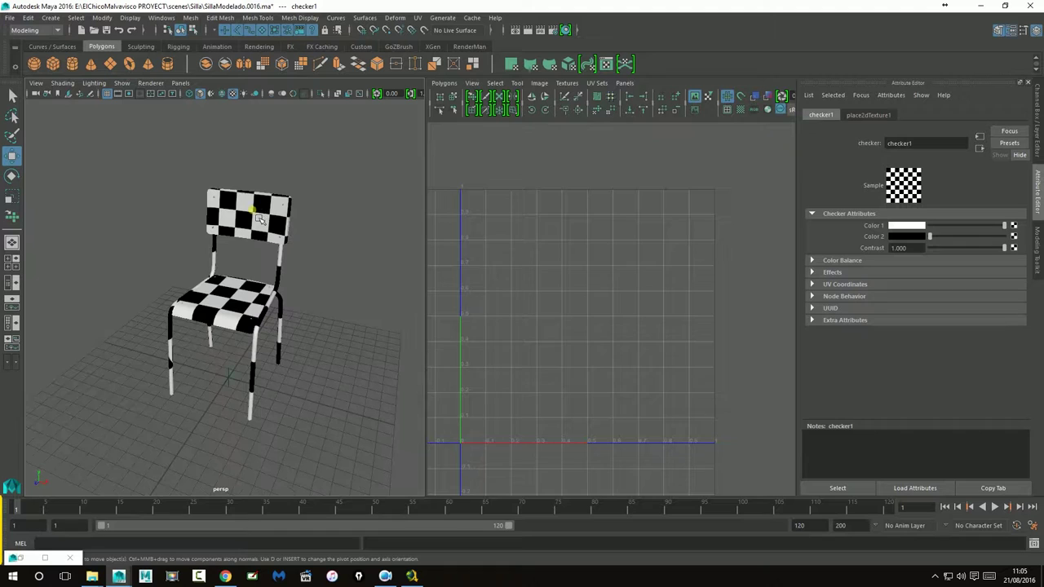
- Set the checker's place2dTexture1 Repeat UV to 10 and 10
click(868, 115)
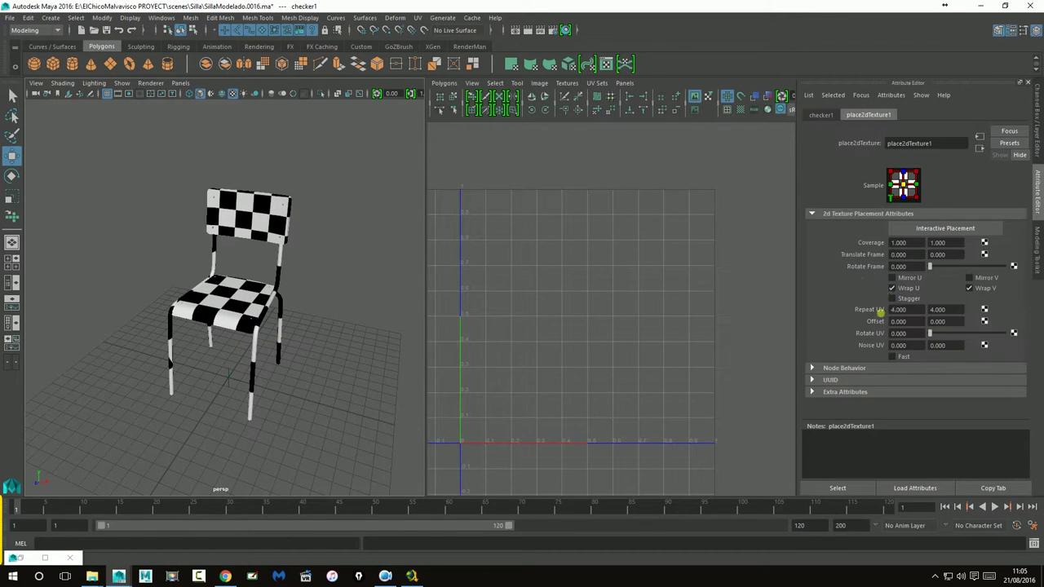
click(831, 116)
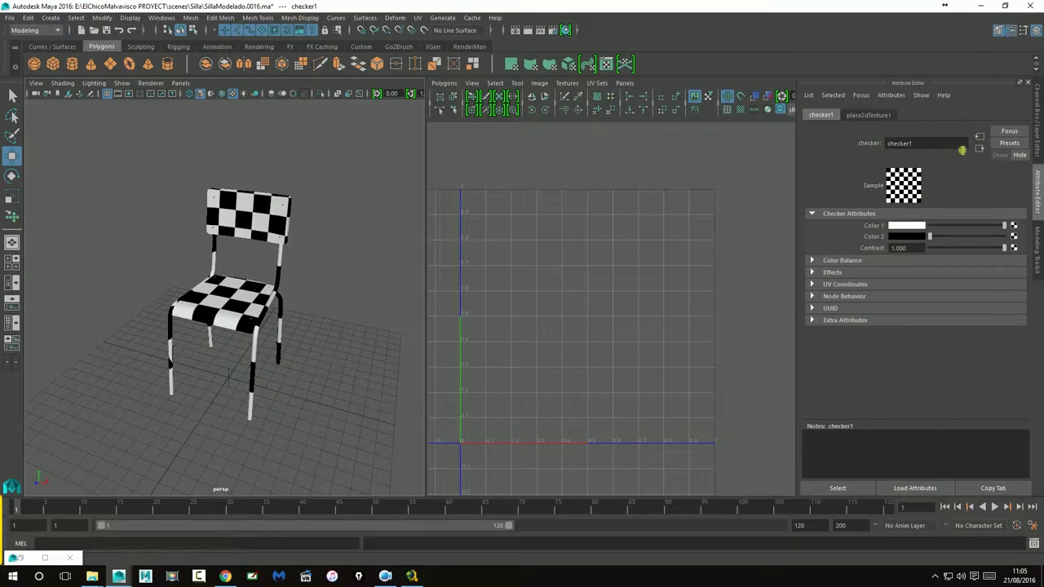
click(979, 147)
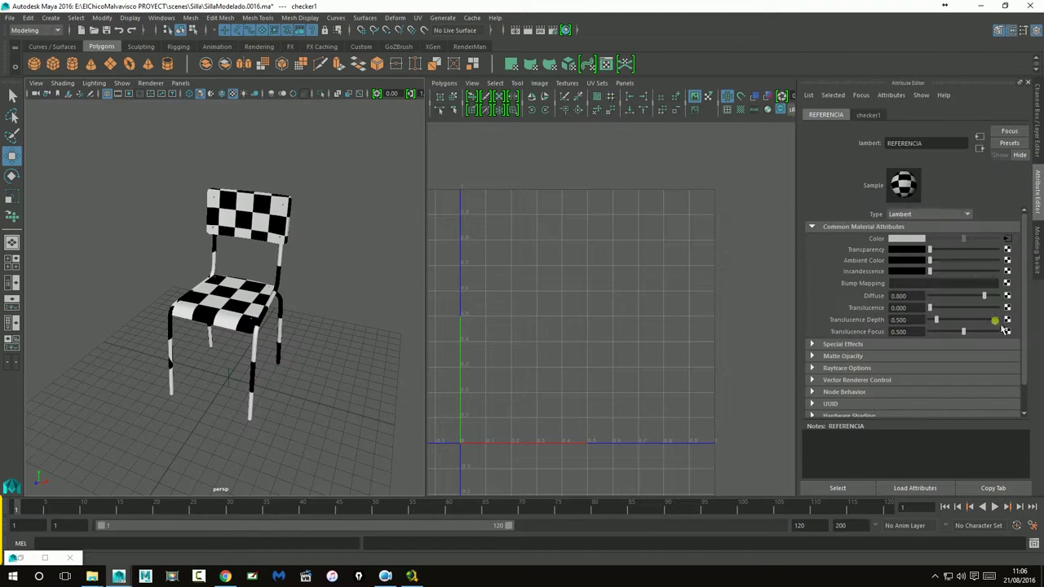
click(1011, 239)
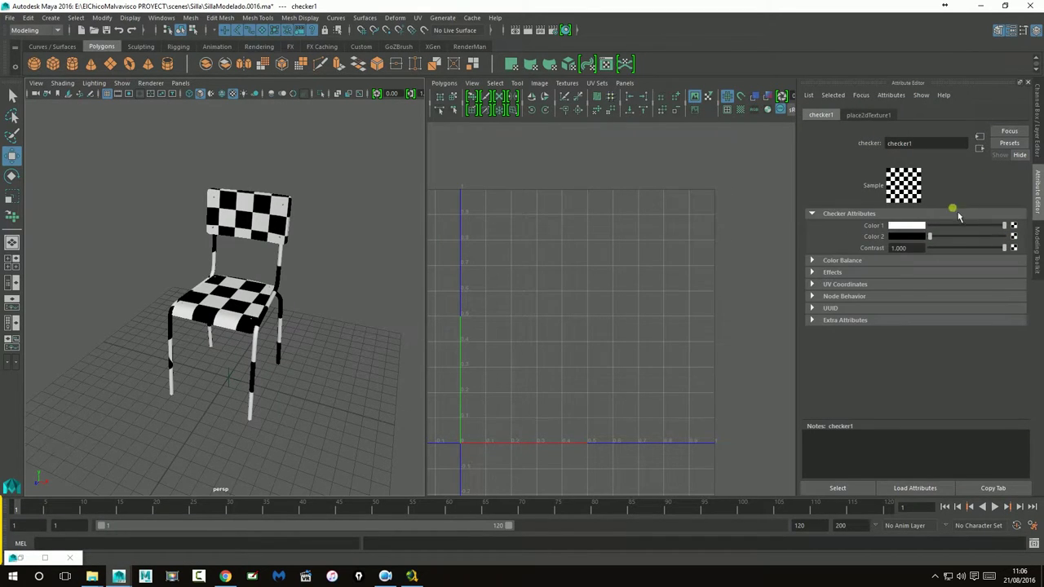
click(866, 118)
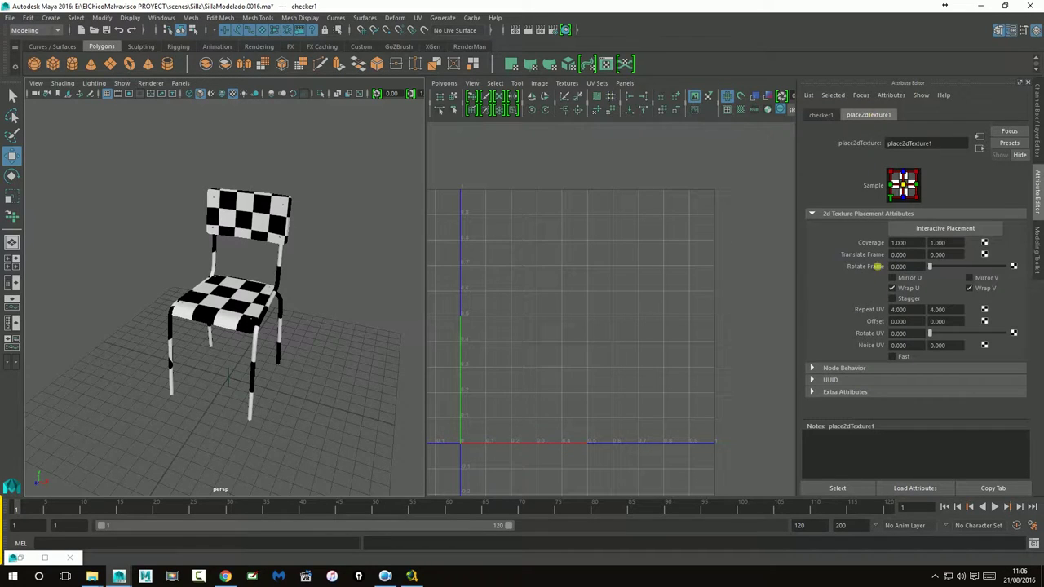
double_click(898, 309)
key(Tab)
key(Return)
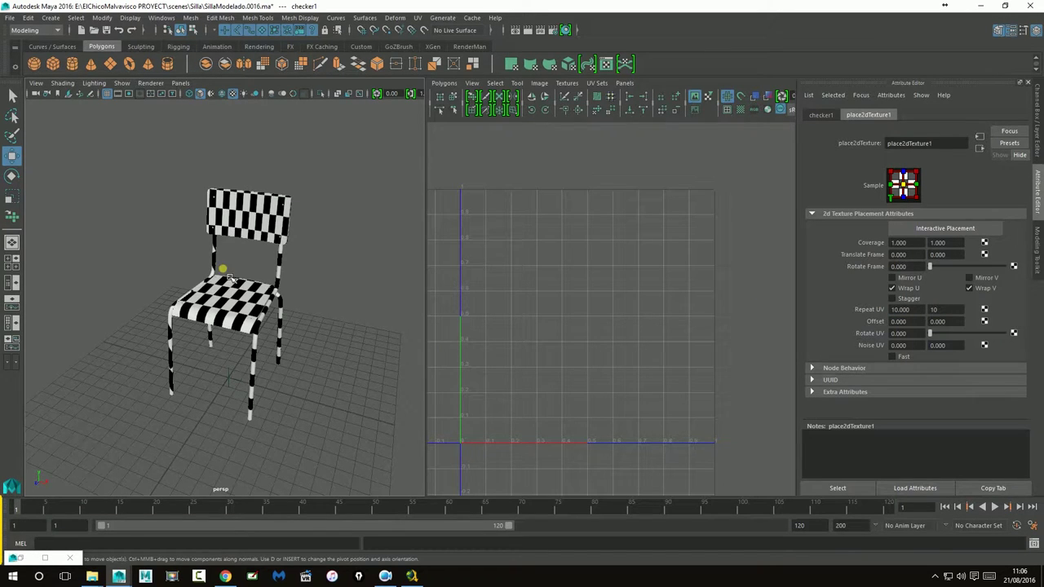
mouse_move(292, 365)
alt+mouse_down()
mouse_move(403, 355)
mouse_move(263, 360)
mouse_move(233, 350)
mouse_move(295, 376)
mouse_move(278, 358)
alt+mouse_up()
- Raise the checker's Repeat UV to 15 × 15
click(920, 315)
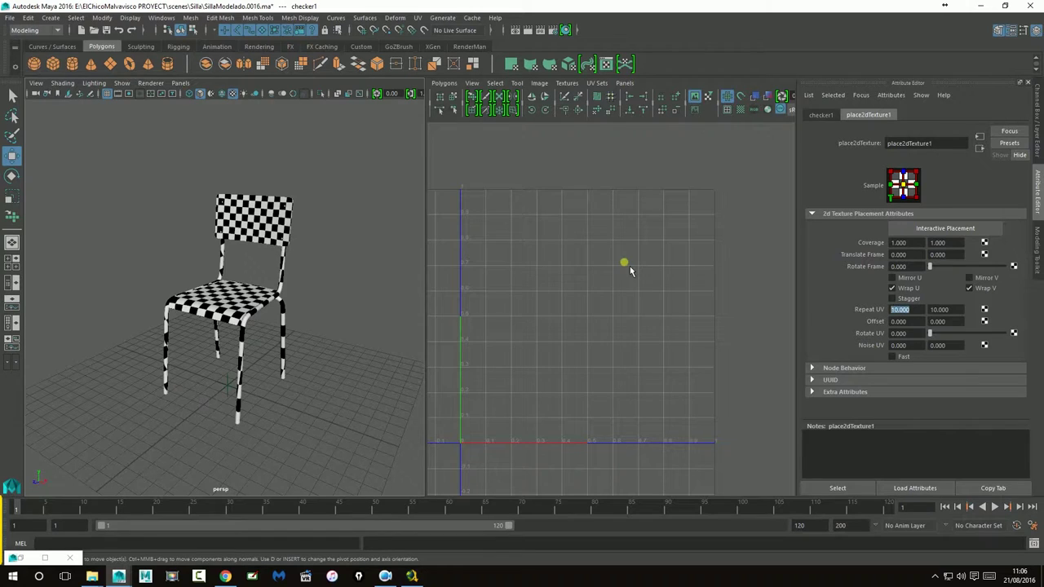
text(15)
key(Tab)
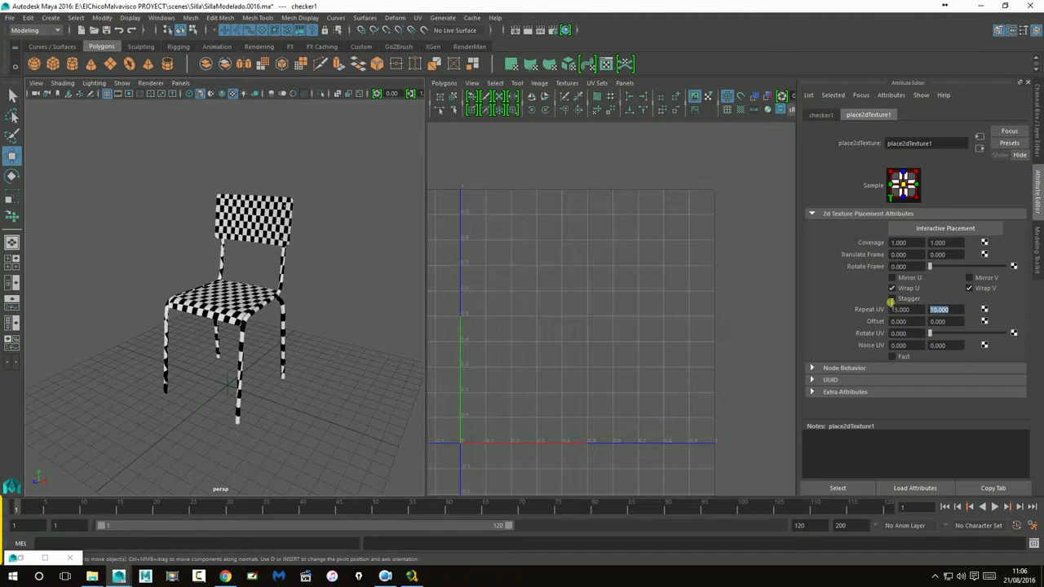
text(15)
key(Return)
mouse_move(209, 377)
alt+mouse_down()
mouse_move(300, 379)
mouse_move(240, 275)
mouse_move(326, 226)
mouse_move(251, 211)
alt+mouse_up()
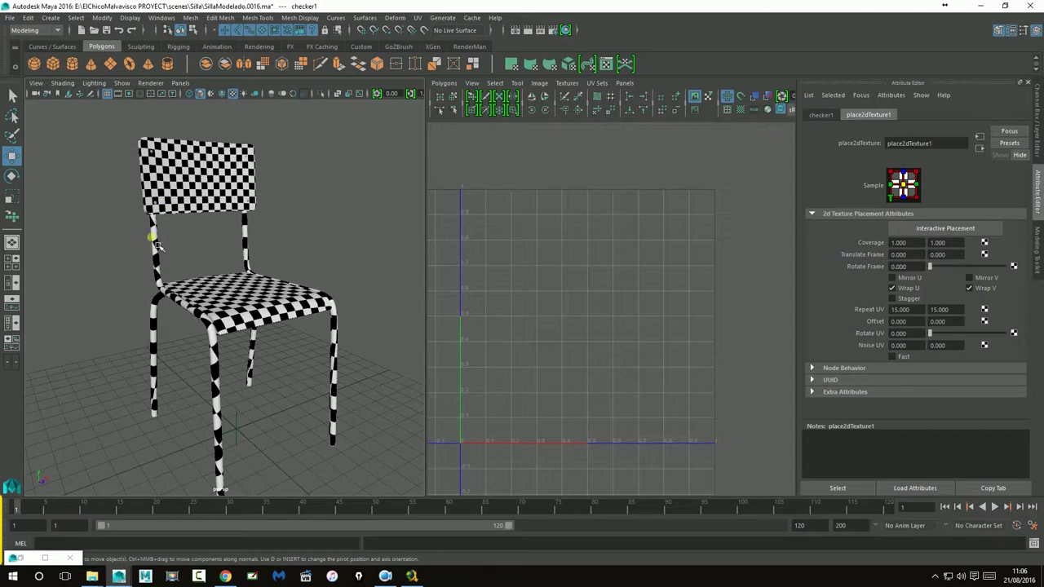
- Select the backrest and zoom around it to inspect the checker pattern
mouse_move(161, 249)
alt+mouse_down()
mouse_move(163, 187)
mouse_move(261, 345)
mouse_move(199, 260)
alt+mouse_up()
scroll(203, 259, up, 5)
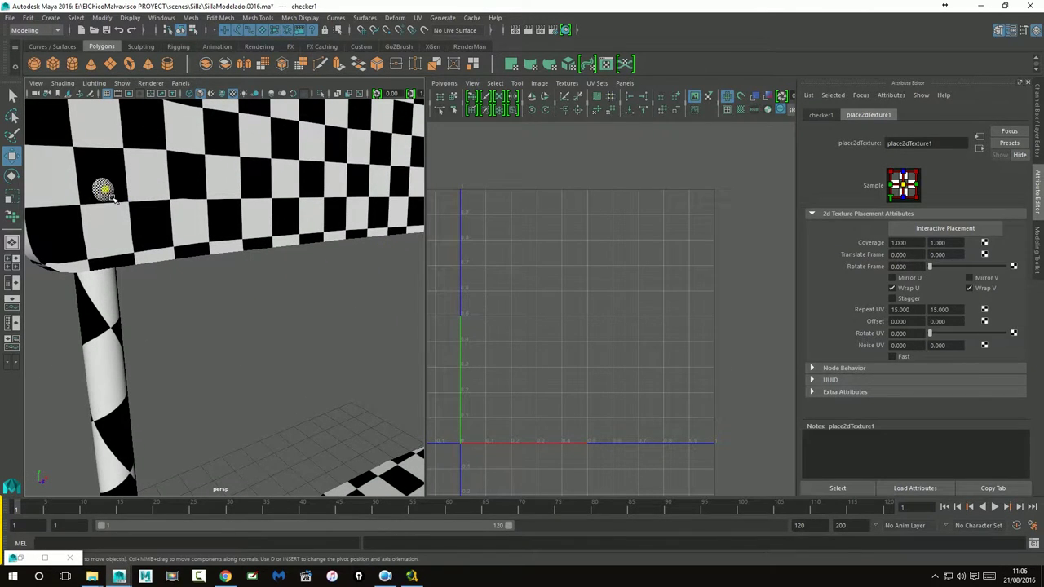
click(105, 191)
alt+drag(104, 190, 143, 227)
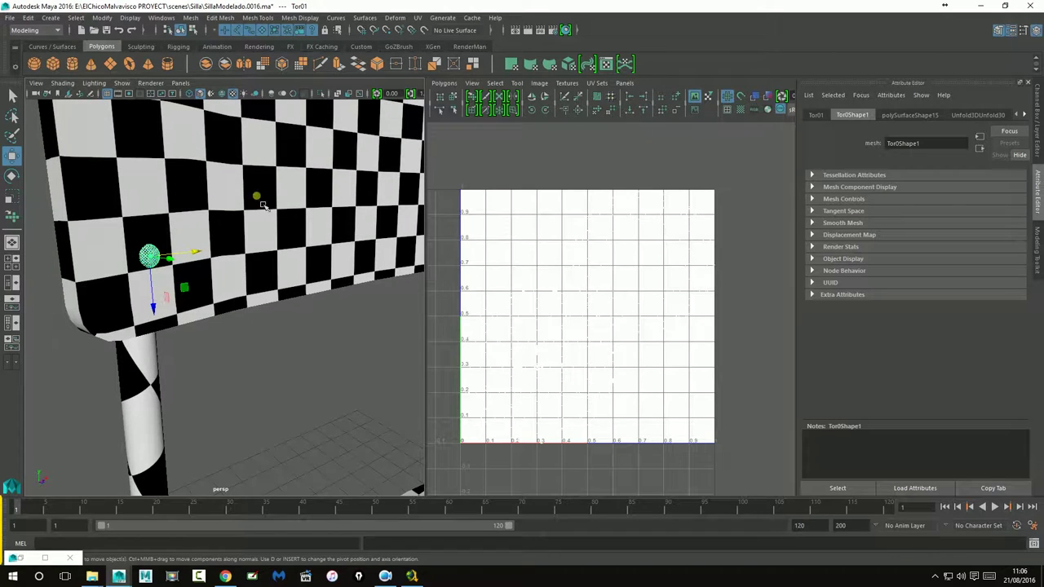
scroll(307, 243, down, 3)
scroll(310, 253, down, 3)
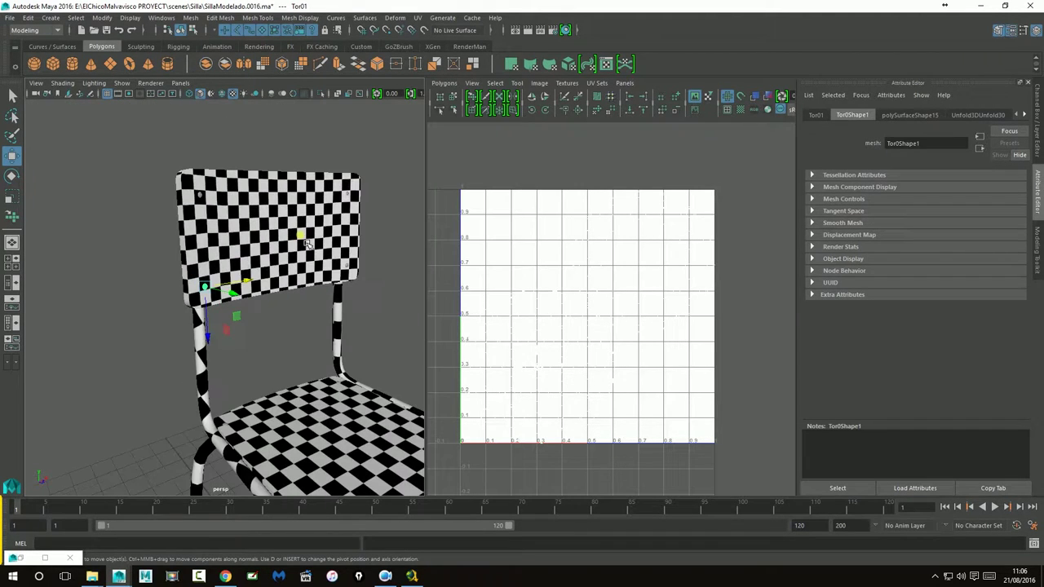
scroll(317, 277, down, 3)
scroll(324, 305, down, 1)
alt+middle_drag(324, 304, 312, 248)
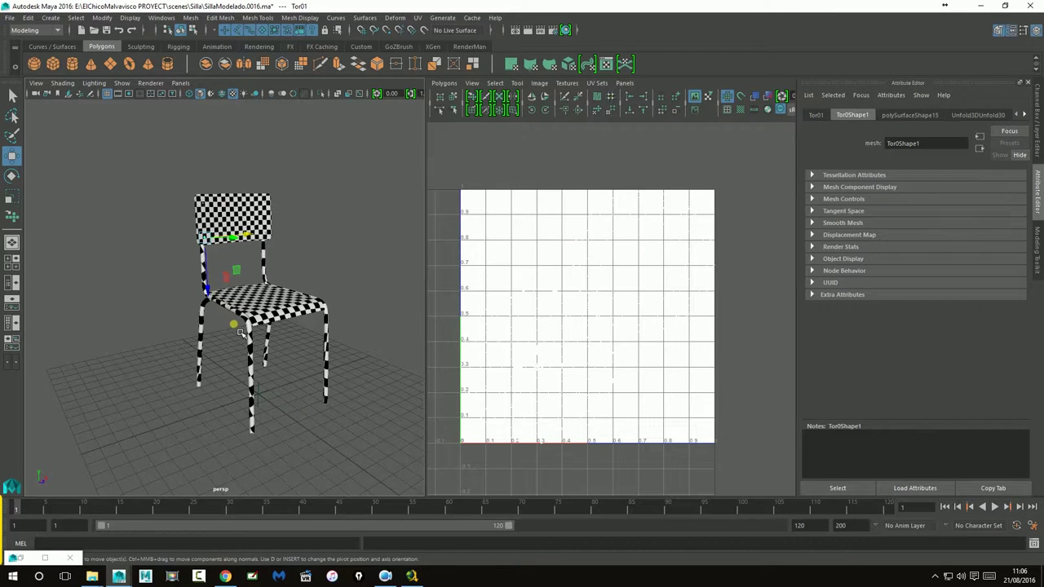
- Marquee-select every part of the chair in the perspective view
click(239, 217)
alt+right_drag(181, 222, 343, 257)
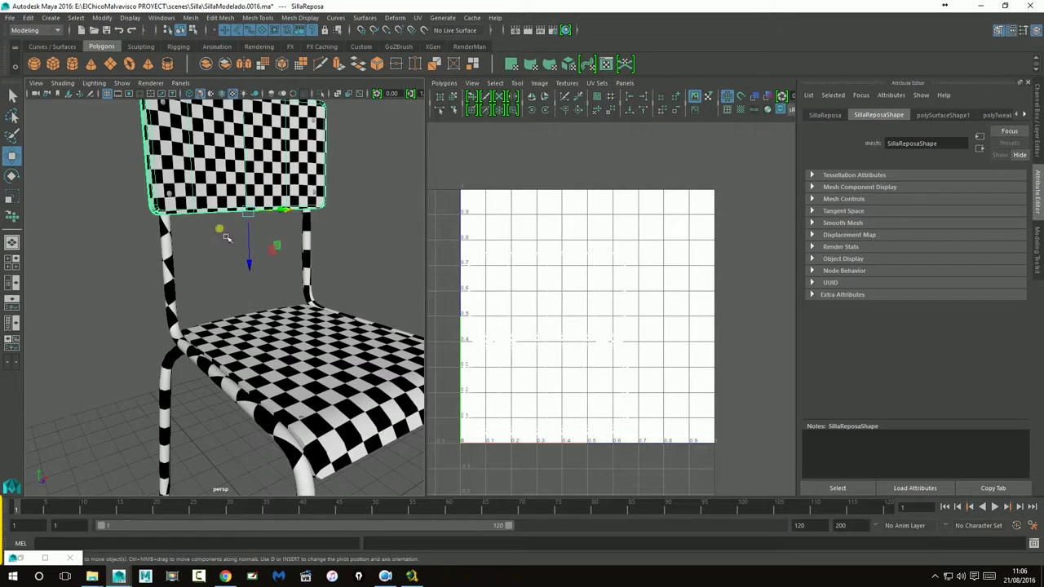
alt+right_drag(227, 237, 182, 215)
drag(182, 215, 319, 431)
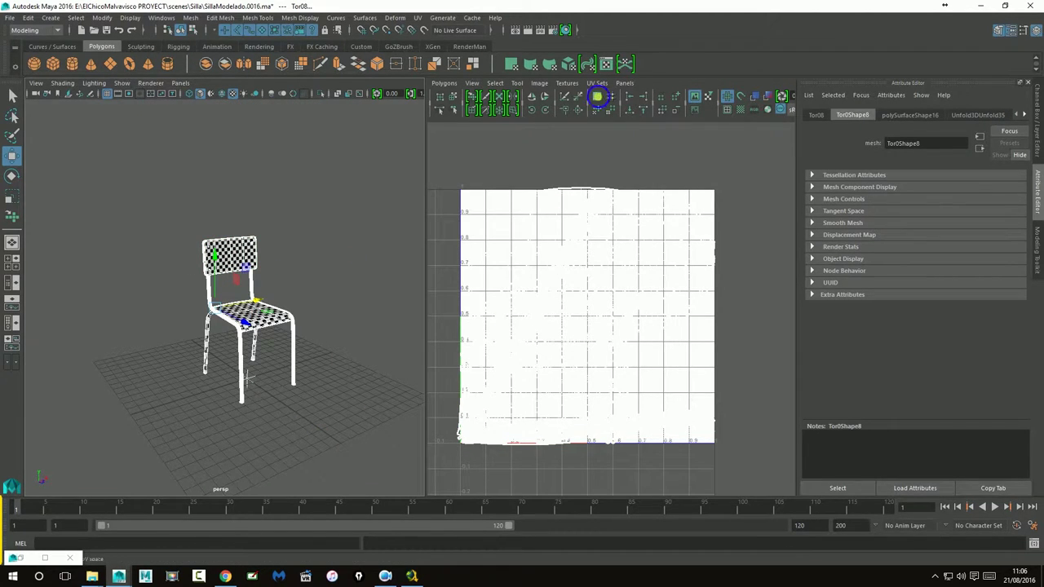
- Run Layout UVs with Prescale Object and Uniform scale mode, then frame the chair
shift+click(603, 100)
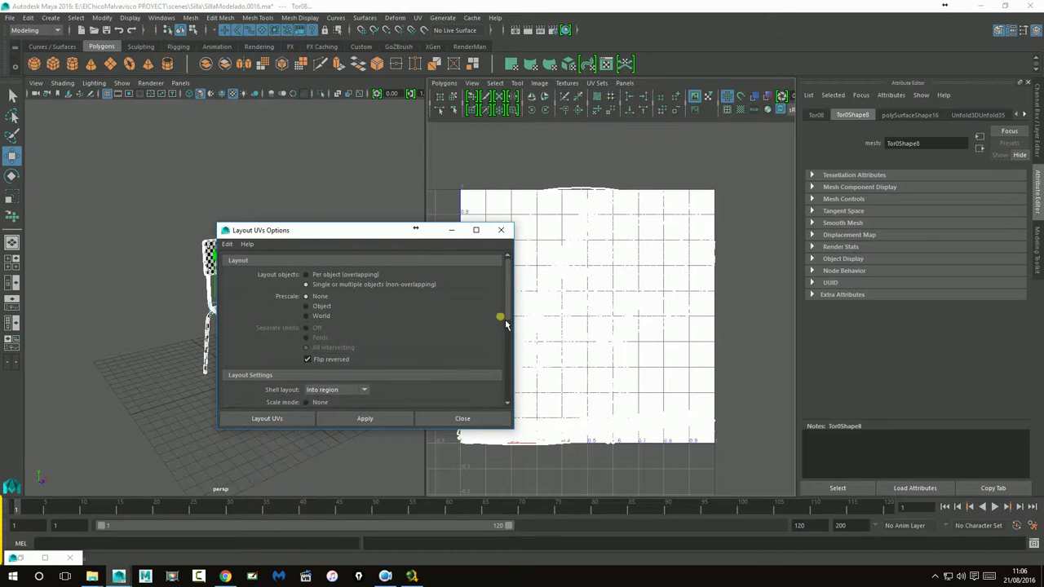
drag(514, 306, 514, 315)
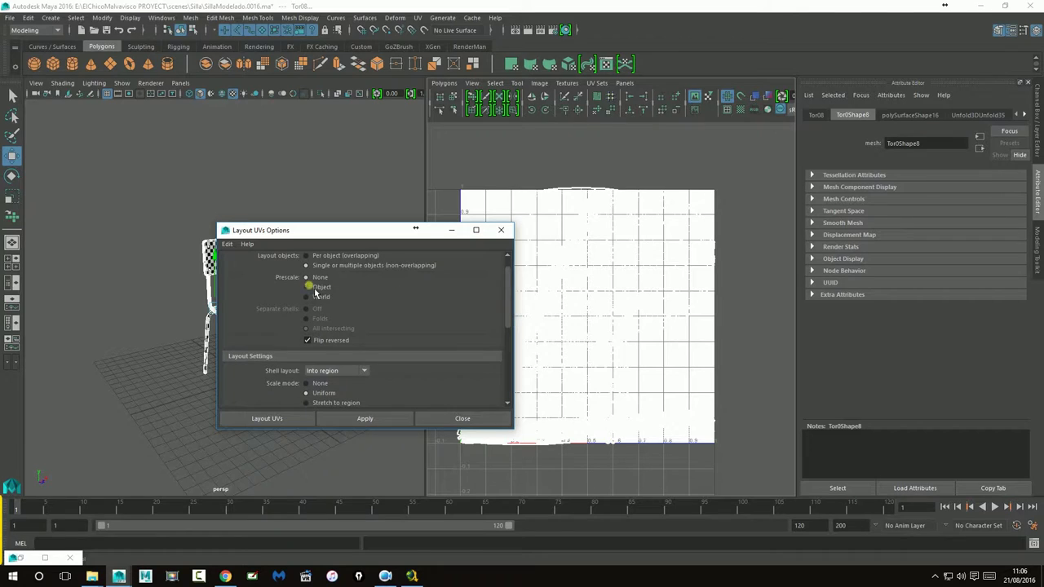
click(303, 422)
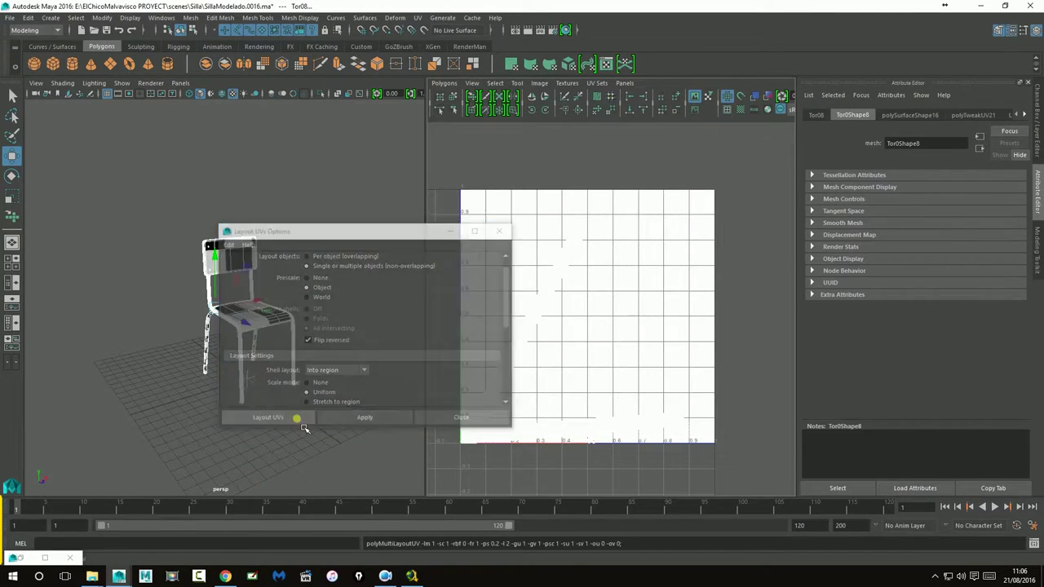
key(f)
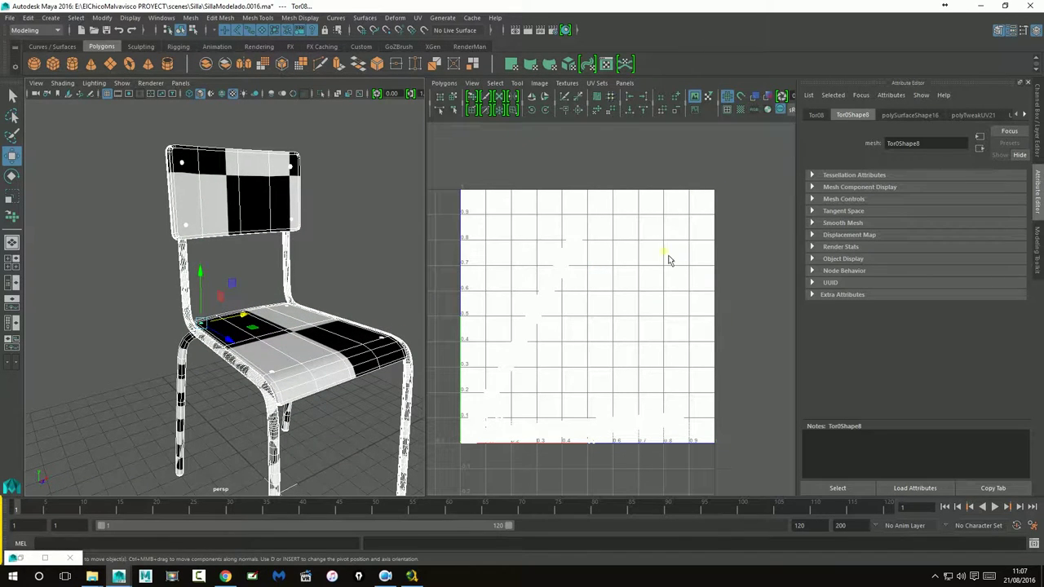
- Undo the UV layout and select the chair seat
mouse_move(245, 326)
alt+mouse_down()
mouse_move(151, 328)
mouse_move(175, 333)
alt+mouse_up()
key(ctrl+z)
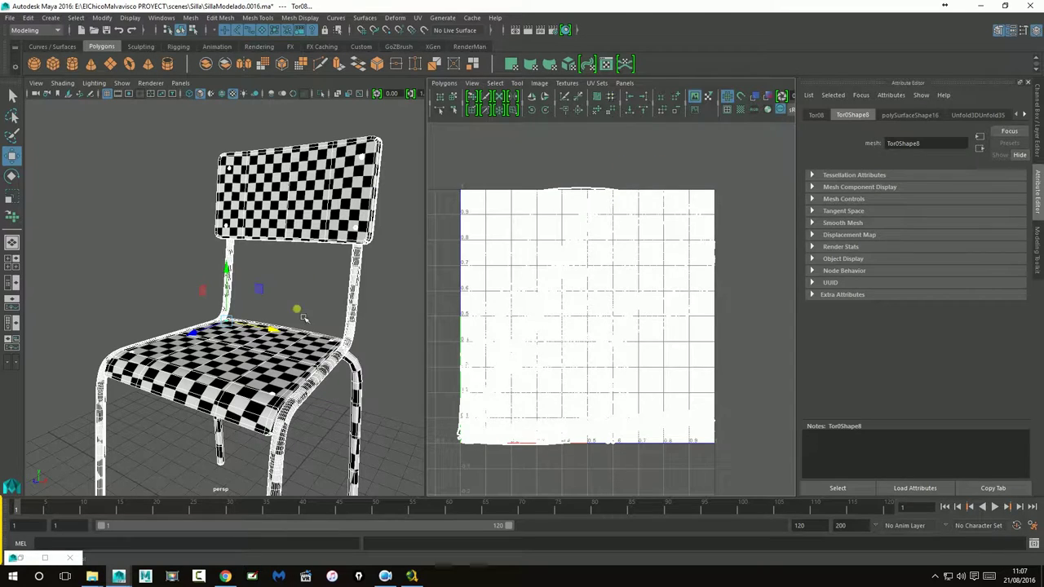
click(303, 215)
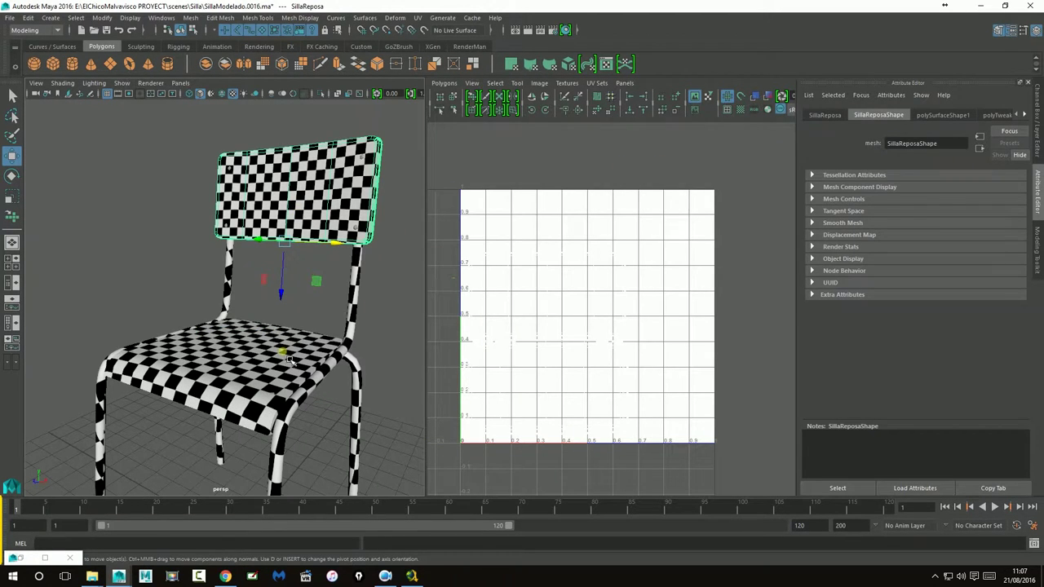
click(287, 358)
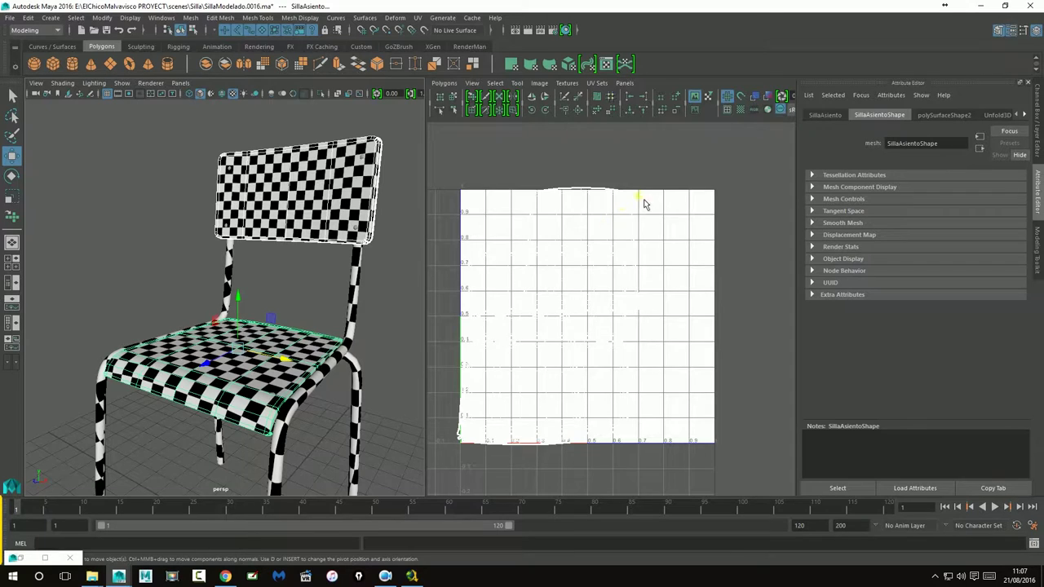
scroll(652, 200, down, 1)
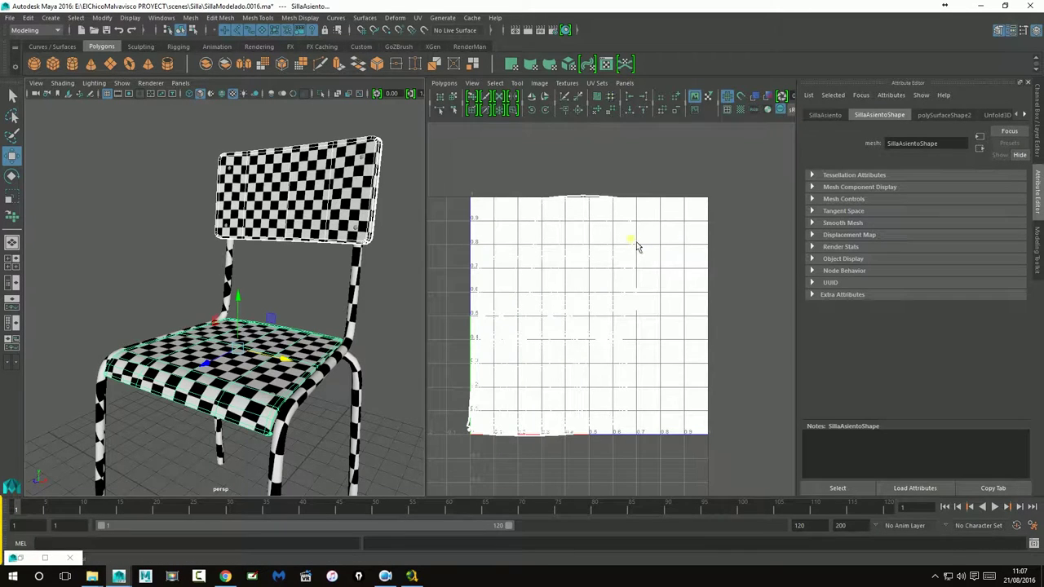
- Switch off the UV Editor's Display Image so the seat's UV shells show as outlines
click(568, 84)
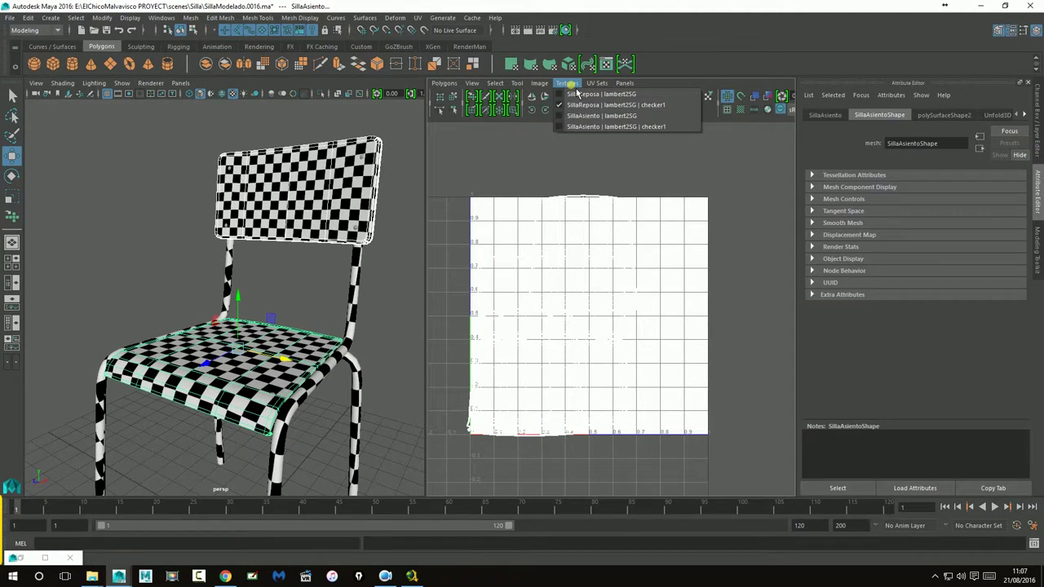
click(540, 84)
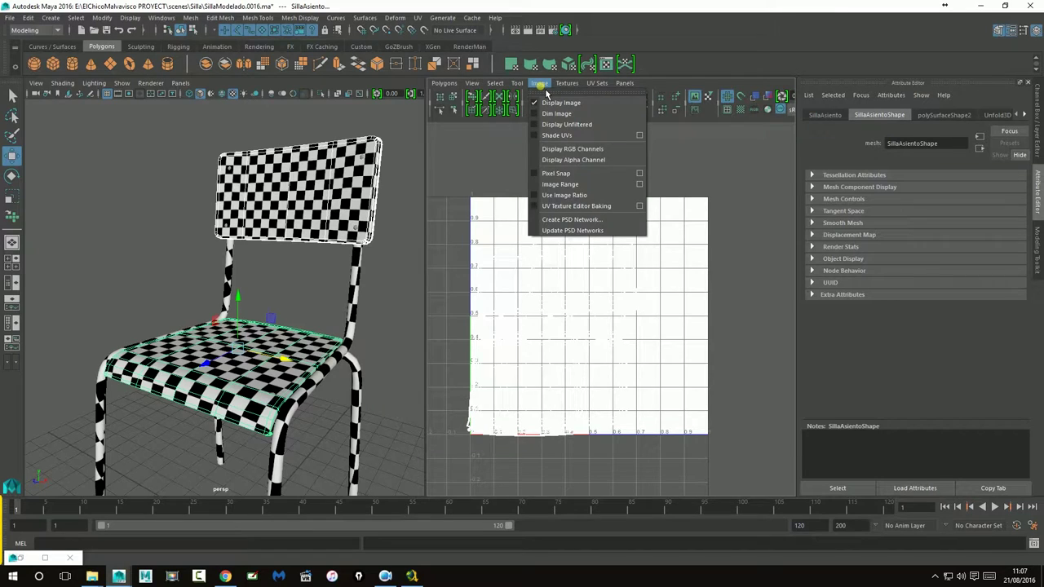
click(694, 97)
click(694, 97)
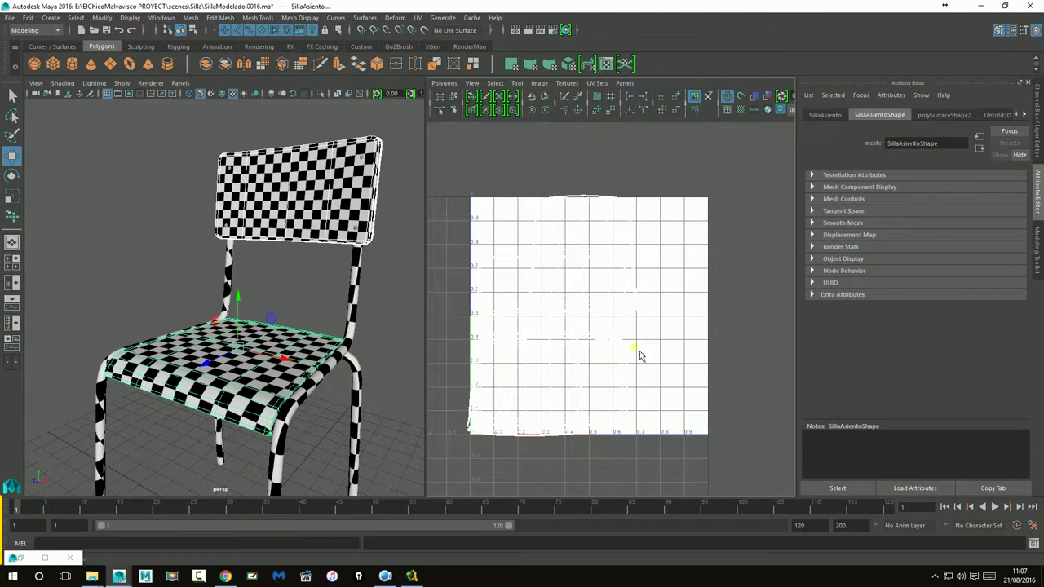
click(1024, 114)
click(1023, 114)
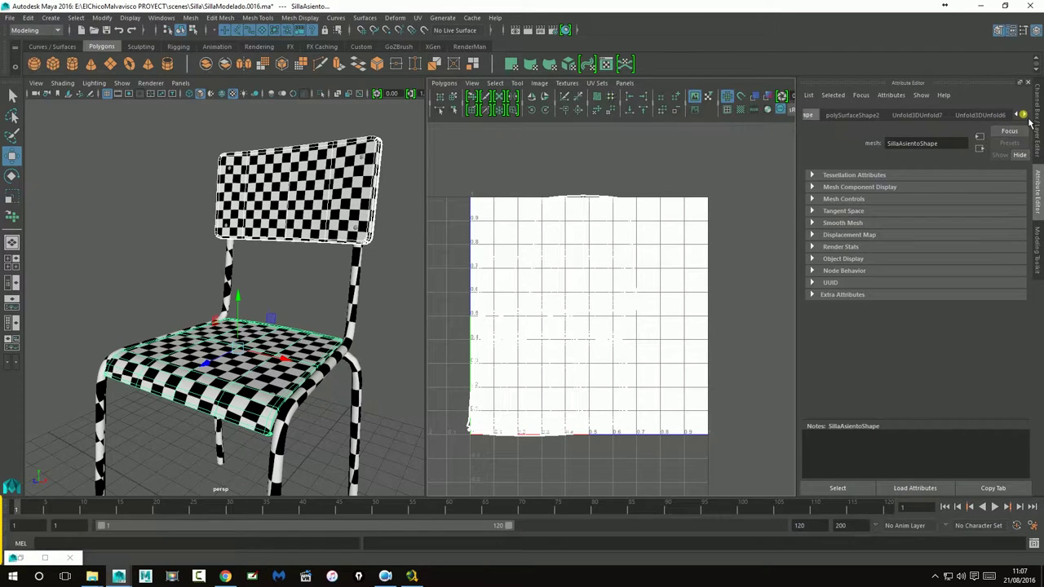
click(696, 98)
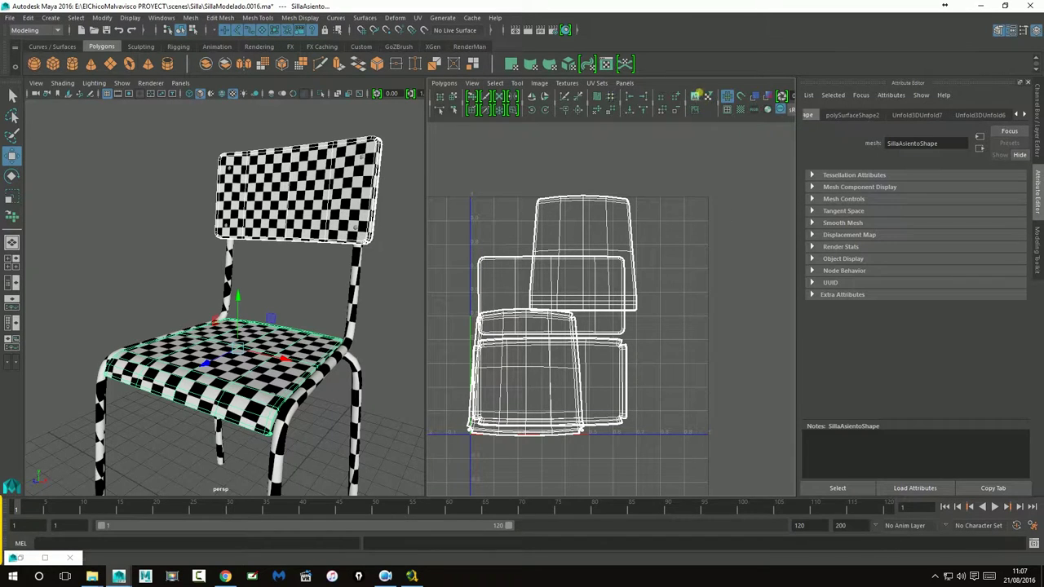
- Zoom into the seat's UV shells and orbit the chair toward a frontal view
alt+middle_drag(610, 302, 629, 271)
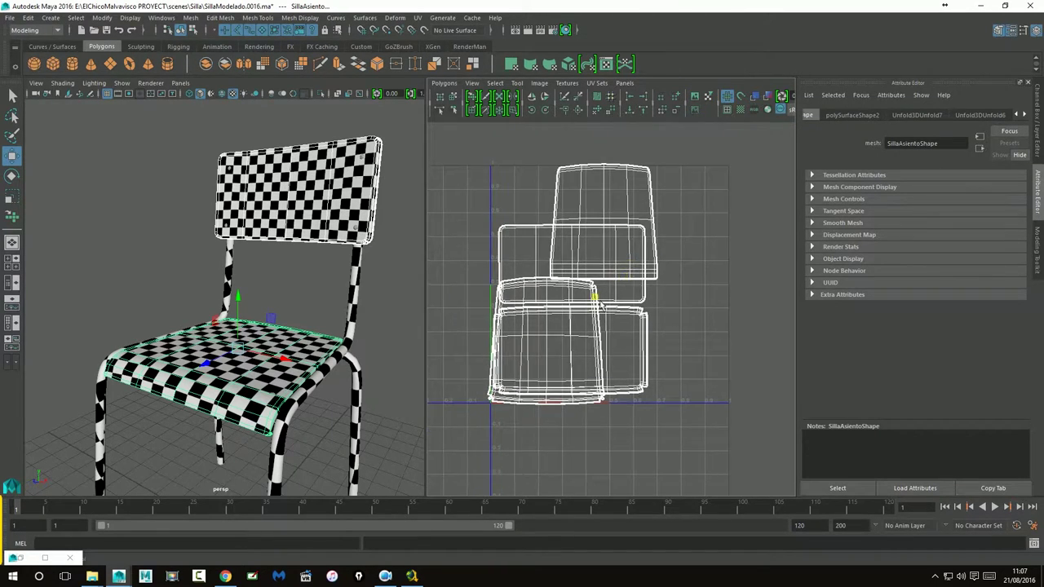
scroll(655, 287, up, 2)
scroll(242, 304, down, 3)
scroll(243, 305, up, 2)
alt+drag(243, 305, 242, 308)
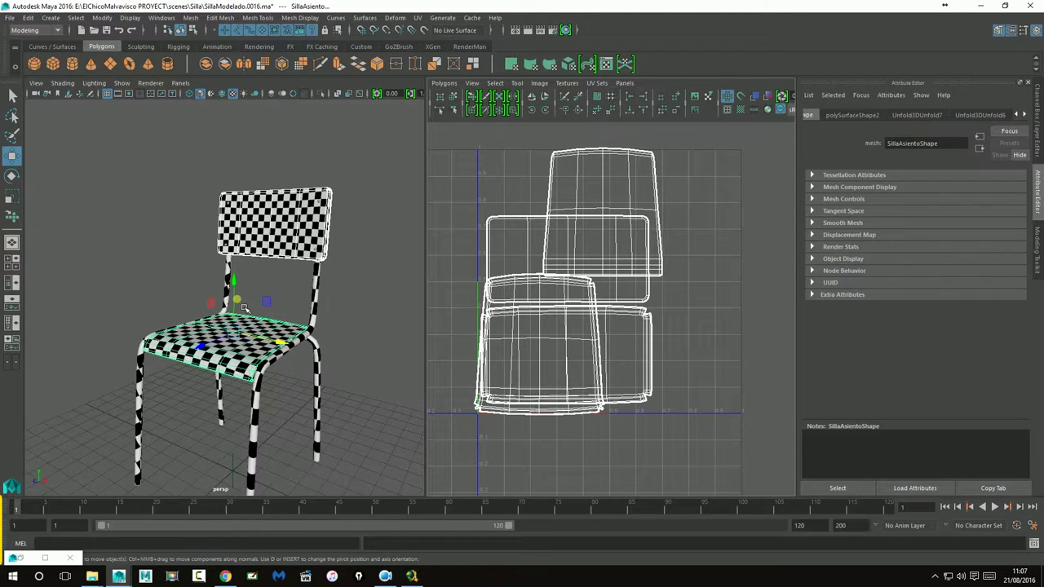
click(385, 275)
click(277, 249)
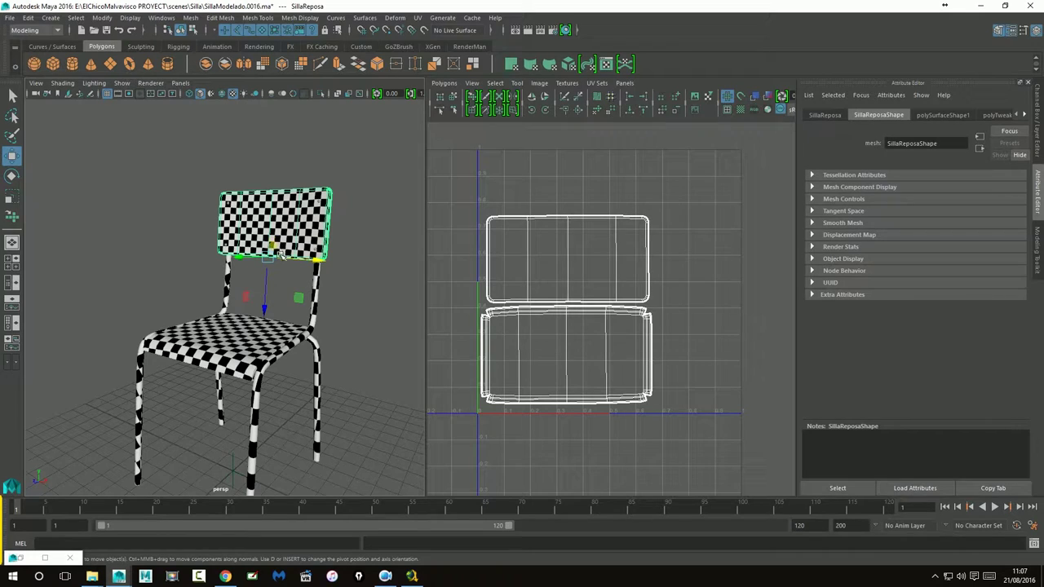
click(243, 346)
mouse_move(243, 346)
alt+mouse_down()
mouse_move(297, 361)
mouse_move(315, 294)
alt+mouse_up()
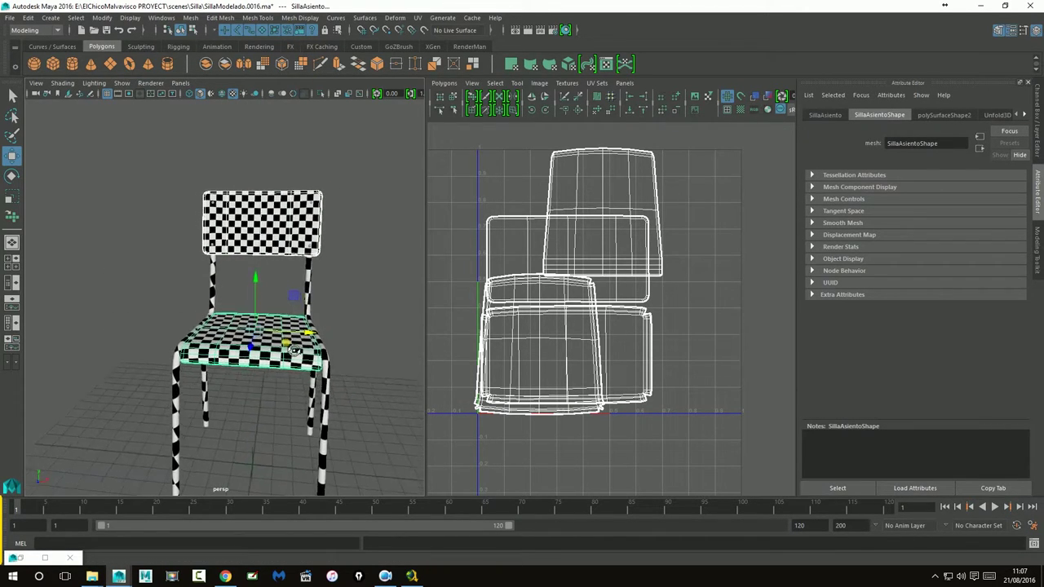
- Reselect the seat, activate the Scale tool, and bring up the UV component menu
click(315, 294)
click(275, 237)
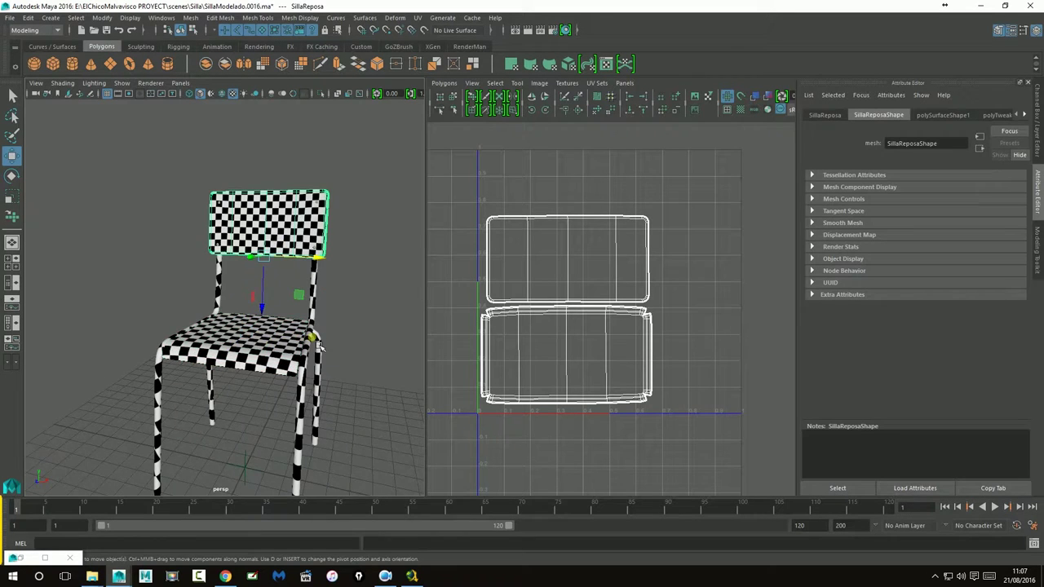
alt+drag(316, 342, 325, 343)
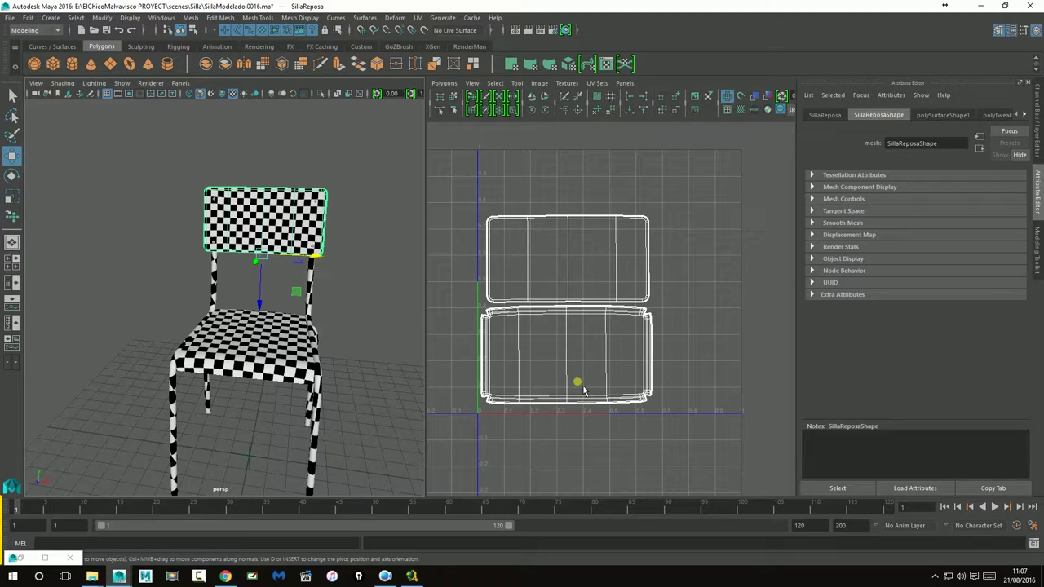
click(258, 368)
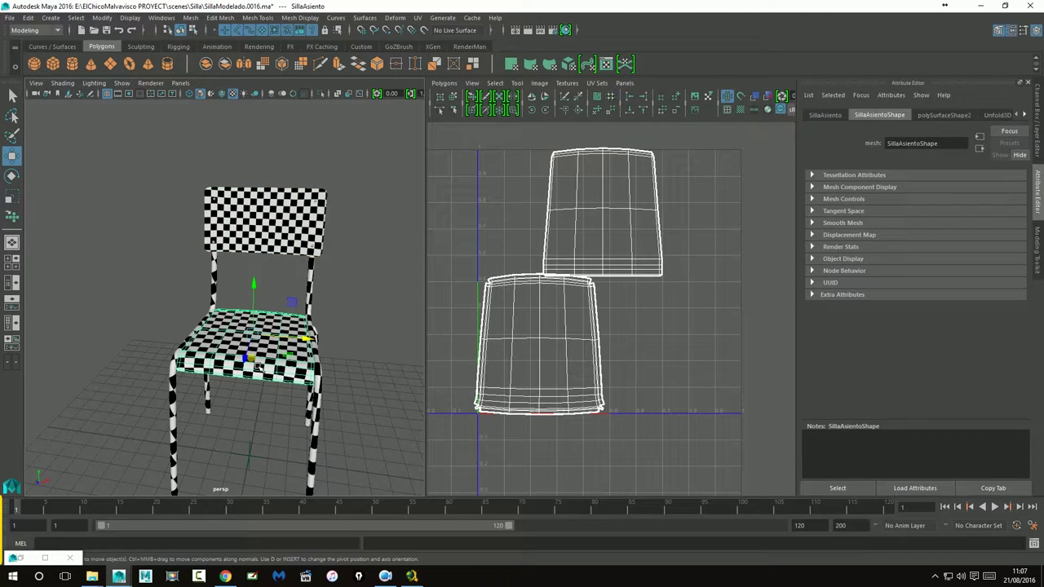
alt+drag(318, 327, 345, 322)
scroll(589, 260, up, 1)
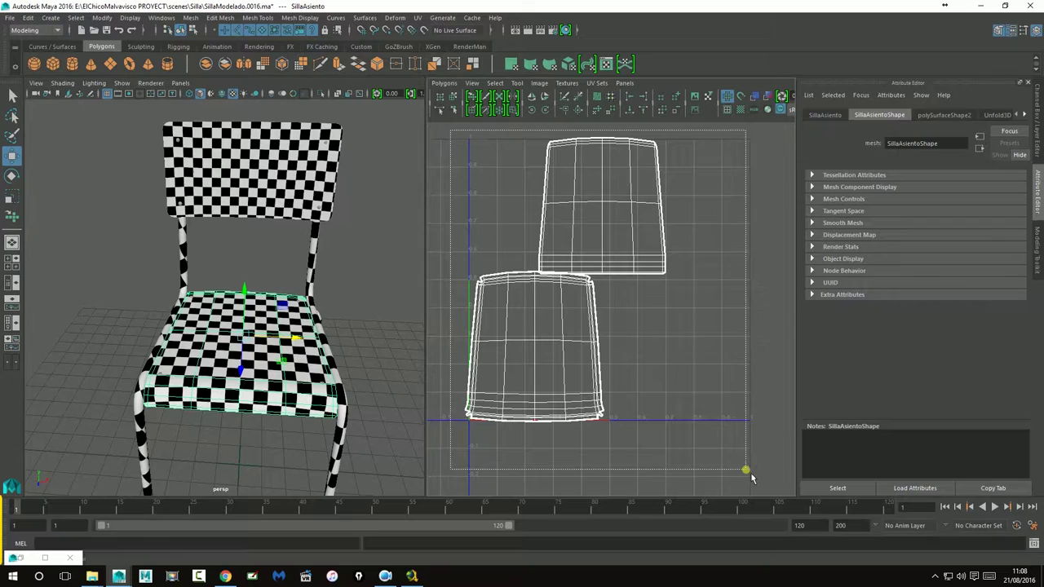
click(13, 196)
right_drag(558, 272, 610, 272)
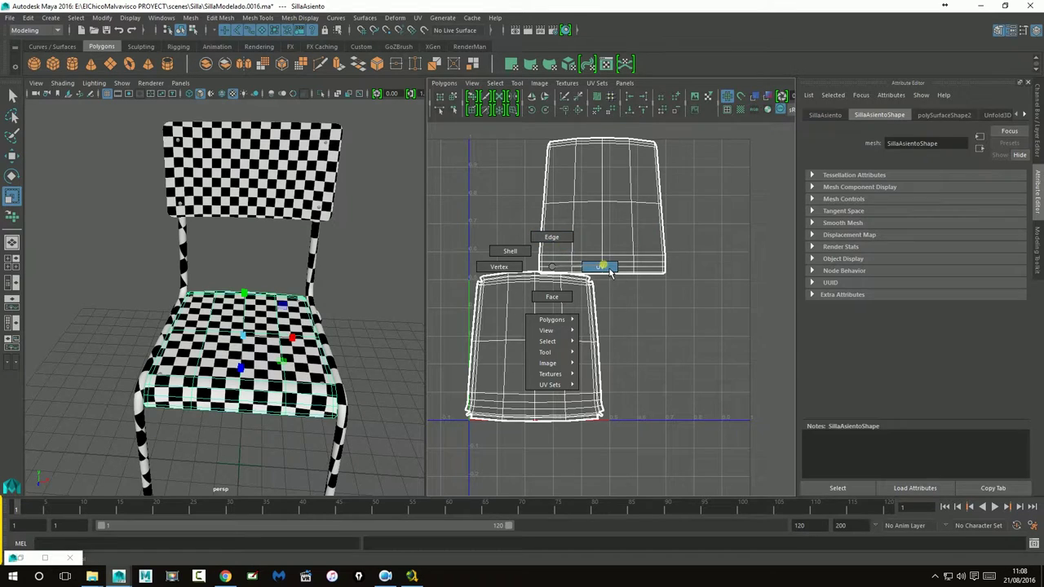
- Select all the seat UVs and rescale its shells to even out the checker
drag(531, 226, 726, 421)
scroll(711, 406, up, 2)
scroll(673, 332, up, 2)
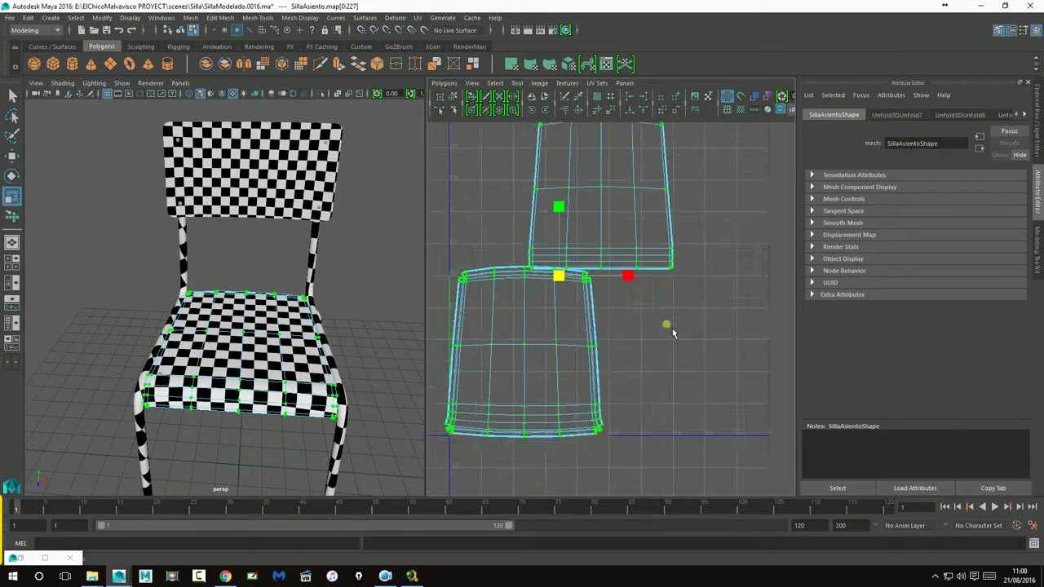
scroll(616, 316, up, 2)
drag(540, 263, 463, 304)
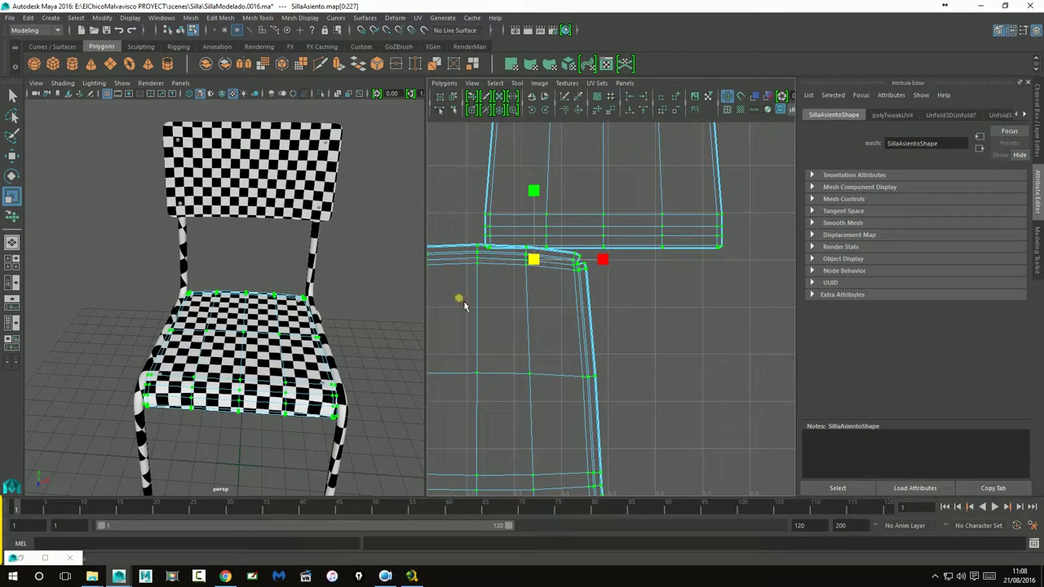
alt+drag(354, 296, 356, 307)
drag(541, 265, 530, 269)
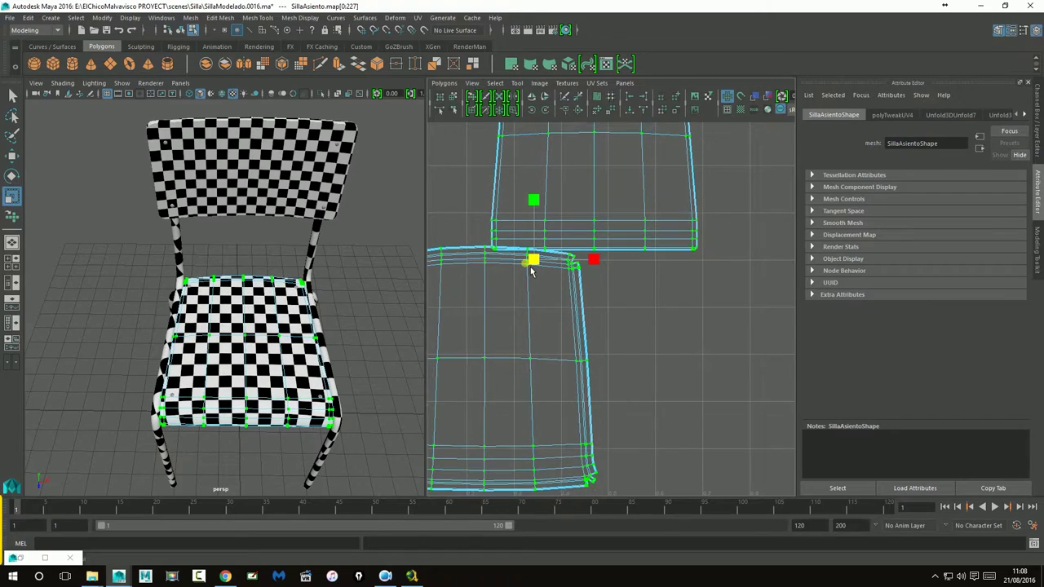
alt+drag(339, 331, 354, 332)
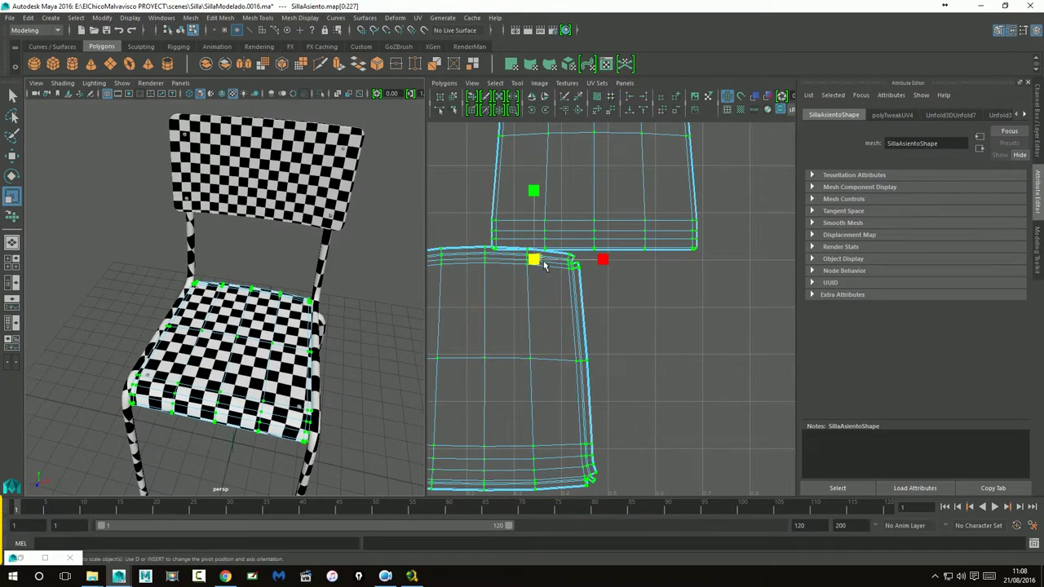
drag(538, 265, 545, 263)
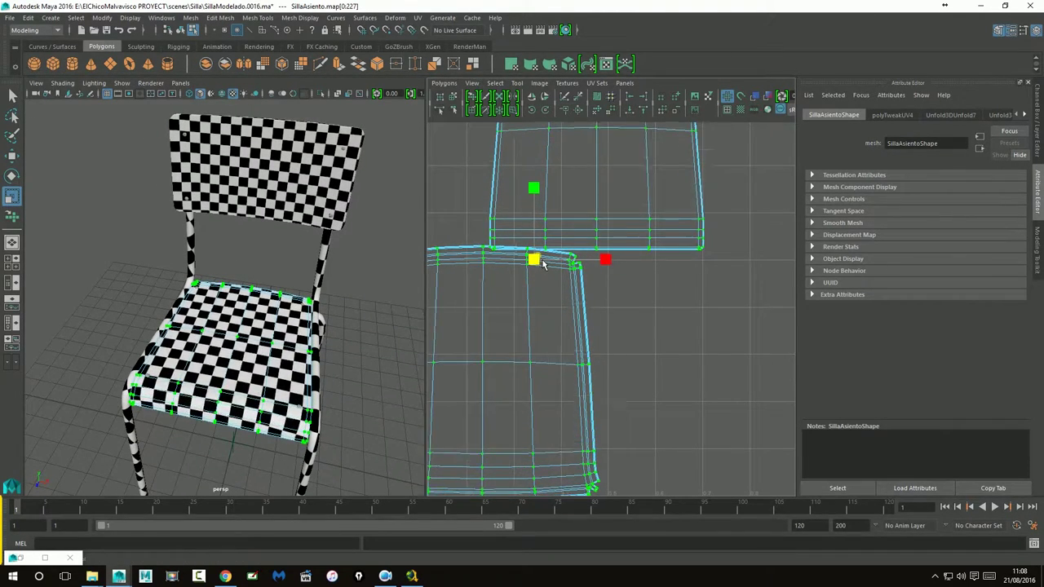
scroll(606, 326, down, 3)
scroll(610, 327, down, 1)
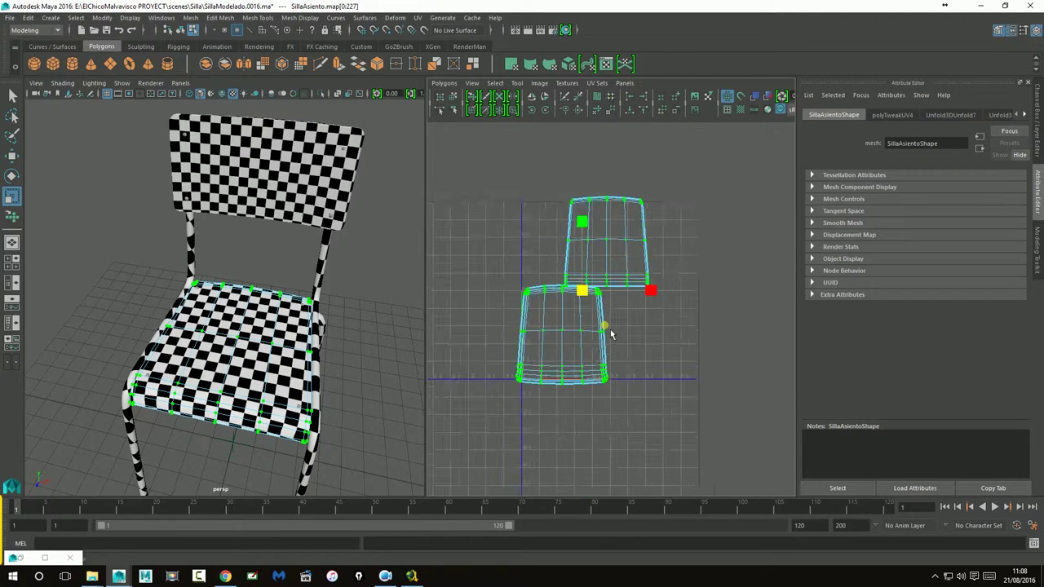
scroll(611, 334, up, 2)
alt+drag(389, 350, 356, 327)
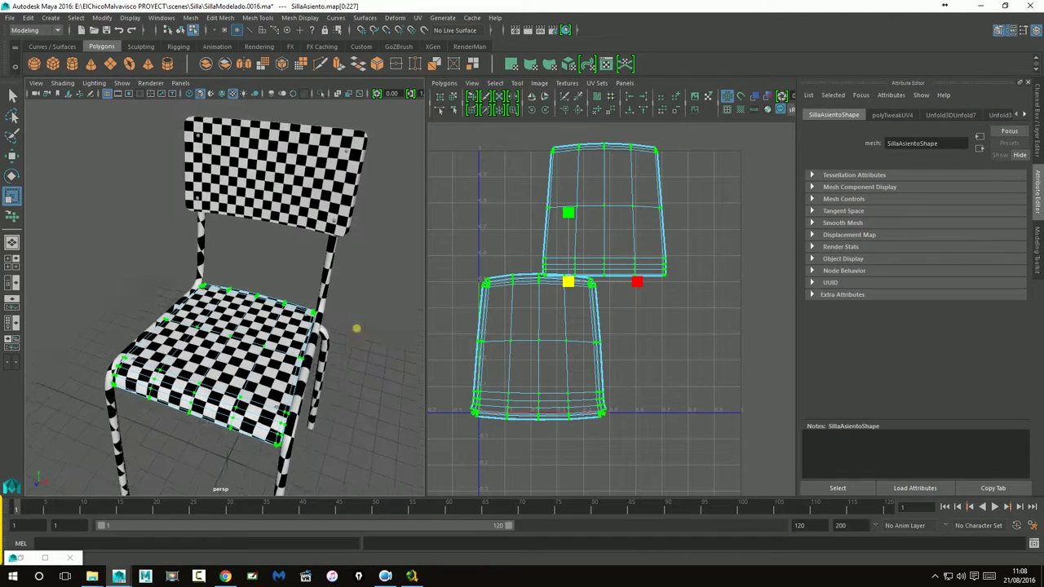
- Select the two back legs and their UV shells
click(318, 326)
shift+click(208, 264)
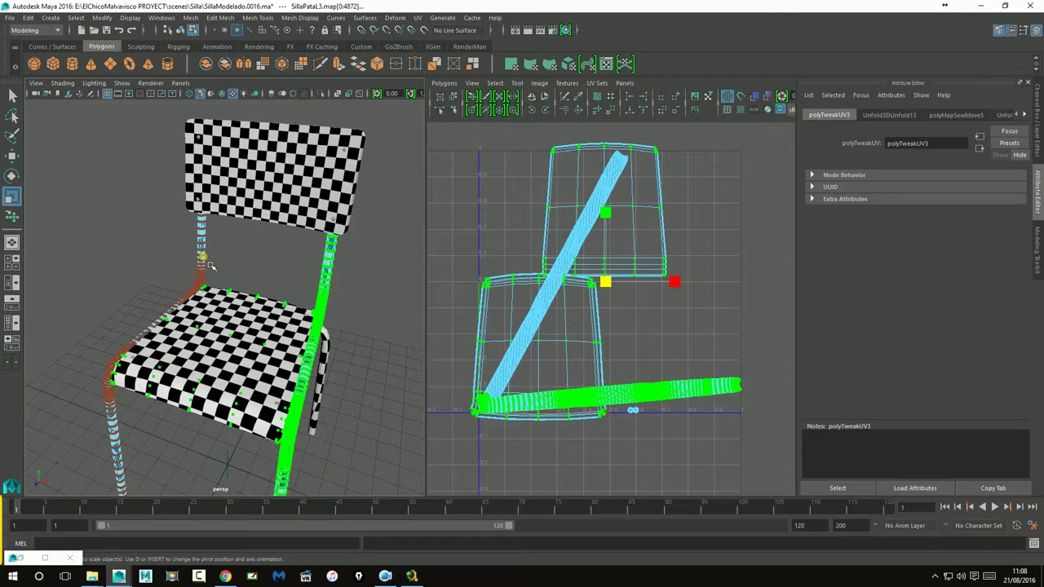
right_drag(550, 286, 606, 277)
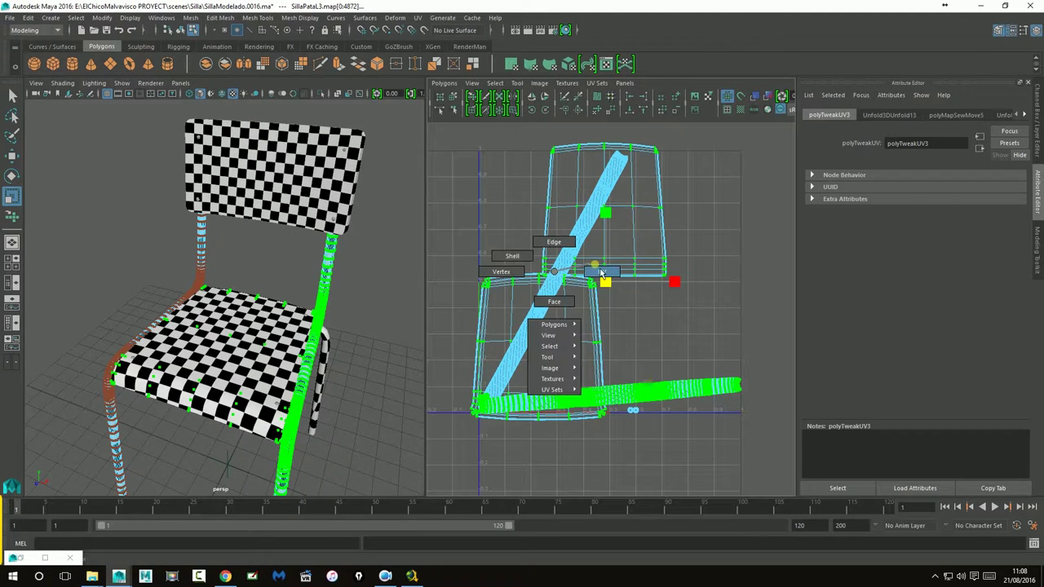
alt+right_drag(415, 324, 189, 312)
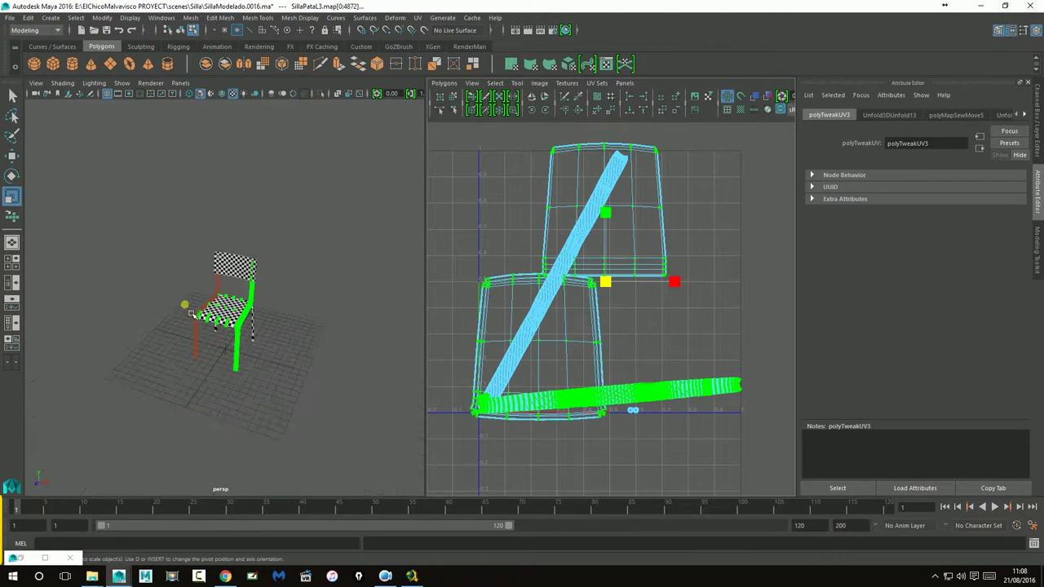
drag(113, 212, 368, 467)
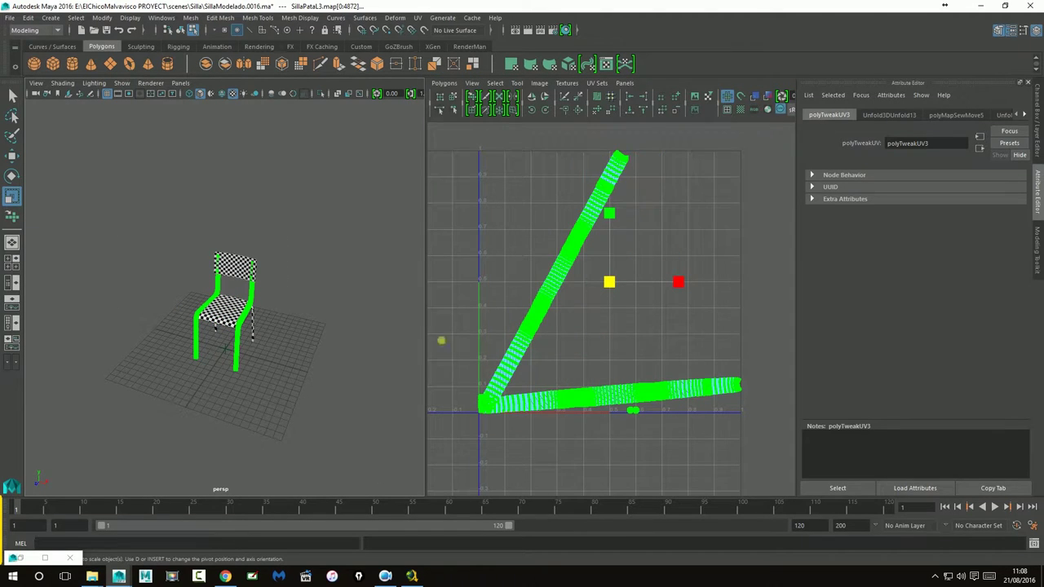
- Select all chair parts as objects and run a multi-object Layout UVs
right_drag(555, 278, 605, 273)
mouse_move(257, 267)
right_down()
mouse_move(265, 277)
mouse_move(308, 253)
right_up()
drag(133, 221, 338, 400)
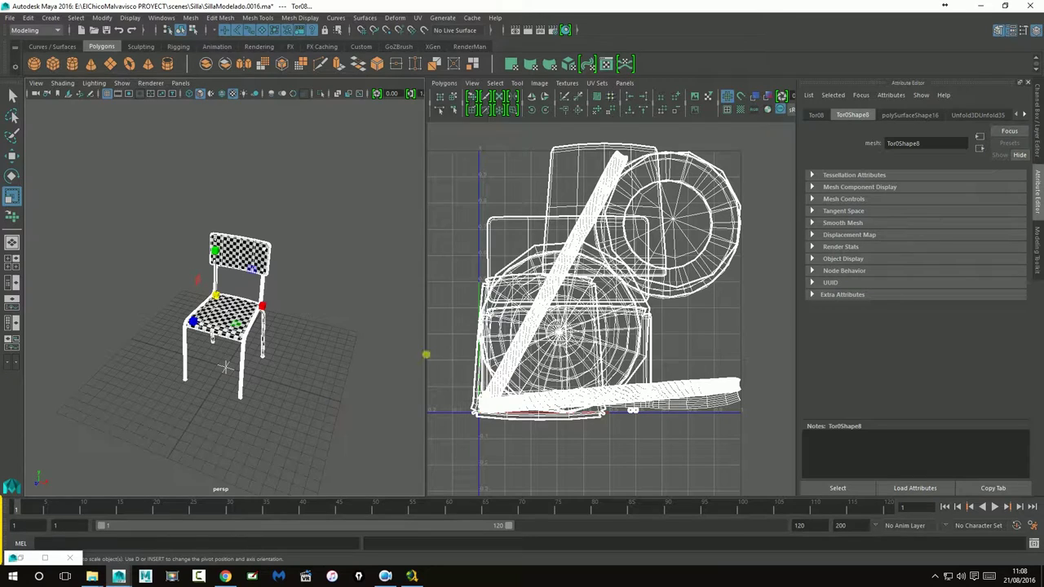
click(601, 97)
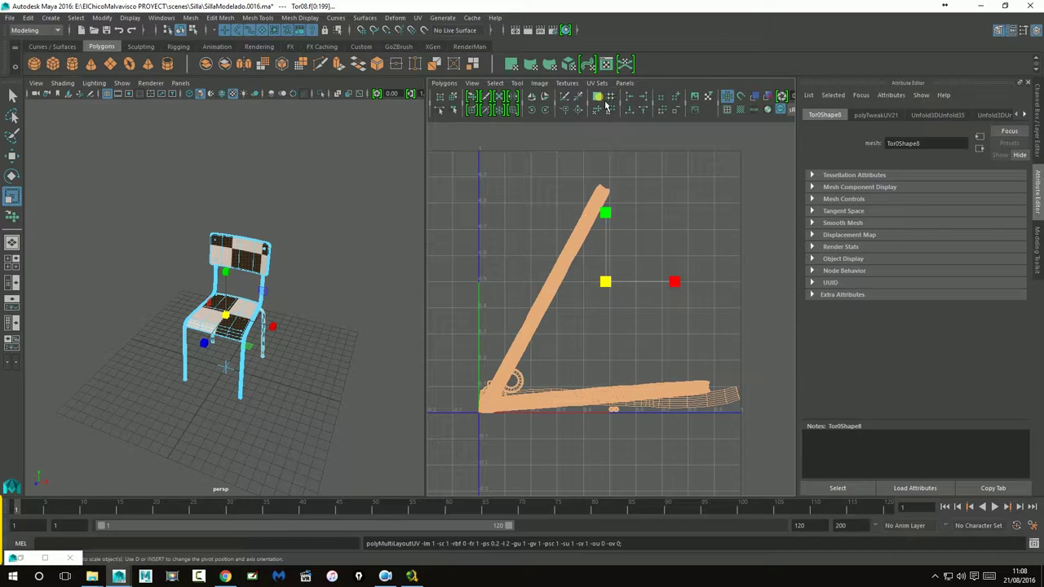
- Undo the automatic UV layout and reframe the view to see the whole chair
key(ctrl+z)
shift+click(600, 97)
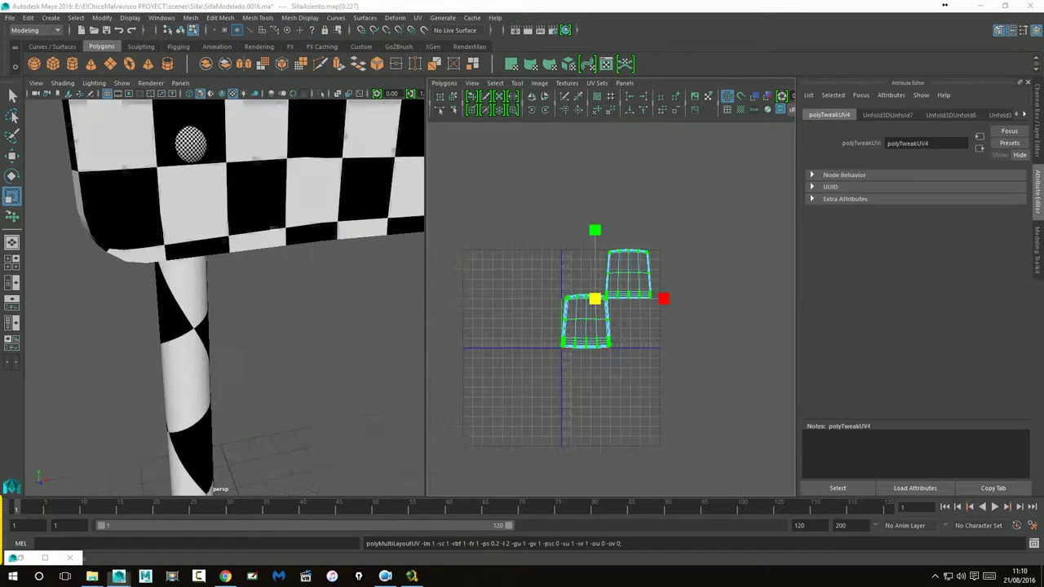
scroll(550, 293, up, 1)
alt+middle_drag(550, 294, 543, 240)
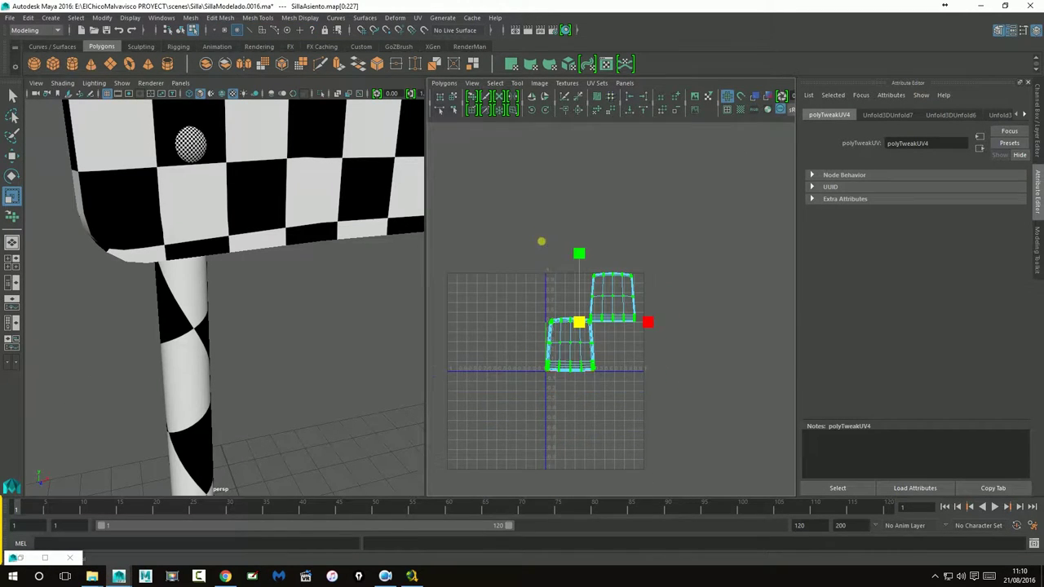
alt+middle_drag(607, 284, 571, 311)
mouse_move(384, 257)
alt+mouse_down()
mouse_move(133, 269)
mouse_move(234, 296)
mouse_move(228, 325)
mouse_move(204, 322)
mouse_move(227, 311)
alt+mouse_up()
scroll(123, 291, down, 3)
scroll(176, 270, down, 2)
scroll(116, 285, down, 3)
- Select both back legs' UV shells and lay them out in UV space
click(185, 277)
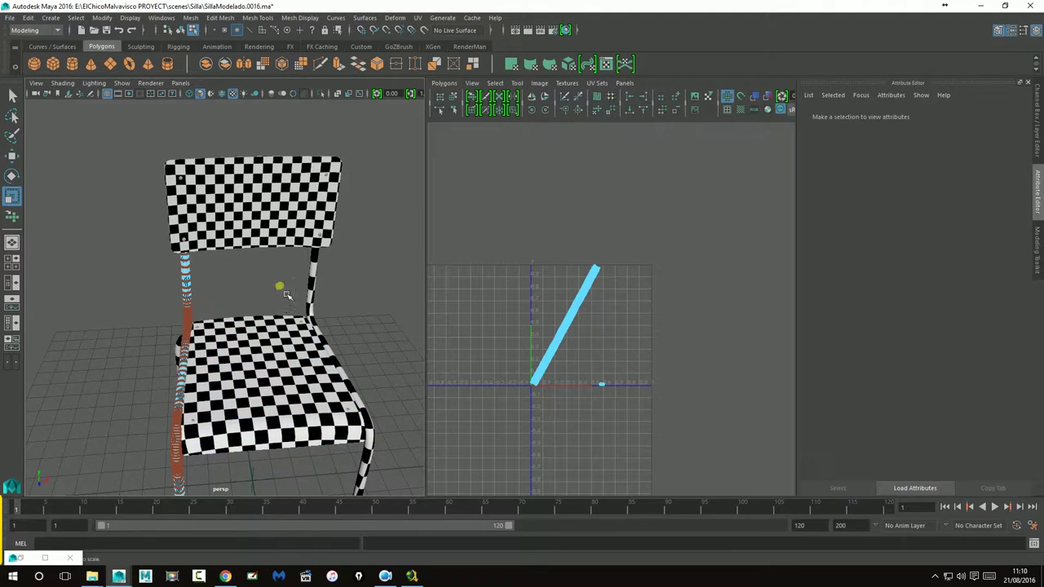
click(318, 286)
drag(484, 234, 769, 416)
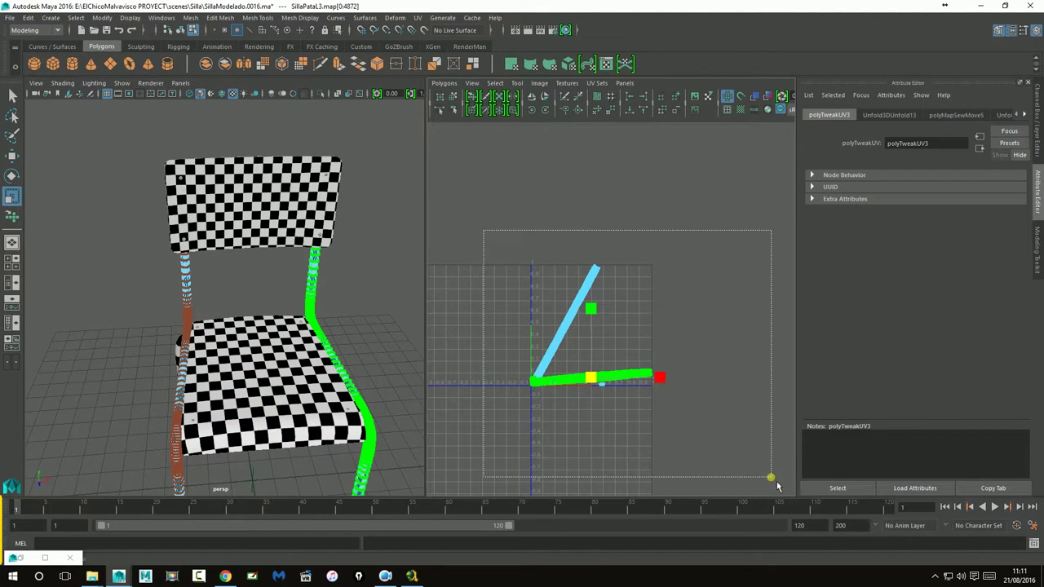
click(599, 99)
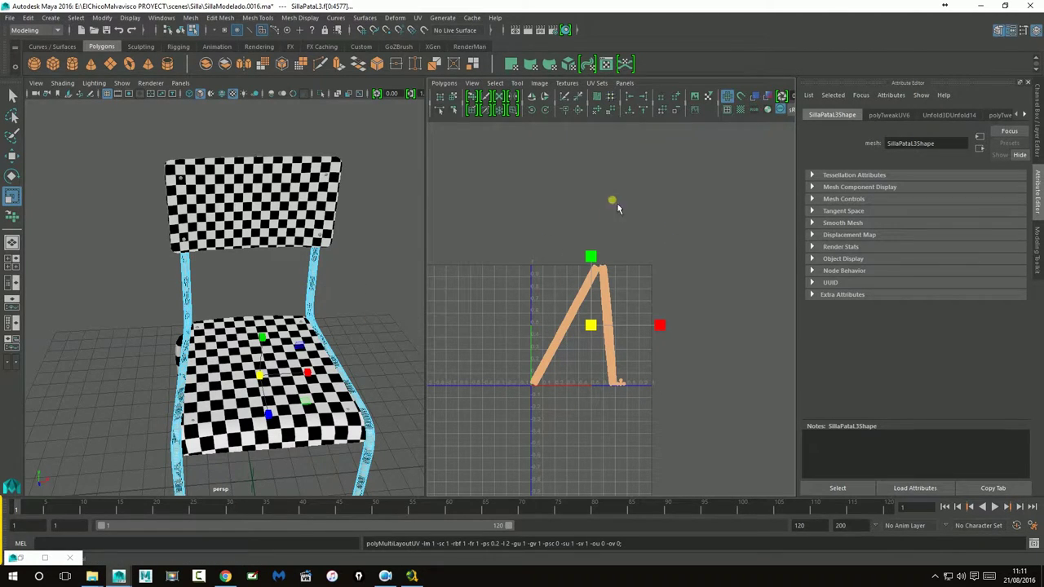
- Select the right back leg's UV shell and rotate it upright
click(345, 262)
mouse_move(361, 292)
alt+mouse_down()
mouse_move(400, 309)
mouse_move(483, 282)
mouse_move(359, 306)
alt+mouse_up()
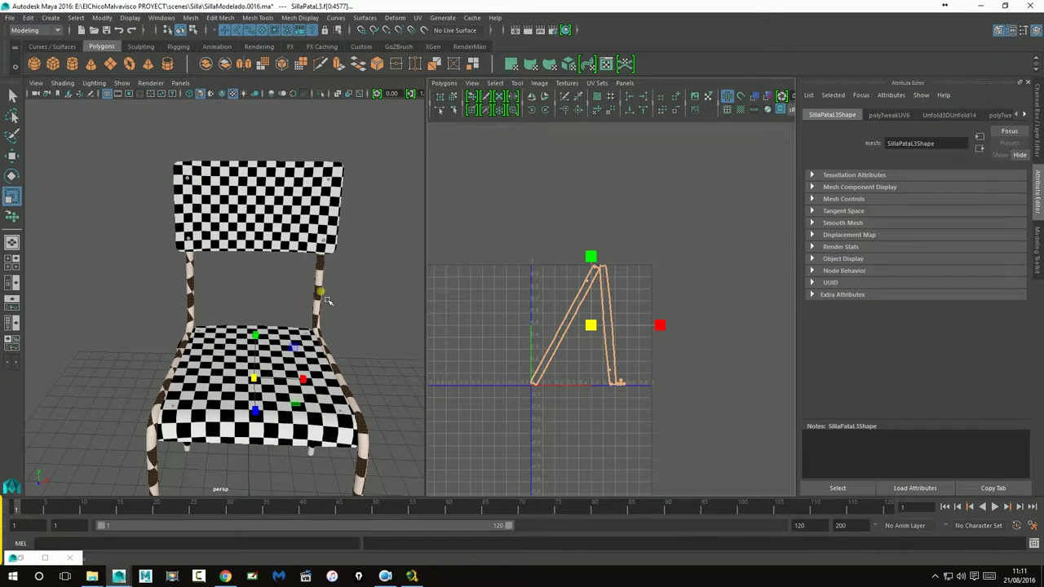
click(326, 301)
scroll(559, 331, up, 3)
scroll(601, 321, up, 2)
right_click(607, 321)
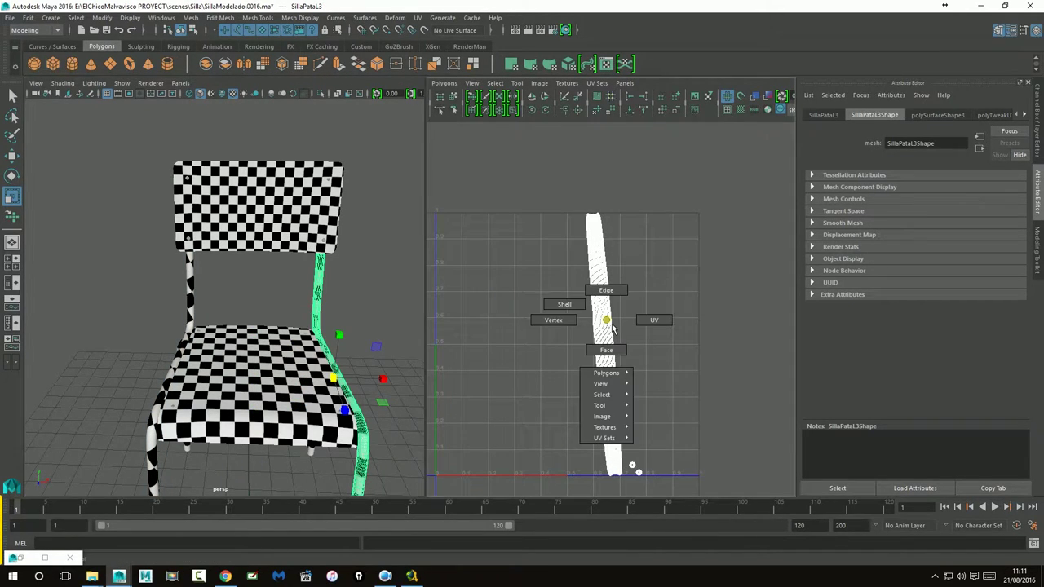
right_drag(614, 328, 661, 320)
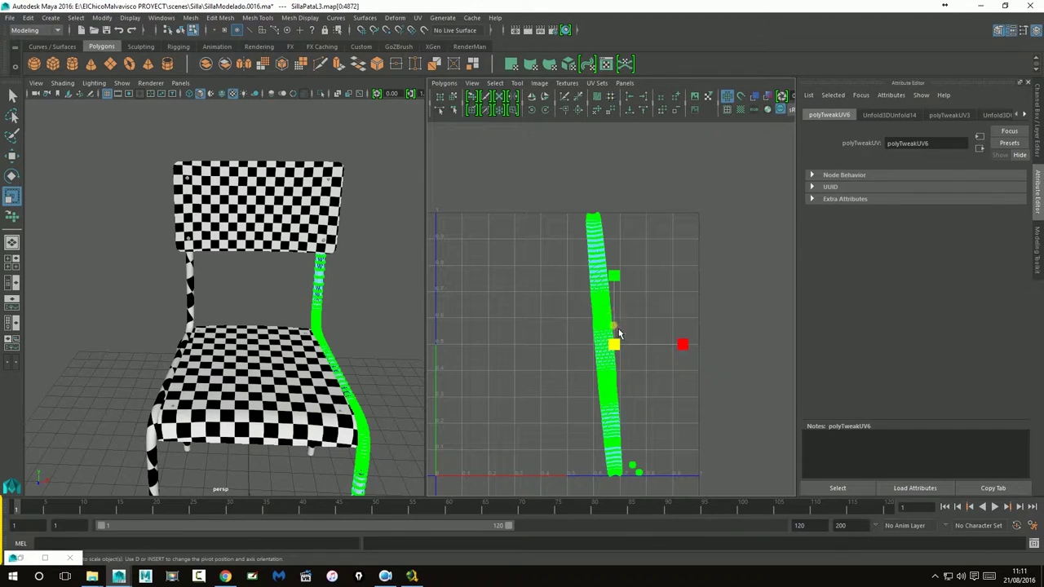
alt+middle_drag(618, 333, 608, 290)
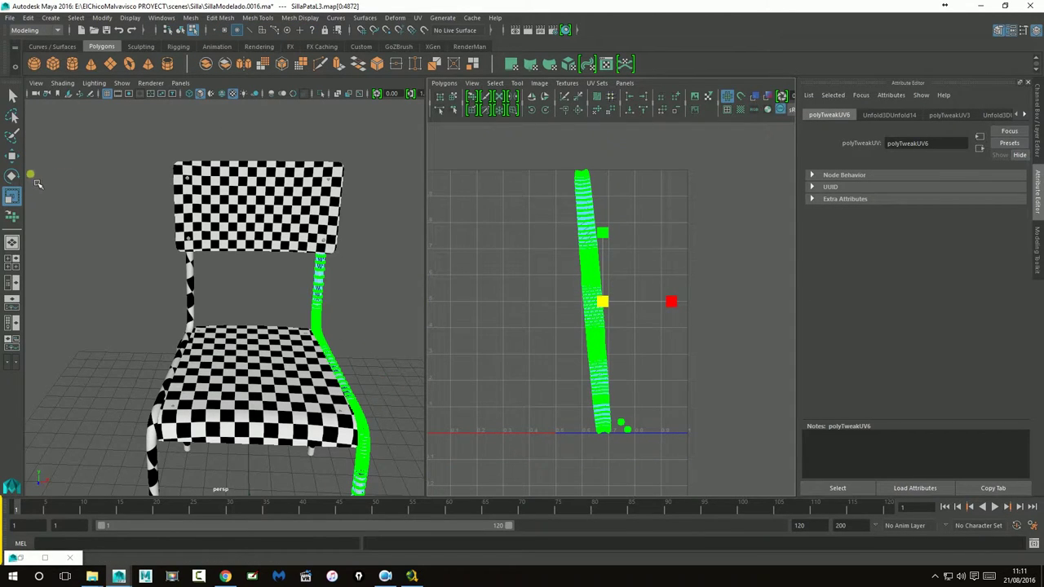
click(12, 176)
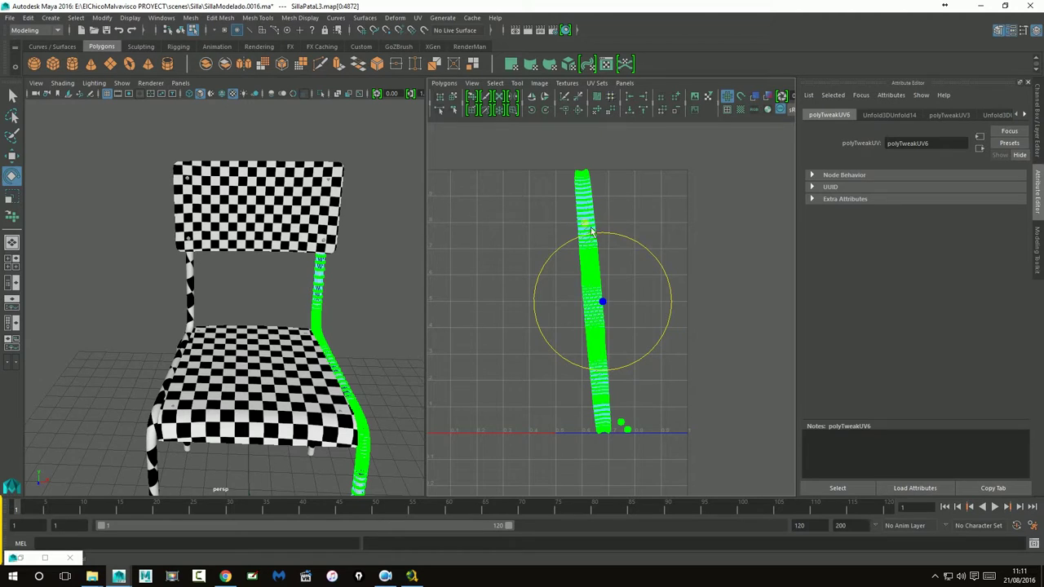
right_drag(591, 233, 582, 191)
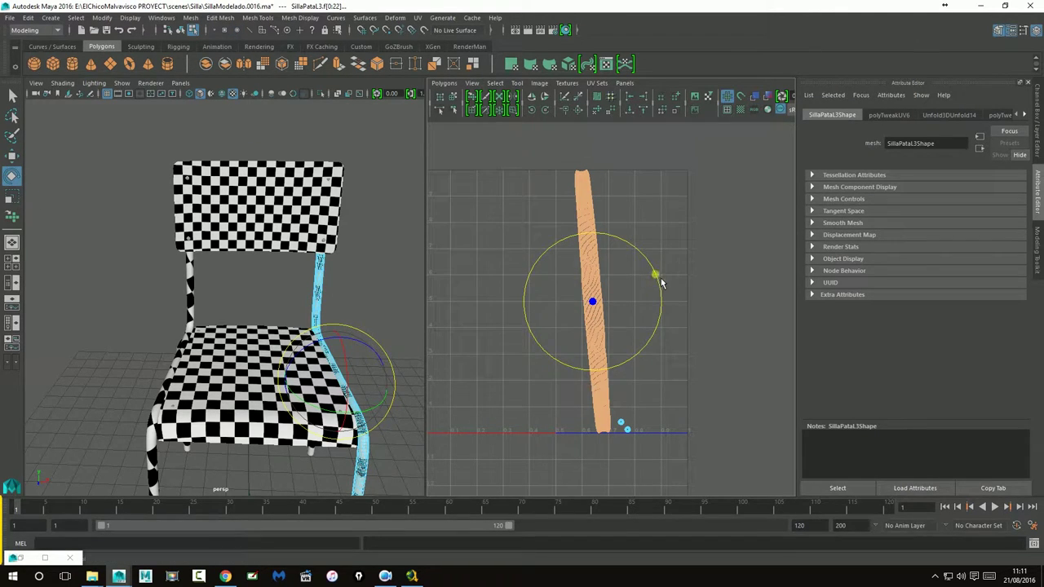
drag(660, 282, 666, 289)
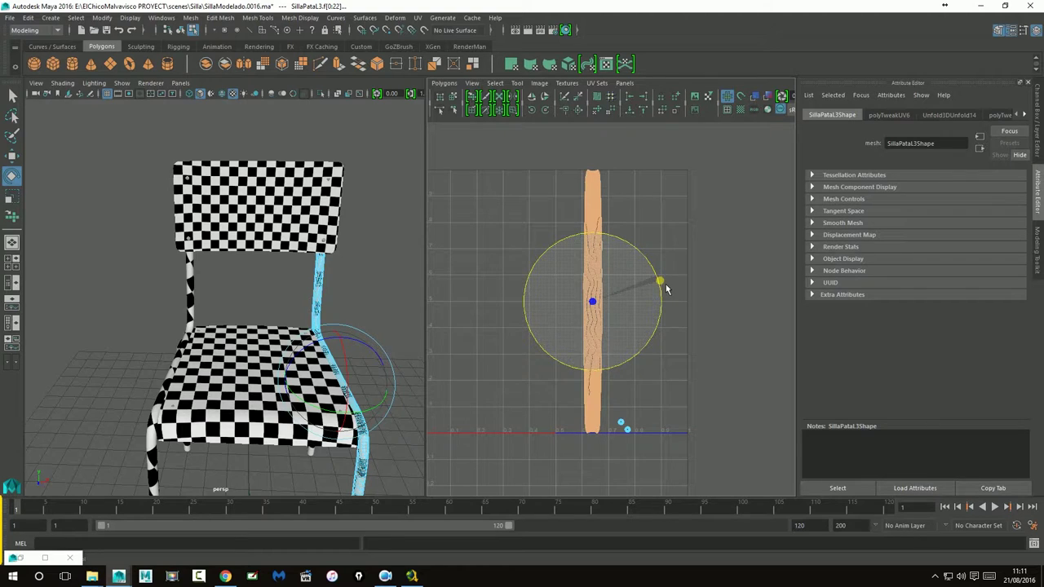
- Keep the 512 Map shell spacing preset in the Layout UVs options and close them
shift+click(600, 96)
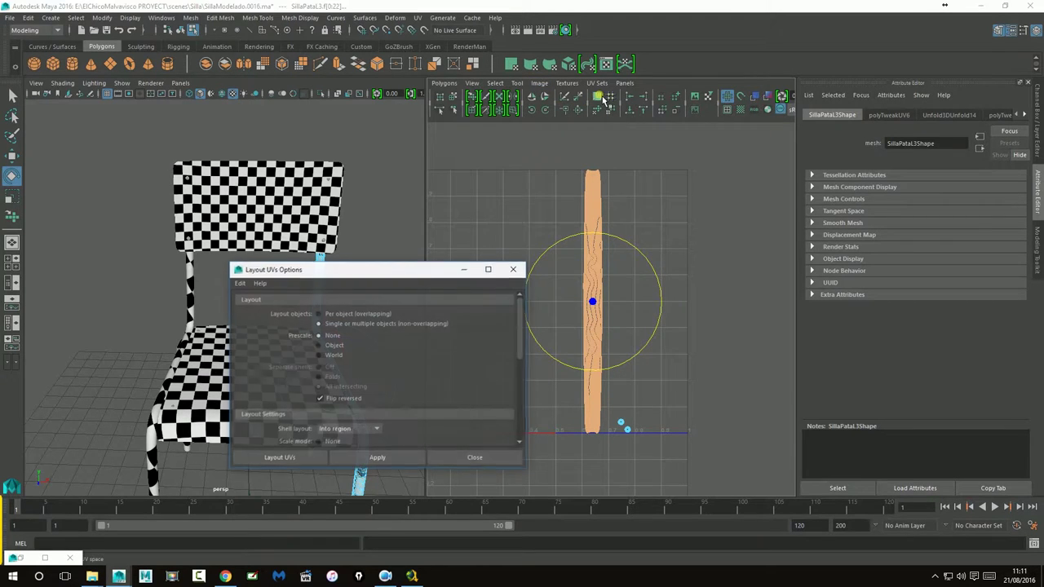
scroll(403, 427, down, 2)
scroll(403, 426, down, 2)
scroll(403, 427, down, 2)
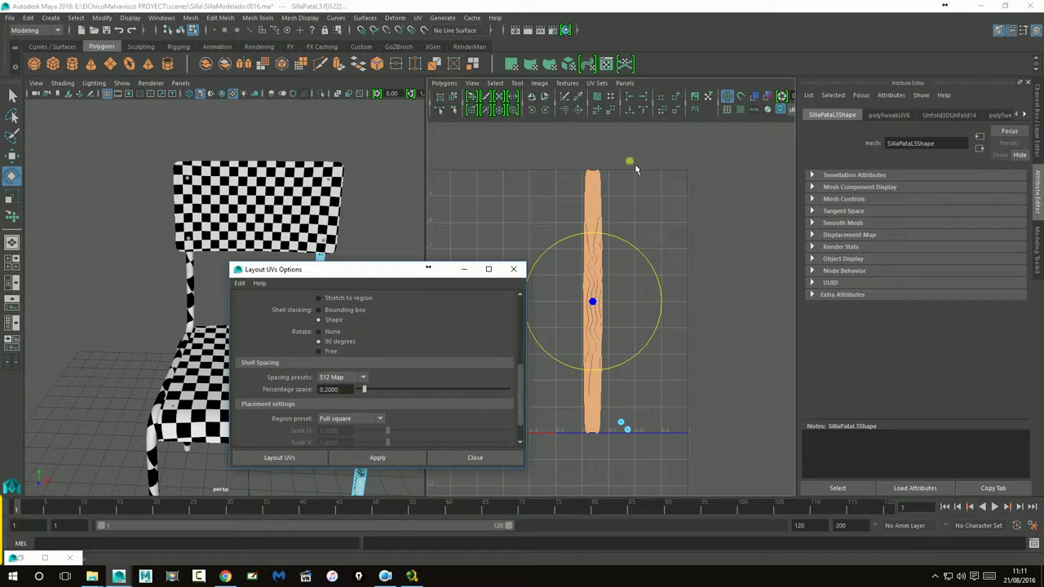
click(594, 181)
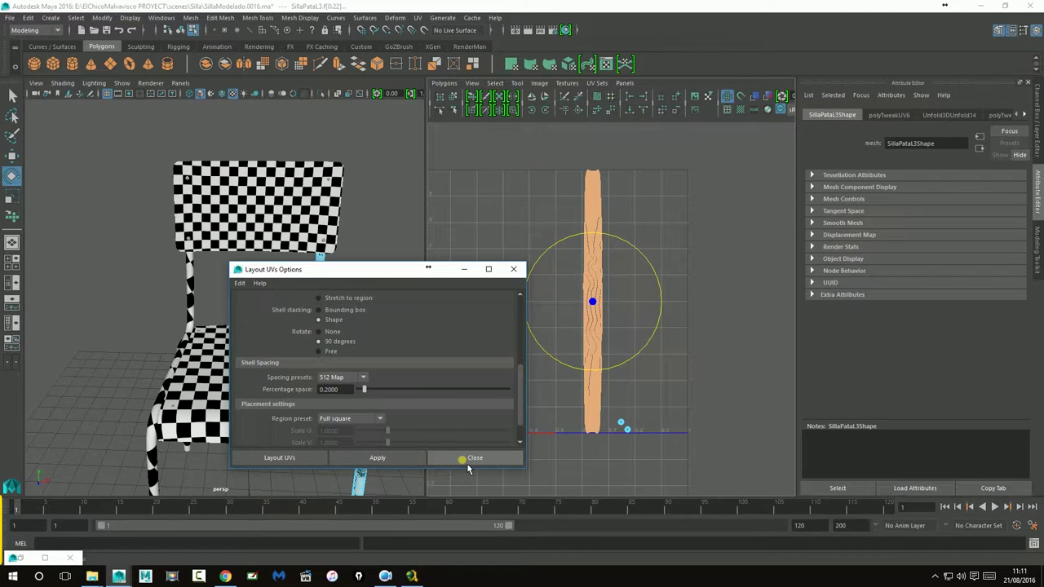
click(367, 381)
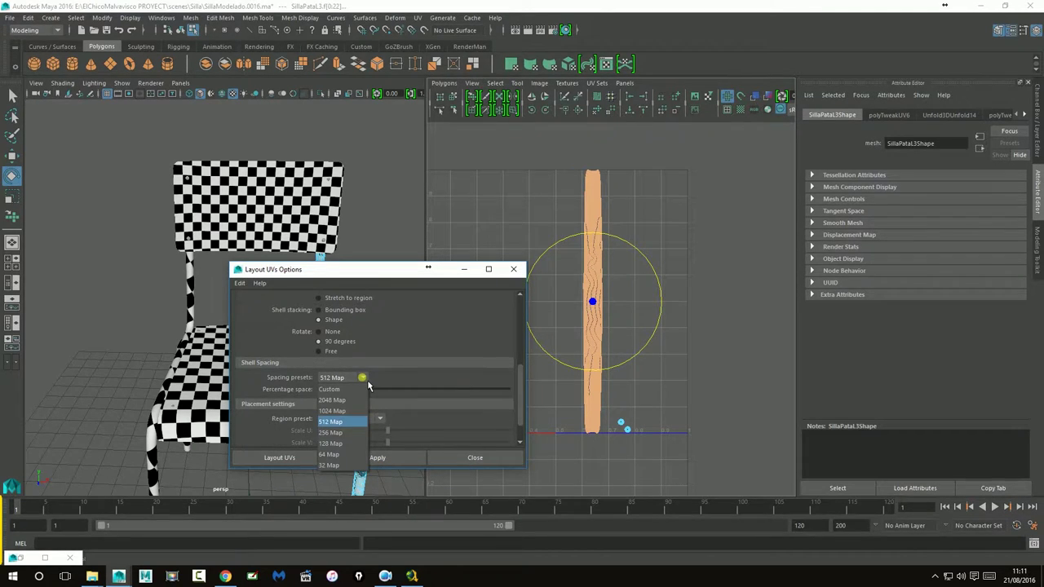
click(367, 385)
click(507, 460)
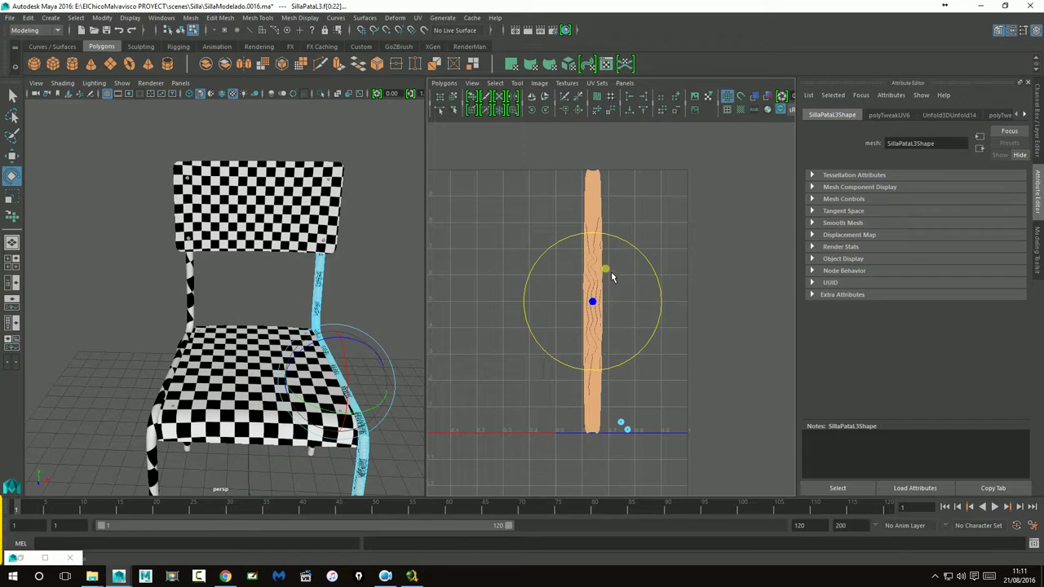
- Slide the right leg's upright shell toward U=1, then select the left back leg
click(12, 155)
drag(661, 300, 757, 321)
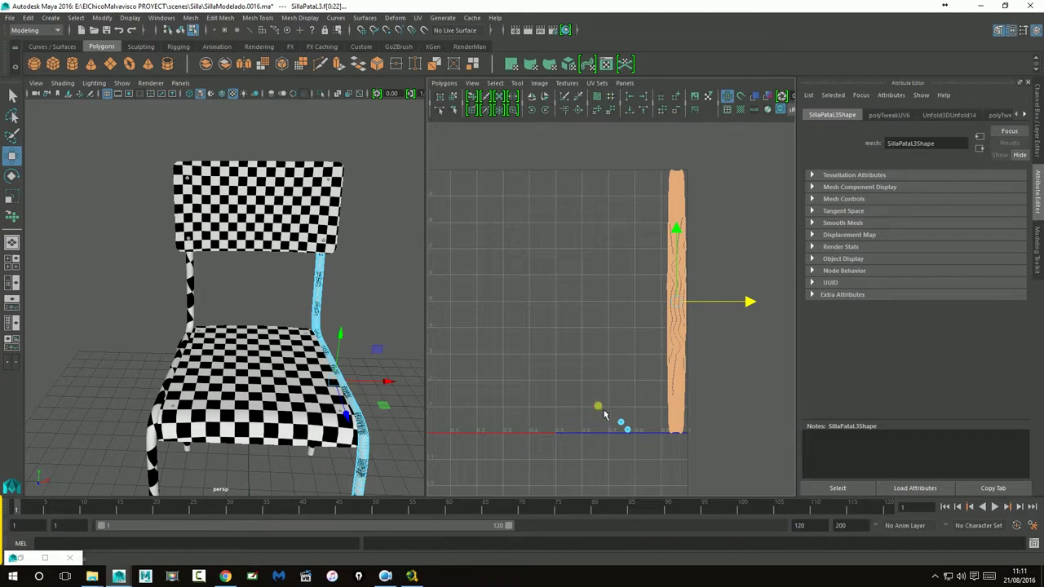
scroll(641, 449, up, 2)
alt+middle_drag(641, 450, 605, 334)
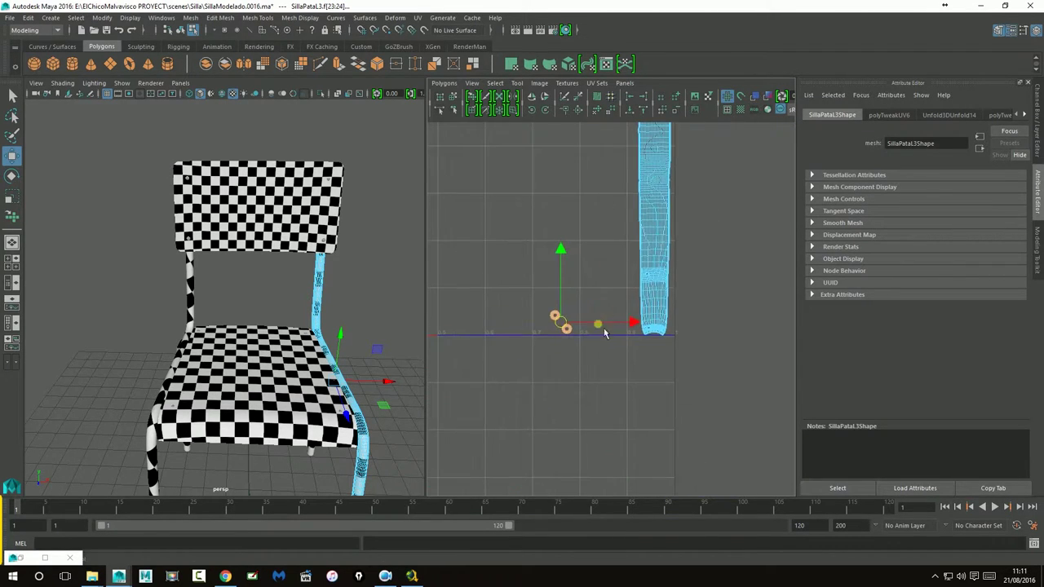
scroll(605, 334, up, 2)
drag(587, 341, 730, 347)
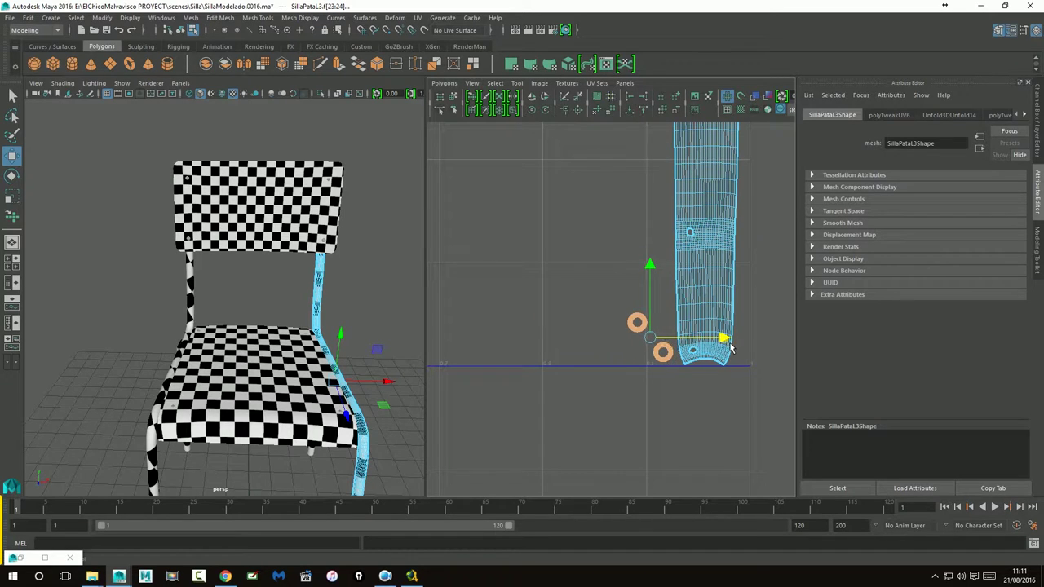
click(612, 351)
click(710, 326)
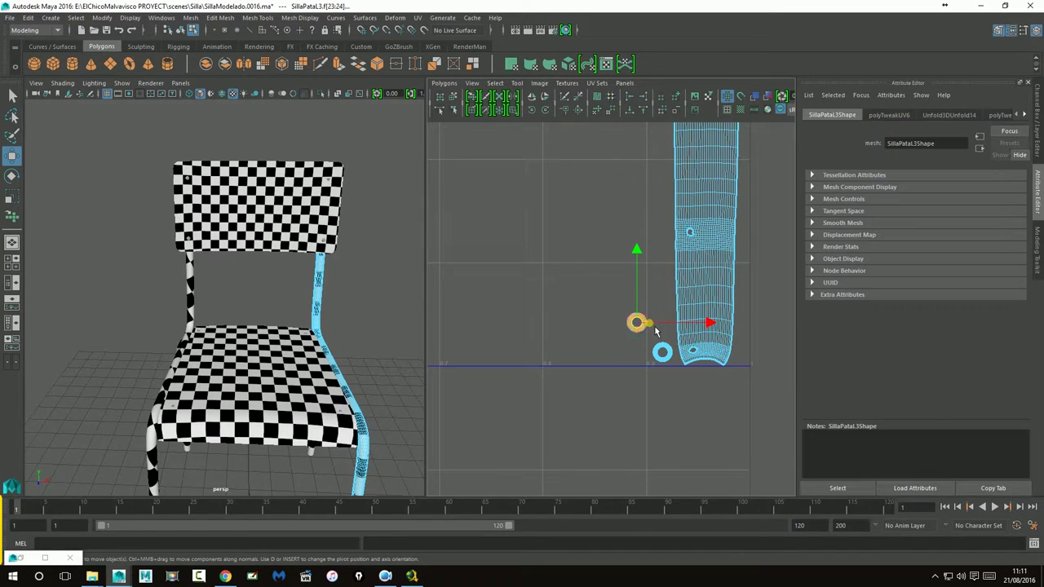
drag(717, 328, 738, 329)
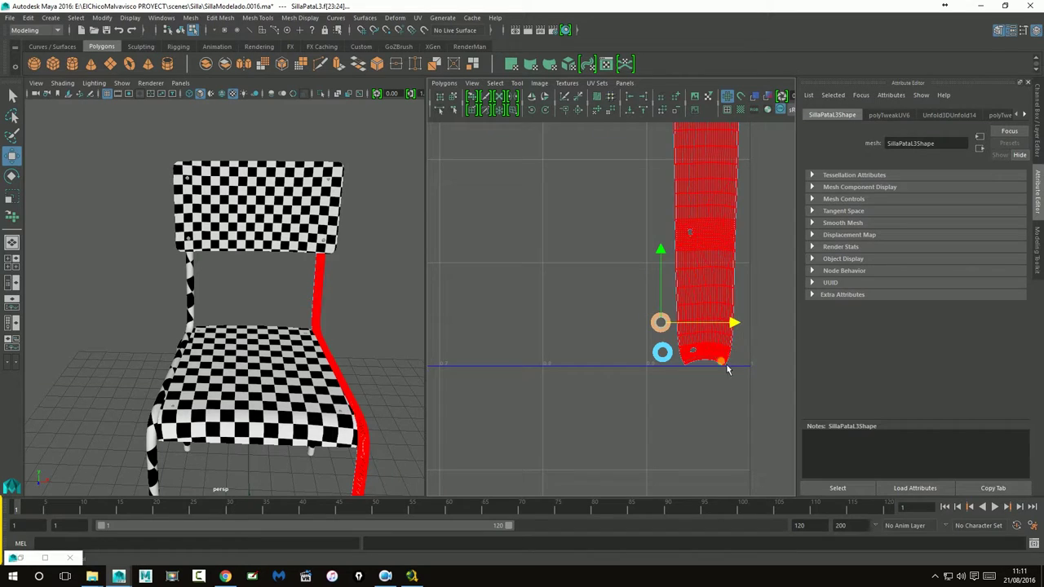
scroll(729, 370, down, 3)
click(662, 217)
alt+middle_drag(662, 217, 669, 324)
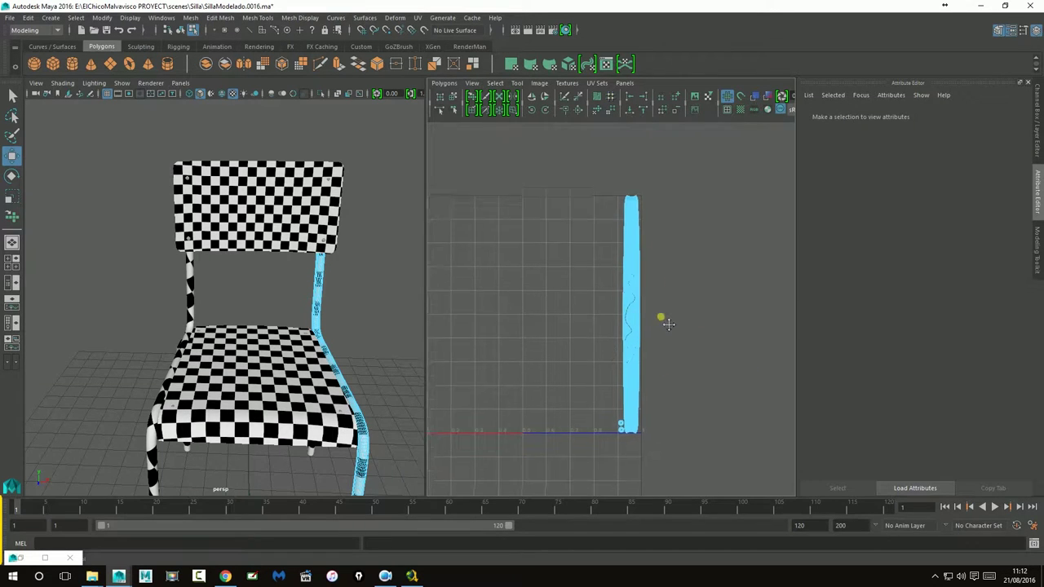
click(195, 307)
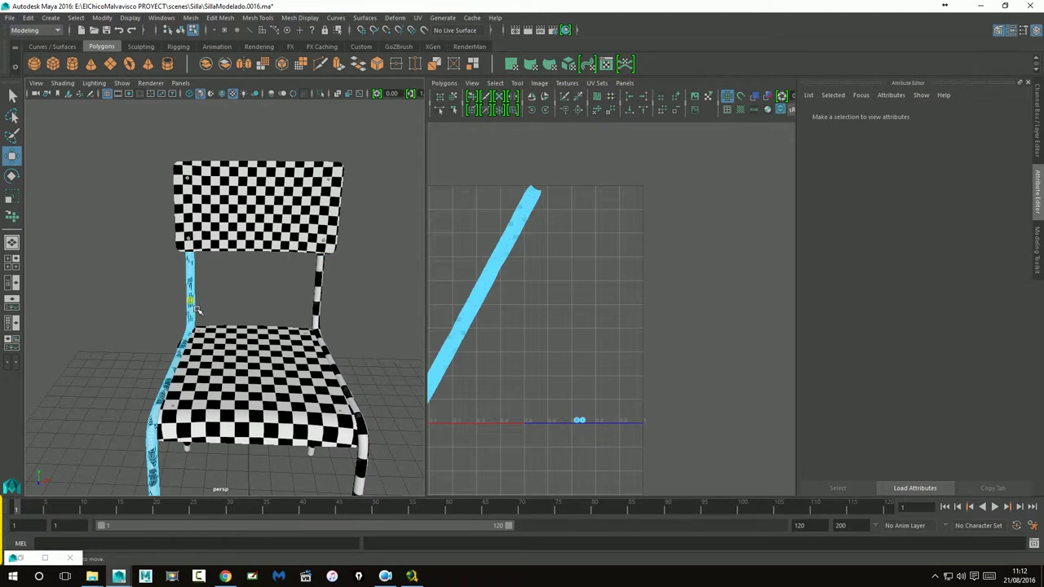
- Rotate the left leg's UV shell upright, lay it out, and slide it to about U=0.5
click(482, 309)
key(f)
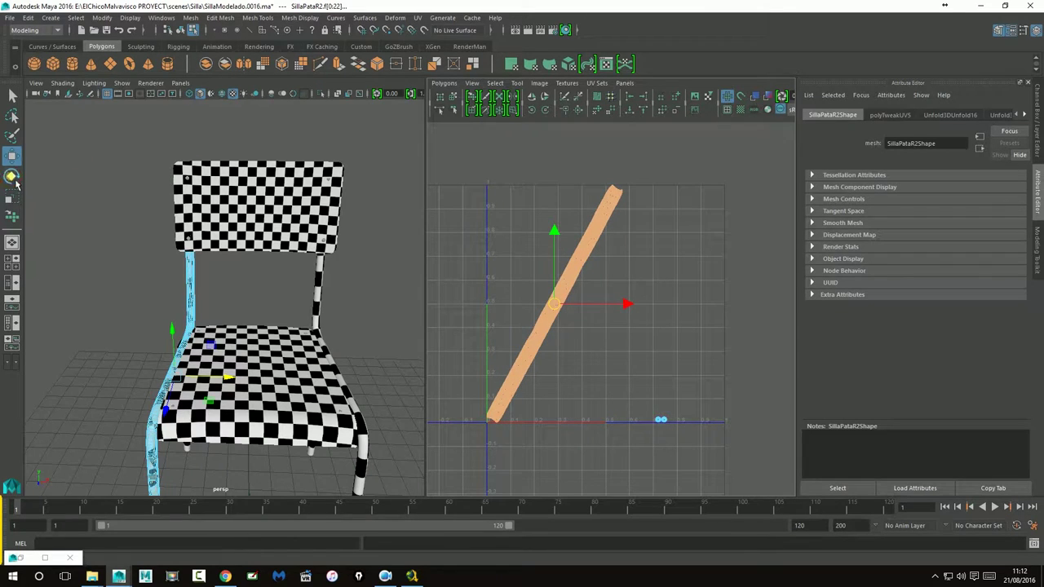
click(14, 179)
drag(560, 241, 526, 251)
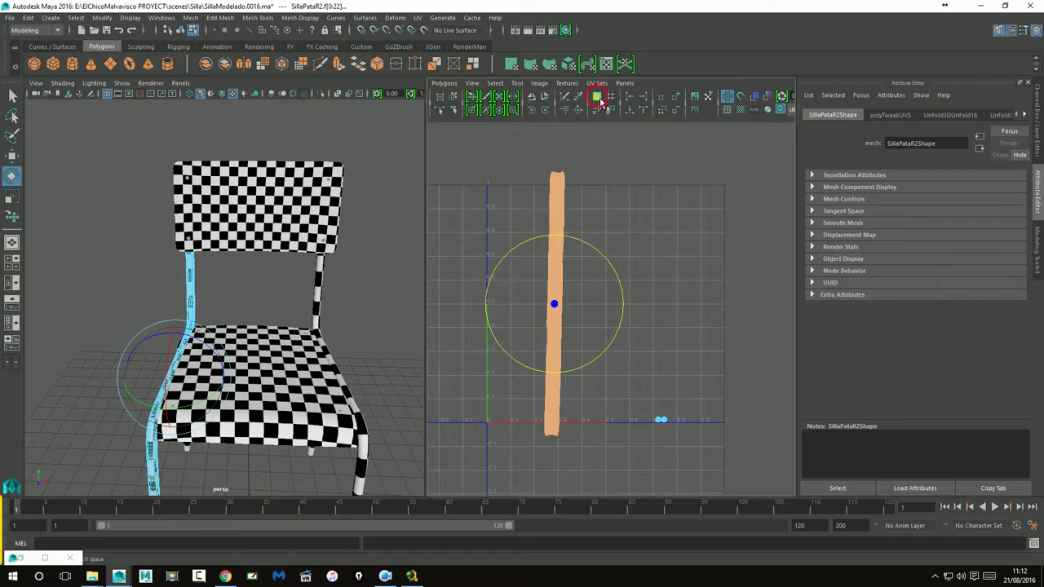
click(596, 98)
click(12, 155)
mouse_move(566, 308)
mouse_down()
mouse_move(744, 308)
mouse_move(741, 327)
mouse_up()
- Stack the small ring shells together beside the tall leg shell
click(513, 420)
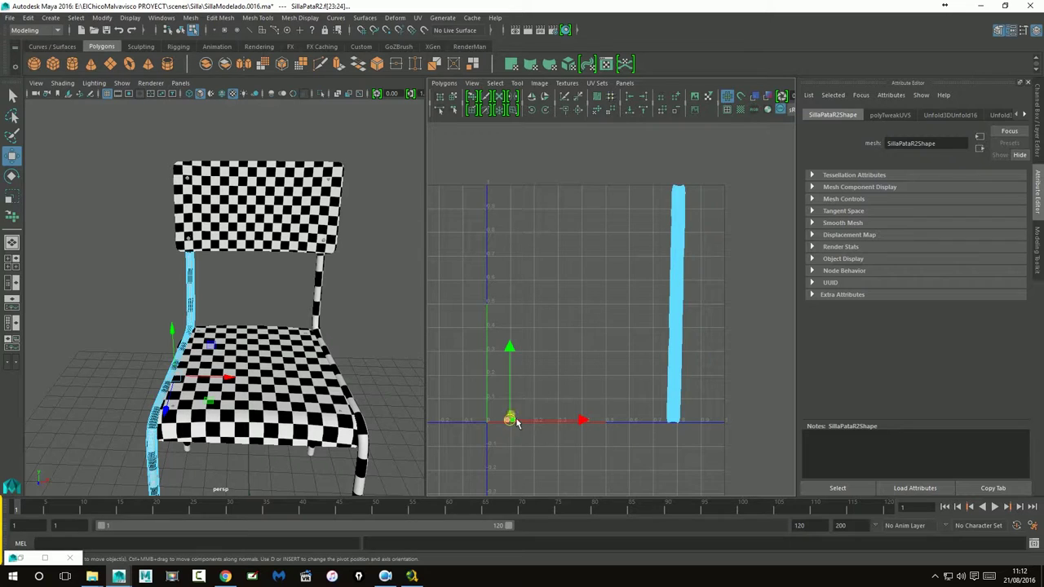
drag(585, 428, 735, 426)
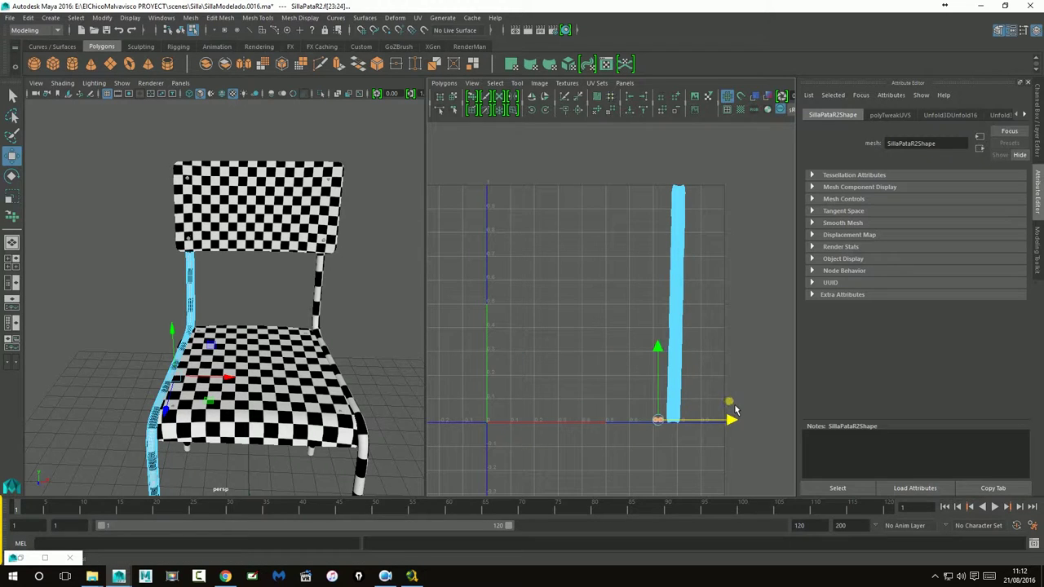
scroll(586, 362, up, 5)
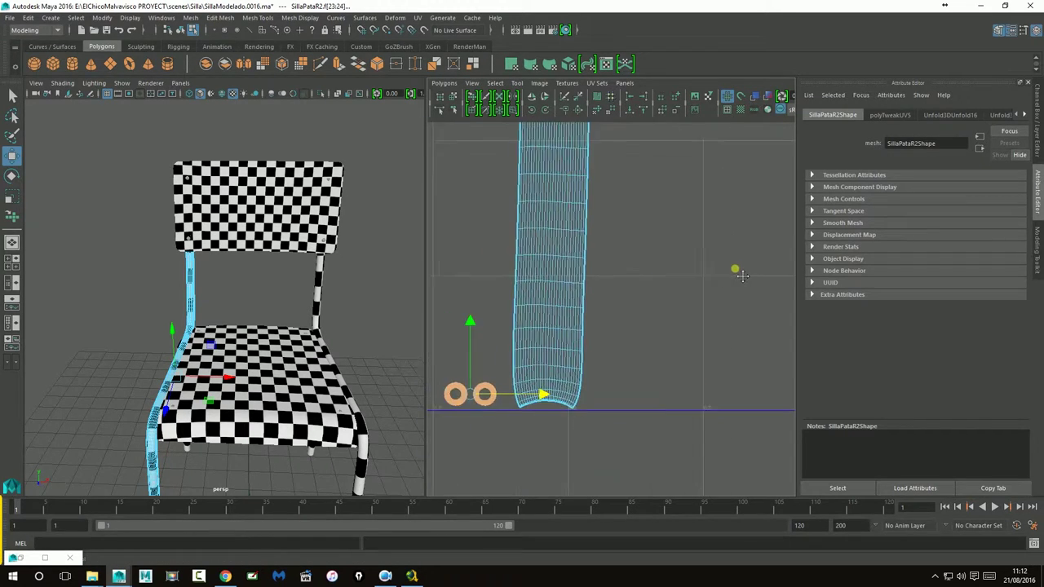
alt+middle_drag(586, 362, 718, 326)
click(601, 450)
click(557, 403)
drag(554, 403, 600, 367)
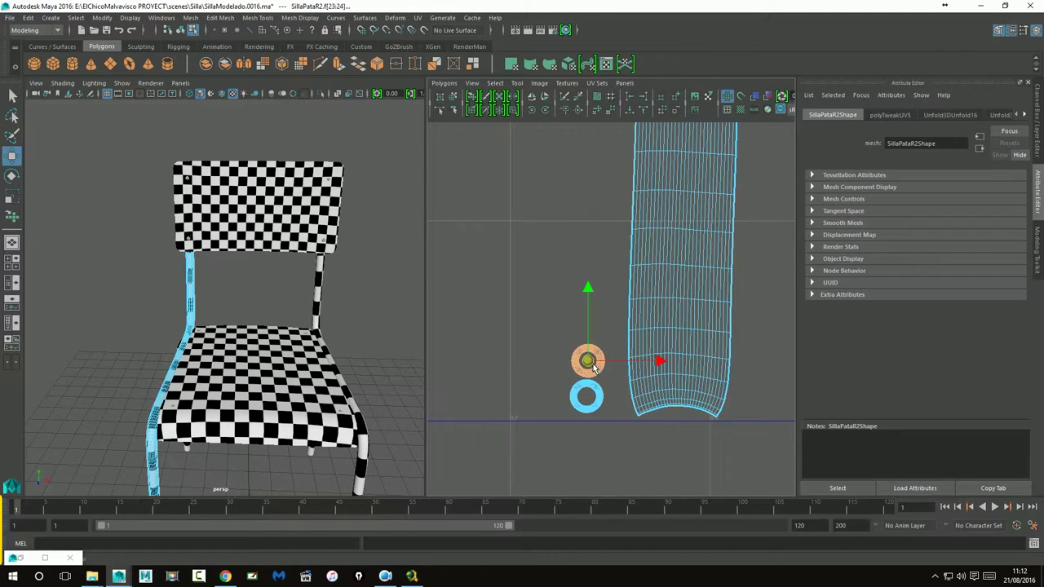
drag(532, 318, 613, 448)
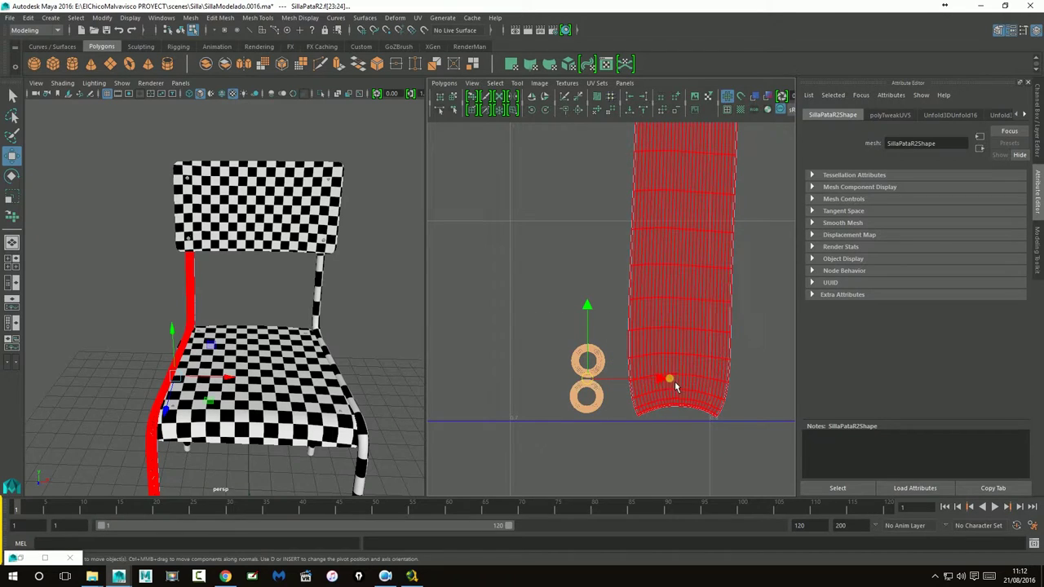
drag(667, 379, 684, 380)
scroll(685, 380, down, 5)
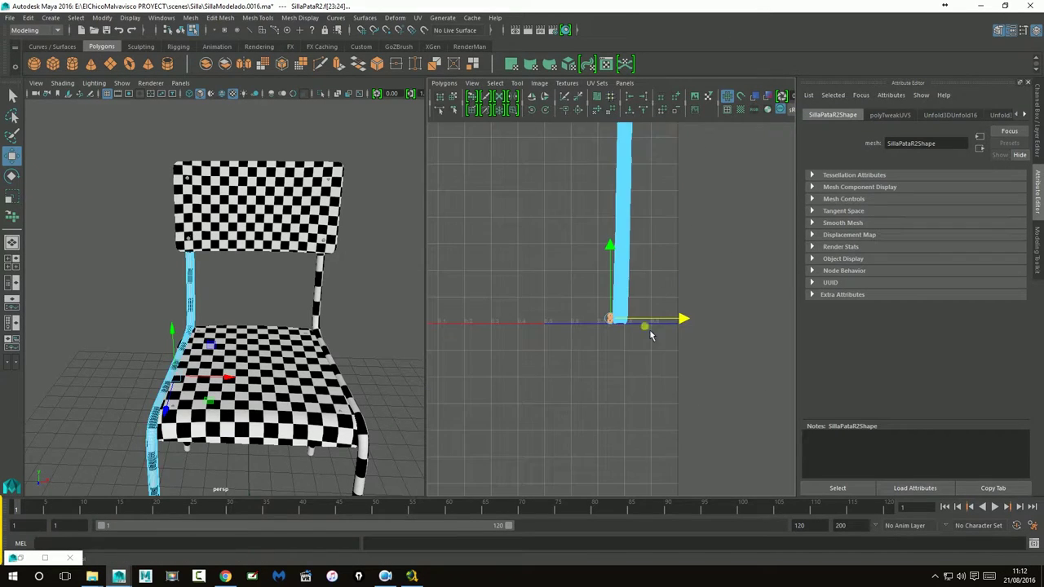
- Move the other leg's UV shell beside the first leg shell
click(618, 326)
shift+click(325, 302)
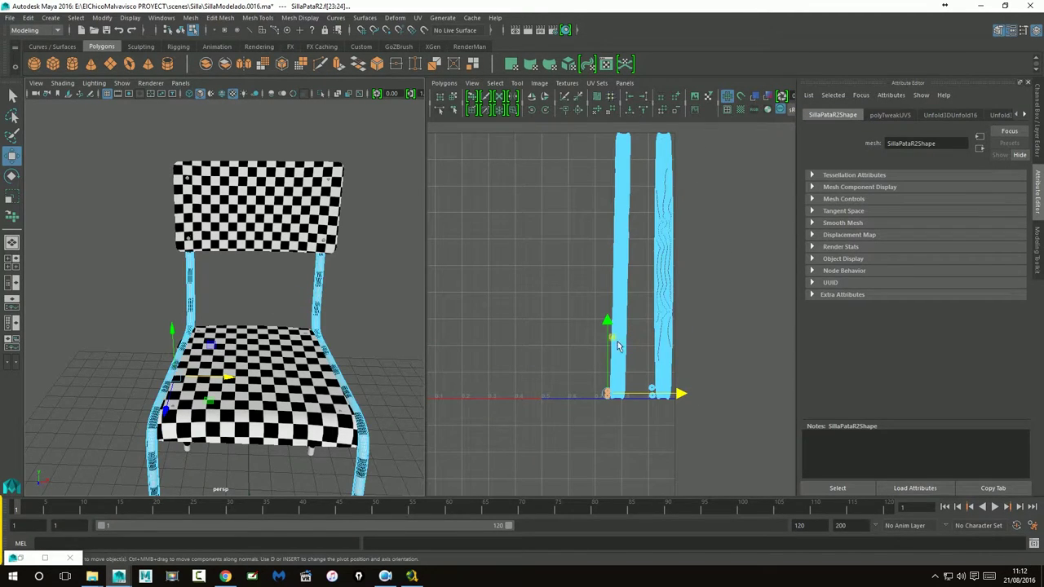
drag(596, 131, 633, 450)
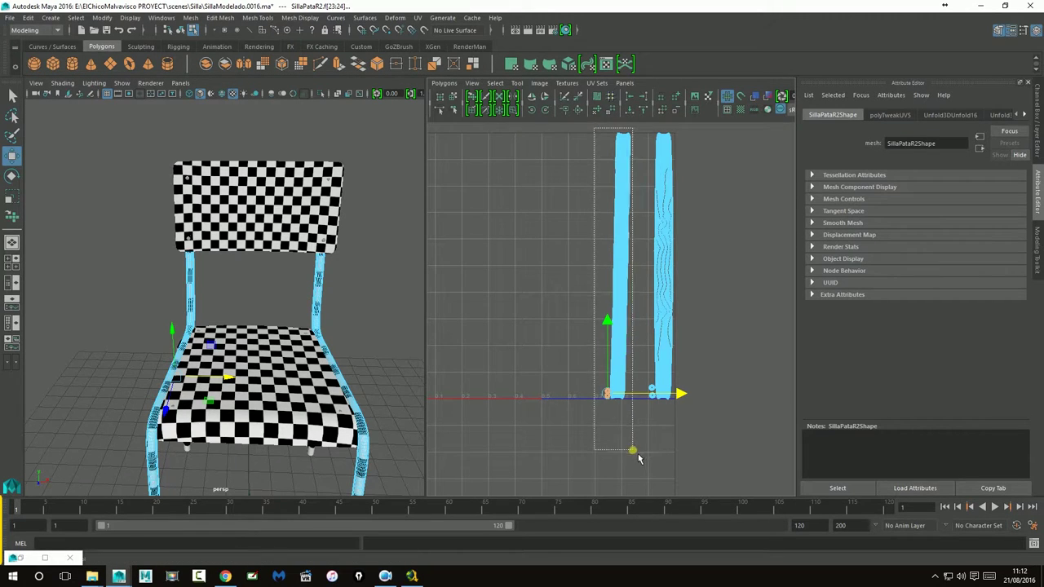
drag(695, 271, 712, 272)
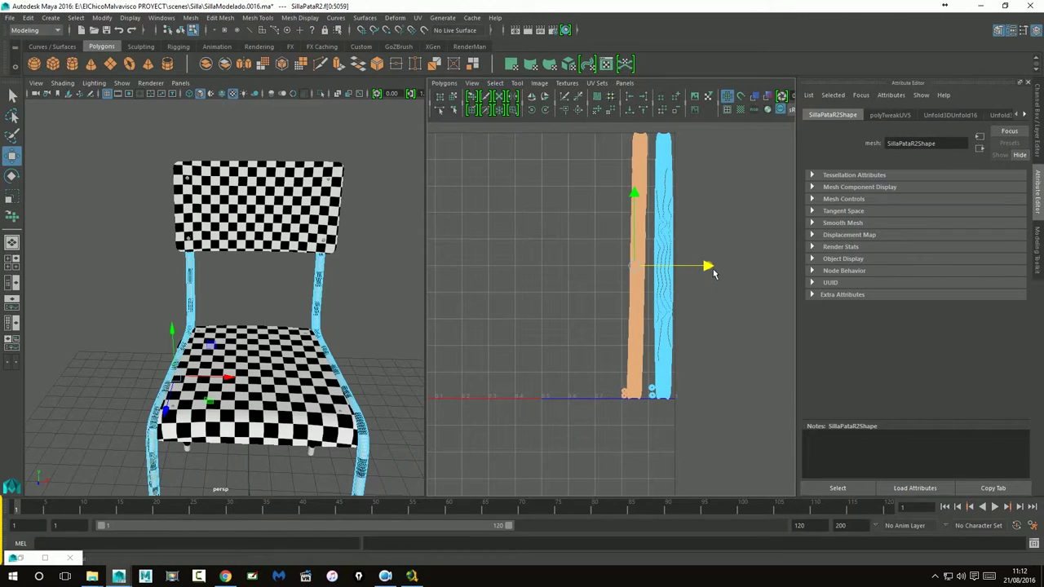
- Move the orange ring shells next to the other rings
scroll(690, 371, up, 3)
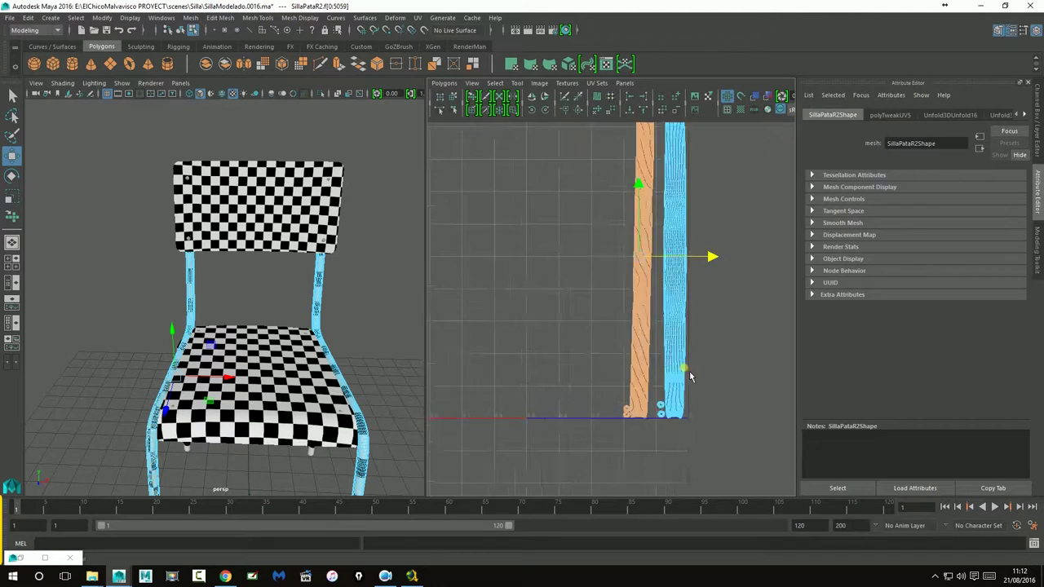
click(591, 351)
scroll(591, 351, up, 4)
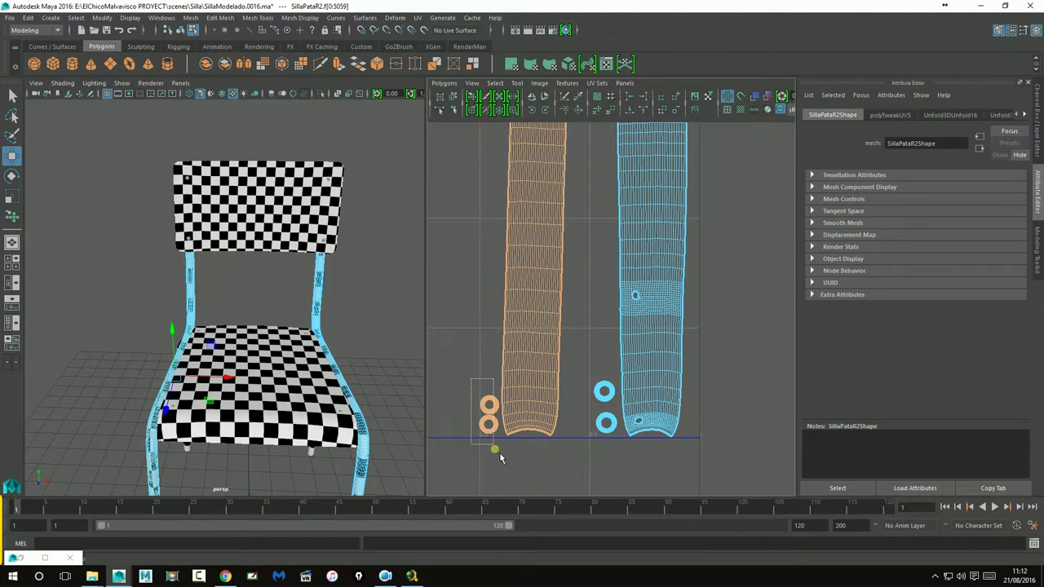
drag(499, 452, 500, 452)
mouse_move(559, 415)
mouse_down()
mouse_move(581, 433)
mouse_move(611, 359)
mouse_up()
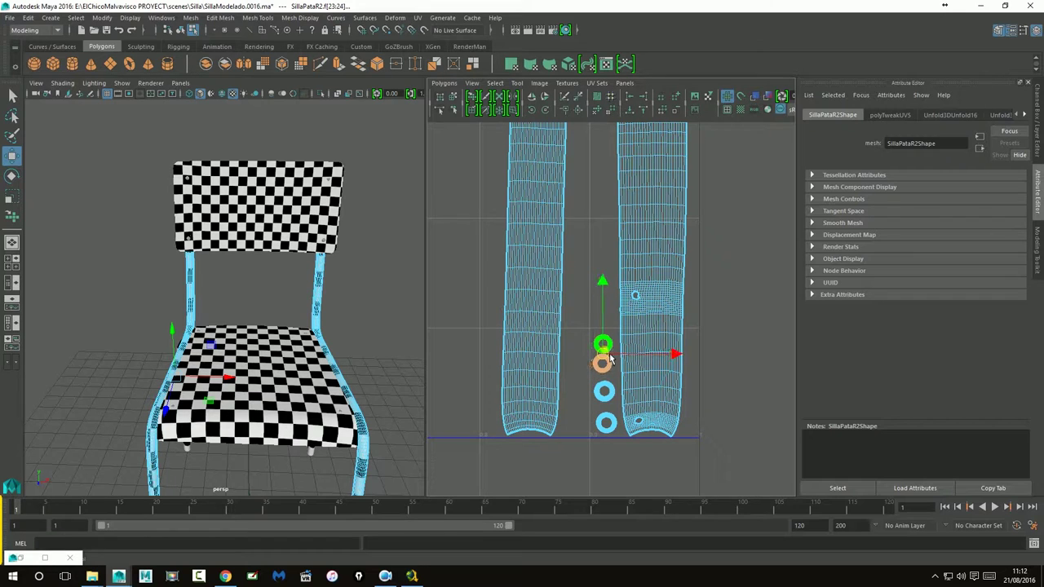
click(733, 410)
scroll(730, 408, down, 3)
scroll(701, 367, down, 3)
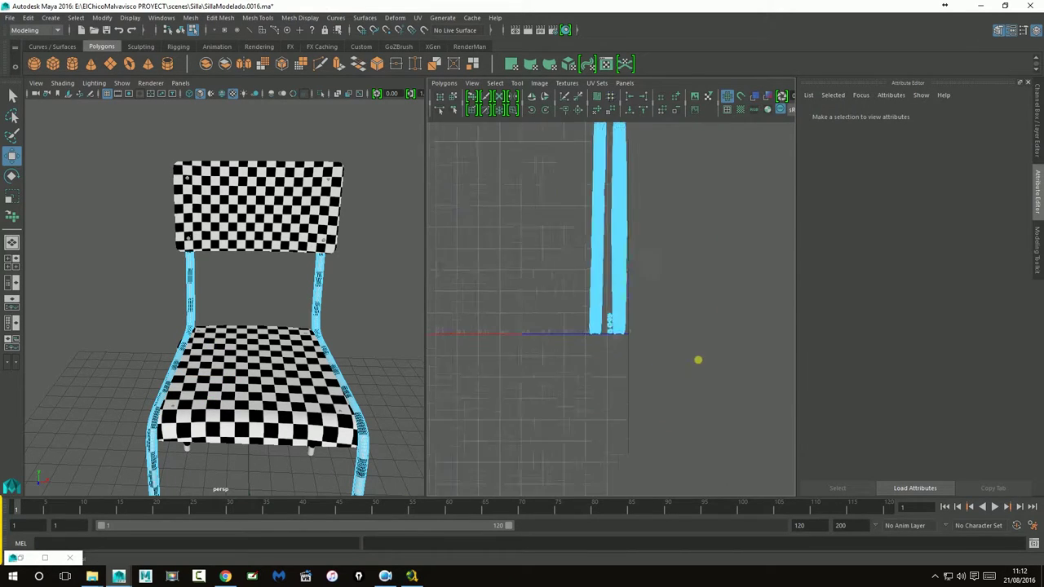
click(608, 277)
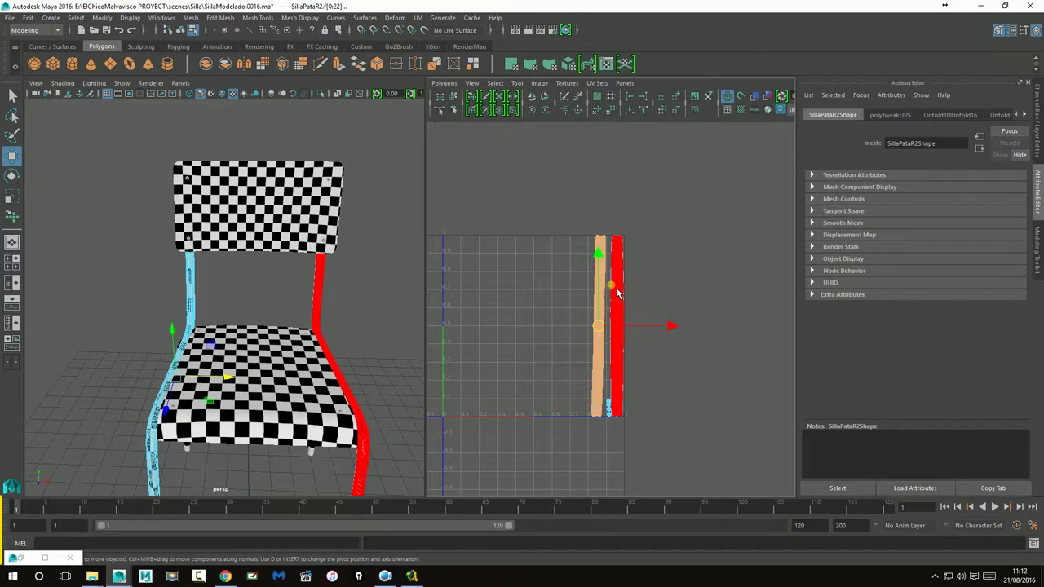
- Unfold both leg UV shells and inspect the result
drag(566, 192, 669, 487)
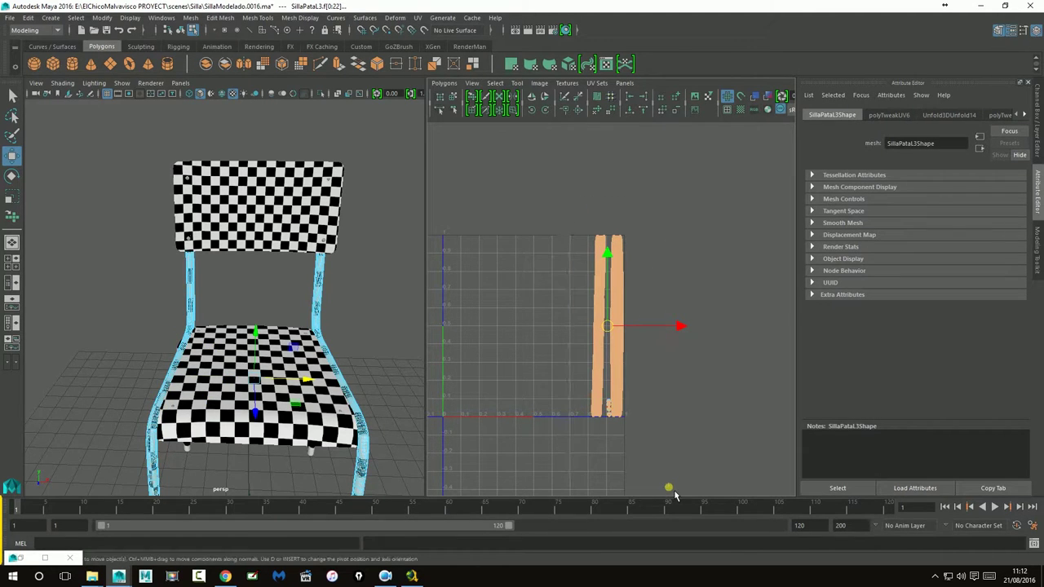
click(598, 110)
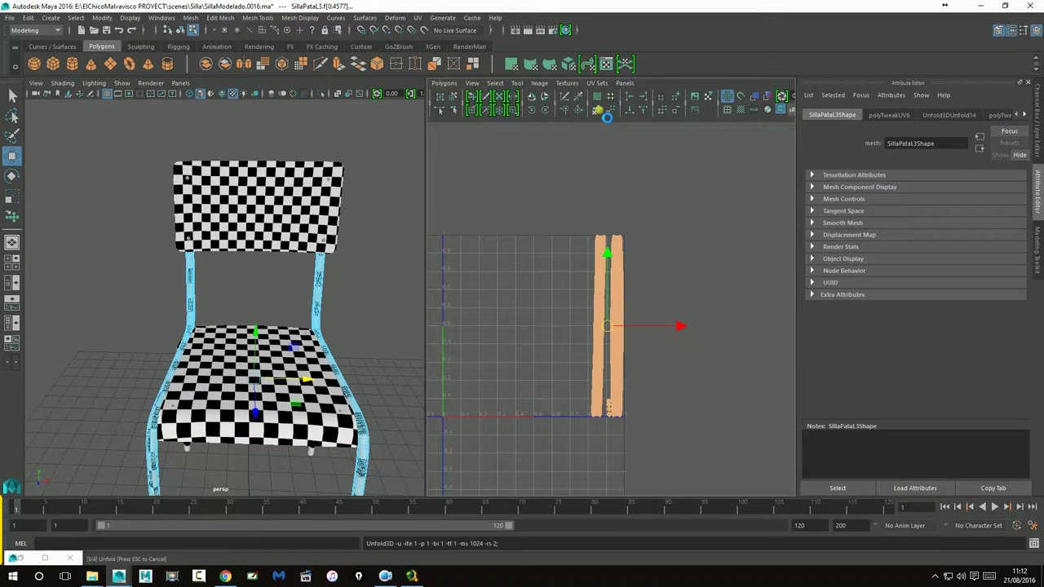
scroll(620, 310, up, 3)
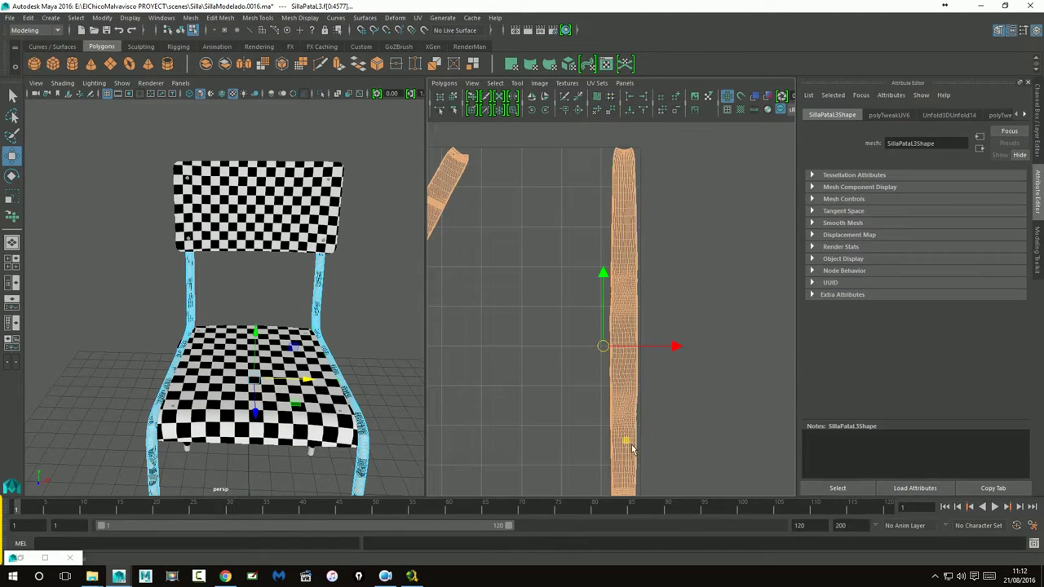
alt+middle_drag(632, 447, 649, 246)
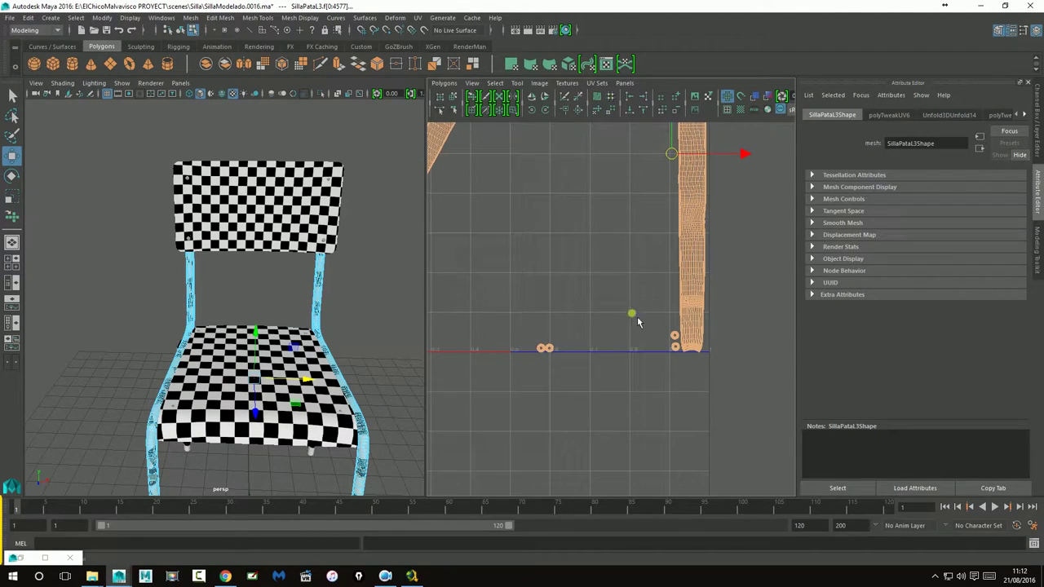
scroll(638, 322, up, 4)
scroll(718, 296, down, 2)
scroll(492, 329, down, 2)
scroll(611, 328, down, 3)
scroll(613, 334, down, 3)
scroll(575, 335, down, 2)
scroll(543, 334, up, 3)
- Move the diagonal leg shell across the blue shell and rotate it upright
click(531, 349)
click(531, 348)
drag(582, 354, 769, 347)
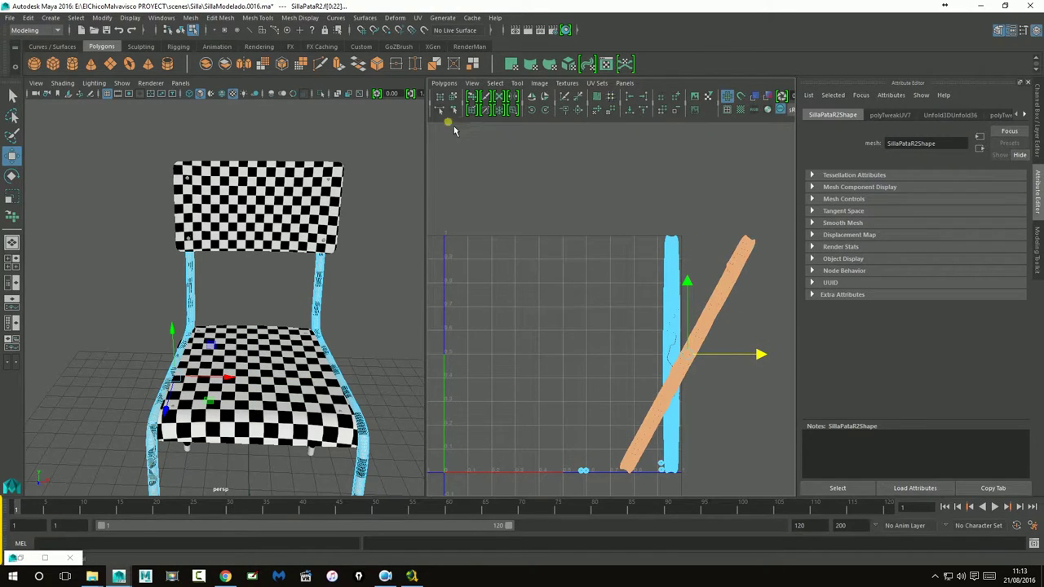
click(12, 175)
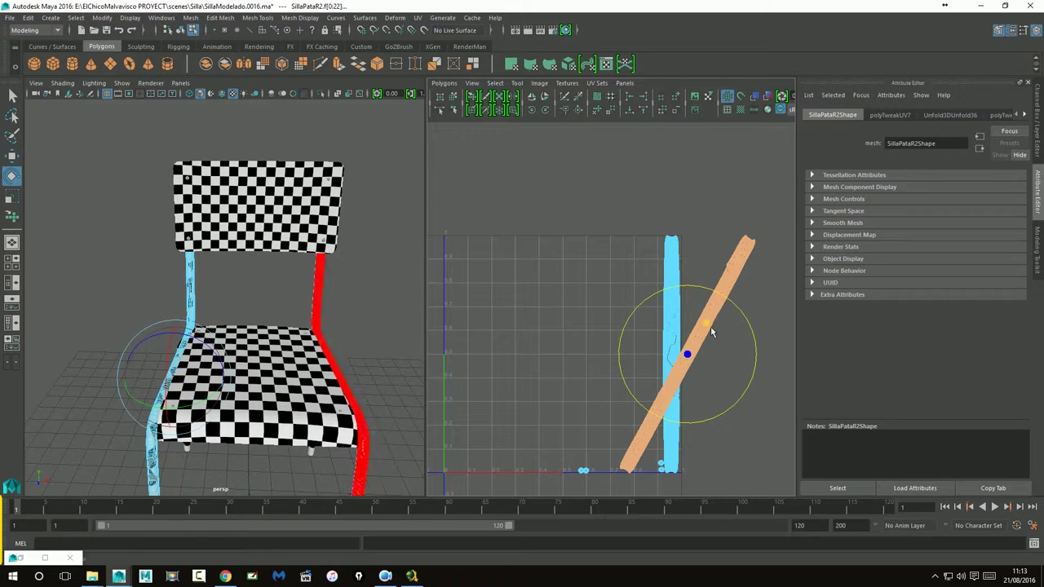
drag(730, 302, 707, 299)
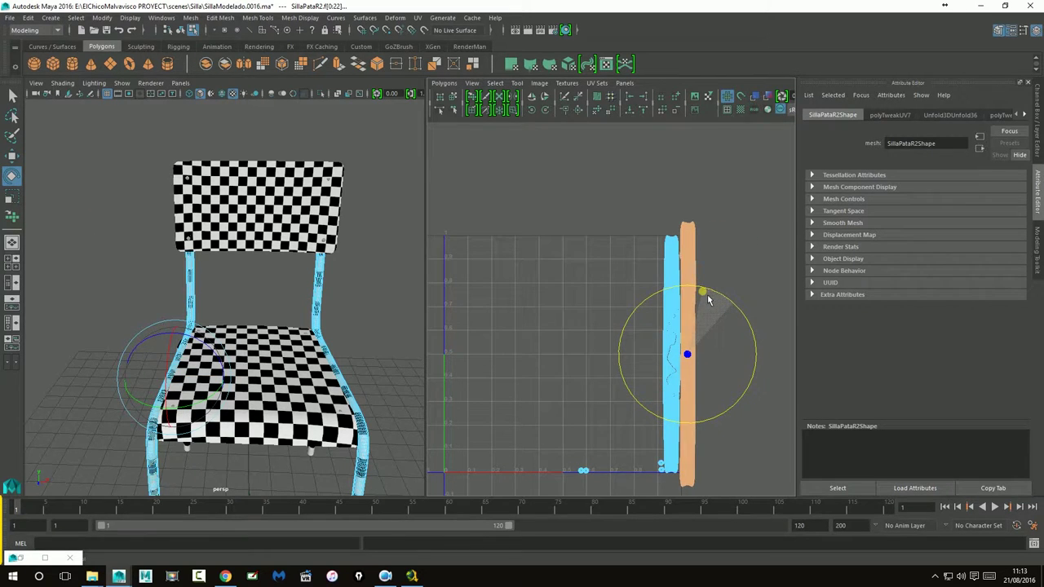
- Unfold the left leg shell, rotate it upright, and place it beside the blue leg shell
click(674, 286)
click(602, 111)
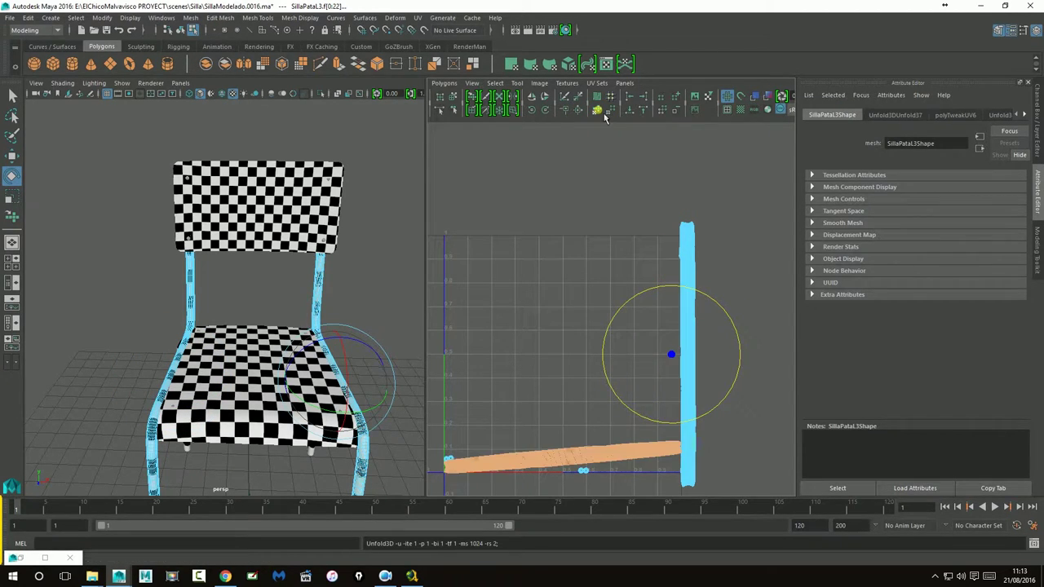
shift+click(601, 112)
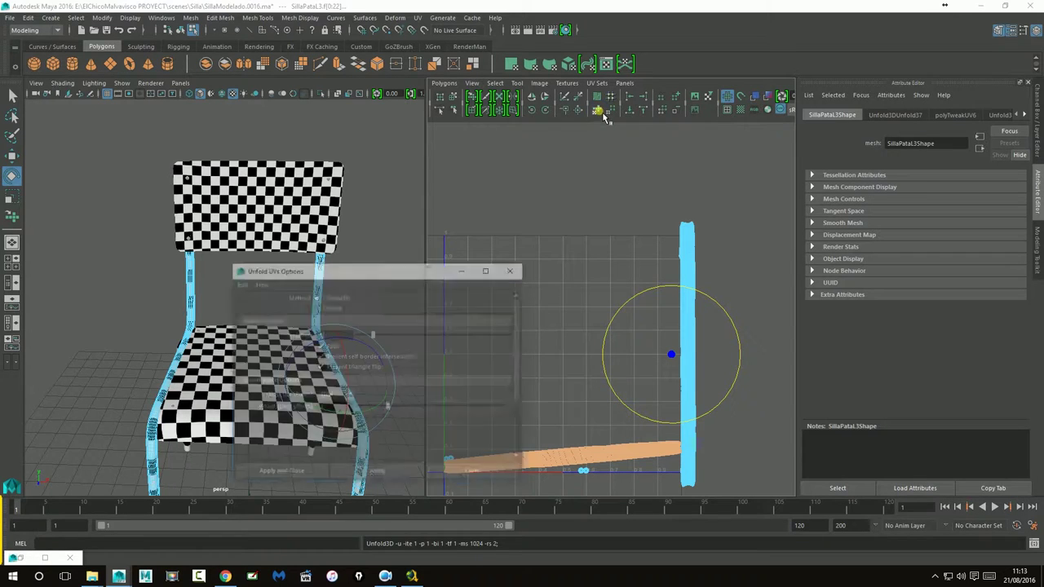
scroll(410, 316, down, 2)
scroll(411, 316, down, 2)
scroll(410, 316, up, 4)
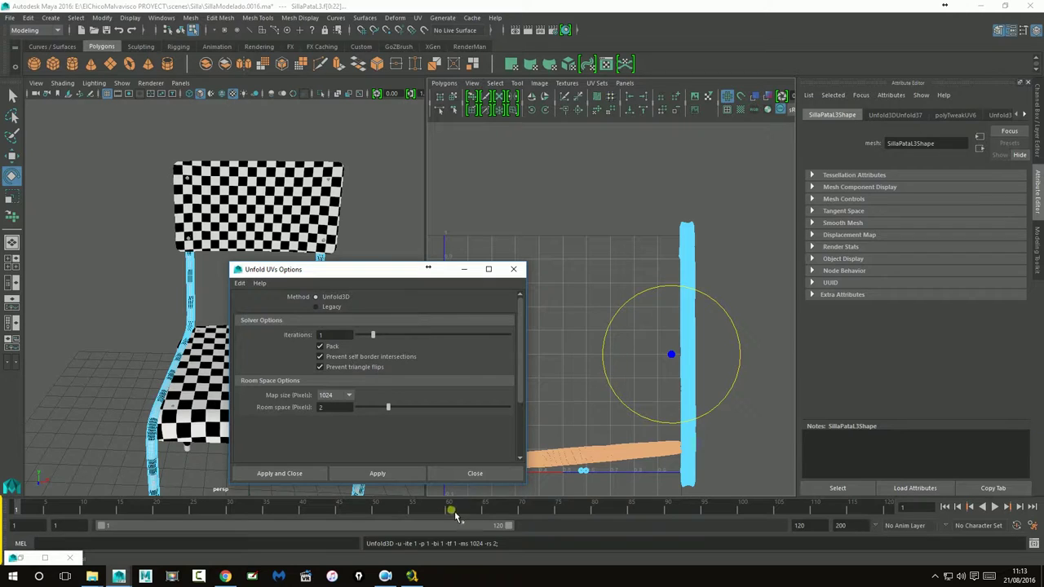
click(477, 475)
click(606, 459)
drag(617, 403, 495, 390)
click(12, 155)
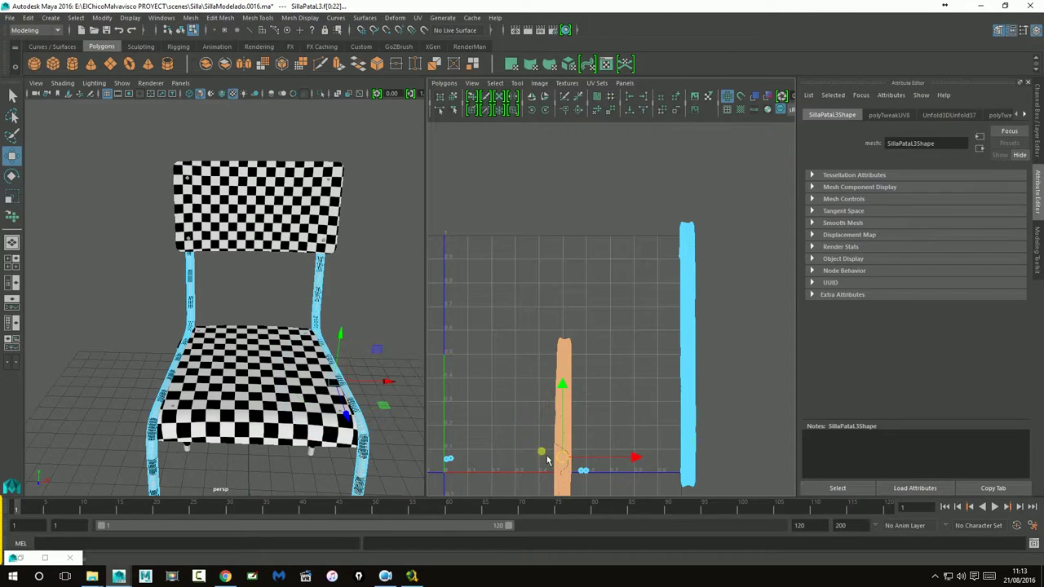
click(563, 351)
mouse_move(575, 351)
mouse_down()
mouse_move(682, 349)
mouse_move(676, 343)
mouse_up()
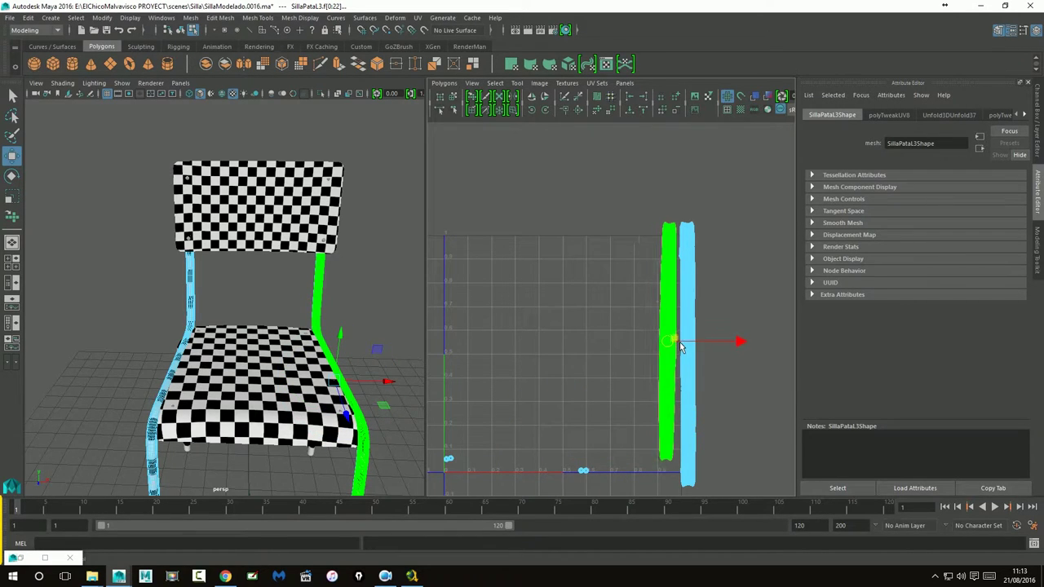
- Unfold the SillaPataR2 leg shell and move it to the UV square's right edge
click(692, 380)
click(602, 118)
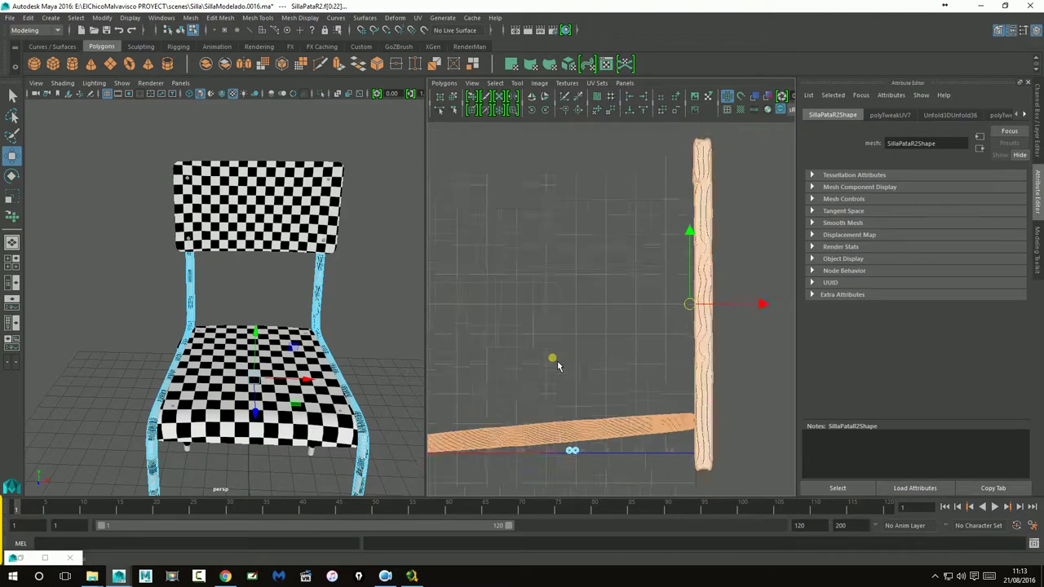
click(699, 321)
click(684, 310)
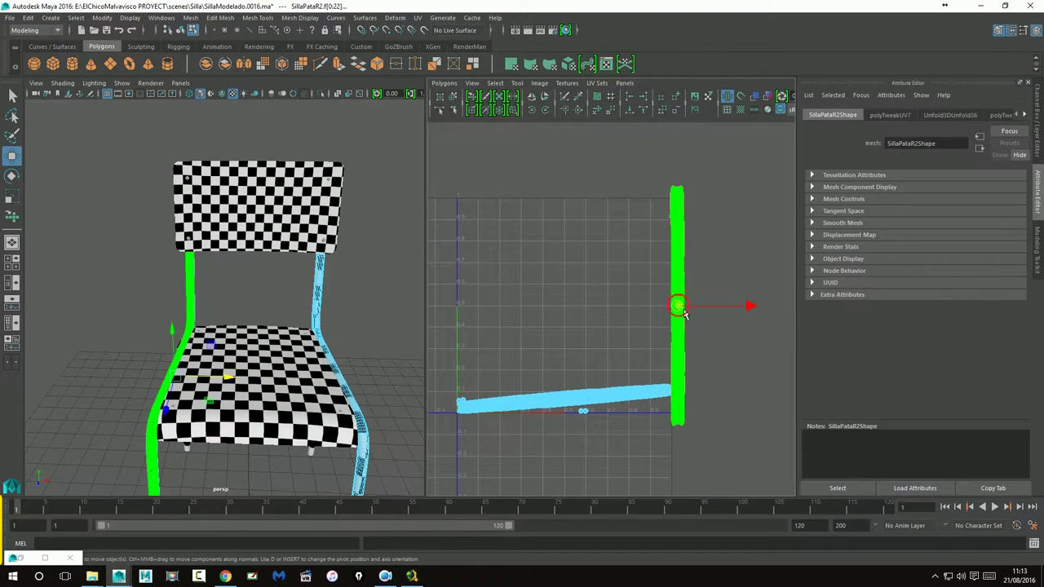
drag(684, 315, 534, 300)
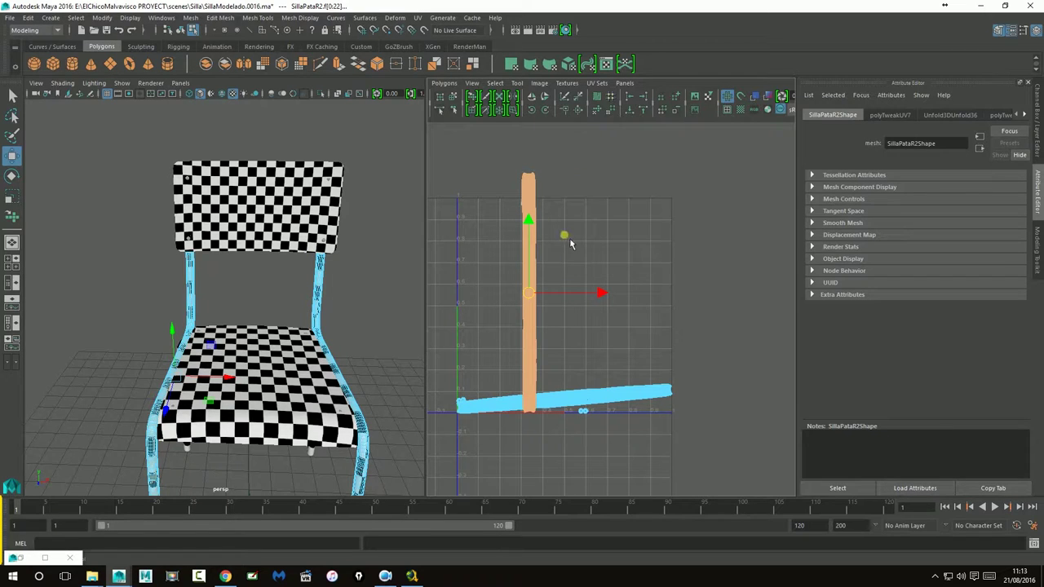
click(530, 294)
drag(531, 294, 668, 316)
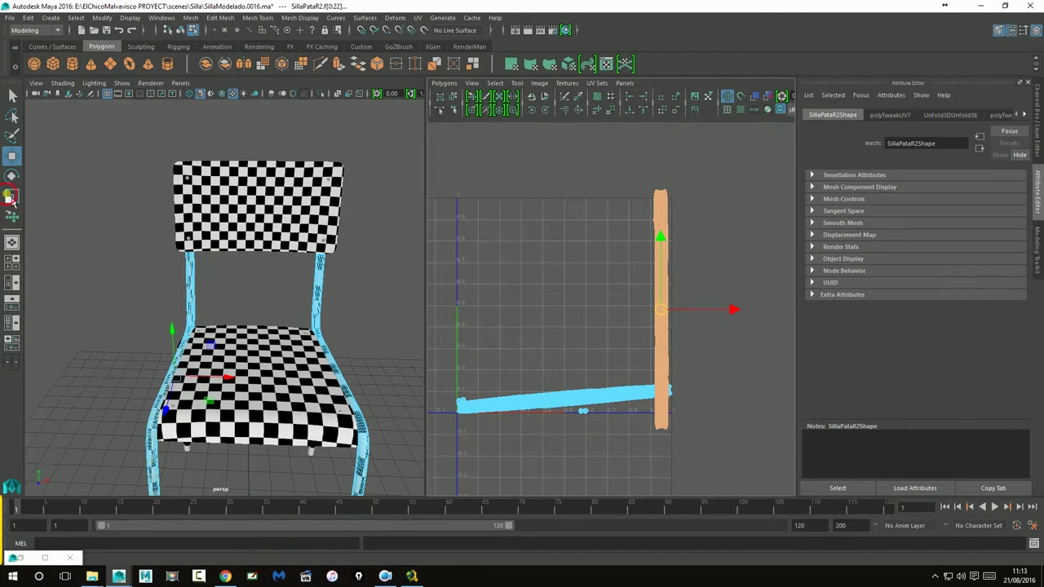
click(11, 198)
click(661, 318)
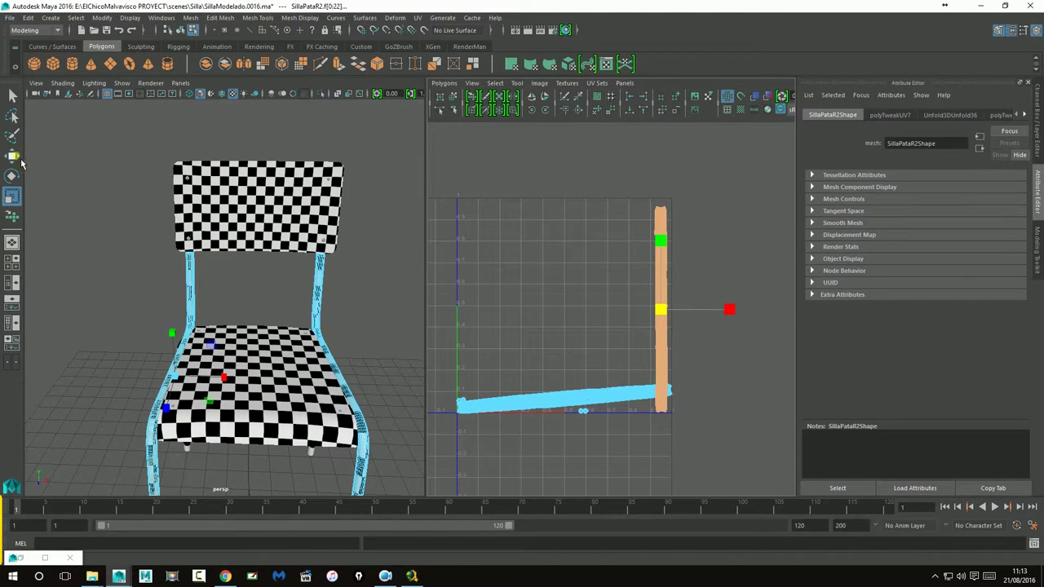
click(13, 155)
click(660, 308)
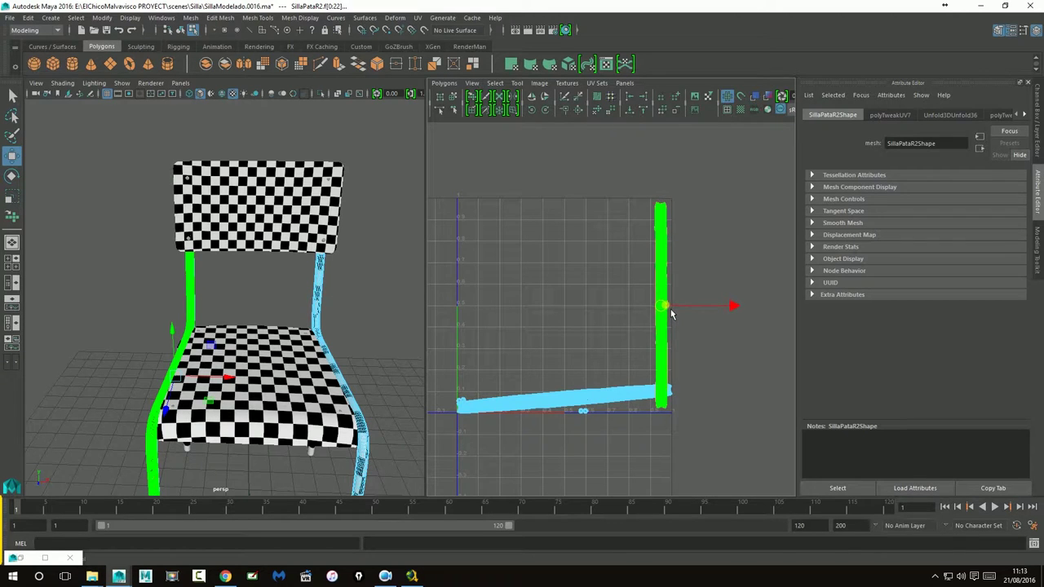
- Rotate the horizontal leg shell vertical, separate the two leg shells, and select them for scaling
click(627, 401)
drag(561, 410, 654, 318)
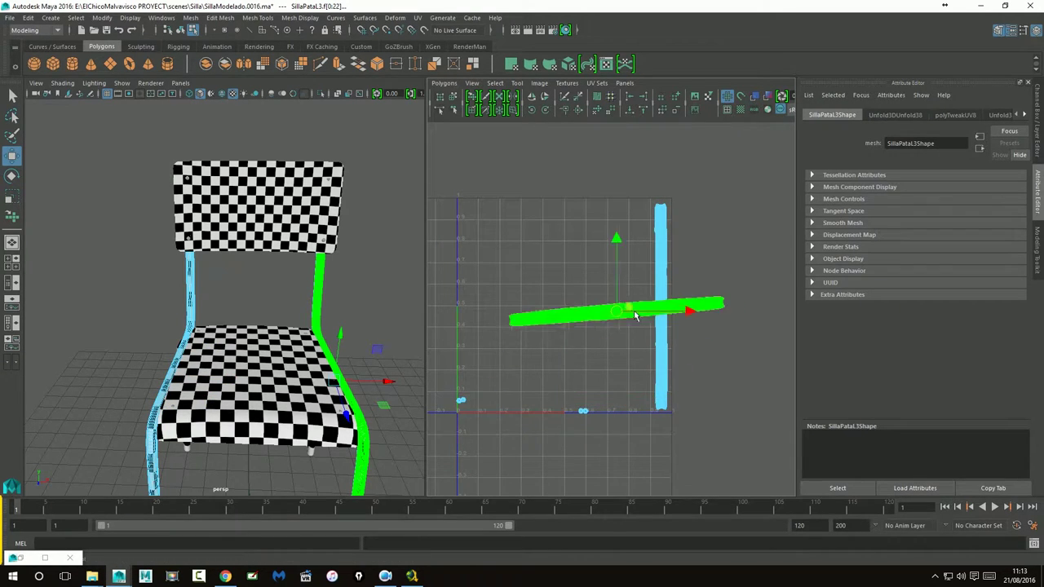
key(e)
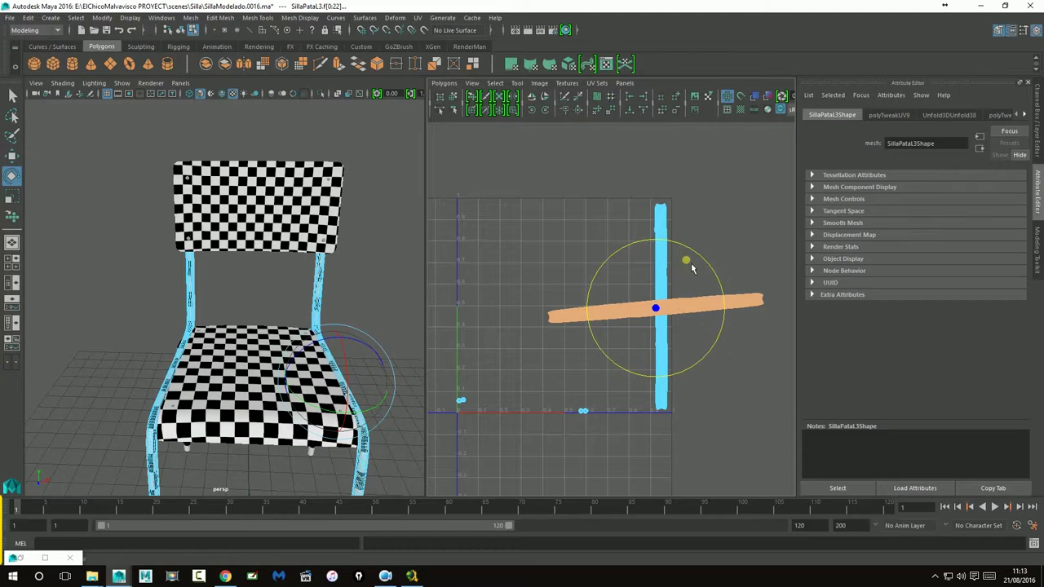
drag(712, 268, 615, 261)
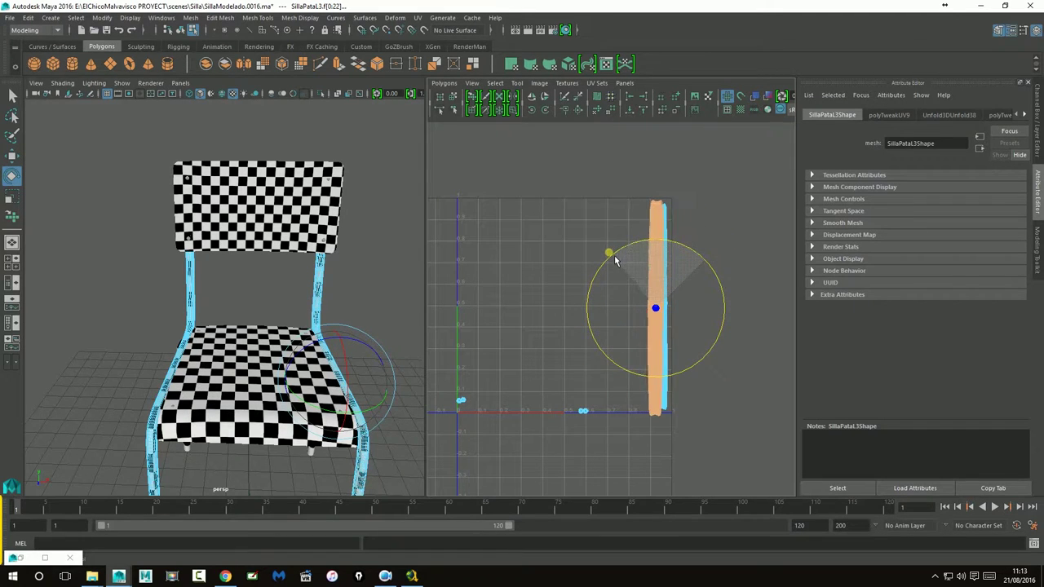
click(13, 198)
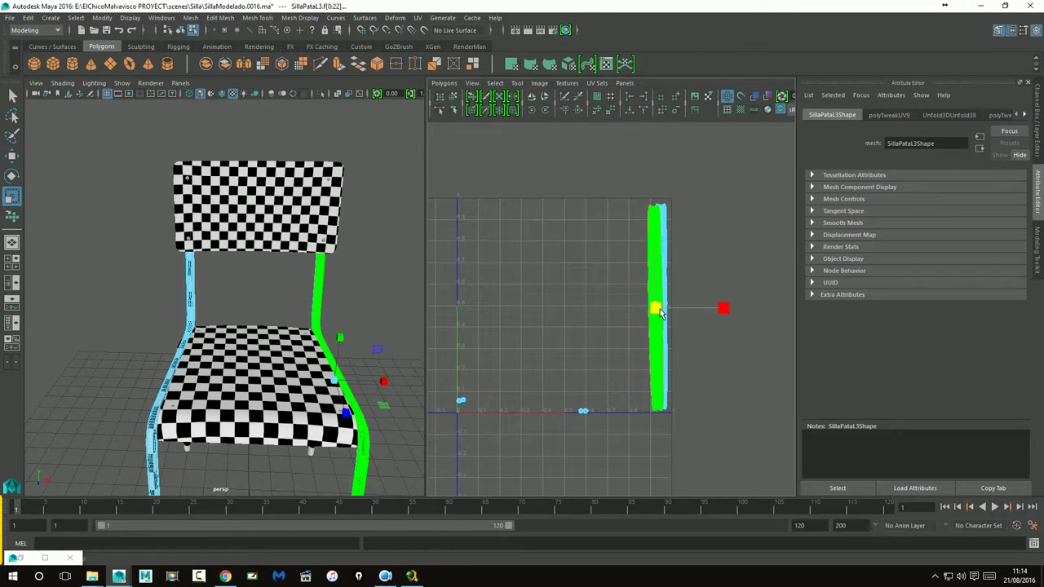
key(w)
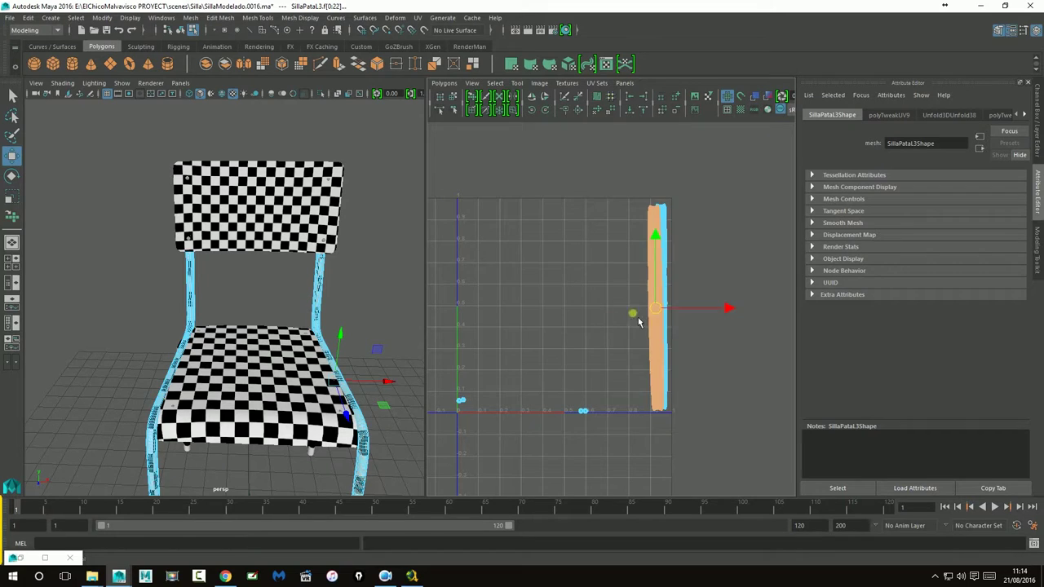
drag(661, 315, 652, 316)
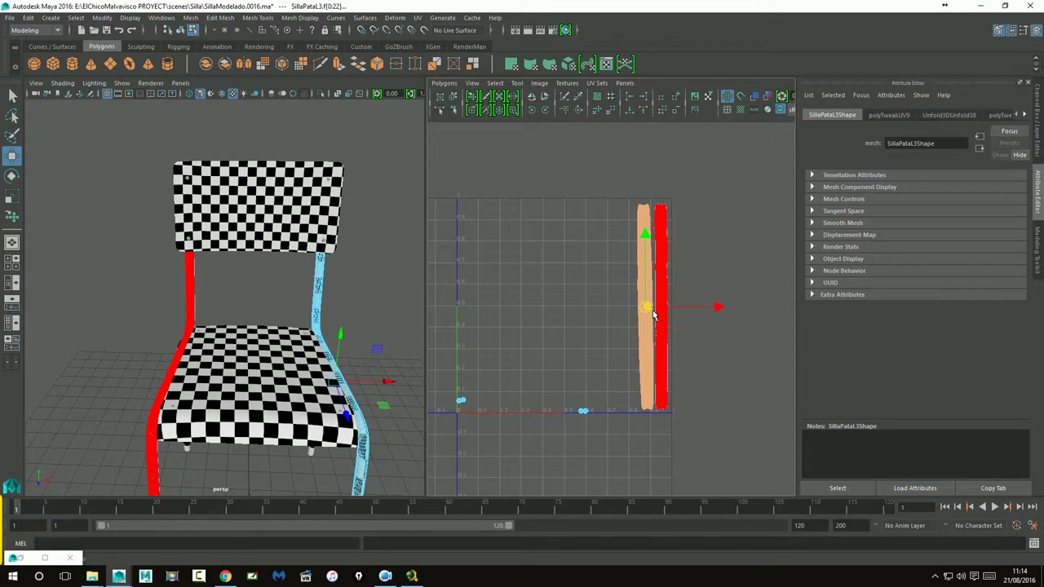
drag(599, 210, 722, 431)
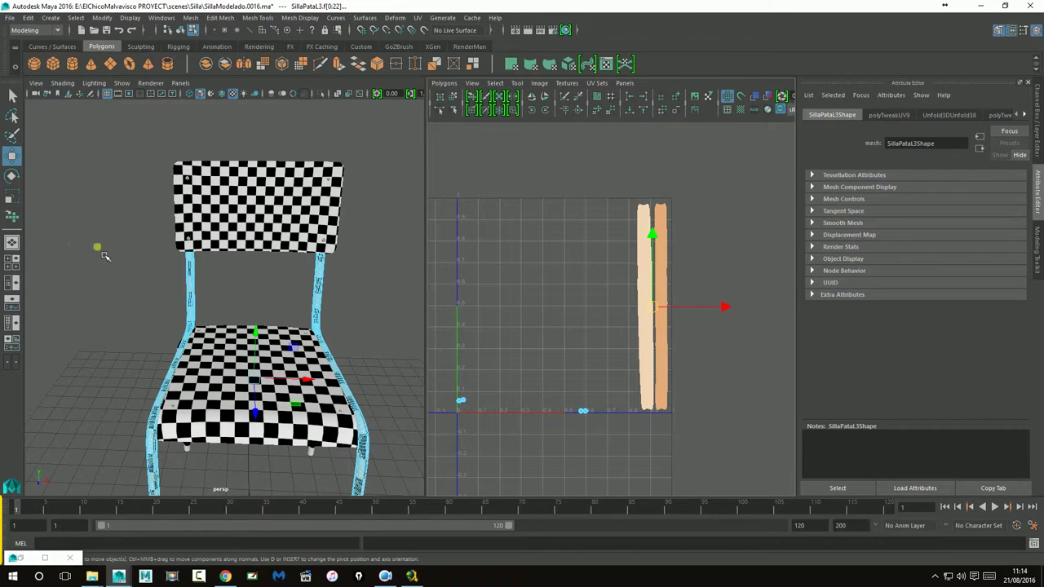
click(18, 199)
drag(563, 405, 614, 450)
- Move the SillaPataL3 cap rings beside the base of the leg shells
key(w)
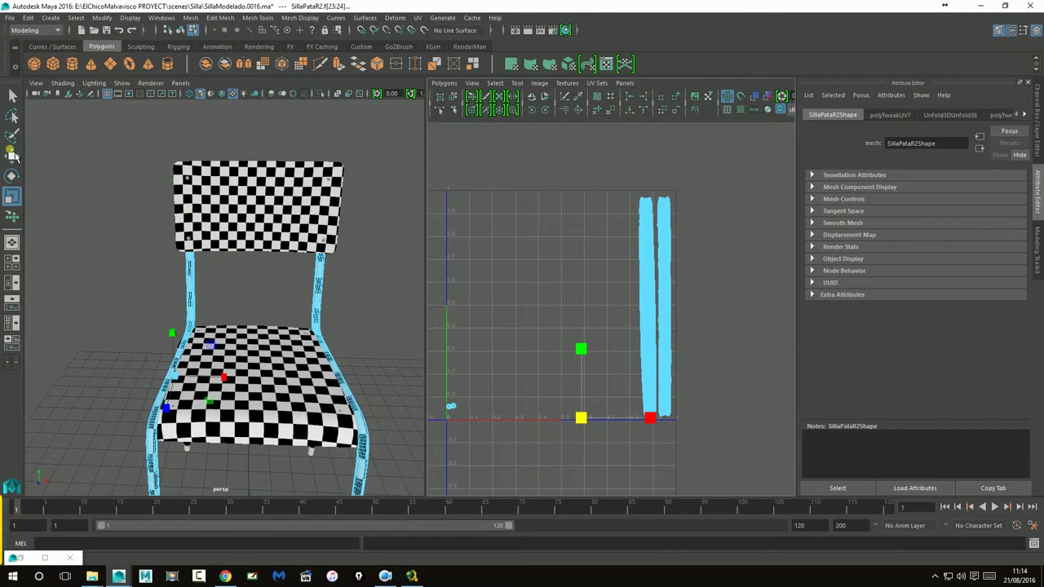
drag(602, 428, 643, 425)
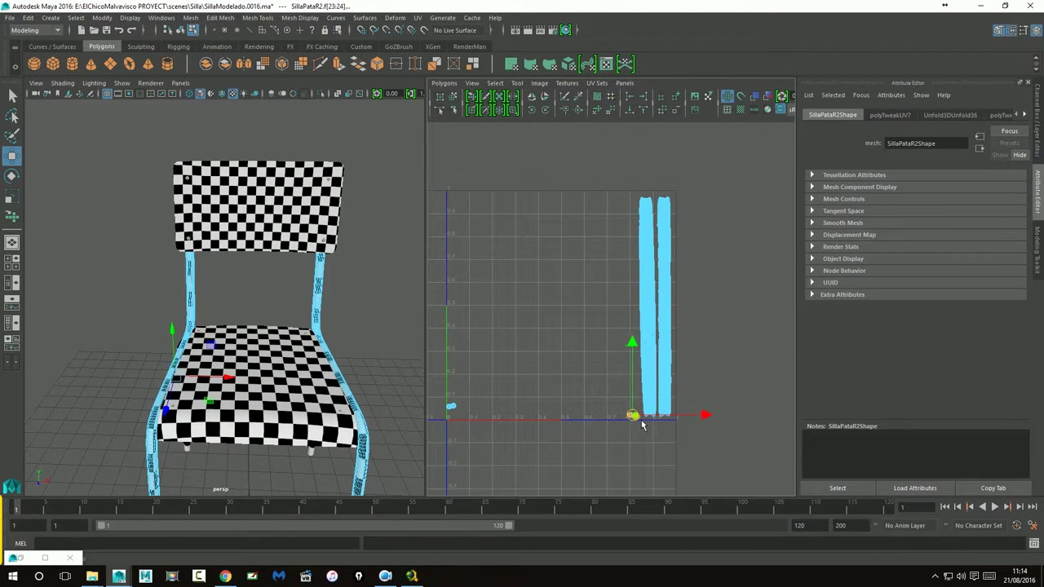
click(431, 395)
drag(447, 408, 641, 416)
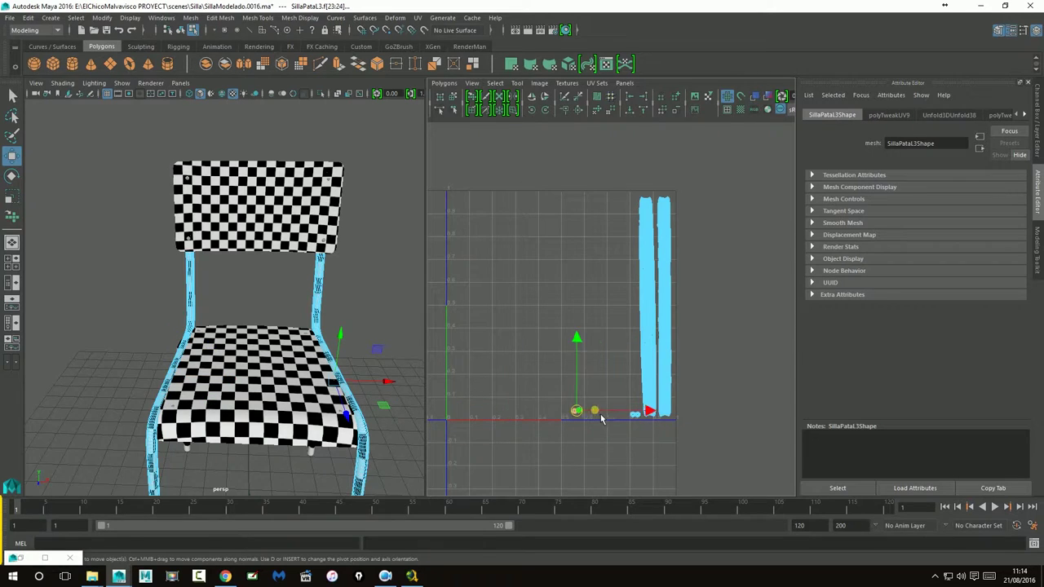
scroll(641, 415, up, 2)
scroll(653, 383, up, 2)
scroll(666, 347, up, 2)
scroll(666, 347, up, 2)
alt+middle_drag(682, 437, 618, 335)
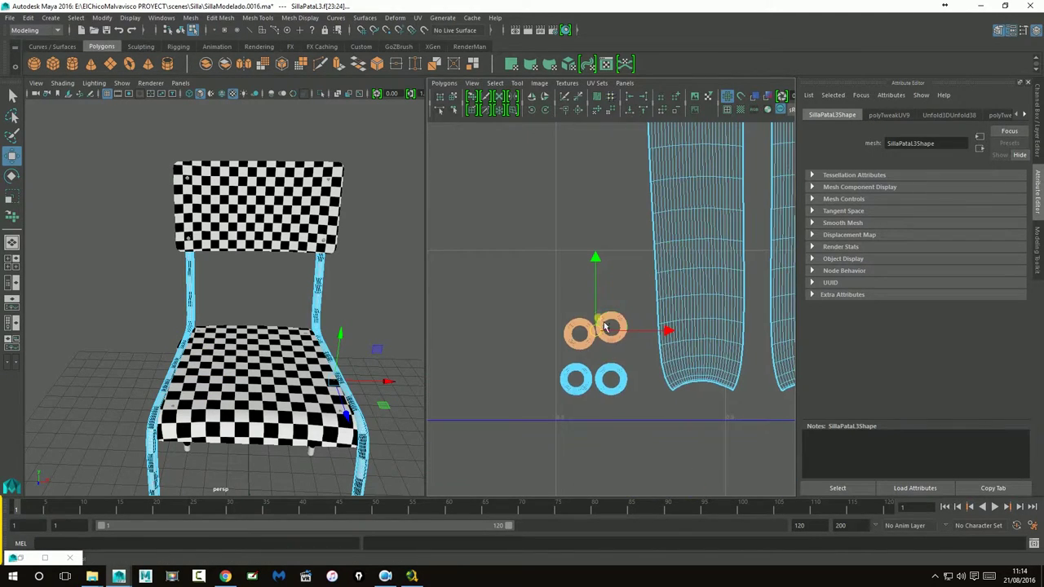
- Select the lower pair of cap rings, then orbit the chair to view its side
drag(531, 361, 640, 416)
scroll(604, 388, down, 1)
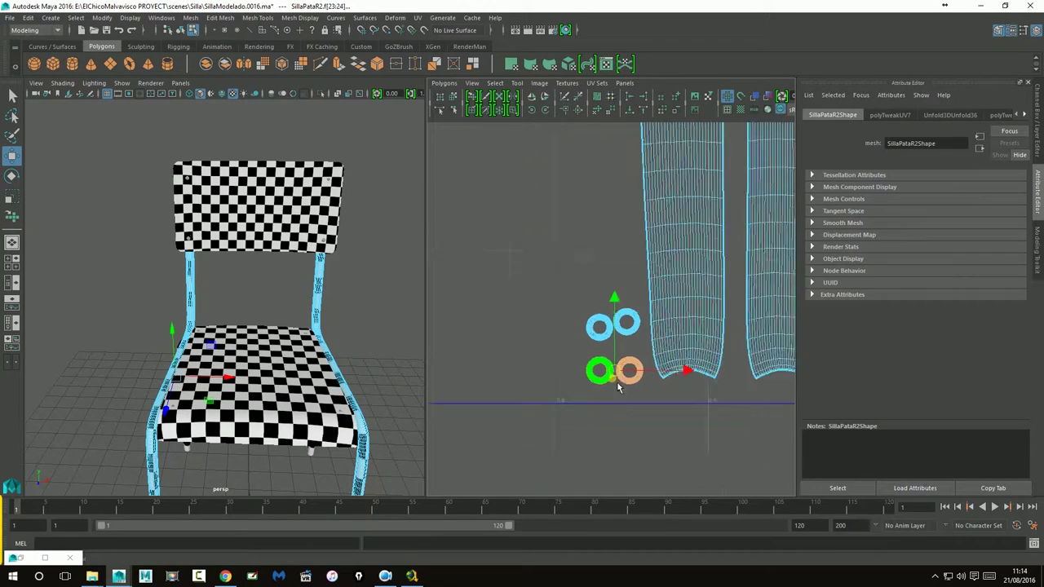
scroll(616, 388, down, 3)
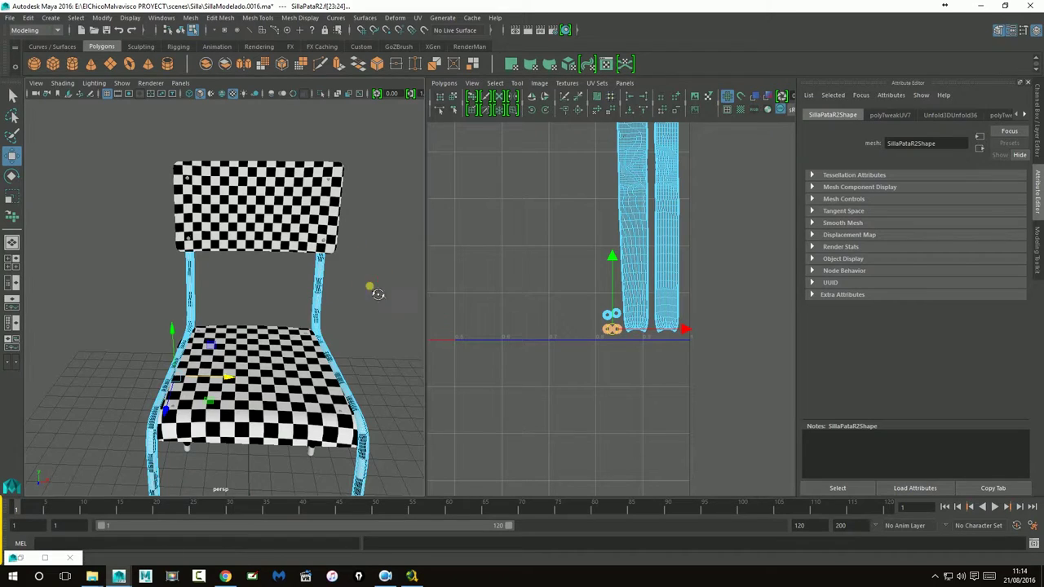
alt+drag(373, 292, 251, 325)
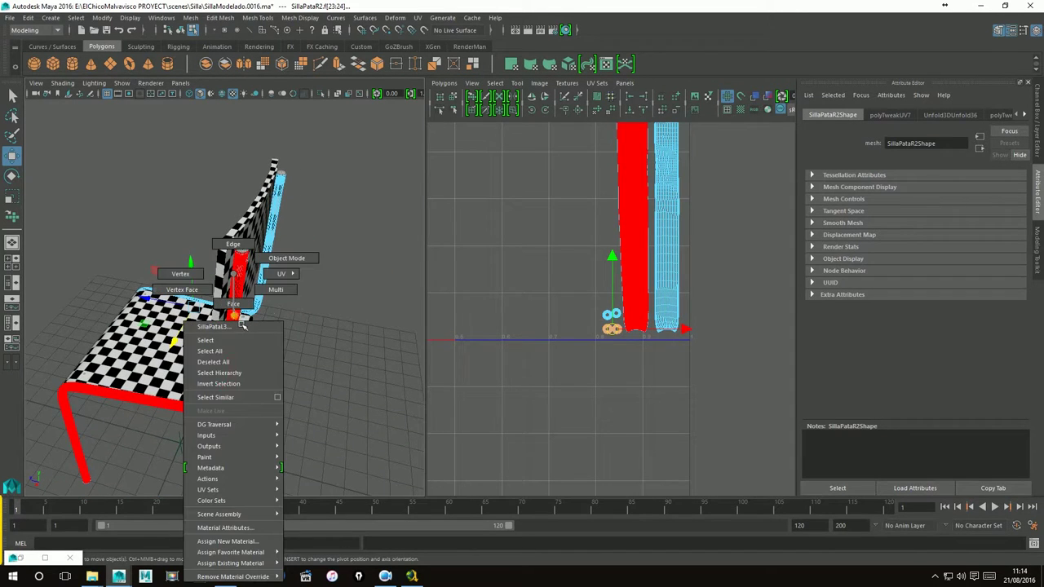
mouse_move(251, 324)
right_down()
mouse_move(236, 320)
mouse_move(301, 373)
mouse_move(274, 445)
right_up()
mouse_move(274, 444)
alt+mouse_down()
mouse_move(302, 431)
mouse_move(333, 435)
mouse_move(295, 441)
mouse_move(433, 376)
alt+mouse_up()
- Select the bolts Tor02, Tor01, Tor03 and Tor04 on the backrest in turn
click(298, 329)
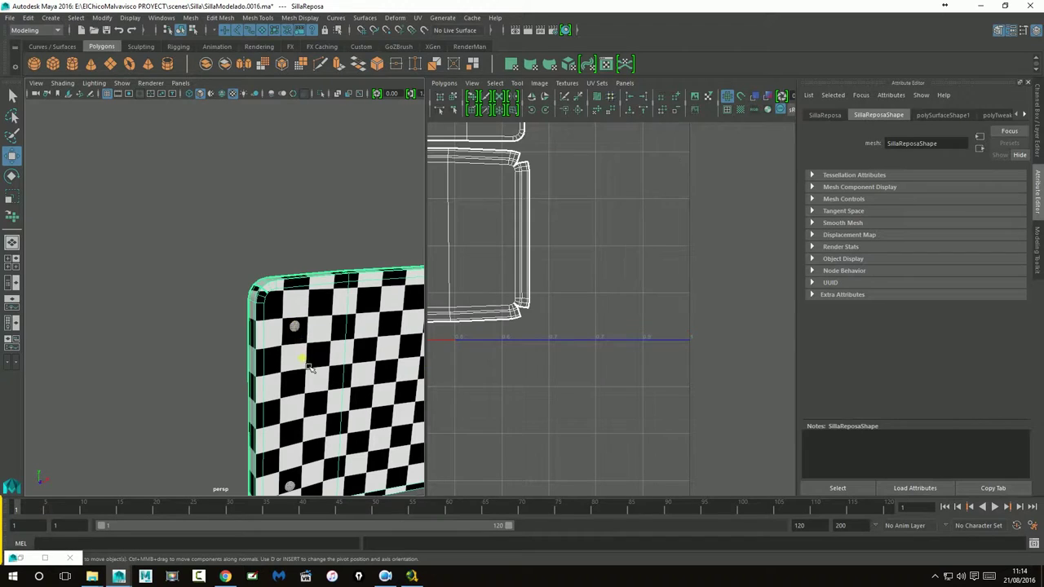
alt+drag(314, 360, 238, 272)
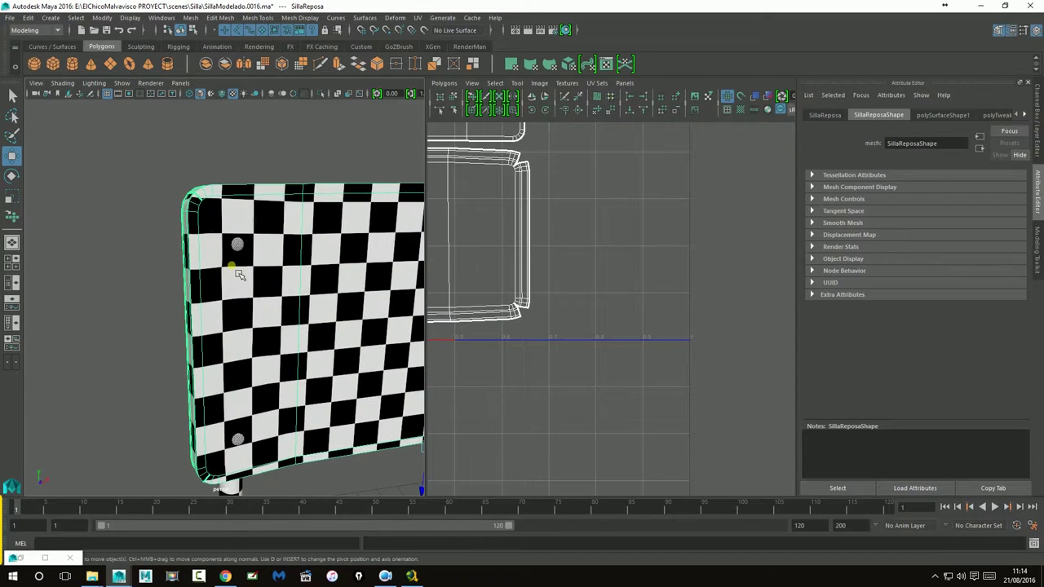
click(254, 260)
click(245, 441)
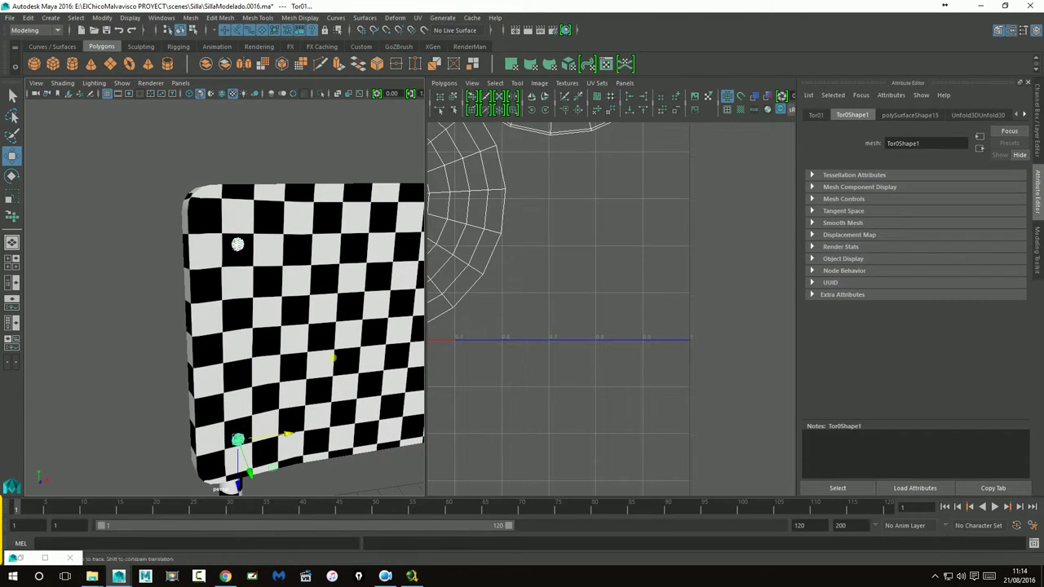
alt+drag(236, 473, 85, 416)
click(379, 296)
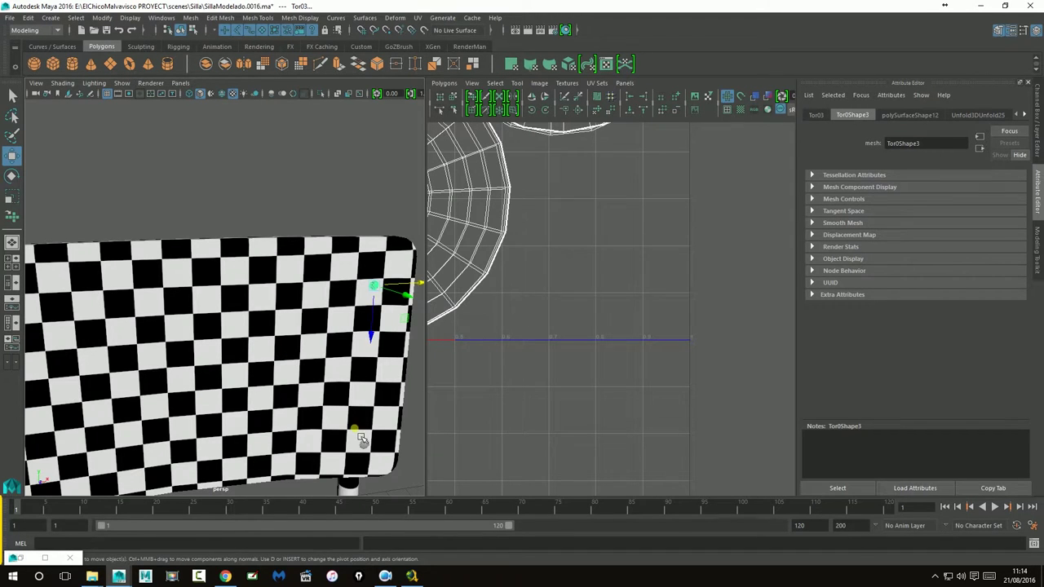
alt+drag(380, 295, 351, 342)
click(350, 367)
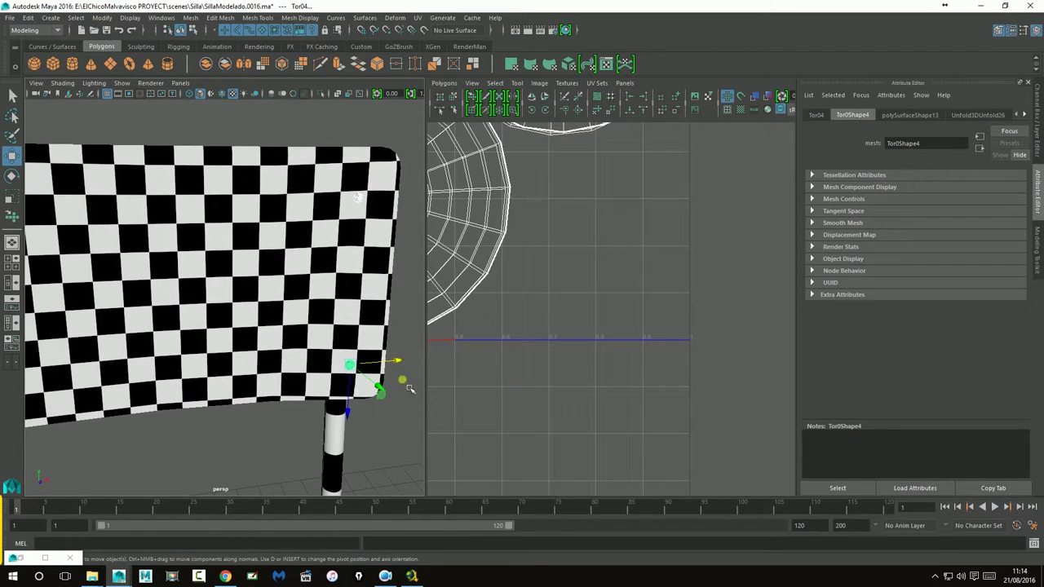
- Continue around the chair, selecting the bolts Tor08, Tor07 and Tor05
scroll(346, 421, down, 5)
alt+drag(334, 425, 269, 396)
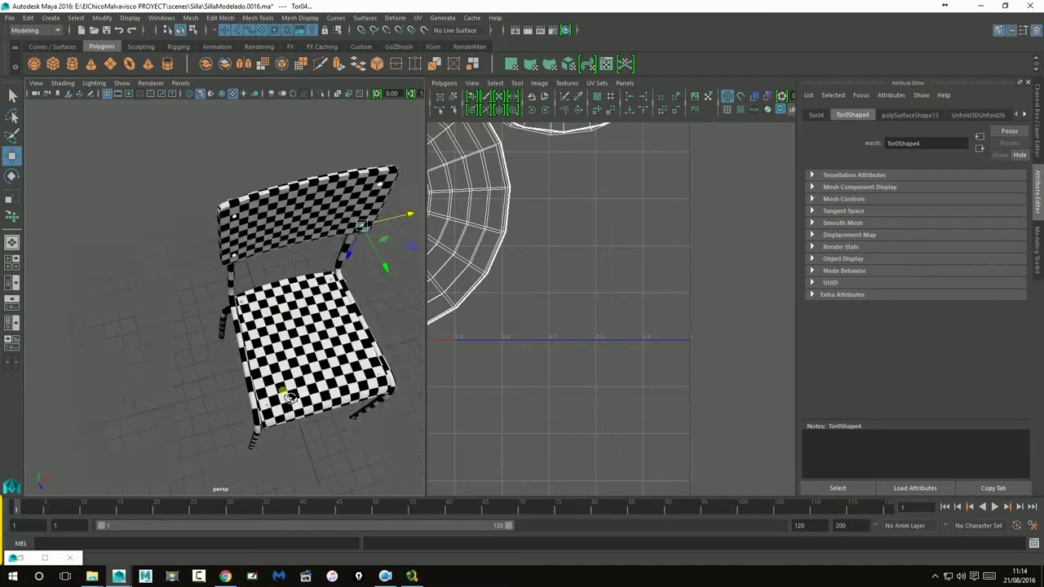
scroll(269, 396, up, 5)
mouse_move(367, 294)
alt+mouse_down()
mouse_move(286, 285)
mouse_move(98, 367)
mouse_move(368, 297)
alt+mouse_up()
click(374, 295)
click(363, 369)
scroll(363, 368, down, 5)
mouse_move(277, 294)
alt+mouse_down()
mouse_move(176, 361)
mouse_move(259, 485)
mouse_move(83, 413)
alt+mouse_up()
scroll(176, 361, up, 5)
click(360, 343)
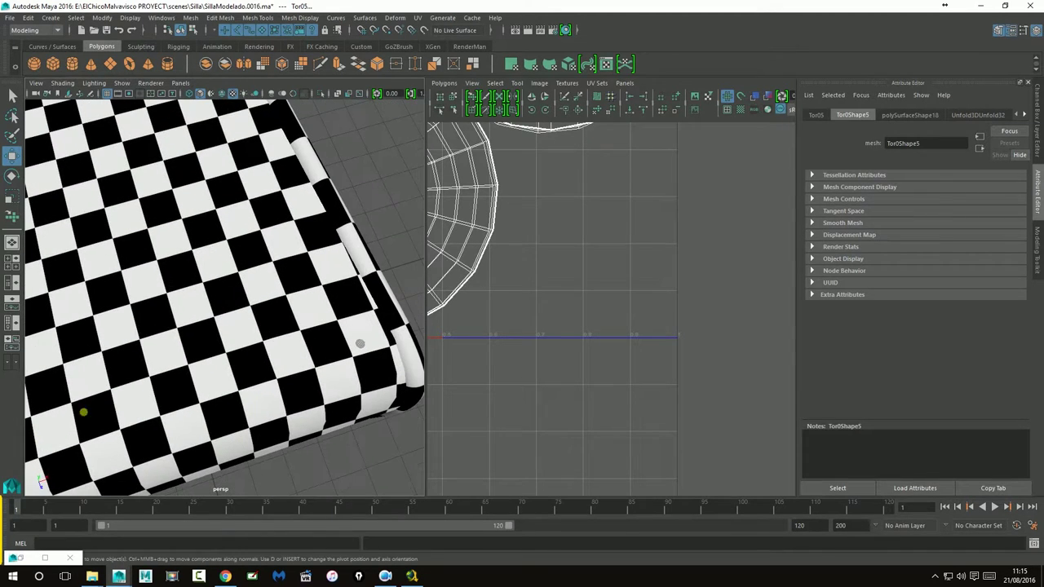
scroll(563, 310, down, 3)
scroll(563, 310, down, 2)
scroll(563, 310, up, 2)
- Select all of the bolt's disc and ring UVs and scale them almost to a point
alt+middle_drag(531, 204, 594, 229)
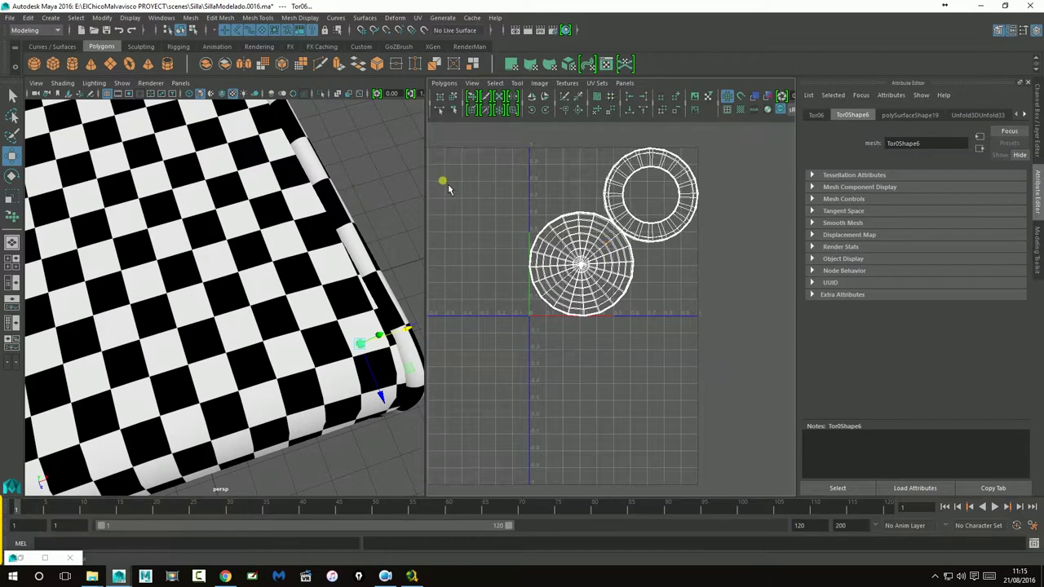
key(r)
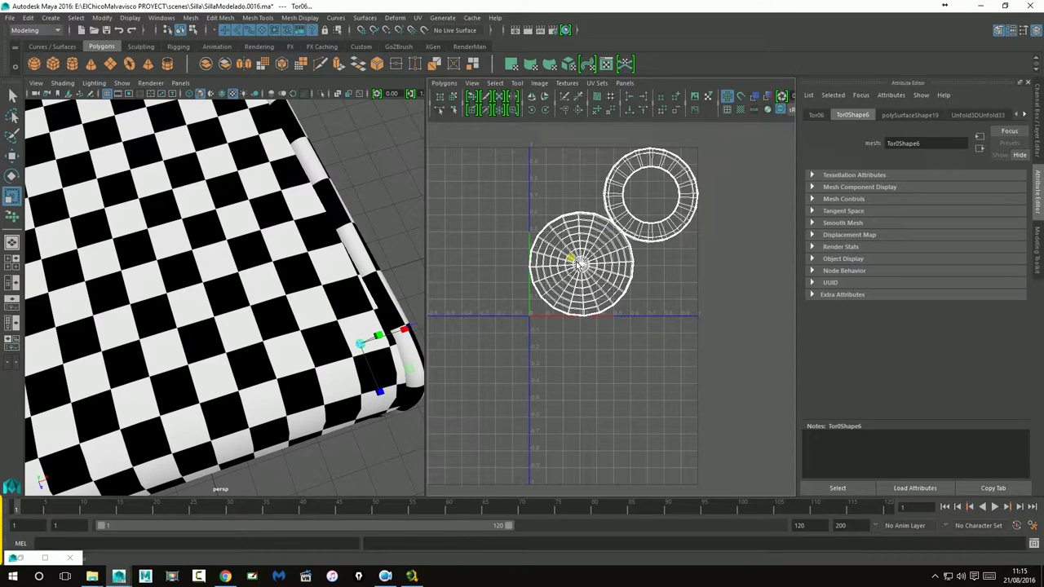
right_drag(592, 247, 628, 249)
drag(515, 135, 760, 339)
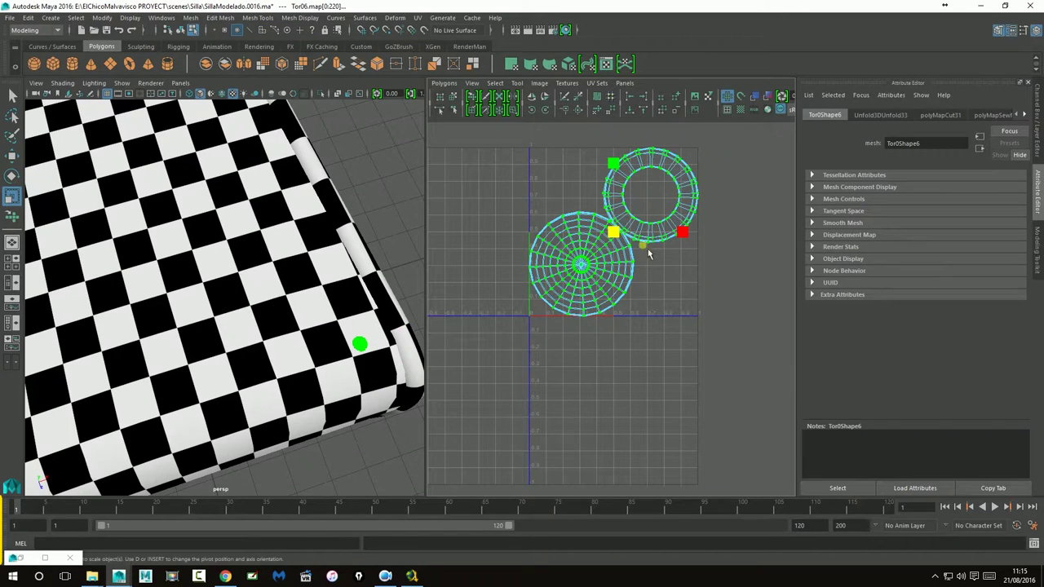
drag(648, 249, 557, 254)
- Move the tiny bolt shells to the lower-right edge of the 0–1 UV square
alt+middle_drag(572, 280, 659, 275)
scroll(359, 277, down, 10)
alt+drag(342, 272, 321, 279)
alt+right_drag(321, 278, 414, 276)
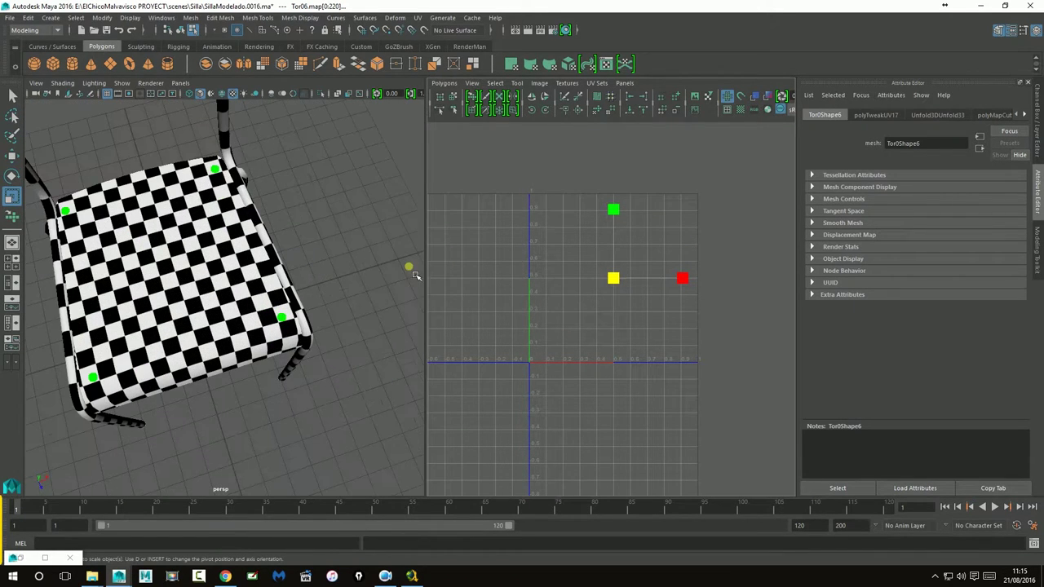
key(w)
drag(614, 281, 713, 356)
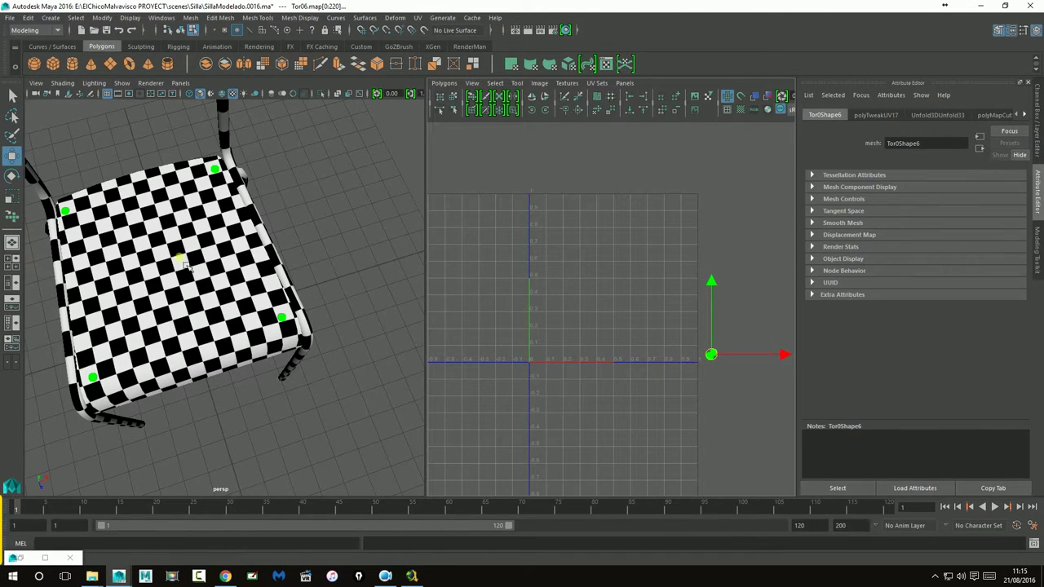
- Select several chair pieces in the 3D view and return to object selection
scroll(188, 273, down, 3)
drag(46, 107, 311, 427)
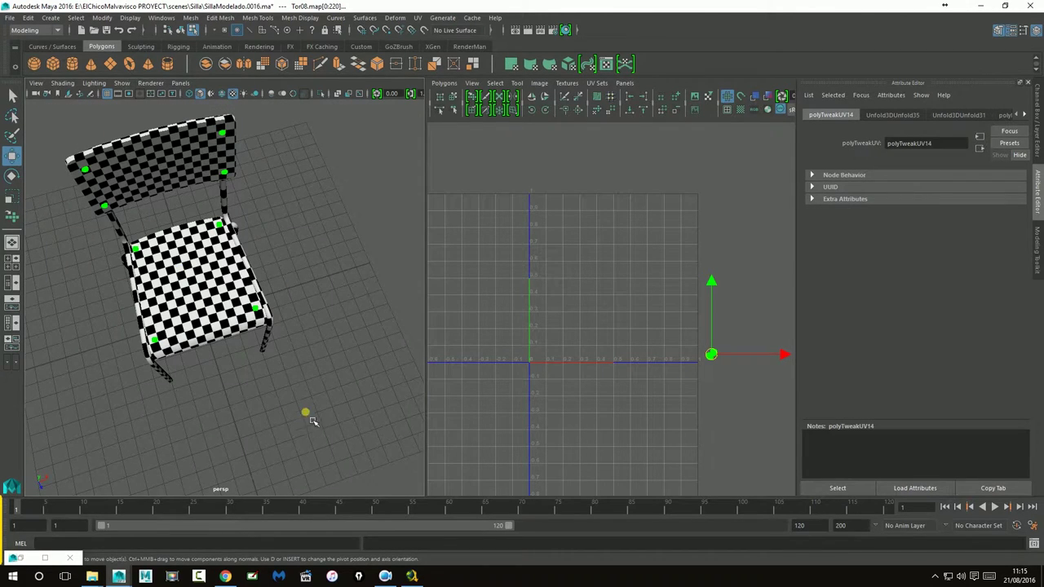
right_drag(213, 263, 289, 263)
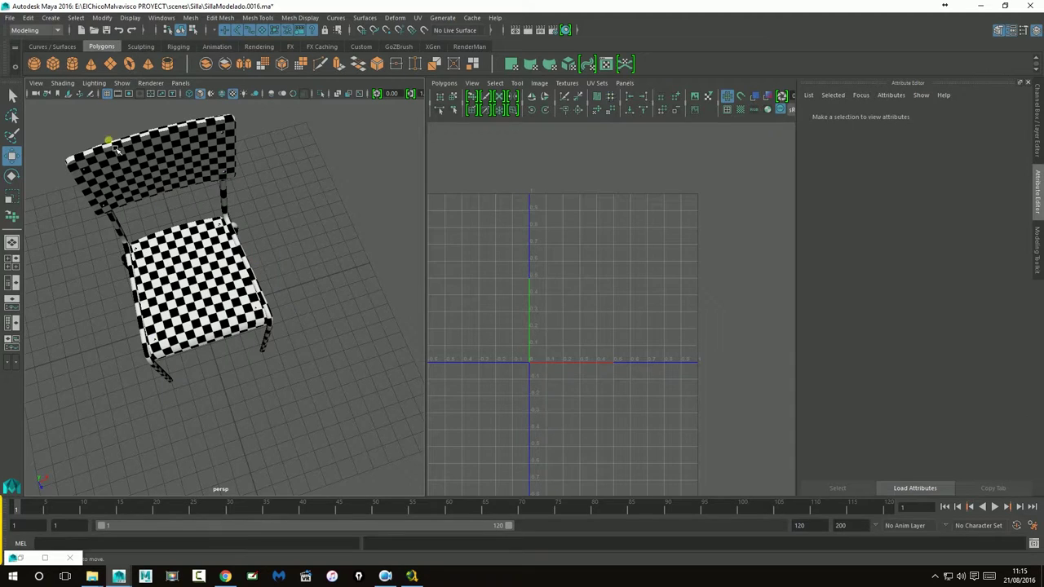
- Select all chair objects and maximize the UV Editor to frame every shell
drag(59, 112, 299, 426)
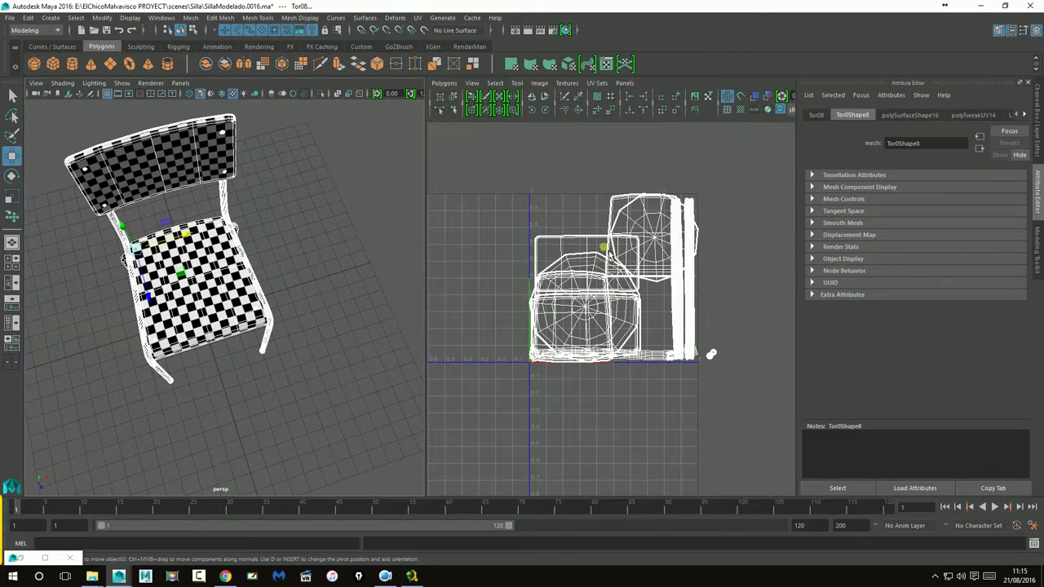
key(space)
alt+middle_drag(620, 404, 661, 445)
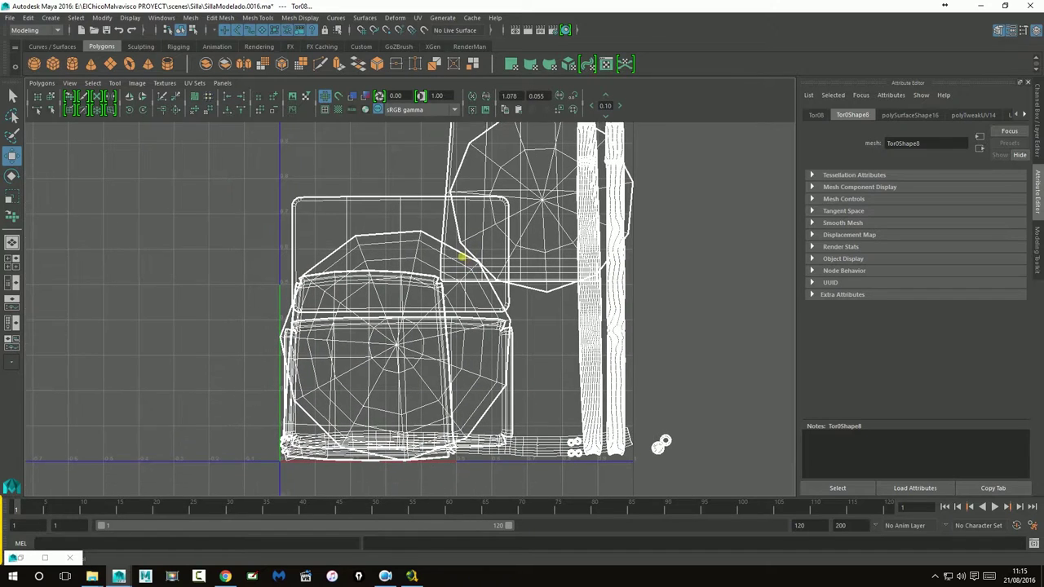
- In Shell selection mode, move the SillaReposa shell up-left outside the 0–1 square
right_drag(339, 217, 323, 216)
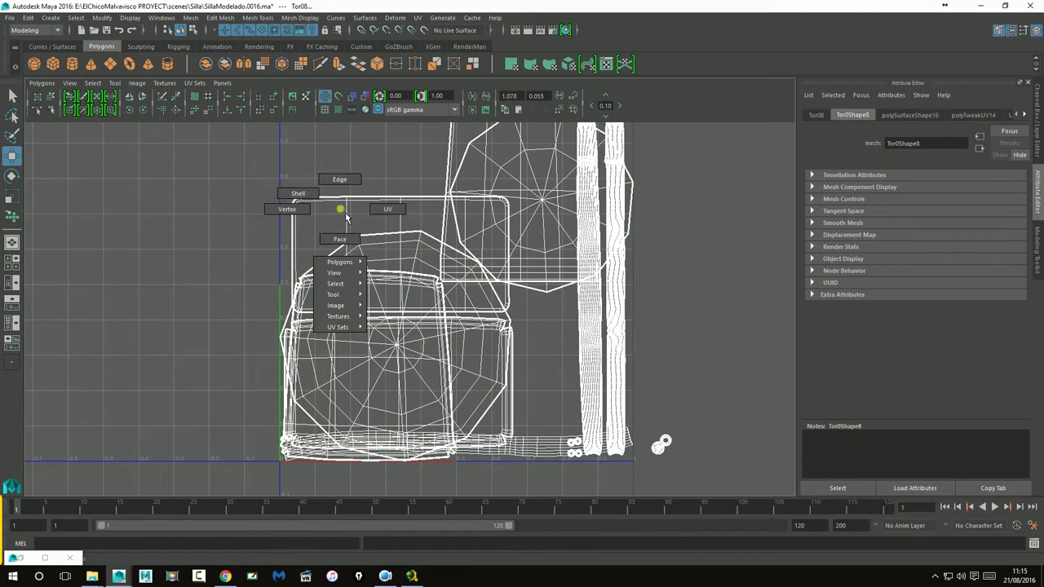
click(361, 229)
drag(401, 263, 203, 196)
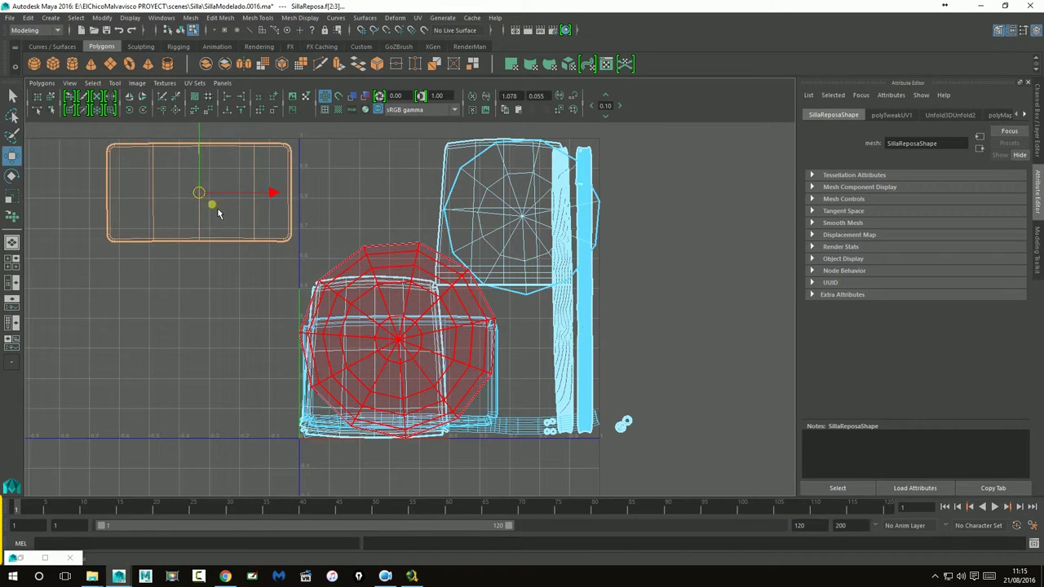
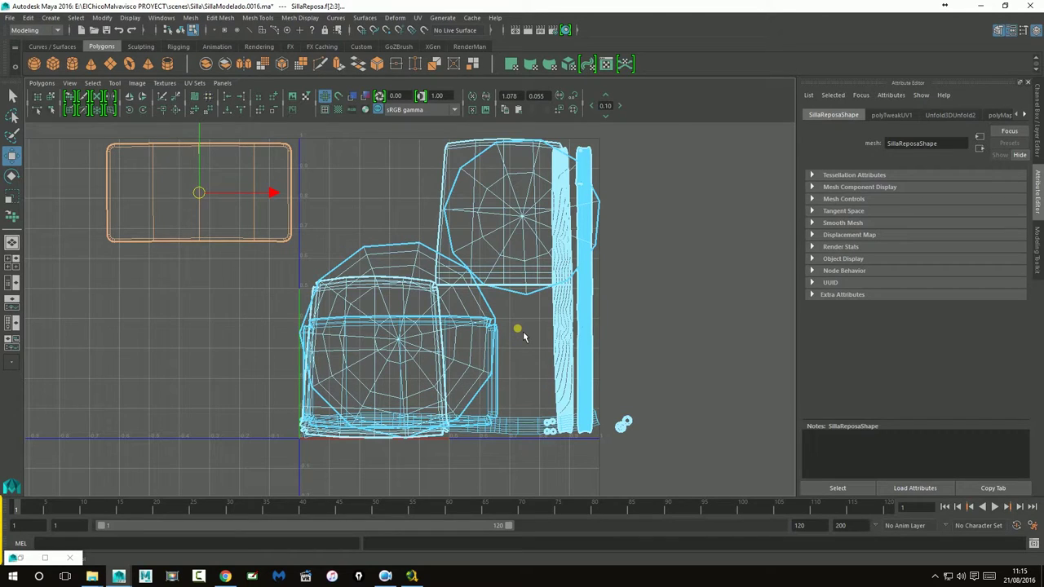
- Show the perspective view beside the UV editor and undo the last two UV moves
click(524, 292)
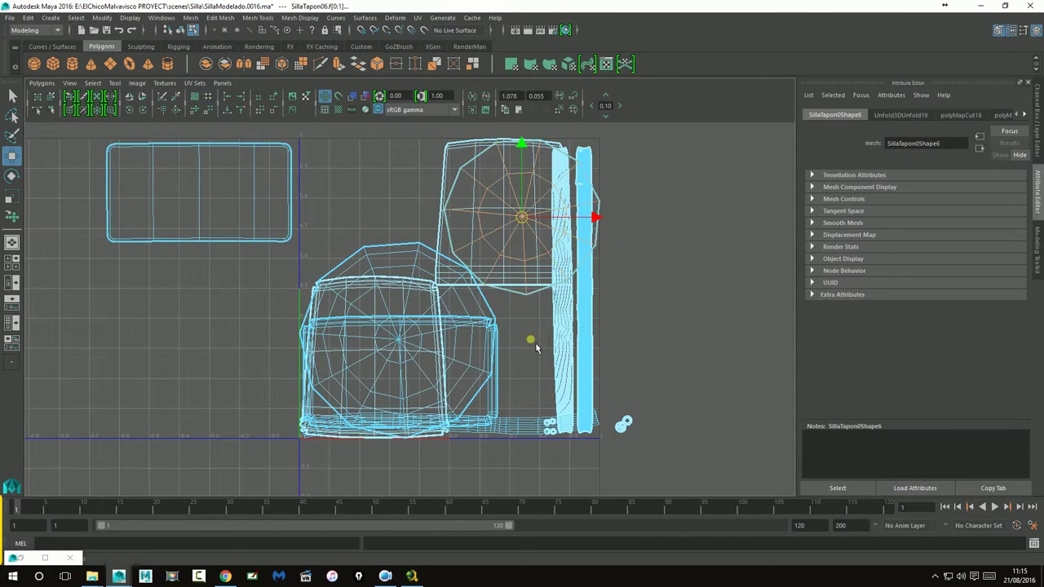
key(space)
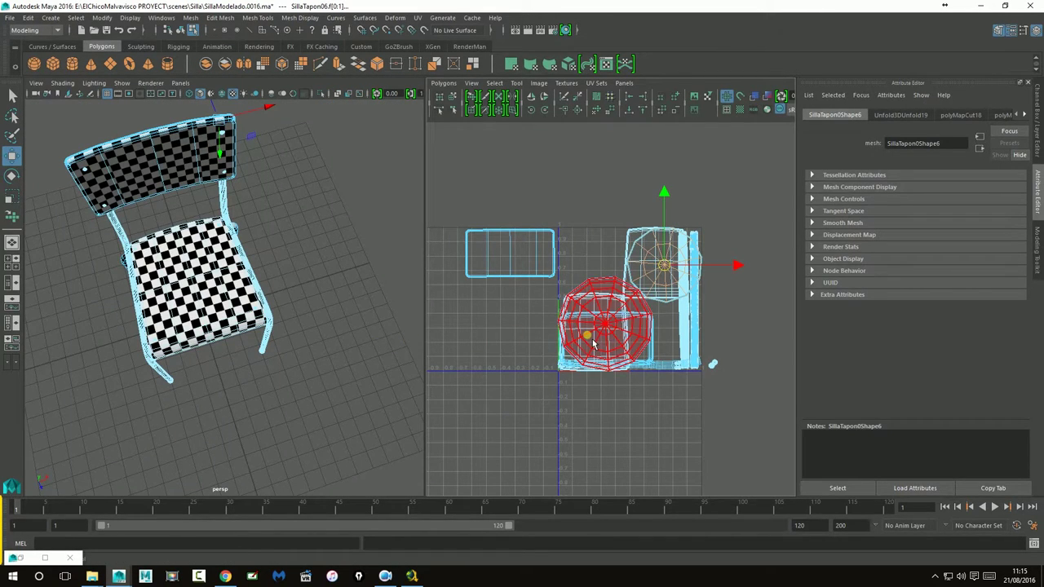
key(ctrl+z)
key(ctrl+z)
key(ctrl+z)
key(ctrl+z)
key(ctrl+z)
key(ctrl+z)
key(ctrl+z)
key(ctrl+z)
key(ctrl+z)
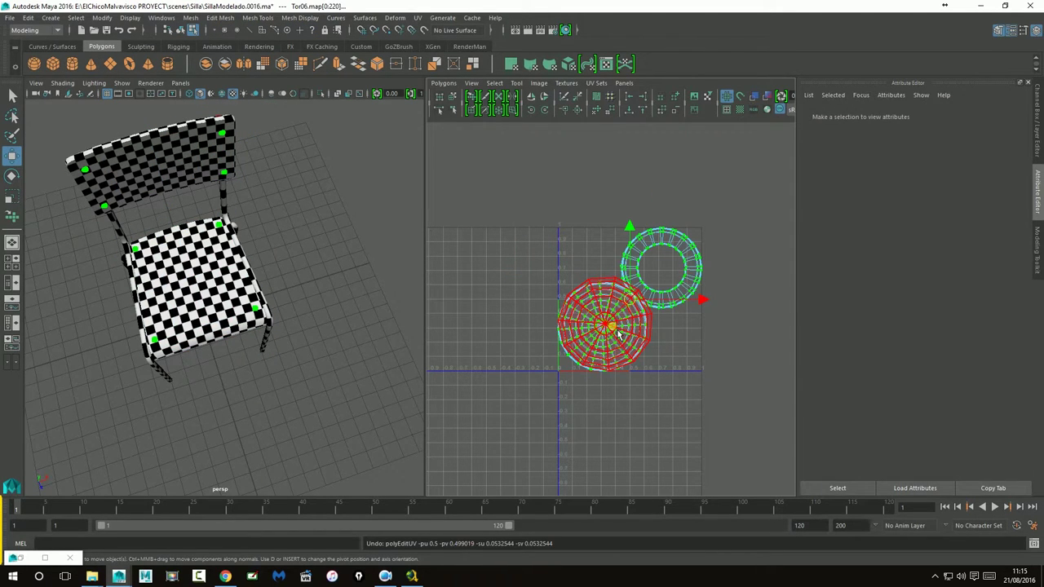
key(ctrl+z)
click(327, 329)
alt+drag(327, 329, 315, 310)
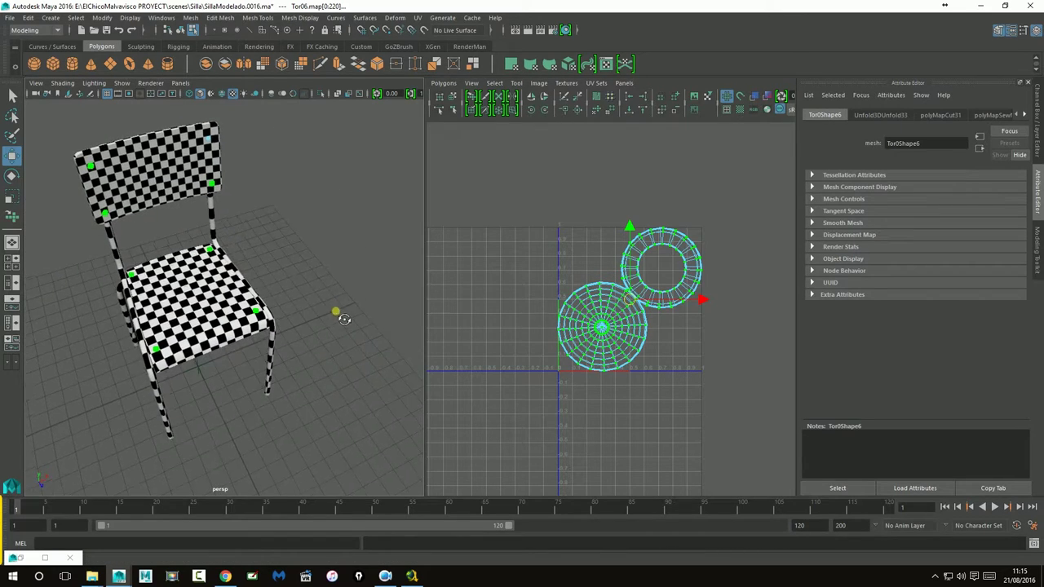
drag(491, 160, 742, 444)
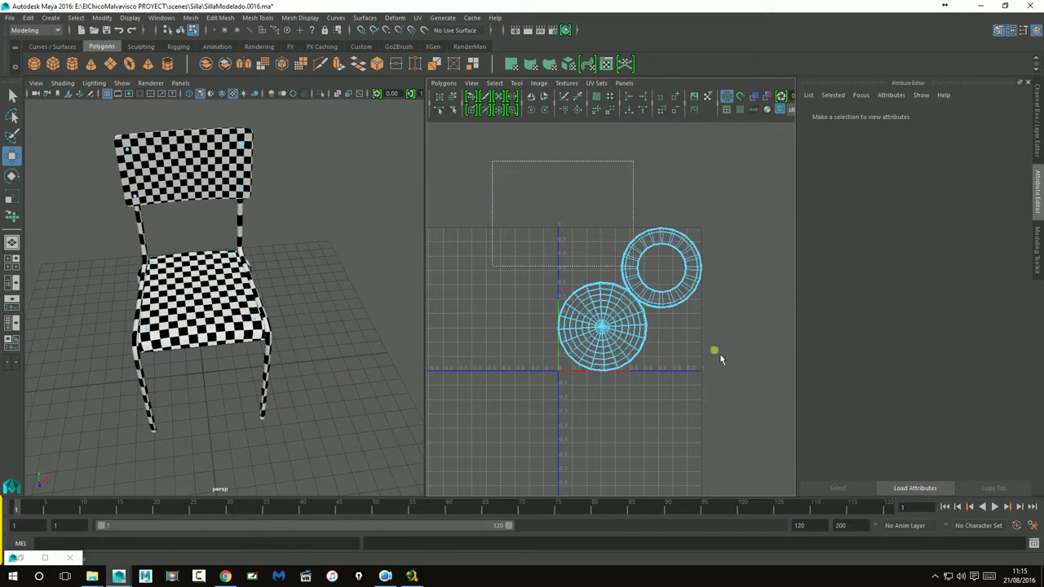
alt+drag(157, 199, 271, 259)
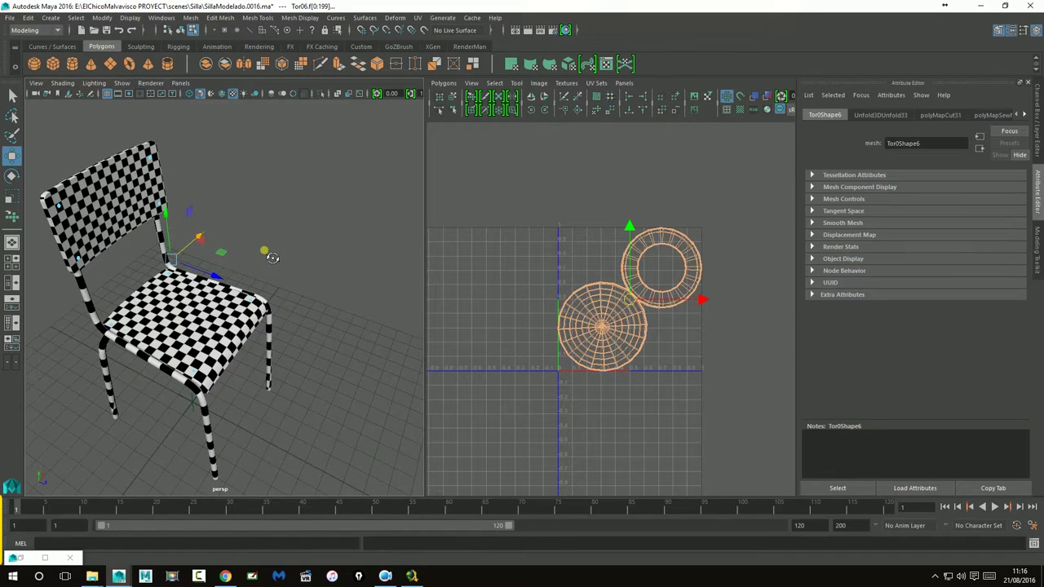
right_drag(78, 214, 123, 193)
click(70, 213)
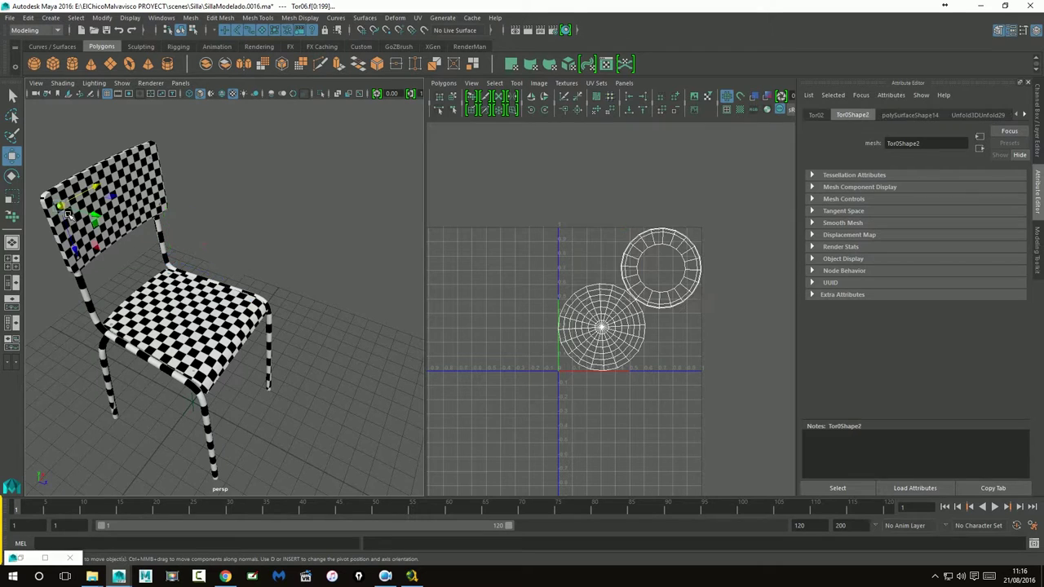
alt+right_drag(85, 271, 135, 263)
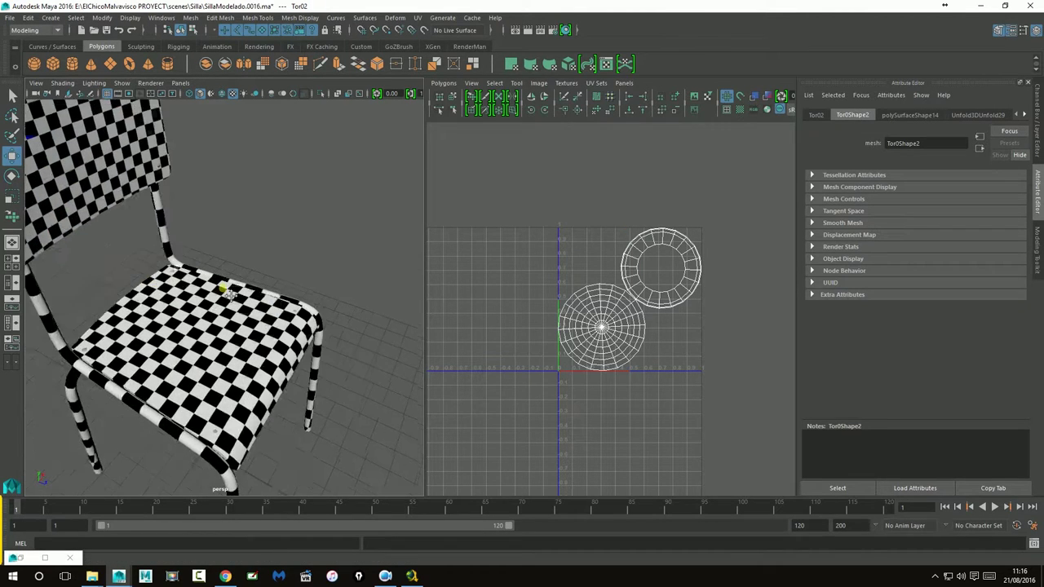
click(102, 258)
mouse_move(102, 258)
alt+mouse_down()
mouse_move(155, 261)
mouse_move(217, 215)
mouse_move(196, 184)
alt+mouse_up()
click(204, 249)
click(194, 228)
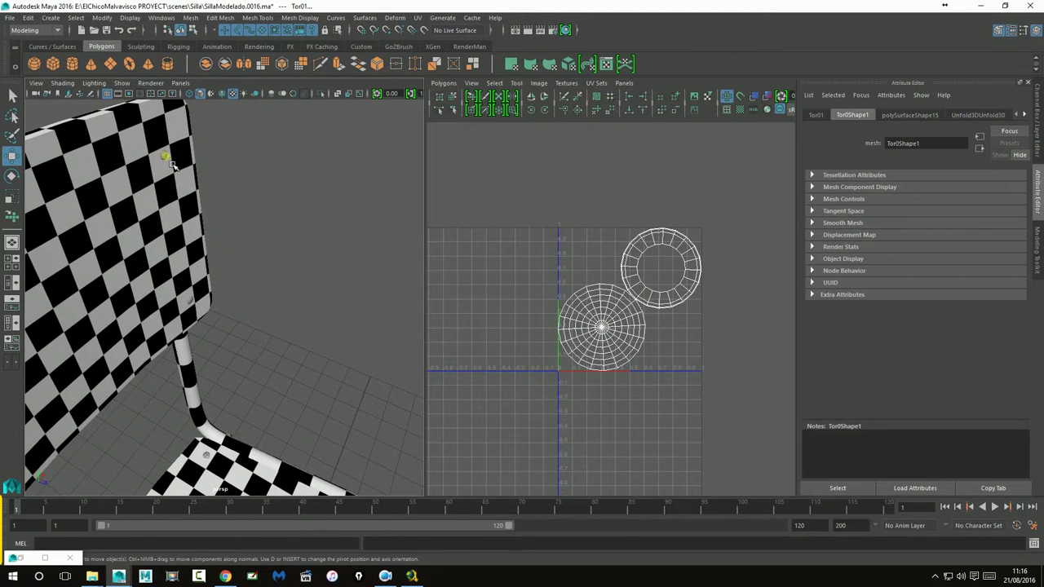
click(171, 162)
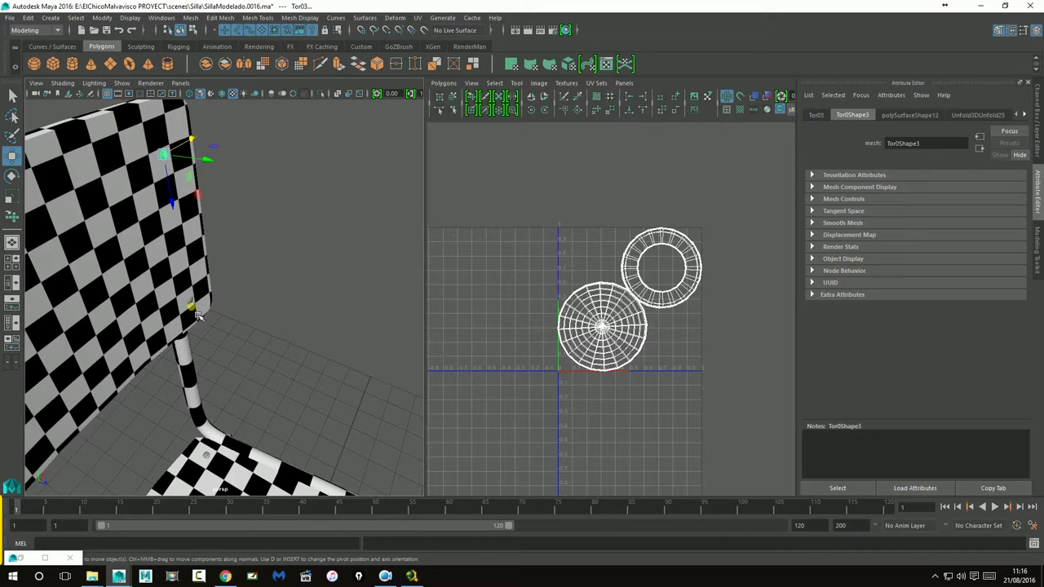
shift+click(199, 316)
alt+drag(221, 354, 240, 366)
key(ctrl+z)
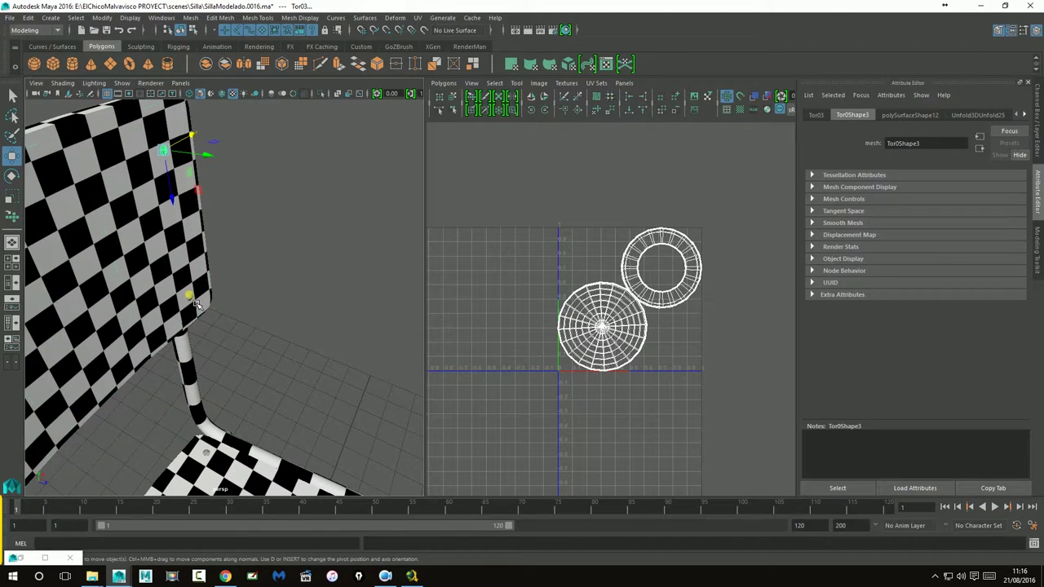
shift+click(204, 314)
key(ctrl+z)
click(198, 309)
alt+drag(267, 399, 269, 457)
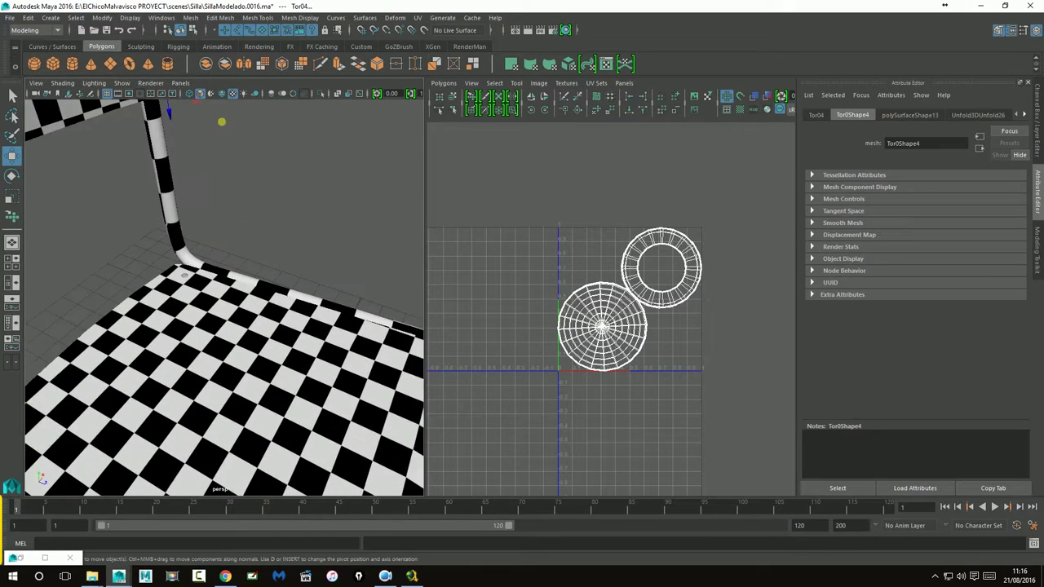
alt+drag(280, 343, 344, 339)
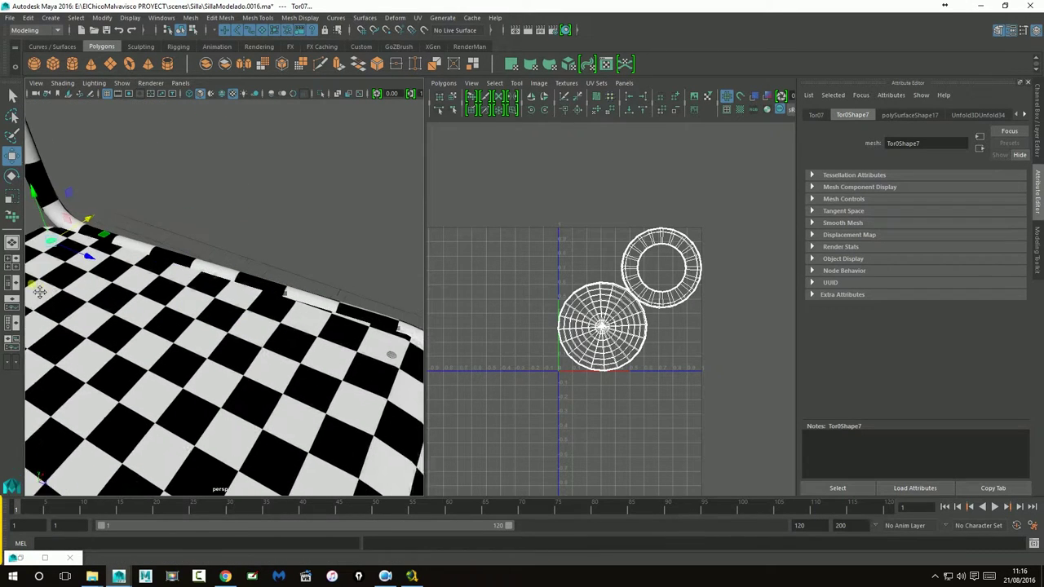
alt+drag(359, 389, 260, 390)
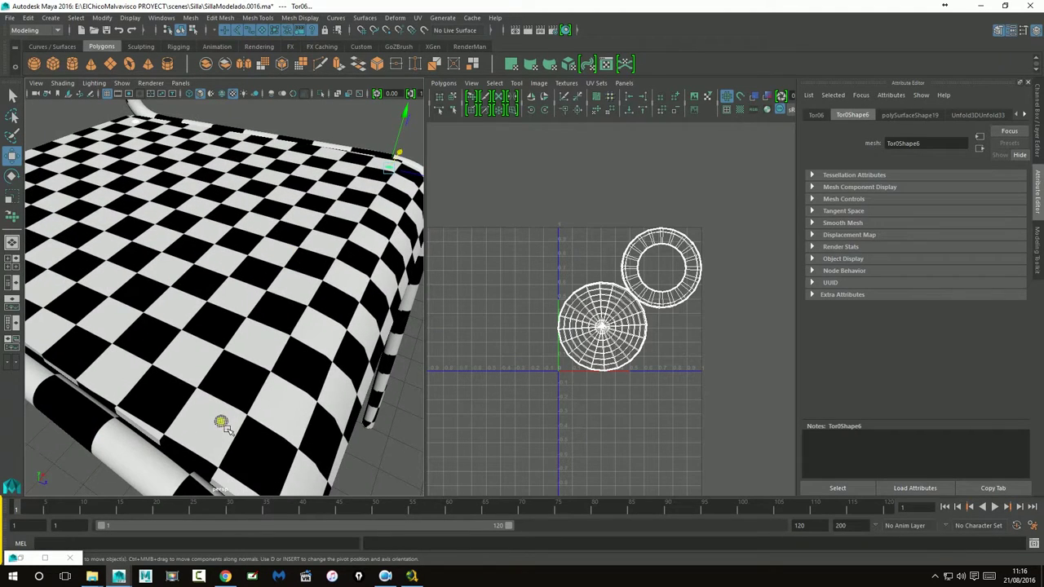
alt+drag(132, 312, 145, 284)
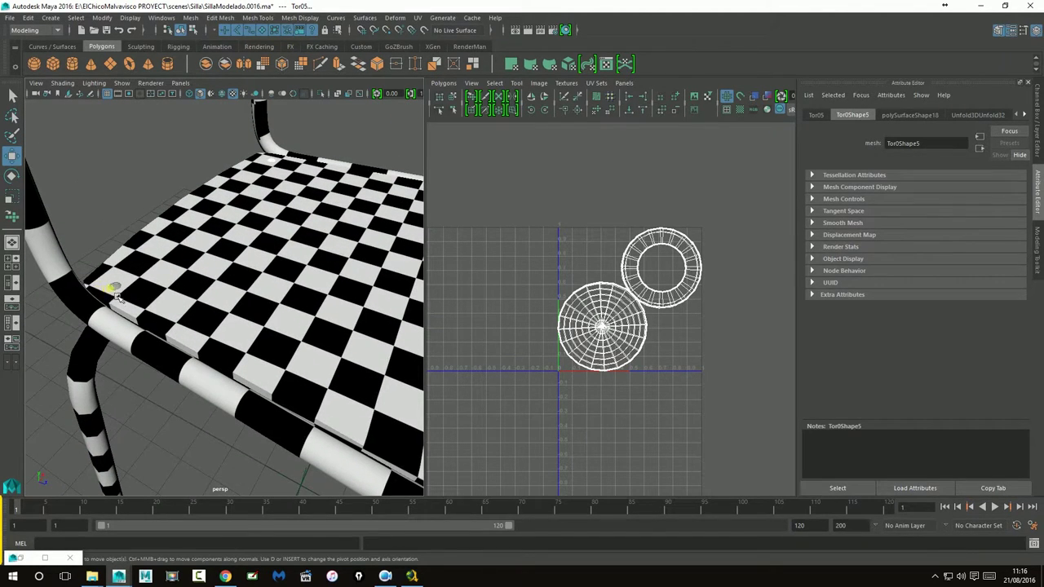
scroll(227, 303, down, 5)
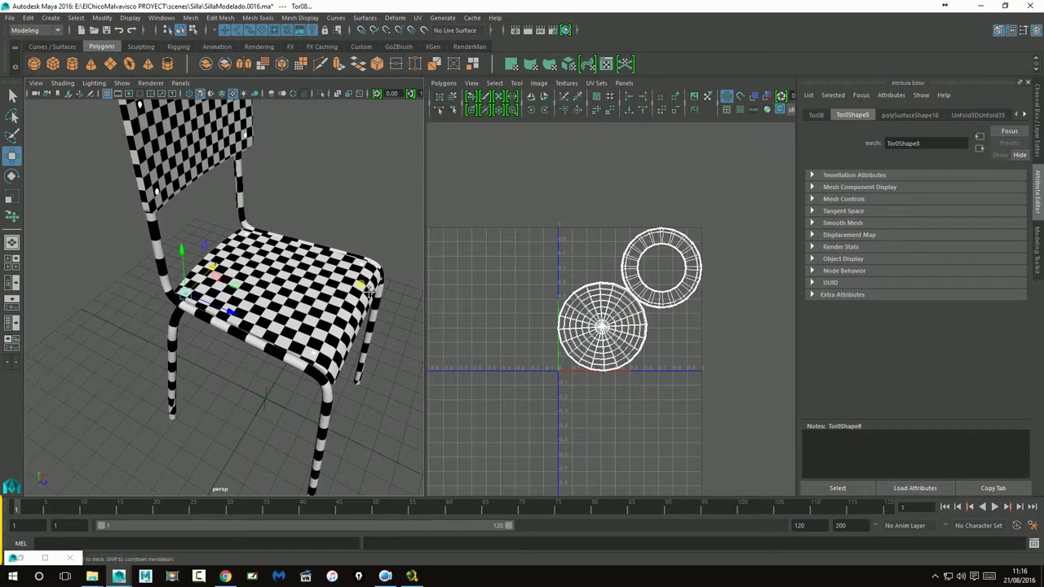
alt+drag(245, 326, 326, 346)
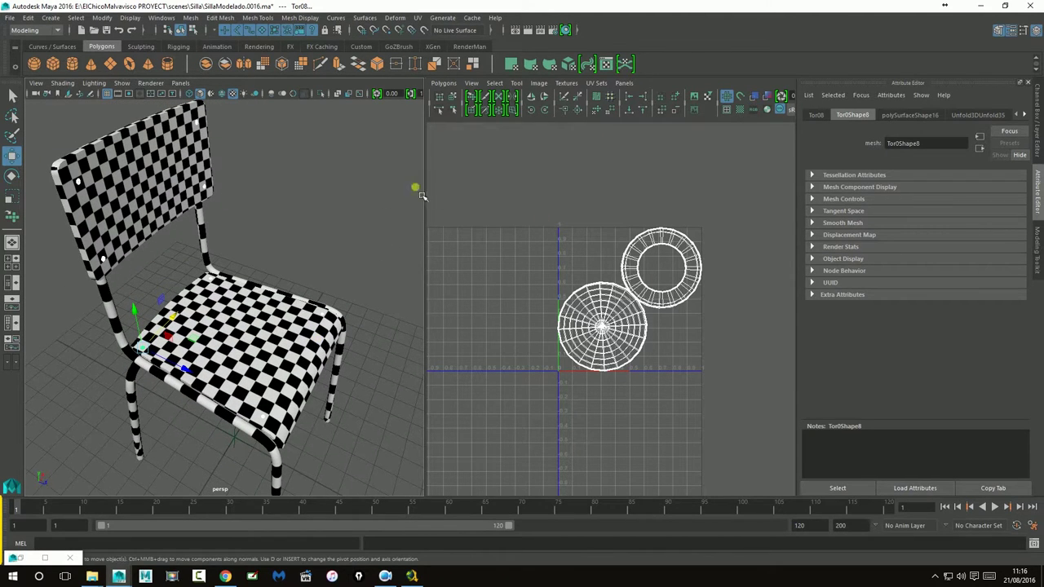
click(11, 196)
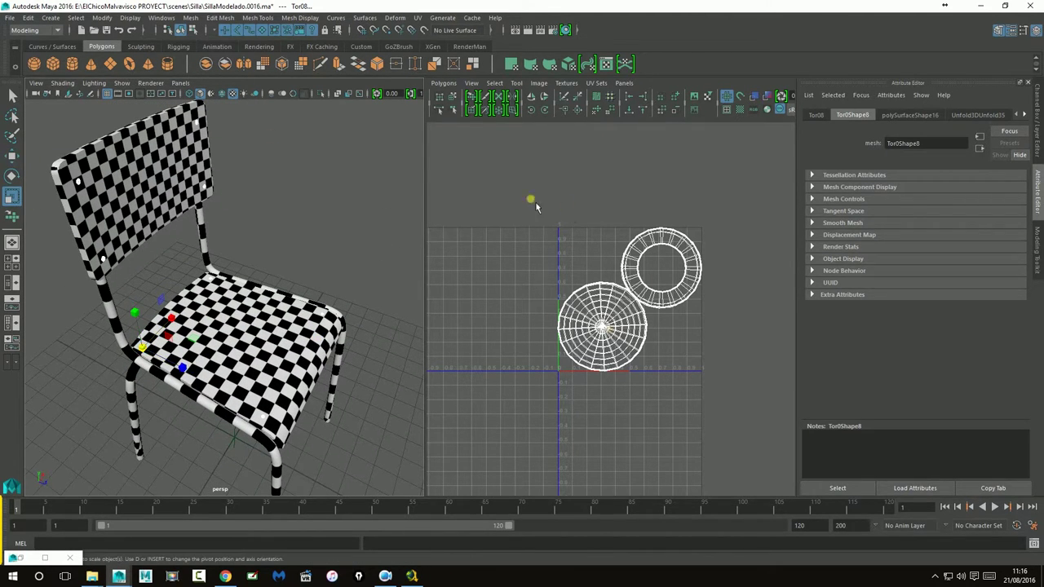
- Marquee all rivet UVs, shrink them into a tiny cluster, and move it lower-right
right_click(600, 310)
click(650, 308)
drag(514, 186, 746, 435)
middle_drag(749, 438, 577, 337)
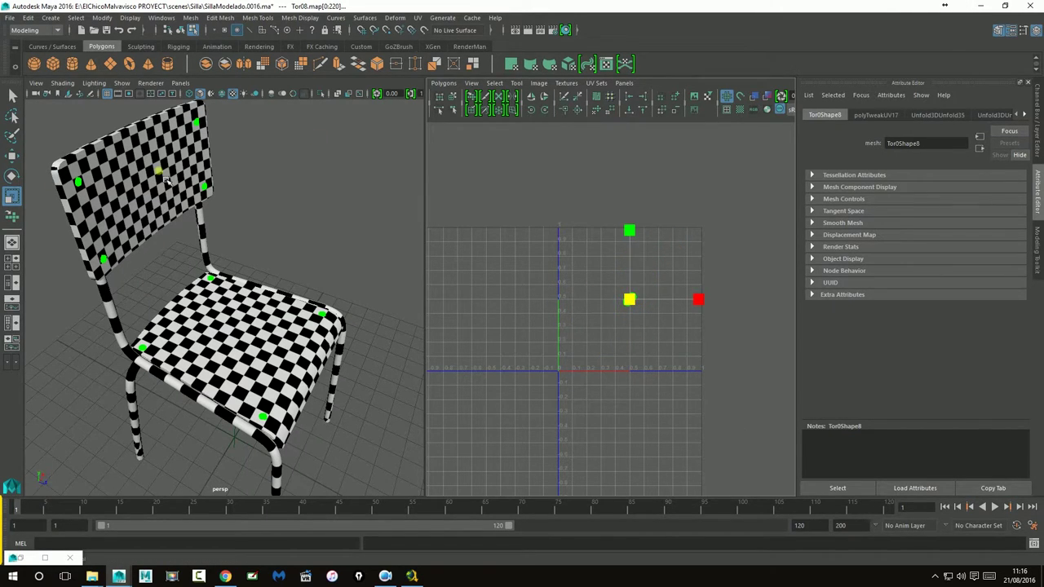
click(12, 156)
middle_drag(686, 338, 728, 369)
- Clear the UV selection and select the whole chair to display all its UVs
scroll(741, 399, up, 1)
scroll(742, 399, down, 1)
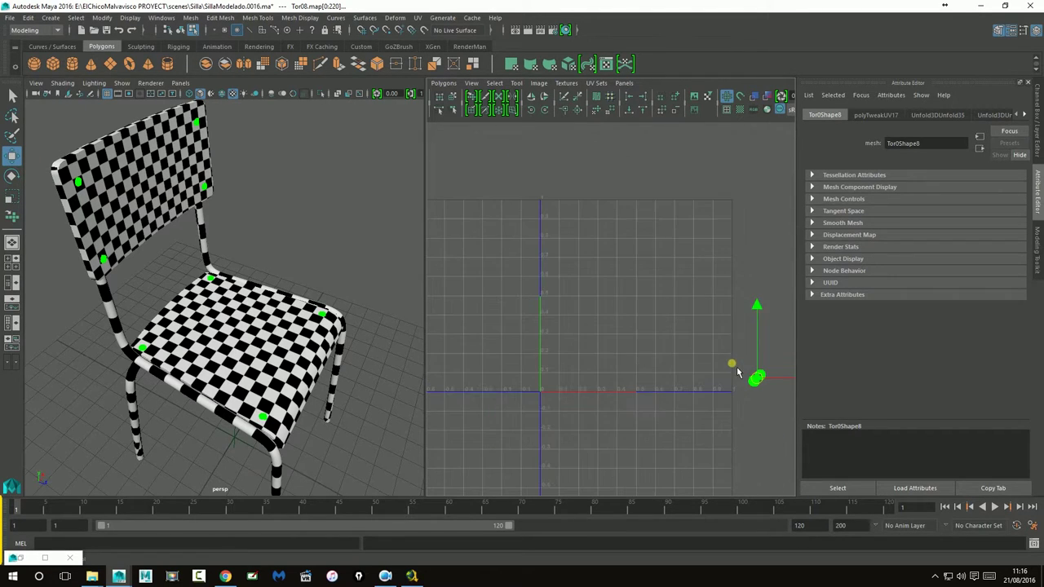
click(718, 366)
scroll(510, 396, up, 1)
scroll(510, 392, down, 1)
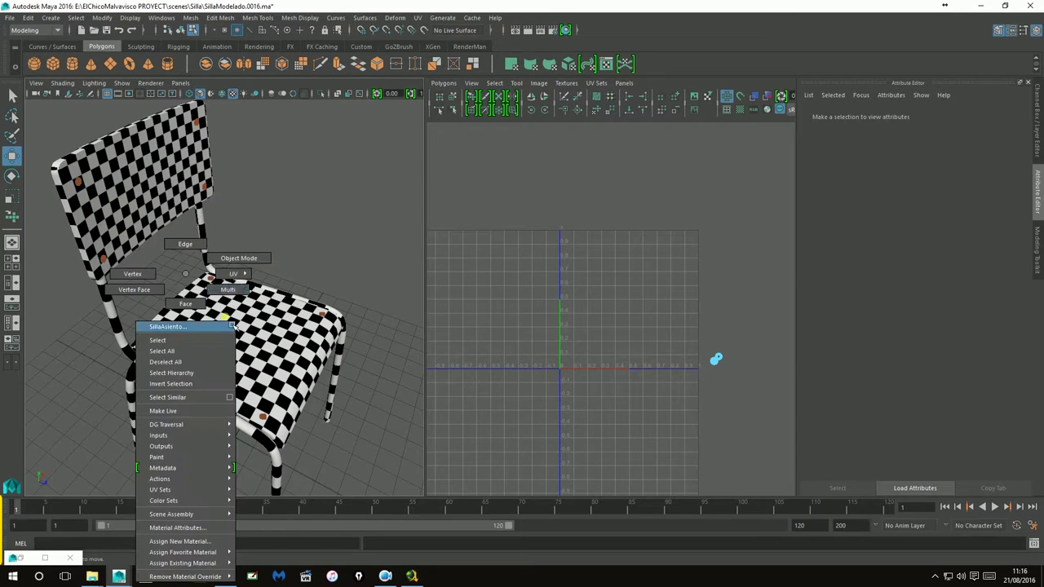
scroll(186, 253, down, 5)
drag(186, 253, 299, 414)
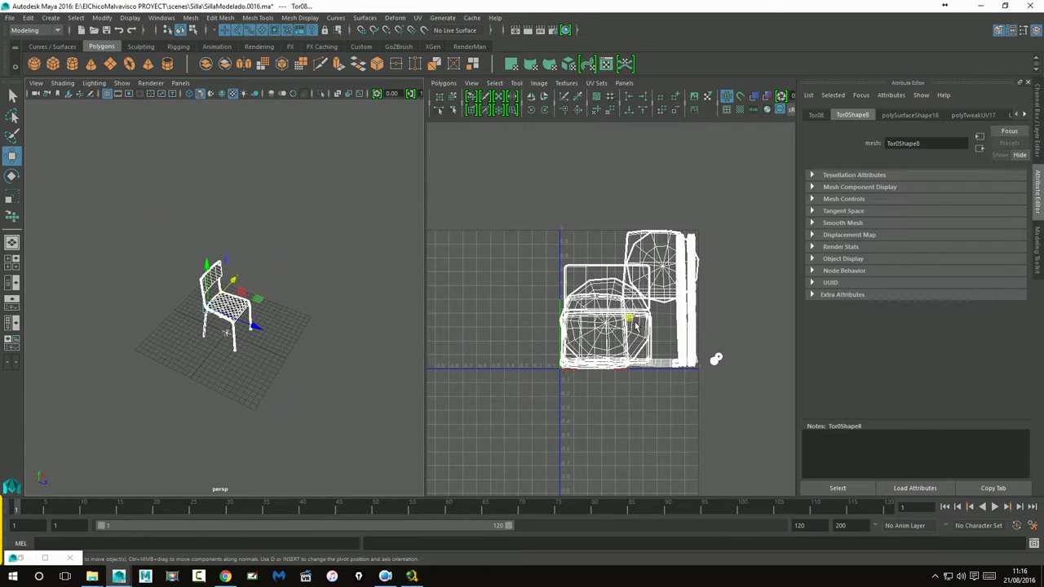
- In shell mode, move a rectangular UV shell to the upper left
right_click(589, 255)
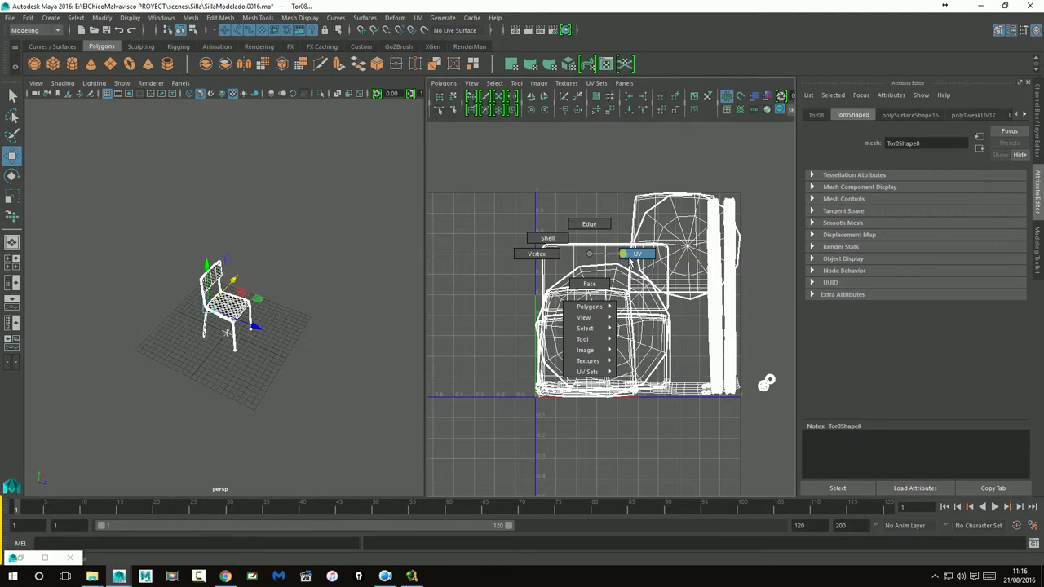
click(547, 237)
key(space)
click(571, 256)
scroll(525, 284, down, 1)
click(387, 233)
scroll(420, 264, down, 1)
drag(333, 258, 224, 209)
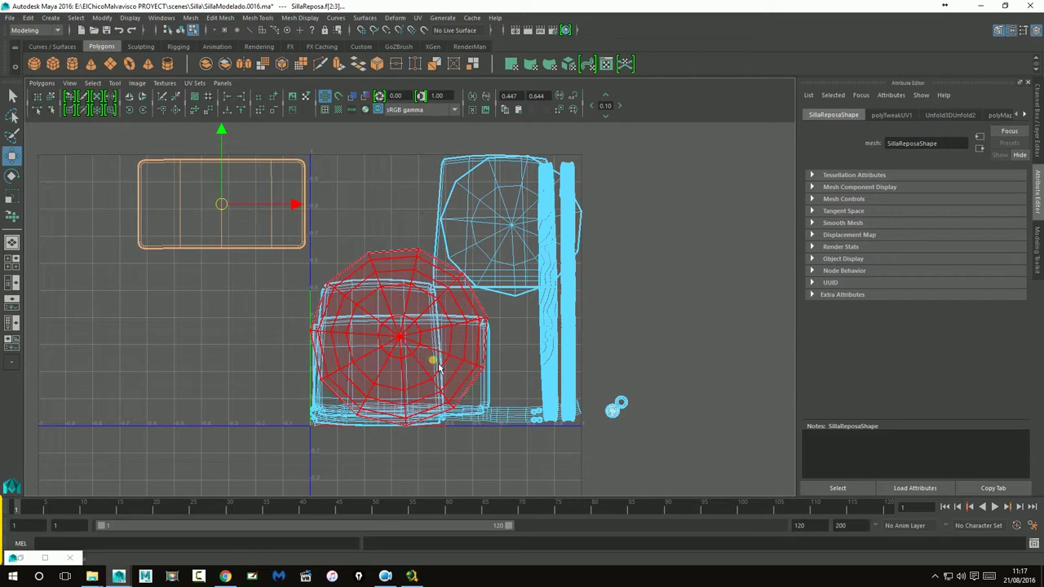
- Move the shells under the round shell, including SillaAsiento, out to the left
click(477, 408)
mouse_move(402, 367)
mouse_down()
mouse_move(155, 325)
mouse_move(222, 310)
mouse_up()
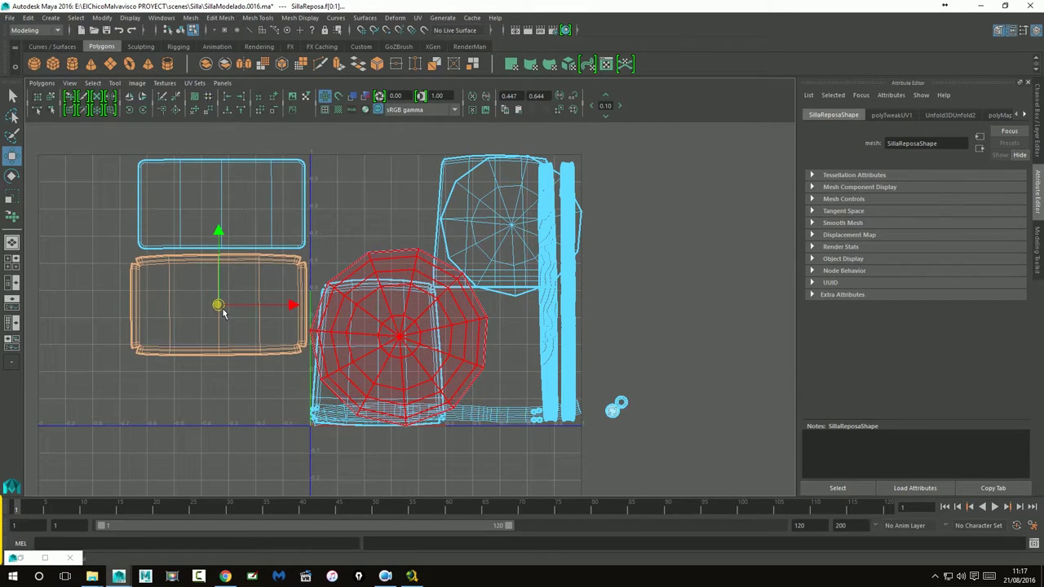
alt+middle_drag(333, 395, 426, 378)
click(447, 372)
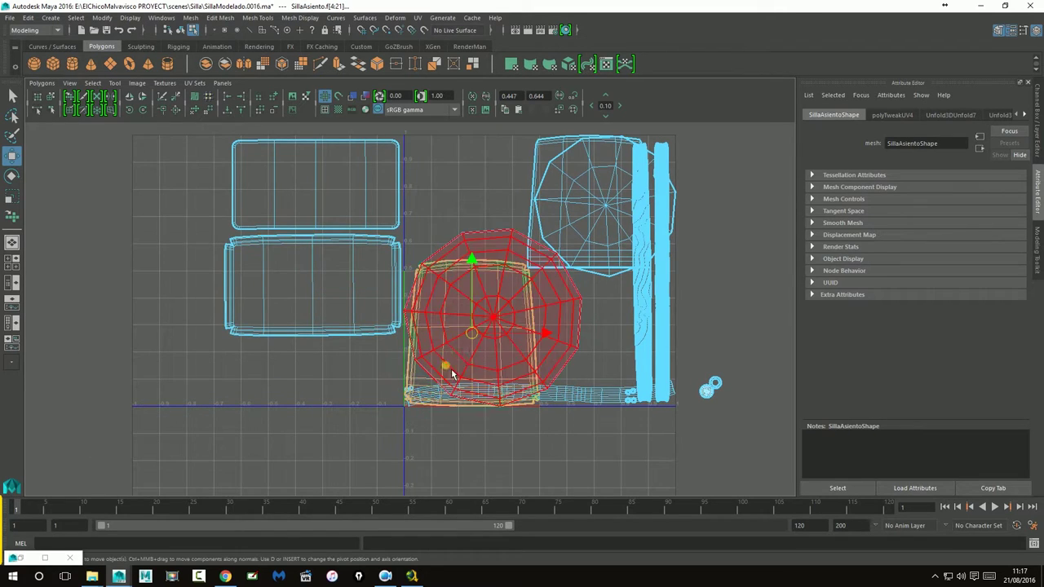
drag(452, 372, 114, 251)
- Select the SillaPataTrasera strip and round shell, then restore the side-by-side layout
click(392, 426)
click(425, 403)
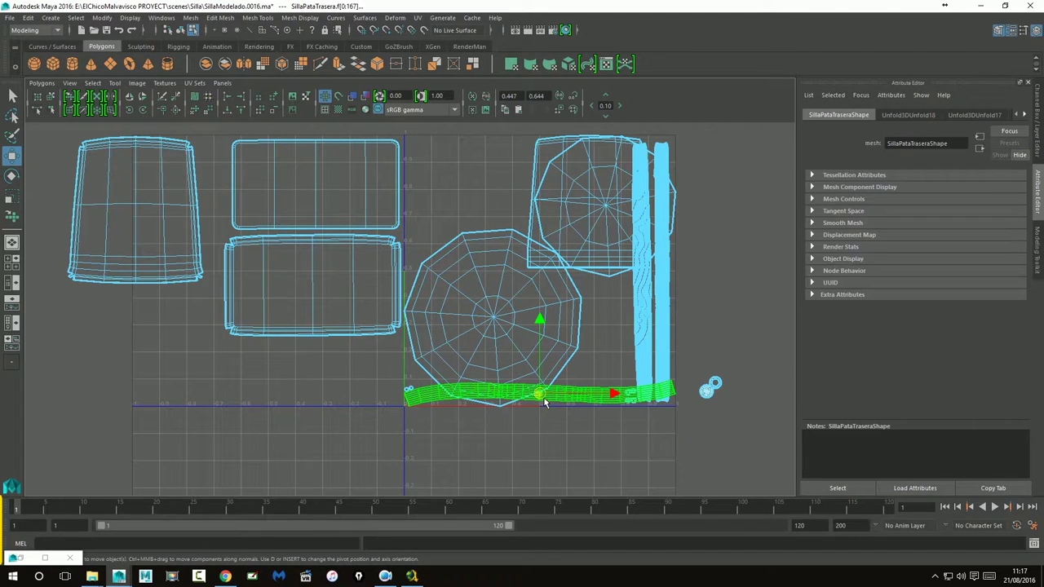
click(457, 326)
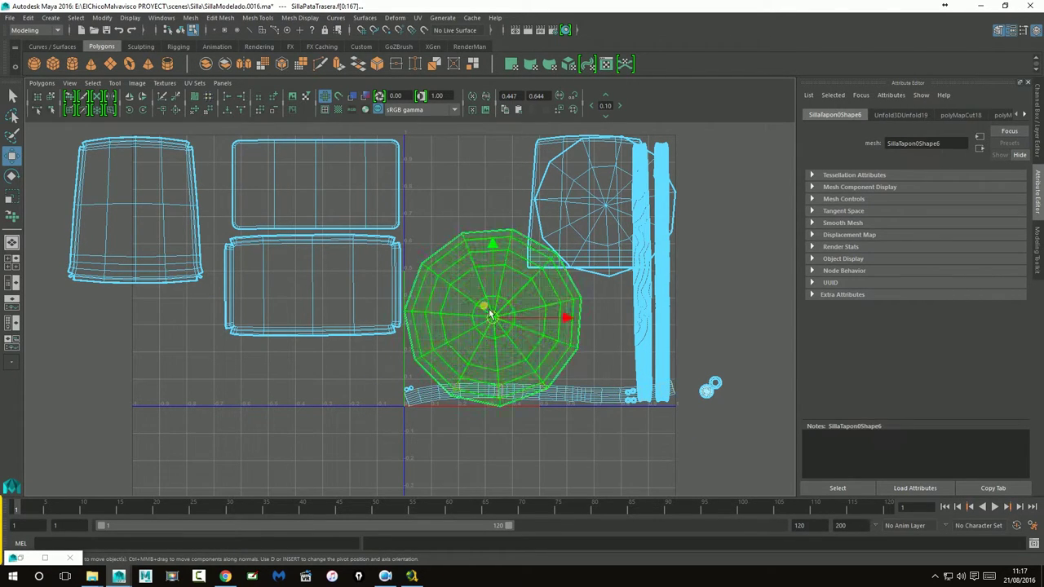
key(space)
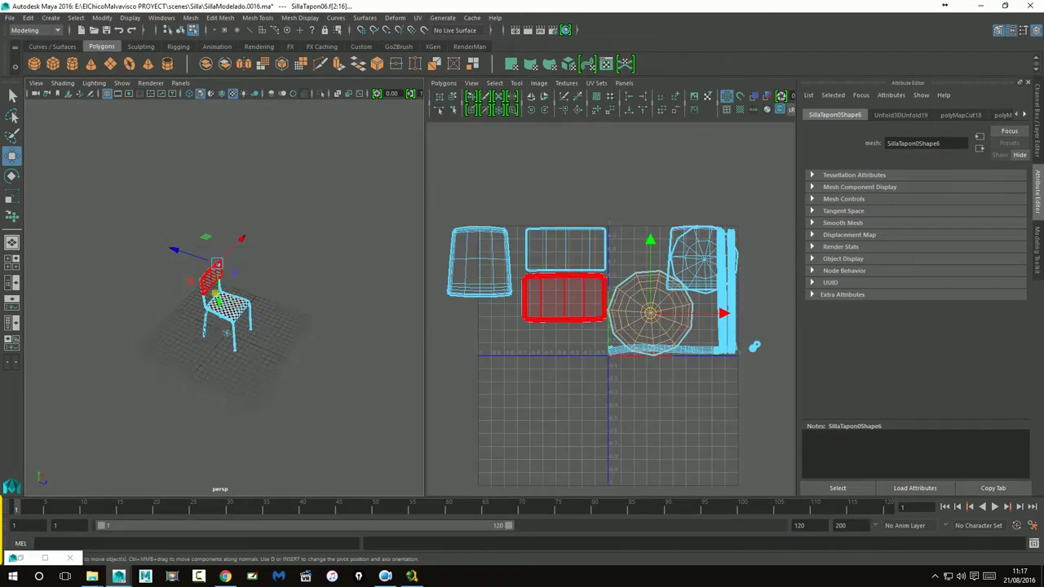
- Orbit the full-screen perspective view and pick the SillaTapon05 leg cap as an object
key(space)
scroll(310, 287, up, 2)
mouse_move(310, 287)
alt+mouse_down()
mouse_move(396, 333)
mouse_move(490, 293)
alt+mouse_up()
click(321, 292)
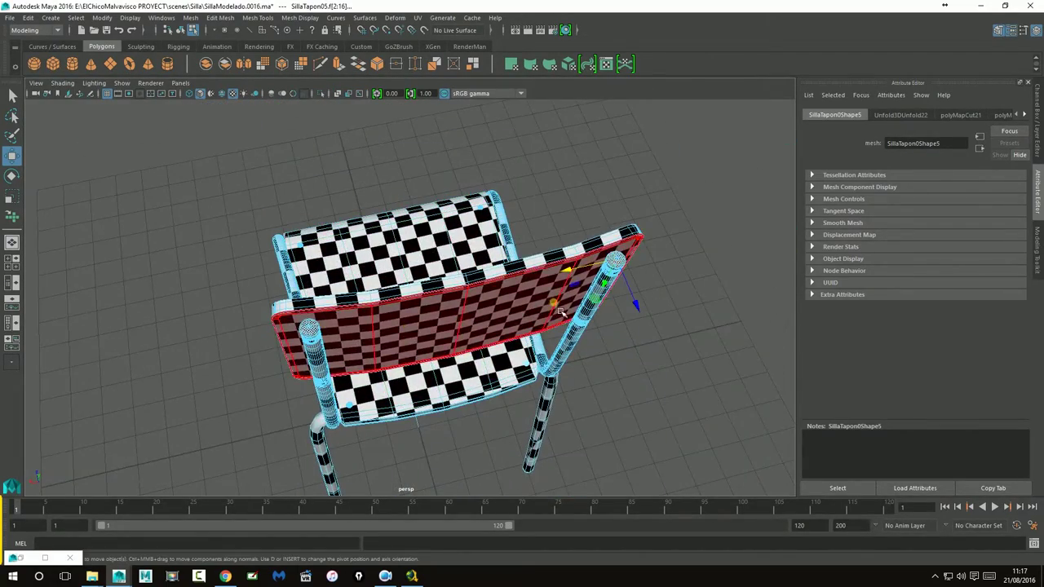
right_click(615, 255)
click(665, 240)
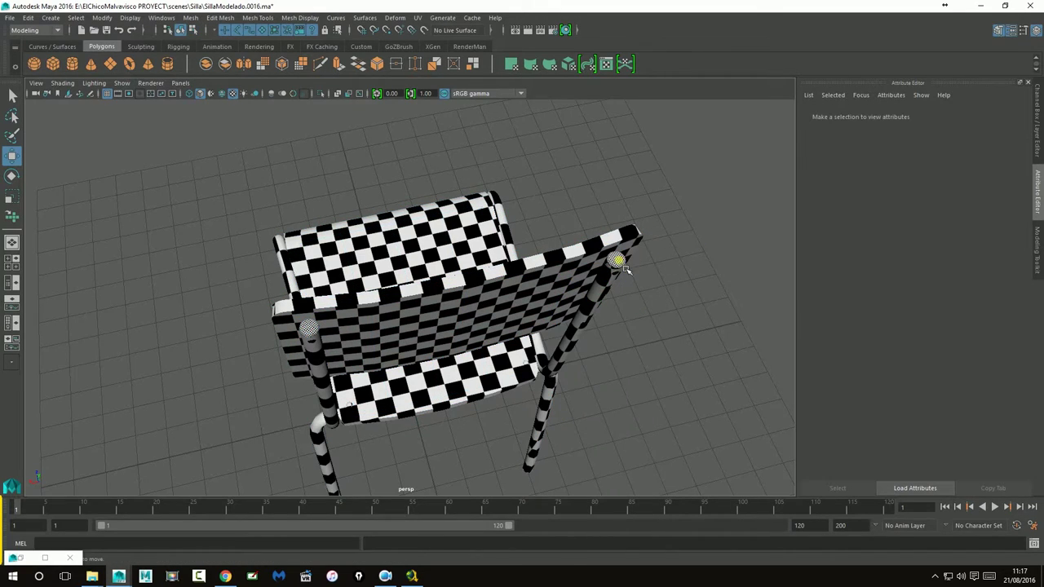
- Inspect the other leg caps, select SillaTapon04, and restore the Persp/UV Editor layout
mouse_move(317, 335)
alt+mouse_down()
mouse_move(457, 383)
mouse_move(495, 360)
mouse_move(259, 245)
alt+mouse_up()
click(476, 390)
click(220, 242)
click(276, 412)
key(space)
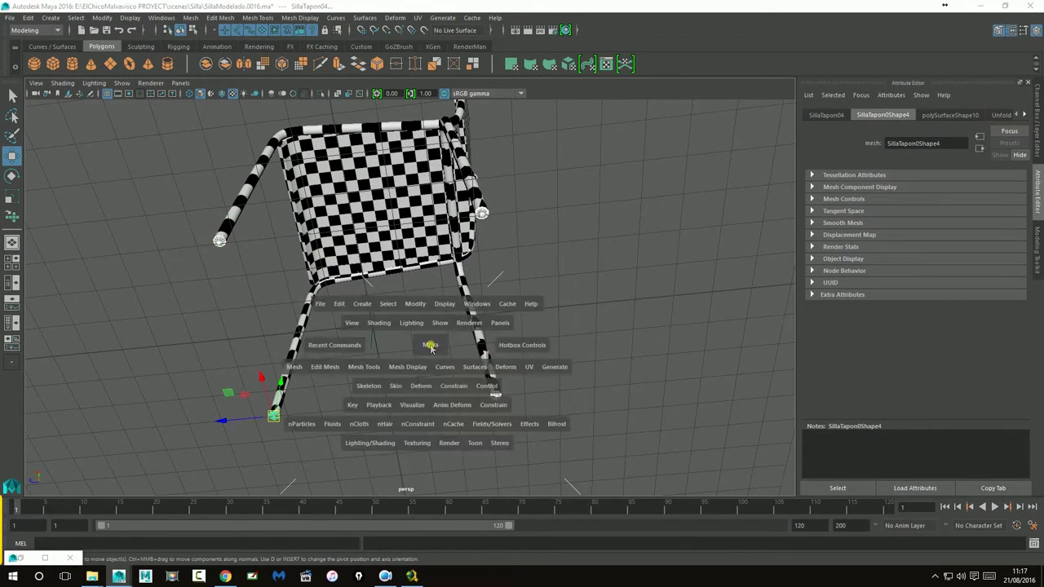
click(542, 312)
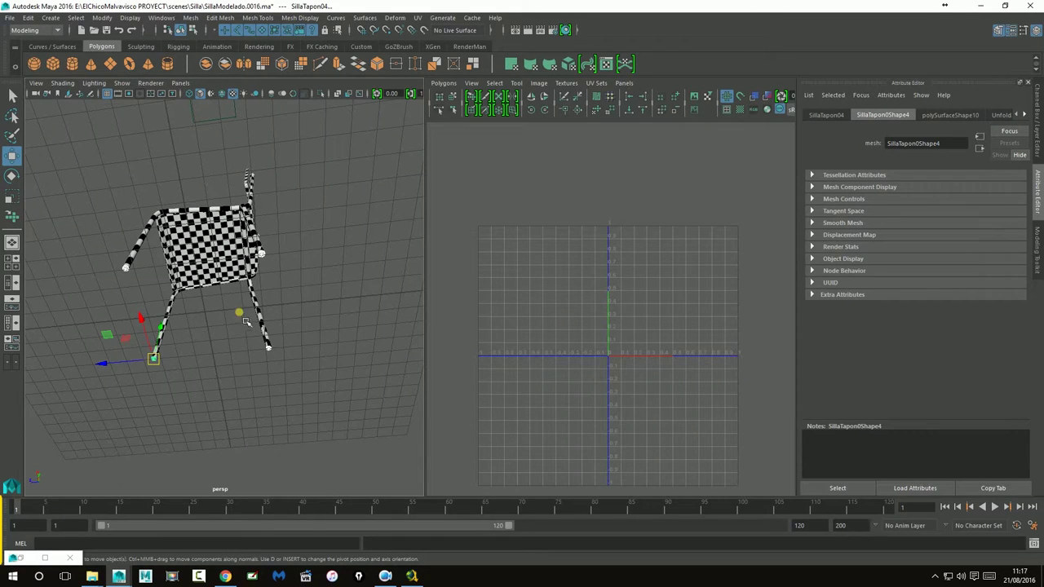
right_click(260, 264)
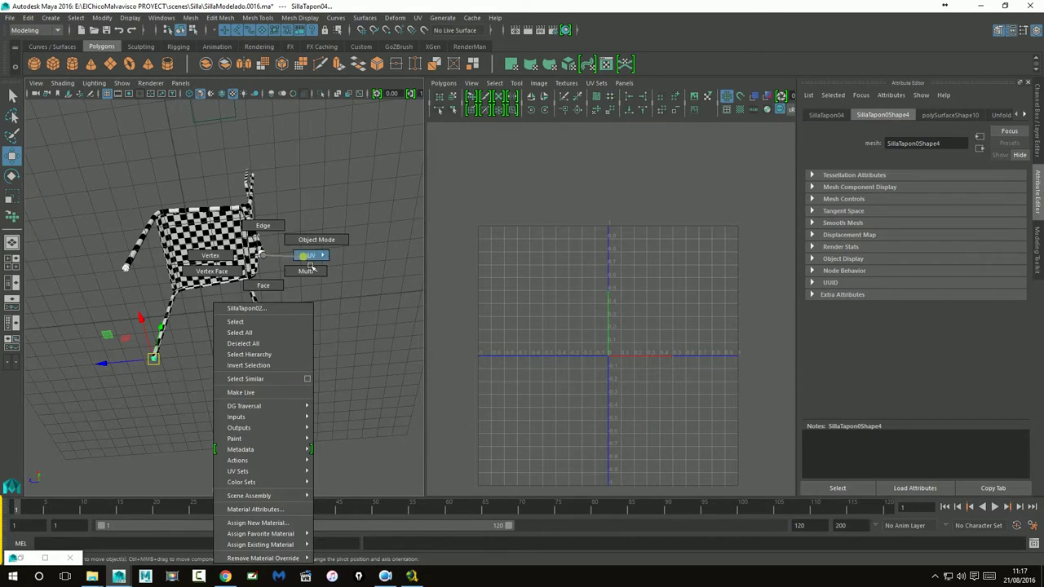
- In UV mode, marquee-select both round leg-cap shells and frame them
right_drag(310, 267, 360, 267)
drag(586, 183, 771, 429)
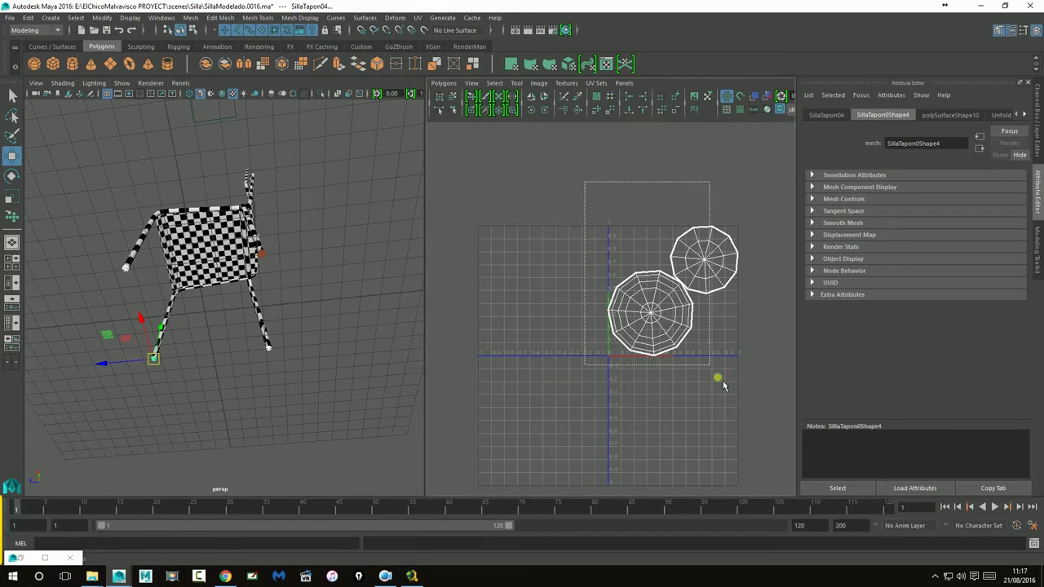
right_drag(679, 292, 721, 296)
drag(590, 193, 771, 428)
alt+middle_drag(695, 359, 532, 404)
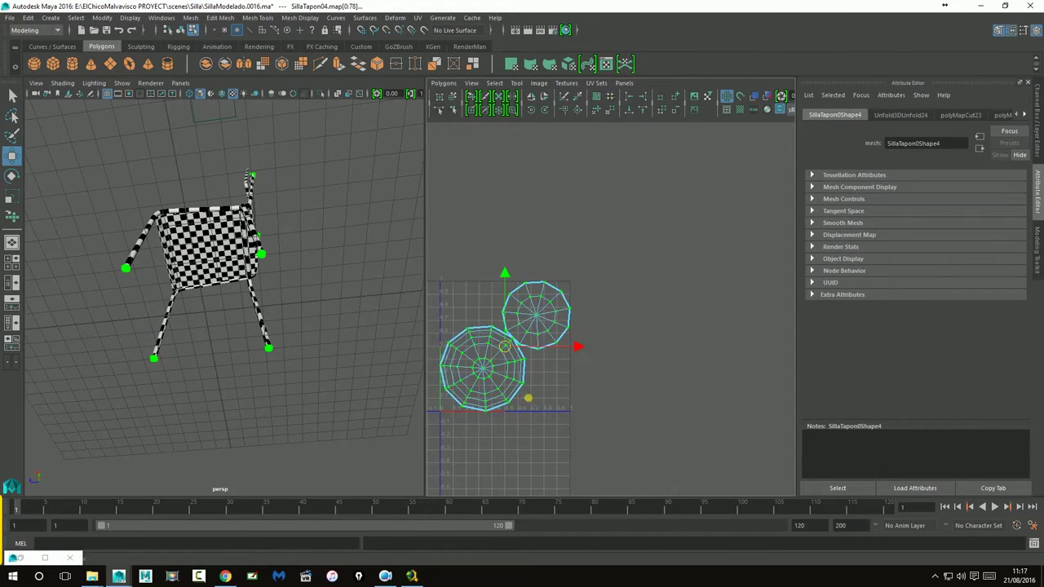
key(super)
click(647, 308)
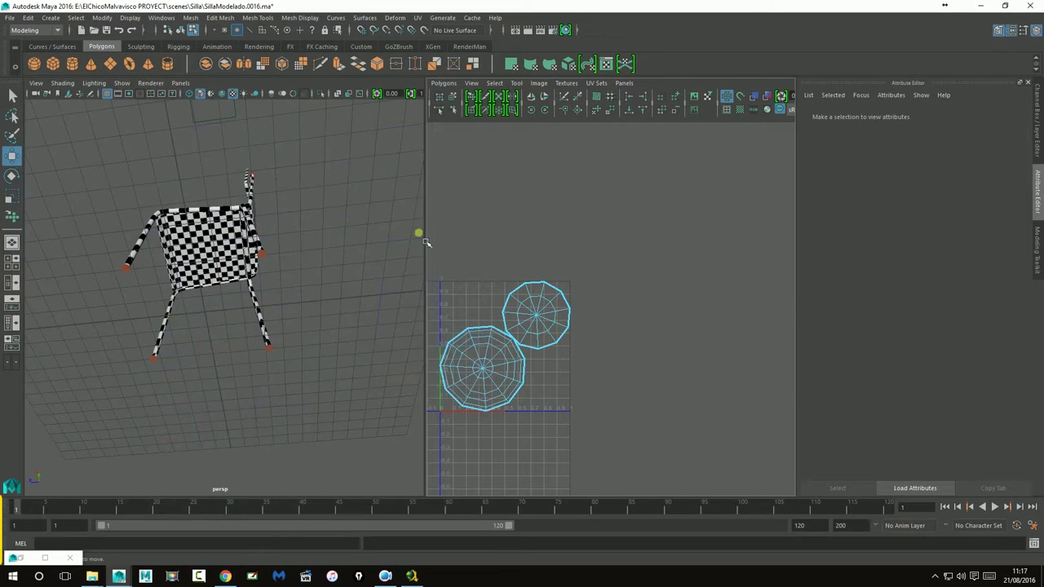
drag(432, 245, 662, 465)
key(f)
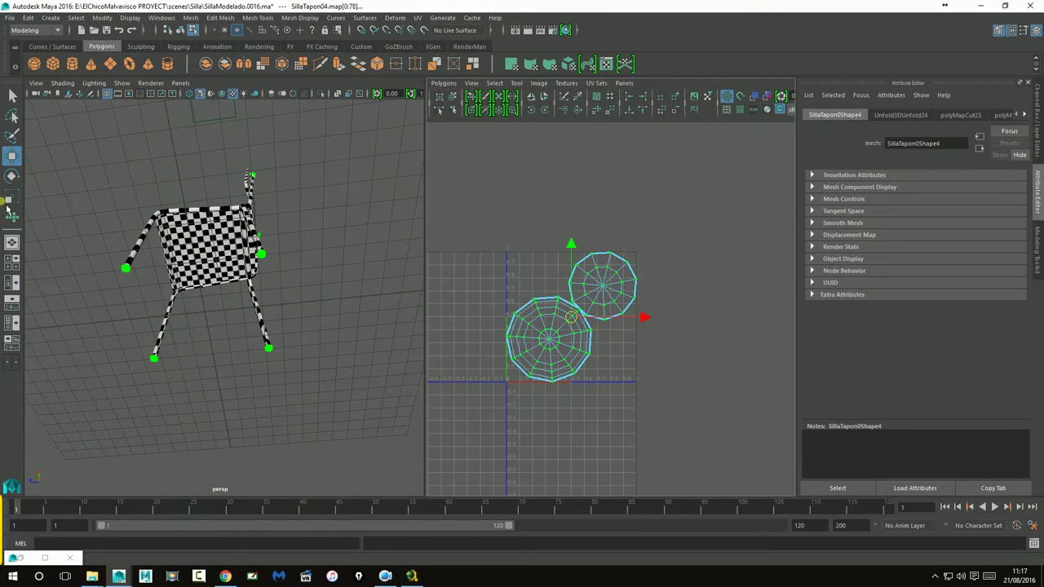
- Scale the cap shells down tiny and move them outside the 0–1 square
click(11, 198)
drag(582, 326, 525, 351)
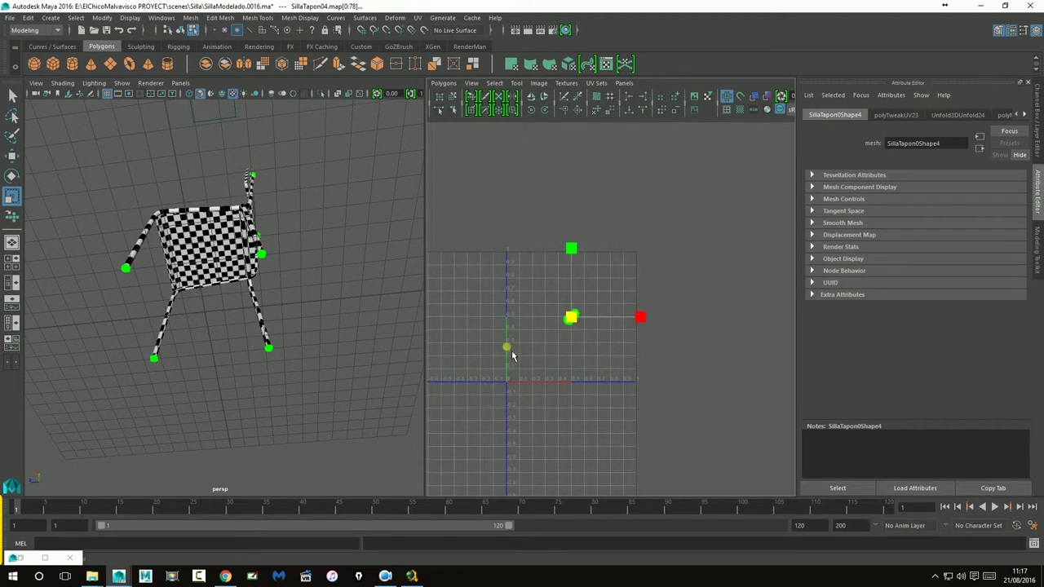
click(12, 156)
drag(583, 324, 665, 276)
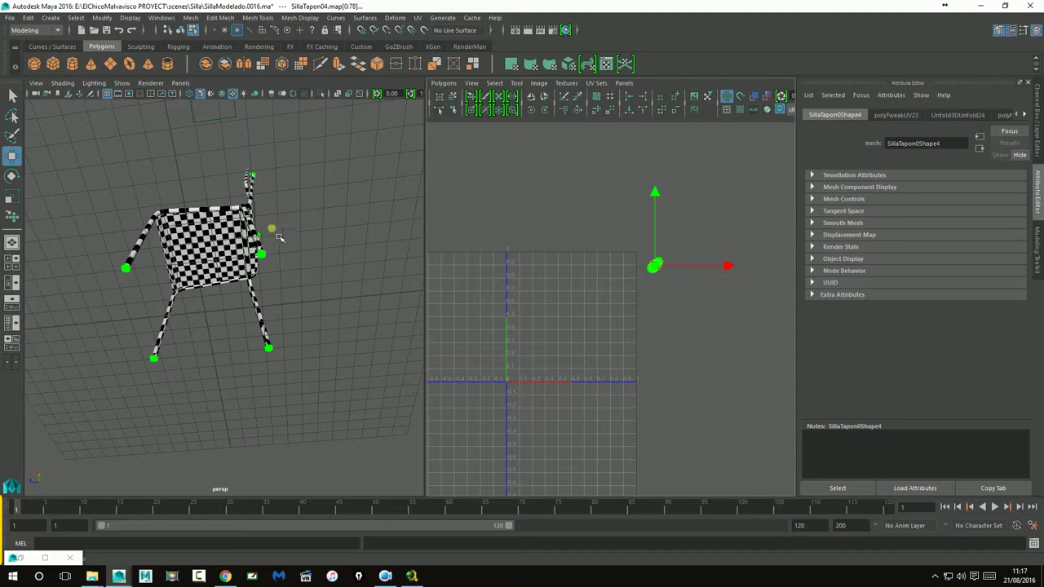
alt+middle_drag(561, 234, 586, 230)
alt+drag(263, 265, 337, 327)
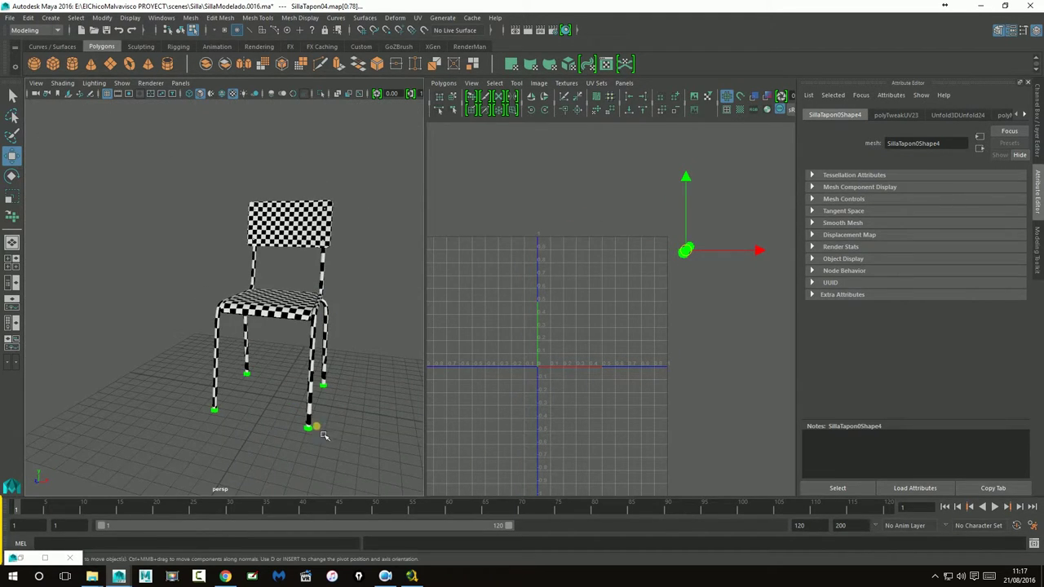
right_drag(323, 435, 359, 282)
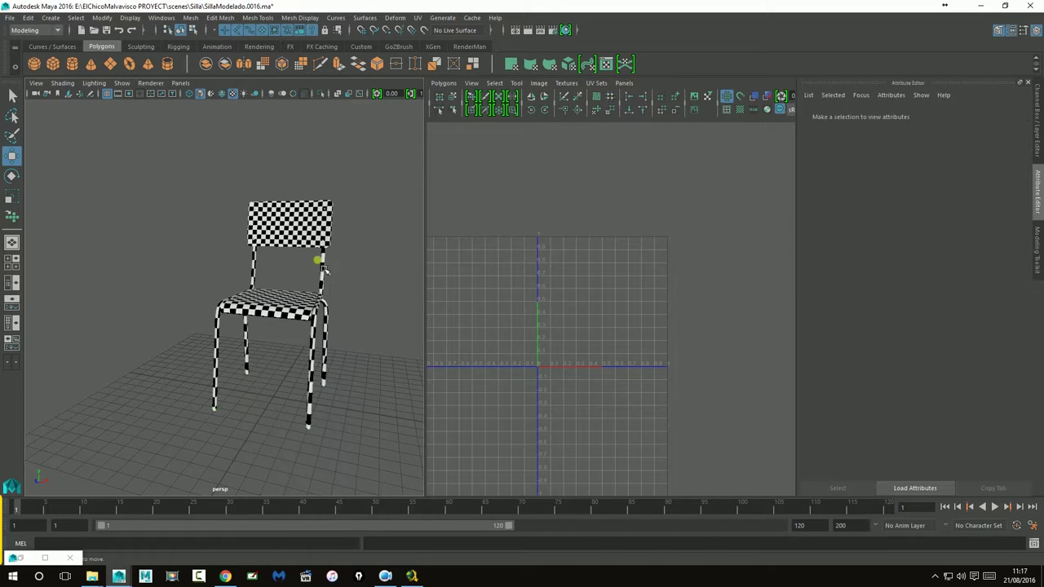
- Select the chair, then in the maximized UV editor move the SillaAsiento shell lower-left
drag(135, 138, 373, 482)
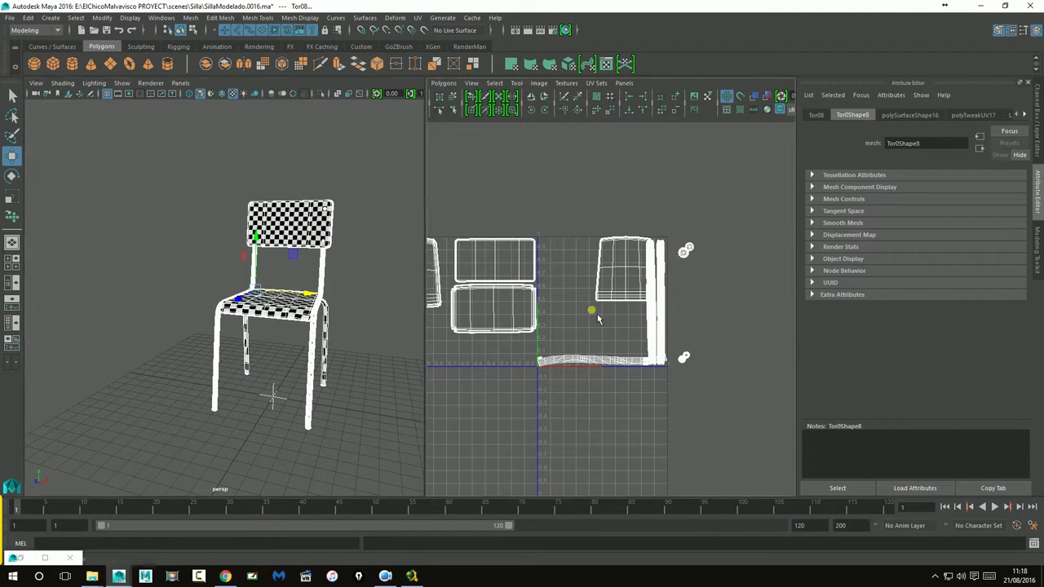
alt+middle_drag(592, 307, 652, 347)
key(space)
mouse_move(490, 310)
alt+middle_down()
mouse_move(522, 264)
mouse_move(545, 261)
alt+middle_up()
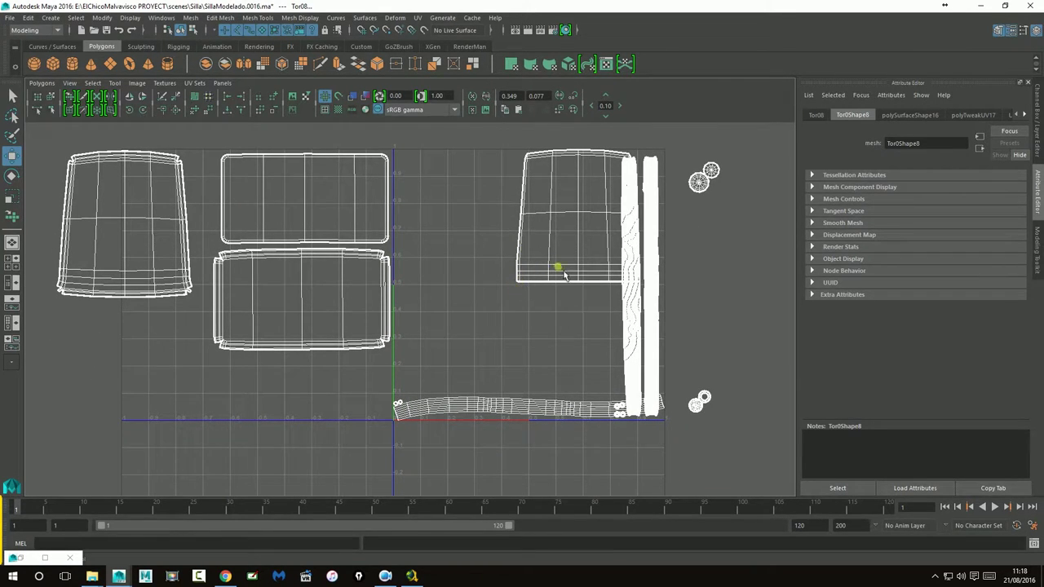
mouse_move(581, 207)
right_down()
mouse_move(625, 212)
mouse_move(570, 216)
mouse_move(536, 198)
right_up()
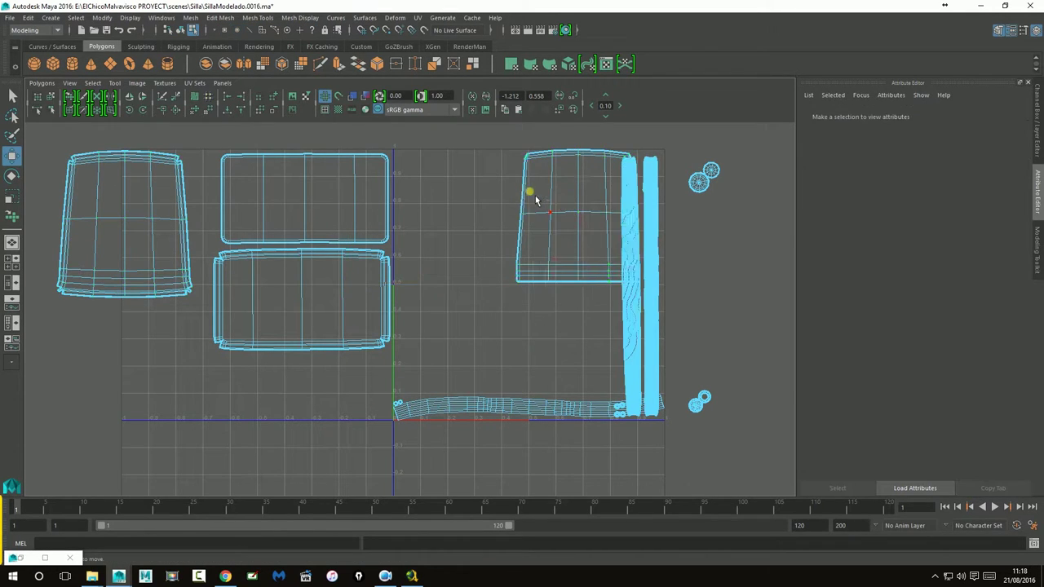
click(562, 226)
mouse_move(573, 226)
mouse_down()
mouse_move(245, 380)
mouse_move(131, 374)
mouse_up()
- Select the right leg's UV strips and lower them slightly
click(522, 349)
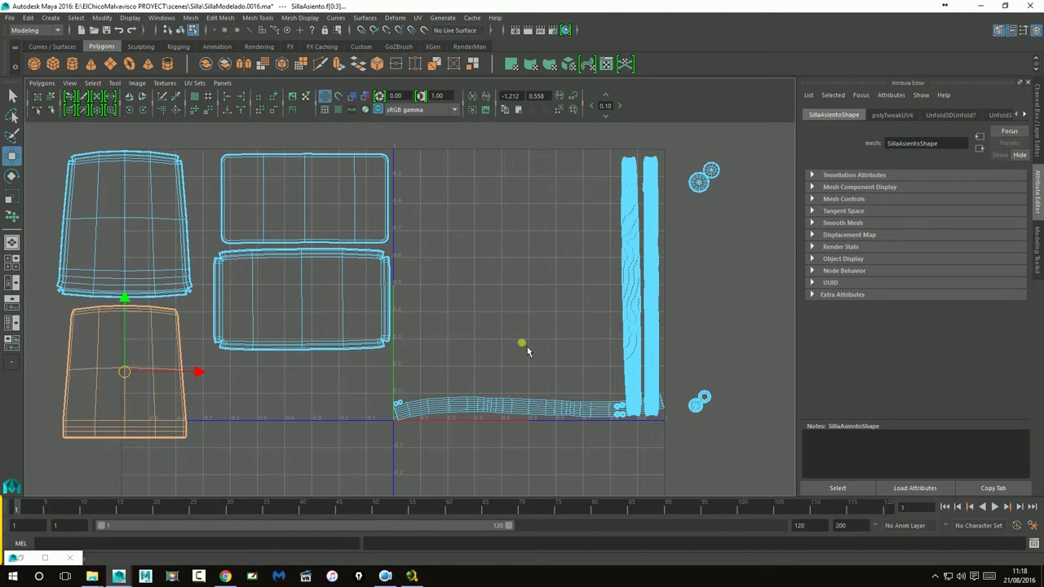
mouse_move(578, 359)
alt+middle_down()
mouse_move(590, 387)
mouse_move(583, 405)
mouse_move(598, 386)
mouse_move(587, 407)
alt+middle_up()
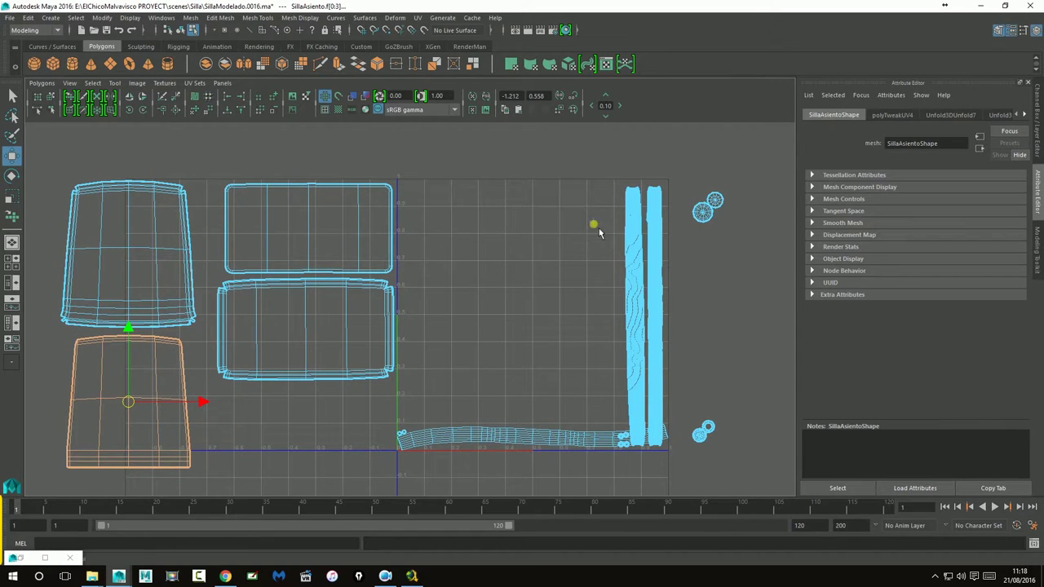
click(643, 235)
click(663, 265)
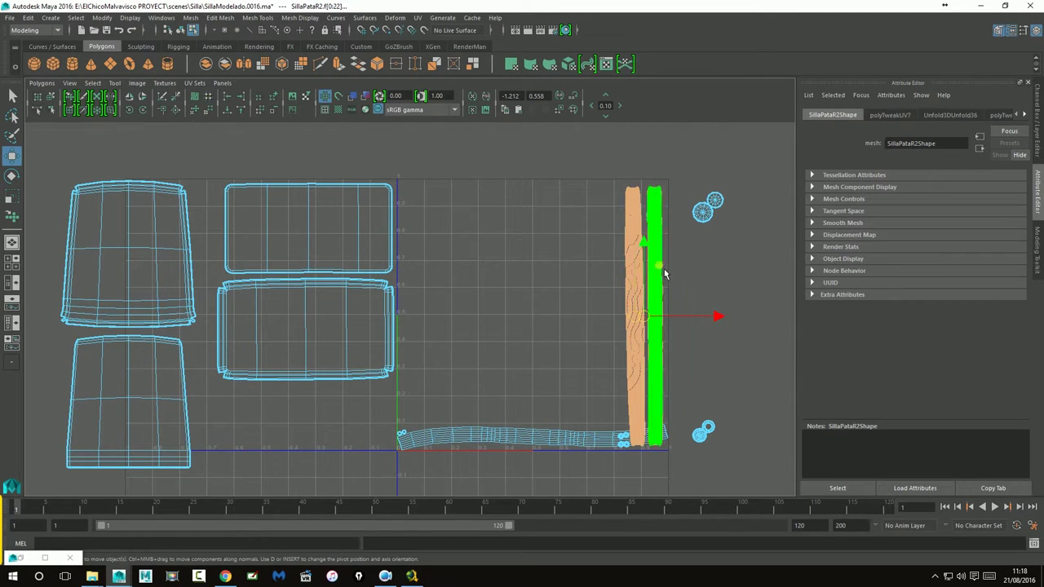
click(649, 306)
key(ctrl+F11)
click(13, 196)
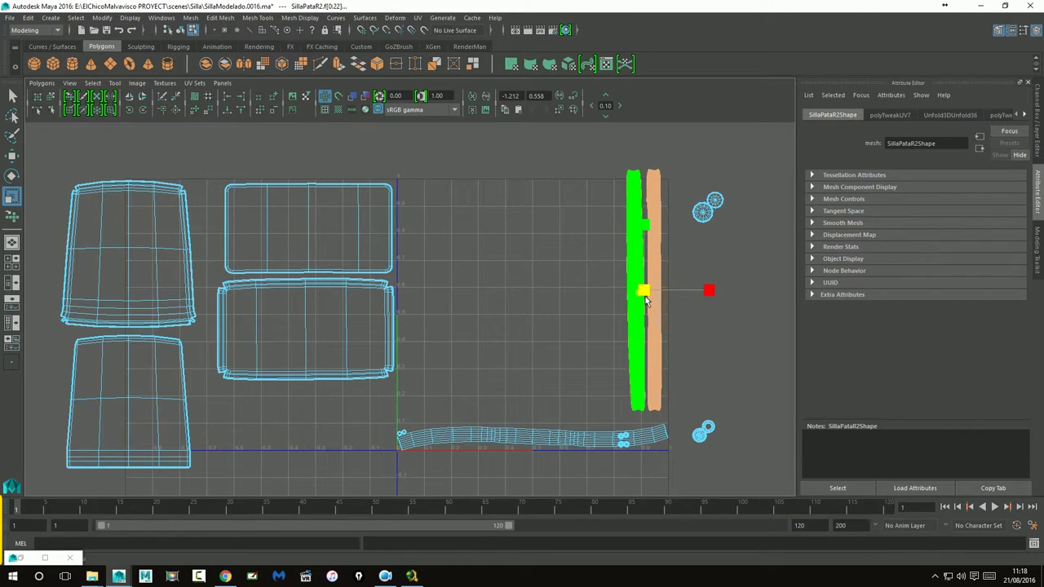
click(12, 157)
drag(650, 296, 652, 309)
- Select the four seat shells and move them right beside the leg strips
click(298, 247)
shift+click(302, 333)
shift+click(156, 275)
shift+click(130, 399)
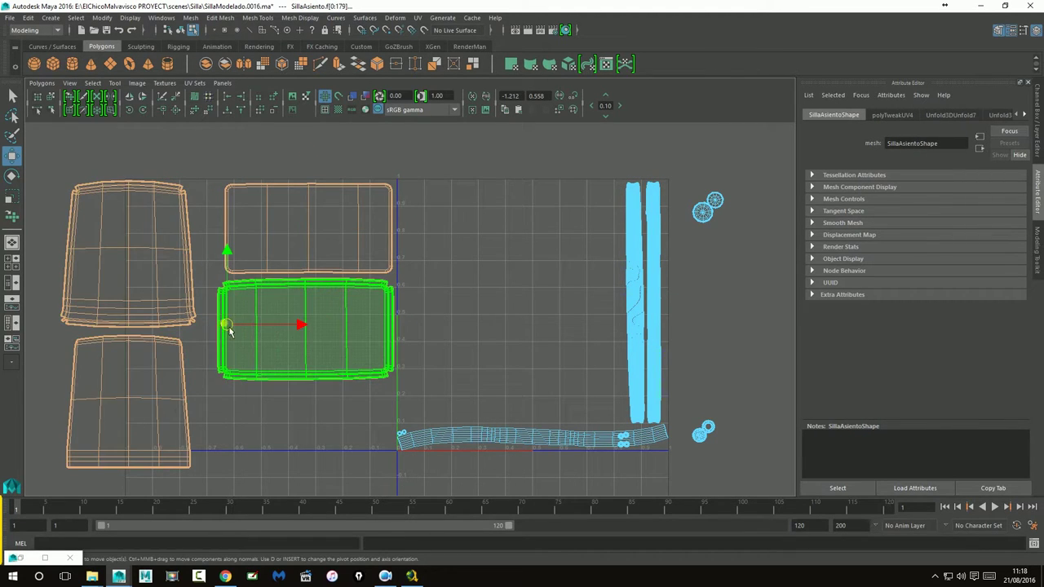
drag(226, 325, 499, 300)
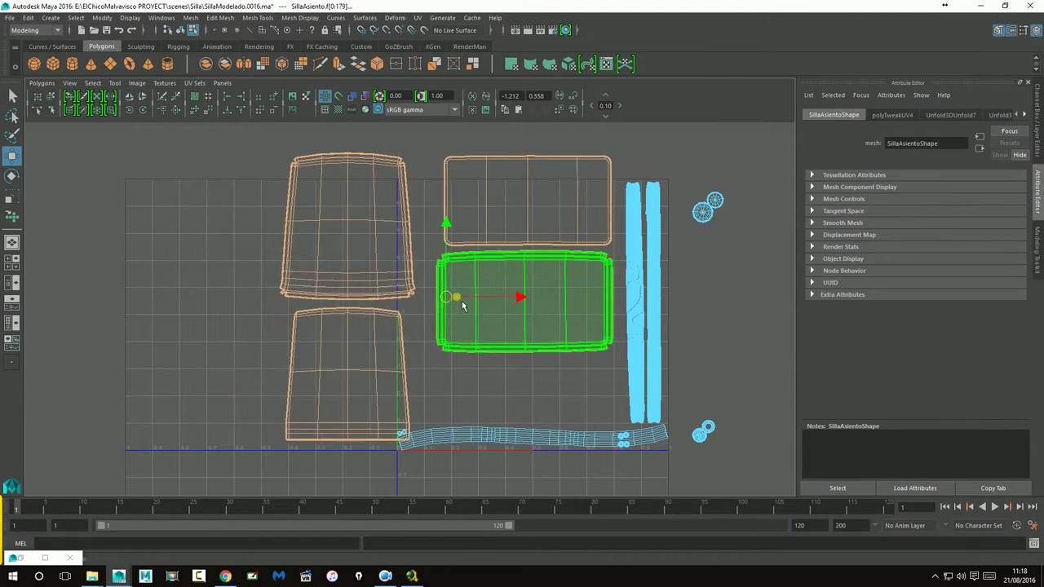
- Move the upper-left and lower-left seat shells up and right into a block
click(12, 196)
drag(499, 300, 484, 311)
key(ctrl+z)
click(441, 264)
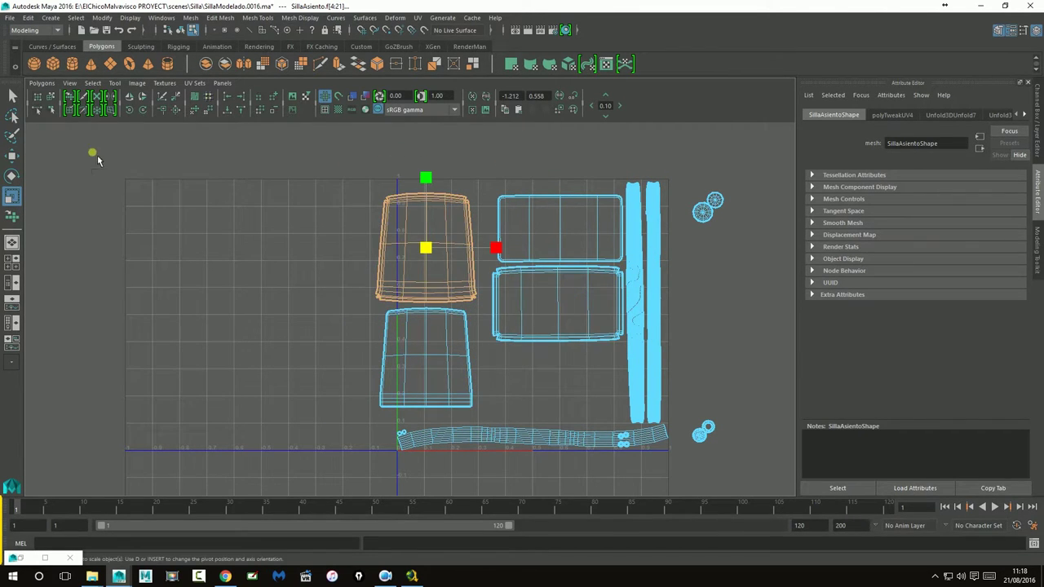
key(w)
drag(431, 244, 454, 236)
drag(419, 362, 454, 349)
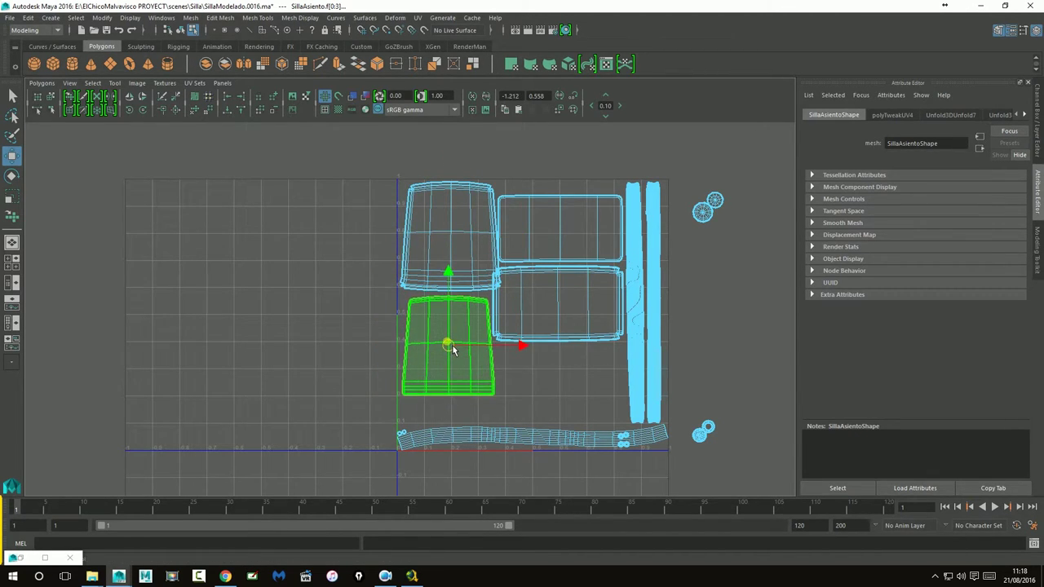
- Shrink three of the seat shells slightly with the Scale tool
click(560, 303)
shift+click(560, 229)
shift+click(451, 257)
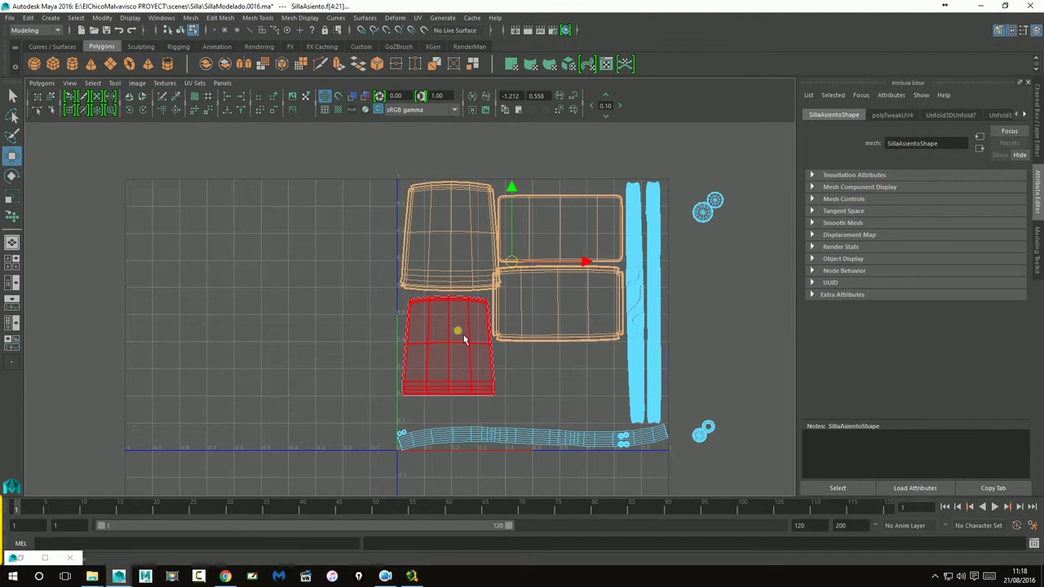
click(11, 197)
drag(512, 295, 511, 295)
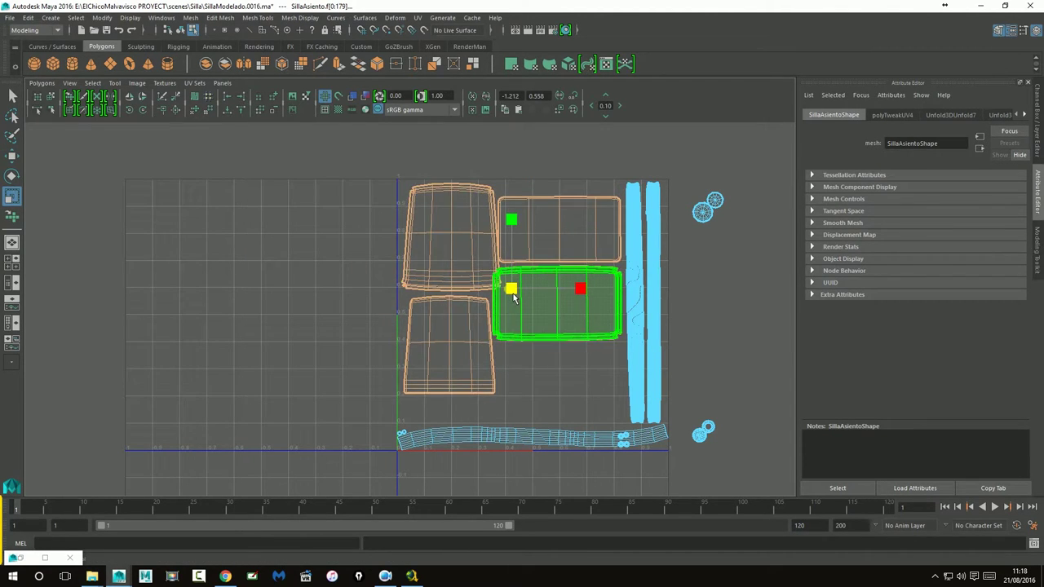
click(677, 326)
- Select both vertical leg strip shells, ready for rotating
click(536, 237)
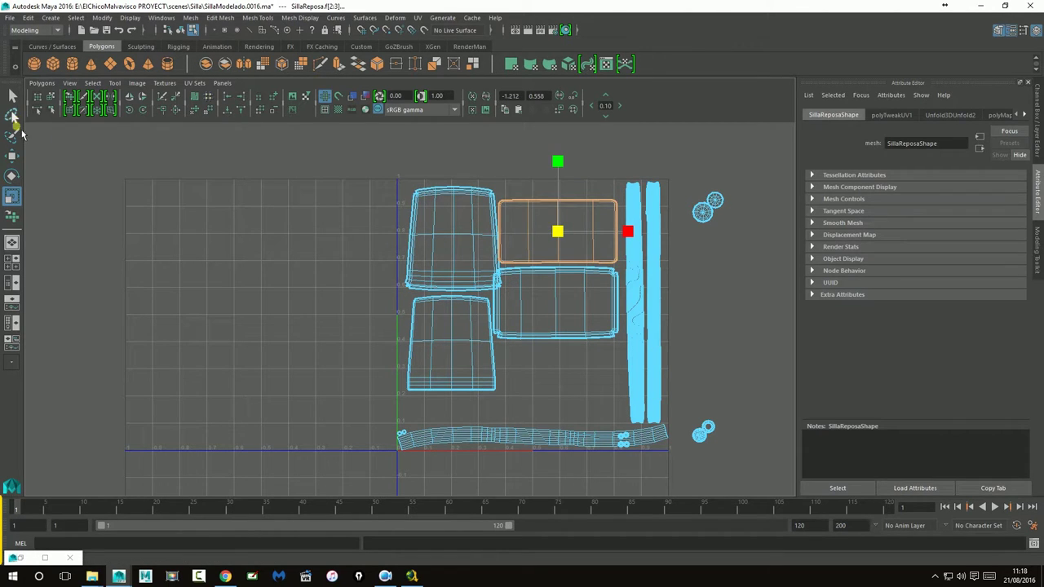
click(11, 155)
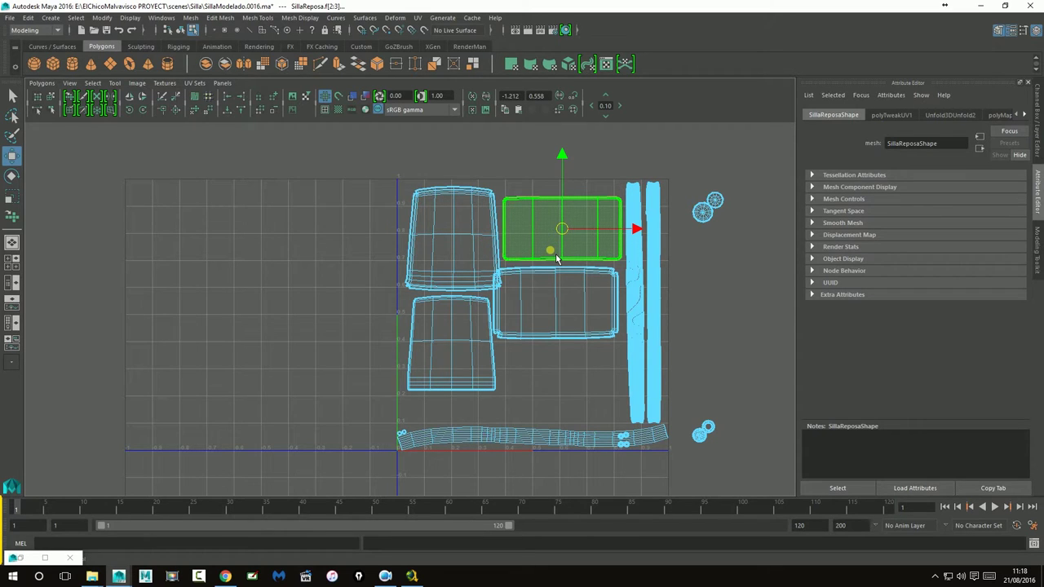
click(634, 338)
shift+click(652, 338)
click(12, 175)
- Turn the leg strips horizontal above the bottom shell and nudge the right seat shells up-right
drag(629, 235, 579, 321)
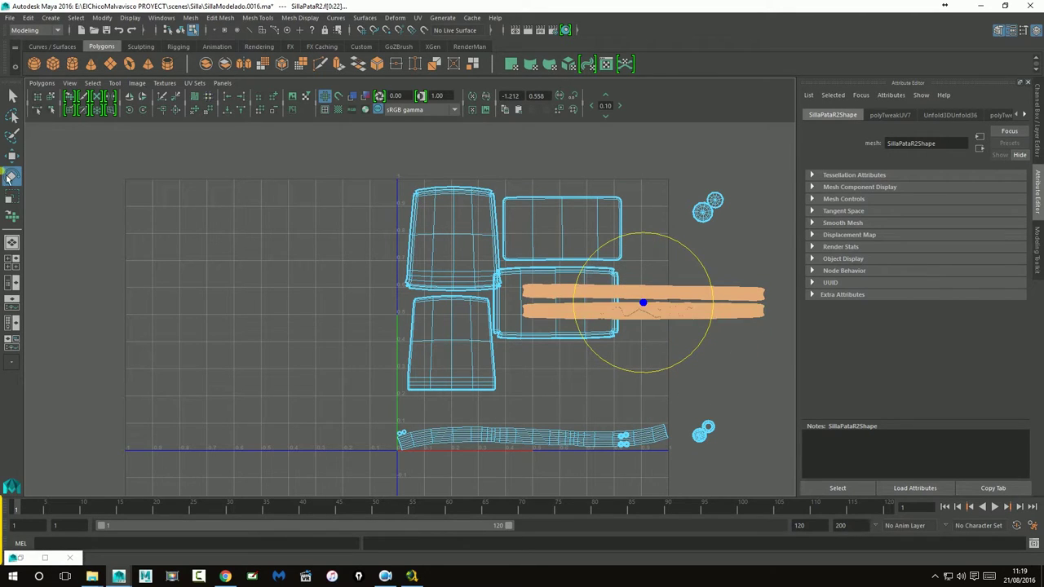
mouse_move(649, 313)
mouse_down()
mouse_move(560, 414)
mouse_move(538, 410)
mouse_up()
click(569, 247)
shift+drag(563, 274, 601, 259)
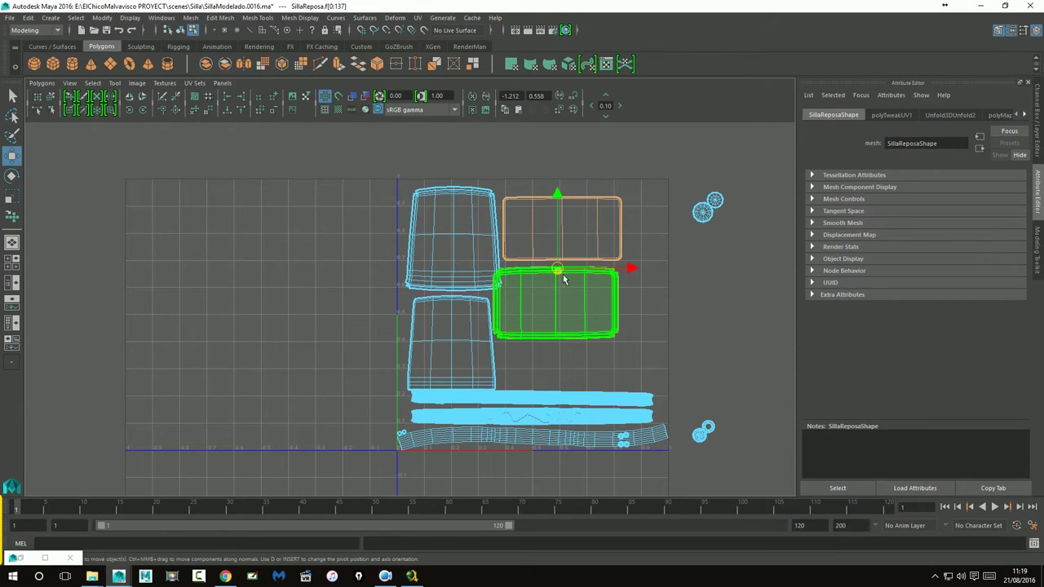
- Rearrange the lower seat shells so the seat shells form two tidy rows
click(698, 342)
click(604, 300)
click(444, 349)
mouse_move(454, 351)
mouse_down()
mouse_move(562, 261)
mouse_move(561, 247)
mouse_move(466, 368)
mouse_move(468, 334)
mouse_up()
click(600, 236)
click(603, 298)
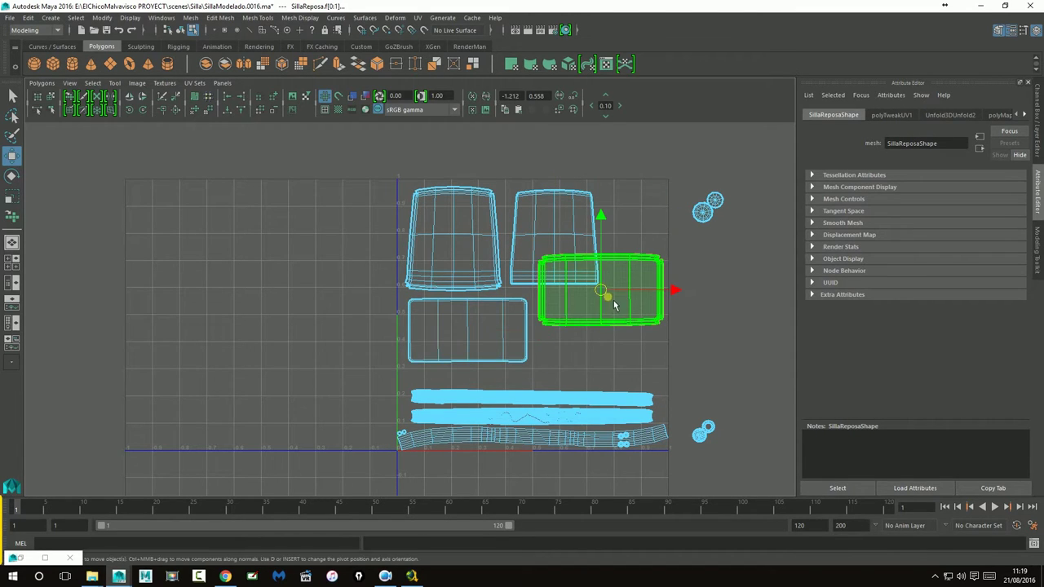
drag(603, 298, 605, 339)
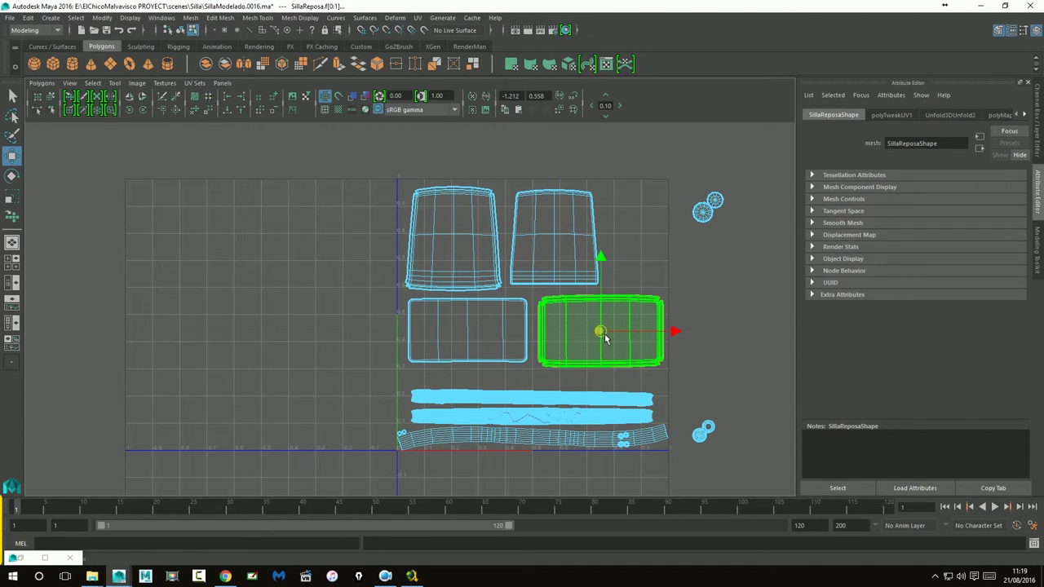
- Move the small round cap shells into the top-right corner of the 0–1 square
click(690, 231)
drag(743, 243, 750, 255)
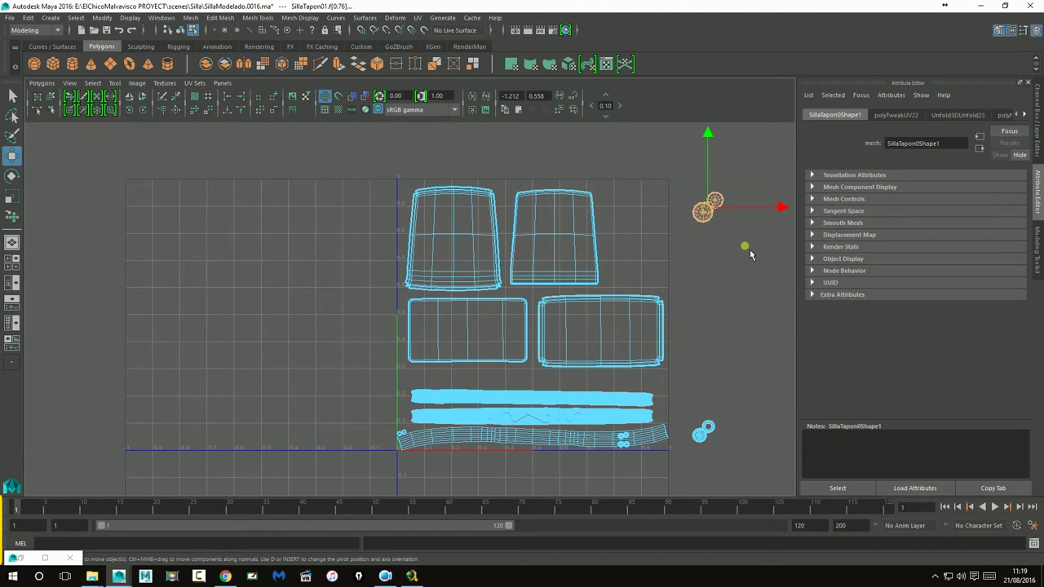
mouse_move(715, 216)
mouse_down()
mouse_move(651, 218)
mouse_move(659, 213)
mouse_up()
drag(732, 469, 730, 467)
mouse_move(709, 430)
mouse_down()
mouse_move(636, 246)
mouse_move(650, 248)
mouse_up()
- Show the perspective view beside the UV editor and return the chair to object mode
click(707, 299)
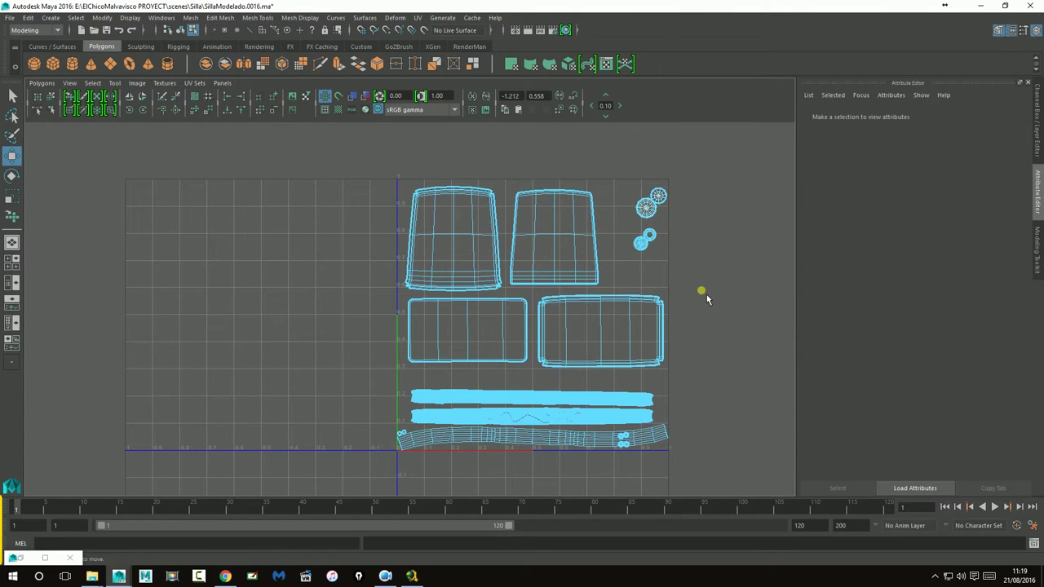
key(space)
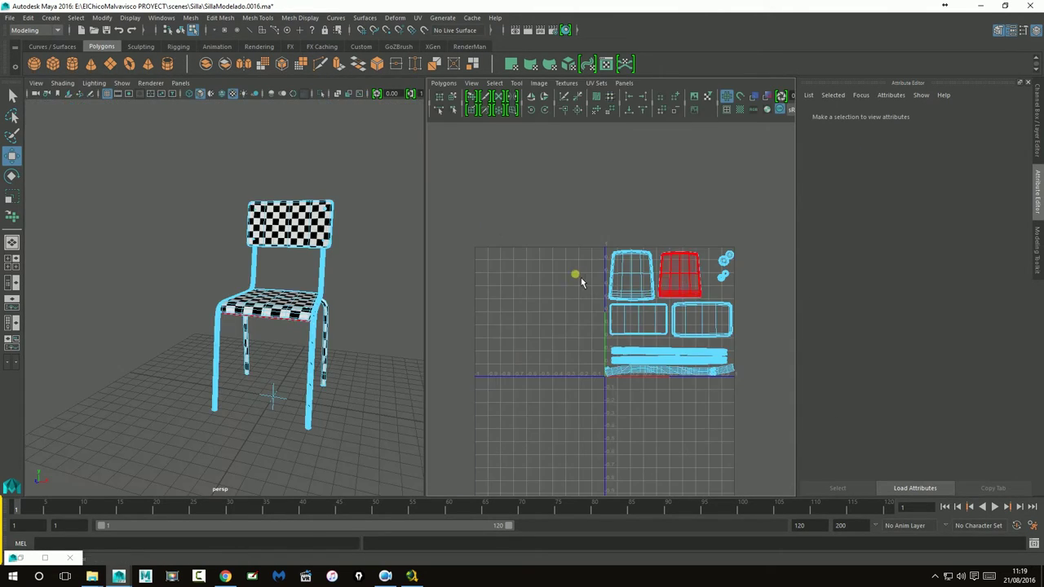
right_click(674, 281)
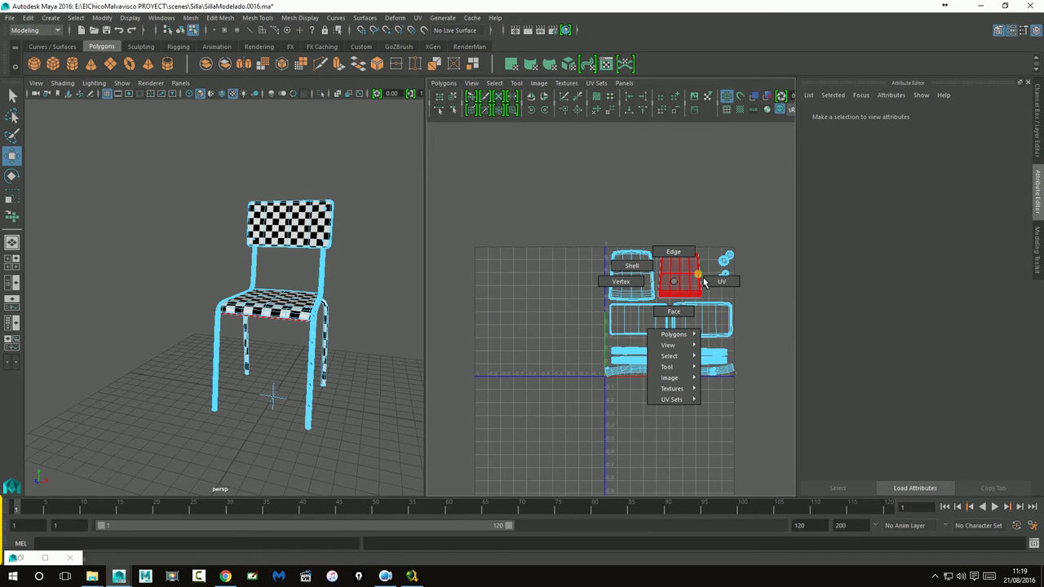
right_drag(294, 269, 347, 218)
- Orbit and zoom around the chair to check the even checker coverage
mouse_move(363, 319)
alt+mouse_down()
mouse_move(286, 337)
mouse_move(340, 326)
alt+mouse_up()
mouse_move(340, 326)
alt+right_down()
mouse_move(394, 339)
mouse_move(310, 338)
alt+right_up()
mouse_move(310, 338)
alt+mouse_down()
mouse_move(277, 324)
mouse_move(236, 343)
alt+mouse_up()
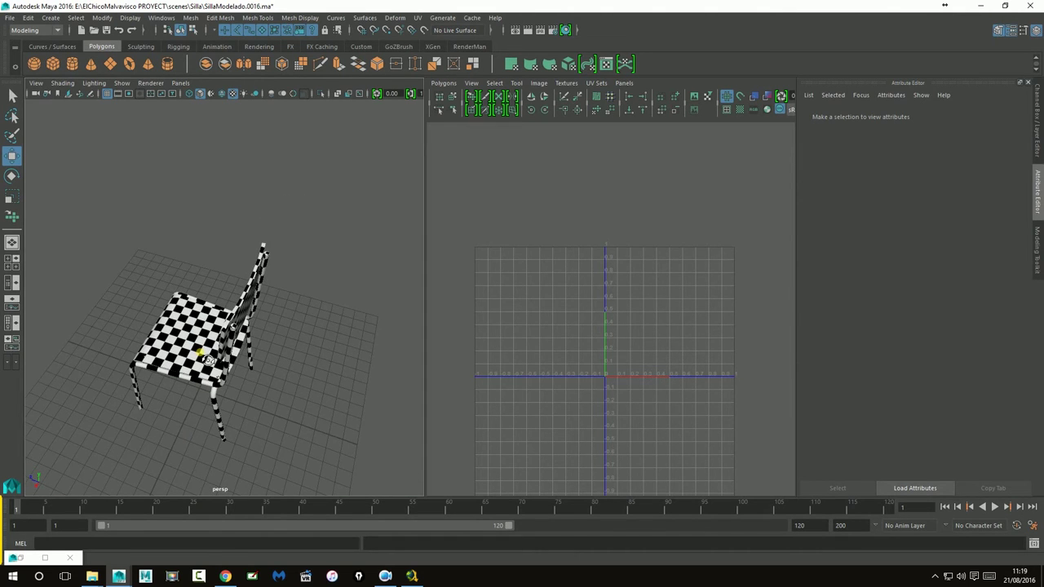
mouse_move(236, 343)
alt+right_down()
mouse_move(341, 341)
mouse_move(193, 380)
alt+right_up()
mouse_move(193, 380)
alt+mouse_down()
mouse_move(269, 396)
mouse_move(322, 381)
mouse_move(300, 340)
alt+mouse_up()
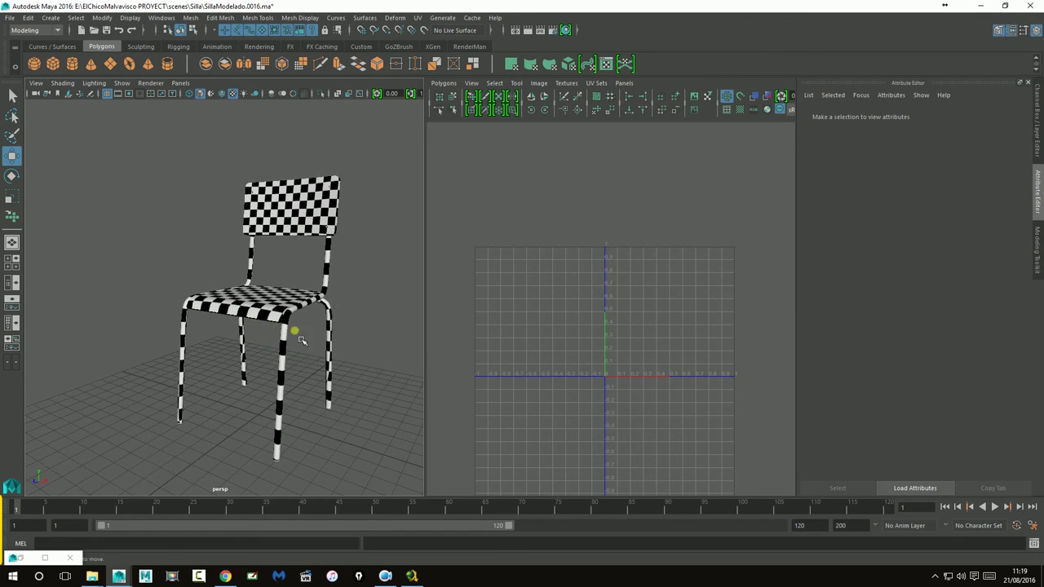